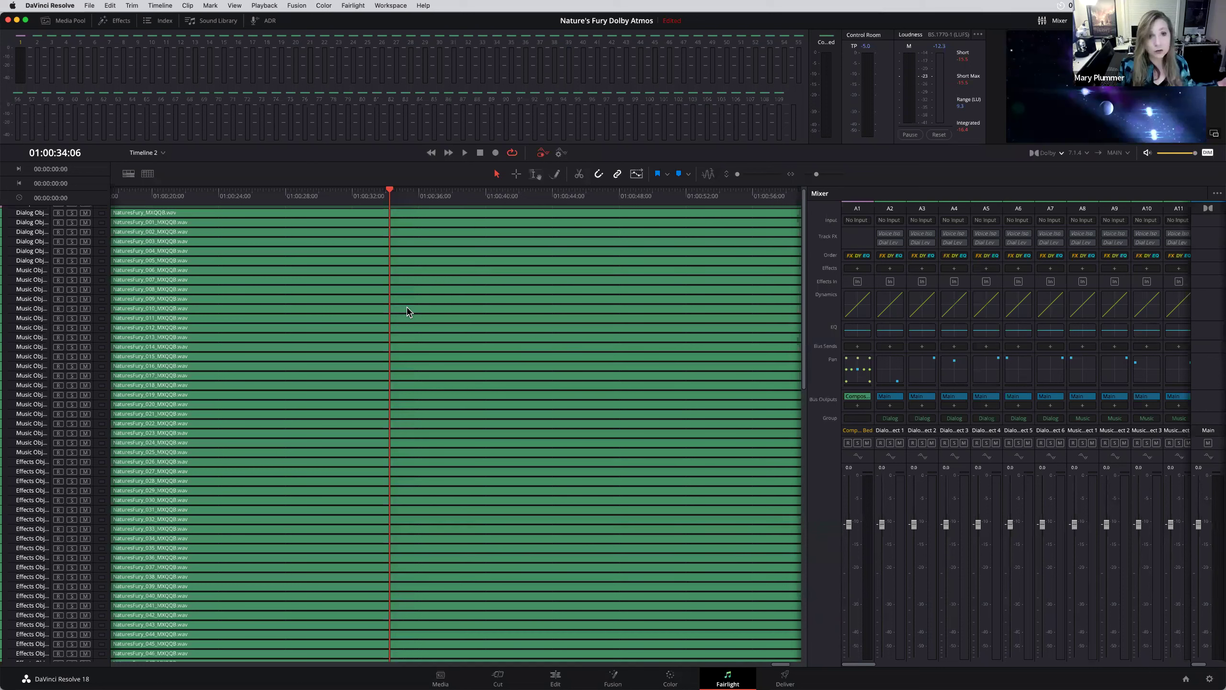
# Play the Nature's Fury Dolby Atmos mix from about 01:00:31 and examine the track and loudness meters.
pyautogui.click(345, 195)
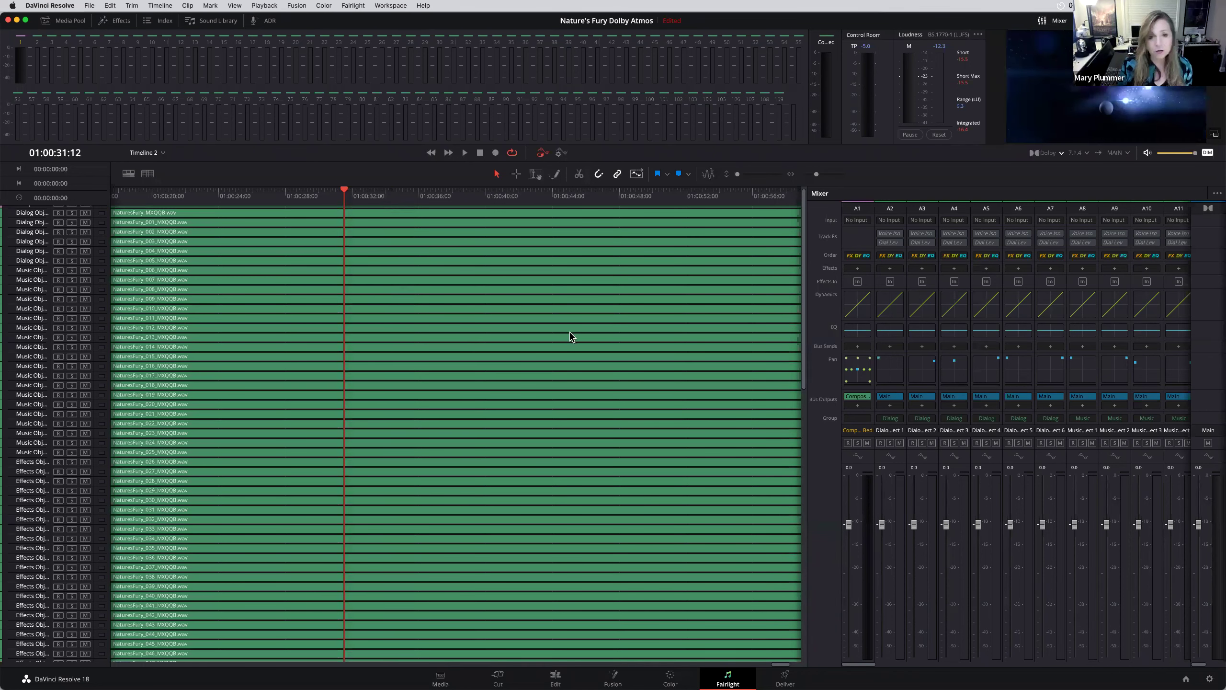
pyautogui.scroll(1, 569, 336)
pyautogui.press('space')
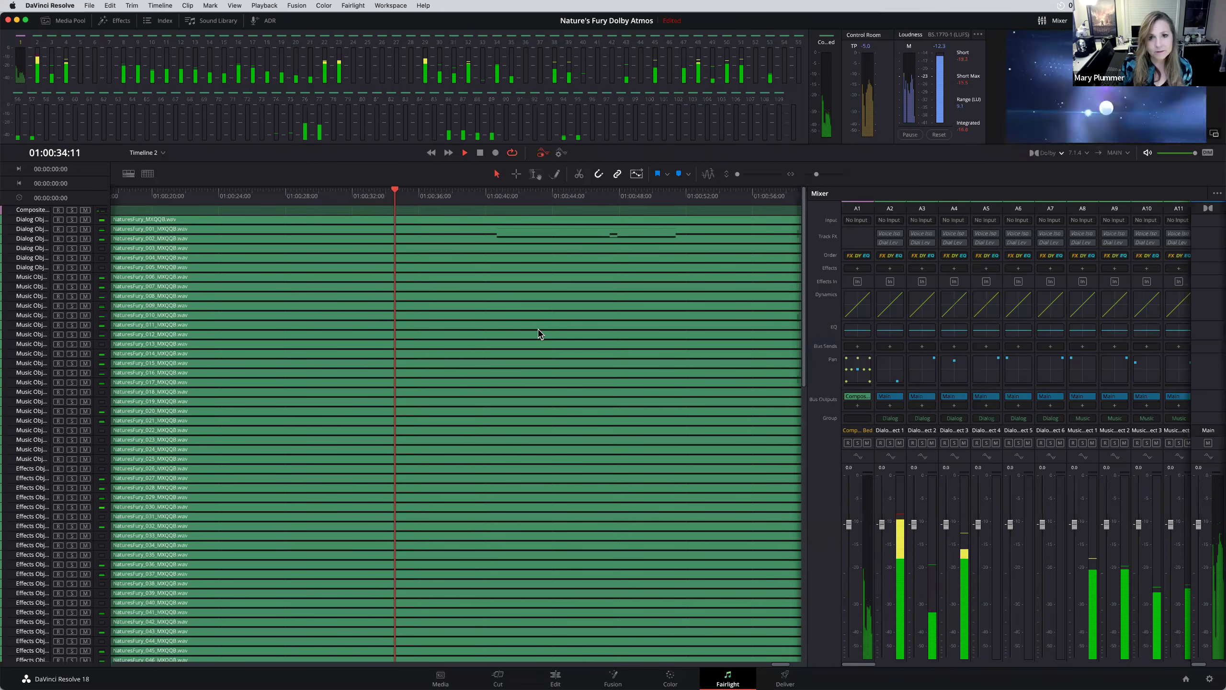
# Examine the playing mix in the immersive audio Space View with the beds hidden, stop playback and close the view.
pyautogui.click(352, 6)
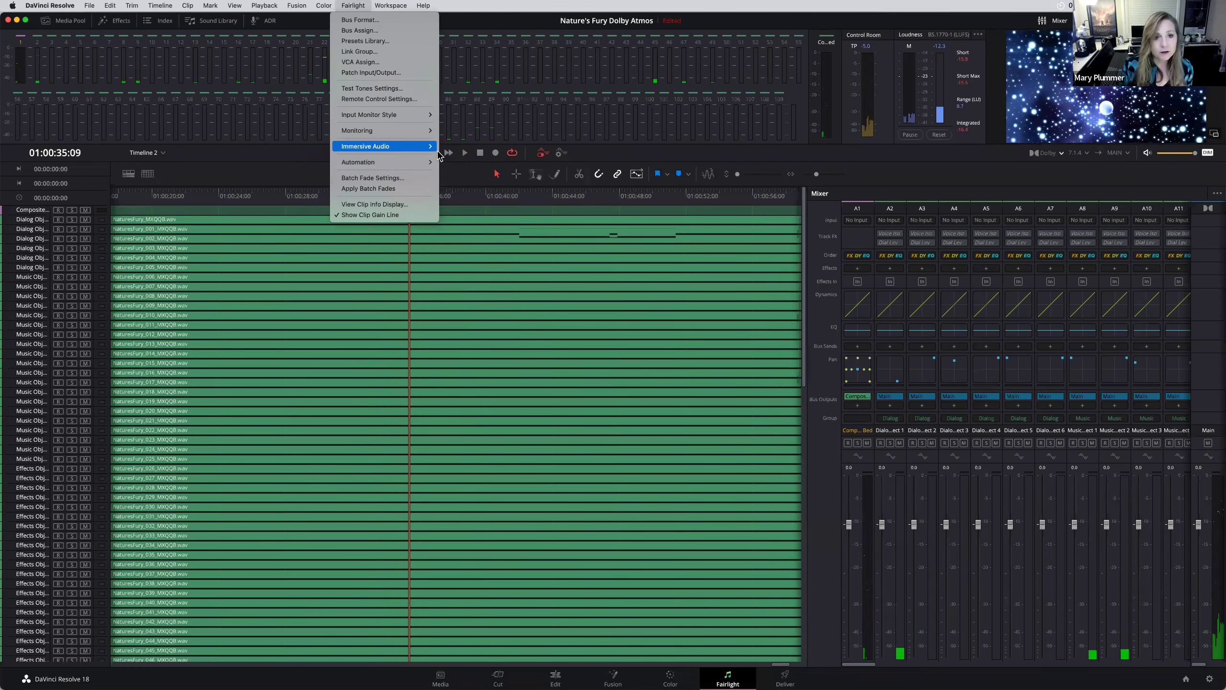
pyautogui.moveTo(415, 146)
pyautogui.click(456, 157)
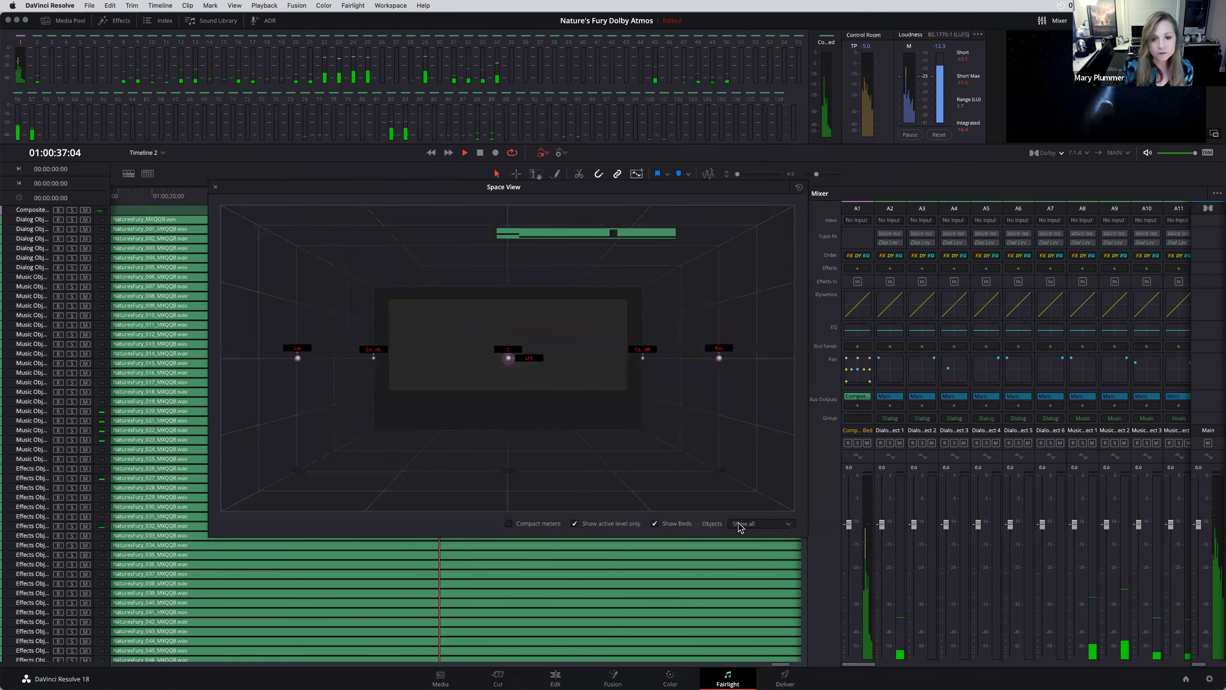
pyautogui.click(655, 523)
pyautogui.press('space')
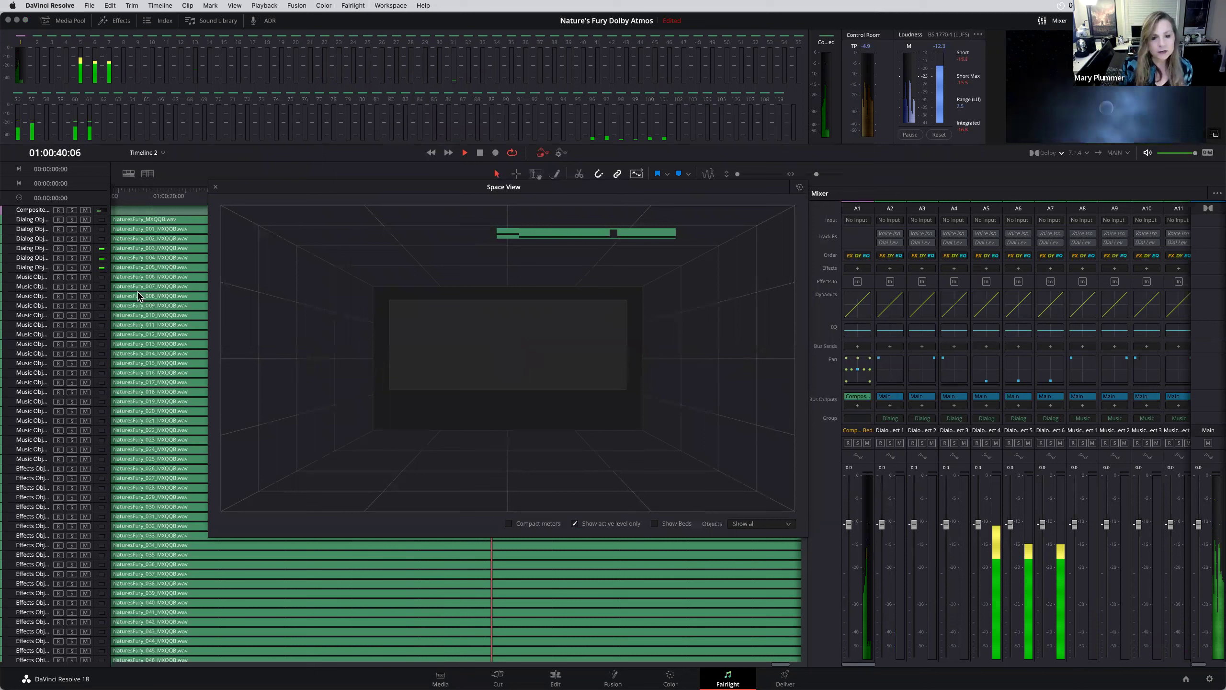
pyautogui.click(737, 529)
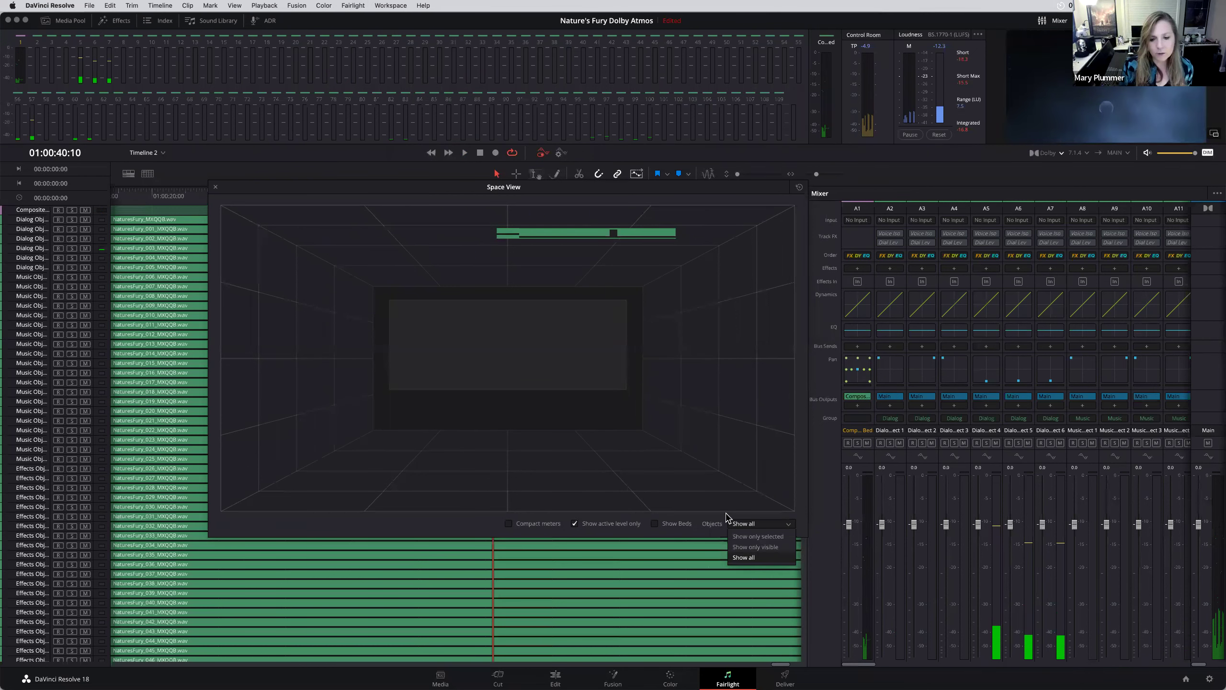
pyautogui.click(216, 188)
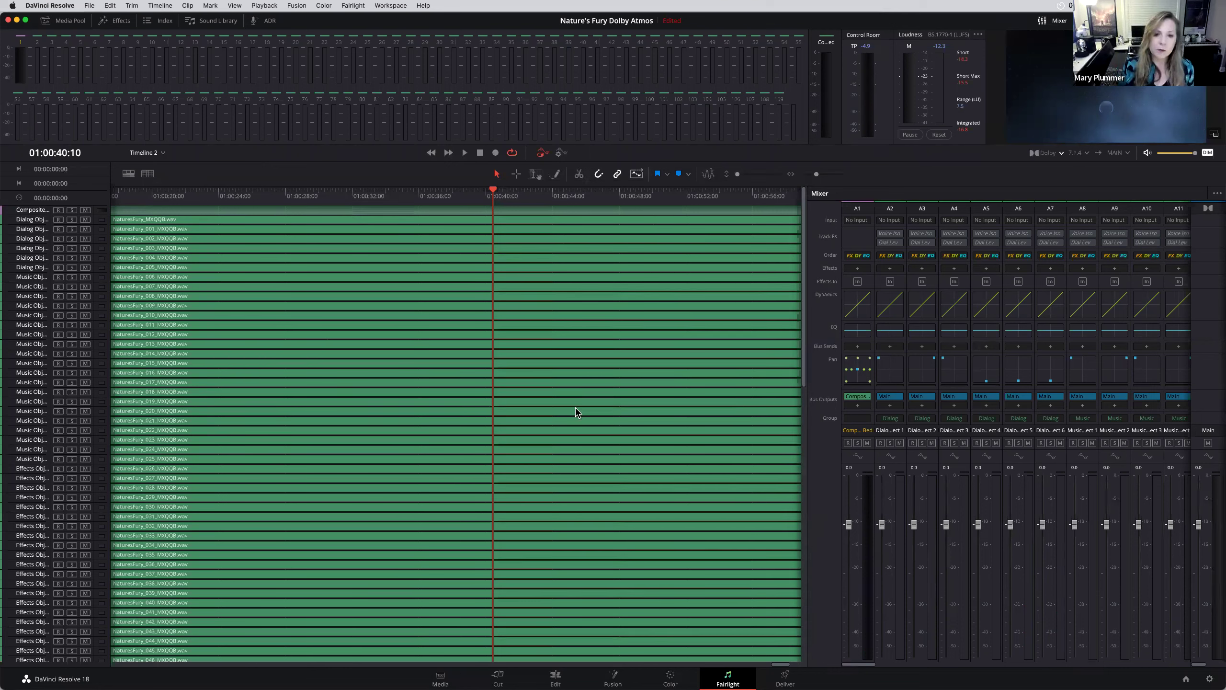
# Open the project Hyperlight Audio Post for Podcast v1 from the Podcast Workshop folder.
pyautogui.click(1185, 679)
pyautogui.click(614, 270)
pyautogui.doubleClick(646, 273)
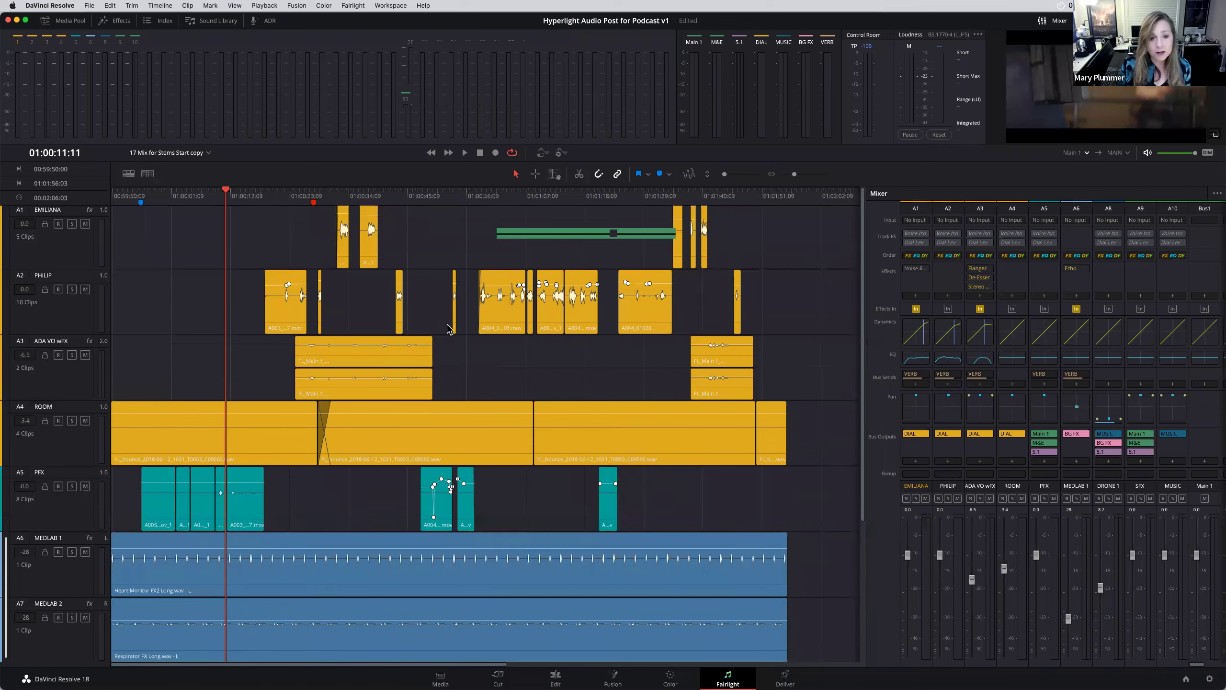
# Widen the mixer to expose more bus channels, review the timeline tracks, and play a short stretch.
pyautogui.scroll(-2, 746, 408)
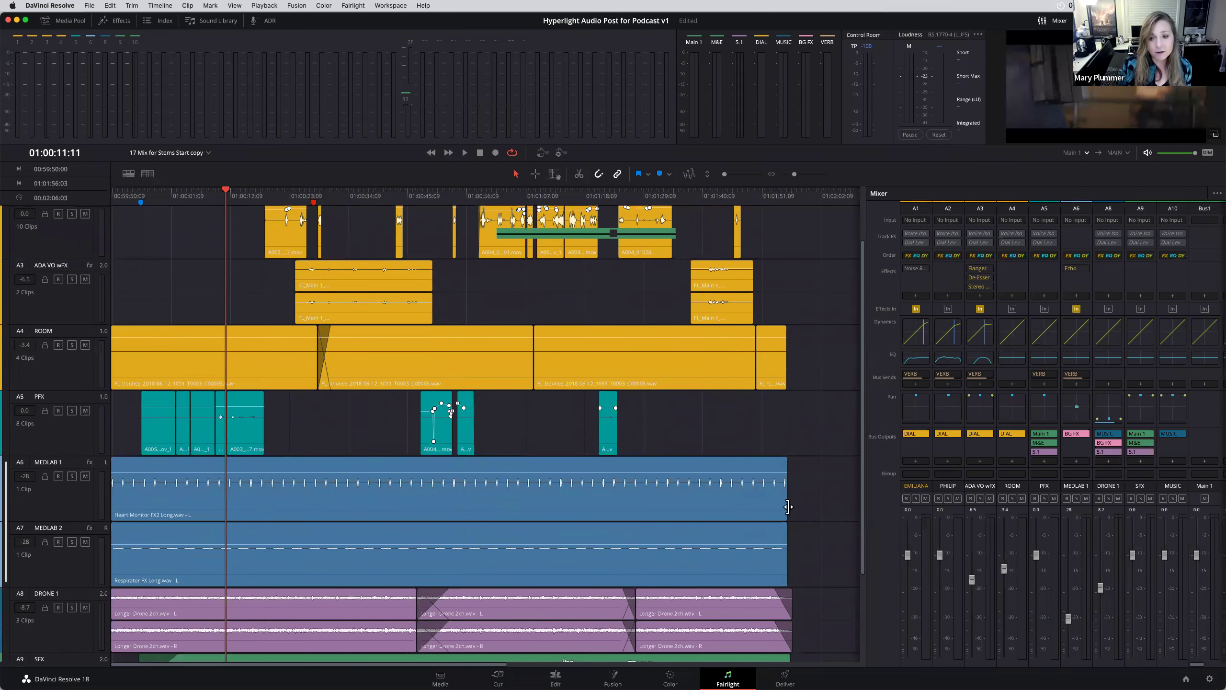
pyautogui.scroll(-2, 864, 489)
pyautogui.moveTo(821, 478); pyautogui.dragTo(703, 468)
pyautogui.scroll(3, 700, 467)
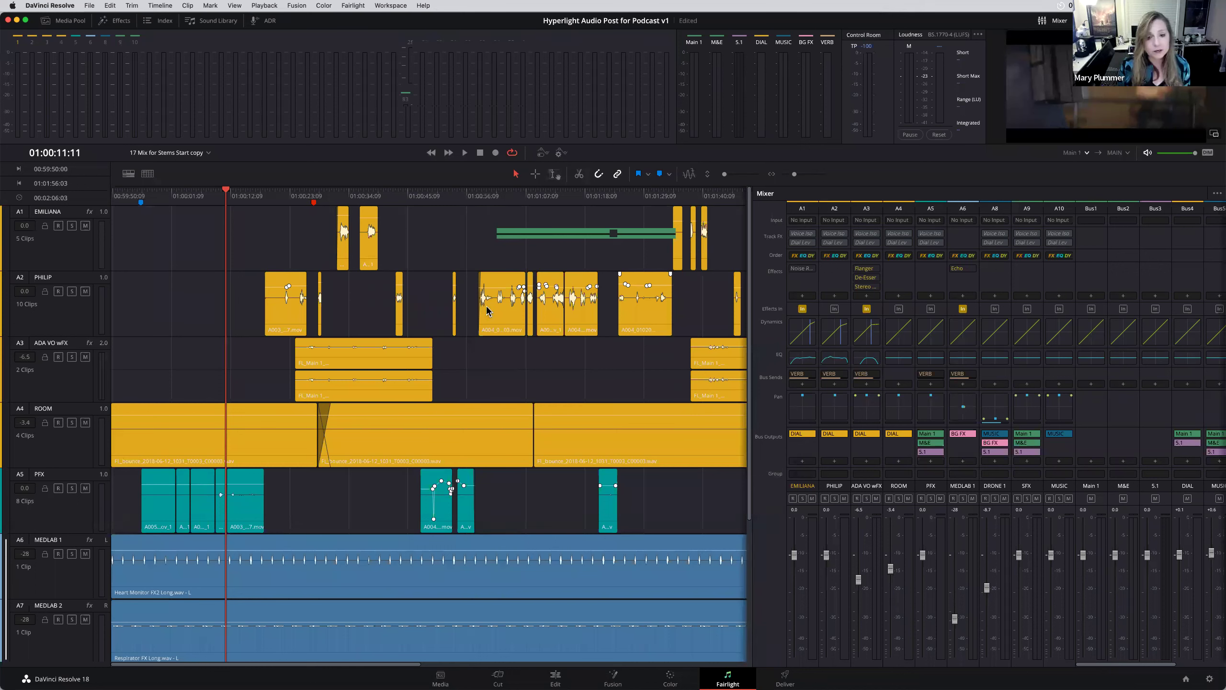
pyautogui.press('space')
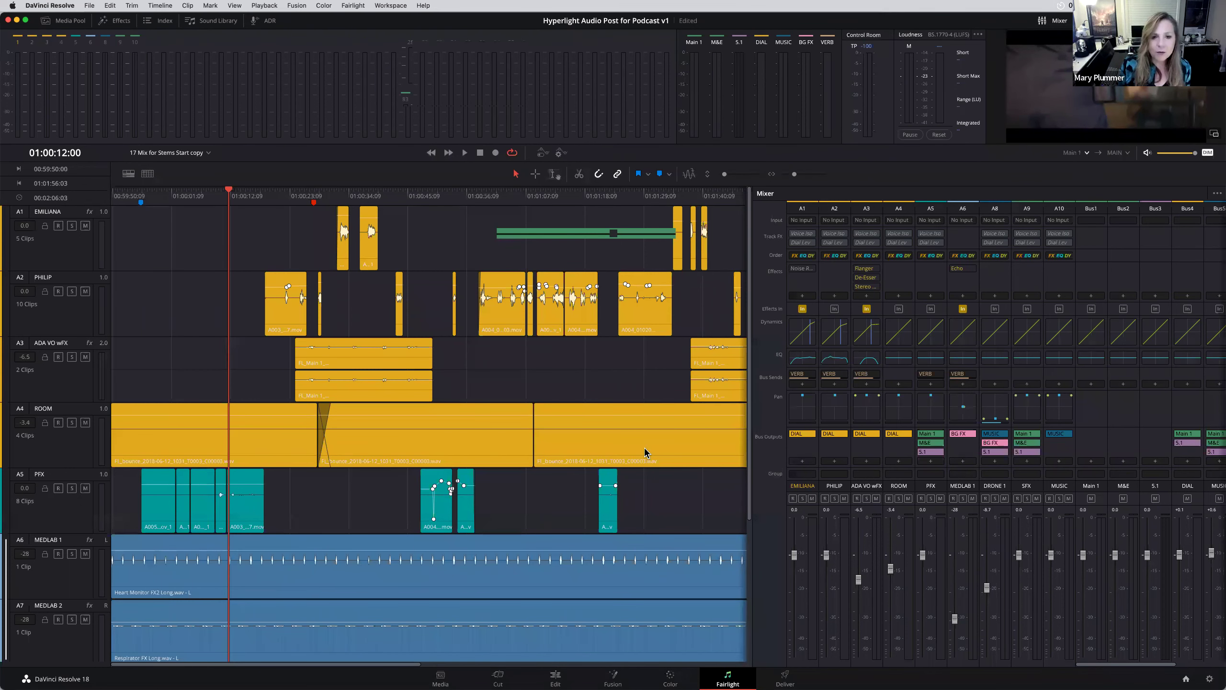
# Open the Framed Podcast project and play the opening of the episode while checking its loudness.
pyautogui.hotkey('shift', '1')
pyautogui.doubleClick(492, 332)
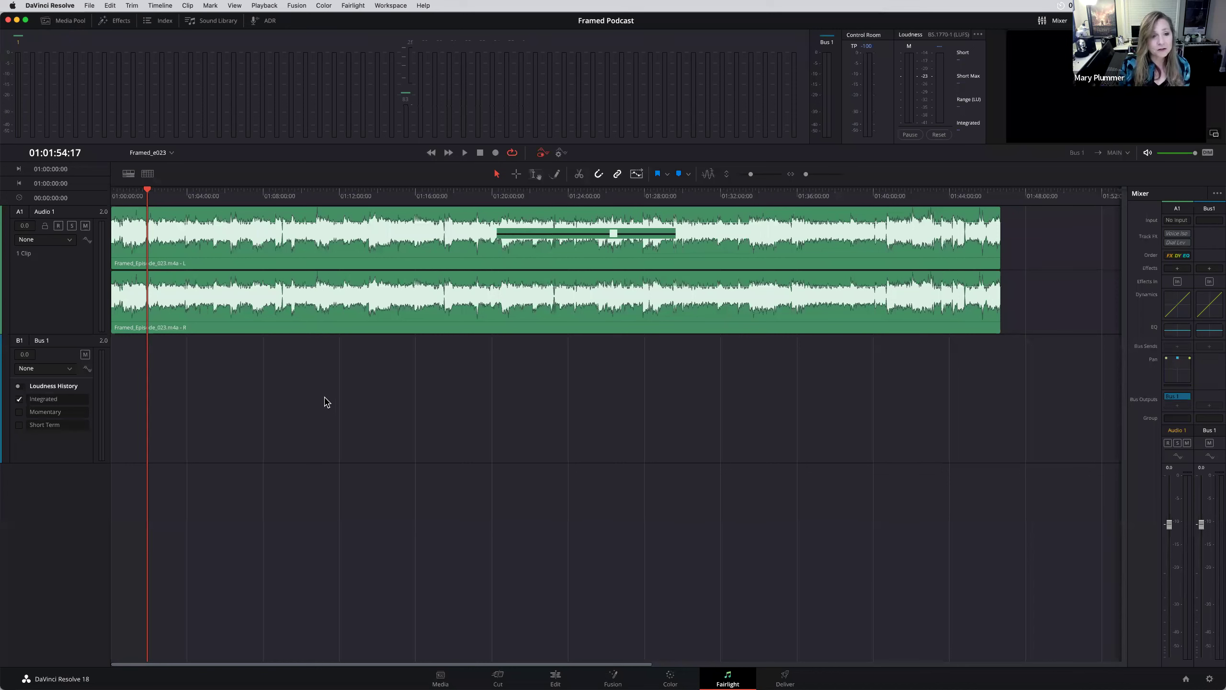
pyautogui.click(128, 193)
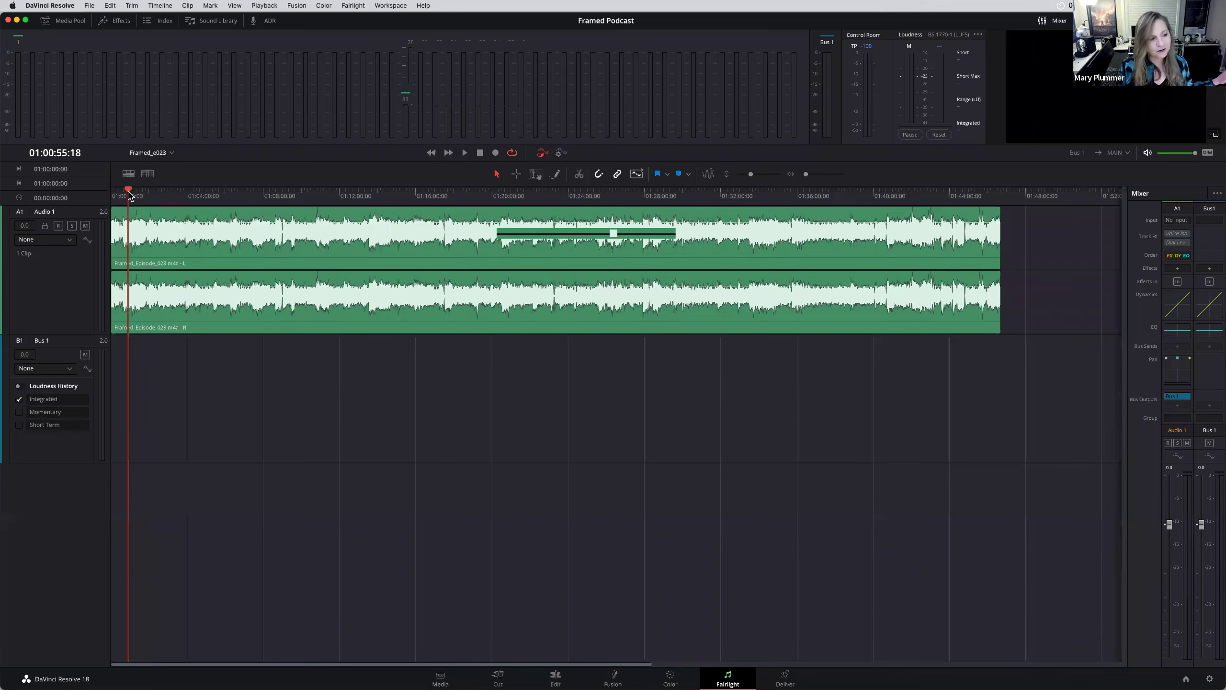
pyautogui.click(113, 198)
pyautogui.press('space')
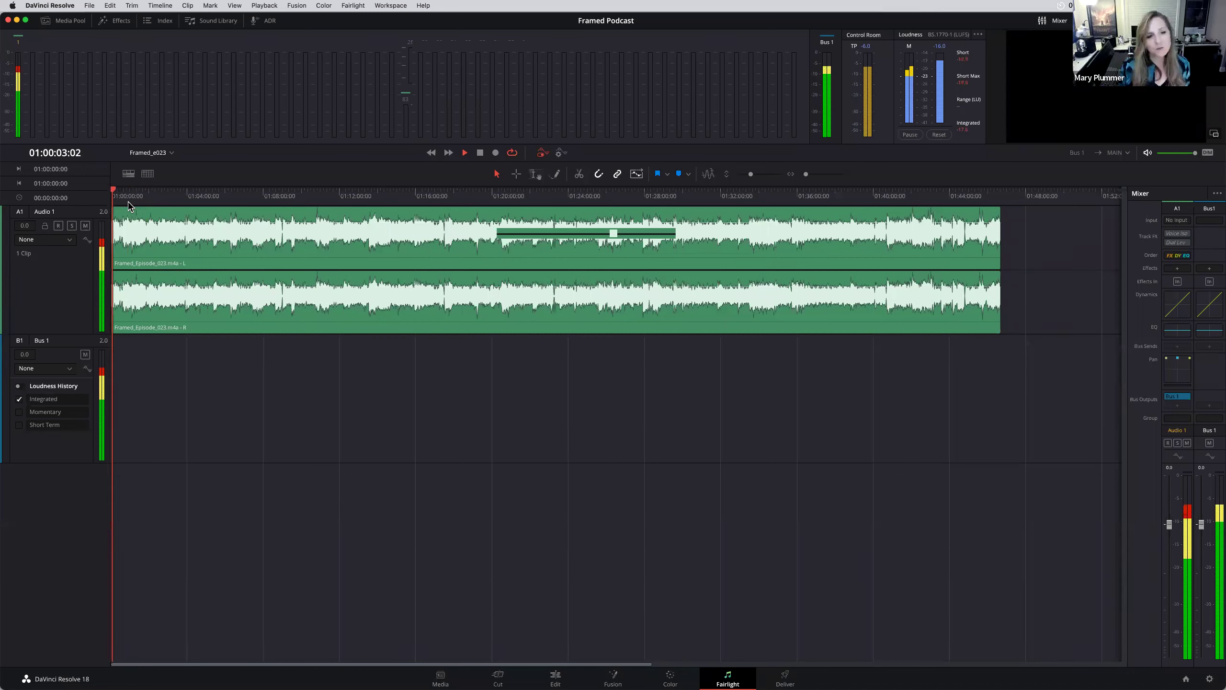
pyautogui.press('space')
# Check the episode's loudness by playing it from about 01:01:44, 01:05:26 and 01:09:29.
pyautogui.click(145, 196)
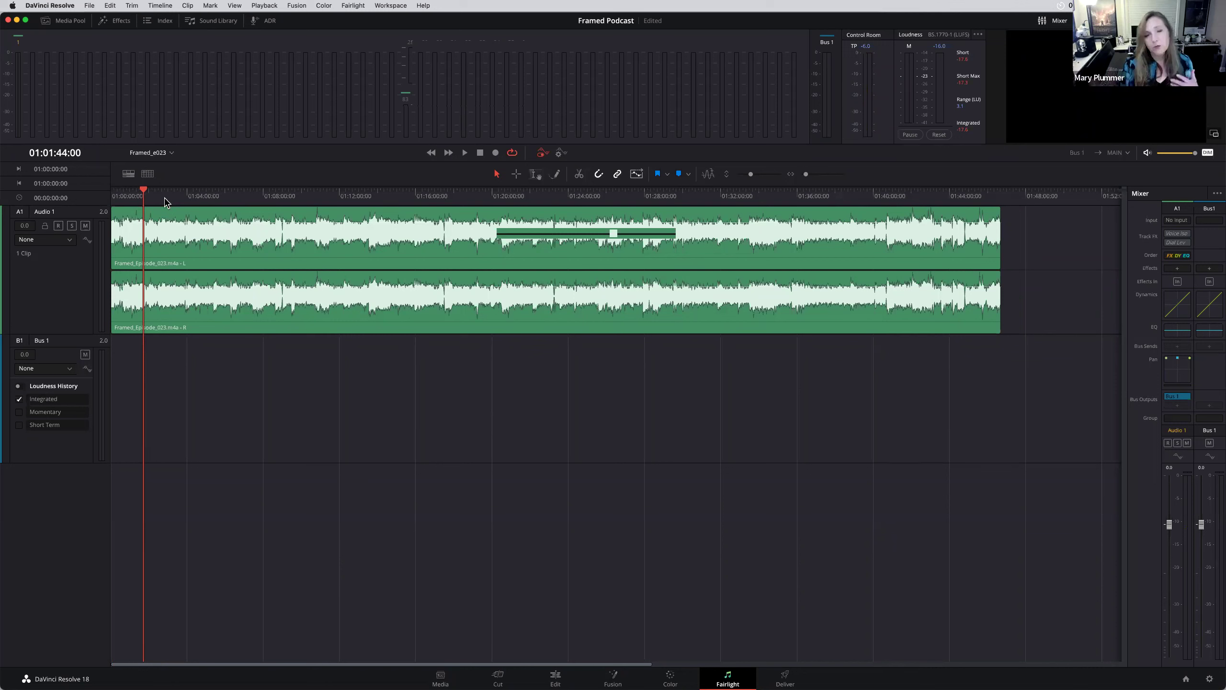
pyautogui.press('space')
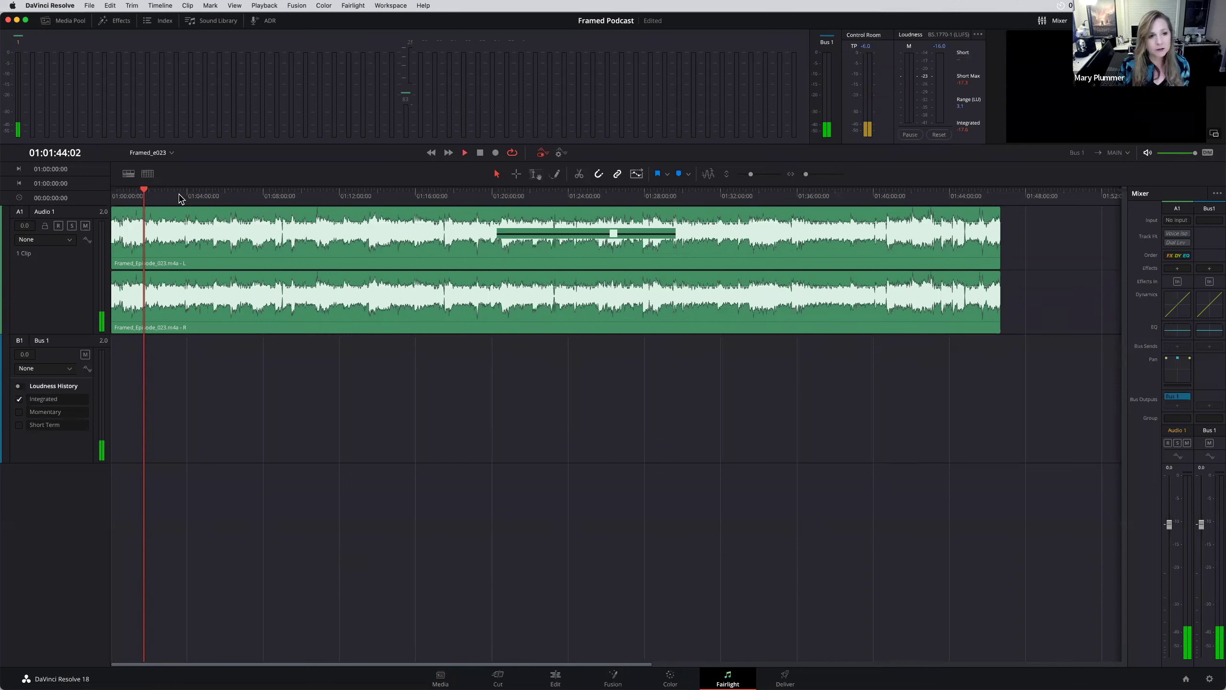
pyautogui.click(214, 195)
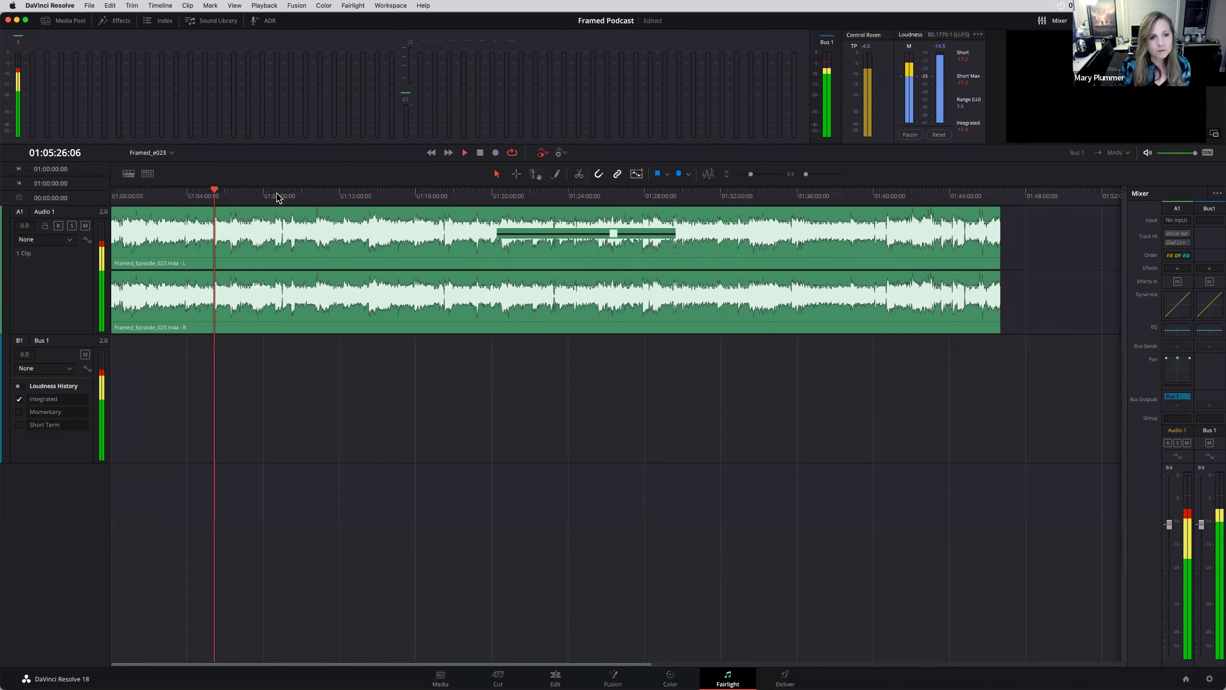
pyautogui.click(292, 195)
pyautogui.press('space')
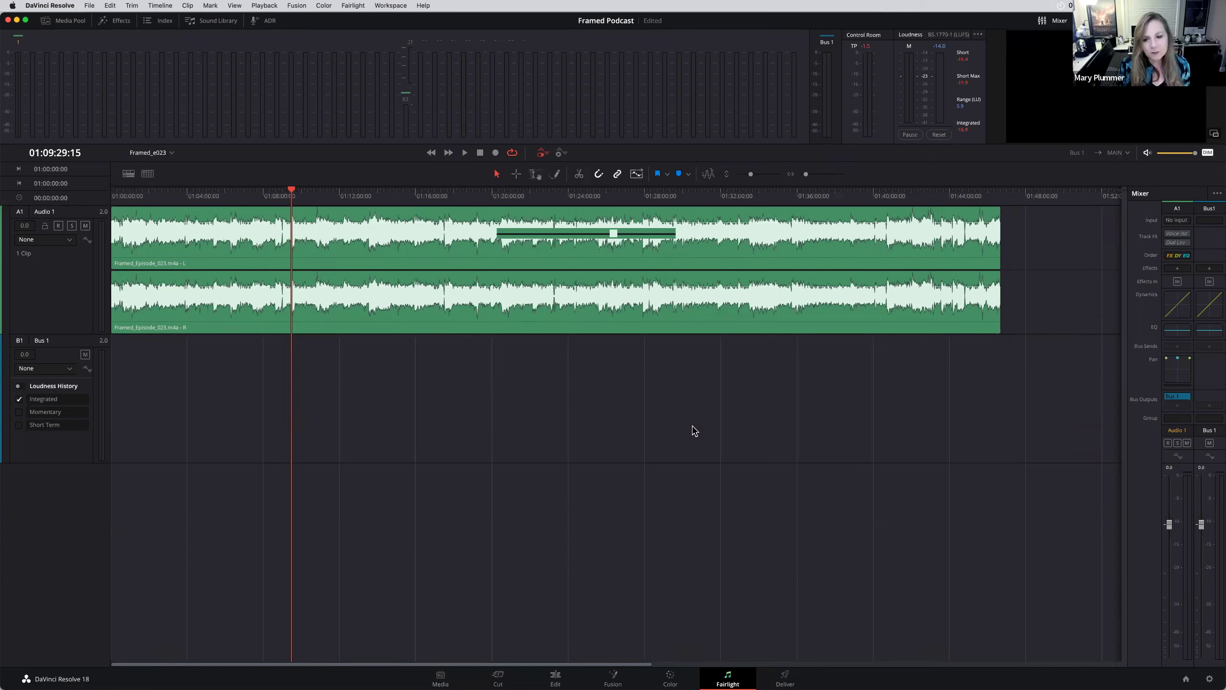
# Open Untitled Project 2, and create a new project in the Podcast Workshop folder.
pyautogui.click(1187, 679)
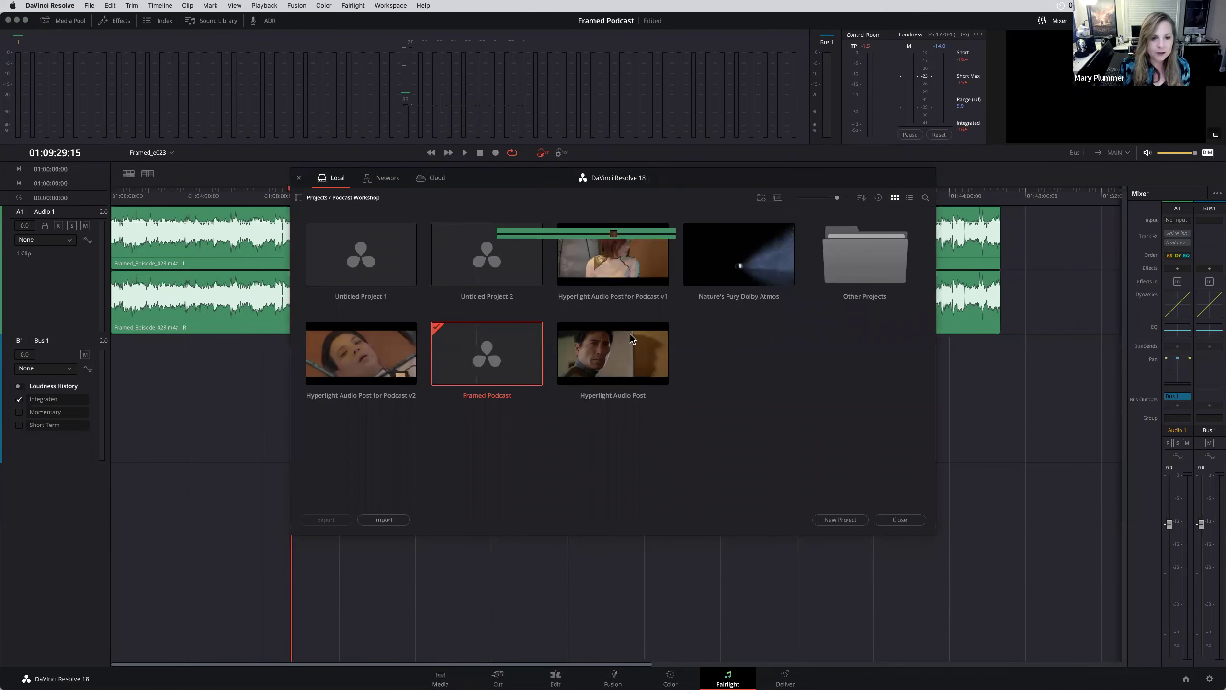
pyautogui.doubleClick(497, 277)
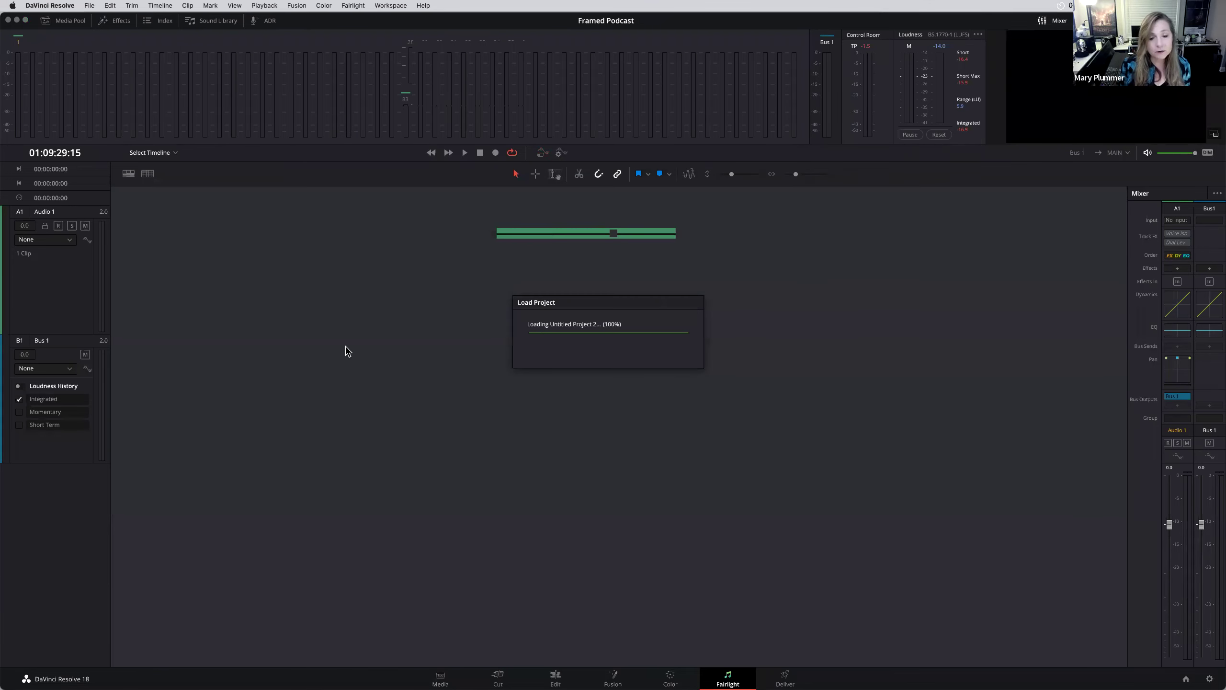
pyautogui.click(1185, 679)
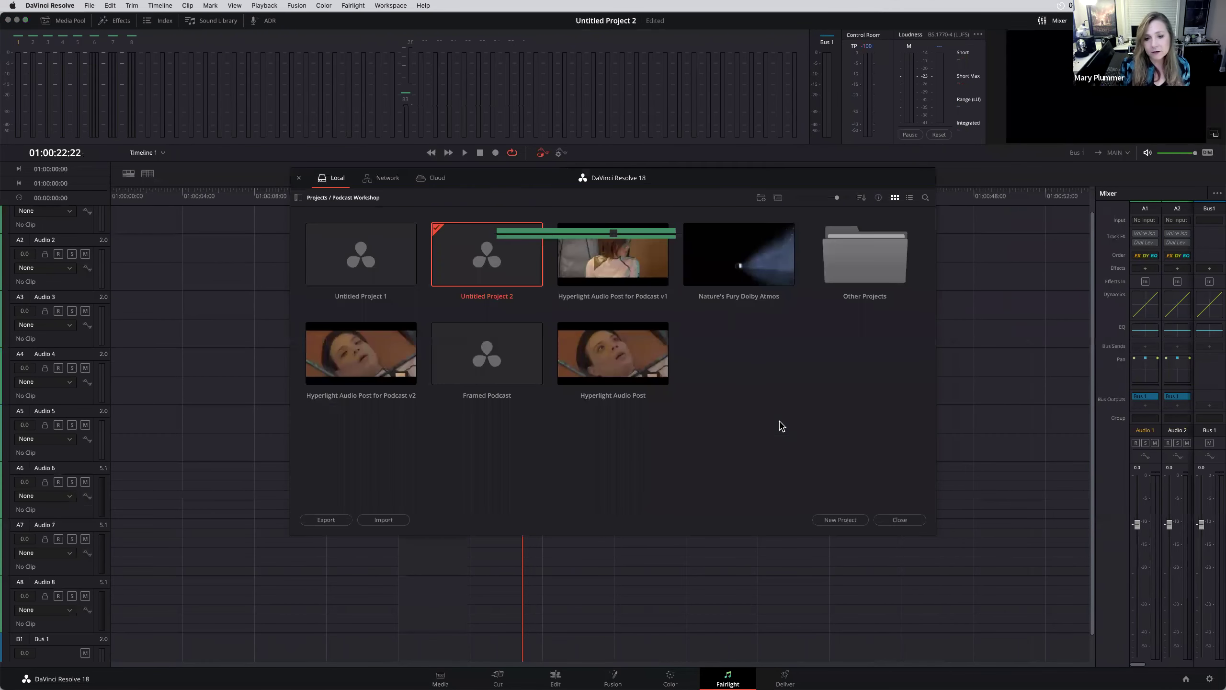
pyautogui.rightClick(751, 337)
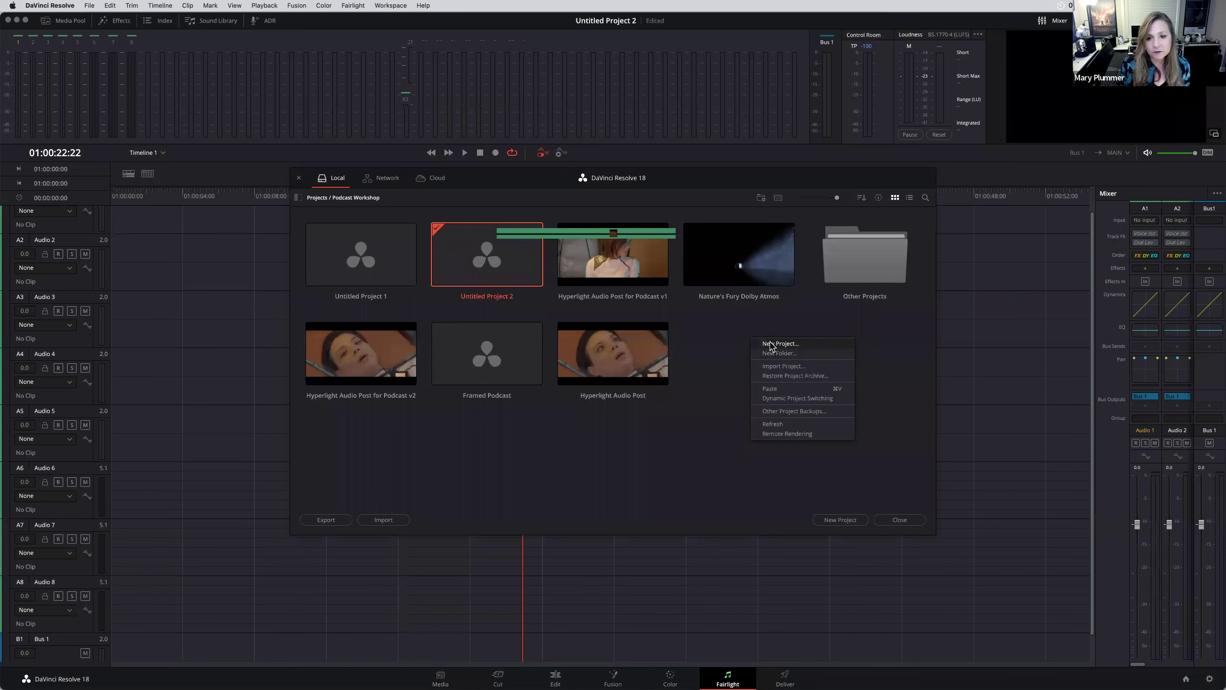
pyautogui.click(770, 343)
pyautogui.click(686, 371)
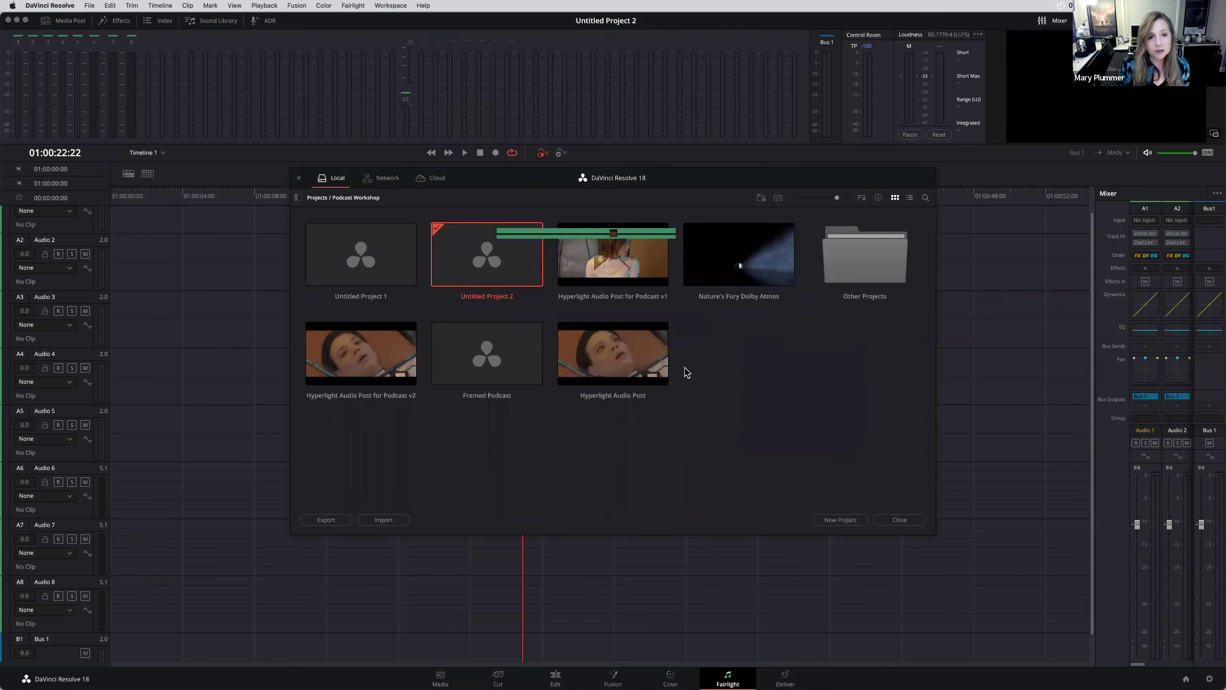
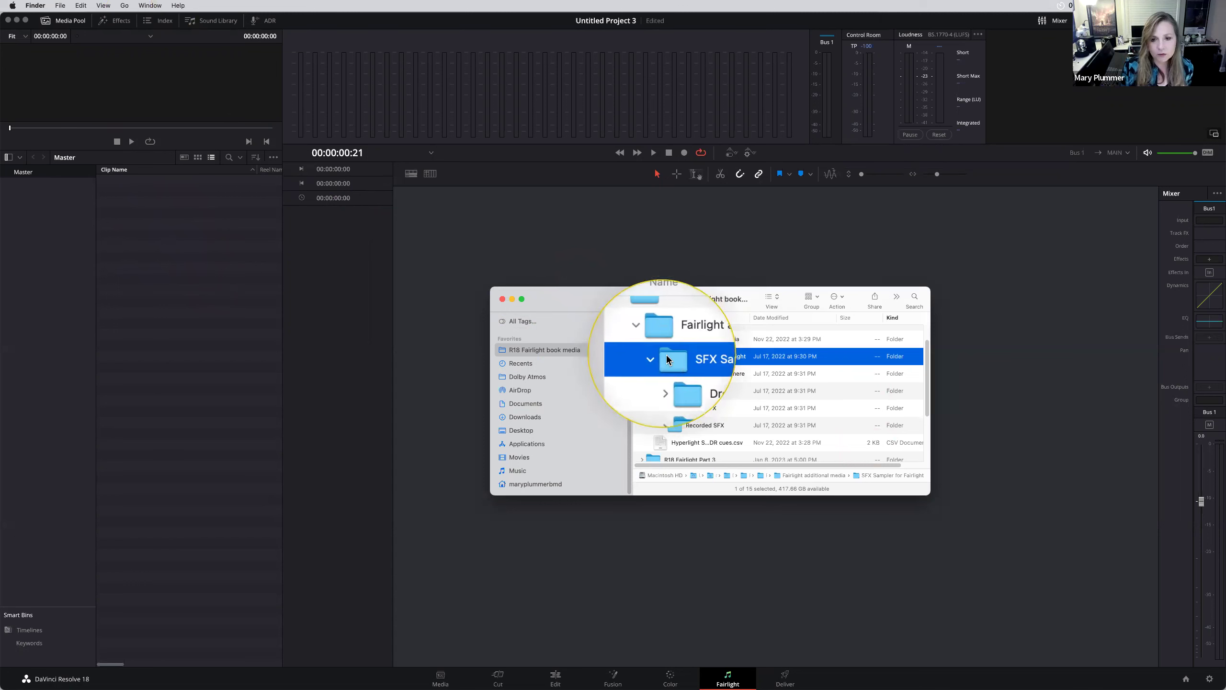
# Import the SFX Sampler for Fairlight folder from Finder into the media pool, keeping its subfolders as bins under Master.
pyautogui.press('Left')
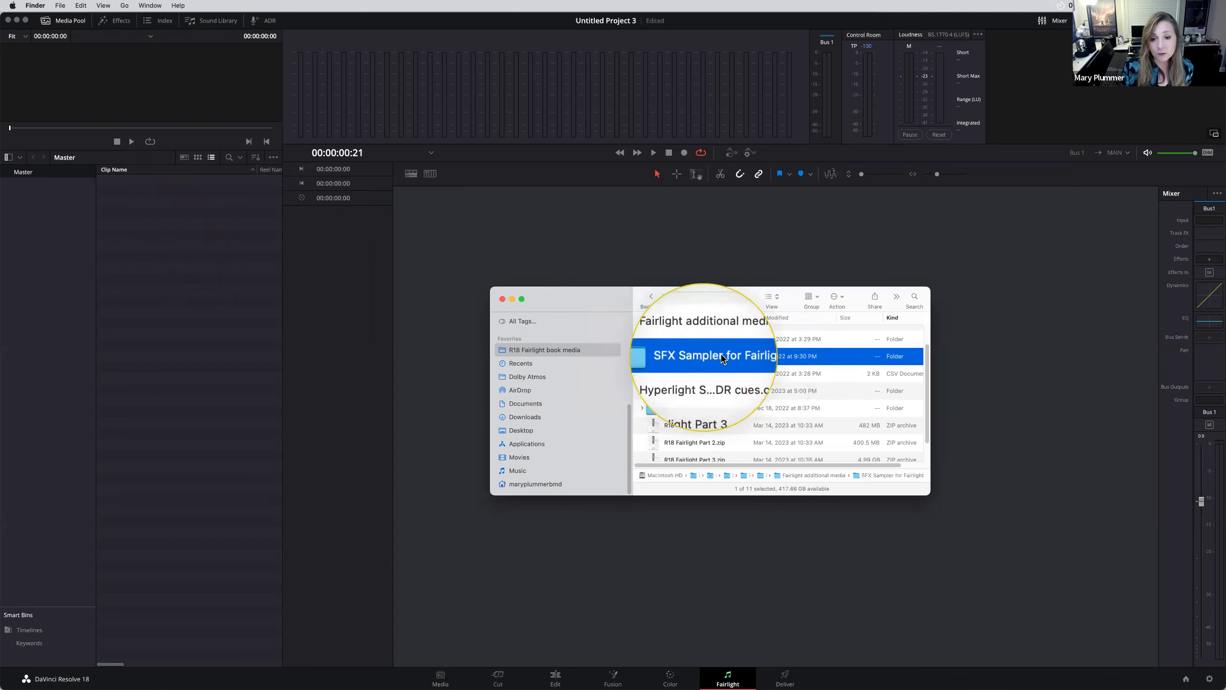
pyautogui.click(656, 355)
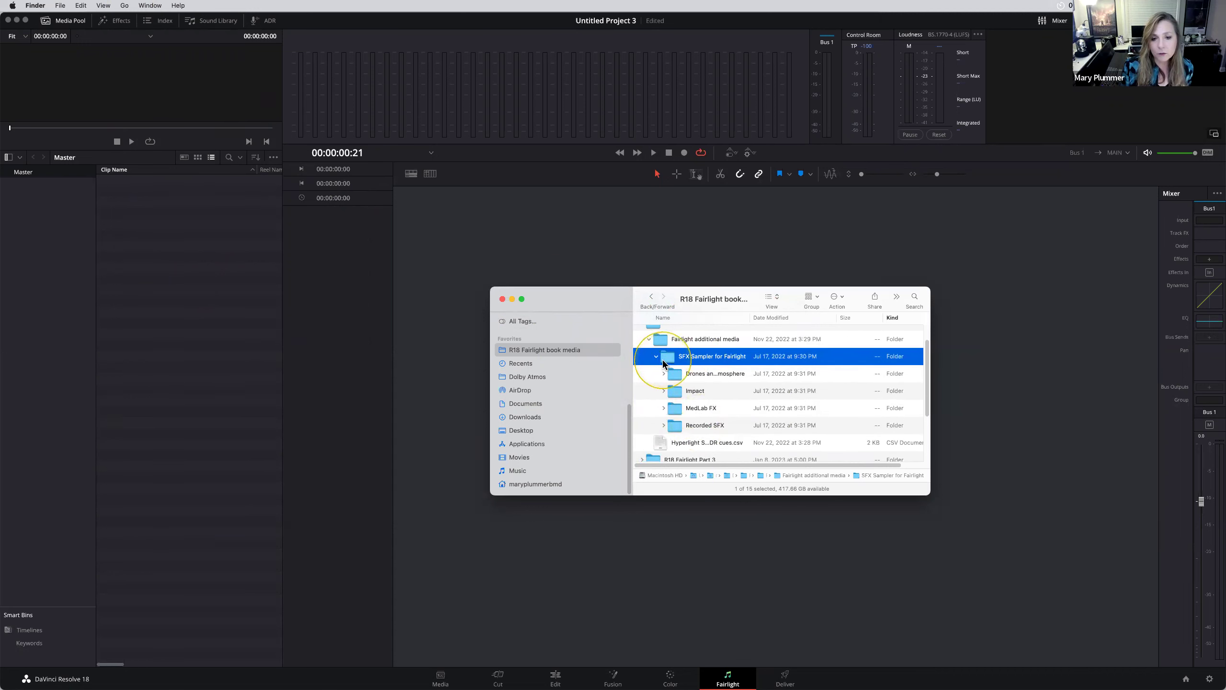
pyautogui.moveTo(667, 358); pyautogui.dragTo(22, 184)
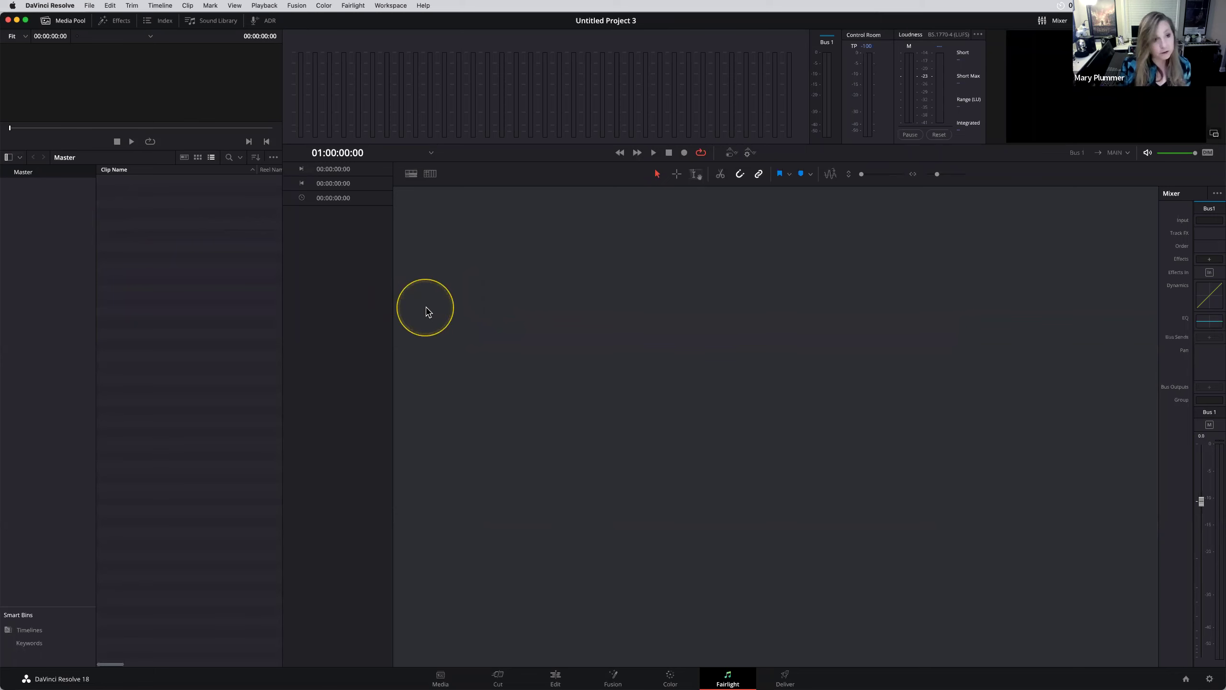
pyautogui.press('super+Tab')
pyautogui.moveTo(671, 356); pyautogui.dragTo(25, 177)
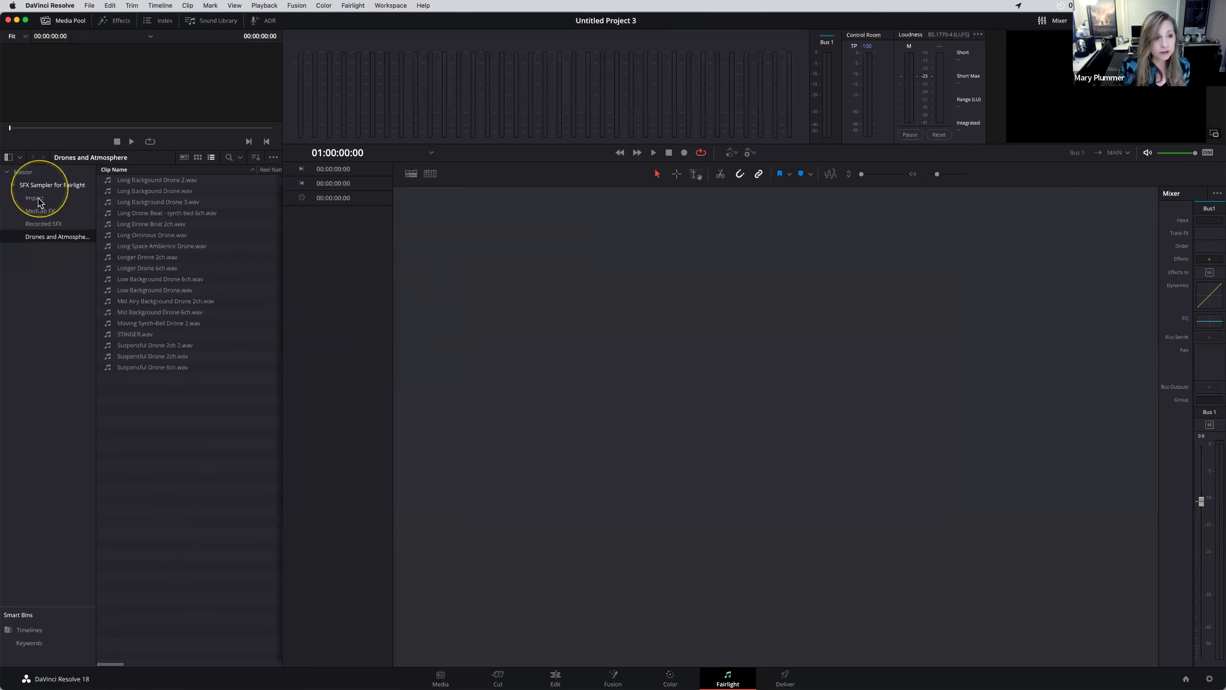
# Examine the imported clips in the Impact, MedLab FX, Recorded SFX, and Drones and Atmosphere bins.
pyautogui.click(37, 198)
pyautogui.click(39, 211)
pyautogui.click(42, 224)
pyautogui.click(42, 237)
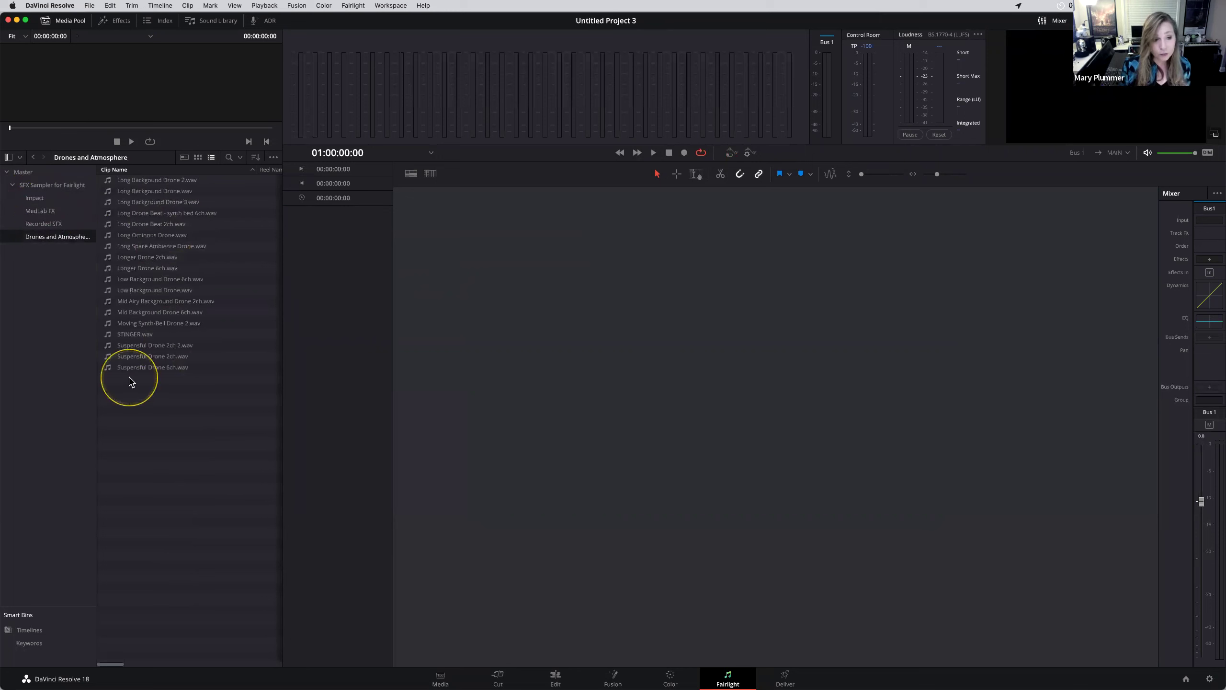
pyautogui.click(37, 197)
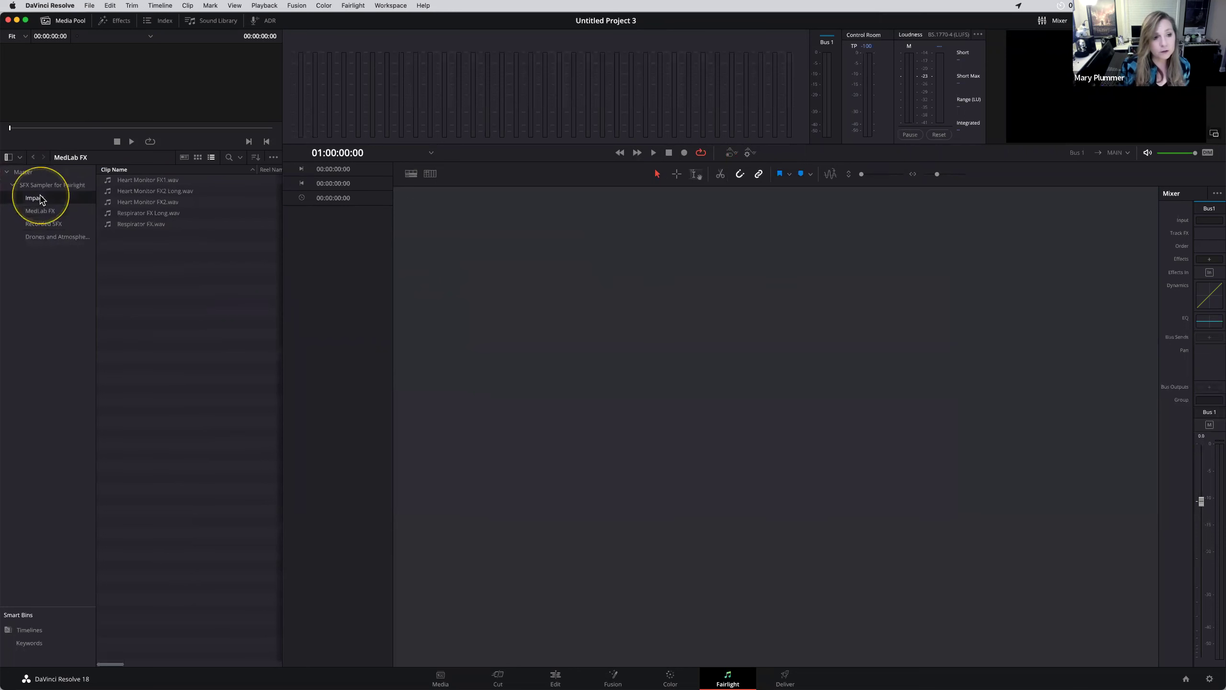
pyautogui.click(53, 225)
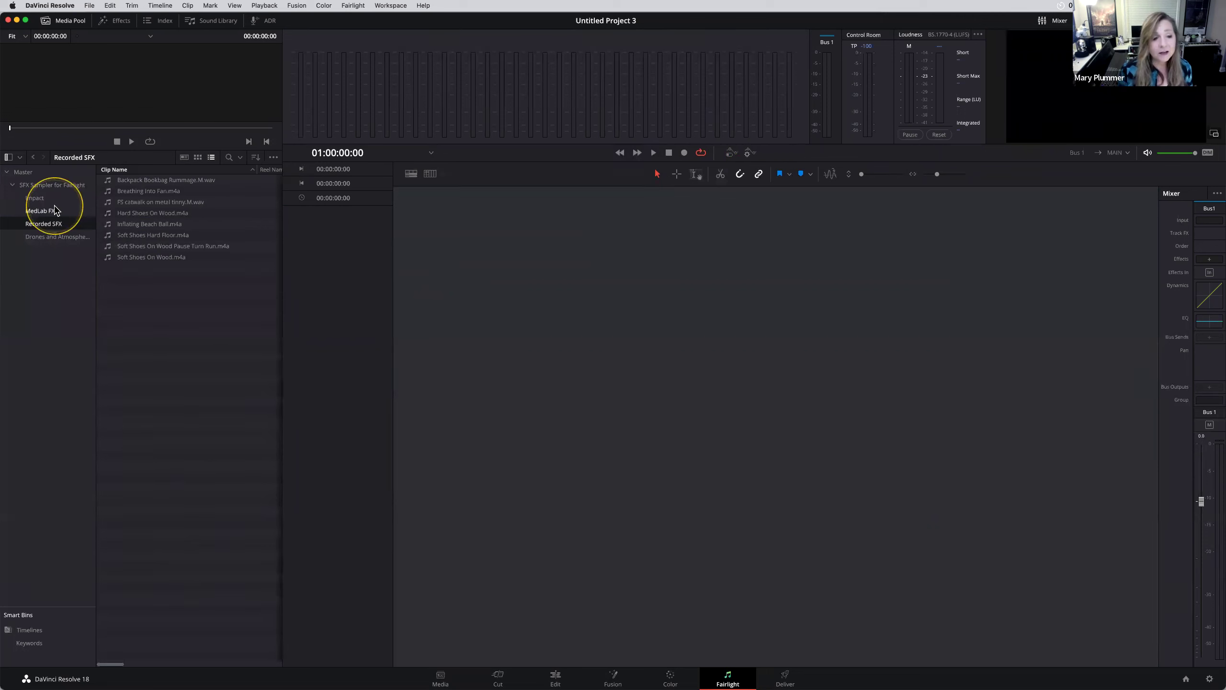
pyautogui.click(160, 246)
pyautogui.click(156, 268)
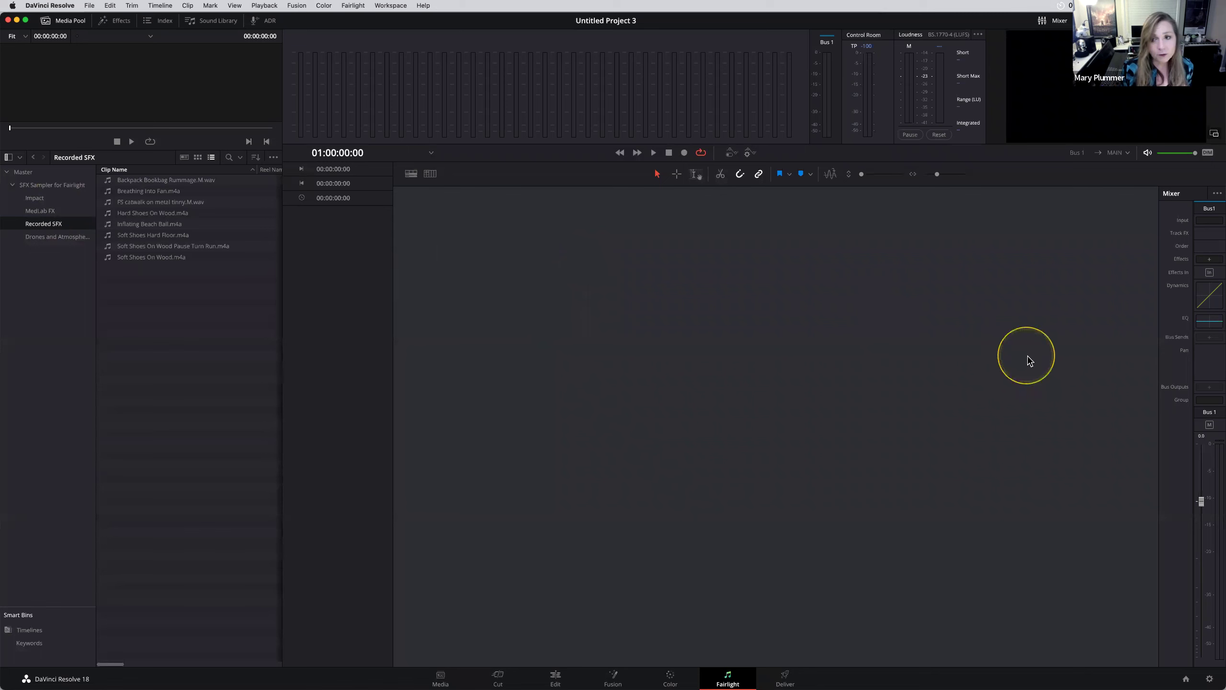
pyautogui.click(56, 186)
pyautogui.click(48, 198)
pyautogui.click(51, 224)
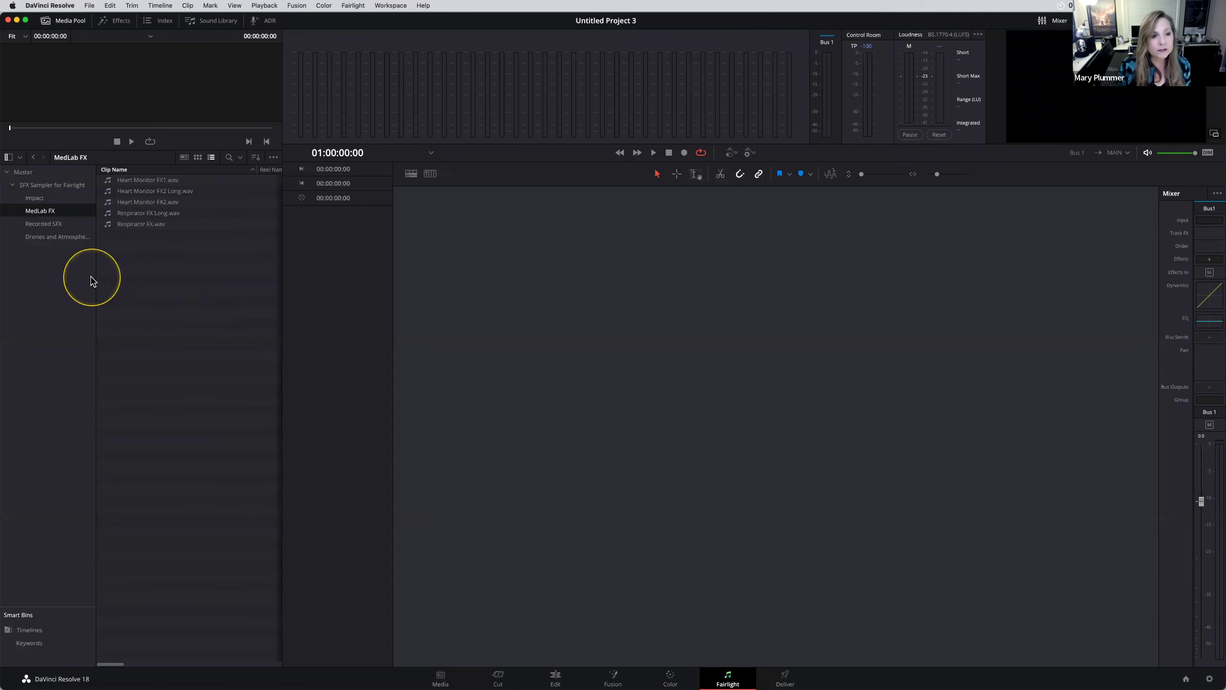
# Create a new timeline named Timeline 1 with the default settings.
pyautogui.click(89, 5)
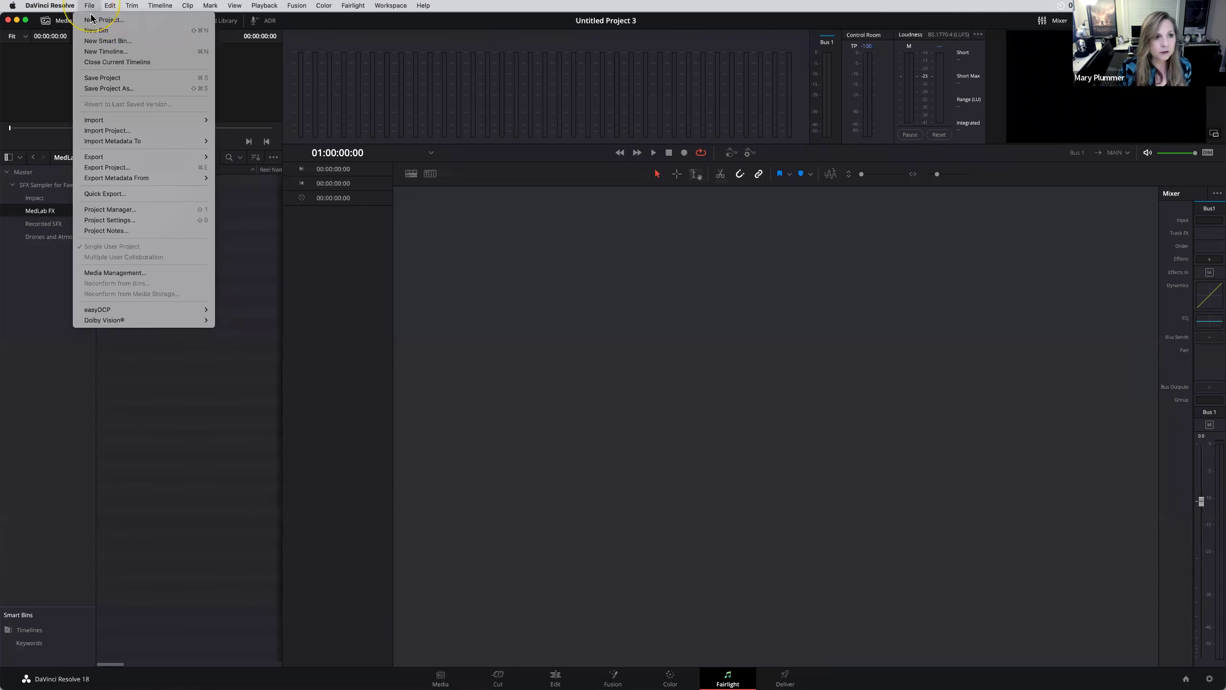
pyautogui.click(101, 52)
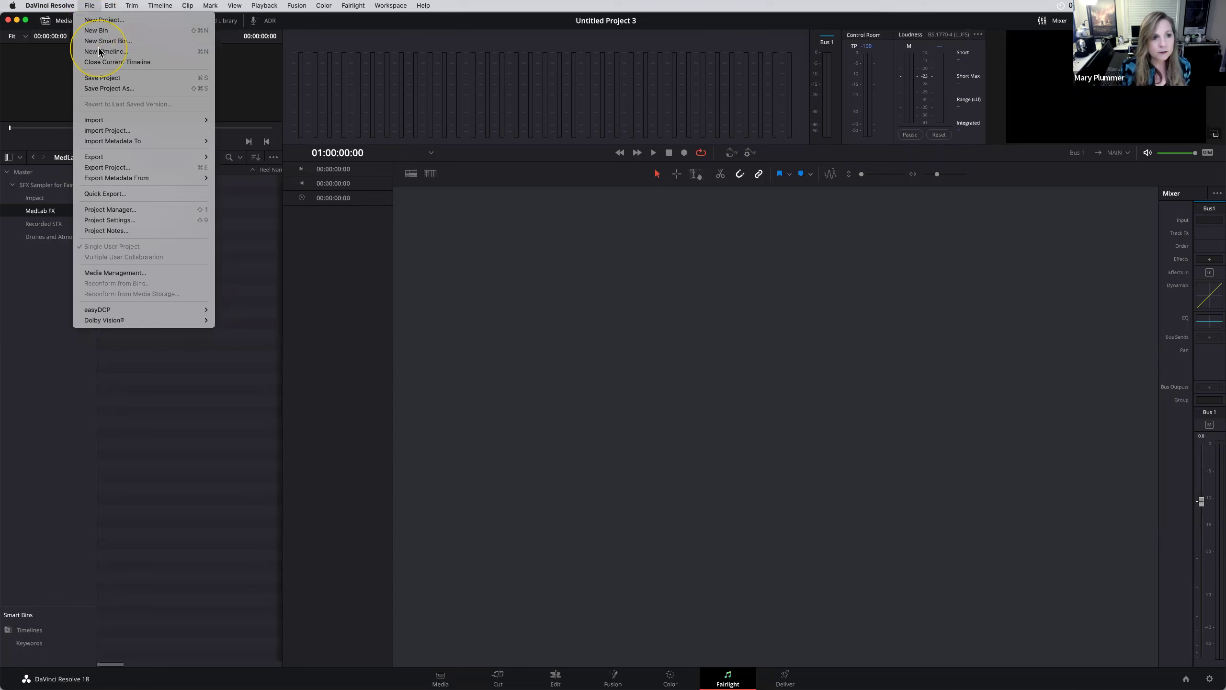
pyautogui.click(699, 404)
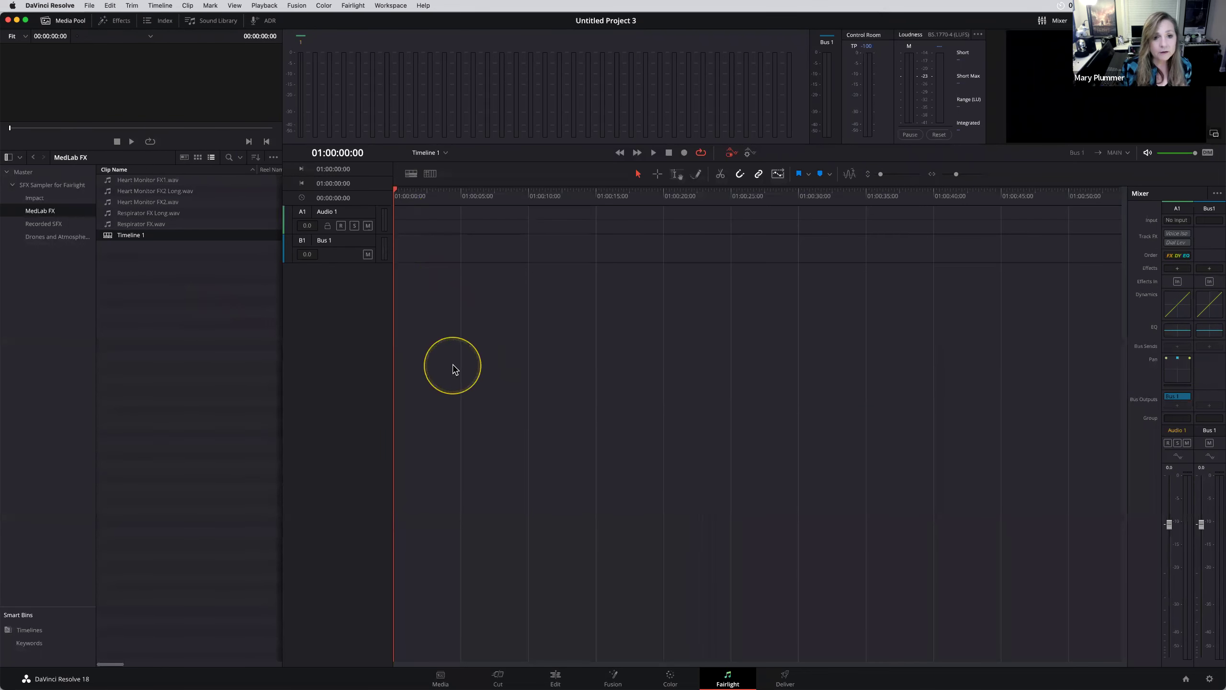
# Audition Long Drone Beat 2ch.wav from the Drones and Atmosphere bin and add it at the start of Audio 1.
pyautogui.click(65, 197)
pyautogui.click(67, 221)
pyautogui.click(64, 236)
pyautogui.click(110, 228)
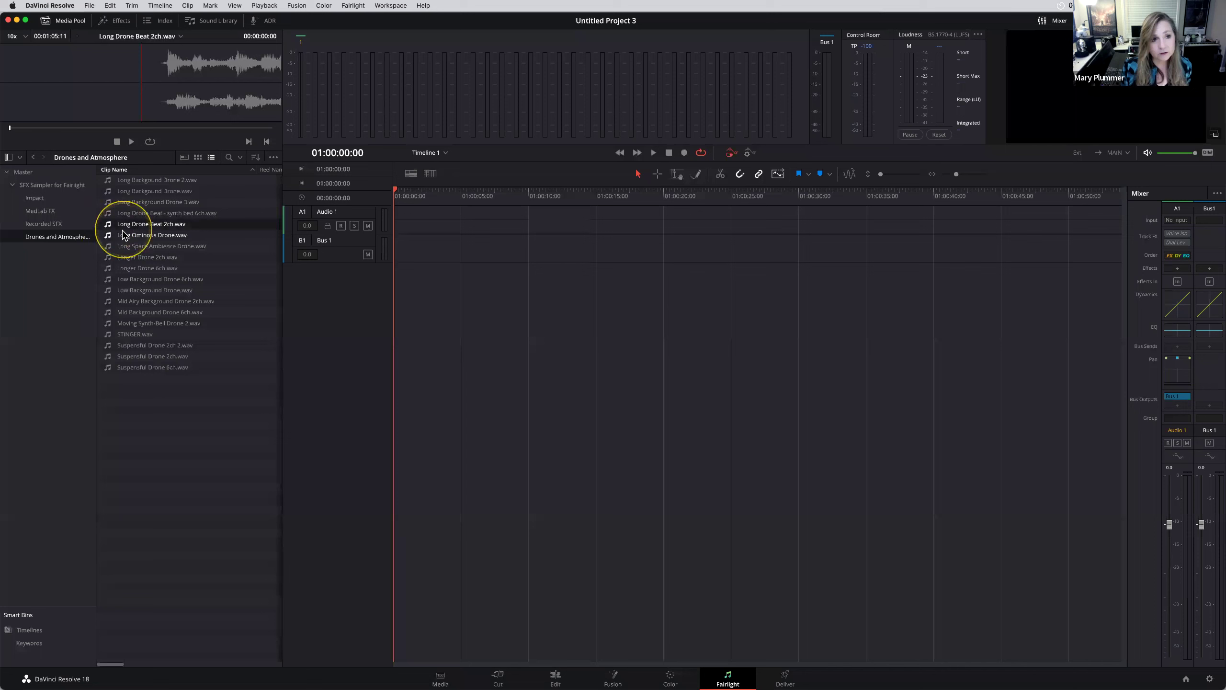
pyautogui.click(132, 141)
pyautogui.moveTo(114, 225); pyautogui.dragTo(338, 357)
pyautogui.scroll(-1, 516, 237)
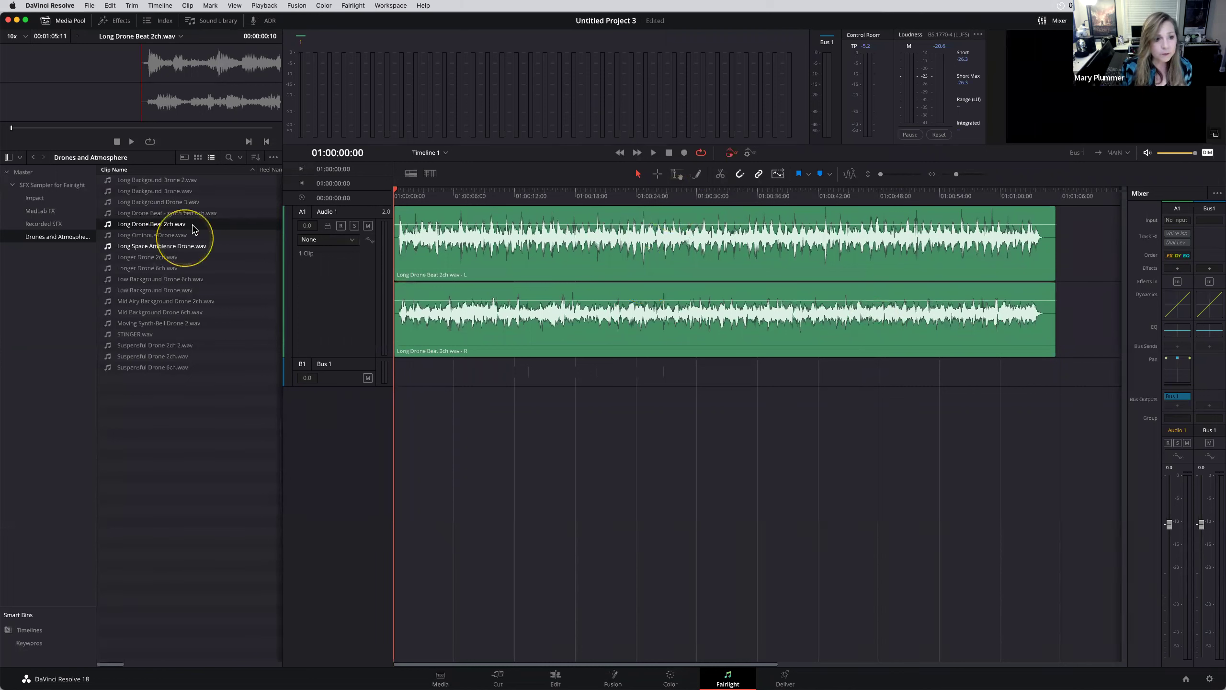
# Add the clips from Low Background Drone.wav through Suspensful Drone 2ch.wav at the start of the timeline, each on its own track.
pyautogui.moveTo(237, 357); pyautogui.dragTo(213, 309)
pyautogui.click(171, 289)
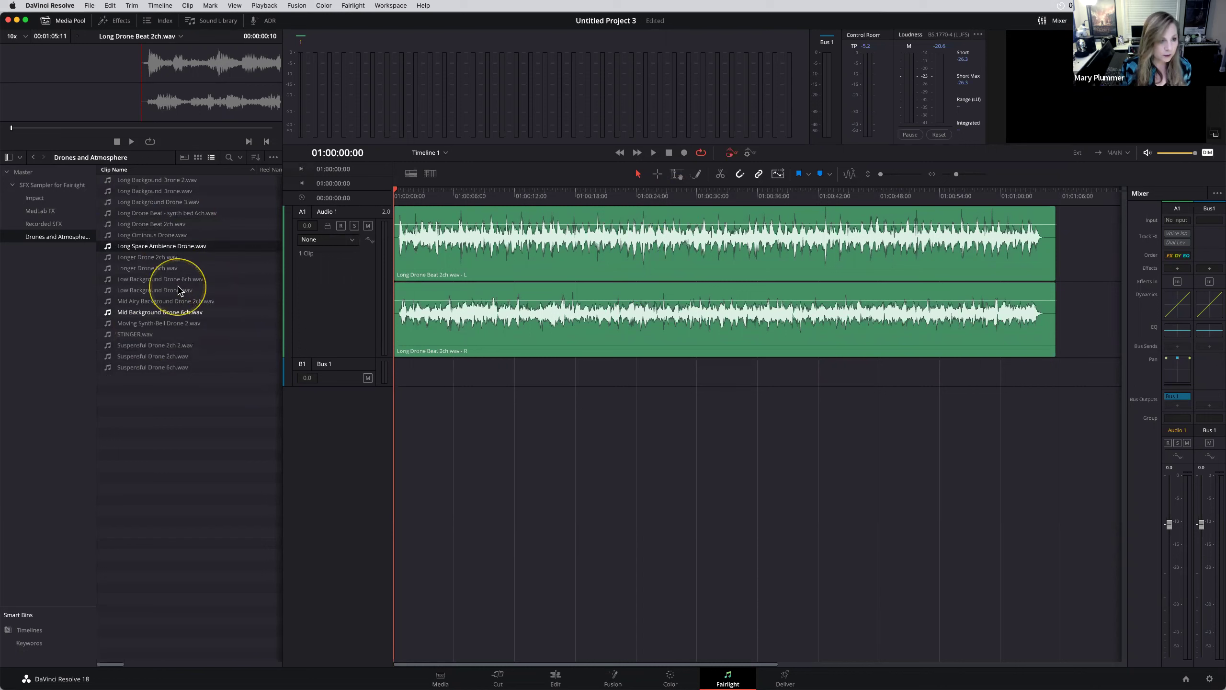
pyautogui.keyDown('shift'); pyautogui.click(134, 356); pyautogui.keyUp('shift')
pyautogui.moveTo(113, 291); pyautogui.dragTo(395, 328)
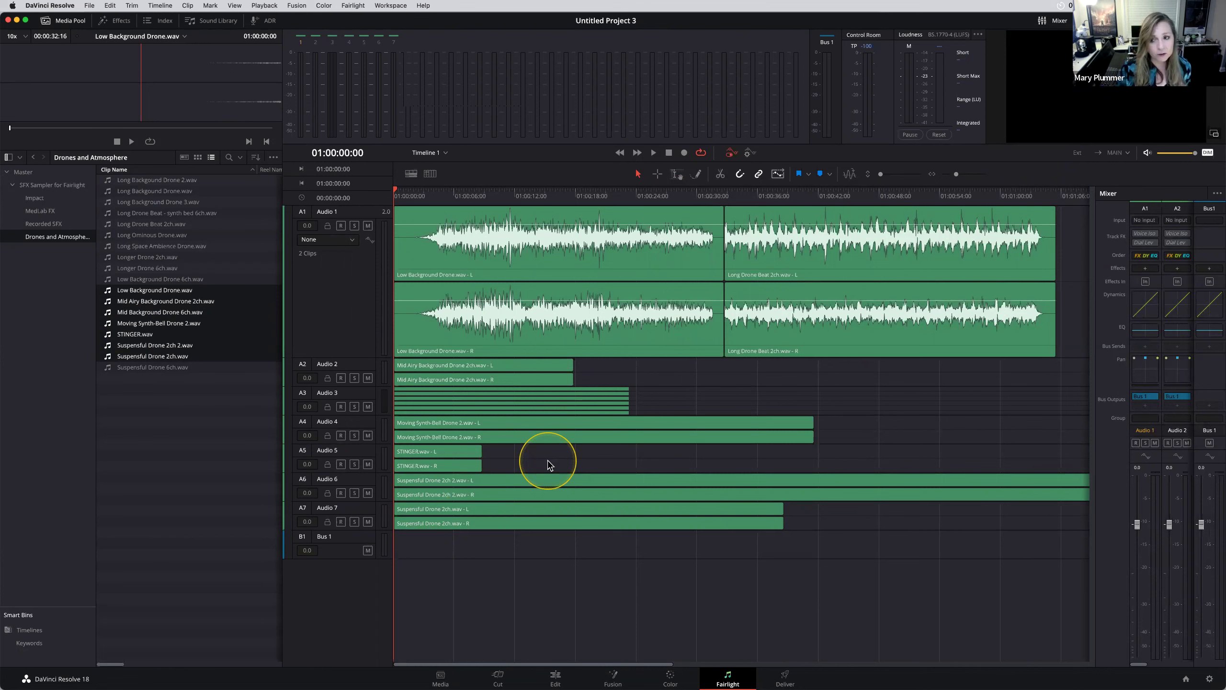
pyautogui.click(314, 290)
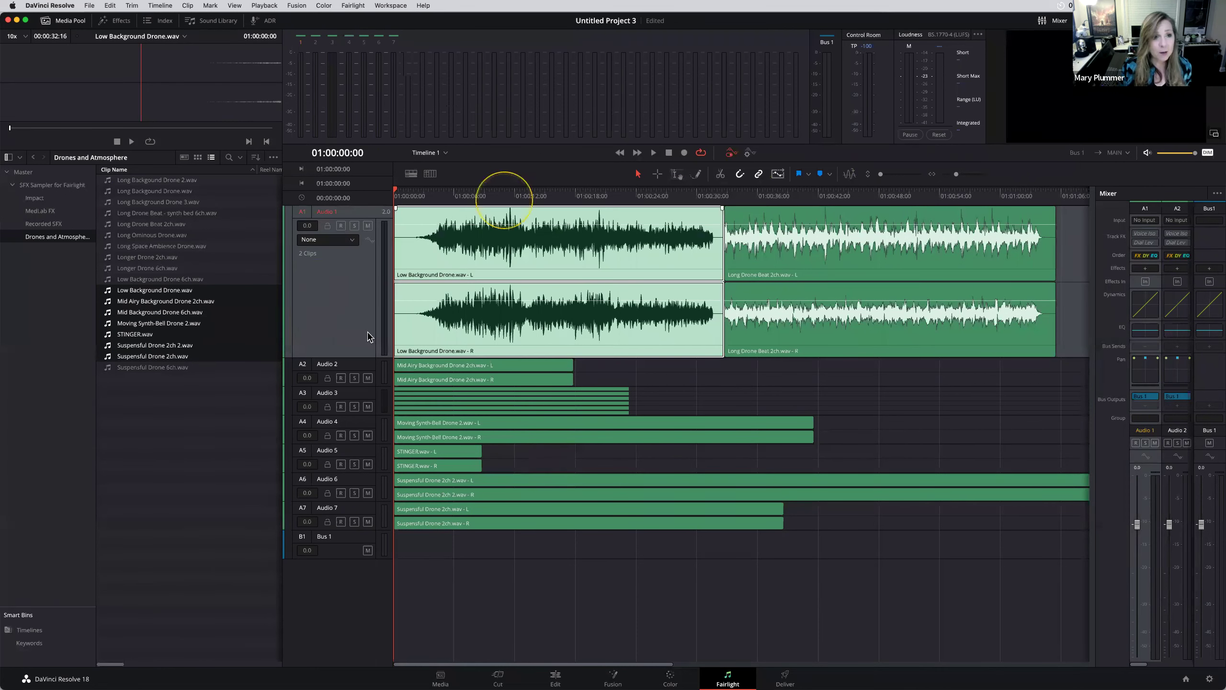
pyautogui.click(201, 448)
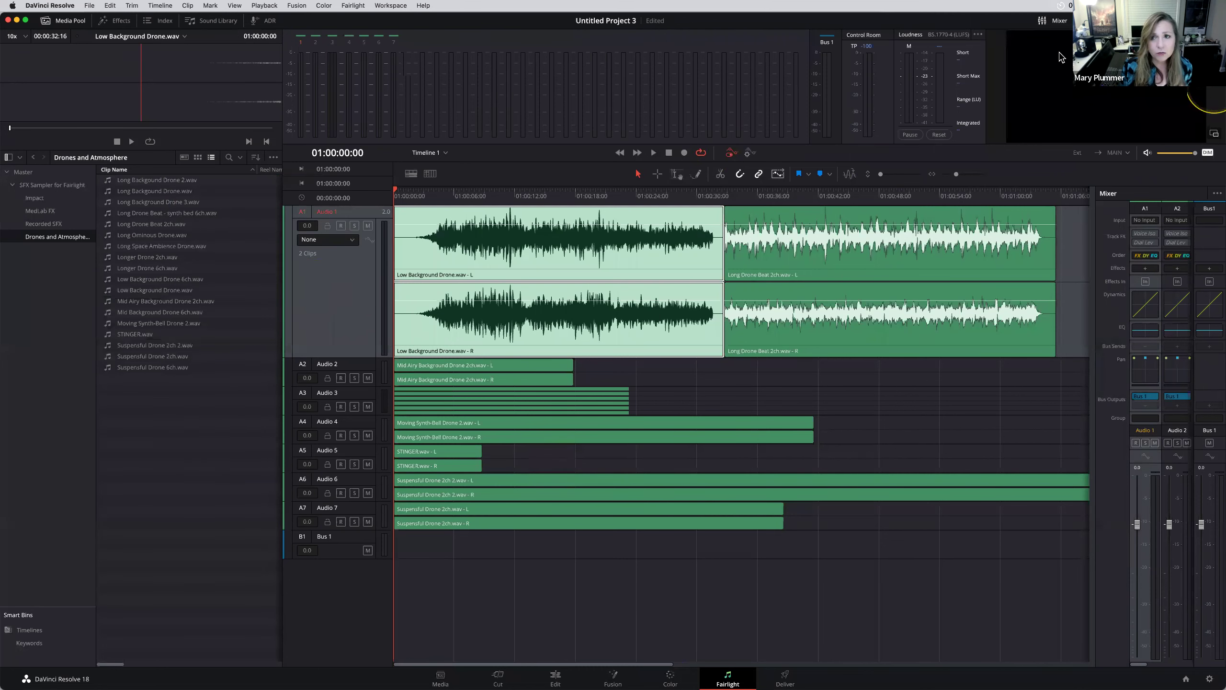
# Hide the media pool, meters and mixer to enlarge the timeline, and park the playhead at 01:00:19:07.
pyautogui.click(82, 27)
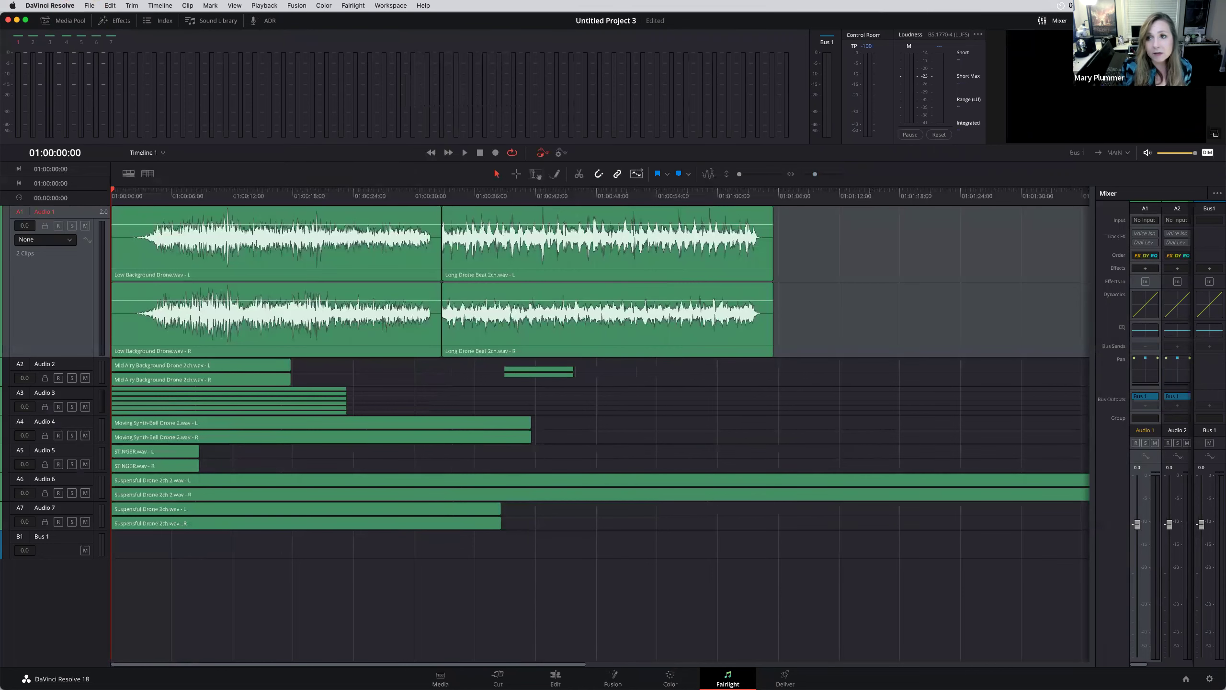
pyautogui.click(407, 104)
pyautogui.click(1050, 20)
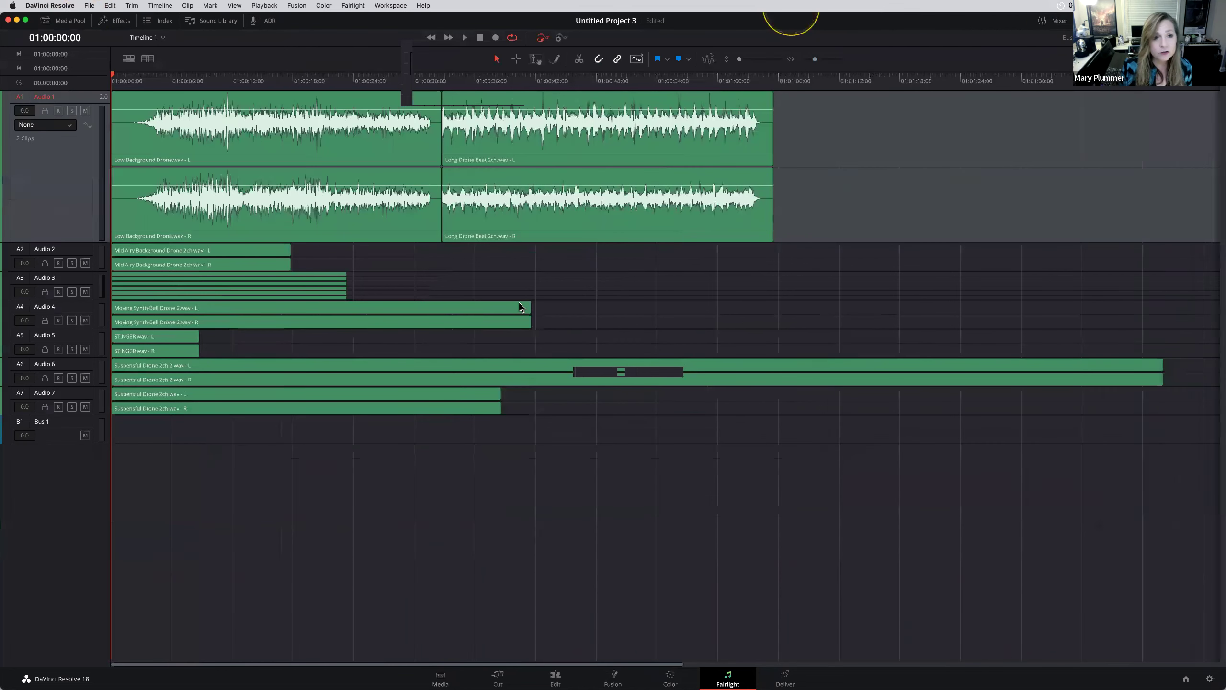
pyautogui.click(304, 81)
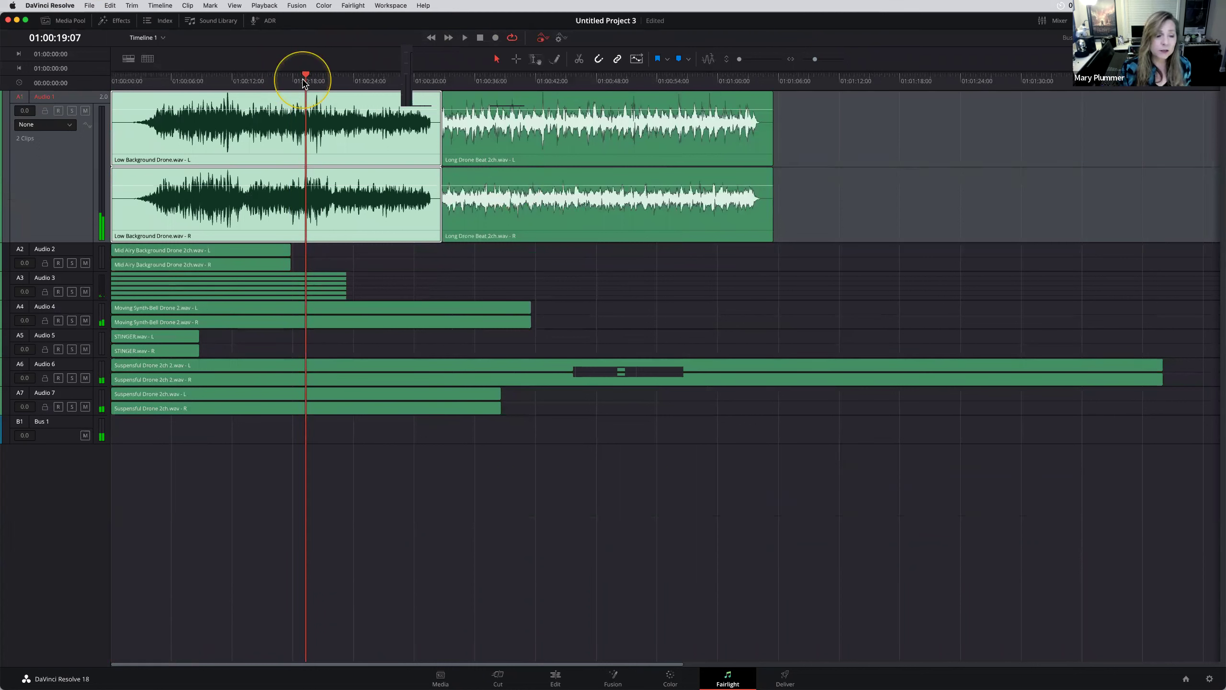
# Bring back the media pool and open the Hyperlight Audio Post for Podcast v1 project.
pyautogui.click(72, 20)
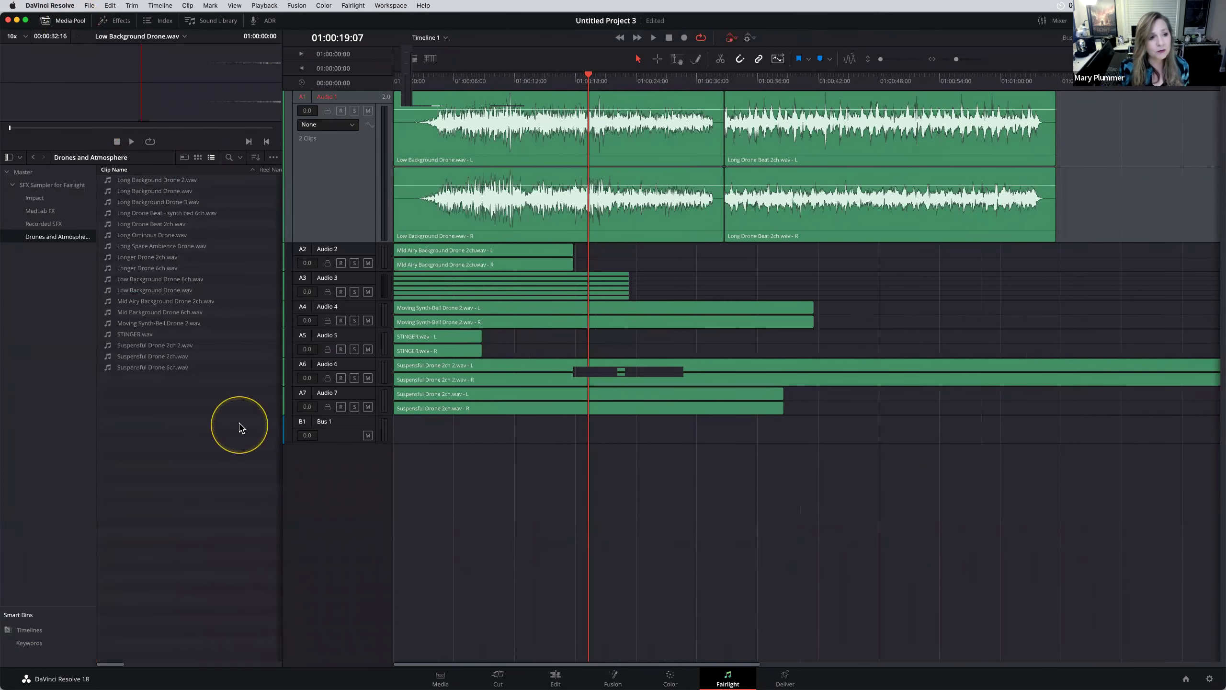
pyautogui.click(1186, 678)
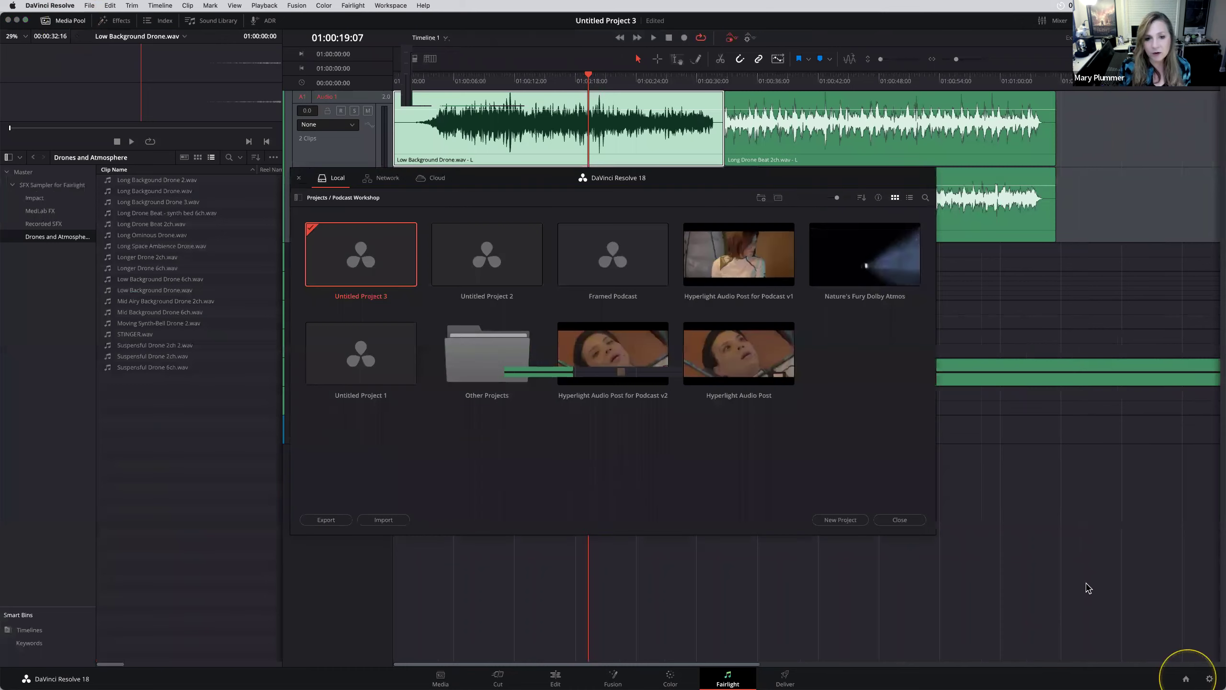
pyautogui.doubleClick(708, 251)
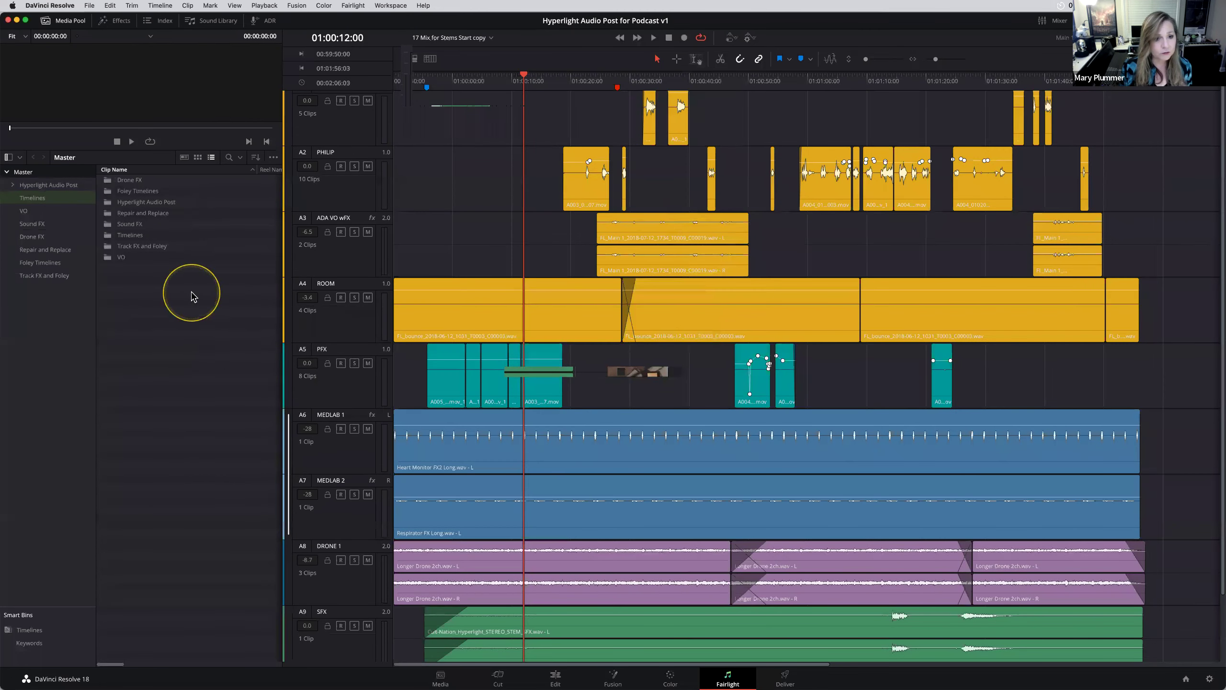
# Expand the Hyperlight Audio Post bin and preview the ADA VO TEXT for prompt title in the Title for Prompt bin.
pyautogui.click(55, 203)
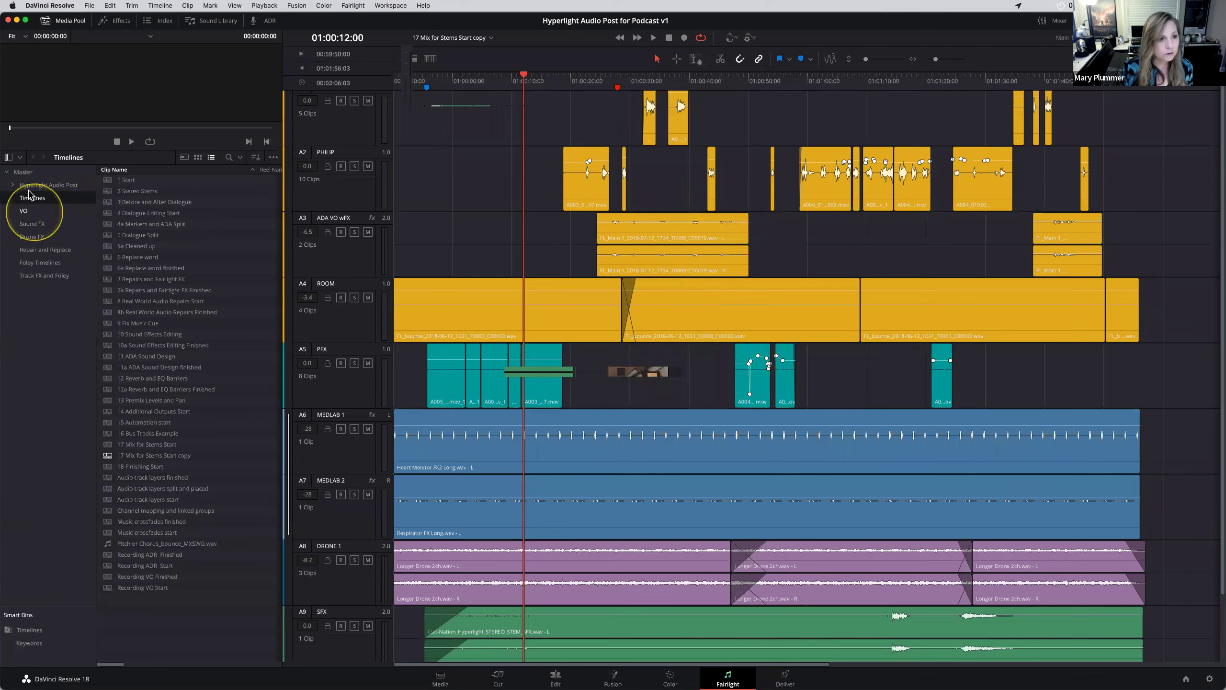
pyautogui.click(12, 186)
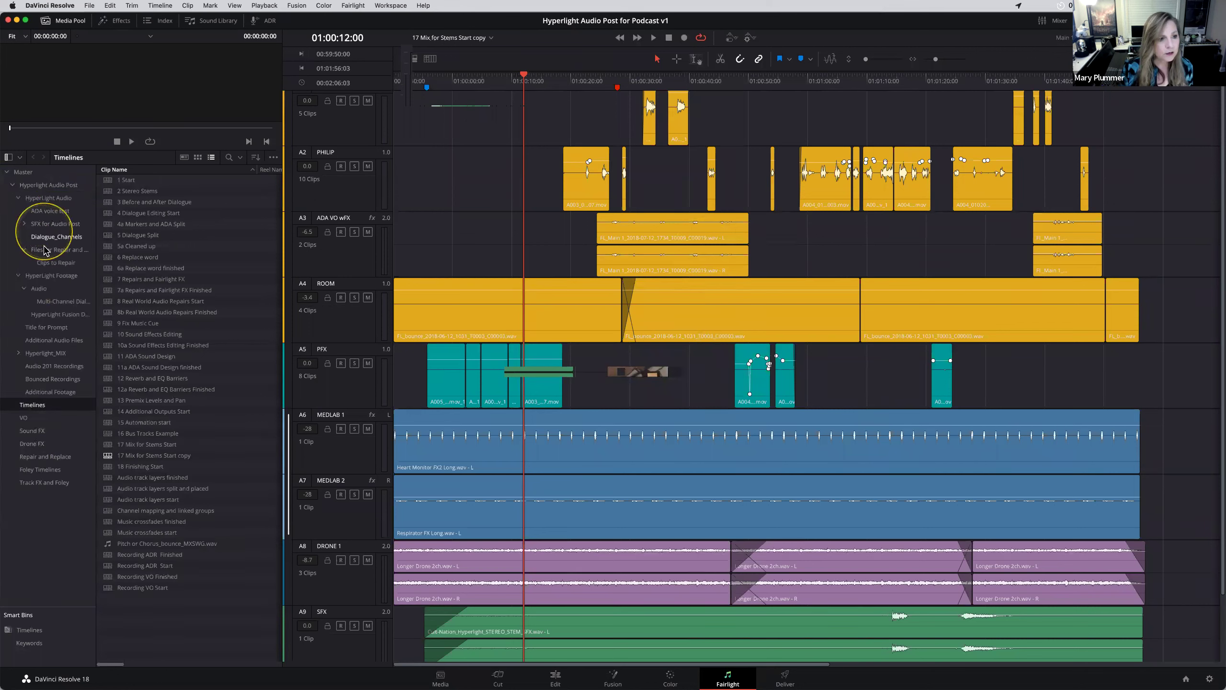
pyautogui.click(51, 328)
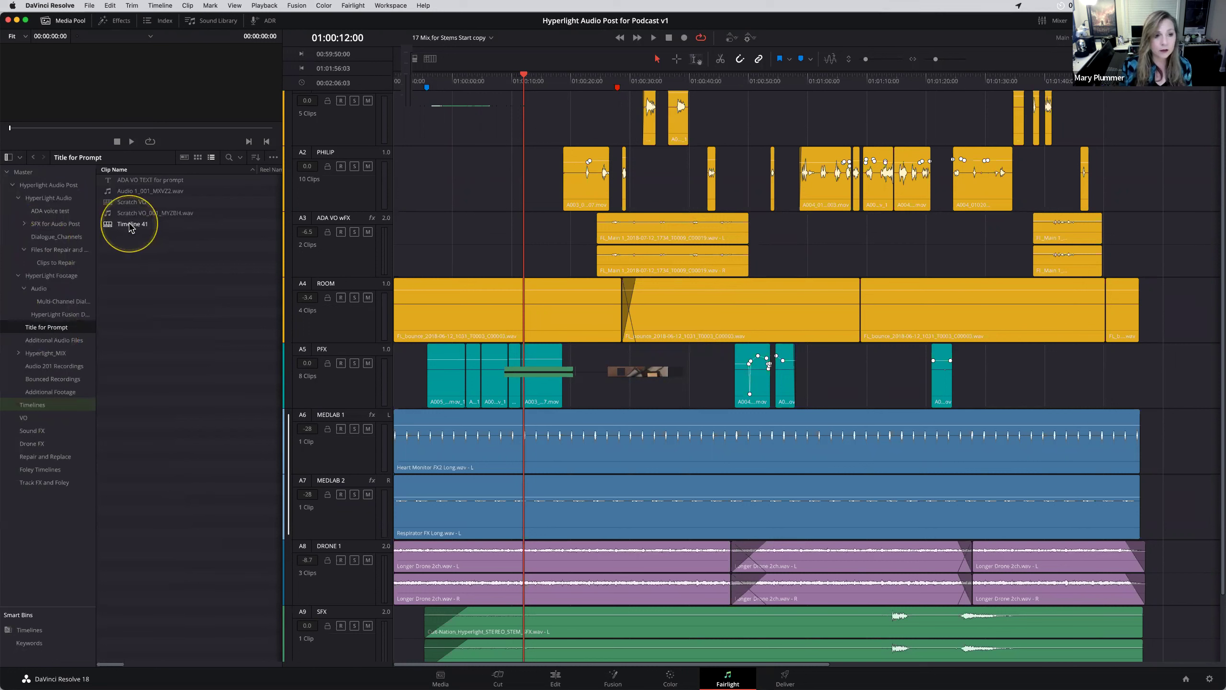
pyautogui.click(134, 181)
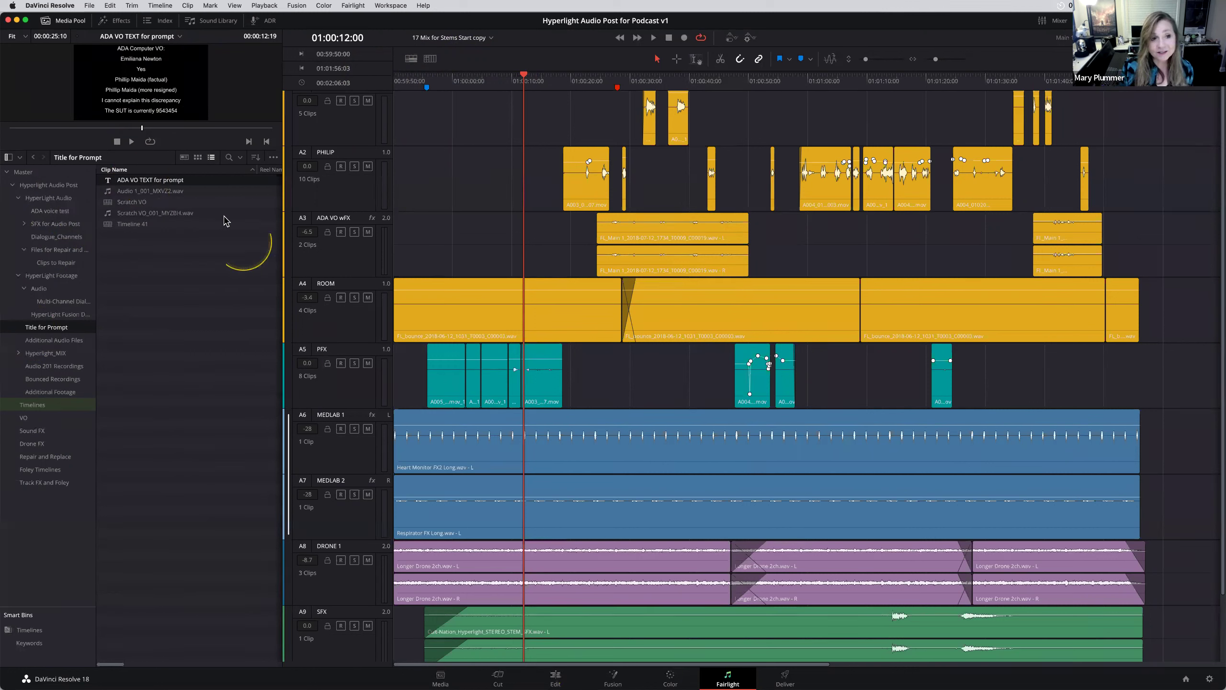
pyautogui.keyDown('super'); pyautogui.click(161, 190); pyautogui.keyUp('super')
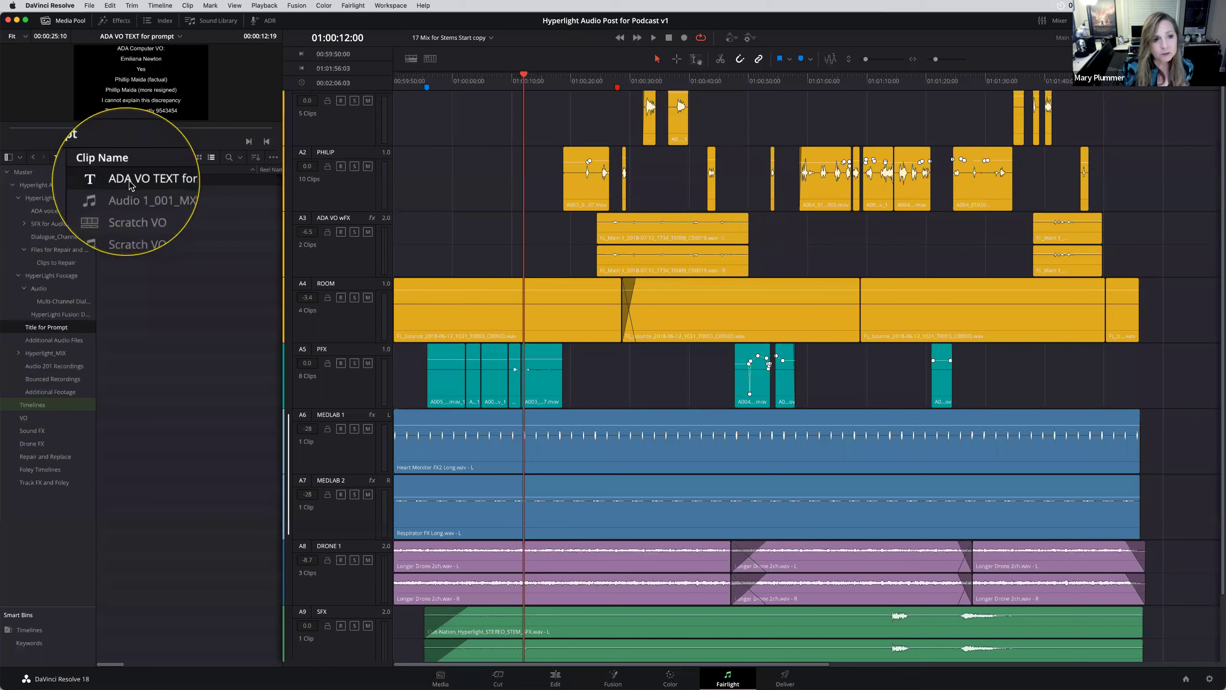
# Create a timeline named "voice over" from the ADA VO TEXT for prompt title, and park the playhead at 01:00:06:09.
pyautogui.rightClick(112, 184)
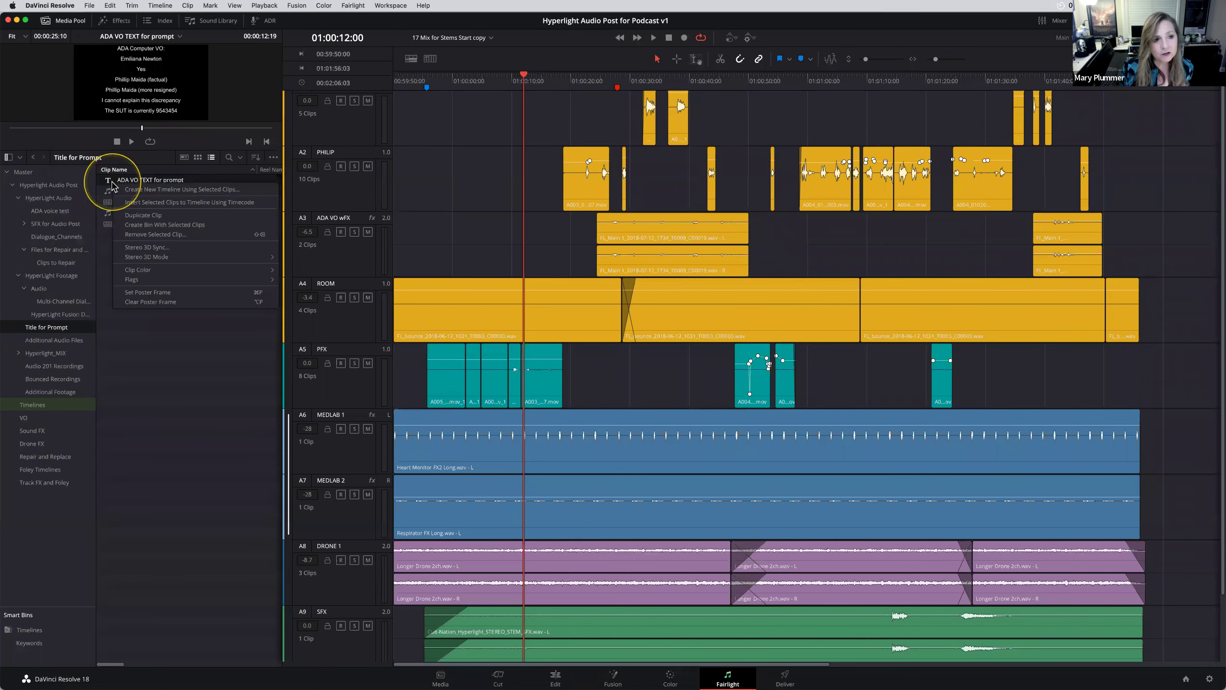
pyautogui.click(178, 190)
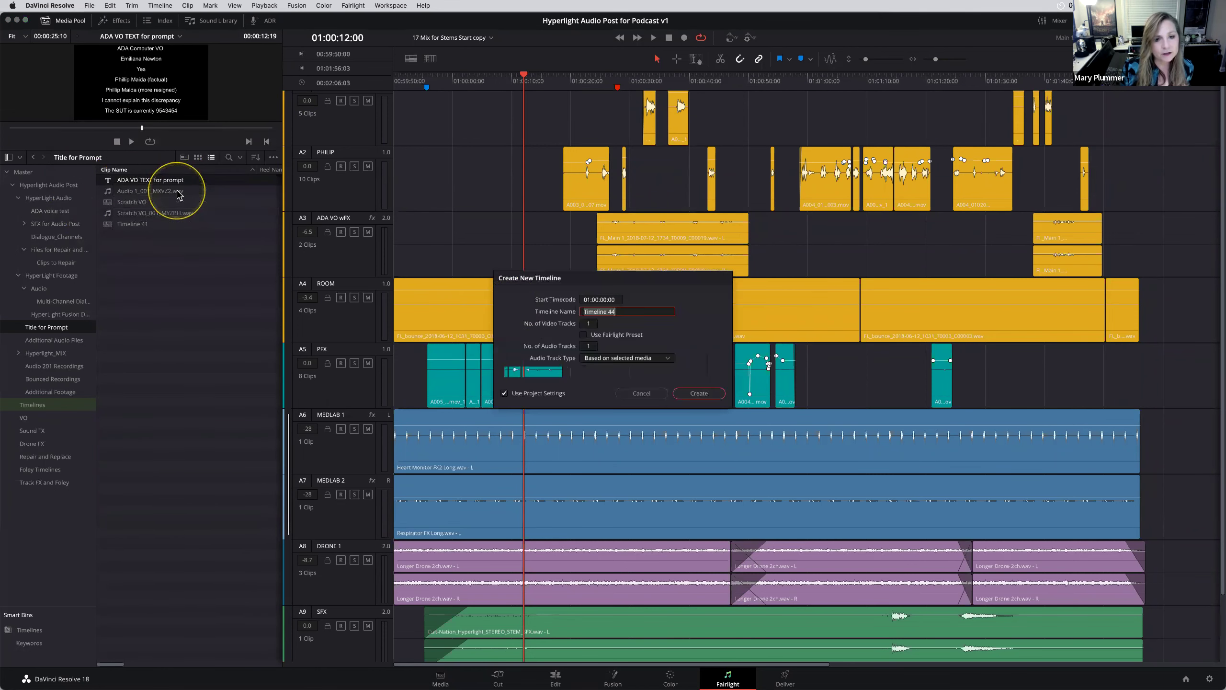
pyautogui.write('voice over')
pyautogui.click(706, 395)
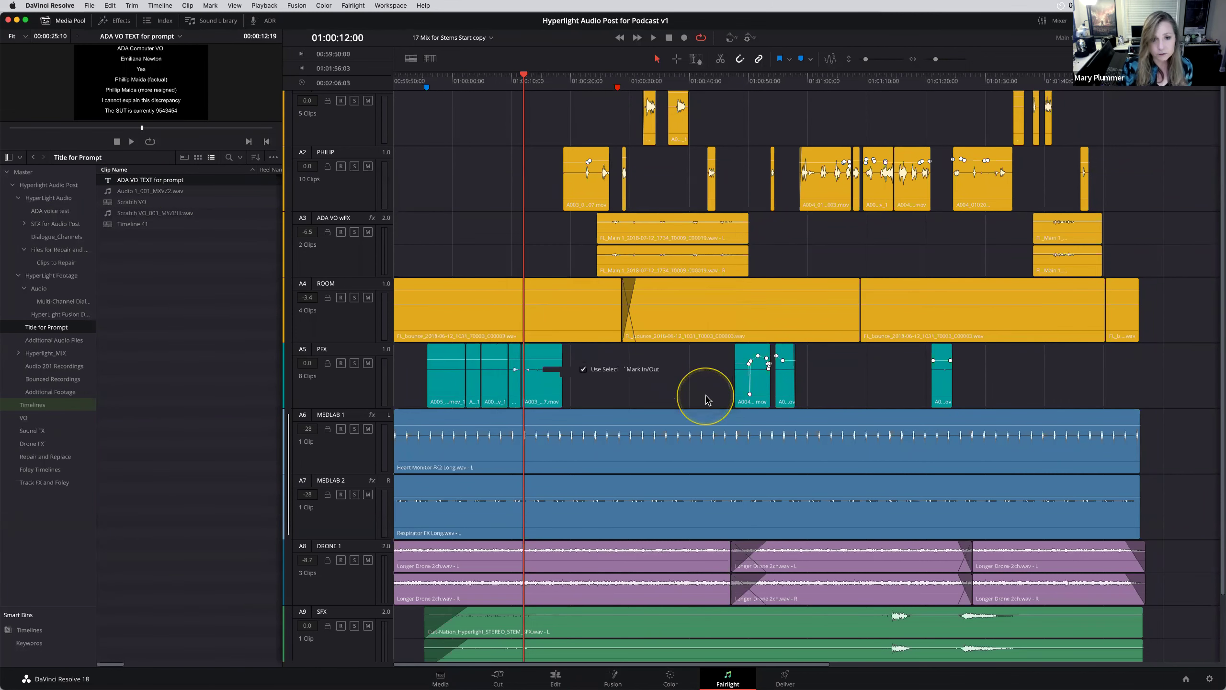
pyautogui.click(487, 78)
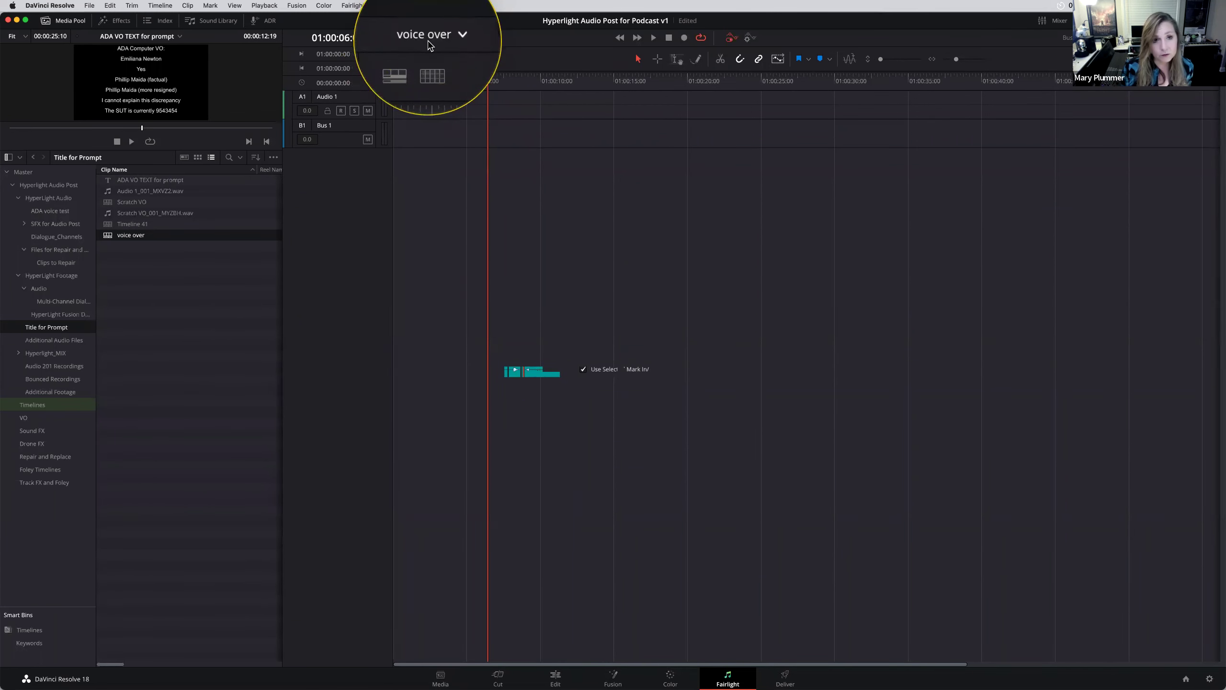
# Hide the media pool, display the video track in the timeline, and park the playhead at 01:00:07:03 over the title clip.
pyautogui.click(70, 22)
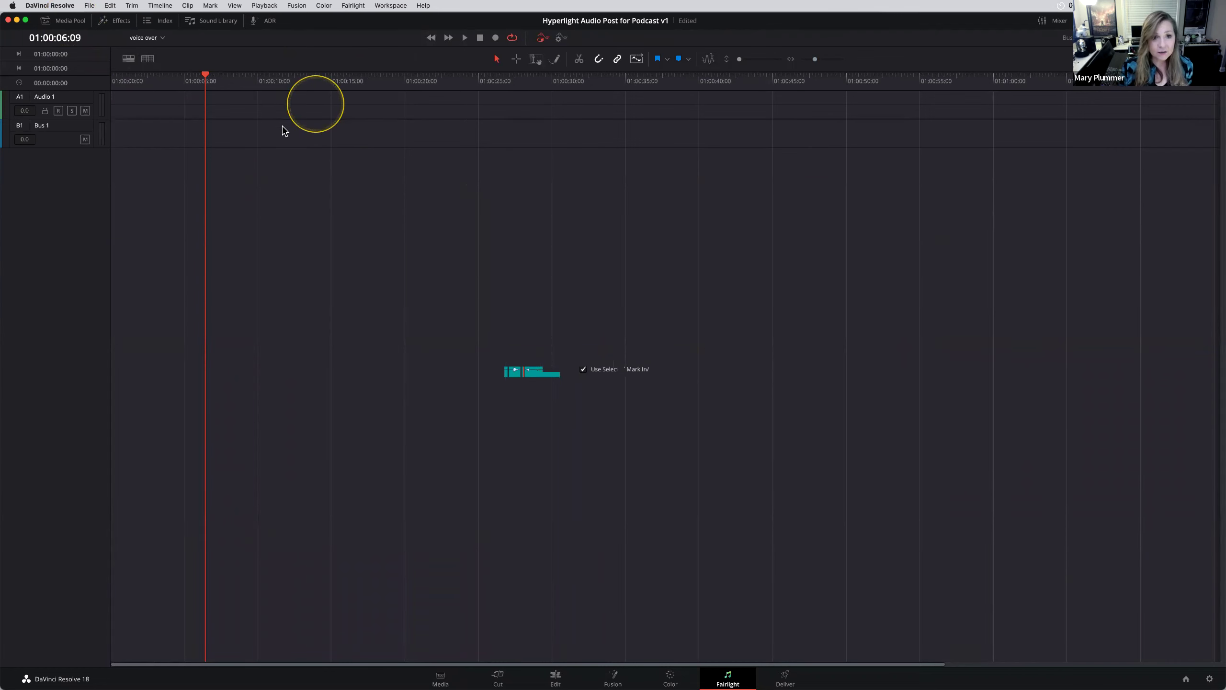
pyautogui.click(129, 60)
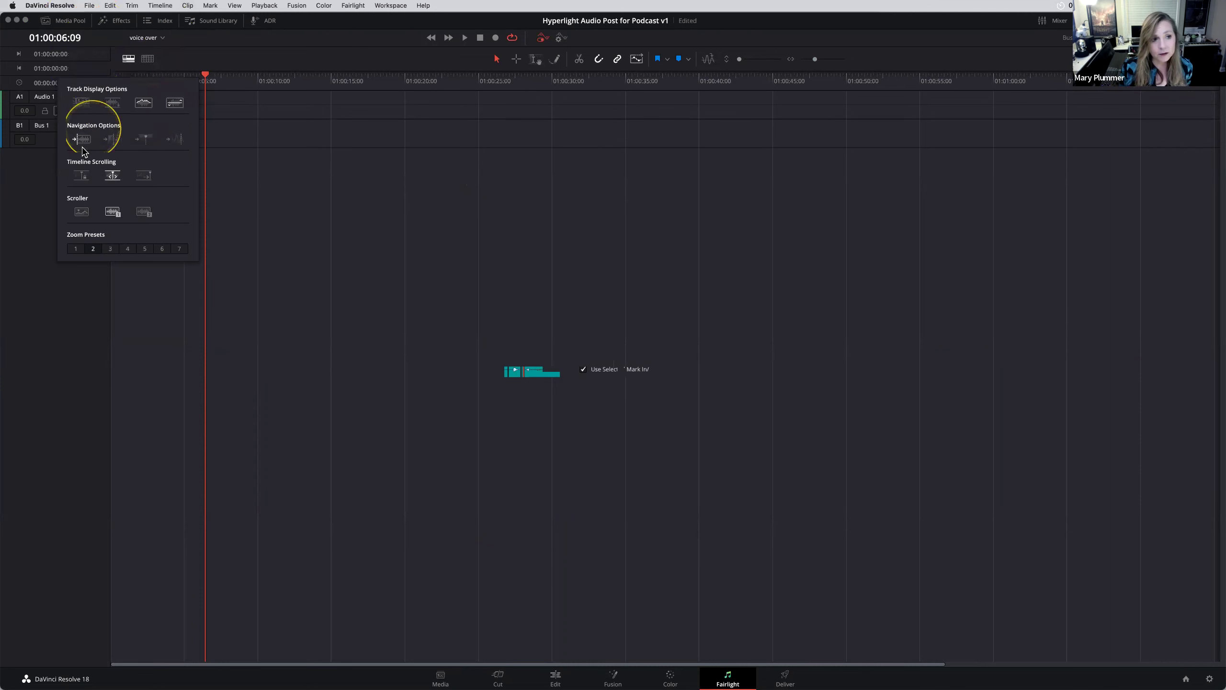
pyautogui.click(81, 101)
pyautogui.click(248, 96)
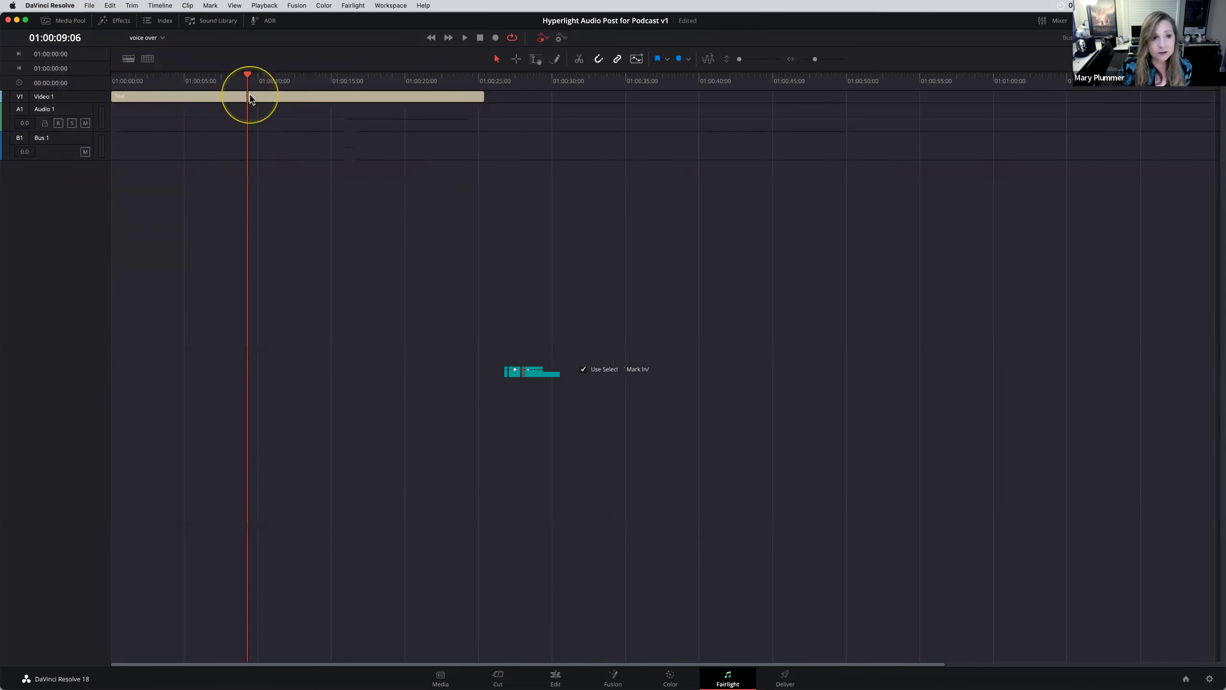
pyautogui.moveTo(205, 76)
pyautogui.mouseDown()
pyautogui.moveTo(142, 77)
pyautogui.moveTo(216, 79)
pyautogui.mouseUp()
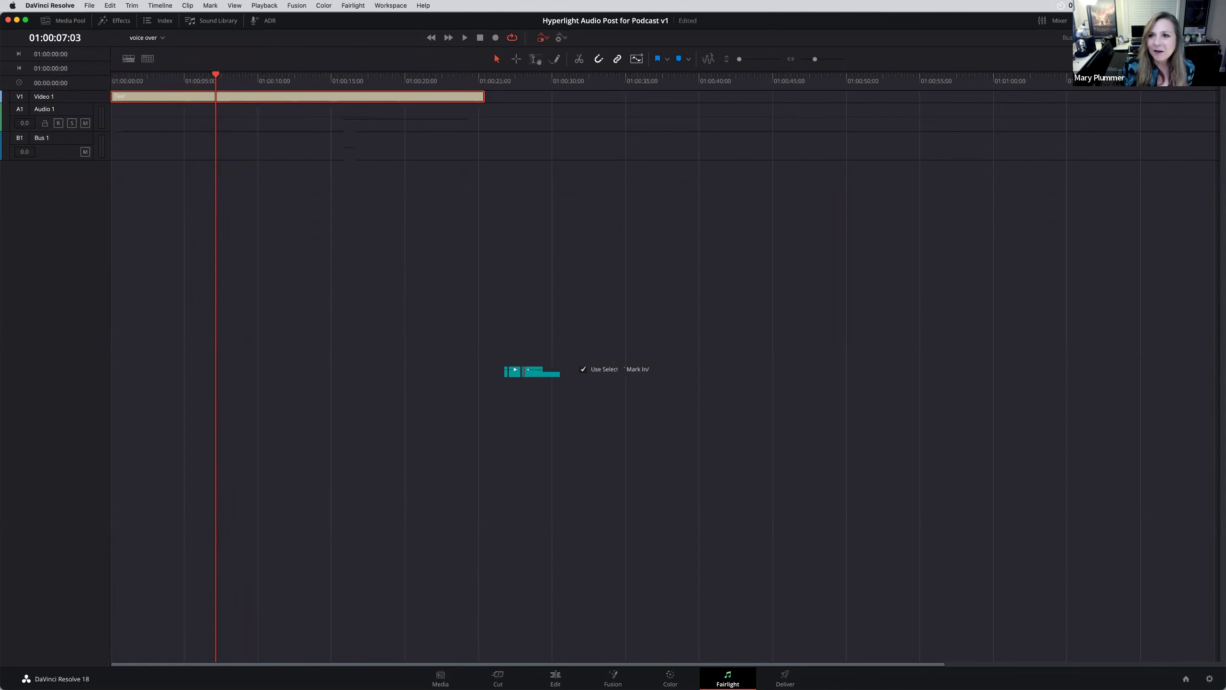
# Show the meters and viewer above the timeline, and make that monitoring area taller.
pyautogui.click(1094, 20)
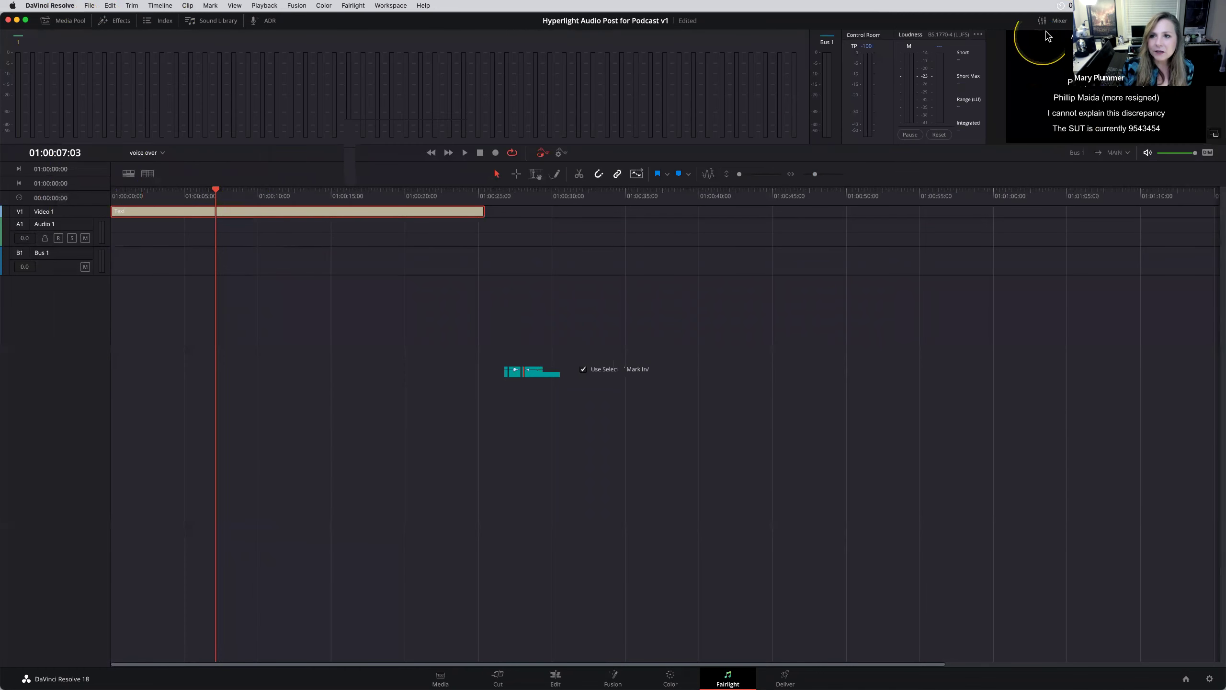
pyautogui.moveTo(1003, 79); pyautogui.dragTo(723, 154)
pyautogui.moveTo(687, 306); pyautogui.dragTo(698, 142)
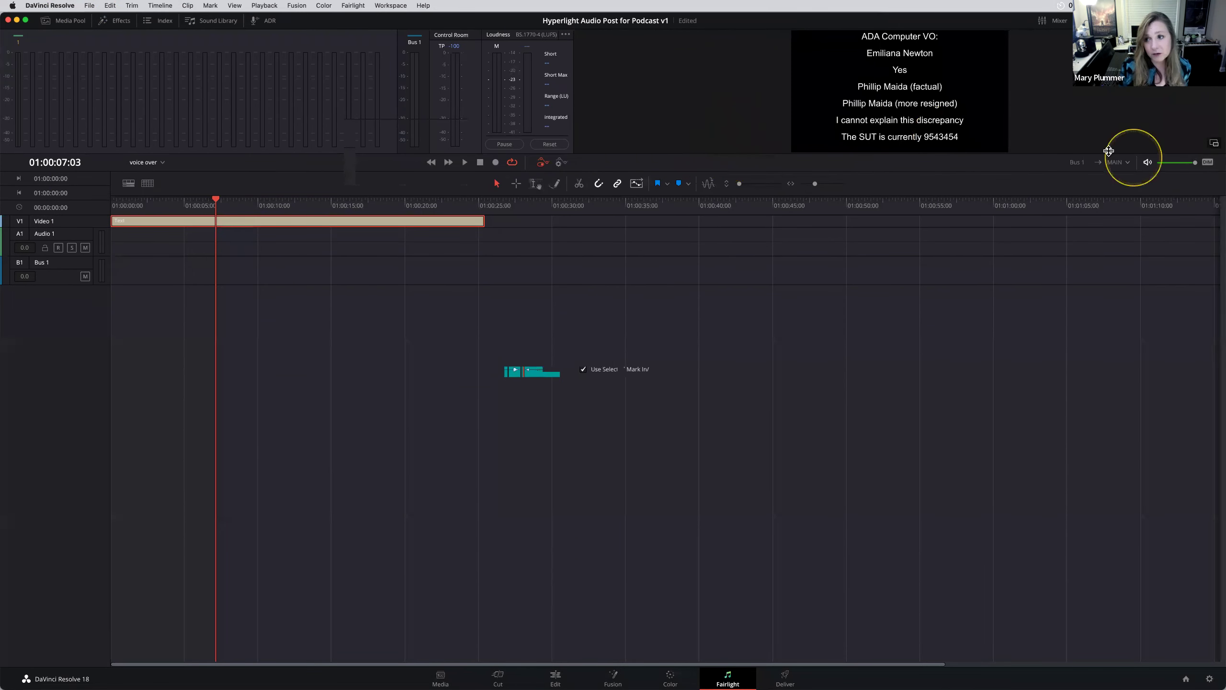
# Detach the viewer into a floating window, enlarge it, and position it over the empty timeline area beyond the title clip.
pyautogui.click(1214, 145)
pyautogui.moveTo(769, 251); pyautogui.dragTo(287, 361)
pyautogui.moveTo(540, 538); pyautogui.dragTo(581, 565)
pyautogui.moveTo(322, 349); pyautogui.dragTo(712, 205)
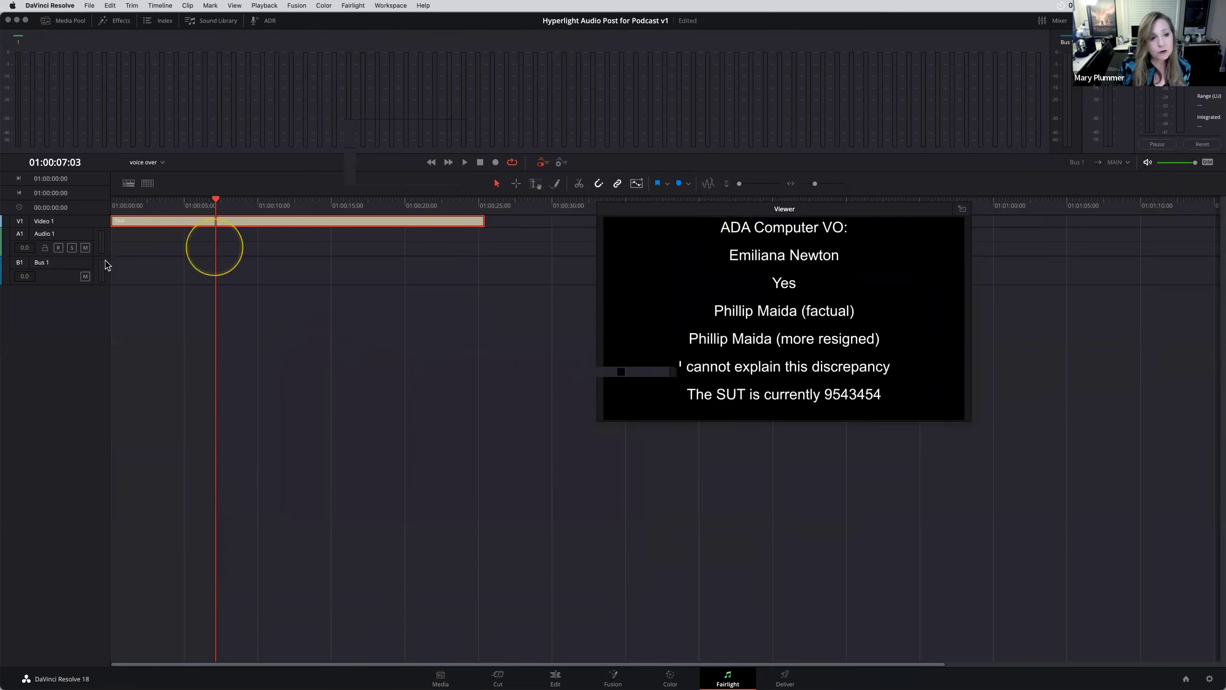
# Park the playhead at 01:00:06:11, and show the mixer with the Audio 1 track selected.
pyautogui.click(178, 249)
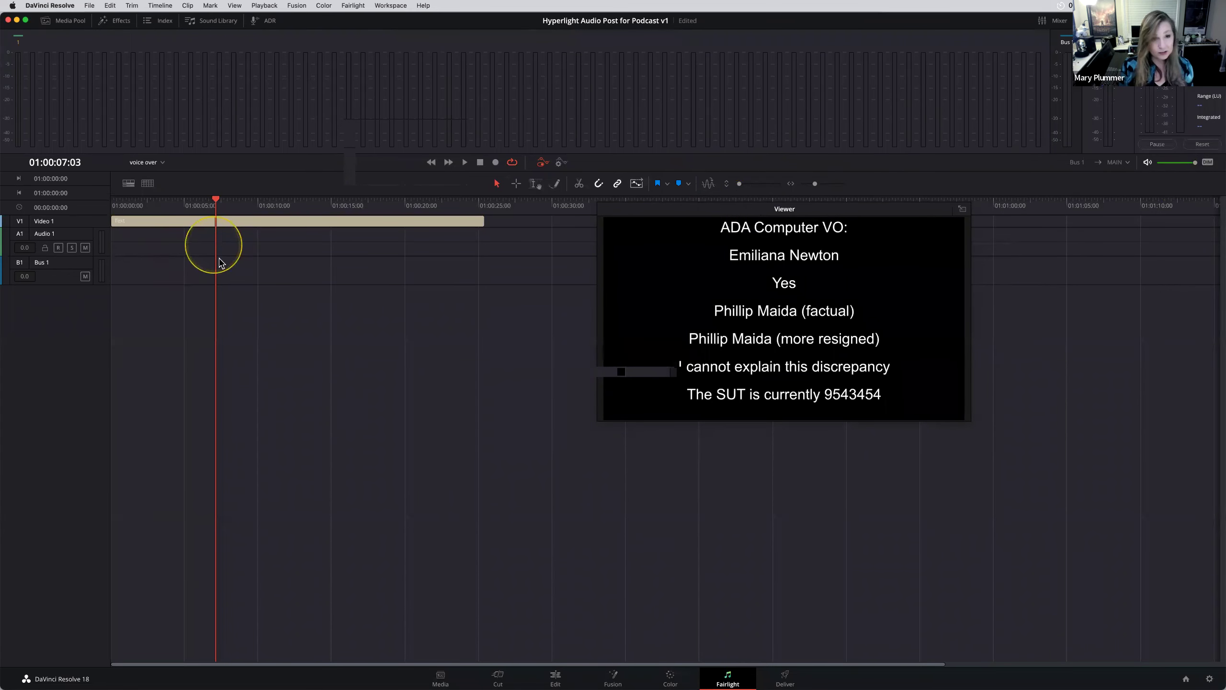
pyautogui.moveTo(202, 204); pyautogui.dragTo(210, 203)
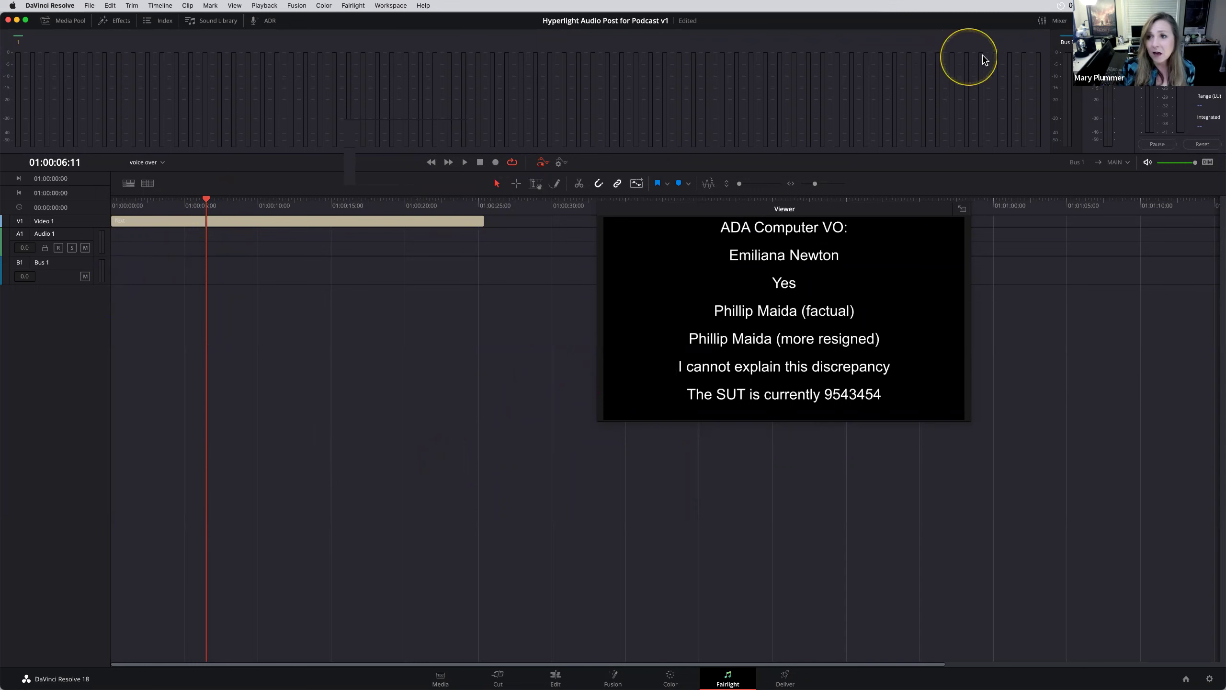
pyautogui.click(1065, 23)
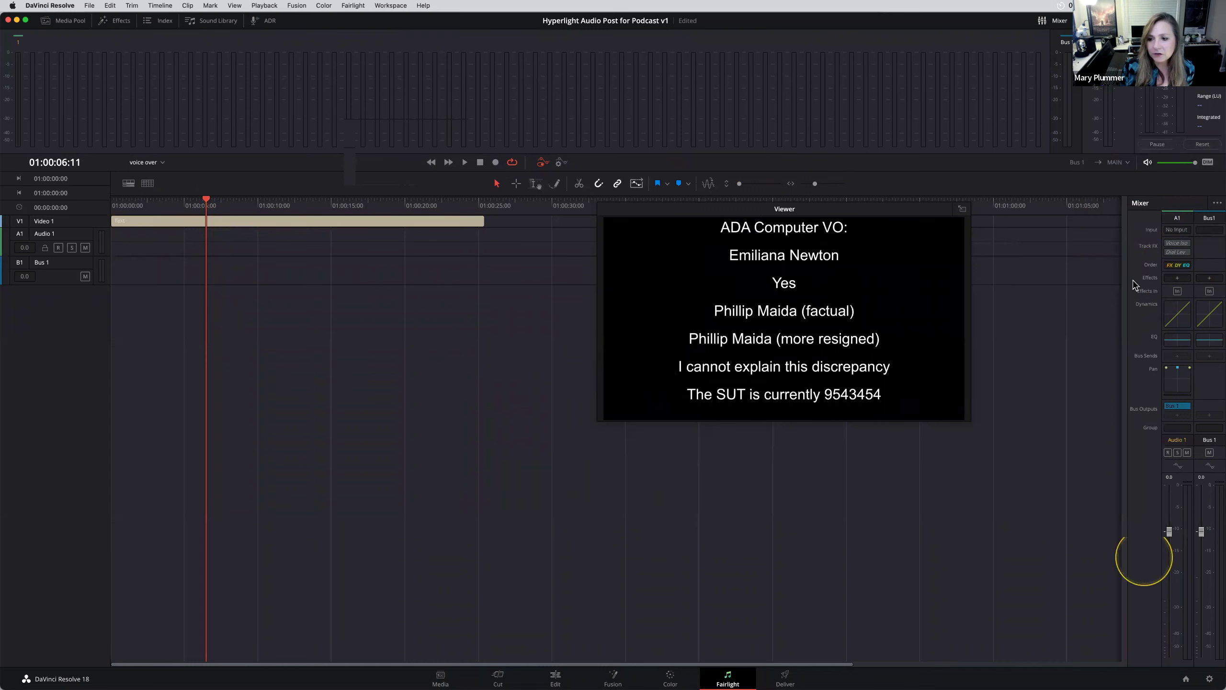
pyautogui.click(1177, 503)
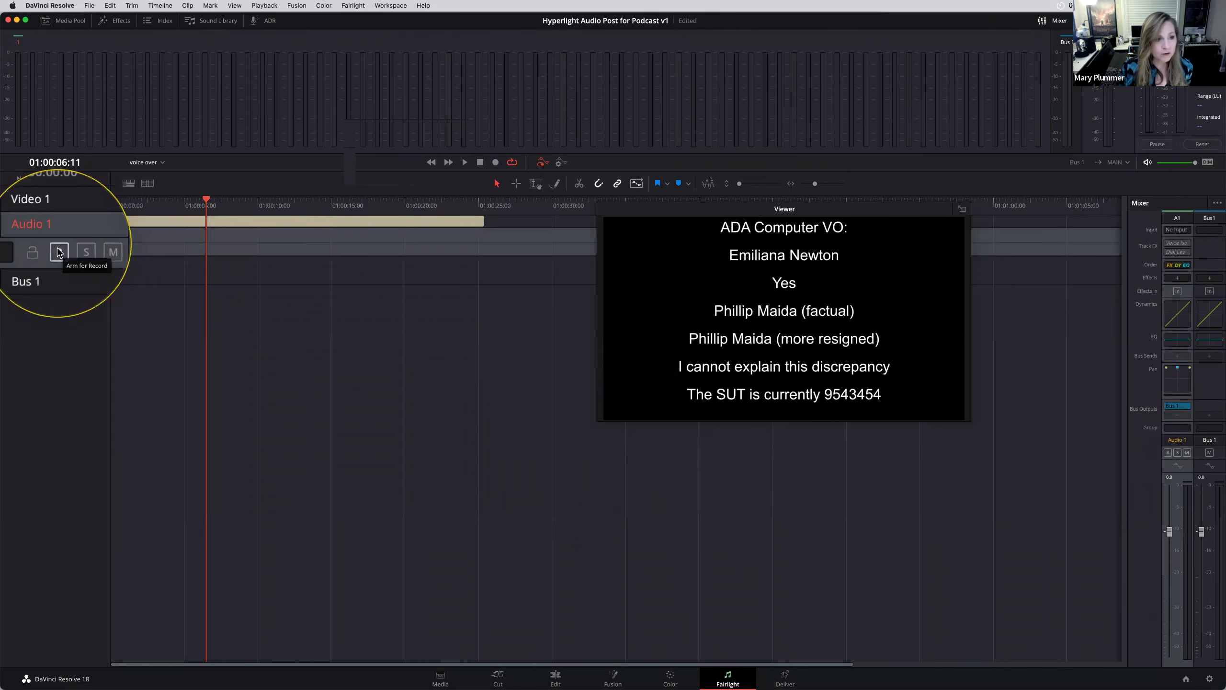
# Turn off automation for the timeline and make the Audio 1 track several times taller.
pyautogui.click(54, 266)
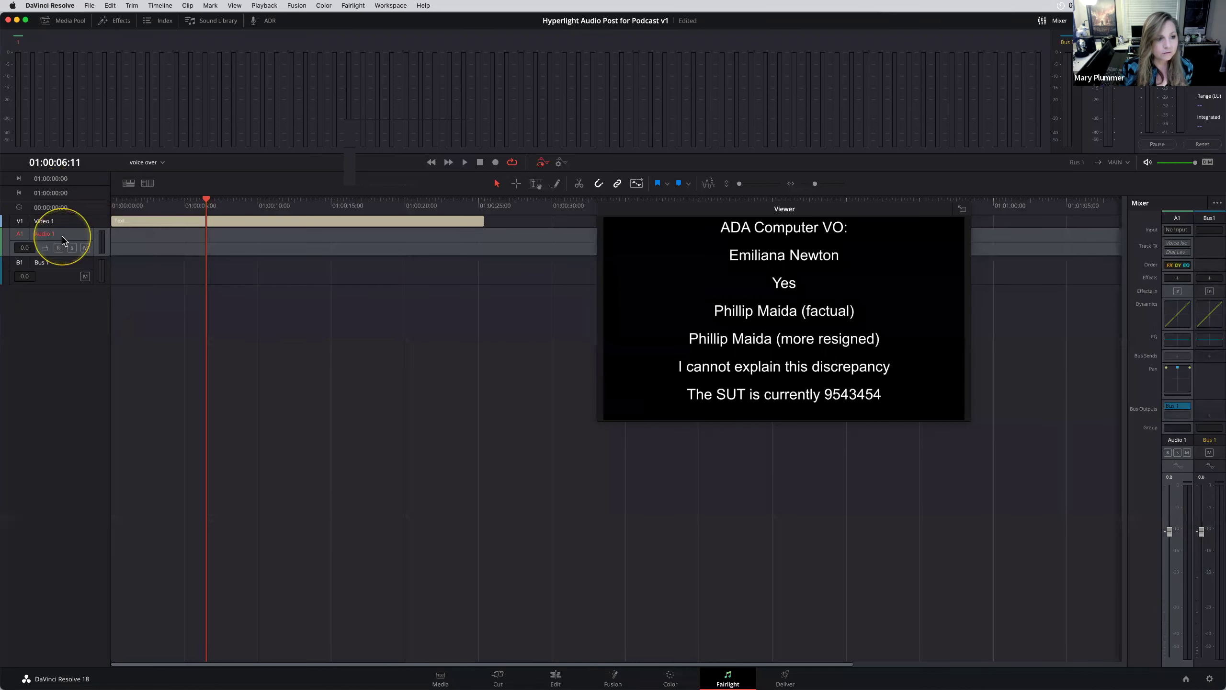
pyautogui.click(541, 164)
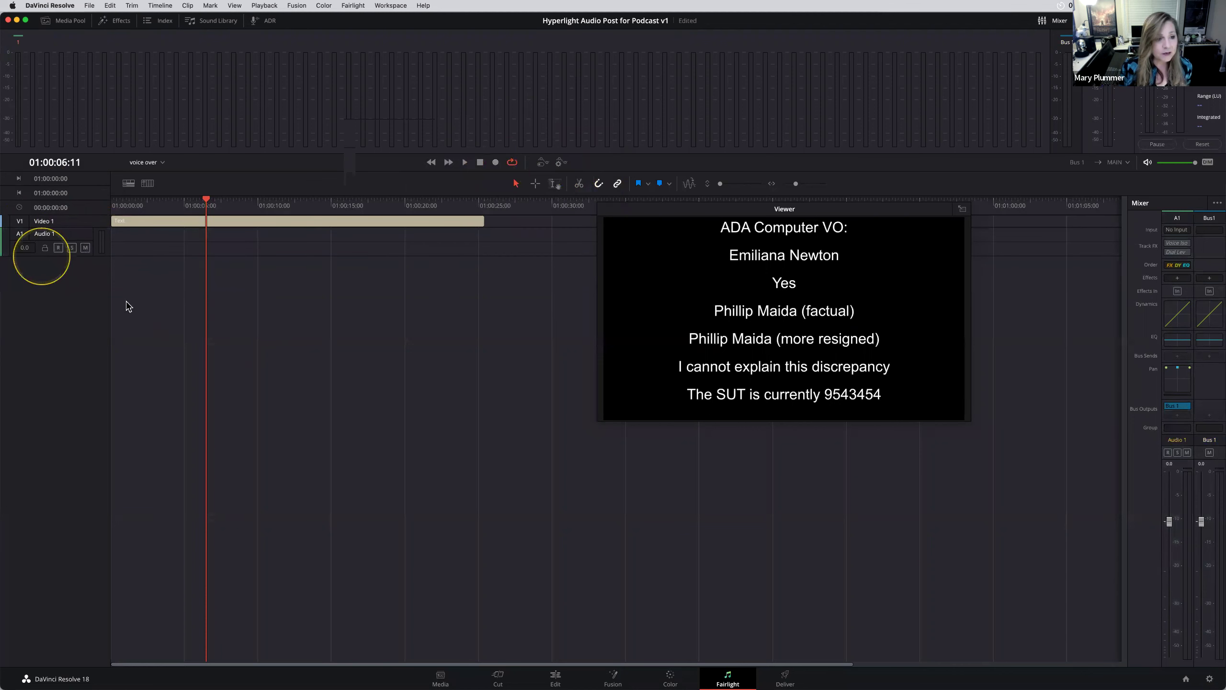
pyautogui.moveTo(84, 253); pyautogui.dragTo(80, 332)
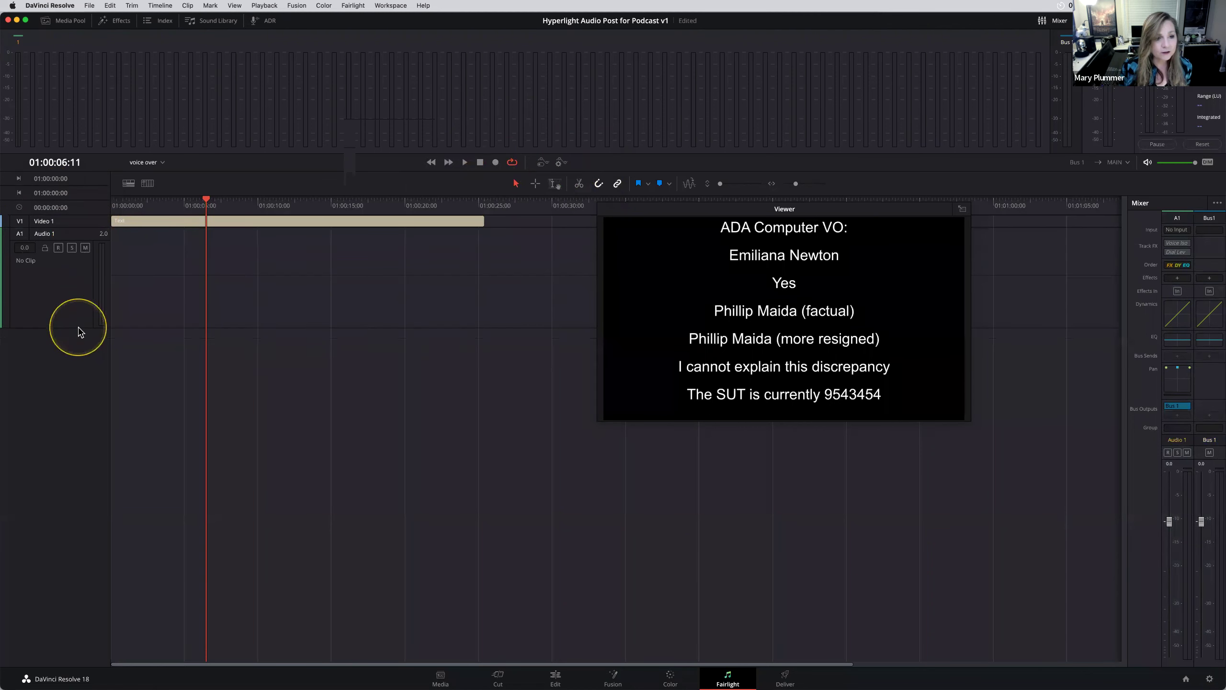
# Rename the Audio 1 track as "Scratch VO".
pyautogui.click(59, 230)
pyautogui.doubleClick(59, 231)
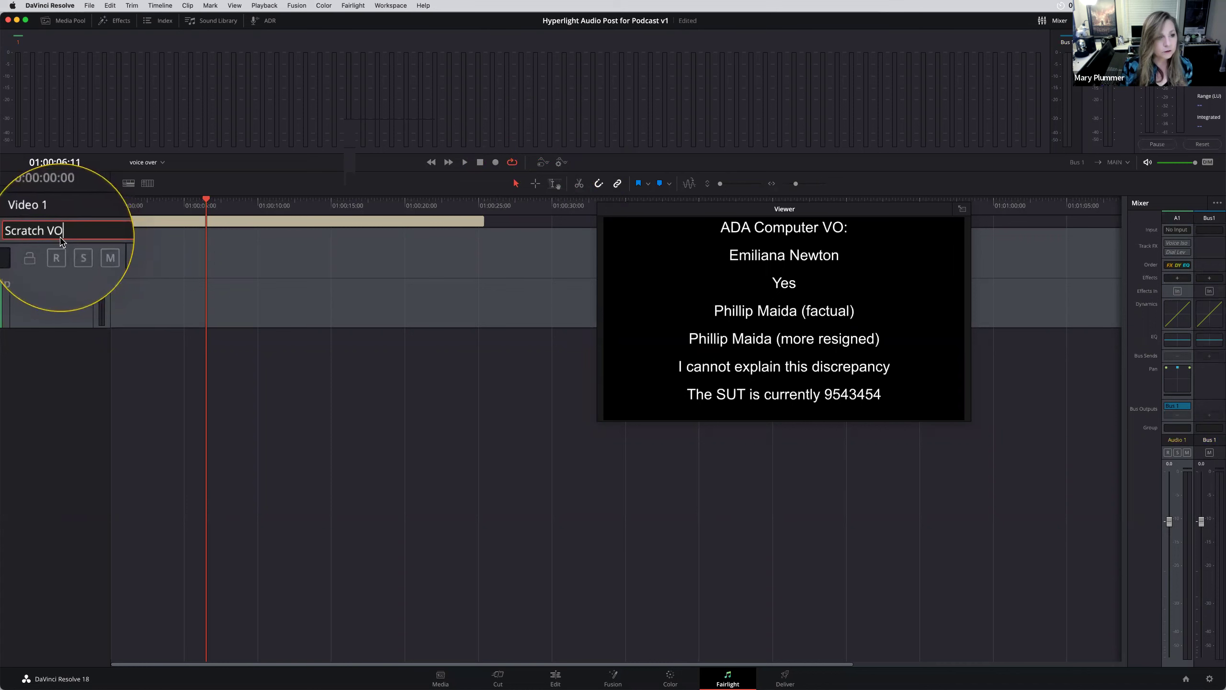
pyautogui.click(48, 257)
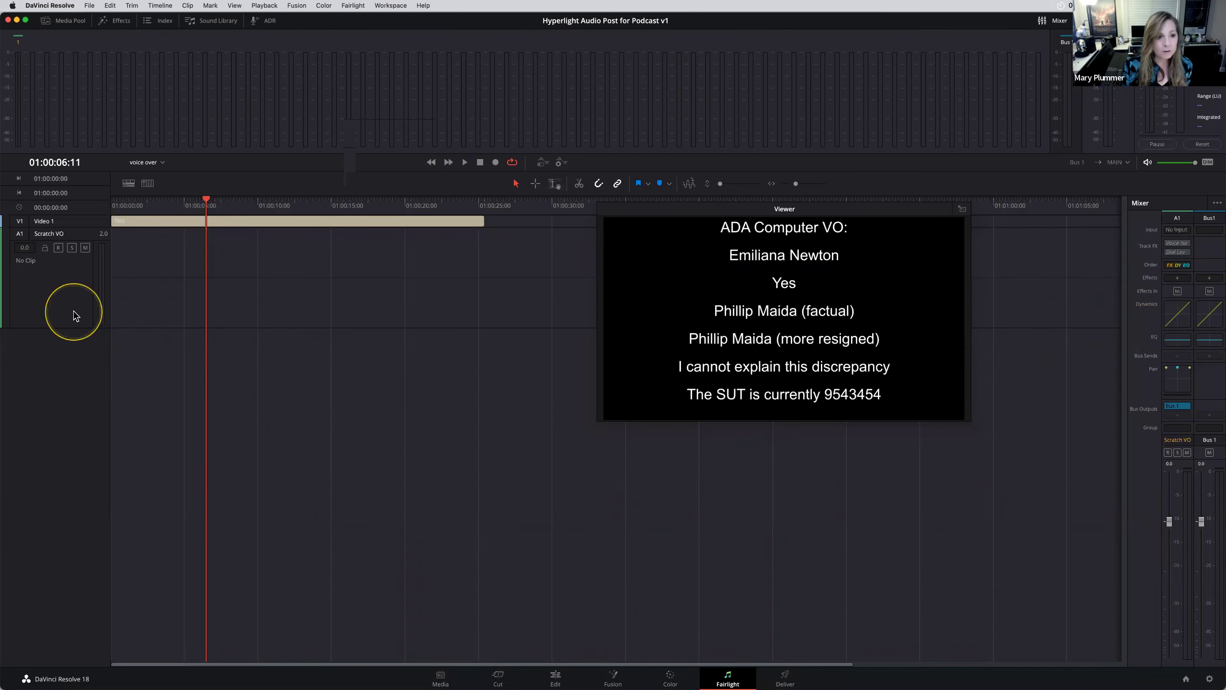
pyautogui.click(52, 272)
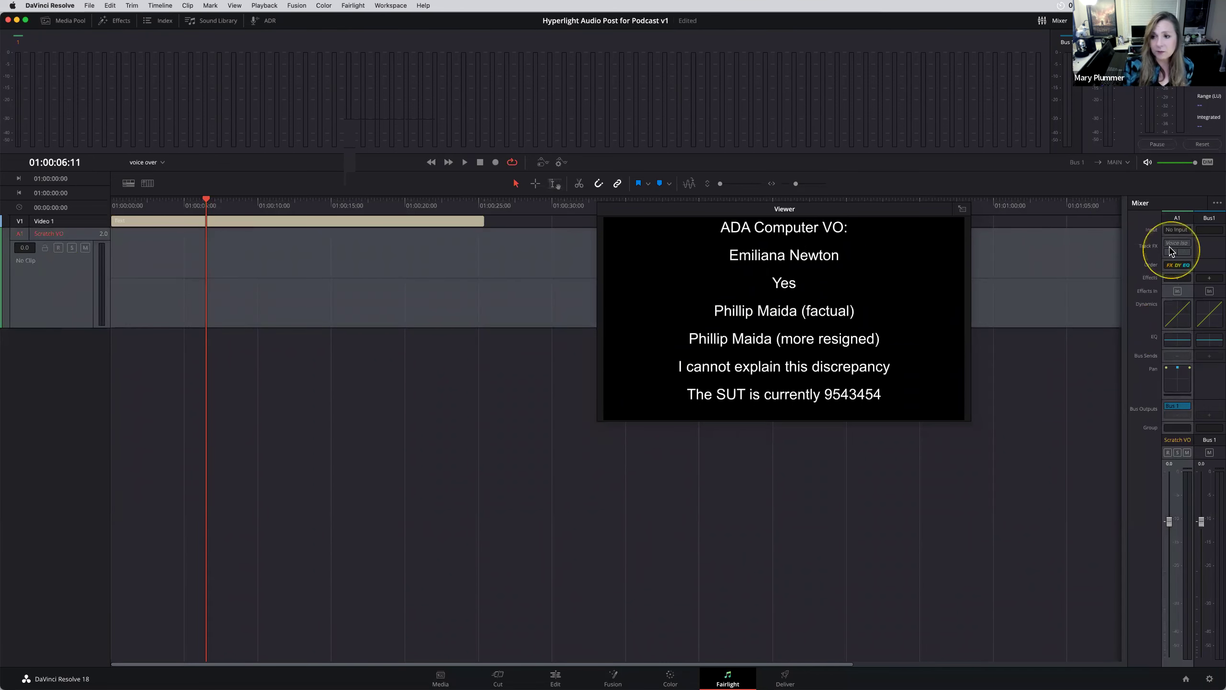
pyautogui.click(1178, 229)
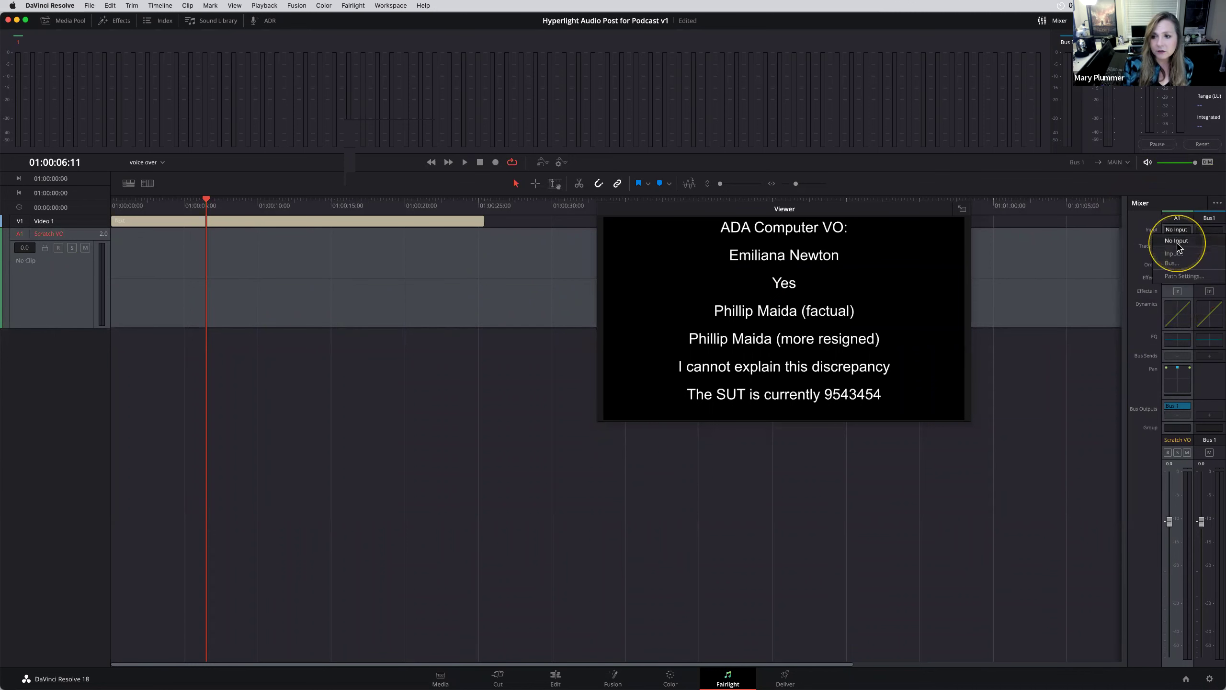
pyautogui.click(1174, 253)
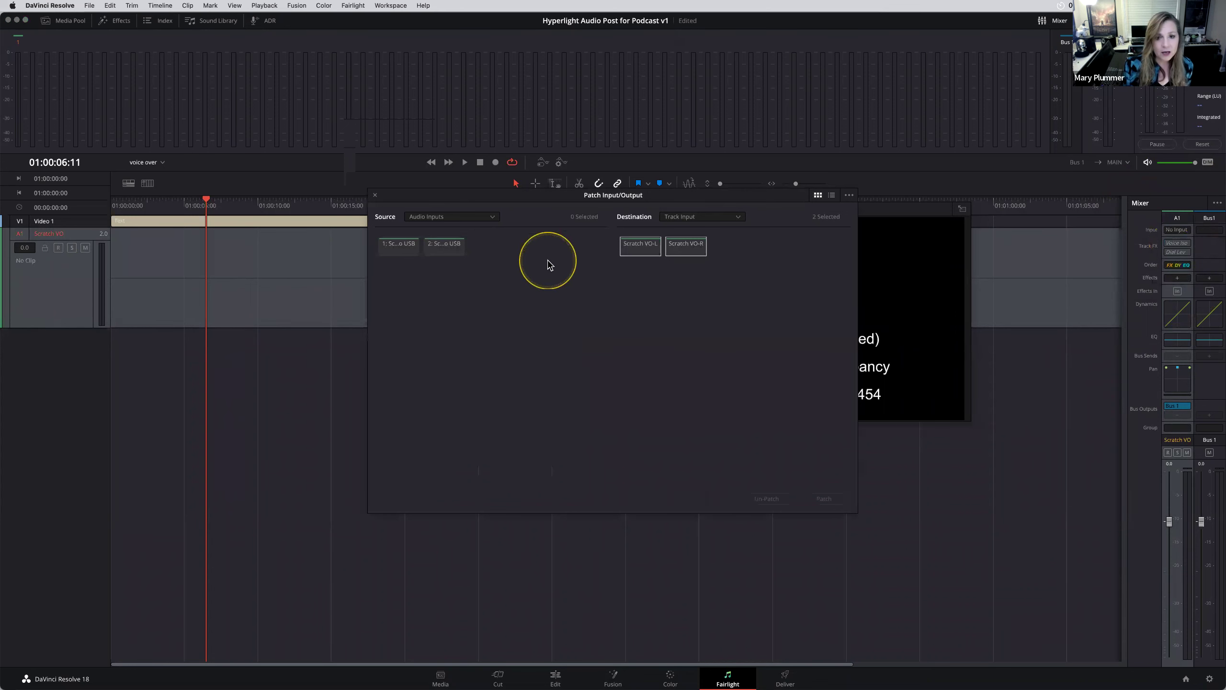
pyautogui.click(376, 195)
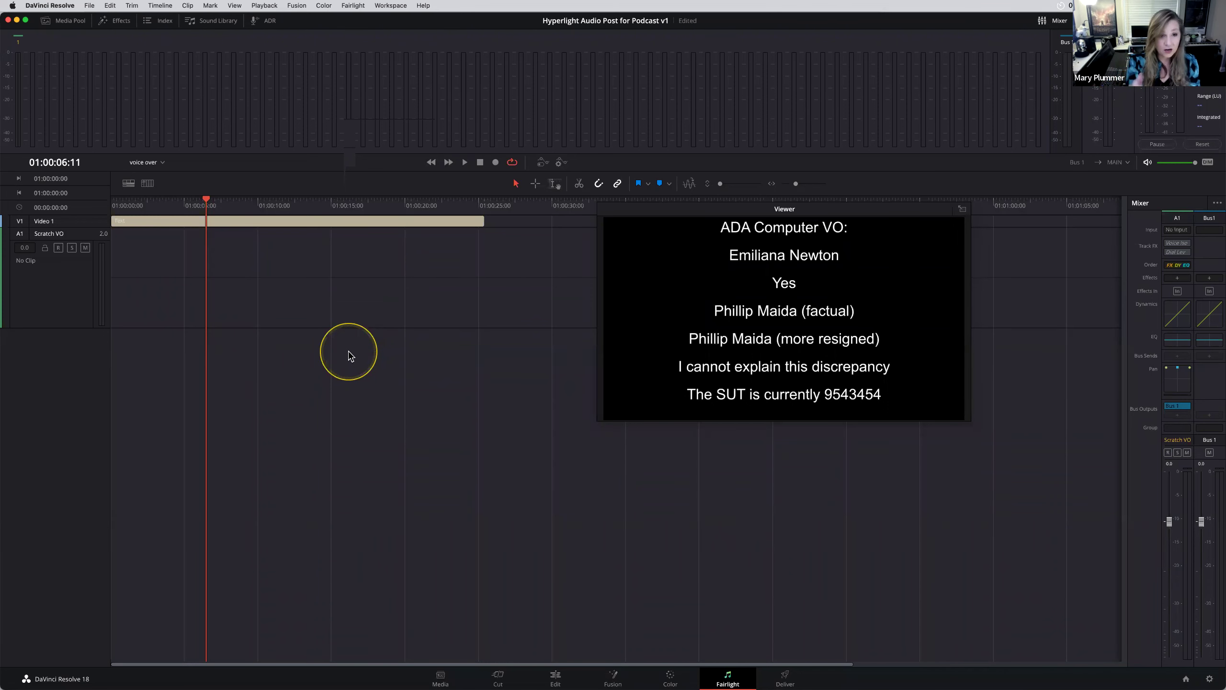
# Change the Scratch VO track type to Mono.
pyautogui.rightClick(92, 280)
pyautogui.moveTo(152, 363)
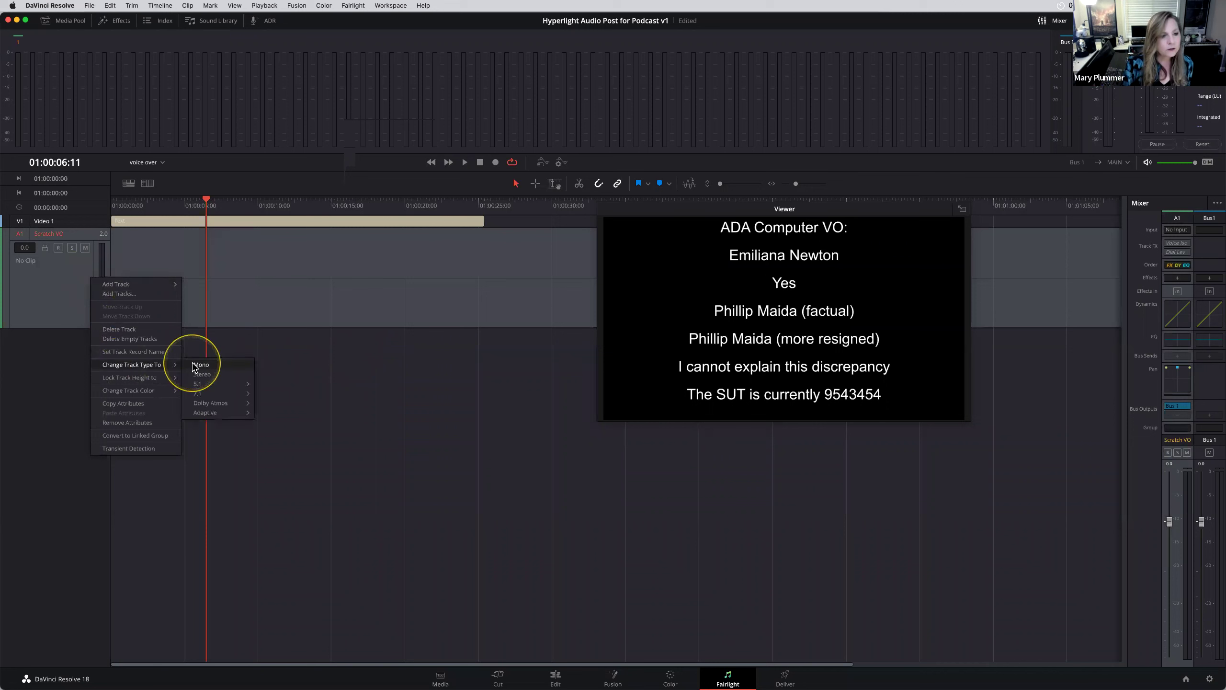
pyautogui.click(200, 365)
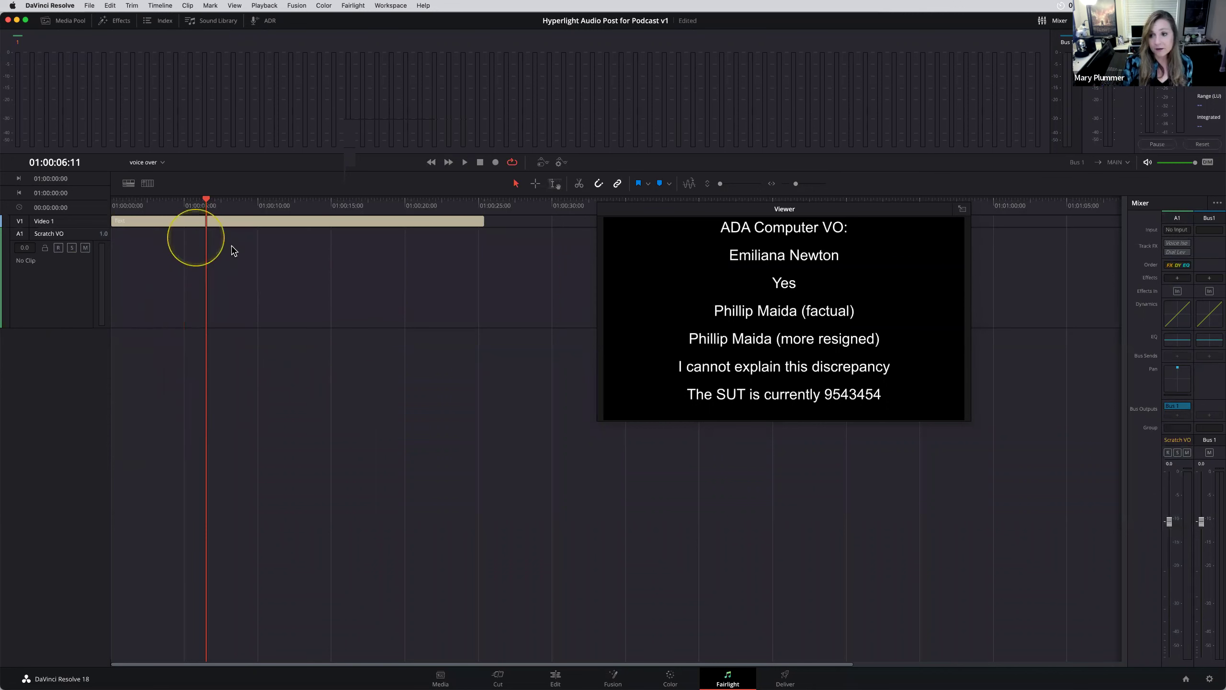
# Patch the first USB audio input to the Scratch VO track input and close the patching window.
pyautogui.click(1176, 230)
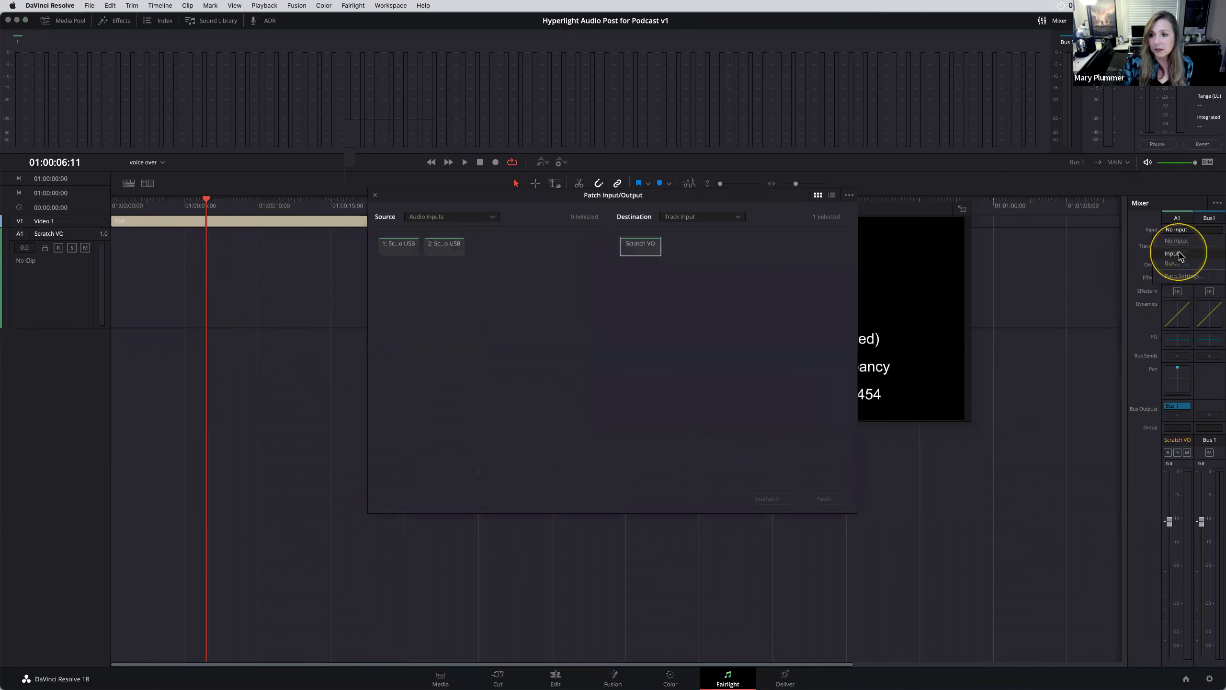
pyautogui.click(405, 244)
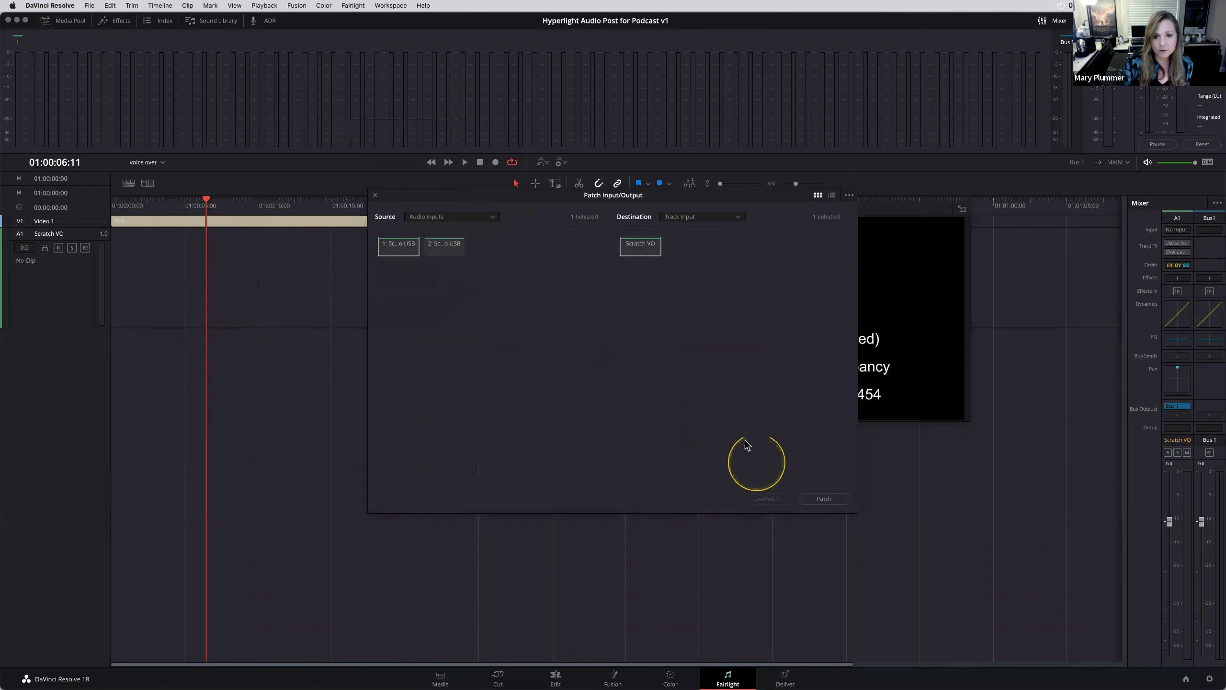
pyautogui.click(816, 499)
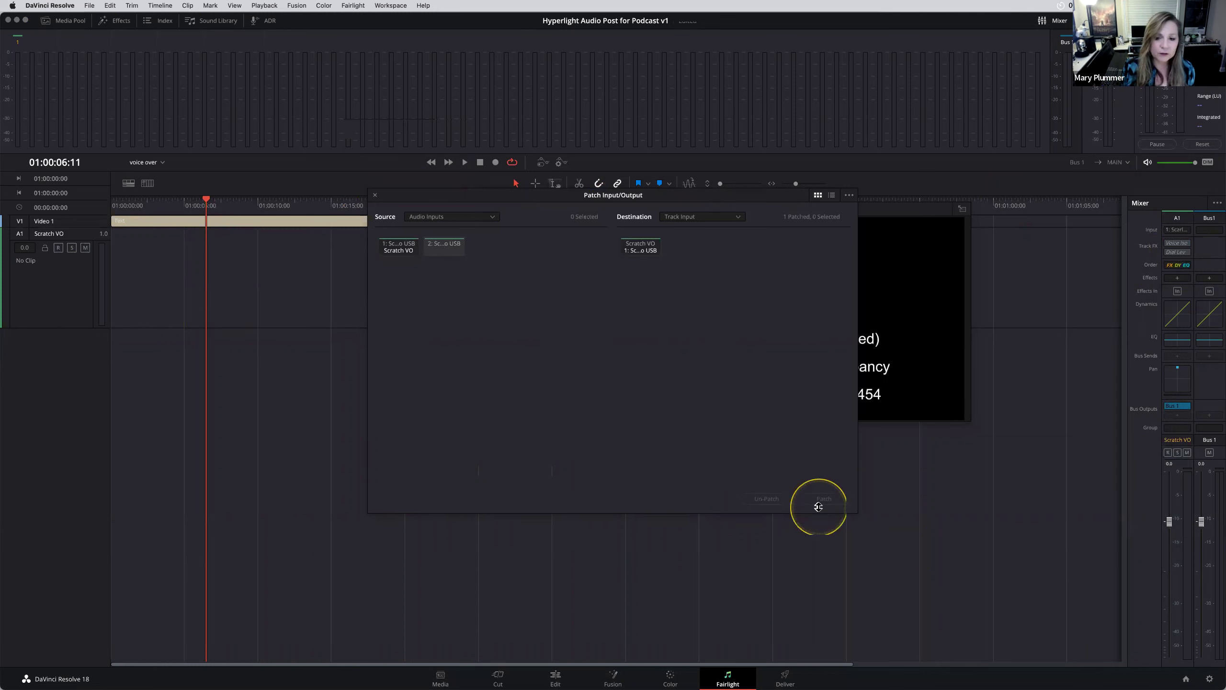
pyautogui.moveTo(526, 194); pyautogui.dragTo(533, 239)
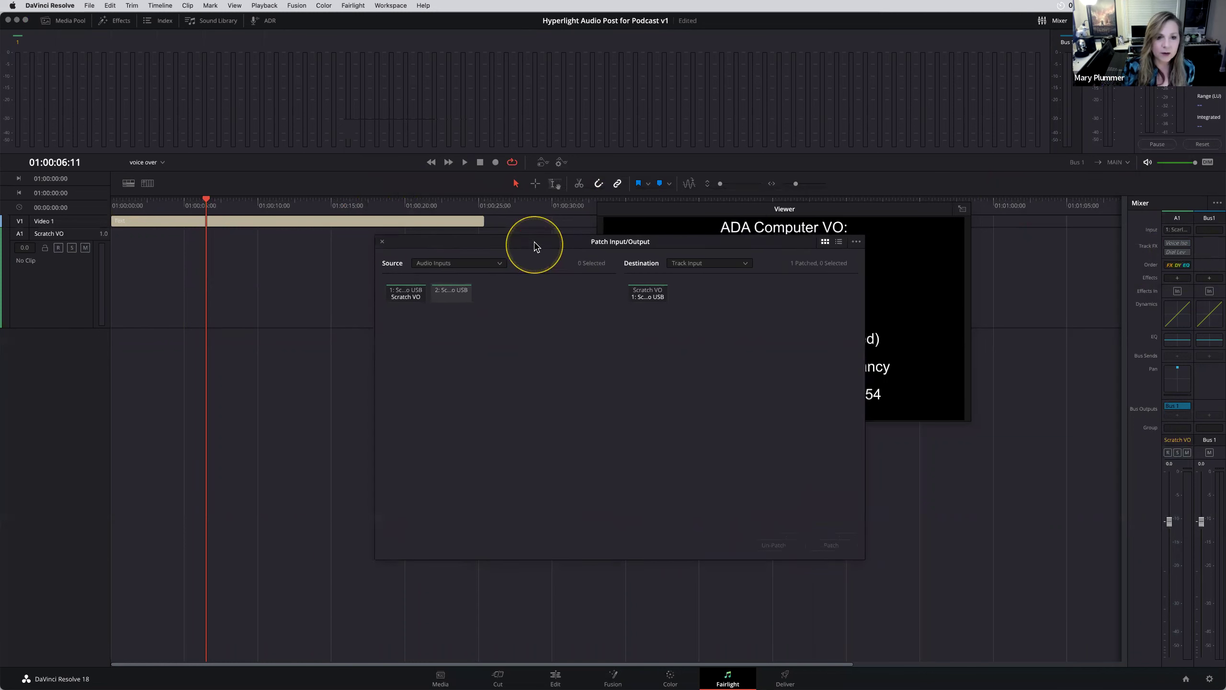
pyautogui.click(383, 240)
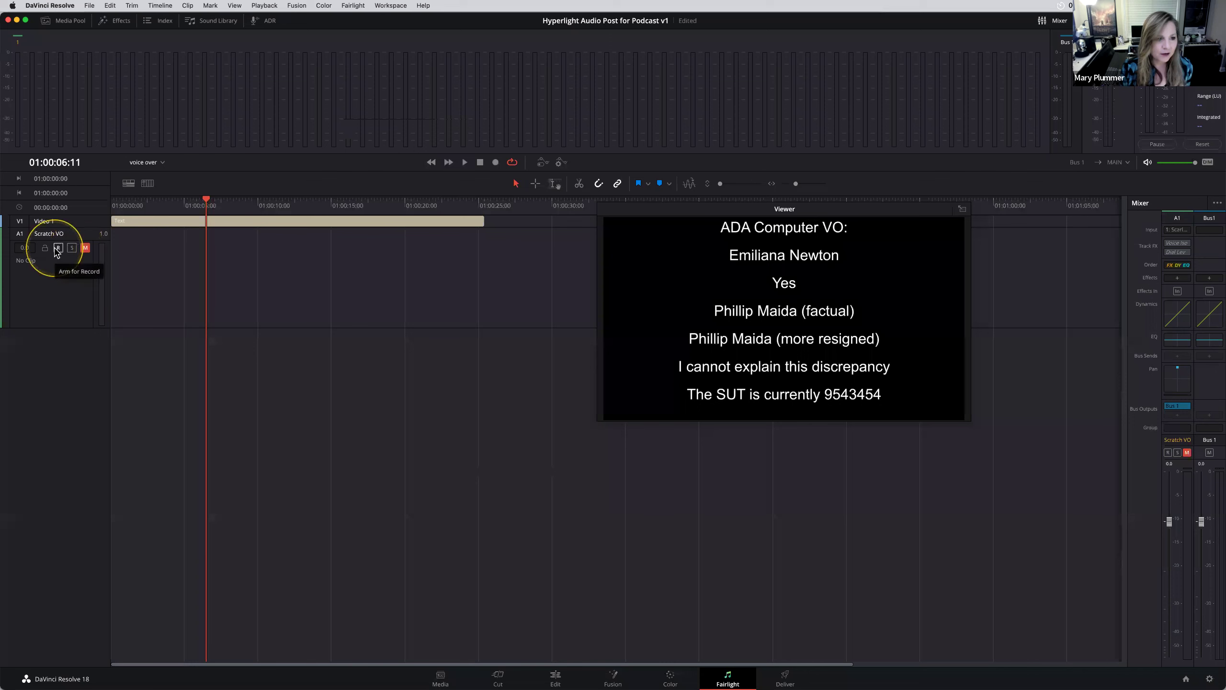
# Mute the Scratch VO track, arm it for recording, and park the playhead at 01:00:03:13.
pyautogui.click(58, 247)
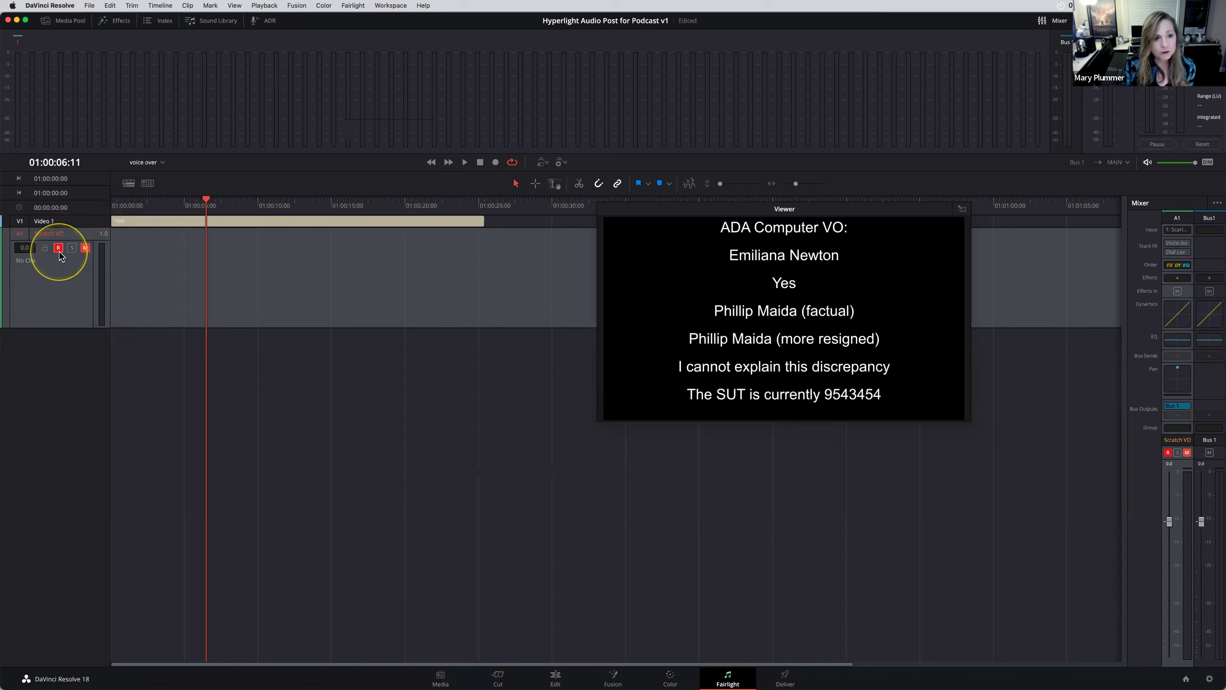
pyautogui.moveTo(175, 207); pyautogui.dragTo(164, 205)
pyautogui.click(188, 294)
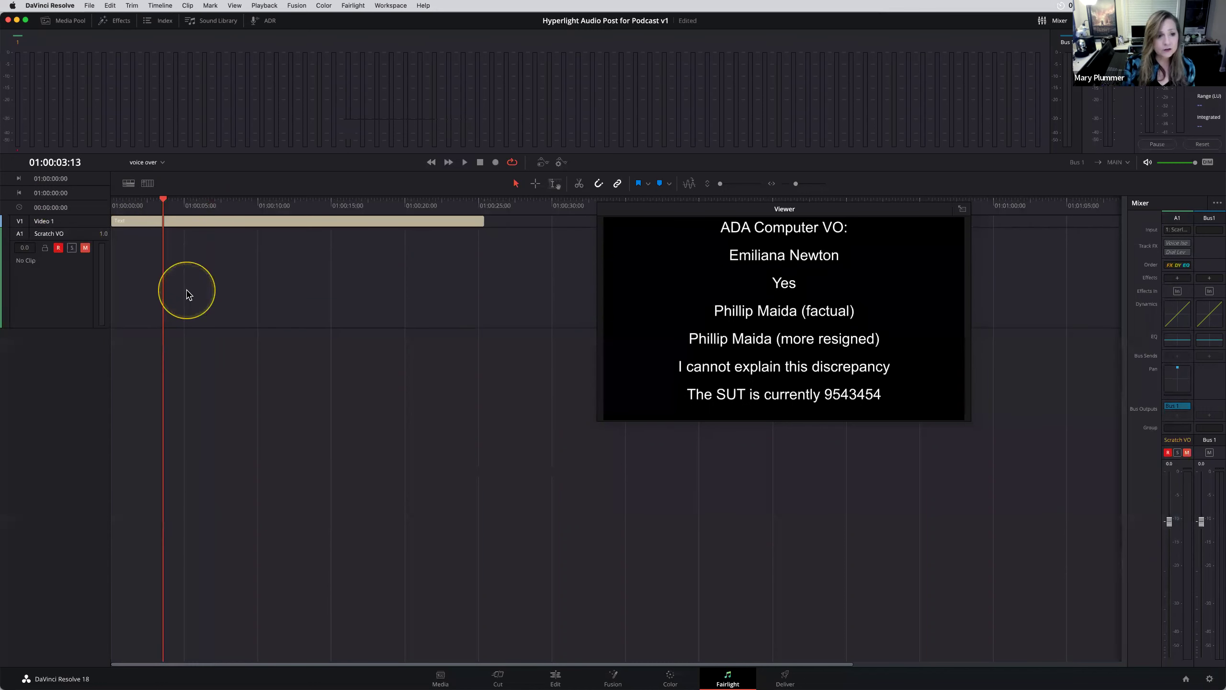
pyautogui.click(102, 292)
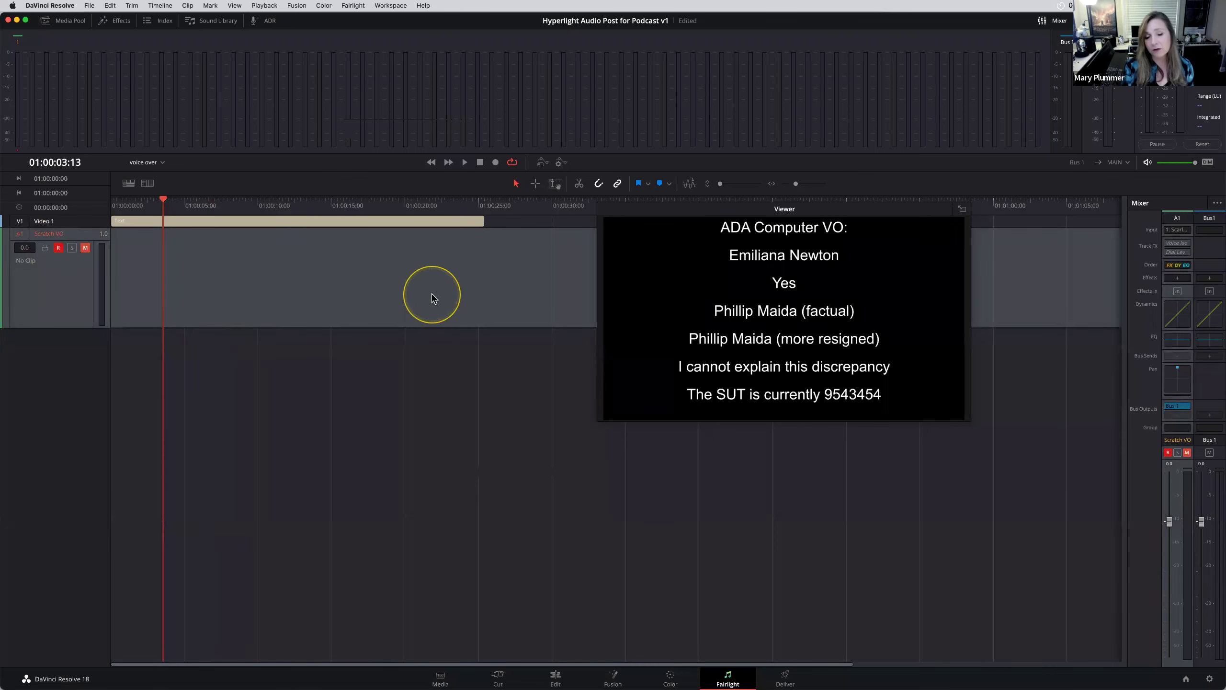
# Show the media pool and create a new bin named "NEW VO RECORDINGS" in the Master bin.
pyautogui.click(65, 25)
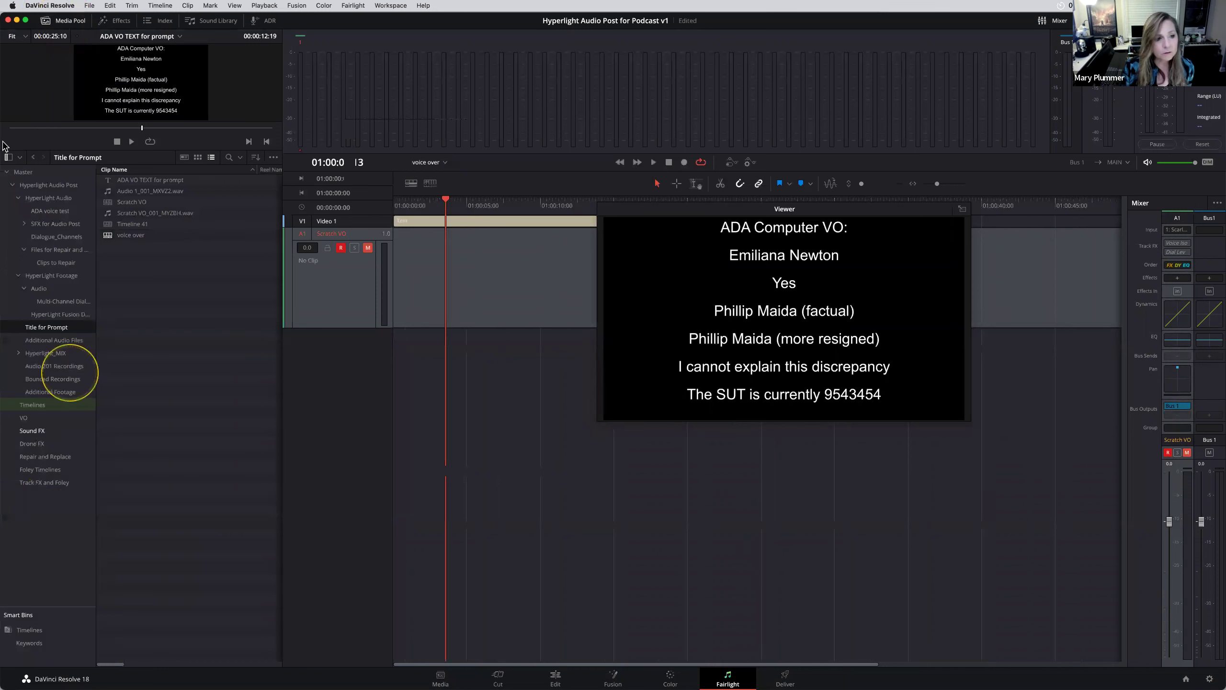
pyautogui.click(6, 172)
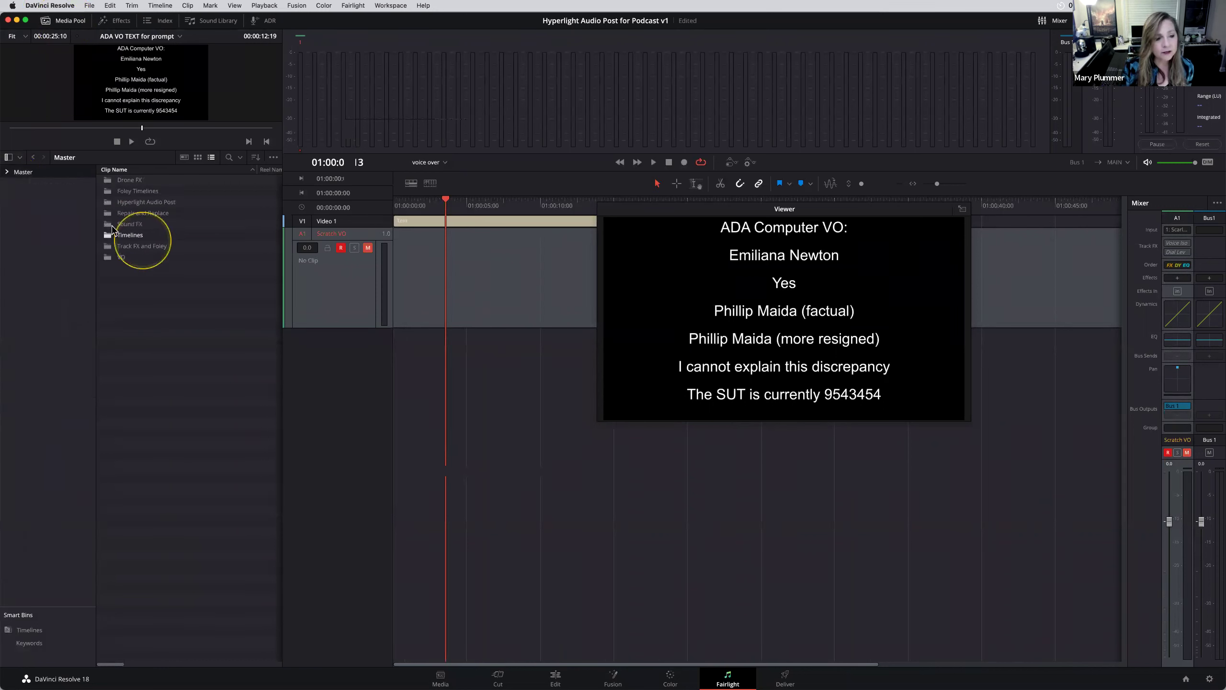
pyautogui.rightClick(118, 302)
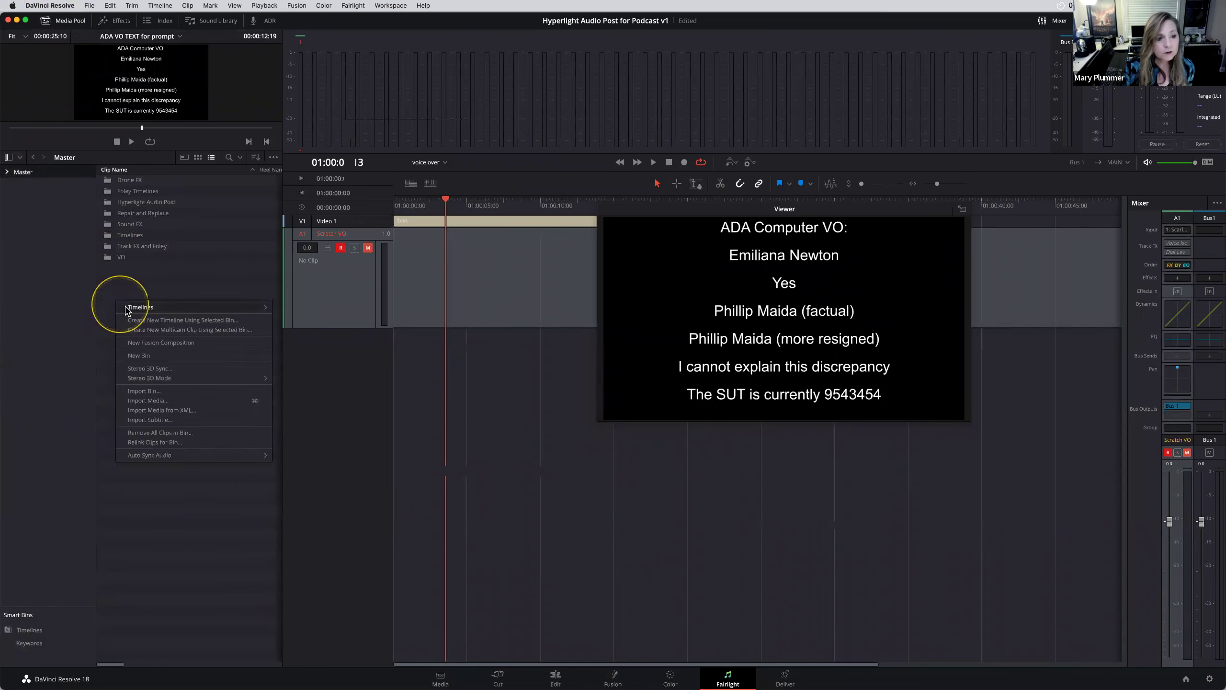
pyautogui.click(147, 355)
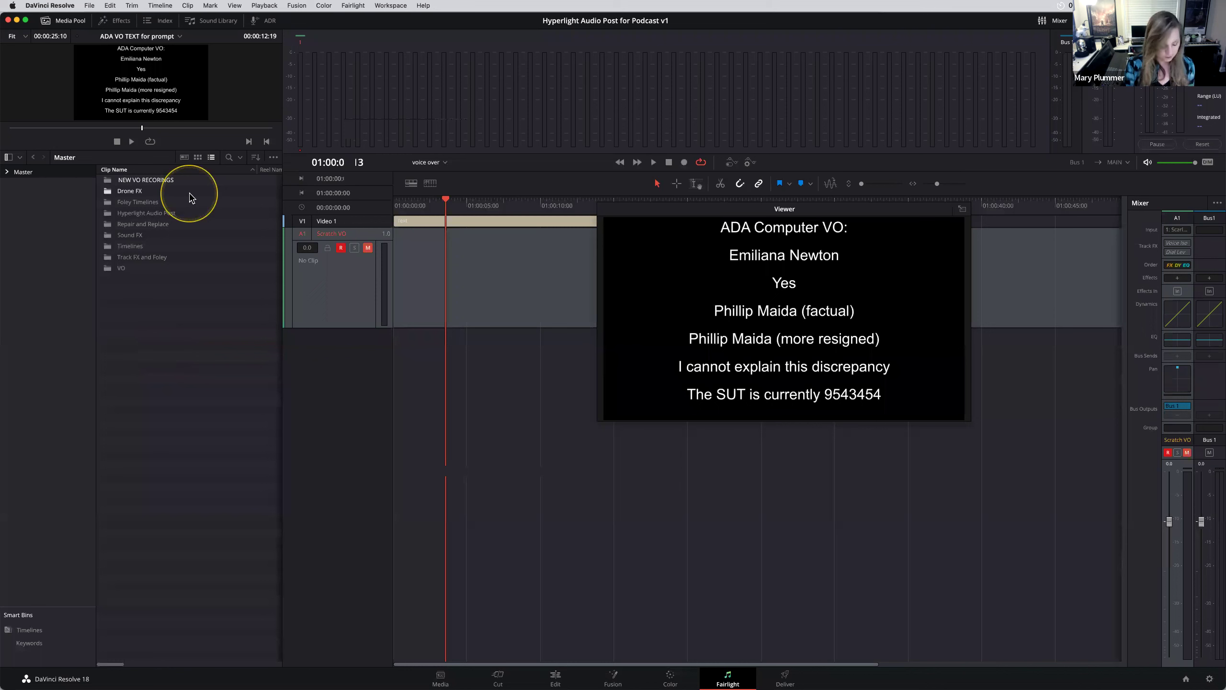
pyautogui.press('Return')
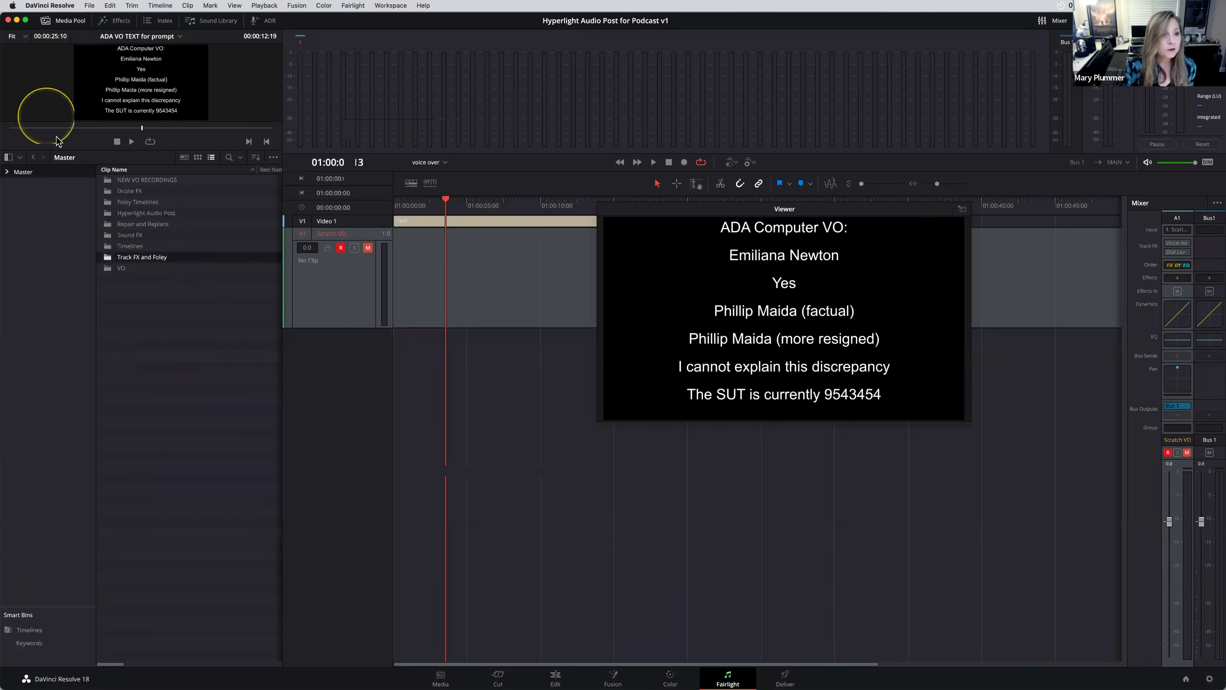
# Assign the Red color tag to the NEW VO RECORDINGS bin.
pyautogui.rightClick(107, 181)
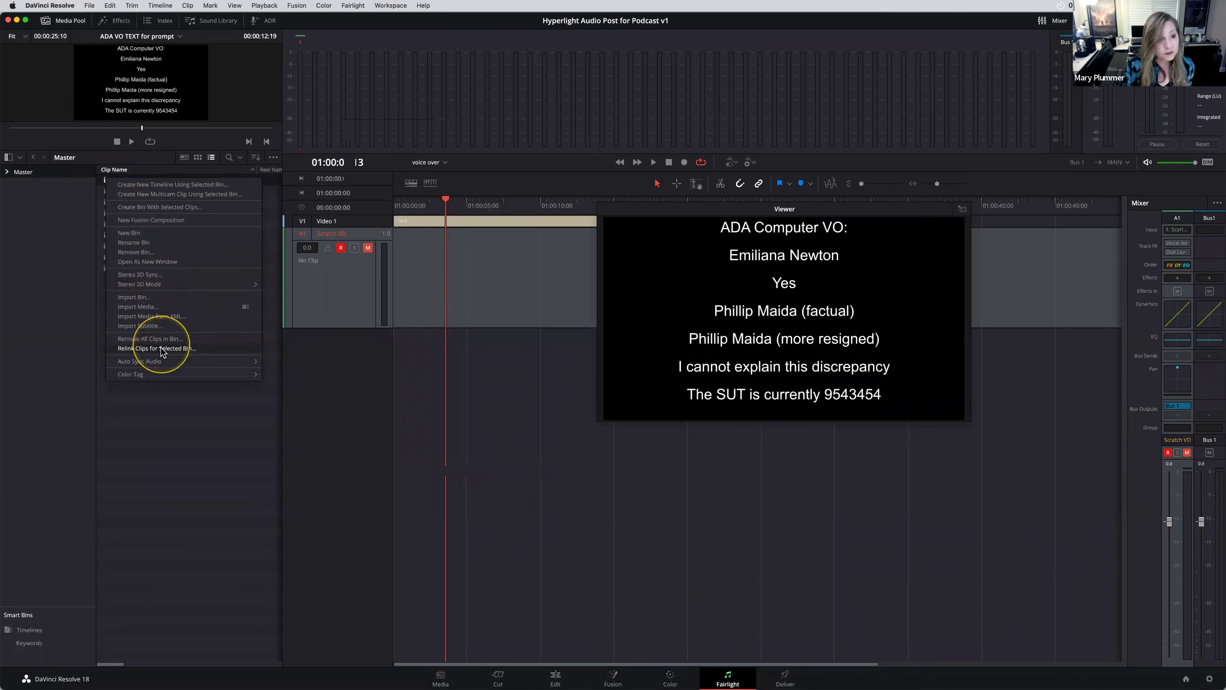
pyautogui.moveTo(156, 375)
pyautogui.click(298, 388)
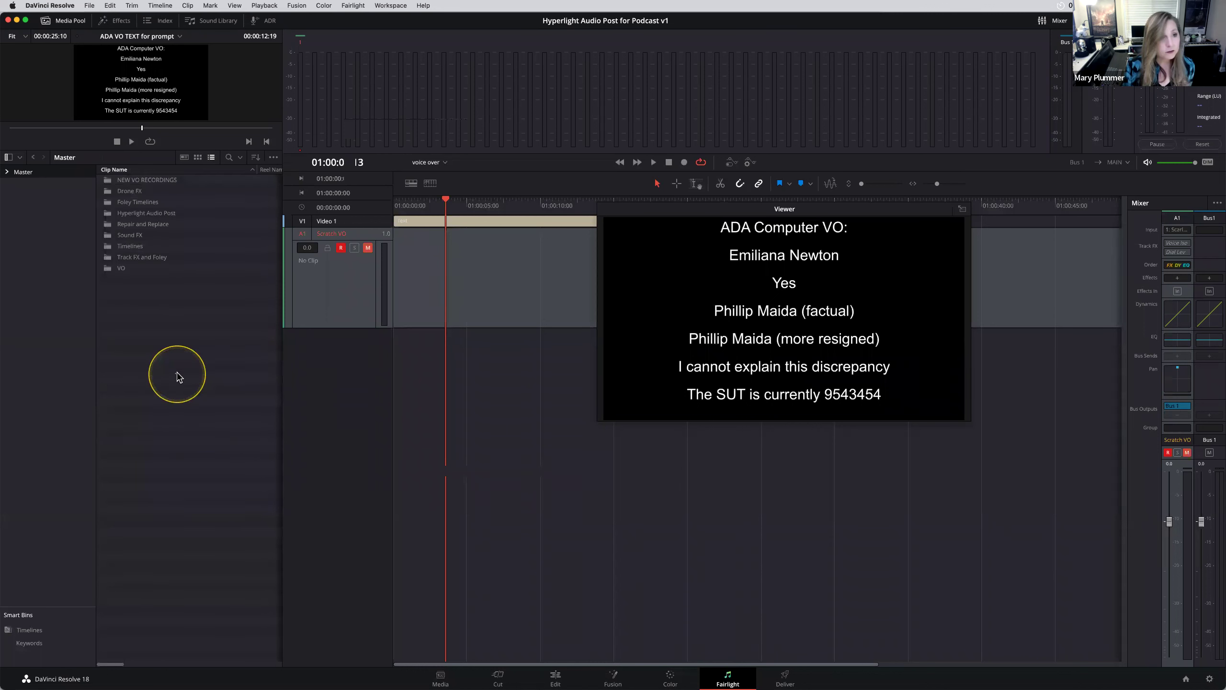
pyautogui.rightClick(149, 187)
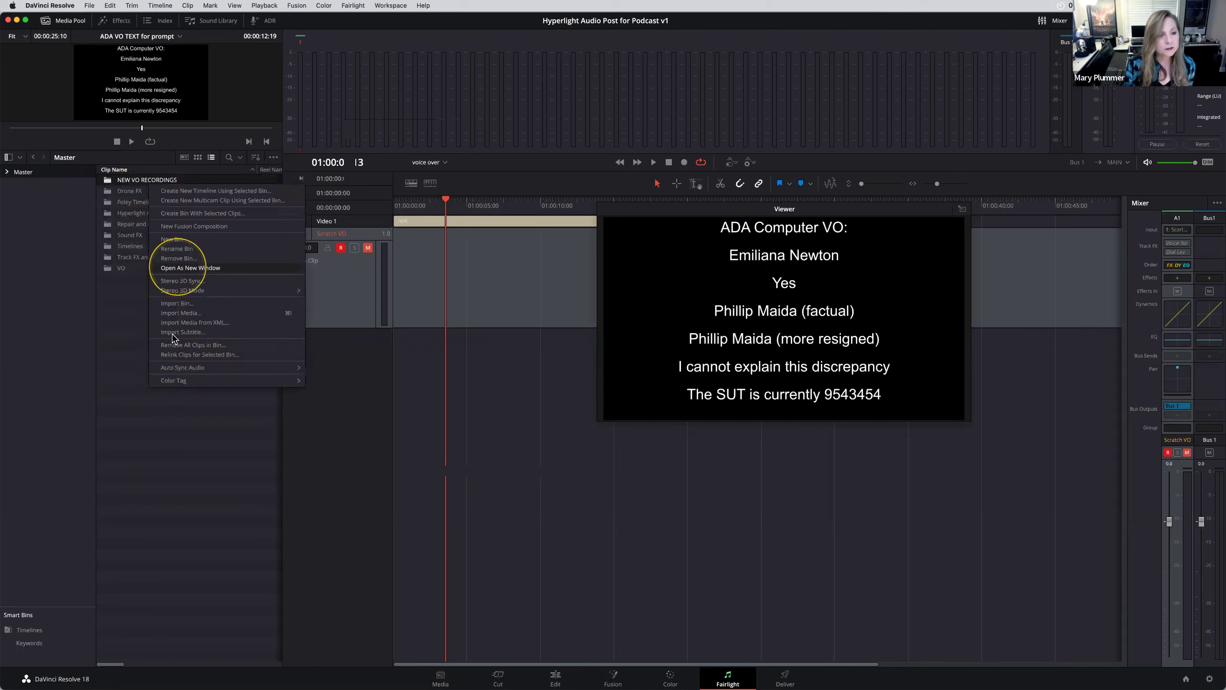
pyautogui.moveTo(178, 380)
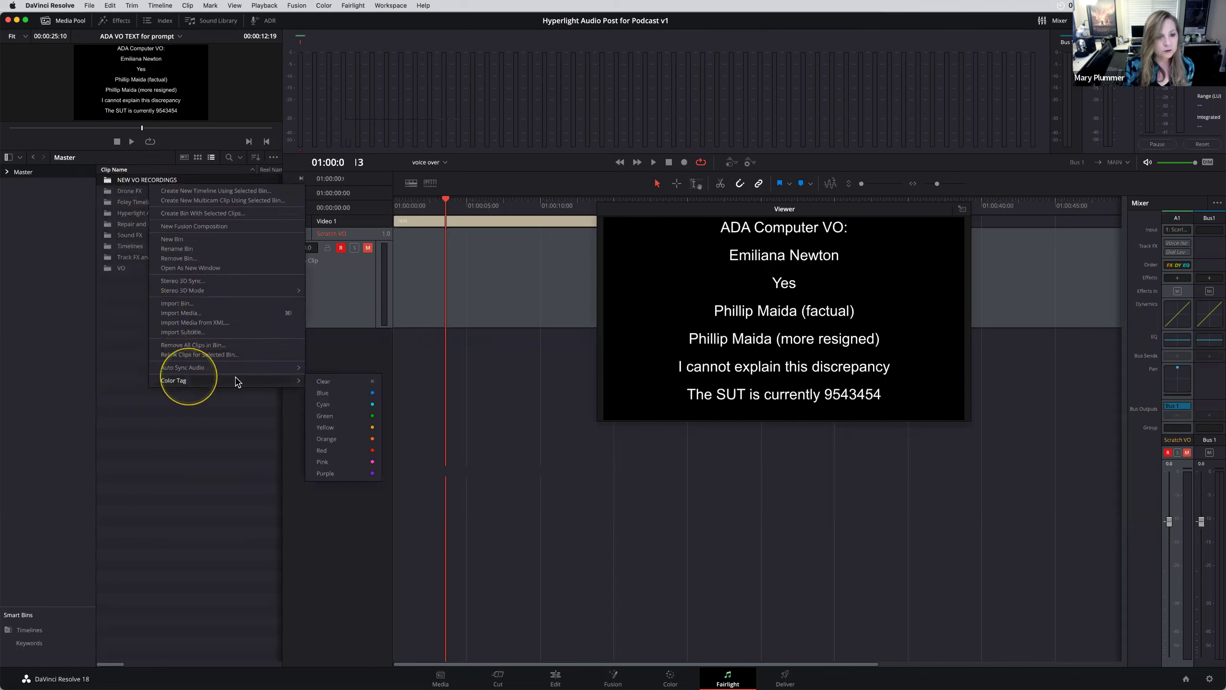
pyautogui.click(364, 449)
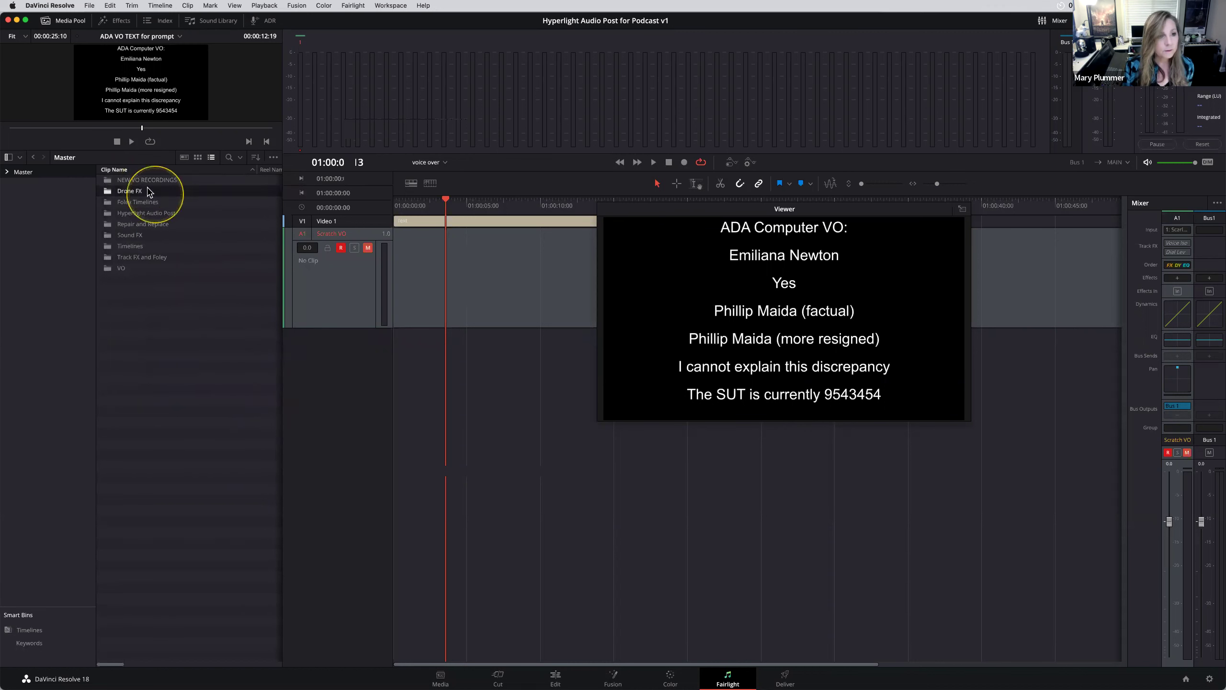
# Expand the Master bin, open the NEW VO RECORDINGS bin, and park the playhead near the start of the title clip.
pyautogui.click(7, 172)
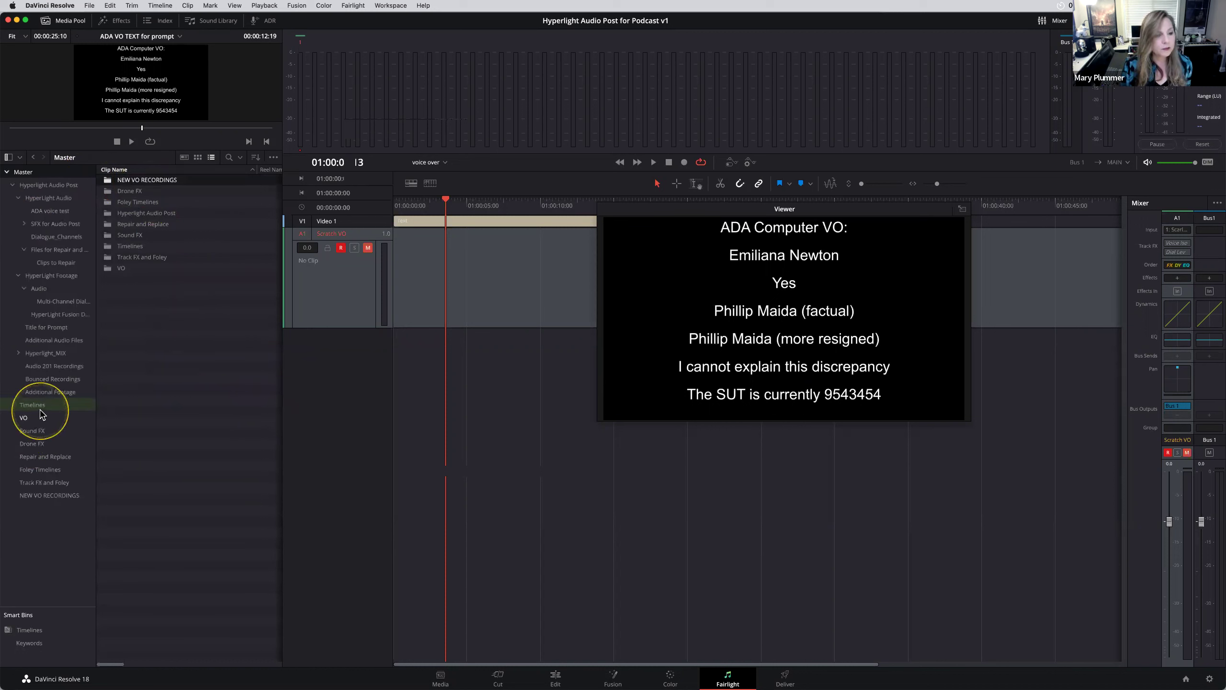
pyautogui.click(33, 497)
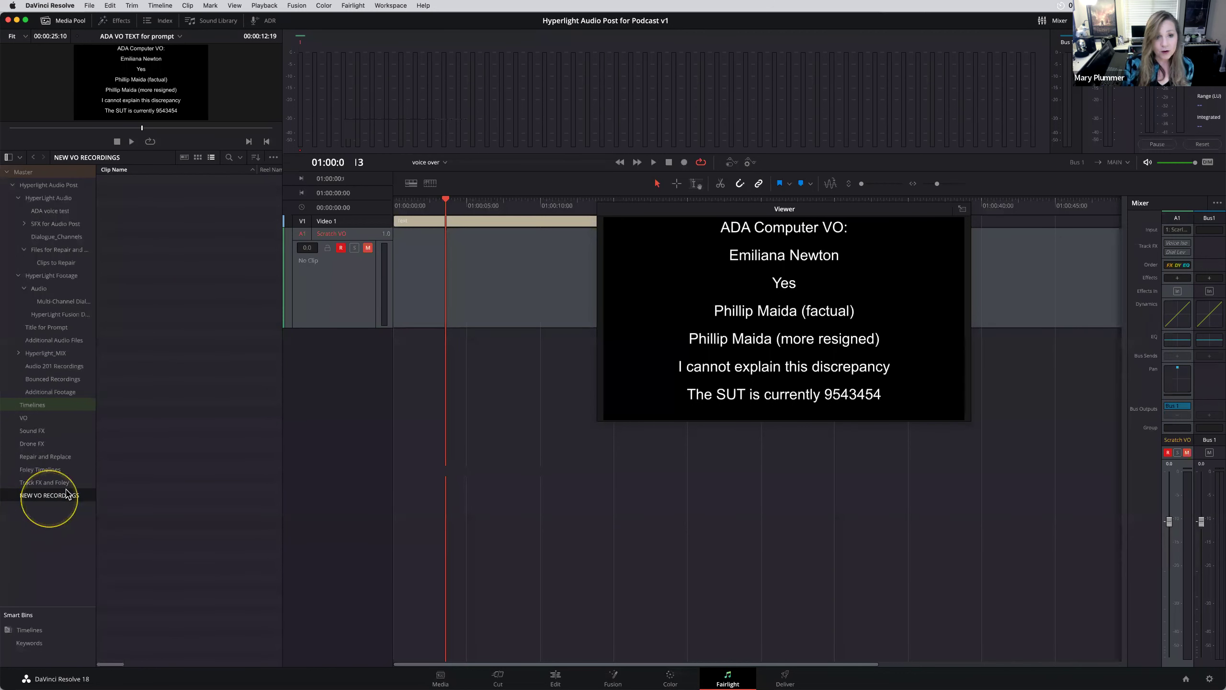
pyautogui.click(427, 202)
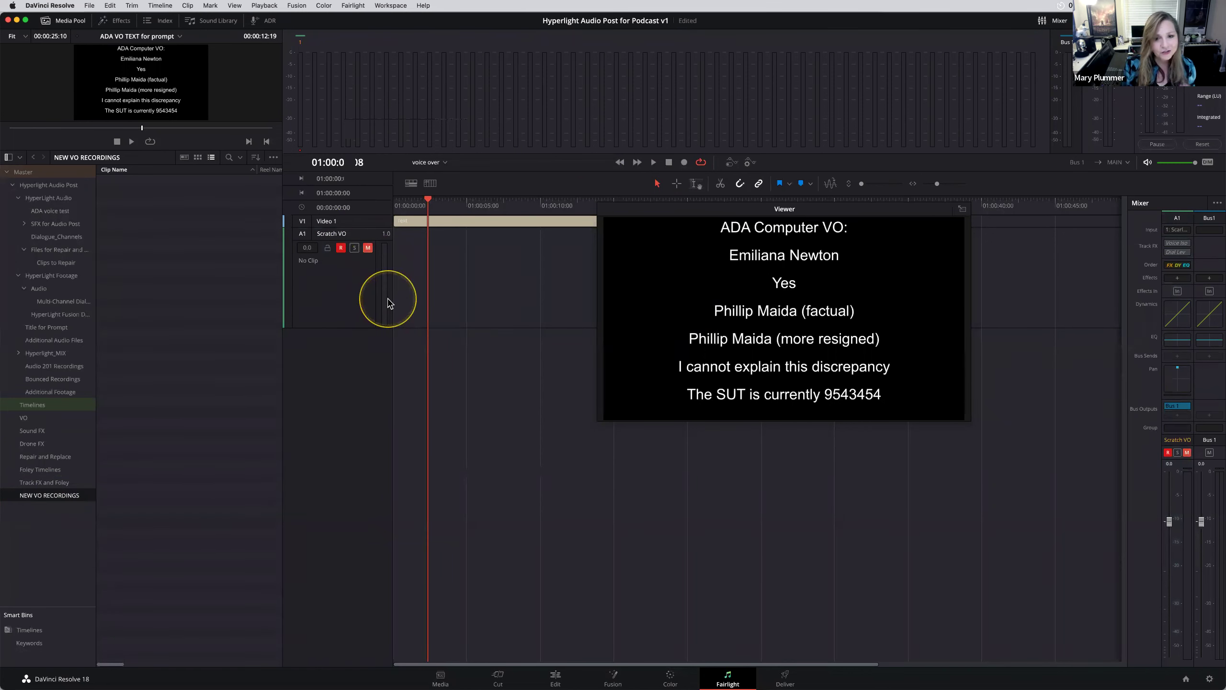
# Inspect the record level in the Scratch VO input path settings, and park the playhead just before the three-second mark.
pyautogui.click(1179, 232)
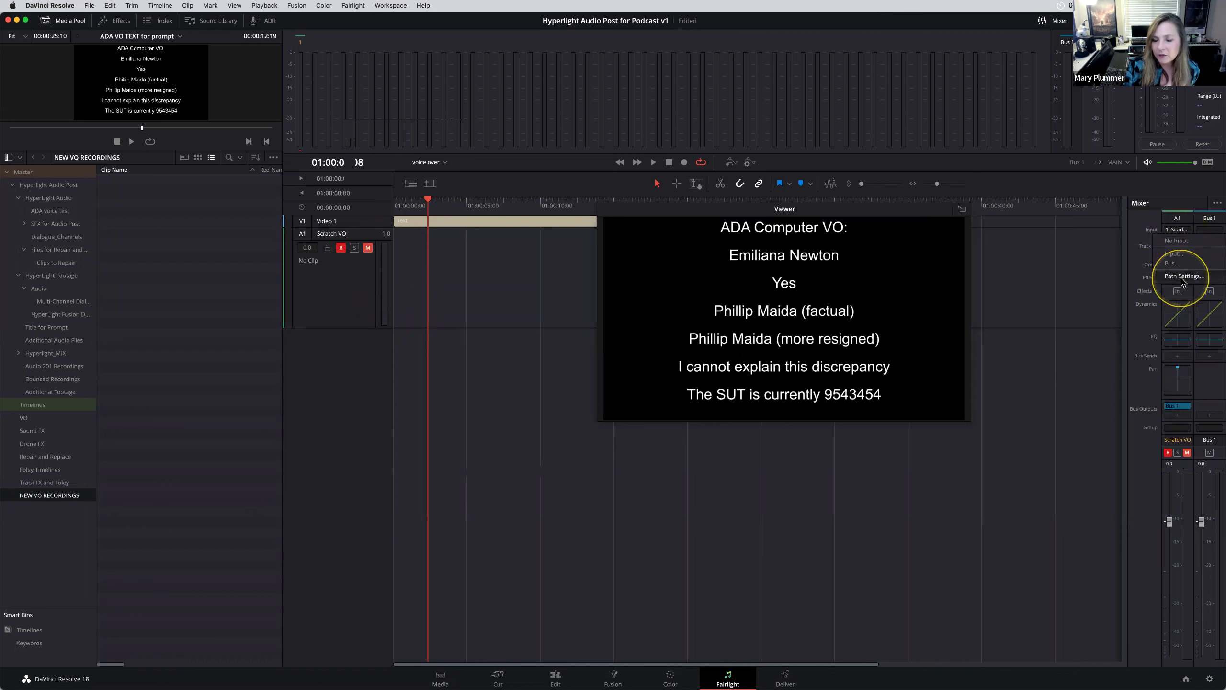
pyautogui.click(1182, 279)
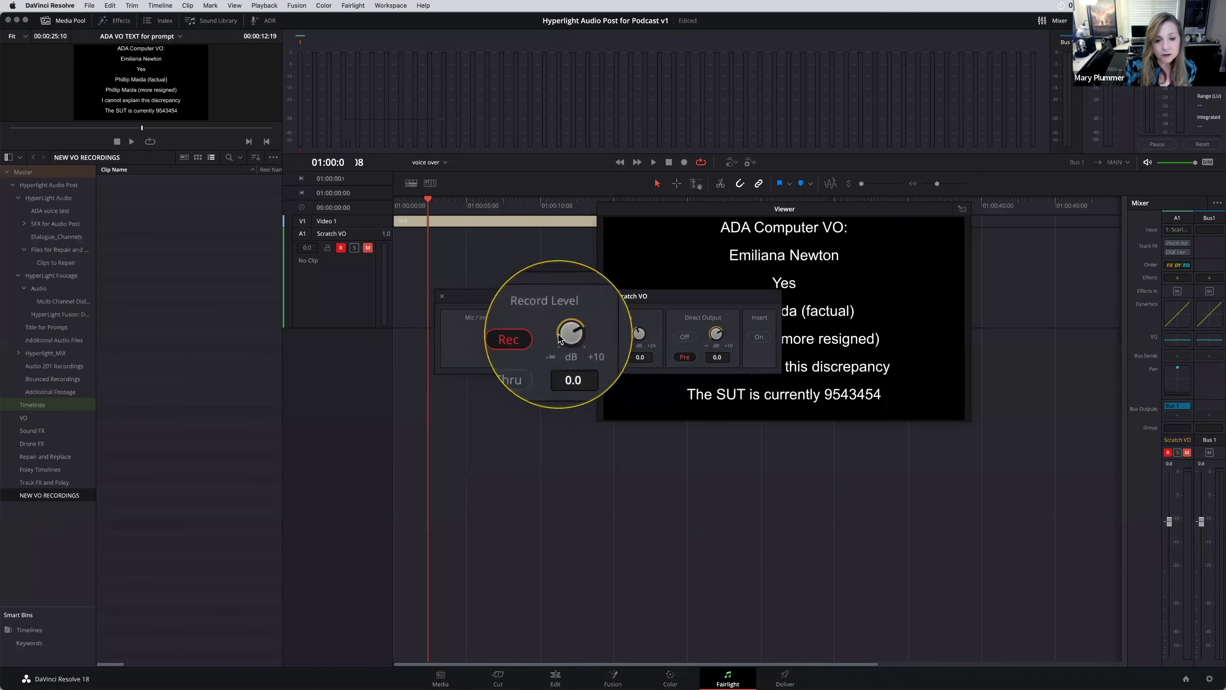
pyautogui.click(442, 296)
pyautogui.click(437, 202)
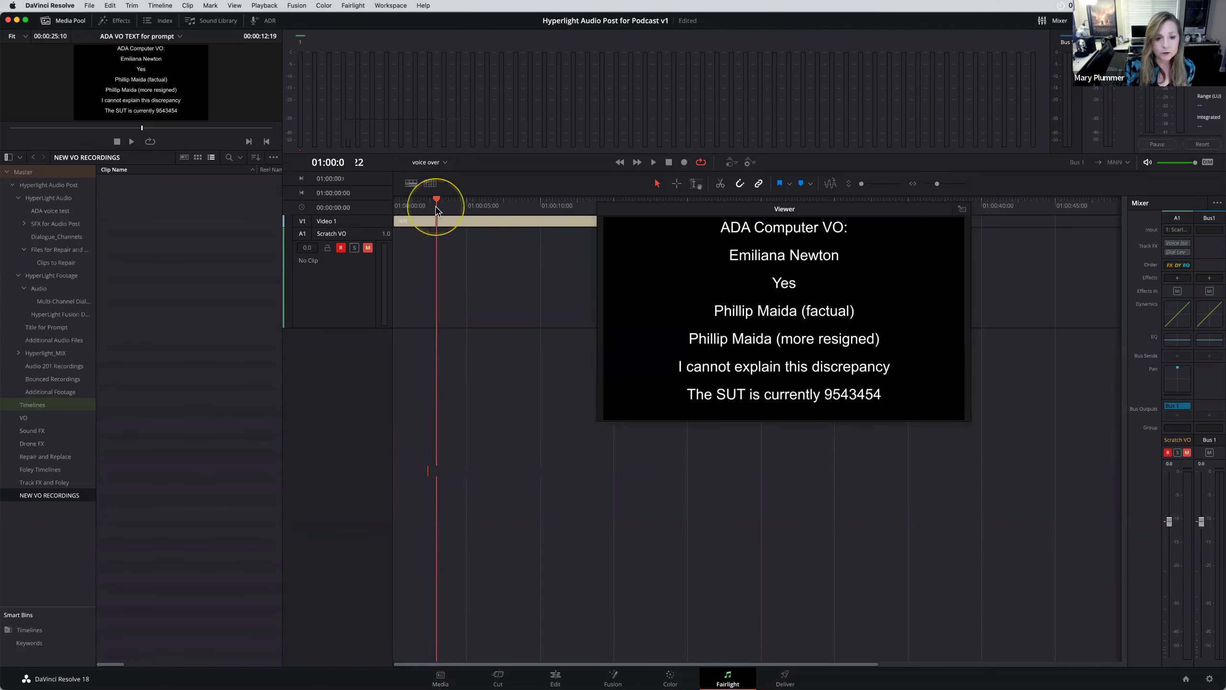
# Record a first voice over take on the Scratch VO track and move the floating viewer clear of the recorded clip.
pyautogui.click(685, 162)
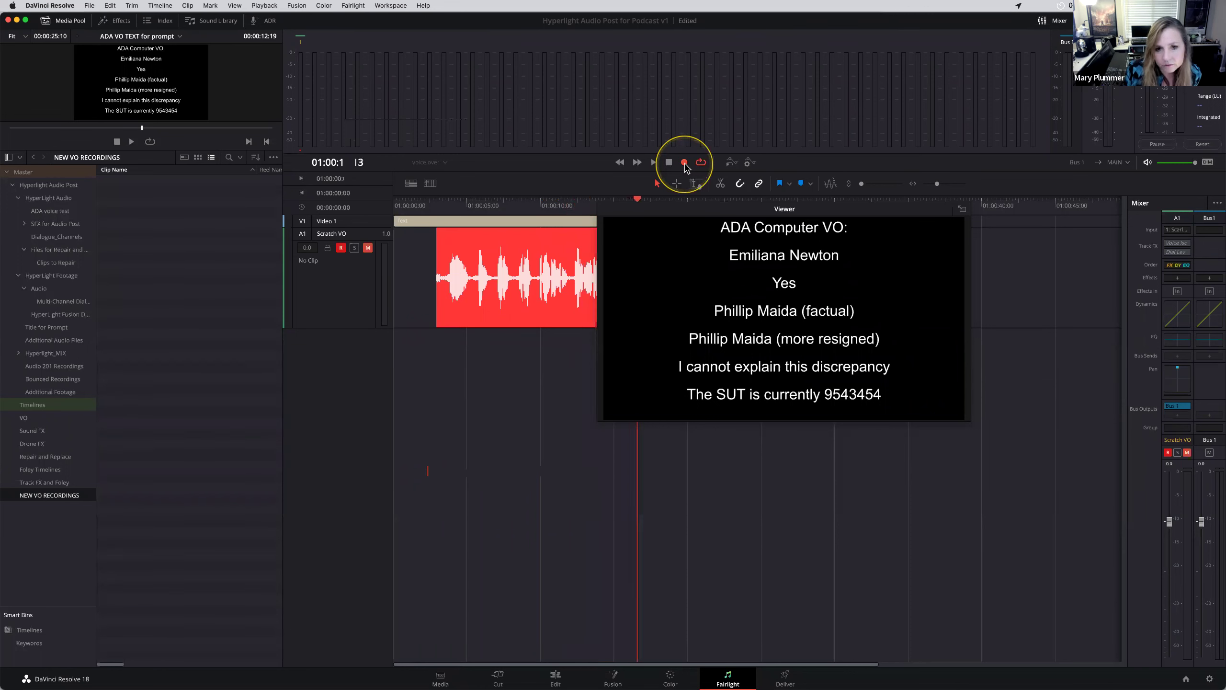
pyautogui.click(685, 163)
pyautogui.moveTo(673, 208); pyautogui.dragTo(831, 241)
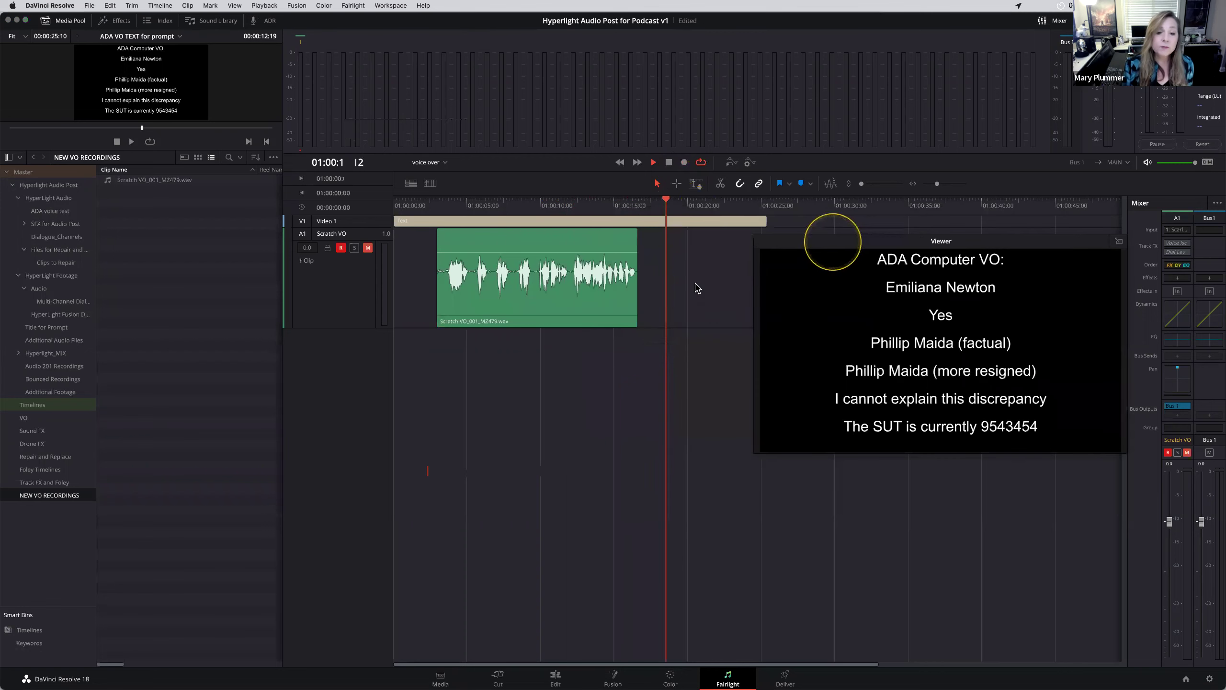
# Disarm and unmute the Scratch VO track and play back the first take from near its beginning.
pyautogui.click(455, 212)
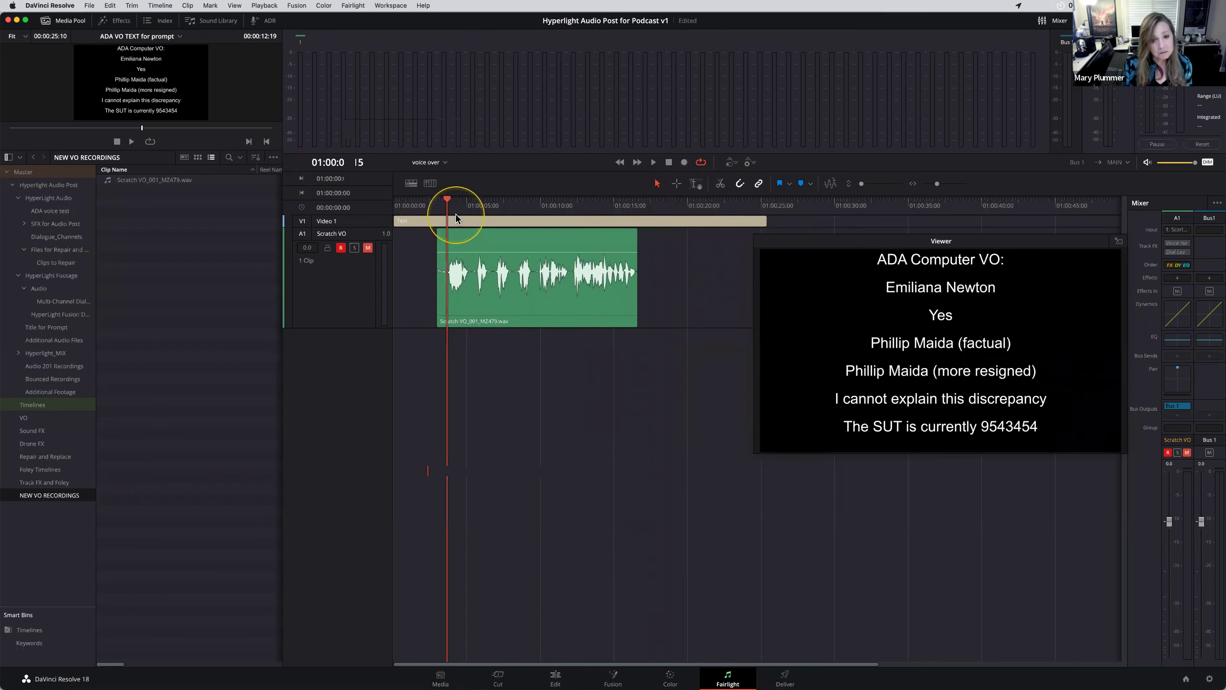
pyautogui.click(341, 247)
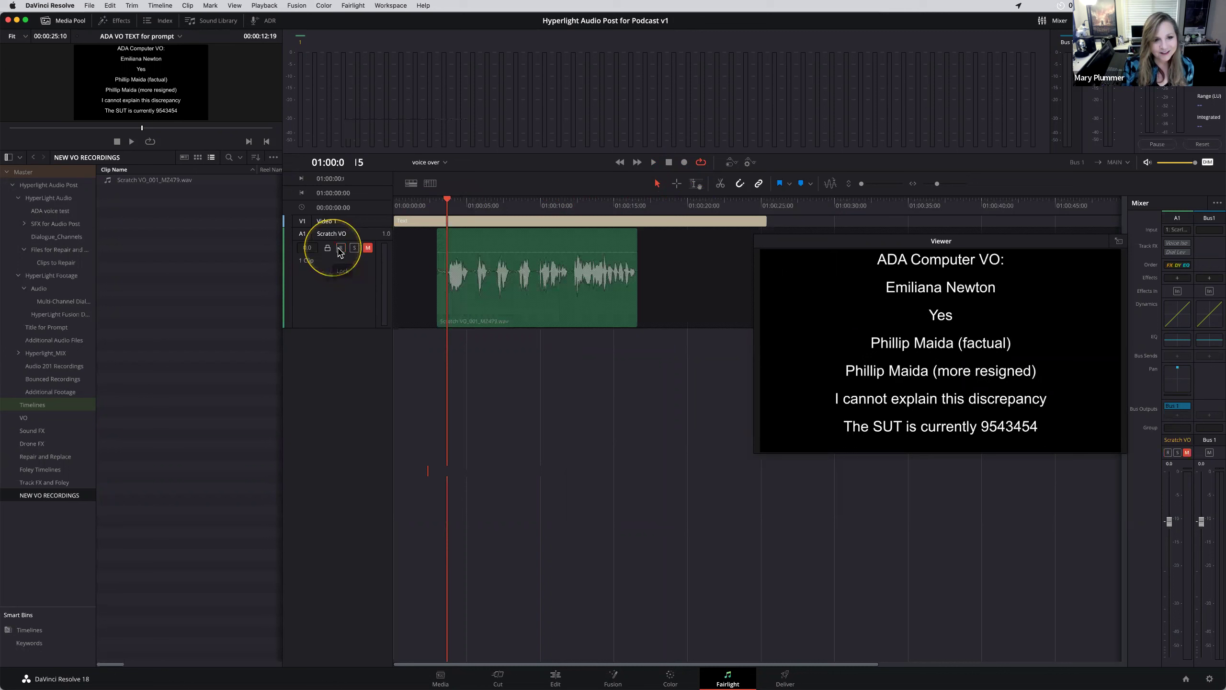
pyautogui.click(368, 247)
pyautogui.press('space')
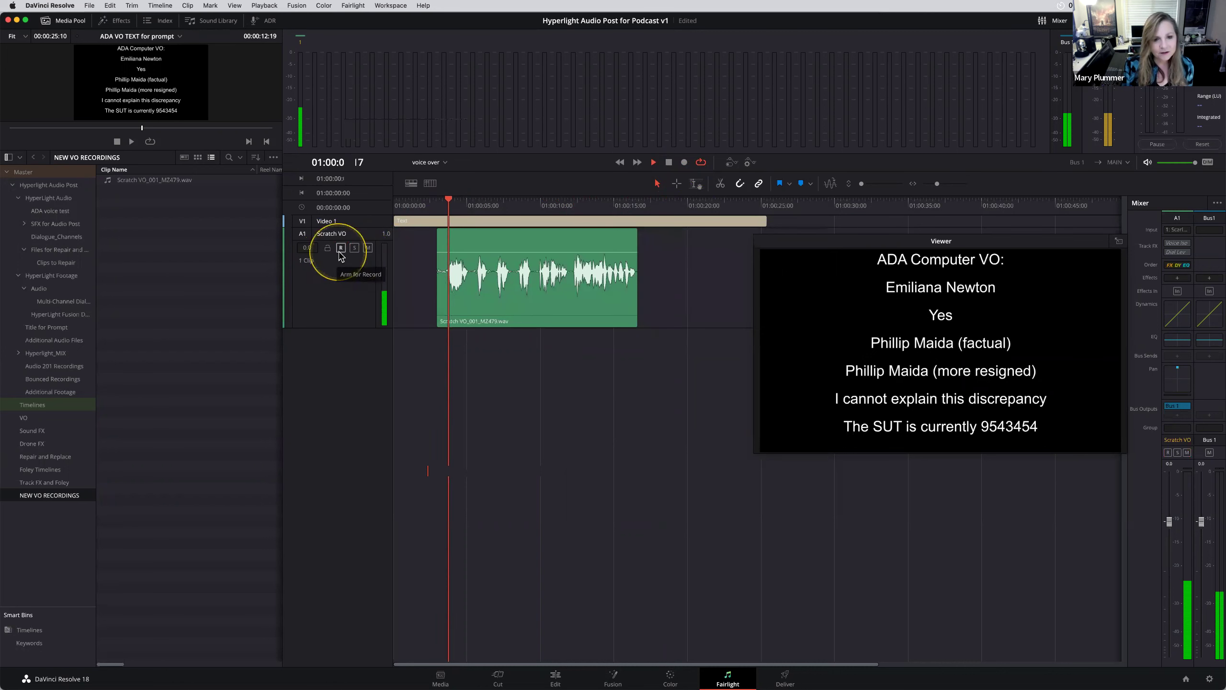
pyautogui.moveTo(476, 252); pyautogui.dragTo(477, 253)
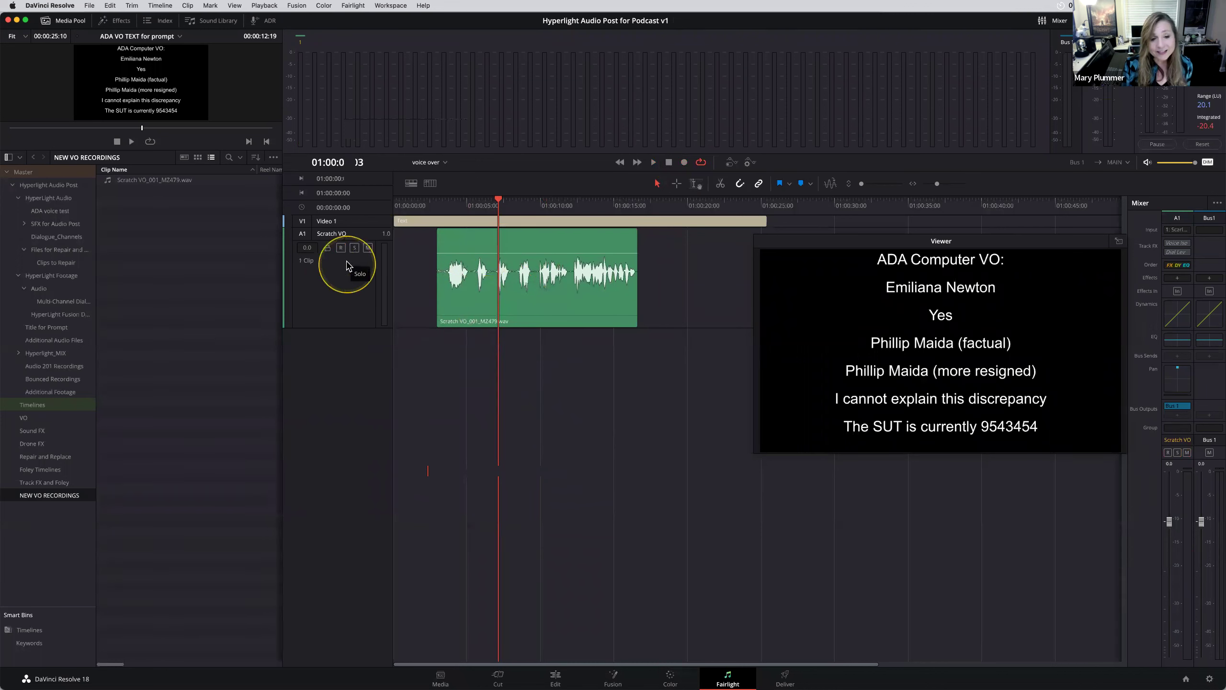
# Select the title clip on Video 1 and show its text settings in the Inspector, keeping the floating viewer clear of them.
pyautogui.moveTo(826, 244); pyautogui.dragTo(777, 107)
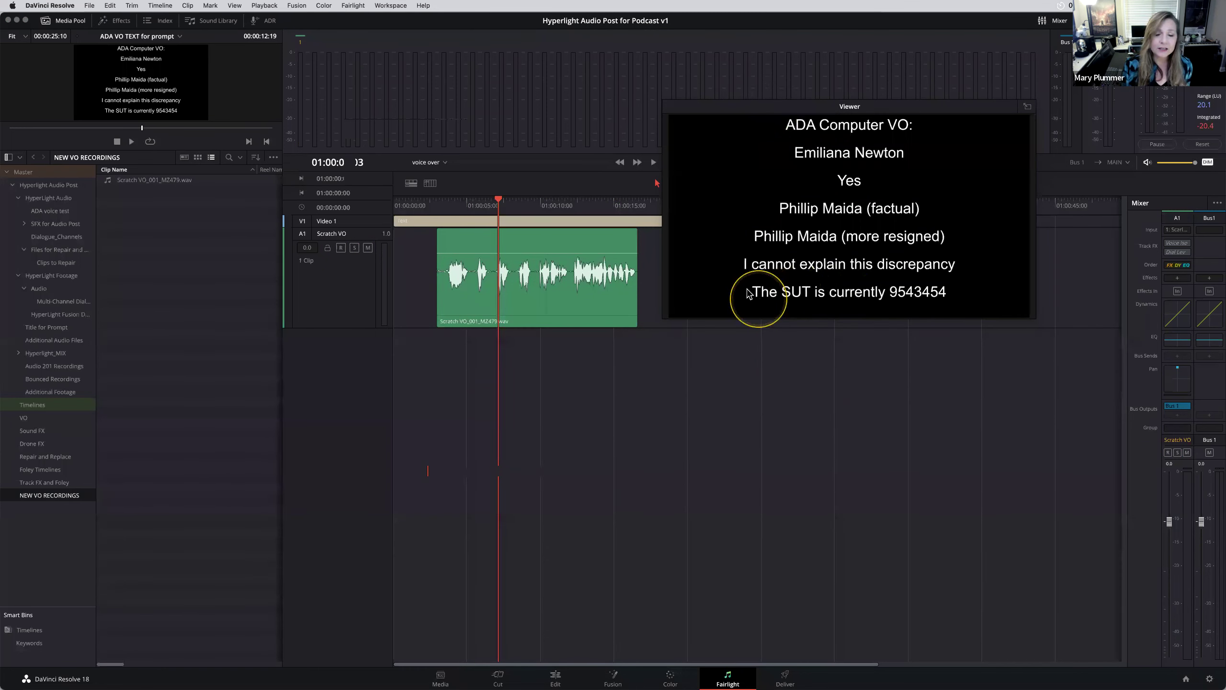
pyautogui.click(647, 223)
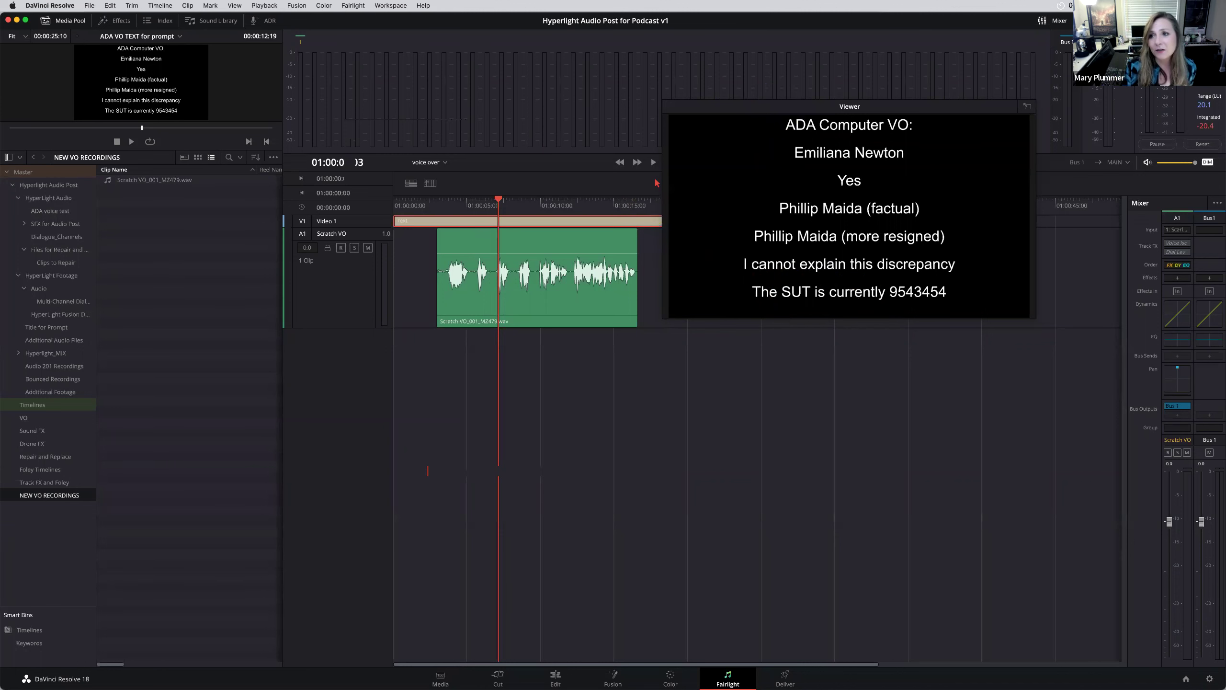
pyautogui.click(1202, 20)
pyautogui.moveTo(924, 105); pyautogui.dragTo(845, 118)
pyautogui.click(1062, 21)
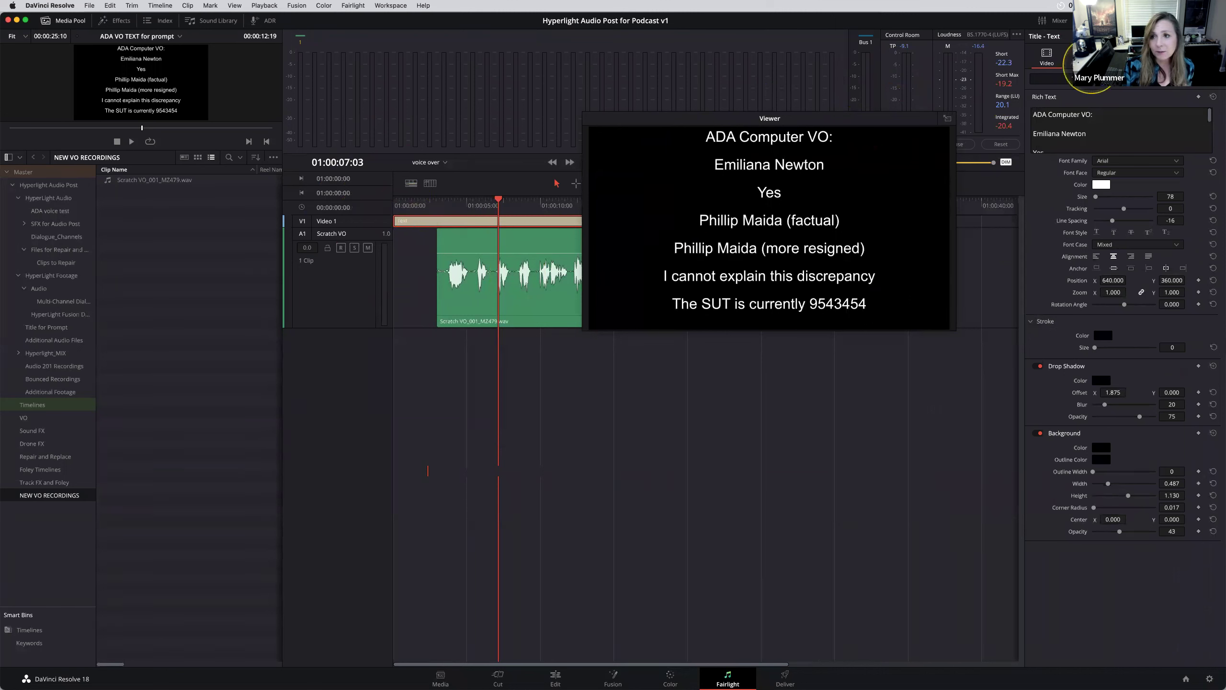
# Replace the last line of the title's prompt text with "Earth Date is March 22 2103" and close the Inspector.
pyautogui.scroll(-5, 1094, 129)
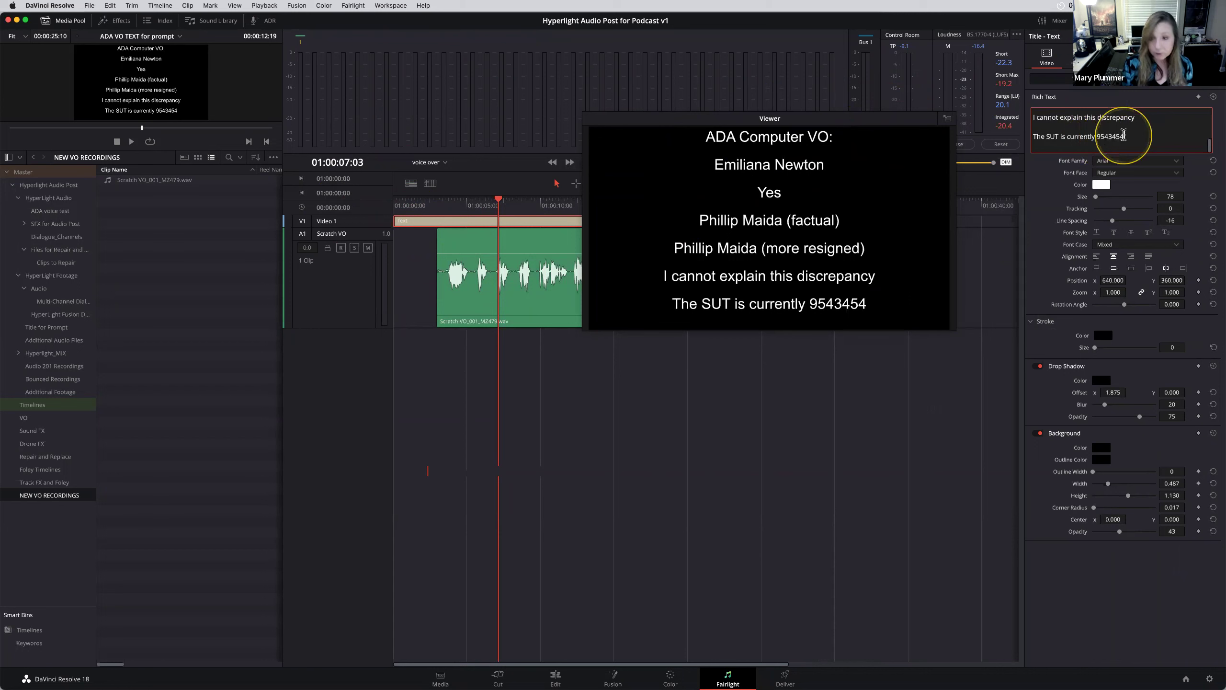
pyautogui.moveTo(1123, 135); pyautogui.dragTo(1024, 138)
pyautogui.write('Eart')
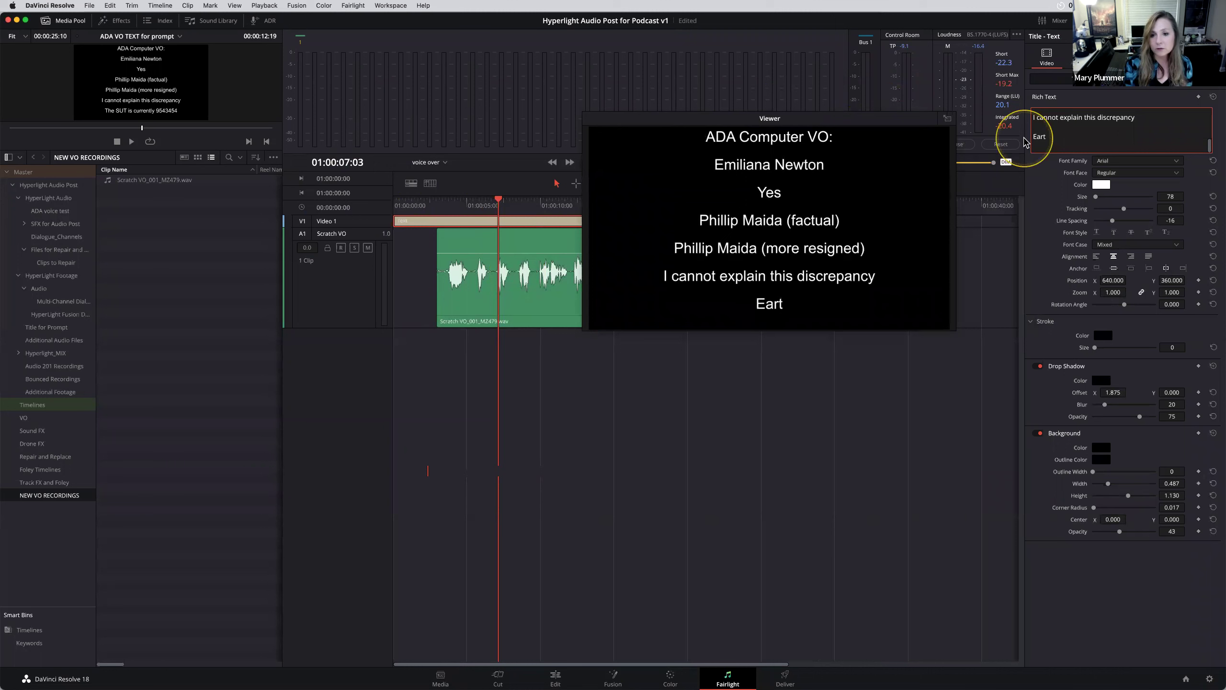
pyautogui.write('ah Date is March')
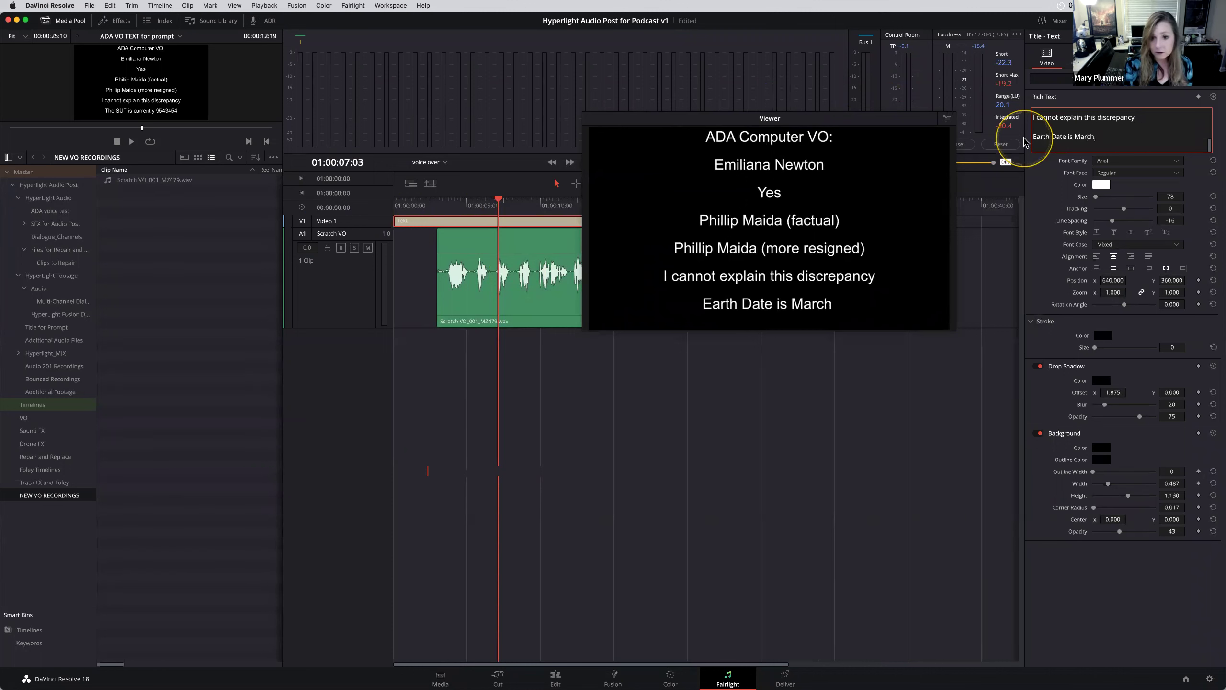
pyautogui.write(' 22 2103')
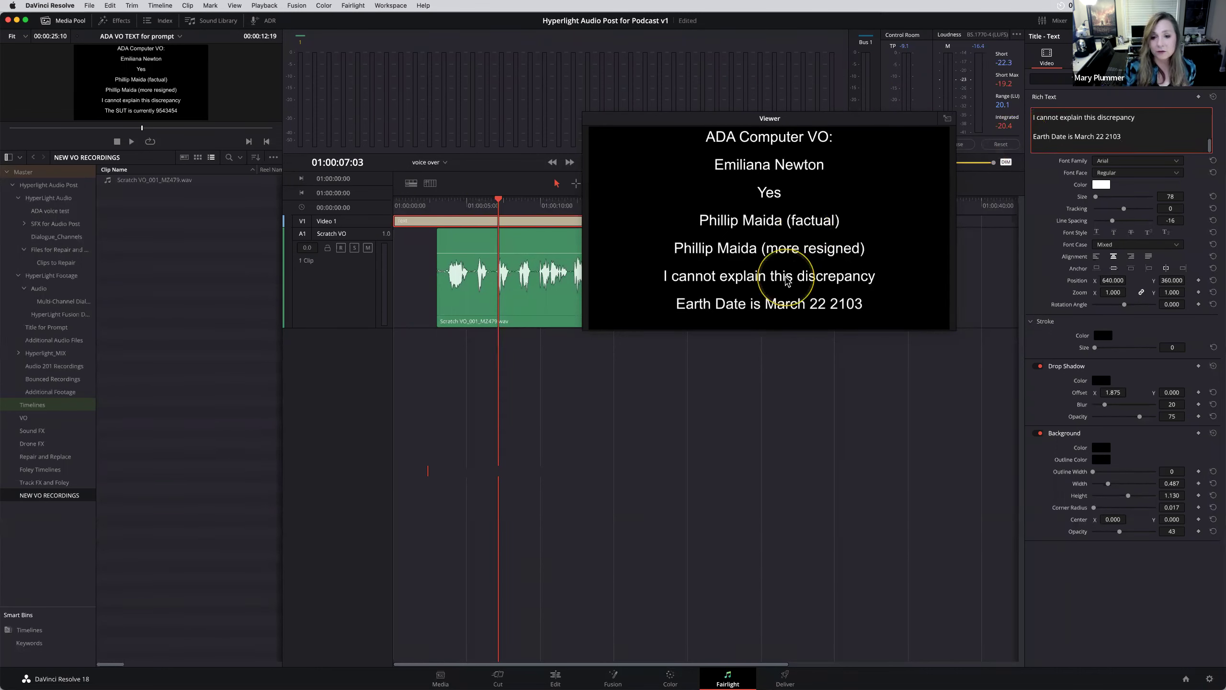
pyautogui.click(848, 405)
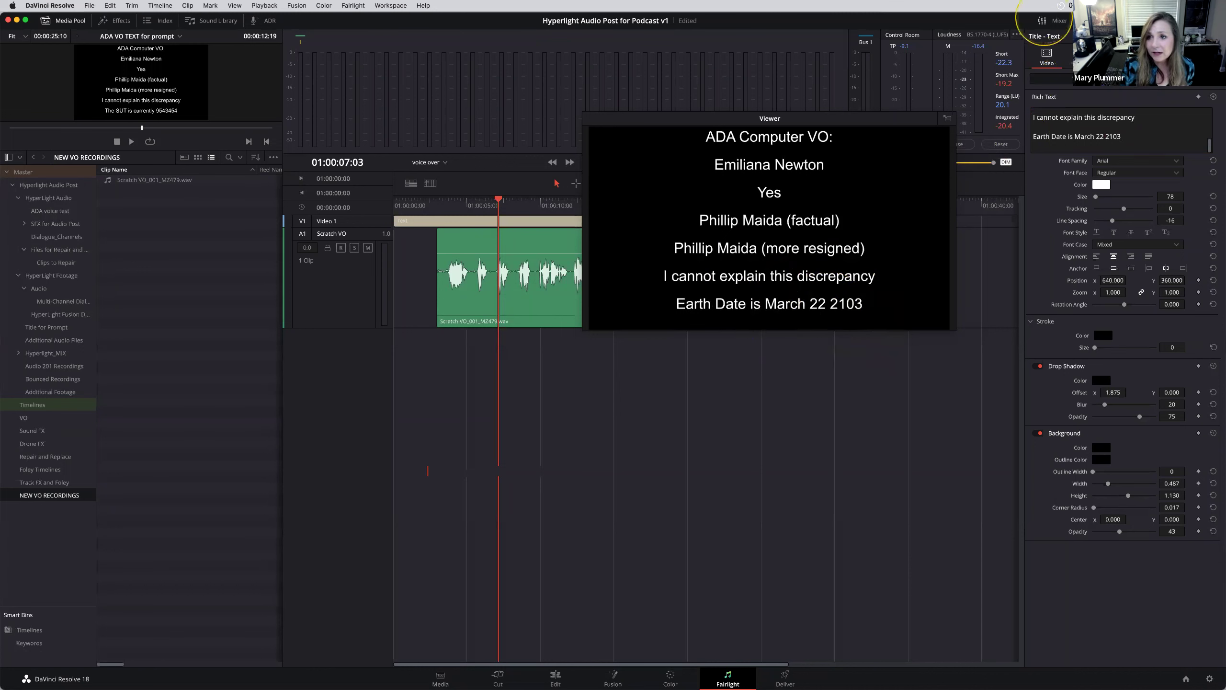
pyautogui.click(1111, 20)
pyautogui.moveTo(706, 123); pyautogui.dragTo(807, 143)
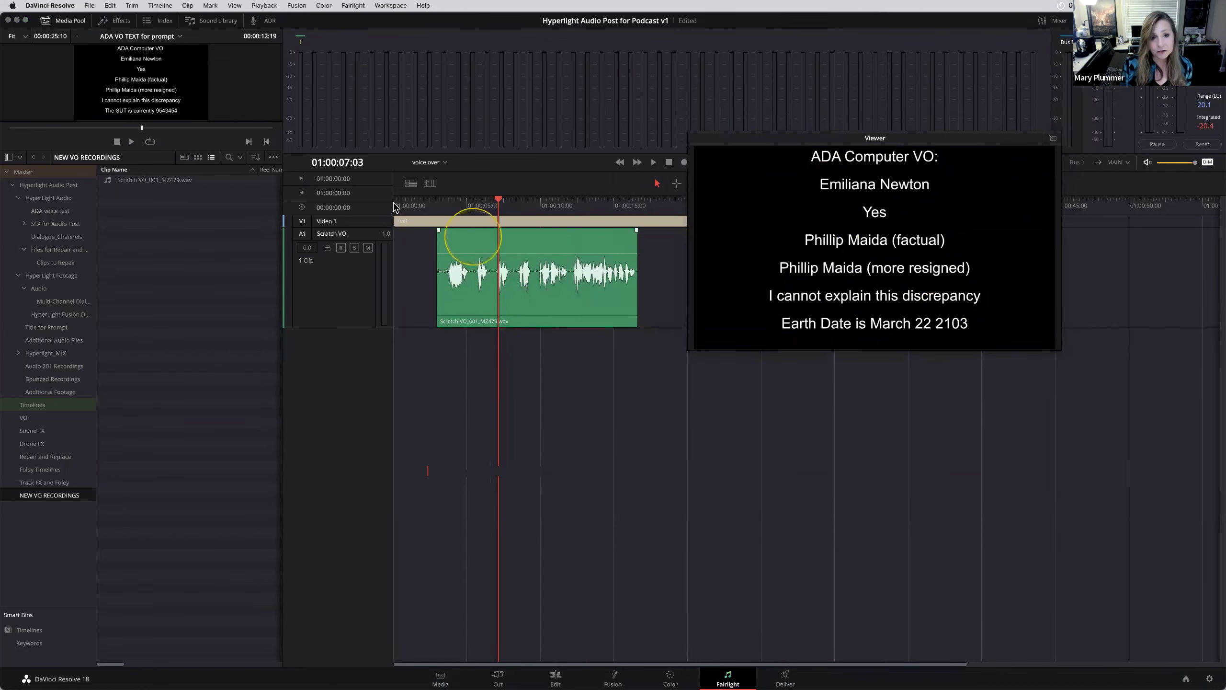
# Mute and arm the Scratch VO track and record a second take over the first, starting from the first clip's beginning.
pyautogui.click(436, 202)
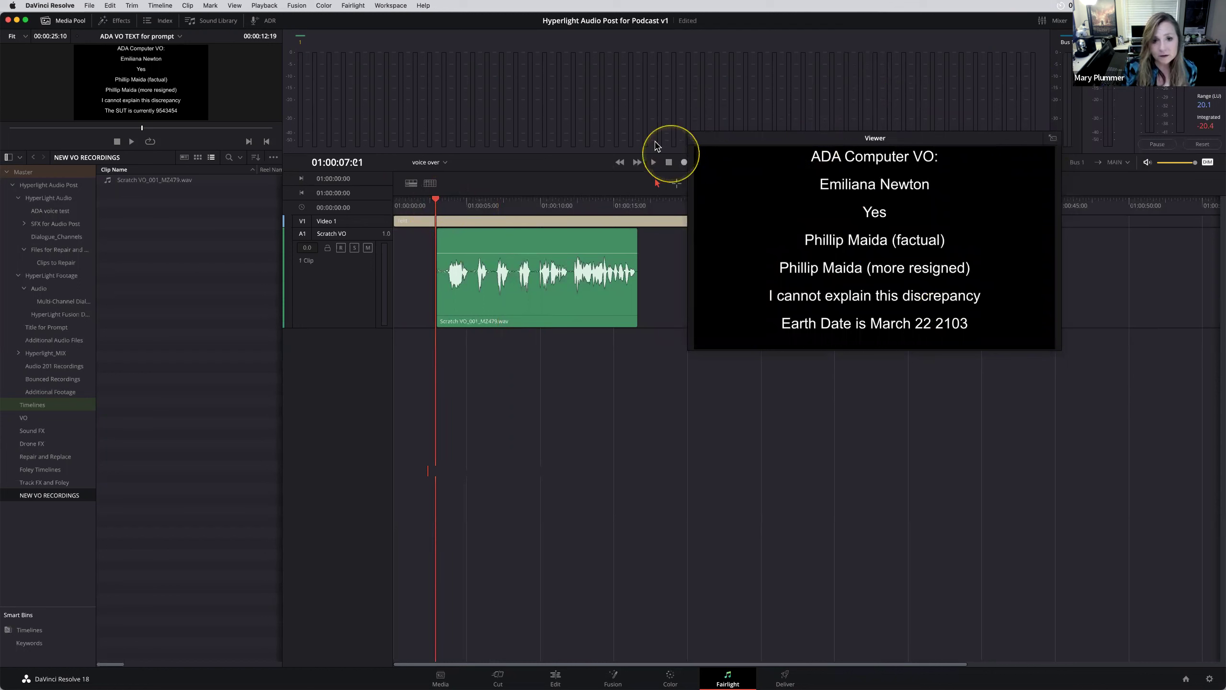
pyautogui.click(367, 248)
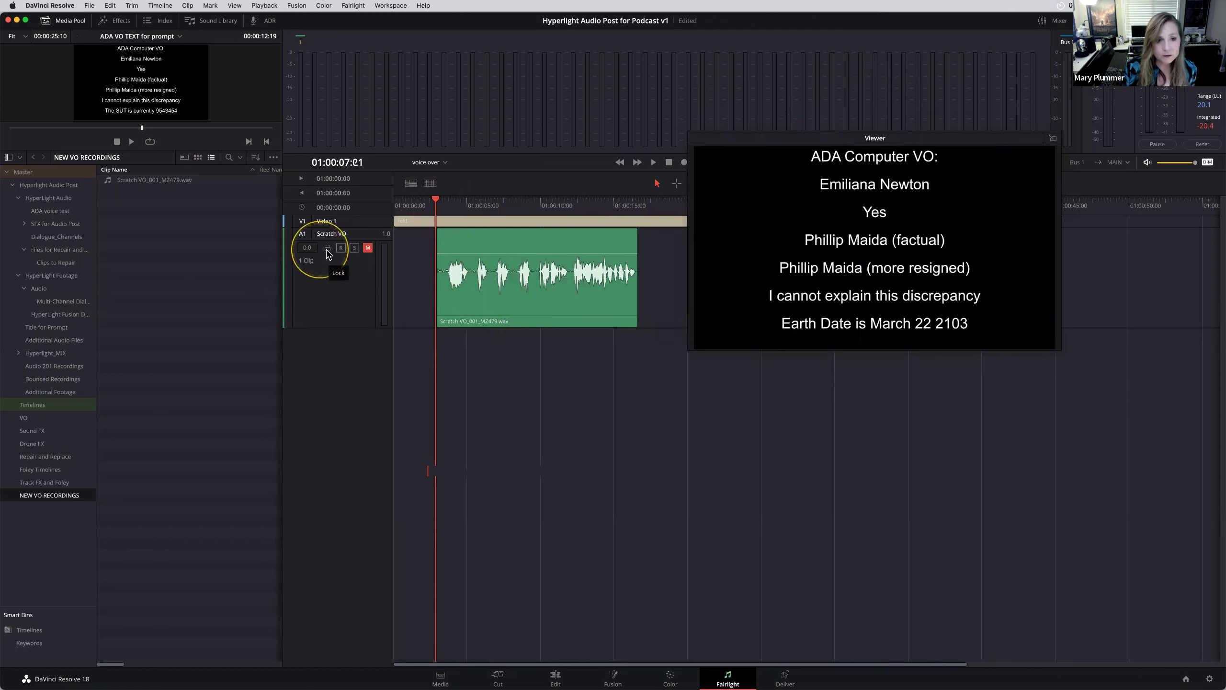
pyautogui.click(341, 247)
pyautogui.click(684, 163)
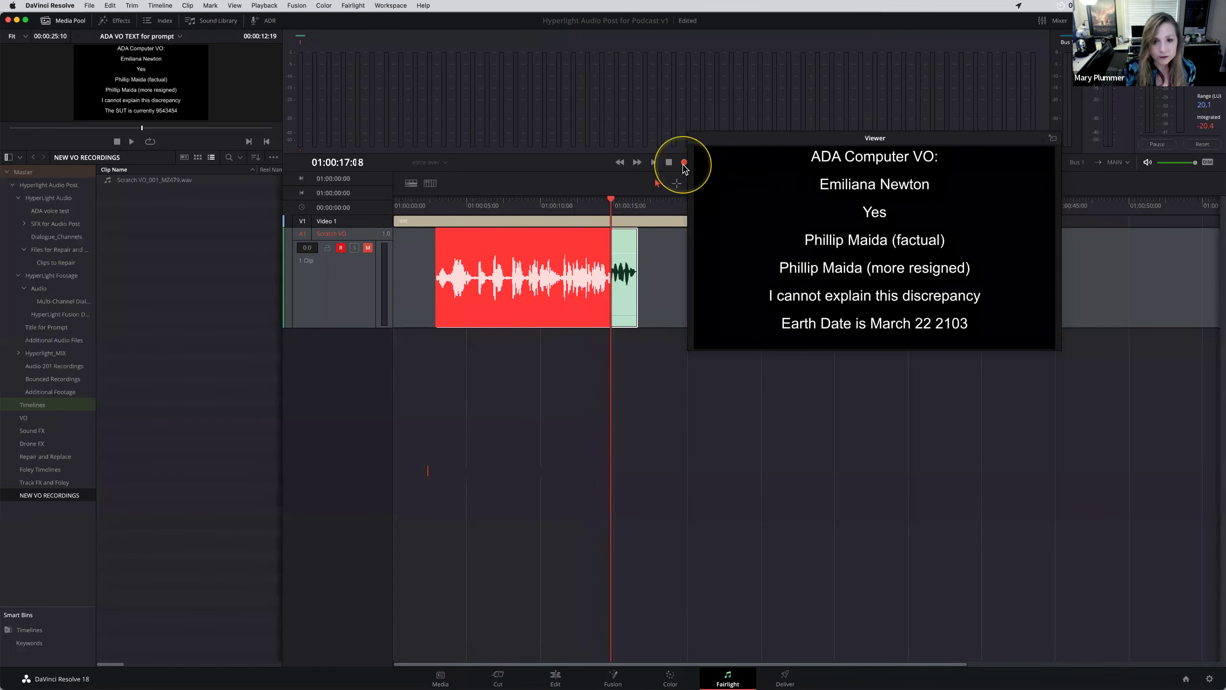
pyautogui.click(684, 163)
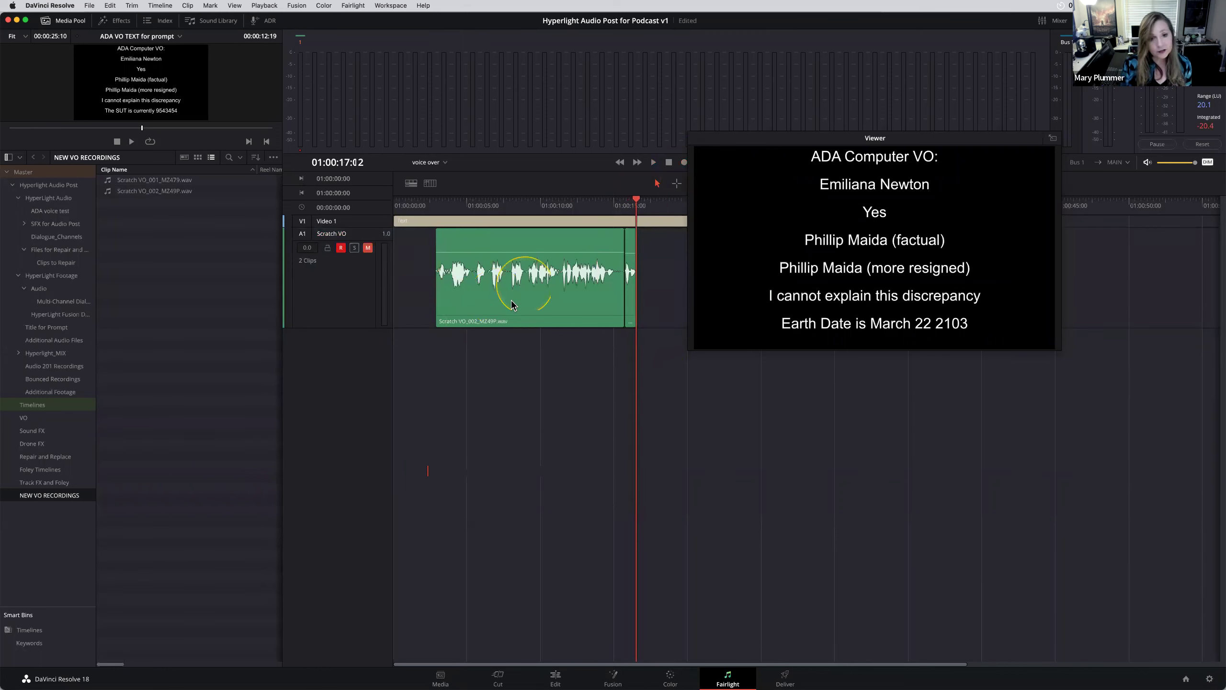
# Show the audio track layers to reveal both takes, and disarm and unmute the Scratch VO track.
pyautogui.click(237, 5)
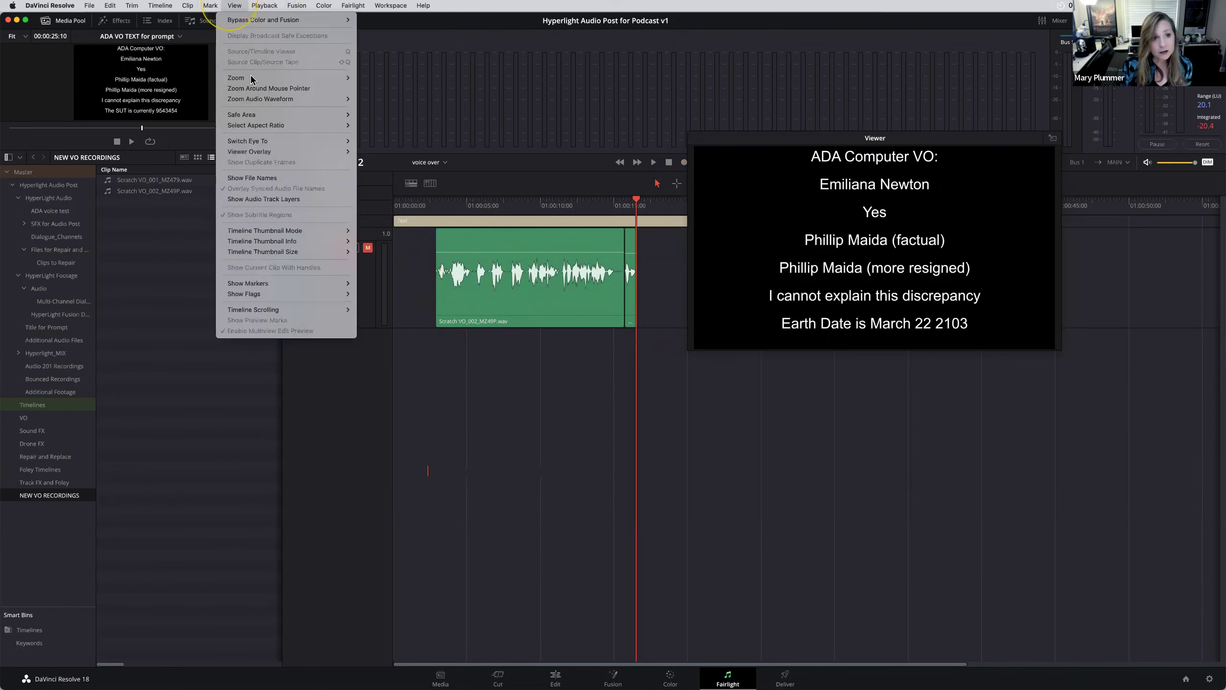
pyautogui.click(256, 200)
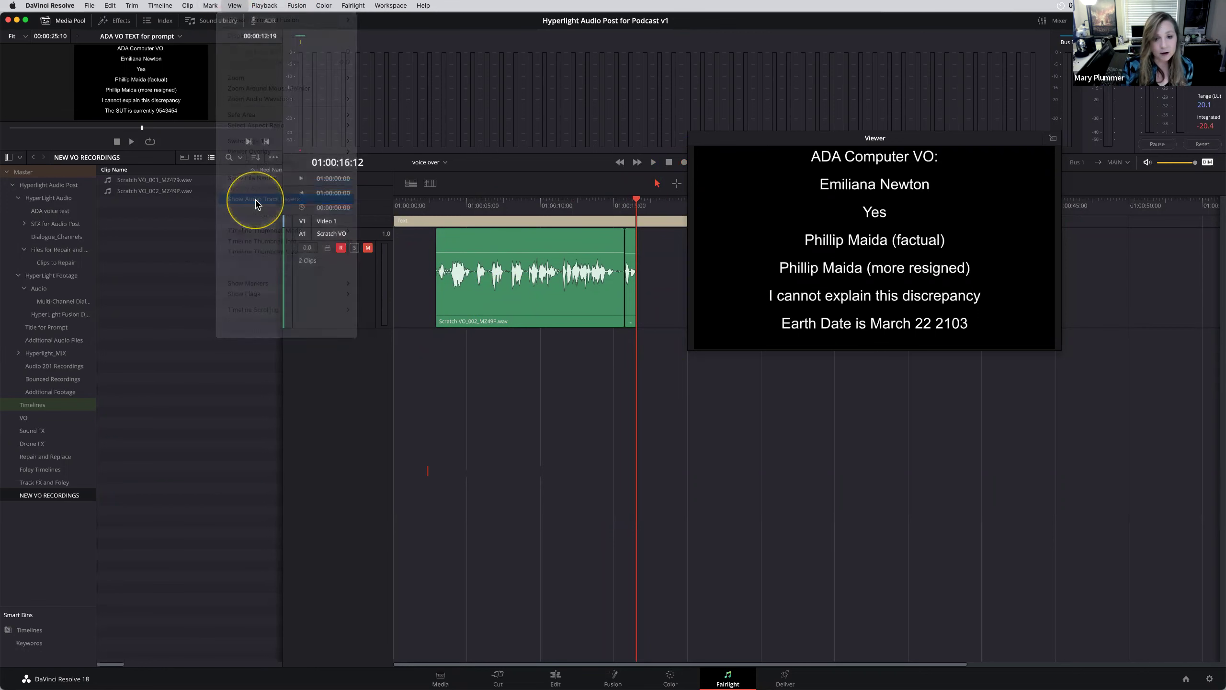
pyautogui.moveTo(502, 309)
pyautogui.mouseDown()
pyautogui.moveTo(501, 266)
pyautogui.moveTo(502, 309)
pyautogui.mouseUp()
pyautogui.moveTo(419, 364); pyautogui.dragTo(484, 330)
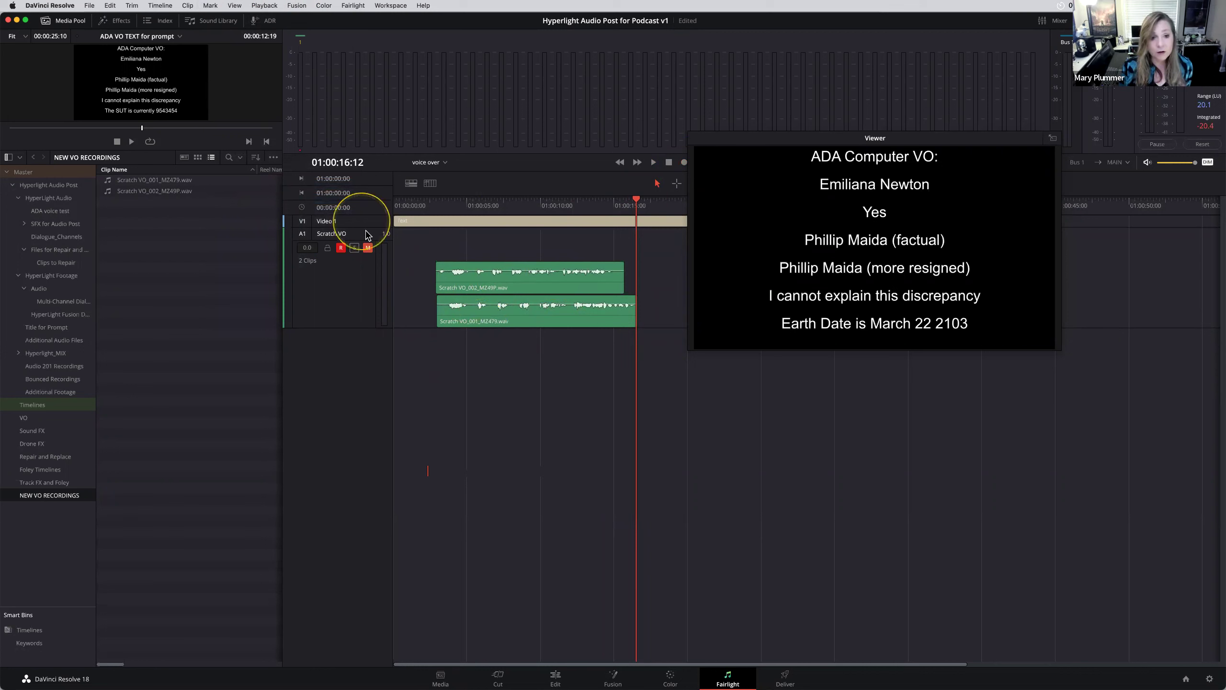
pyautogui.click(341, 247)
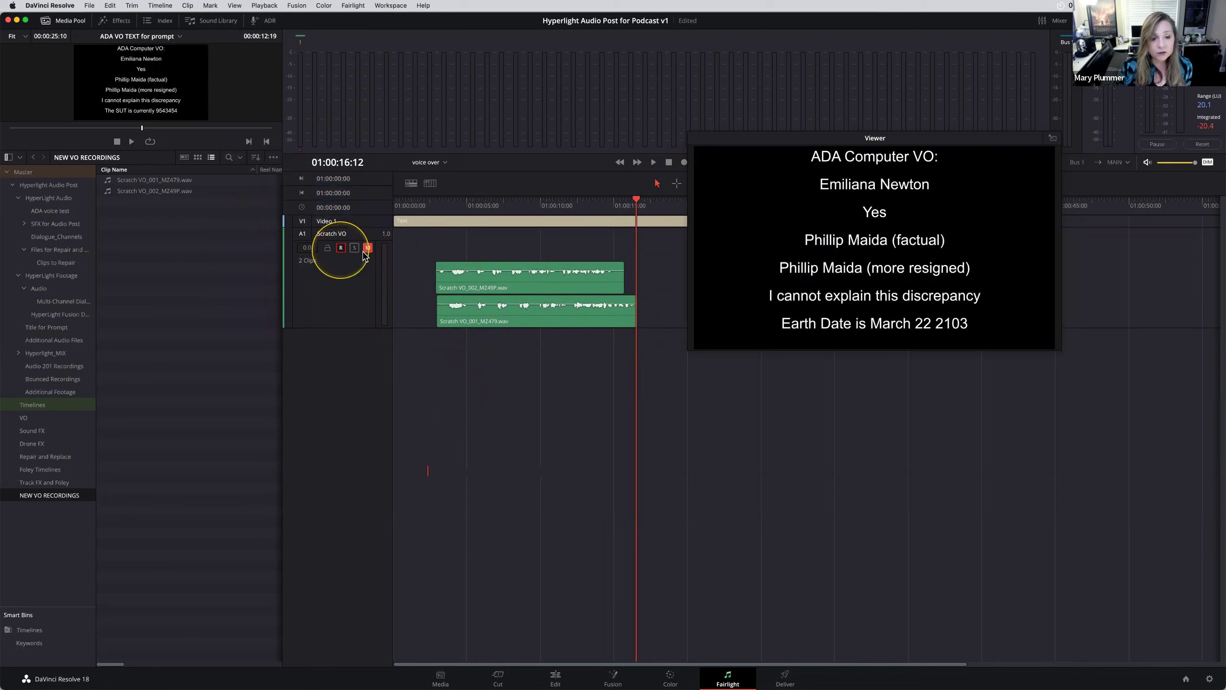
pyautogui.click(368, 247)
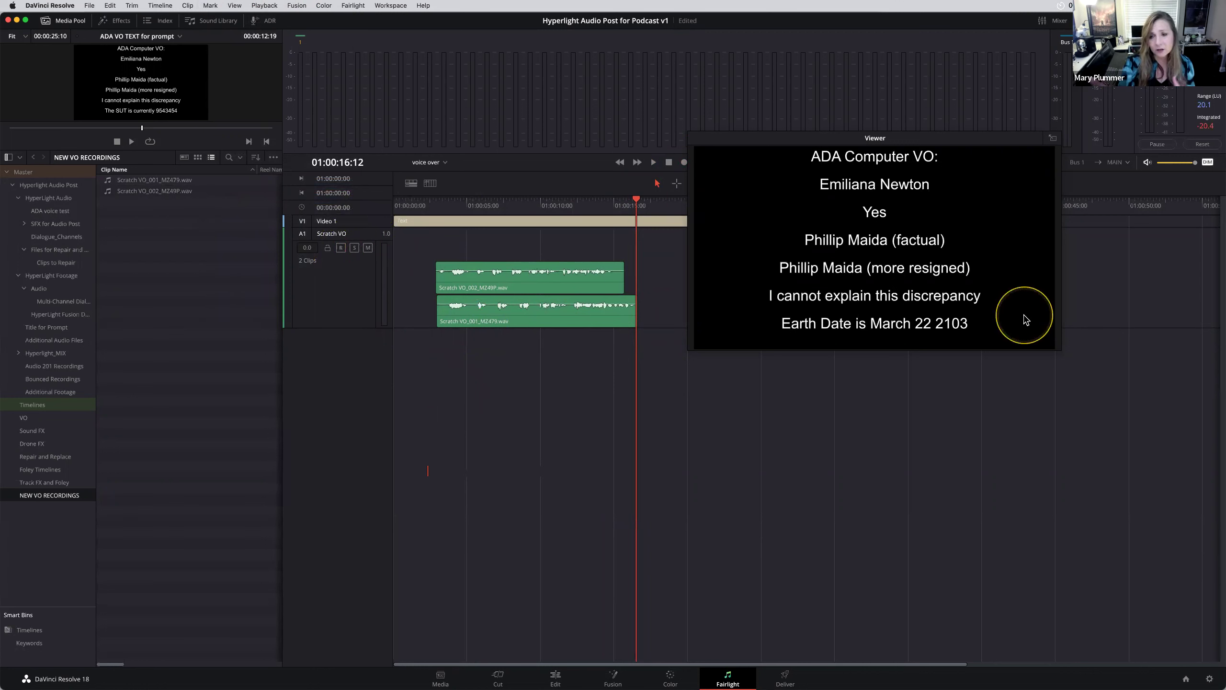
# Dock the floating viewer back into the interface and hide the audio track layers.
pyautogui.click(1050, 137)
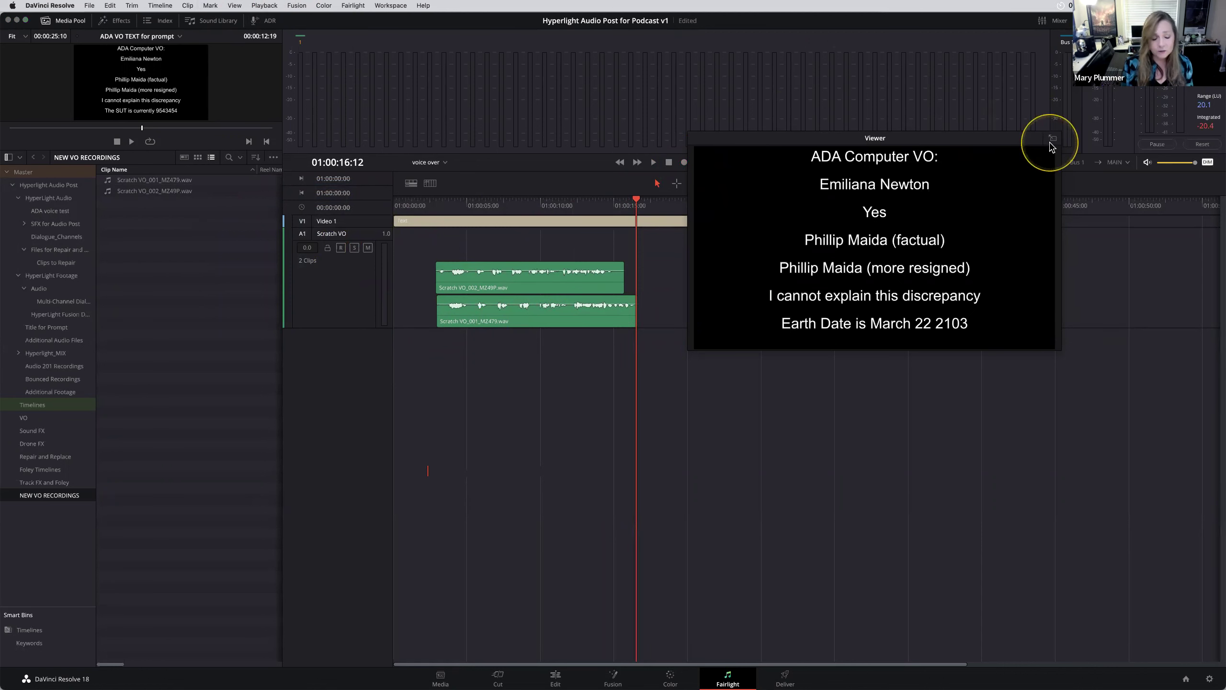
pyautogui.click(1052, 139)
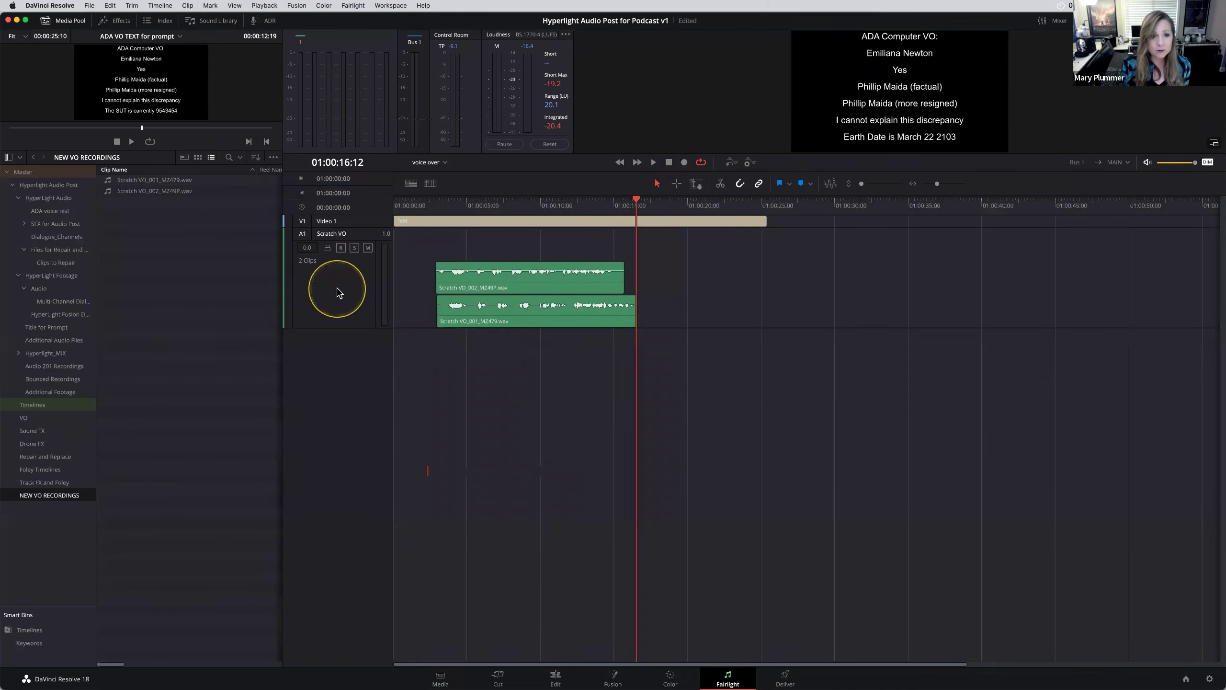
pyautogui.click(235, 6)
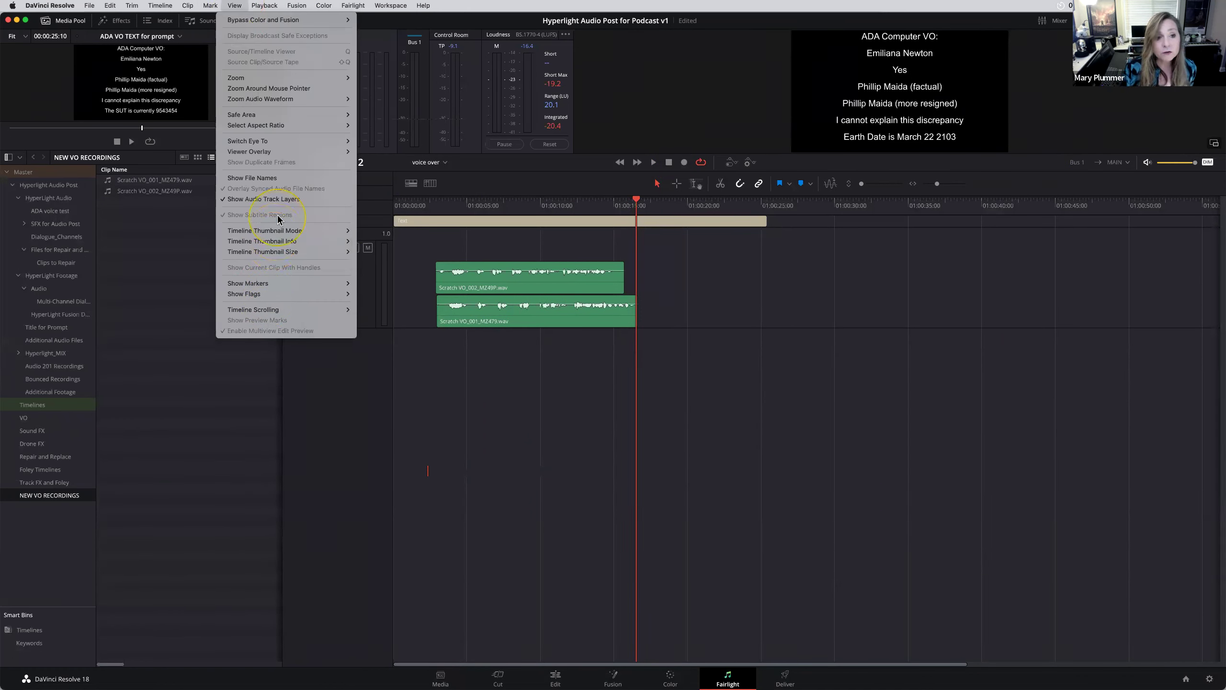
pyautogui.click(274, 199)
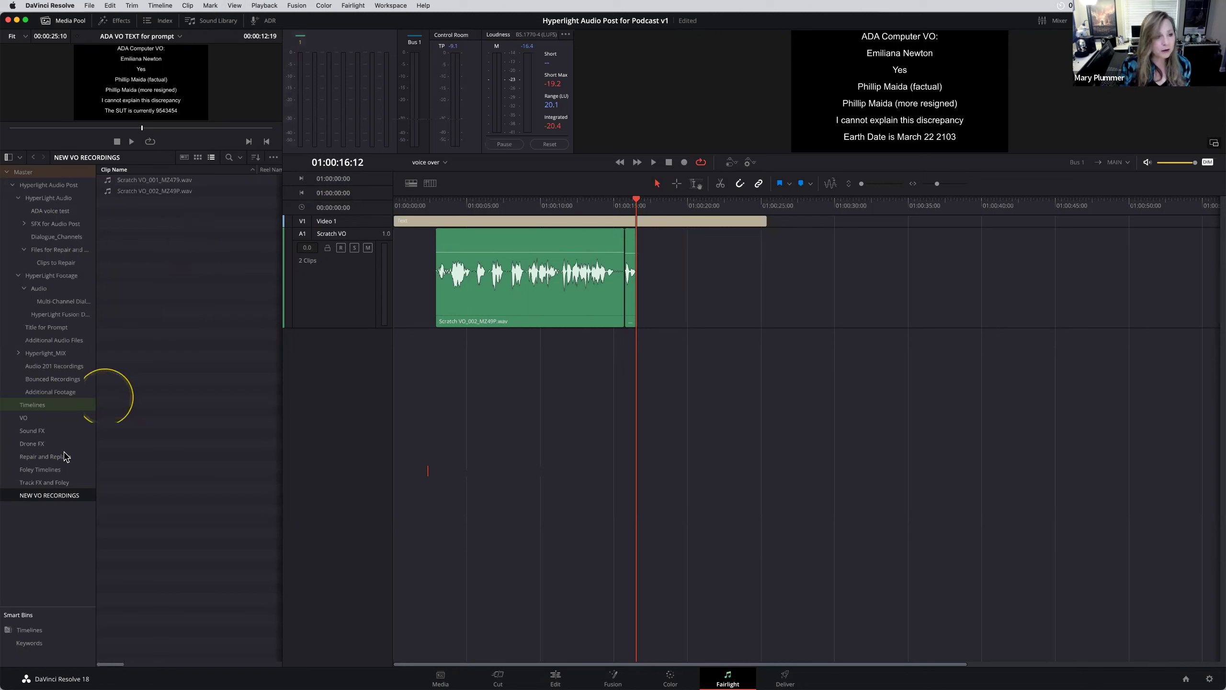
# Open the "1 Start" timeline from the Timelines bin, hide the meters, and park the playhead around 36 seconds.
pyautogui.click(57, 409)
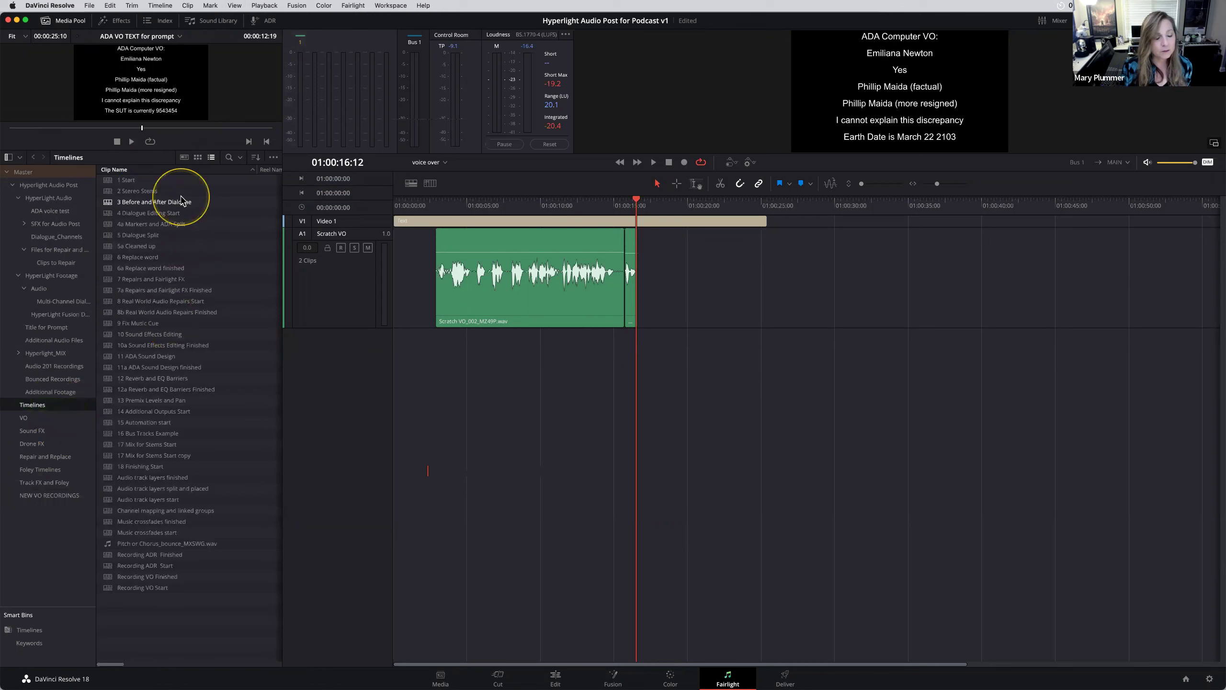
pyautogui.doubleClick(110, 185)
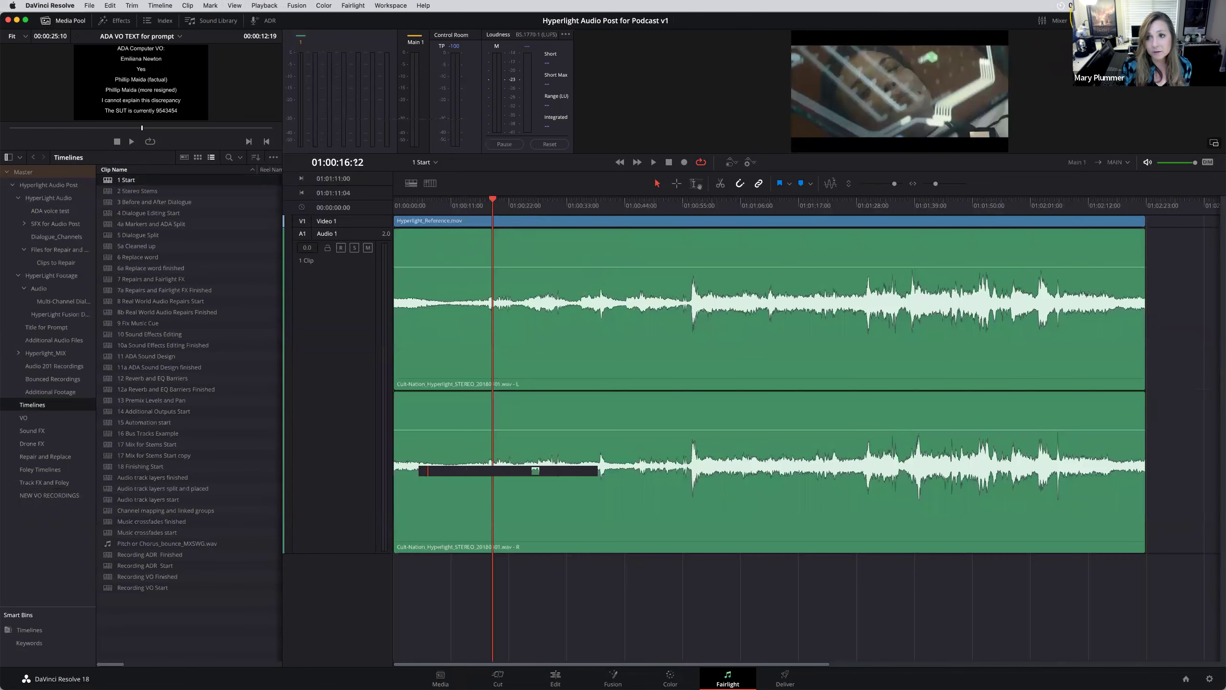
pyautogui.click(1084, 21)
pyautogui.click(584, 72)
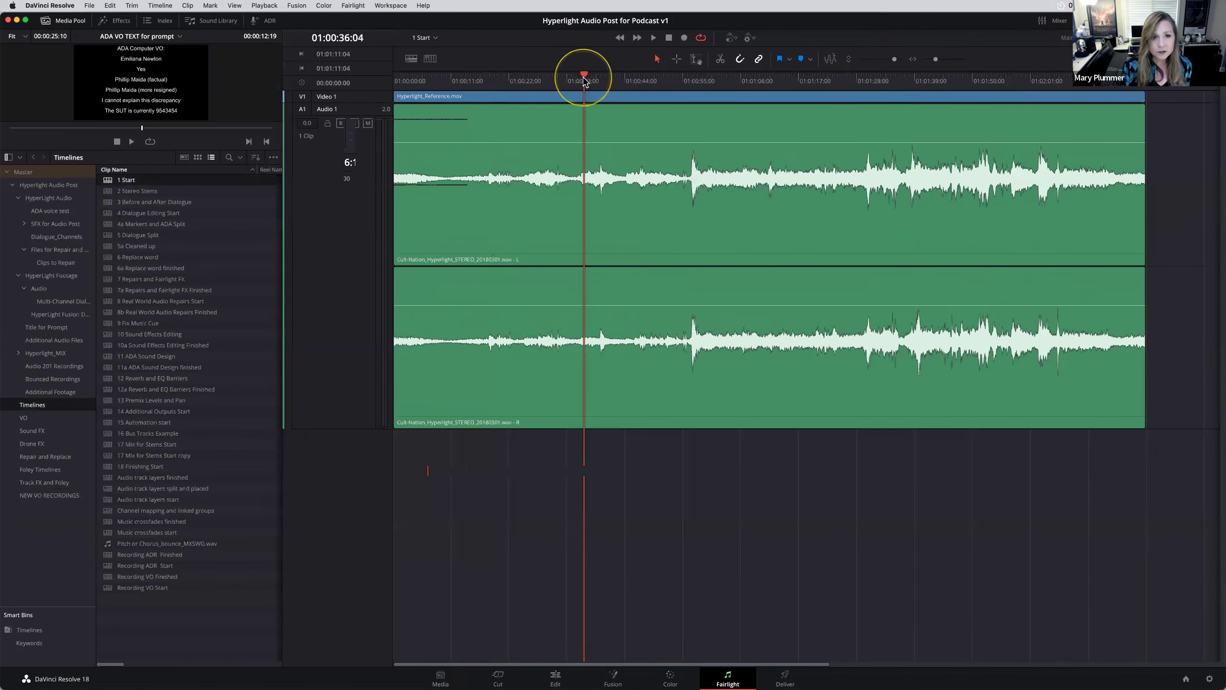
# Hide the video tracks in the timeline and play the Audio 1 clip from shortly before its first loud peak.
pyautogui.click(411, 58)
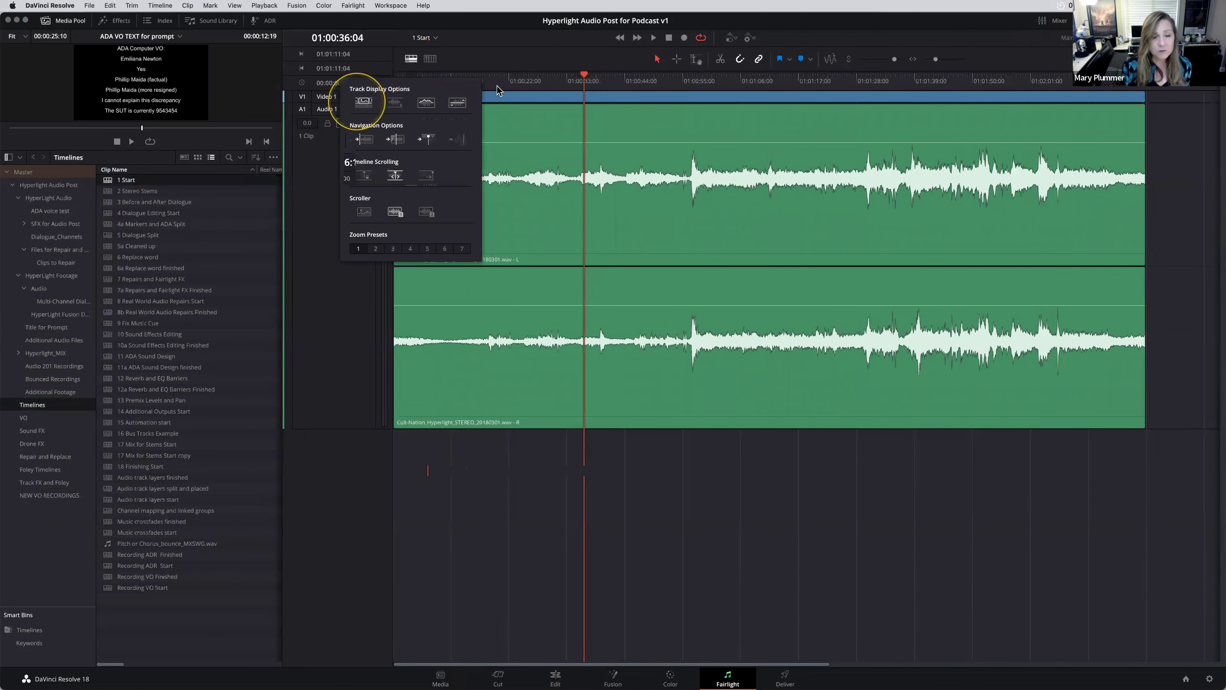
pyautogui.moveTo(524, 79); pyautogui.dragTo(636, 90)
pyautogui.press('space')
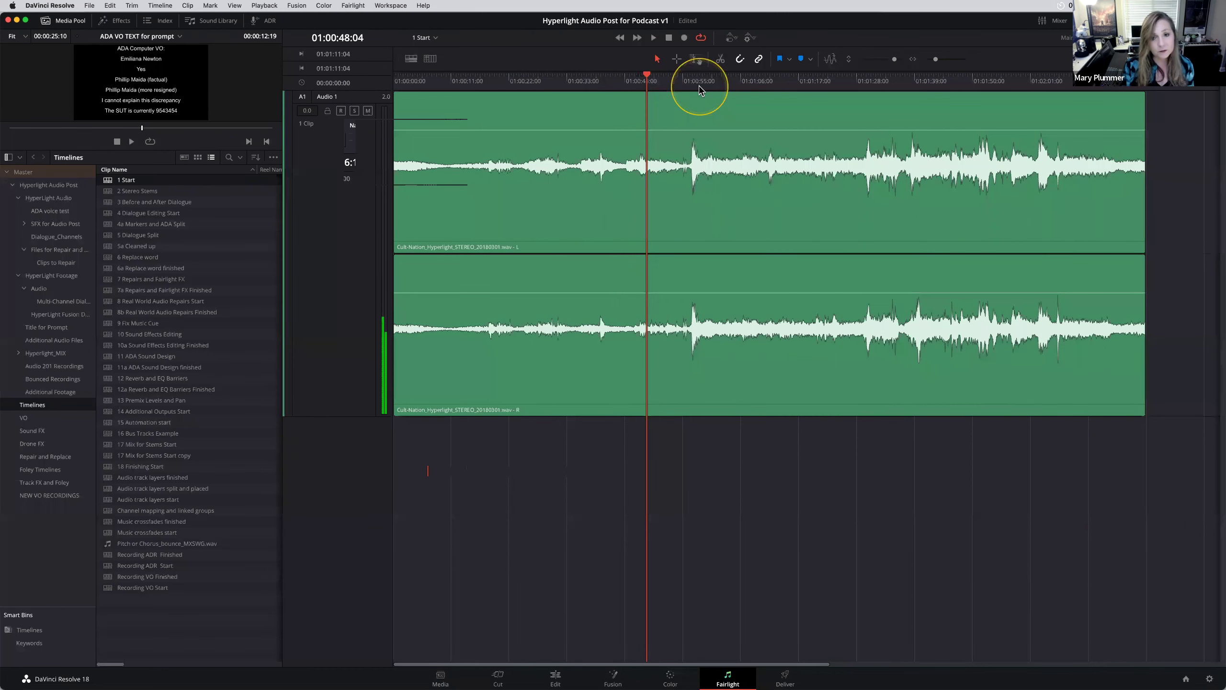
# Open the "2 Stereo Stems" timeline from the Timelines bin.
pyautogui.click(109, 191)
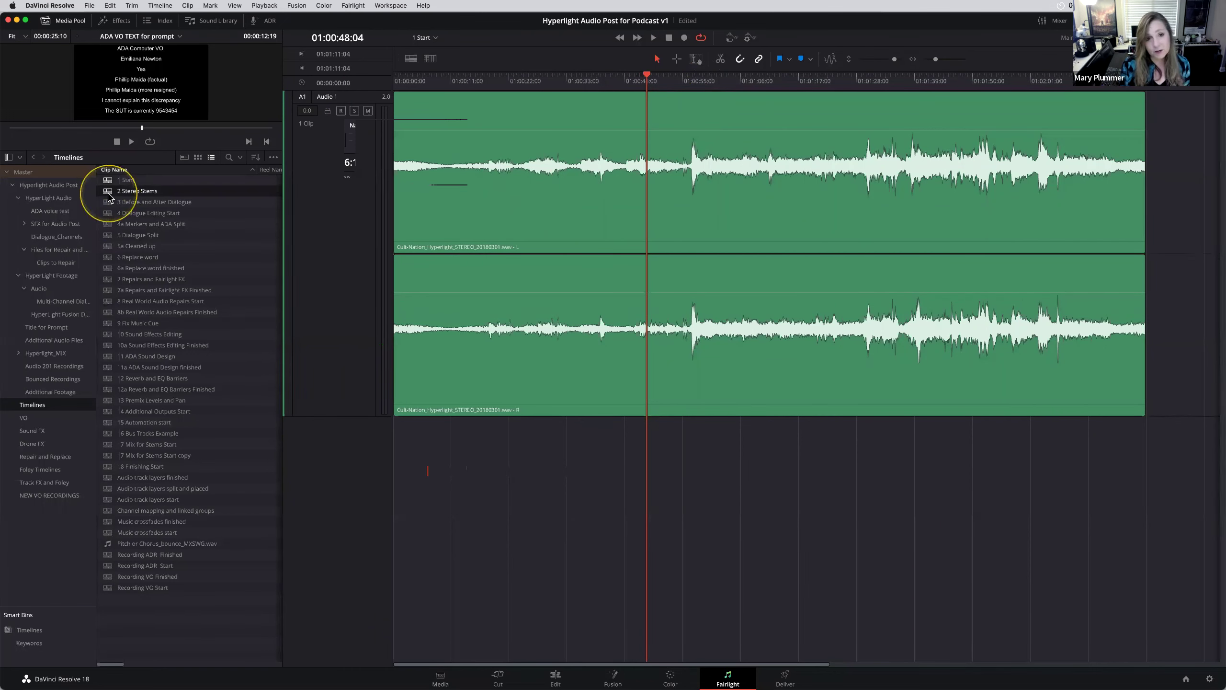
pyautogui.doubleClick(109, 192)
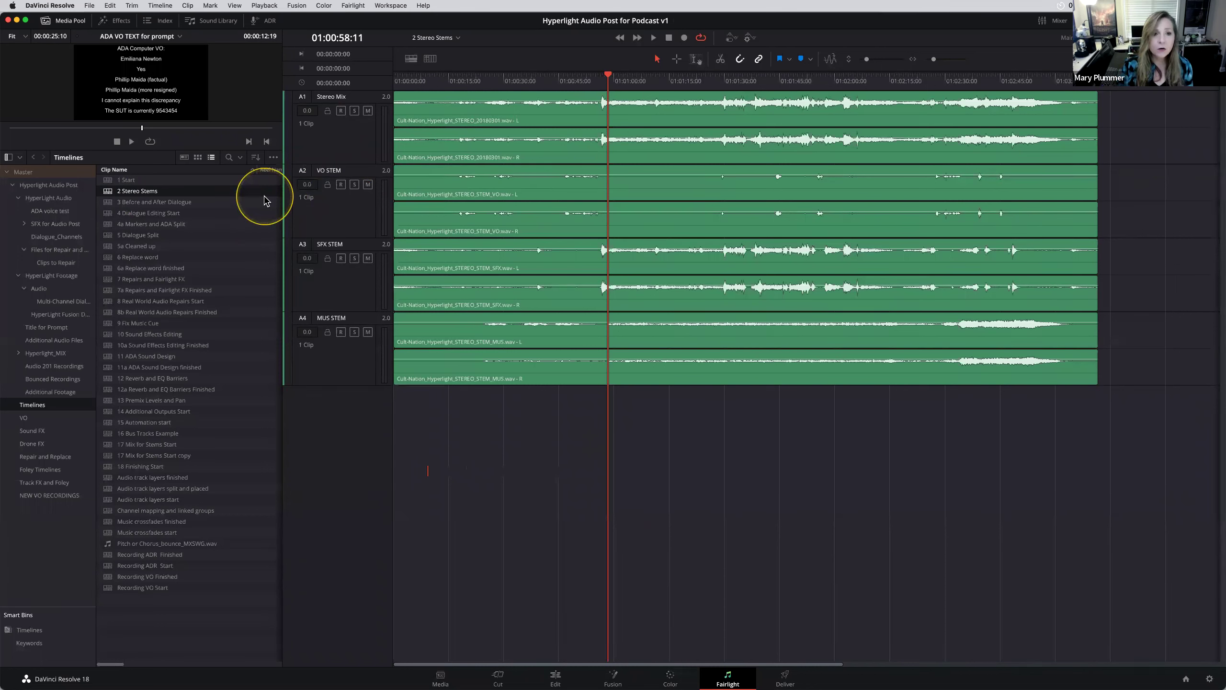
# Solo the VO, SFX and music stem tracks and mute the Stereo Mix track.
pyautogui.click(368, 111)
pyautogui.click(367, 111)
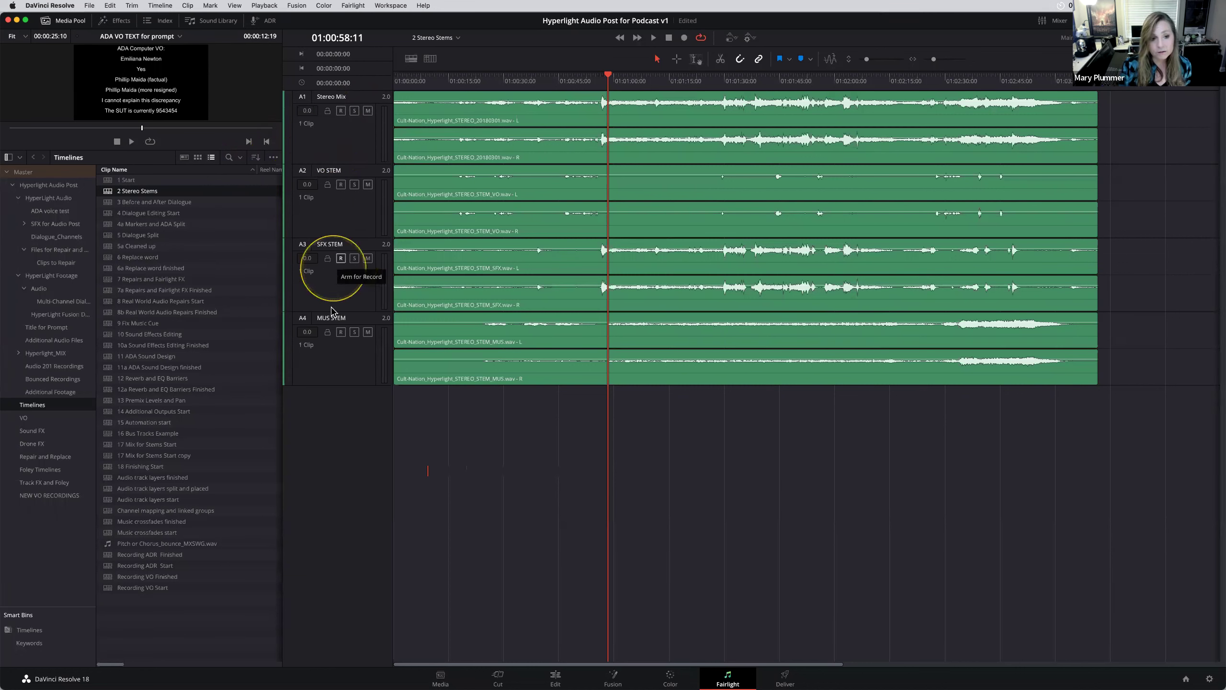
pyautogui.click(355, 332)
pyautogui.click(355, 184)
pyautogui.click(355, 258)
pyautogui.click(368, 111)
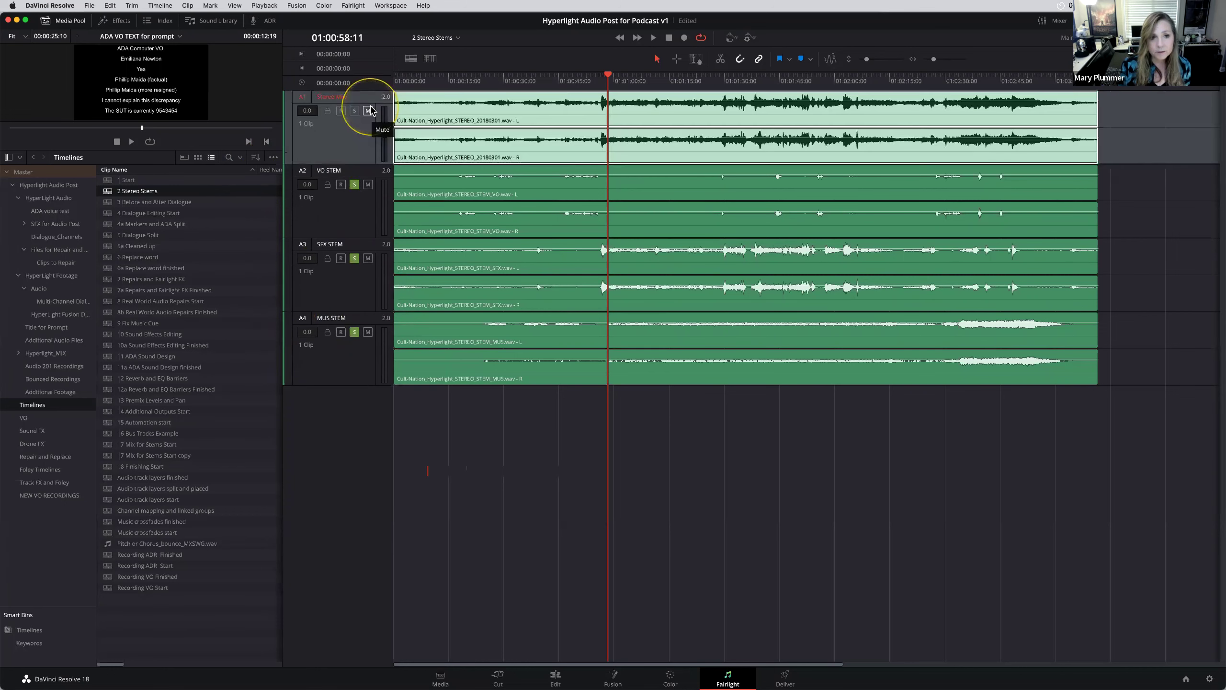
# Play the stems while toggling the solo of the SFX and music stem tracks.
pyautogui.press('space')
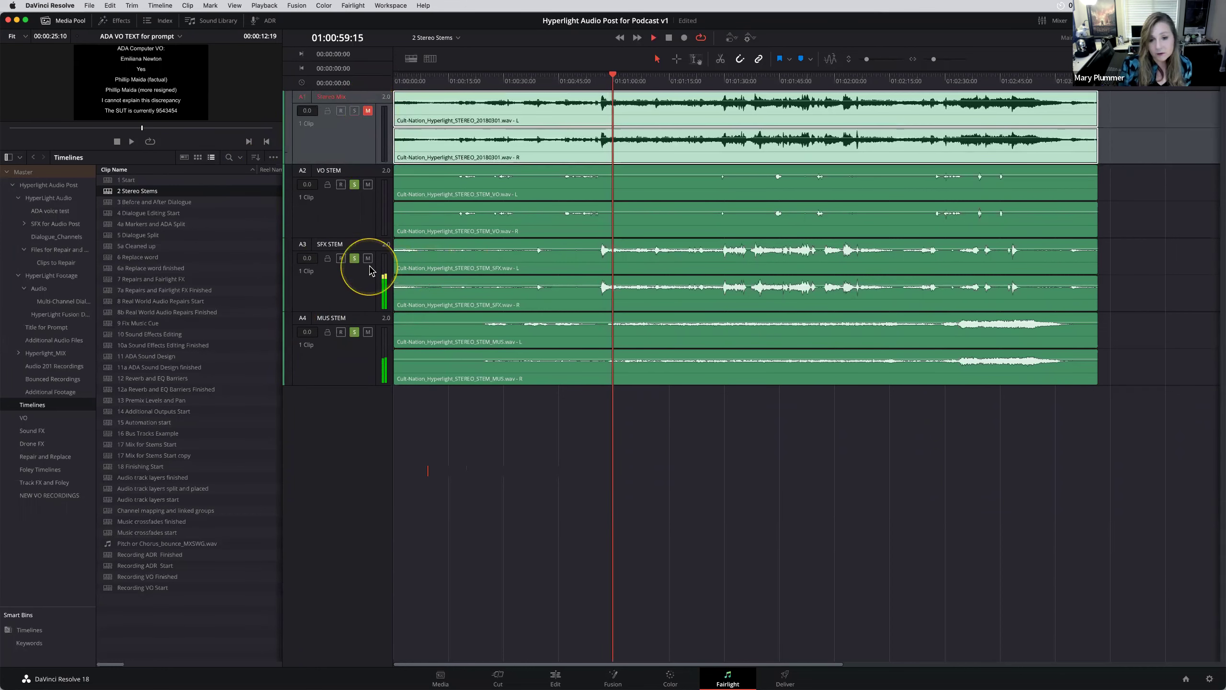
pyautogui.click(355, 257)
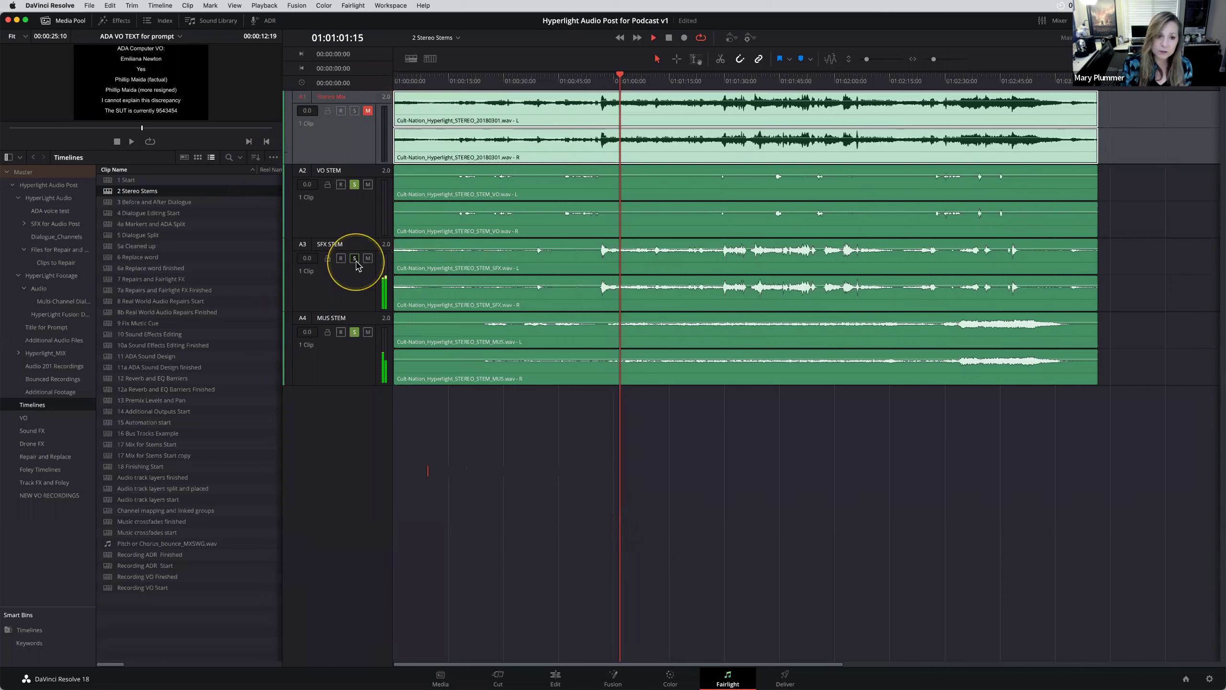
pyautogui.click(354, 258)
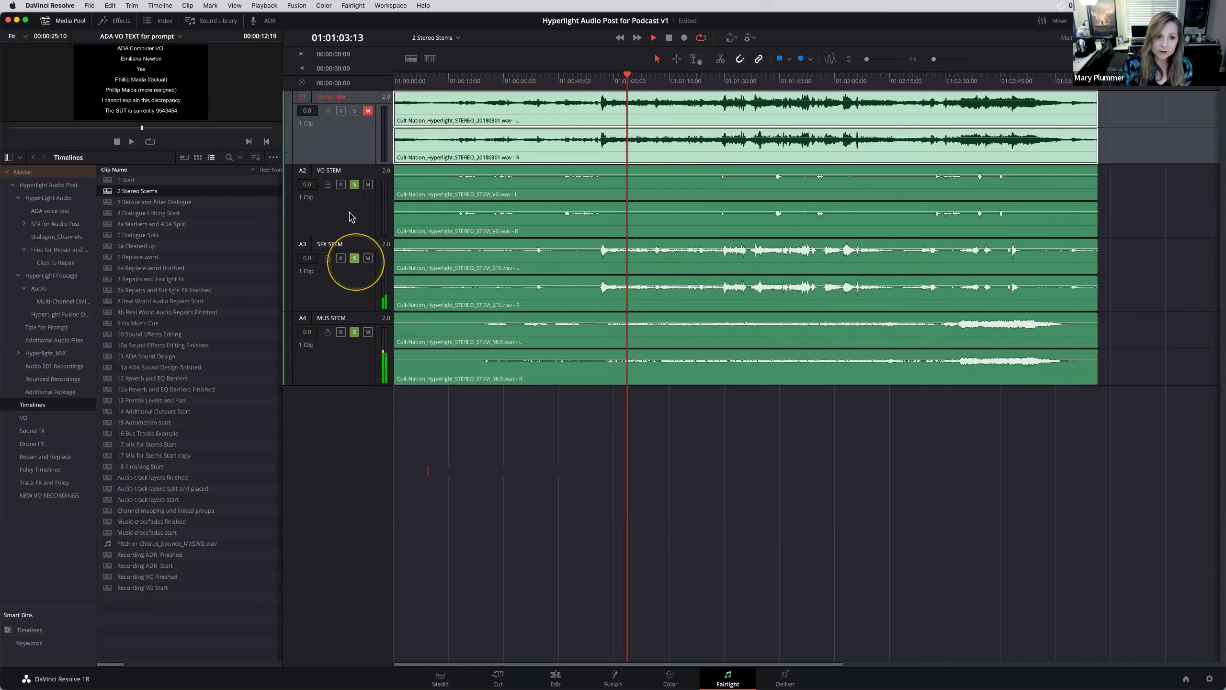
pyautogui.click(355, 332)
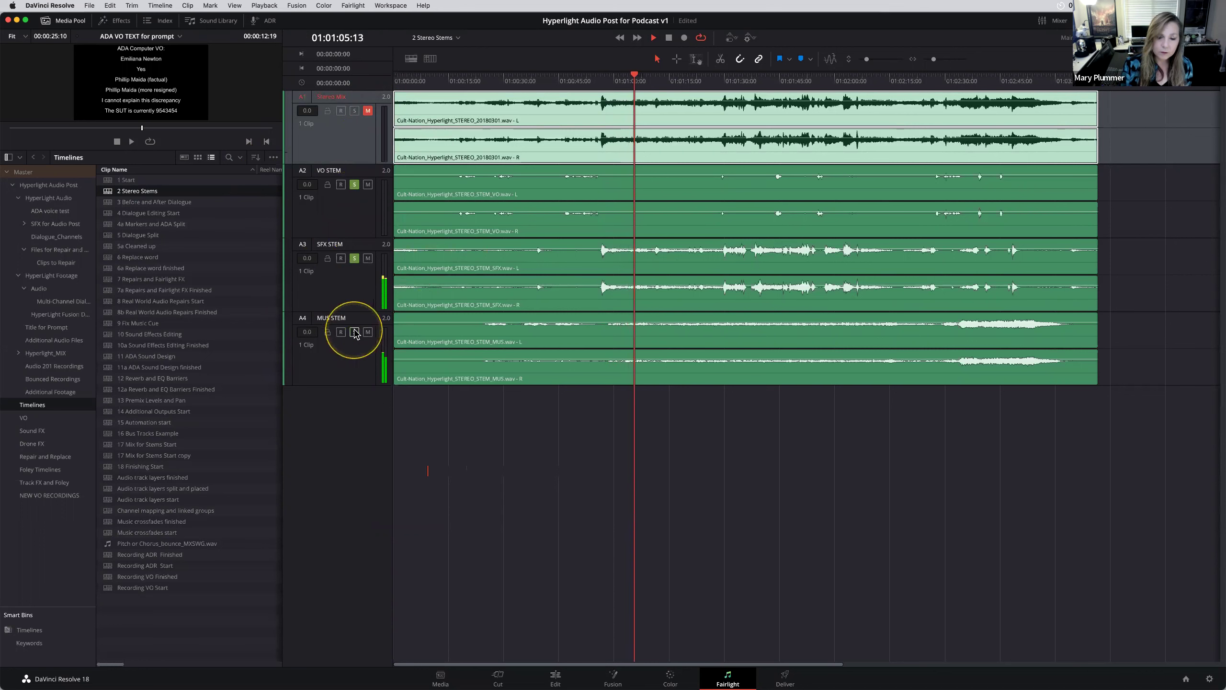
pyautogui.press('space')
# Clear the solo on the VO, SFX and music stem tracks and select the SFX stem track.
pyautogui.click(354, 258)
pyautogui.click(354, 185)
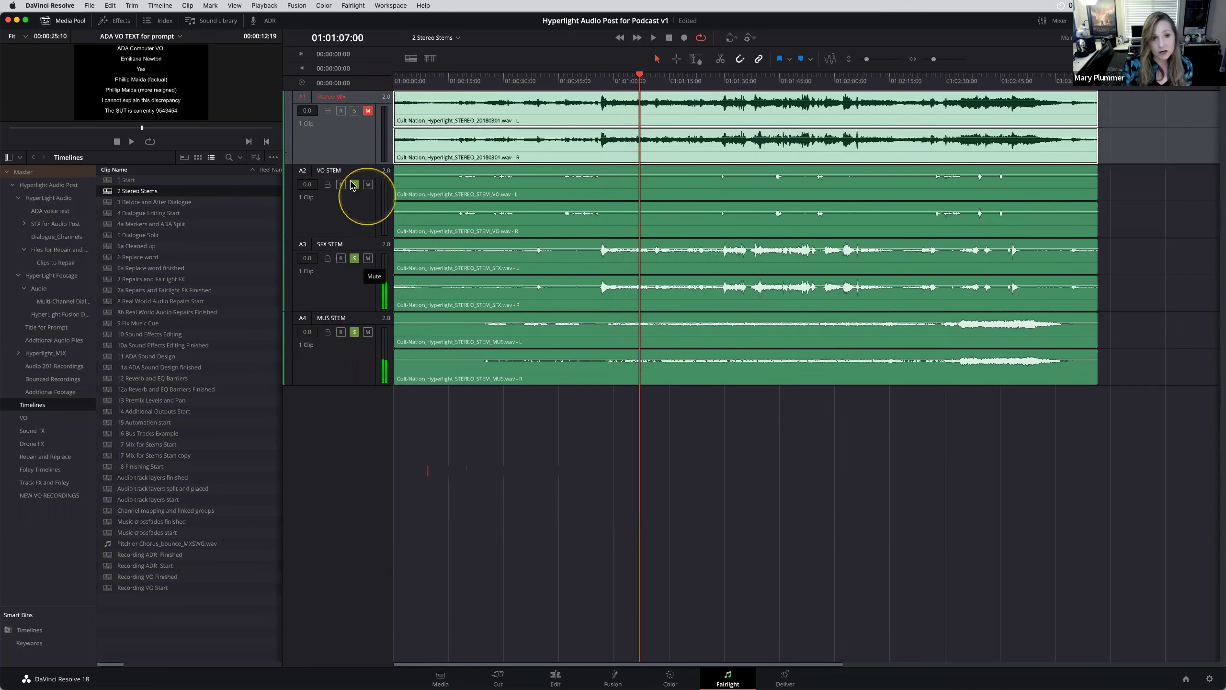
pyautogui.click(344, 357)
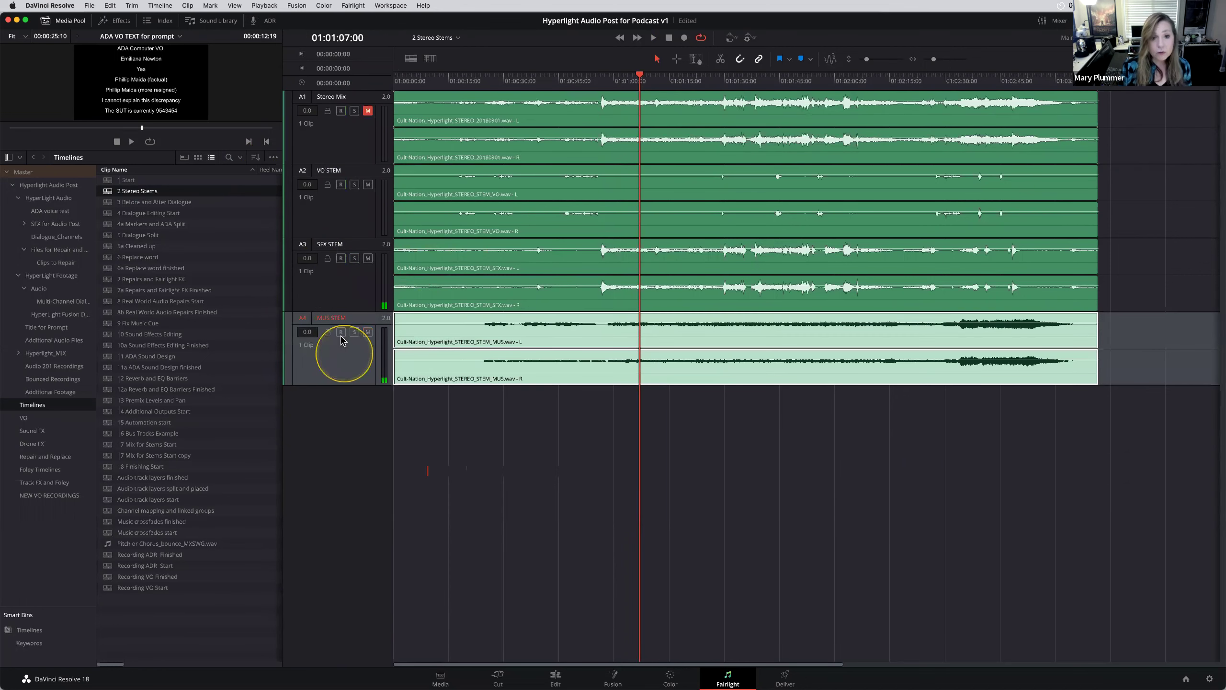
pyautogui.click(340, 285)
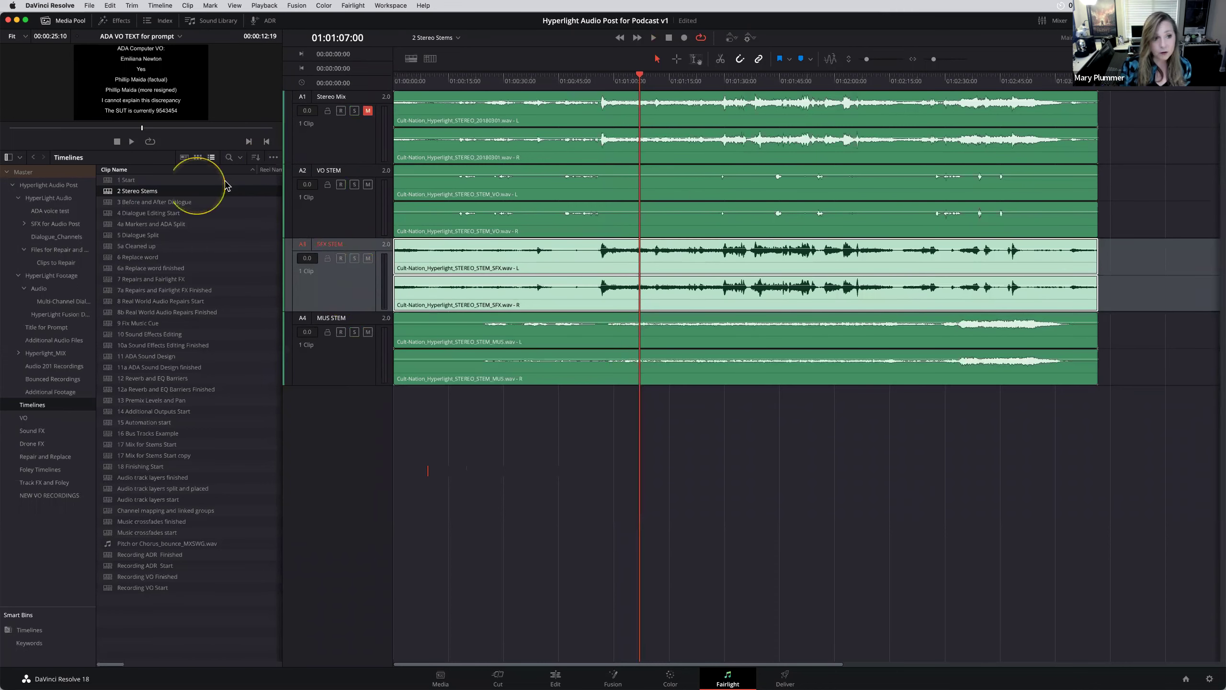
# Open the "4 Dialogue Editing Start" and "4a Markers and ADA Split" timelines in turn, and park the playhead around 18 seconds.
pyautogui.click(108, 213)
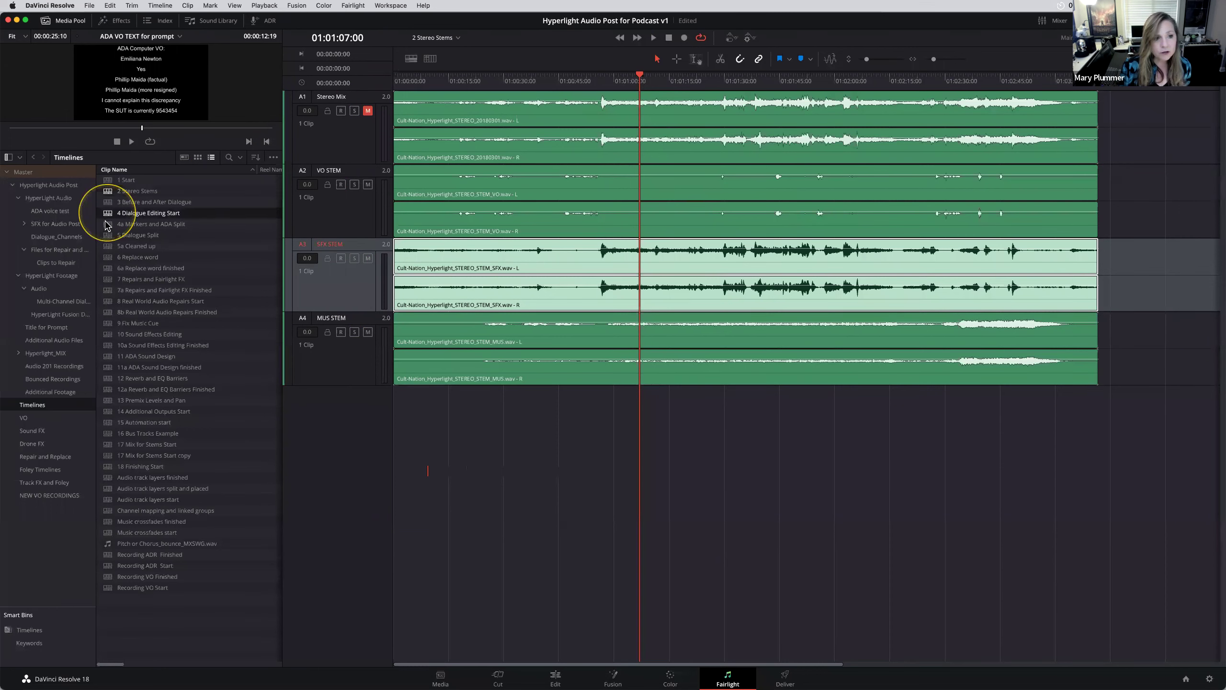
pyautogui.doubleClick(109, 225)
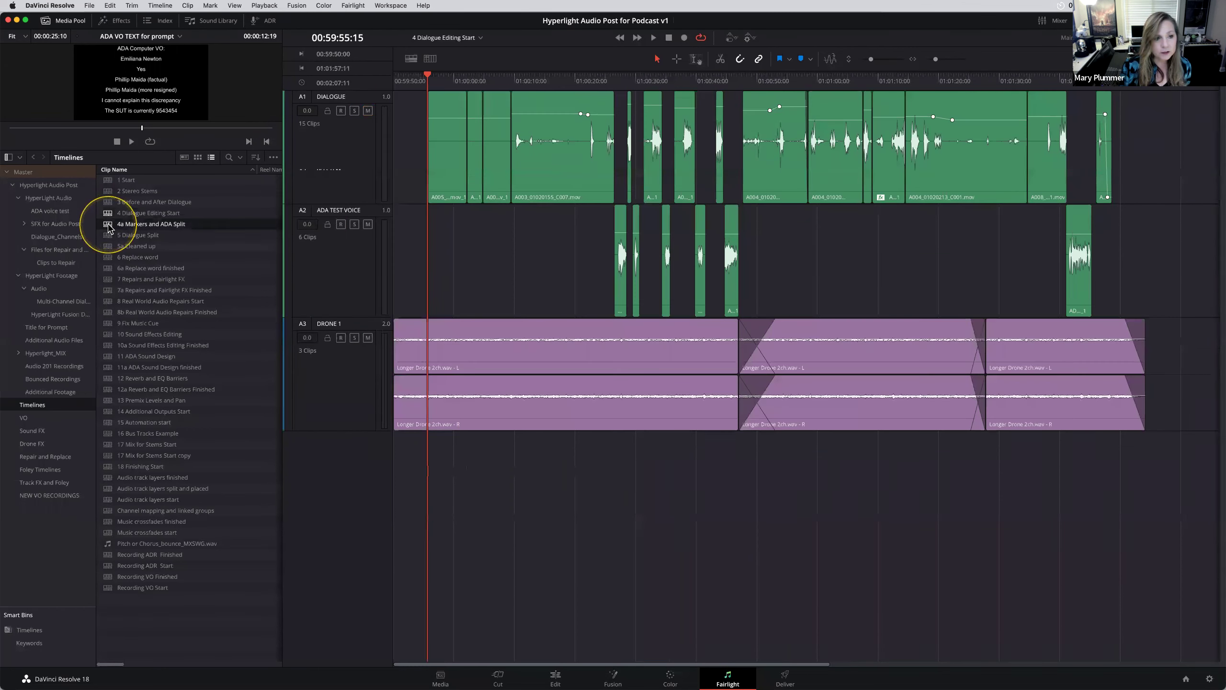
pyautogui.moveTo(448, 77); pyautogui.dragTo(462, 90)
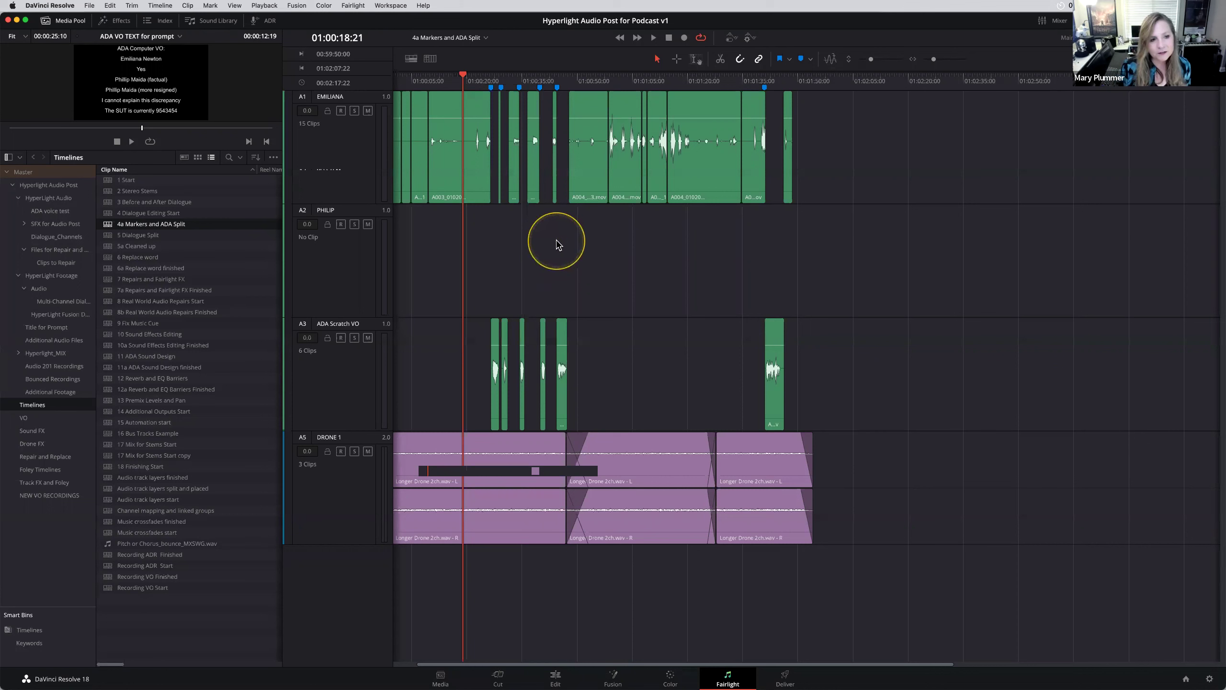
# Open the "5 Dialogue Split" timeline and park the playhead around 22 seconds, before the last lines of the A2 dialogue clip.
pyautogui.click(107, 236)
pyautogui.doubleClick(106, 237)
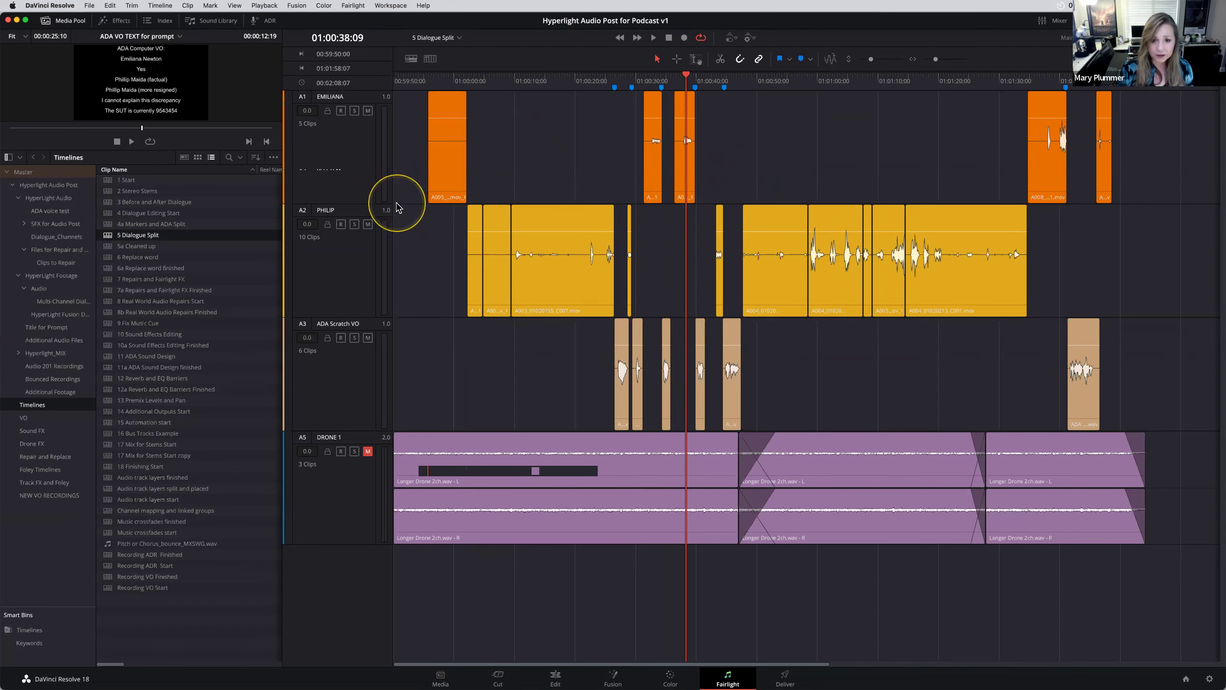
pyautogui.press('super+minus')
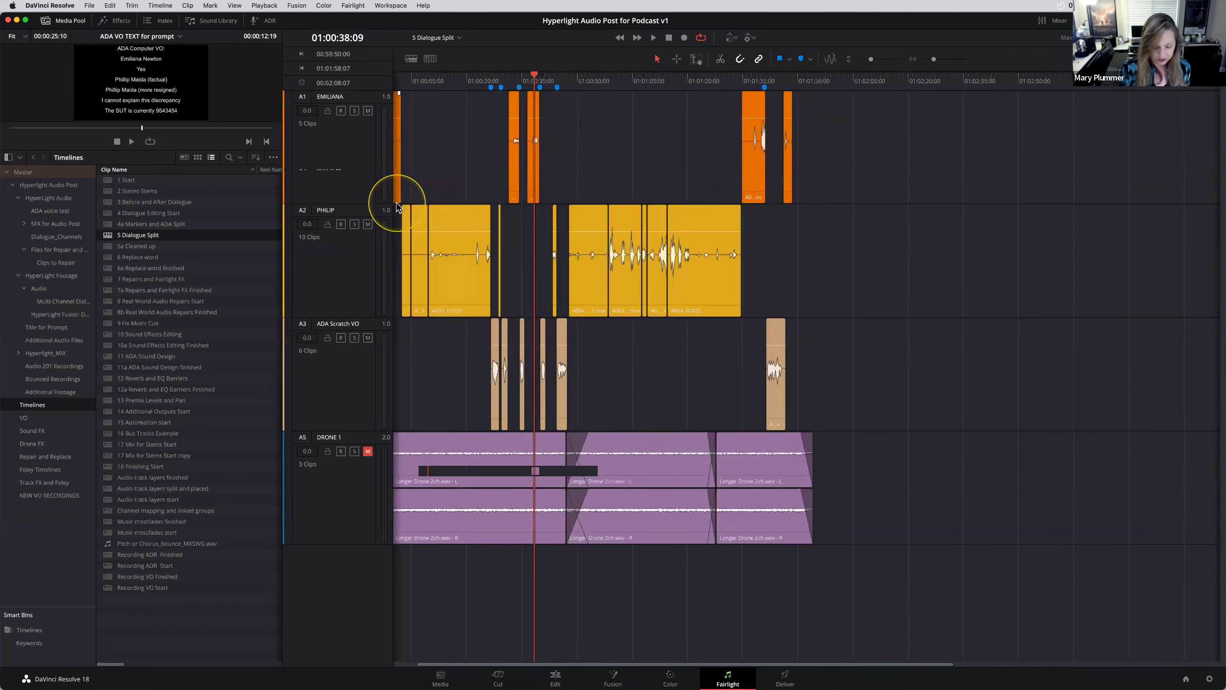
pyautogui.press('super+equal')
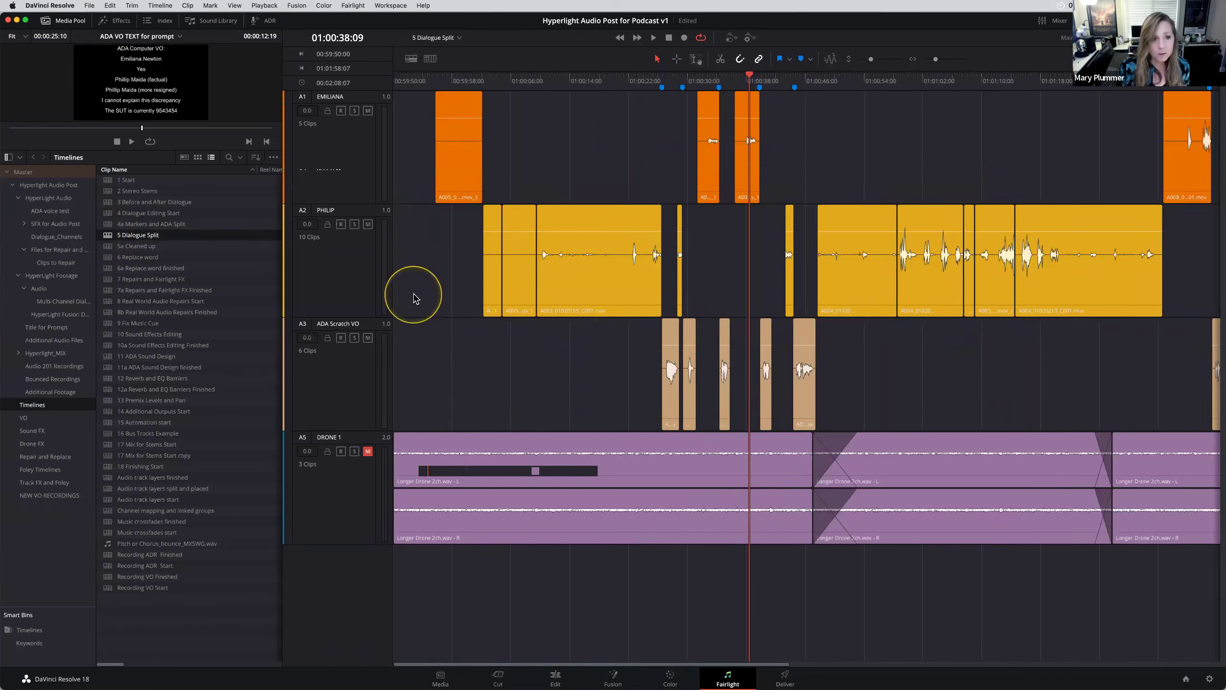
pyautogui.click(632, 81)
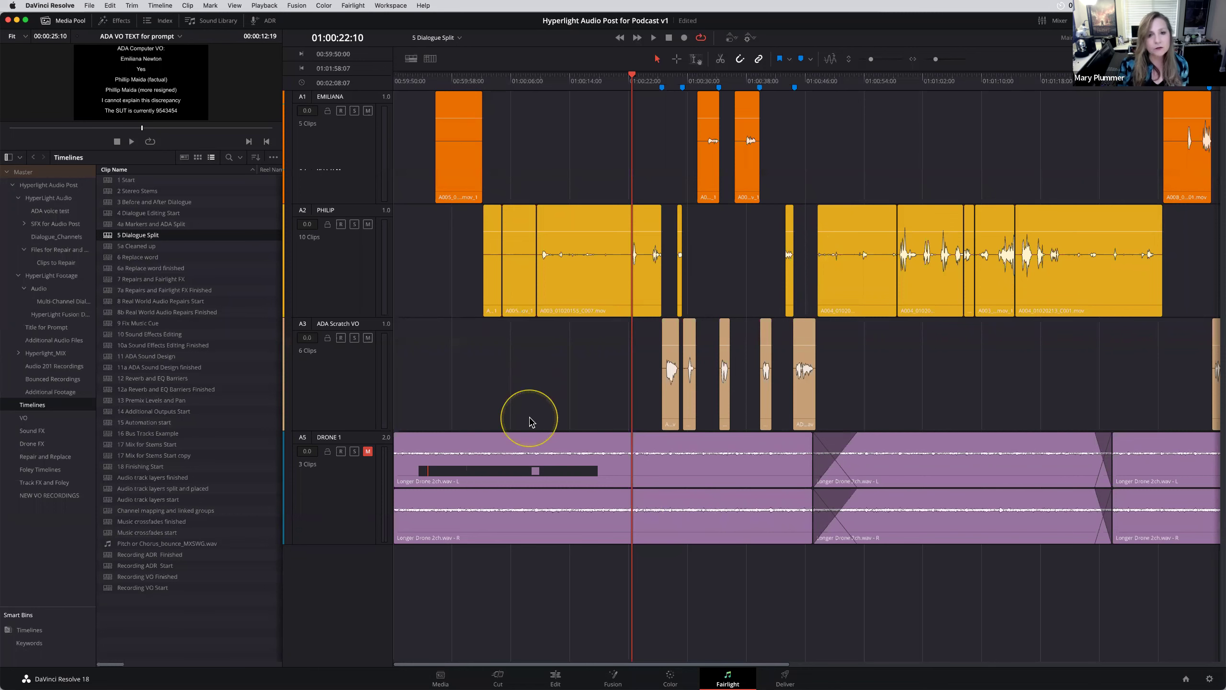
# Set the timeline scrolling to fixed playhead and play the dialogue with the playhead shifted nearer the middle of the timeline view.
pyautogui.press('super+equal')
pyautogui.press('super+equal')
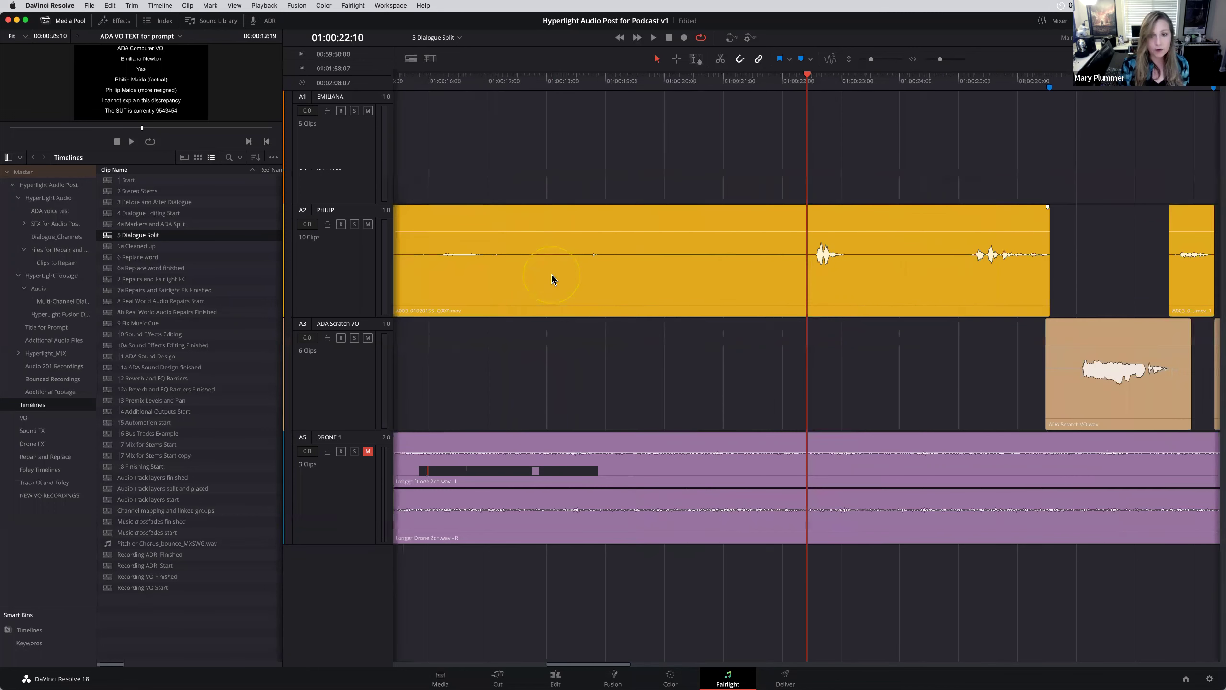
pyautogui.press('super+minus')
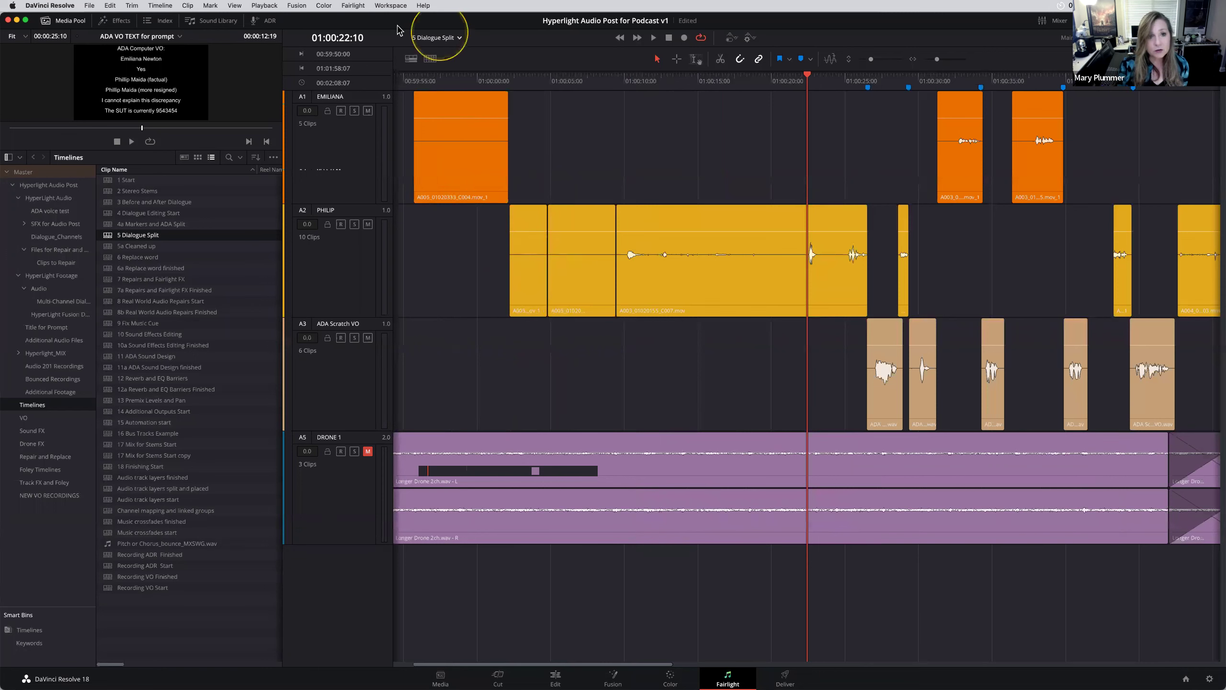
pyautogui.click(411, 59)
pyautogui.click(366, 174)
pyautogui.press('space')
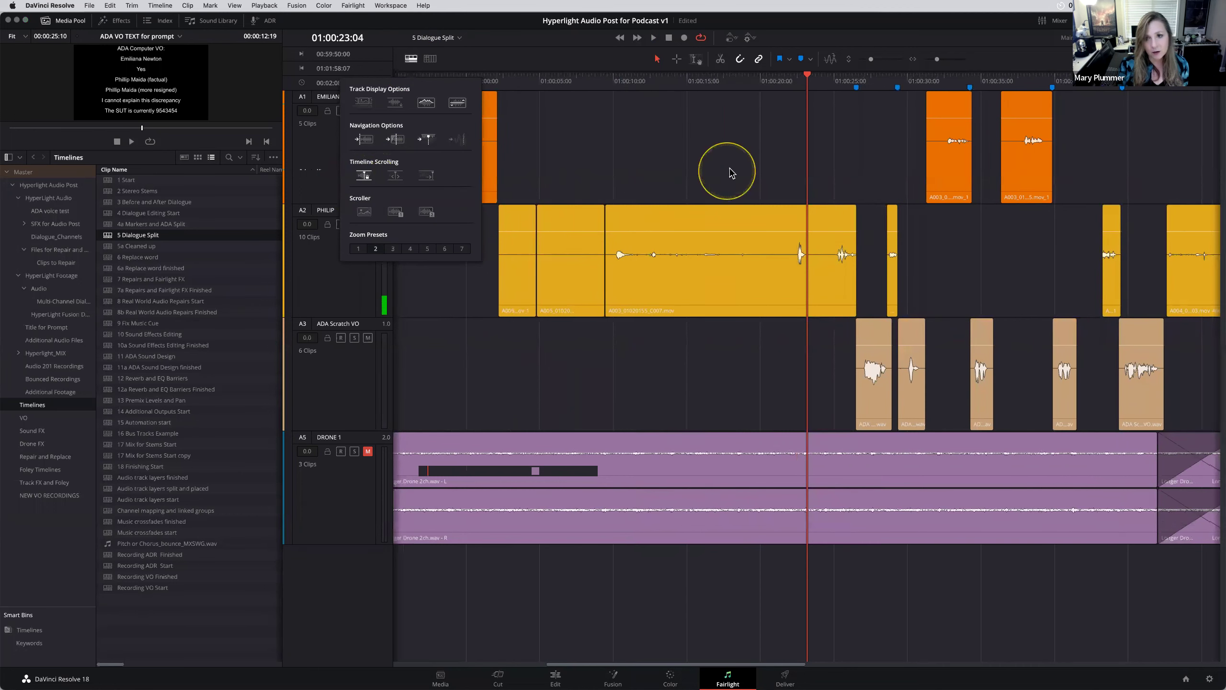
pyautogui.moveTo(809, 88); pyautogui.dragTo(567, 79)
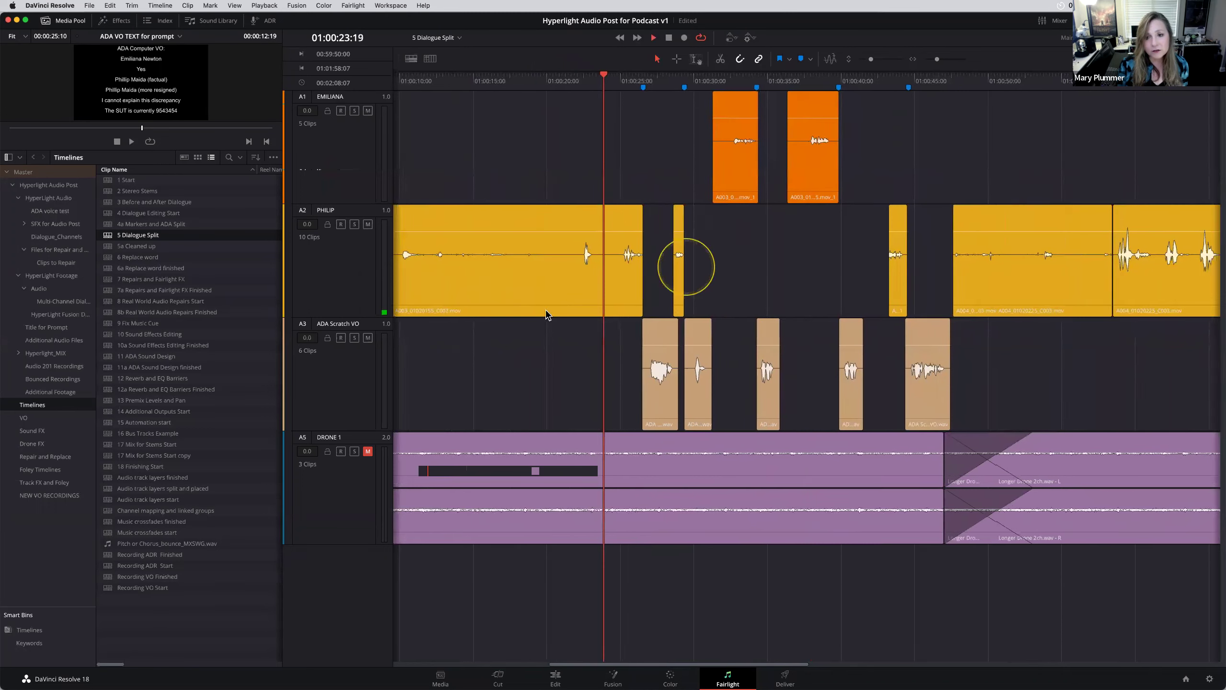
pyautogui.press('space')
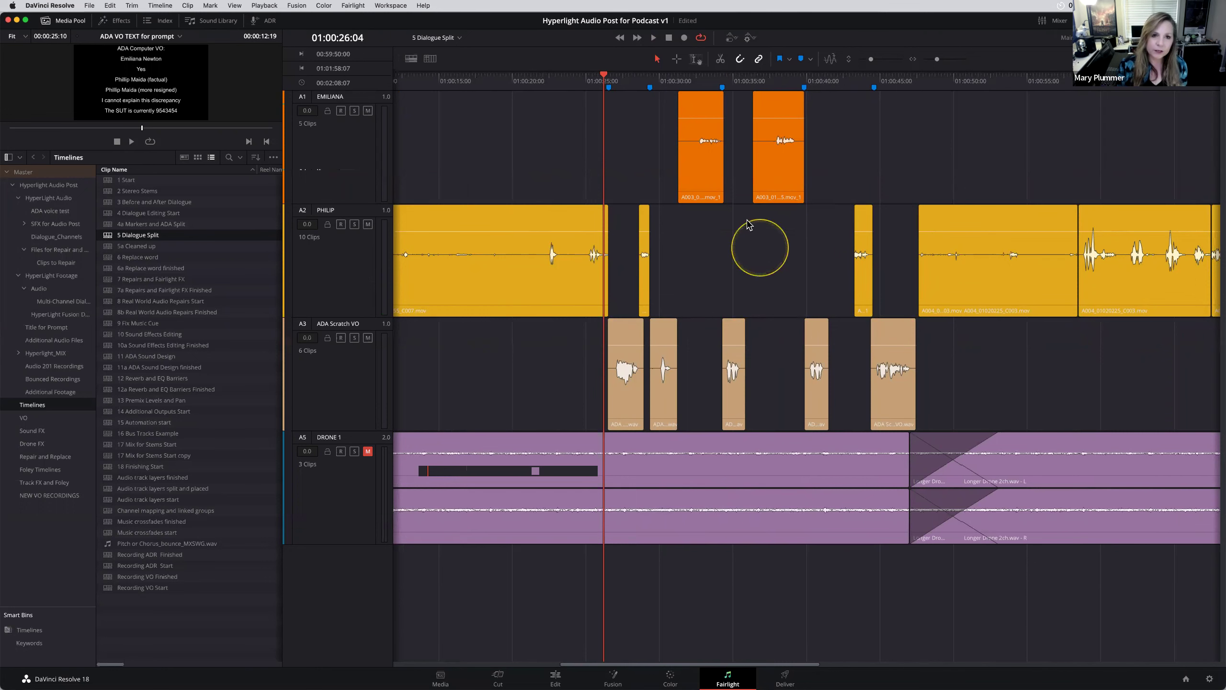
# Switch the timeline scrolling to page mode, test it with playback, and park the playhead at about 31 seconds on the second A1 clip.
pyautogui.click(411, 58)
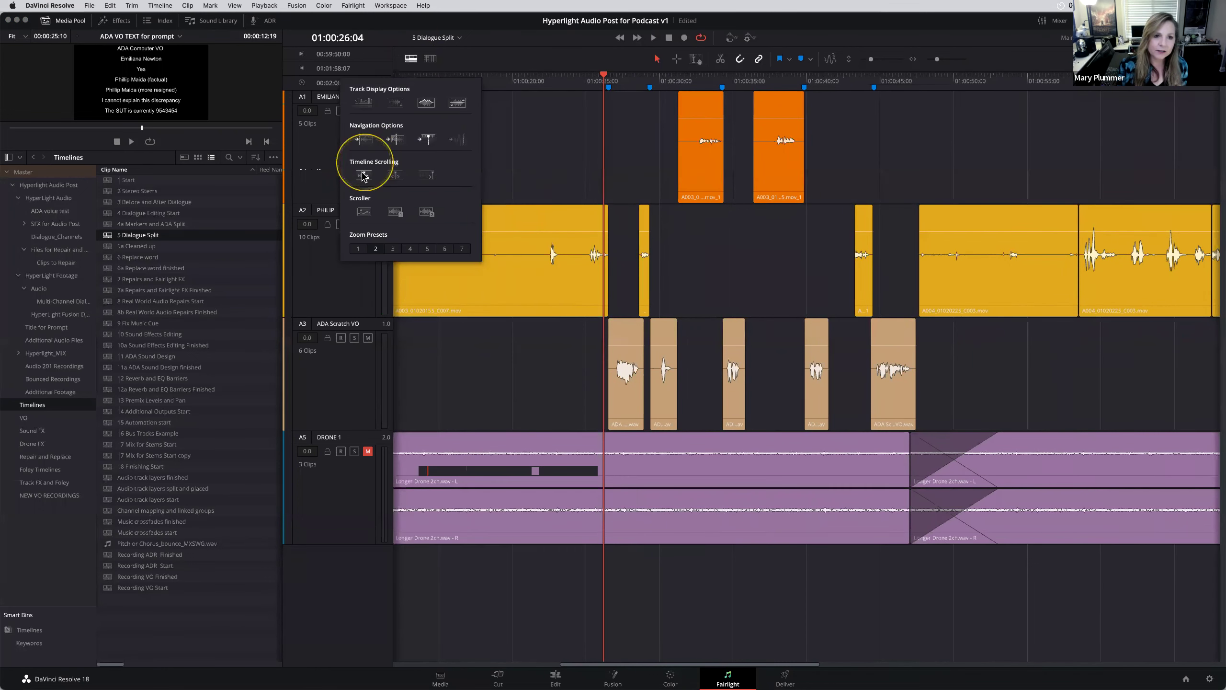
pyautogui.click(394, 175)
pyautogui.click(1029, 81)
pyautogui.press('space')
pyautogui.press('space')
pyautogui.click(511, 79)
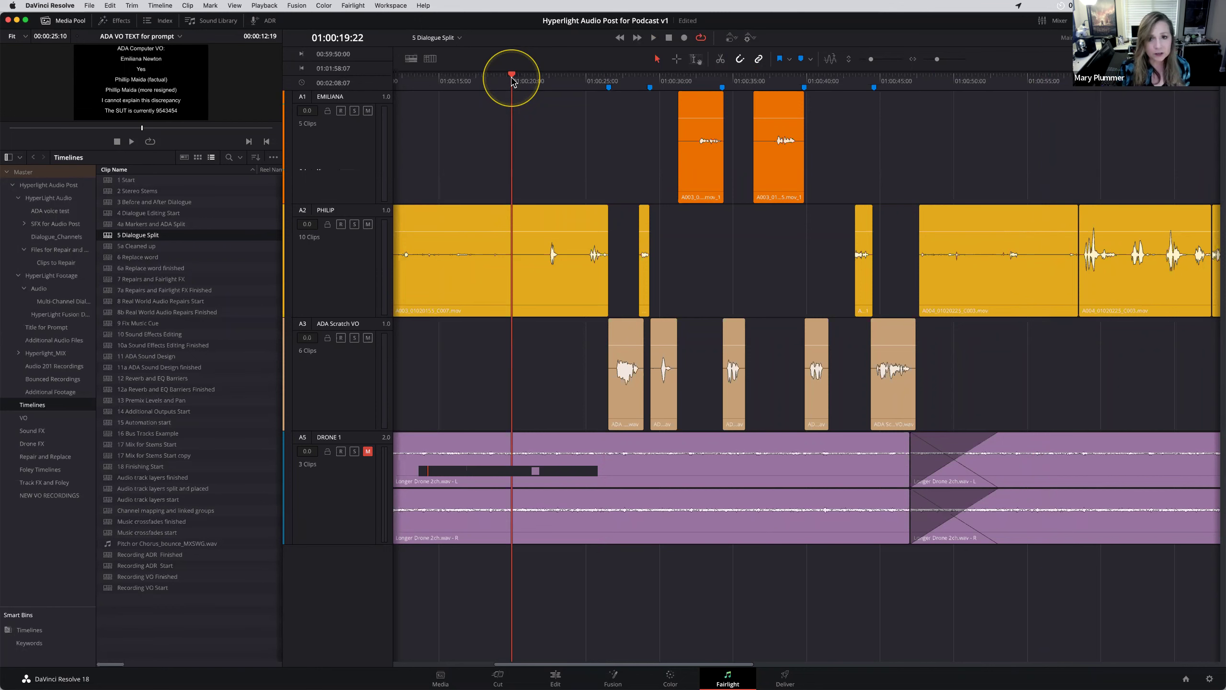
pyautogui.press('super+minus')
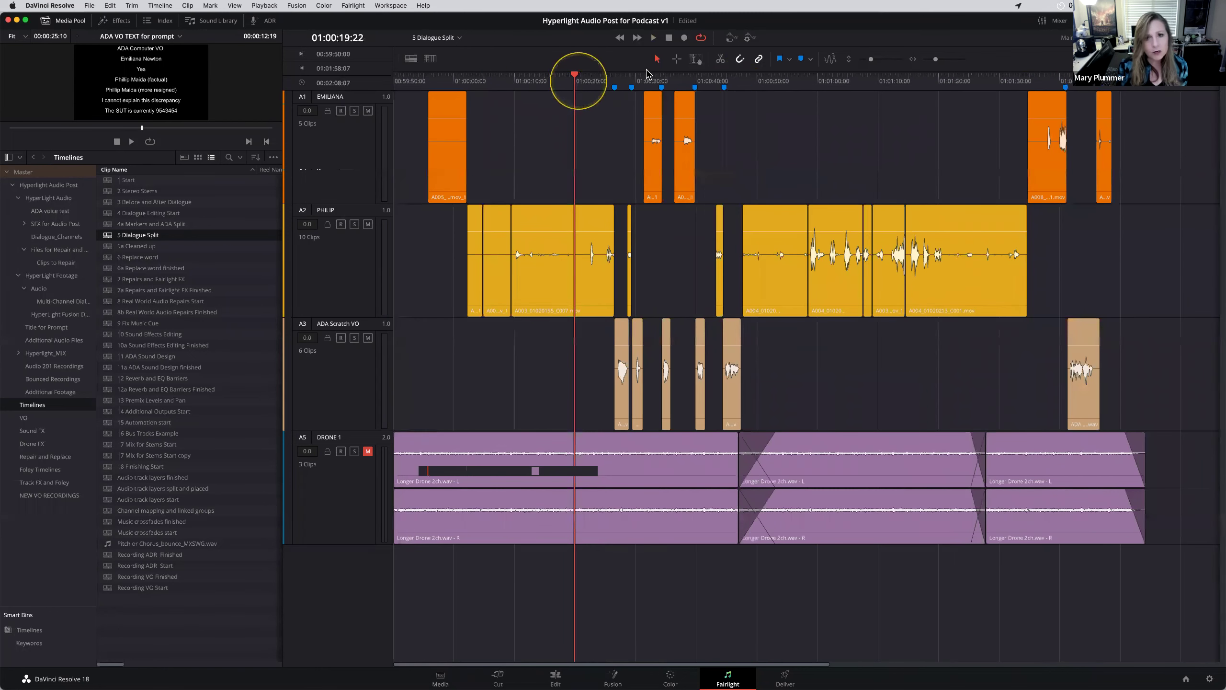
pyautogui.click(646, 77)
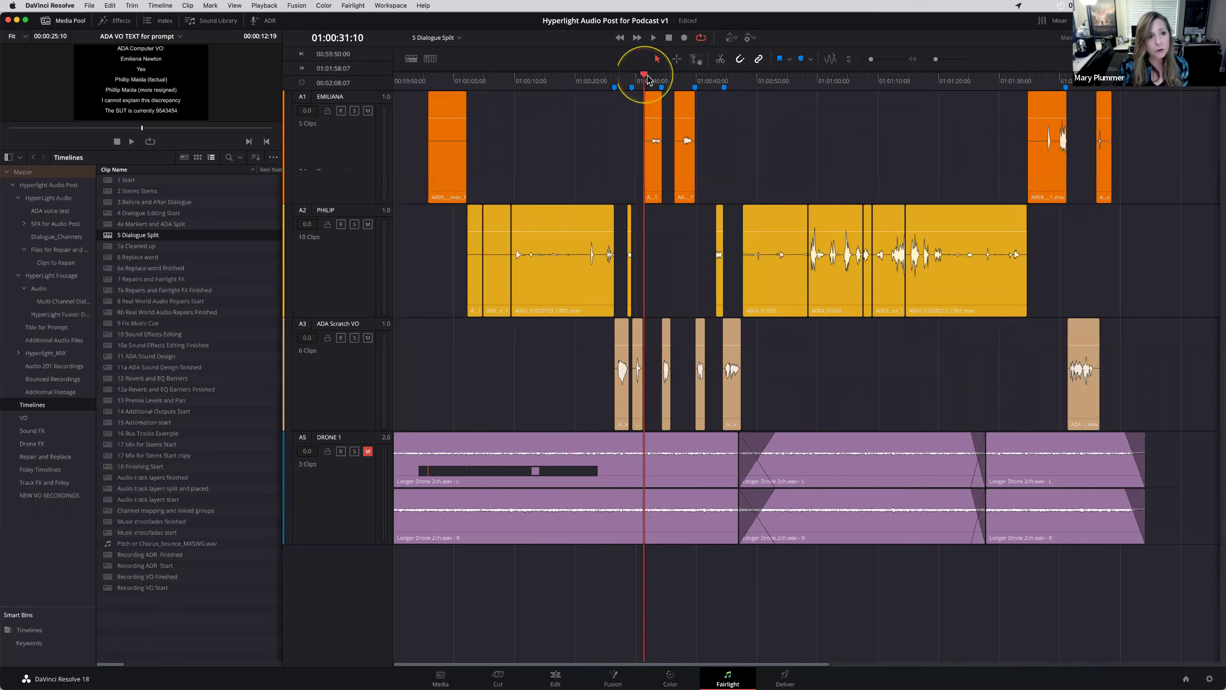
# Hide the Media Pool and show the Mixer, widened to fit all four track strips.
pyautogui.click(67, 20)
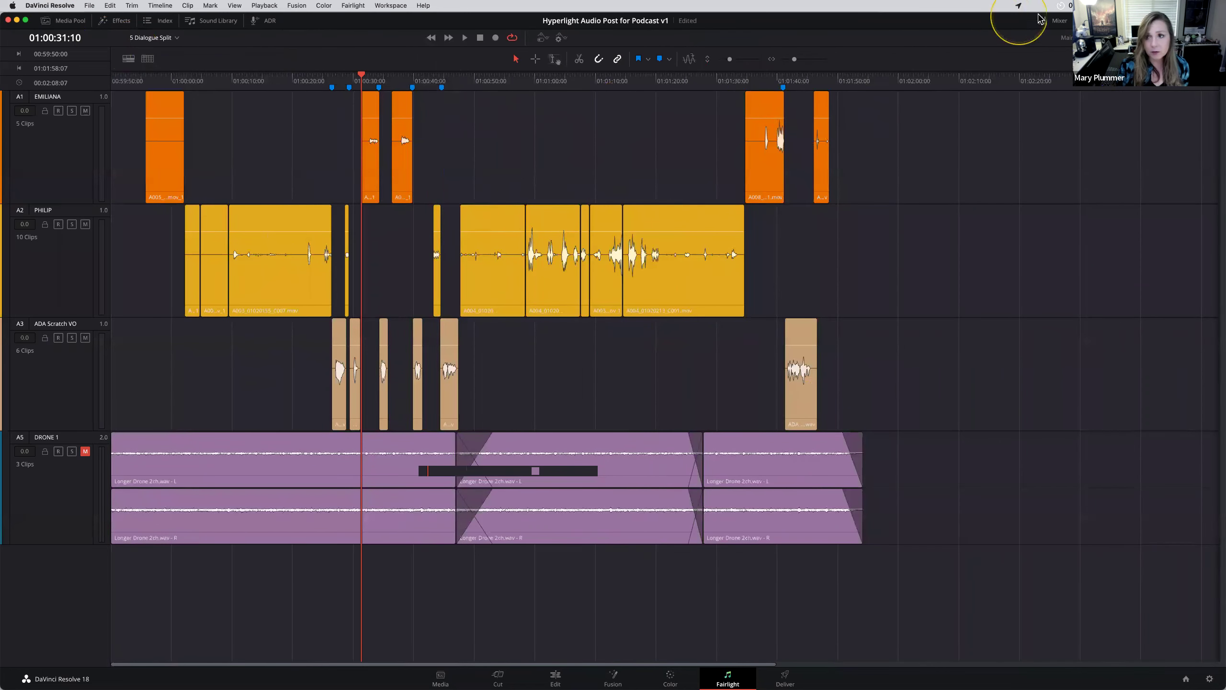
pyautogui.click(1058, 21)
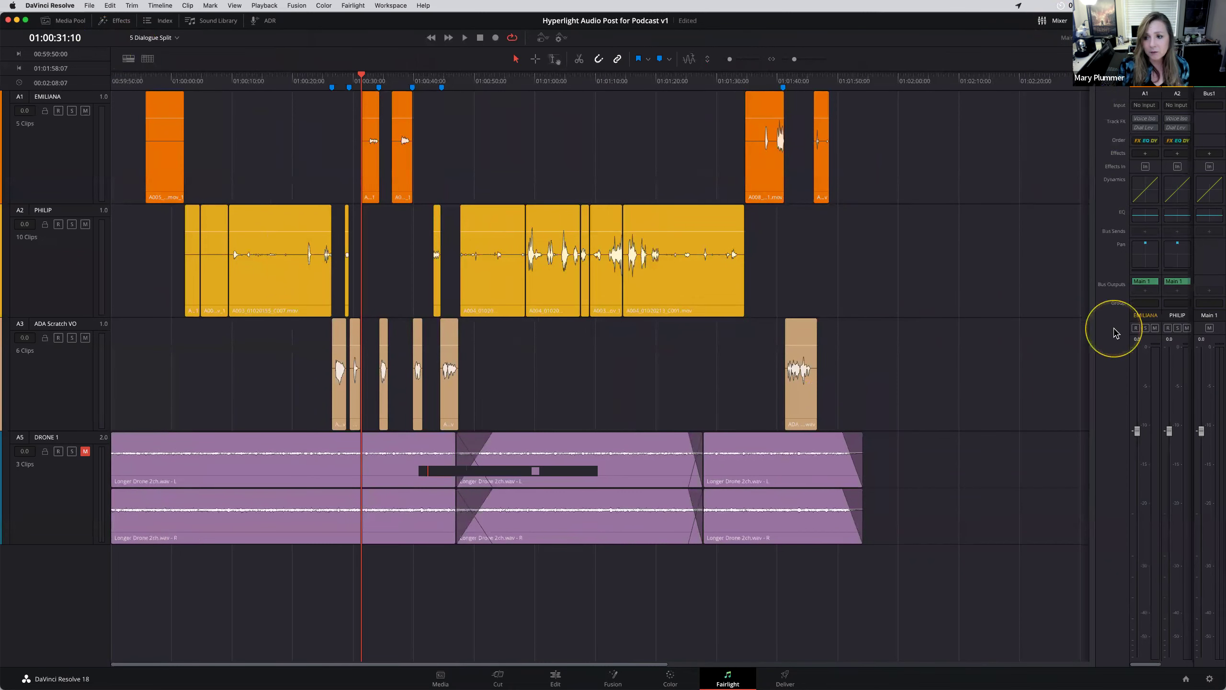
pyautogui.moveTo(1006, 340); pyautogui.dragTo(982, 341)
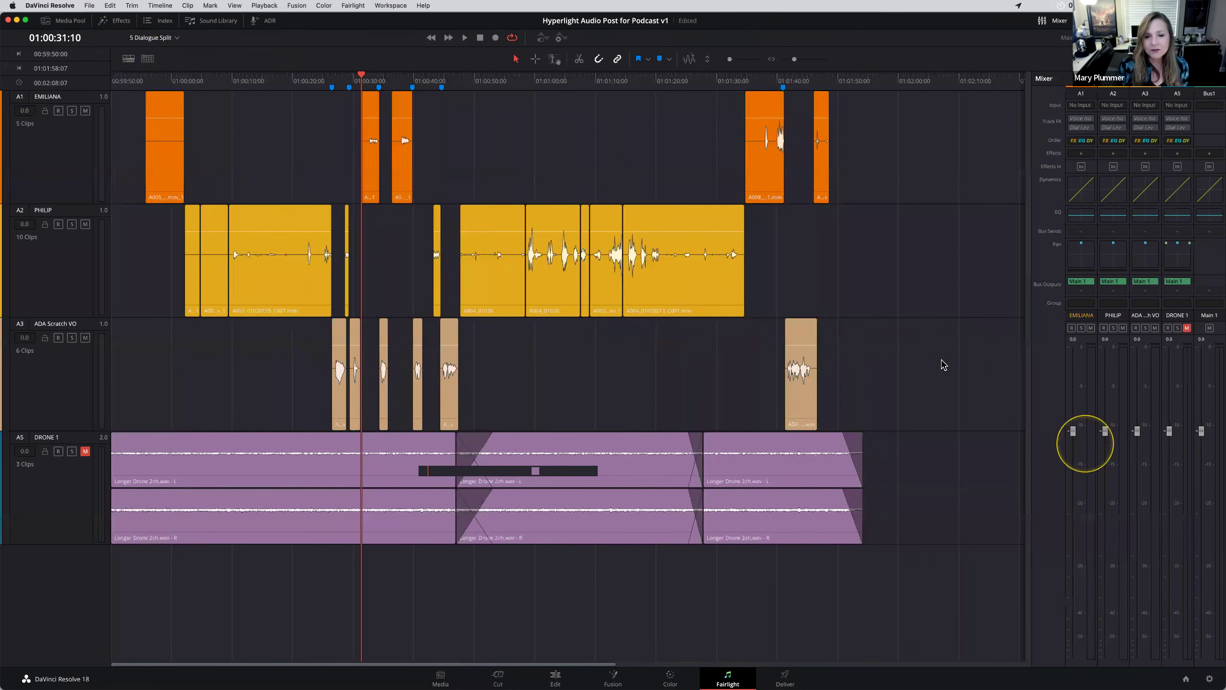
# Select the A1 dialogue track and play its second clip.
pyautogui.click(46, 159)
pyautogui.click(1168, 421)
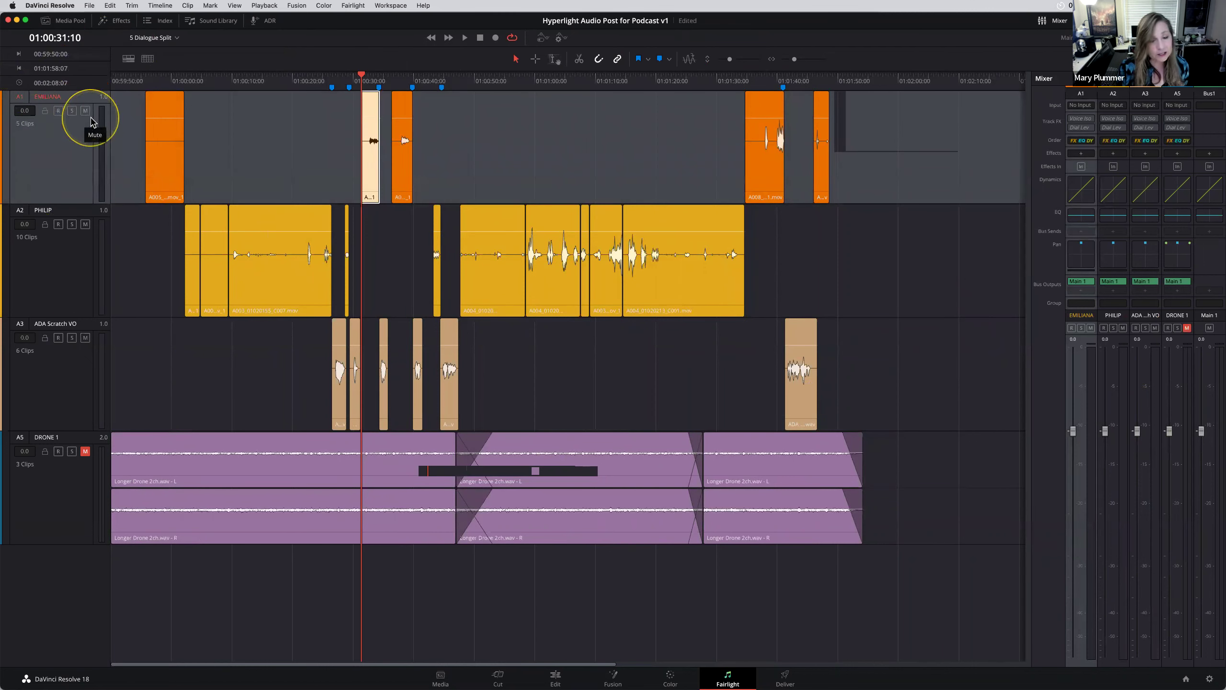
pyautogui.press('space')
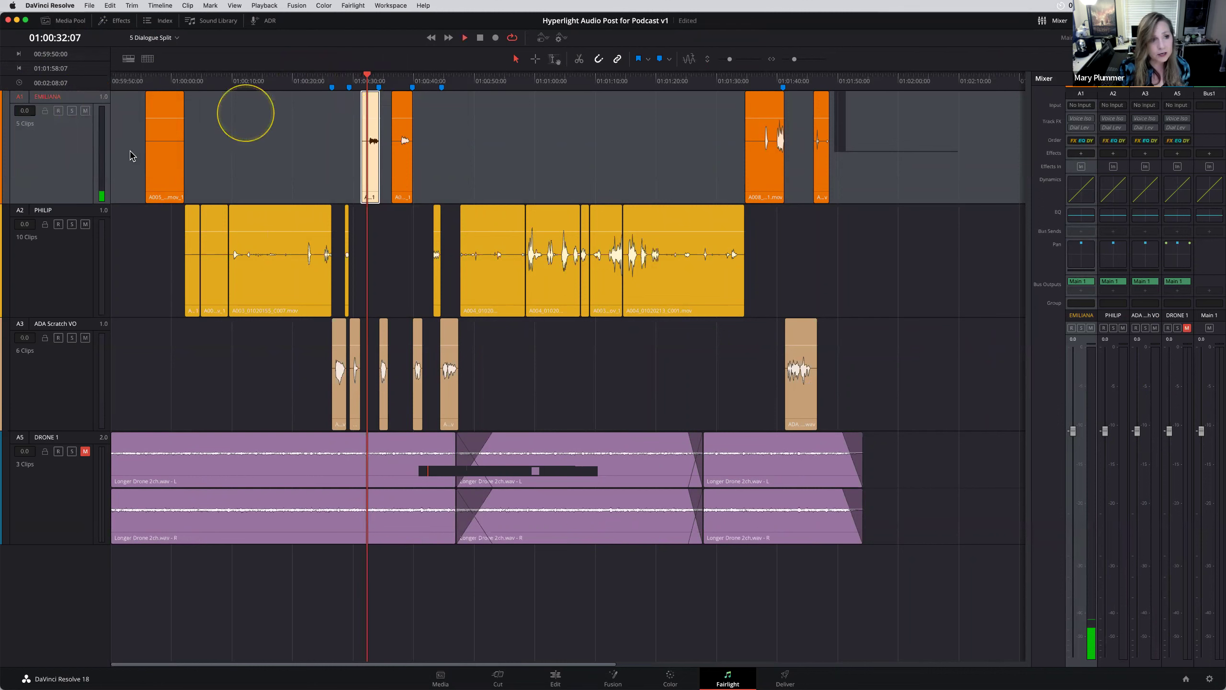
pyautogui.press('space')
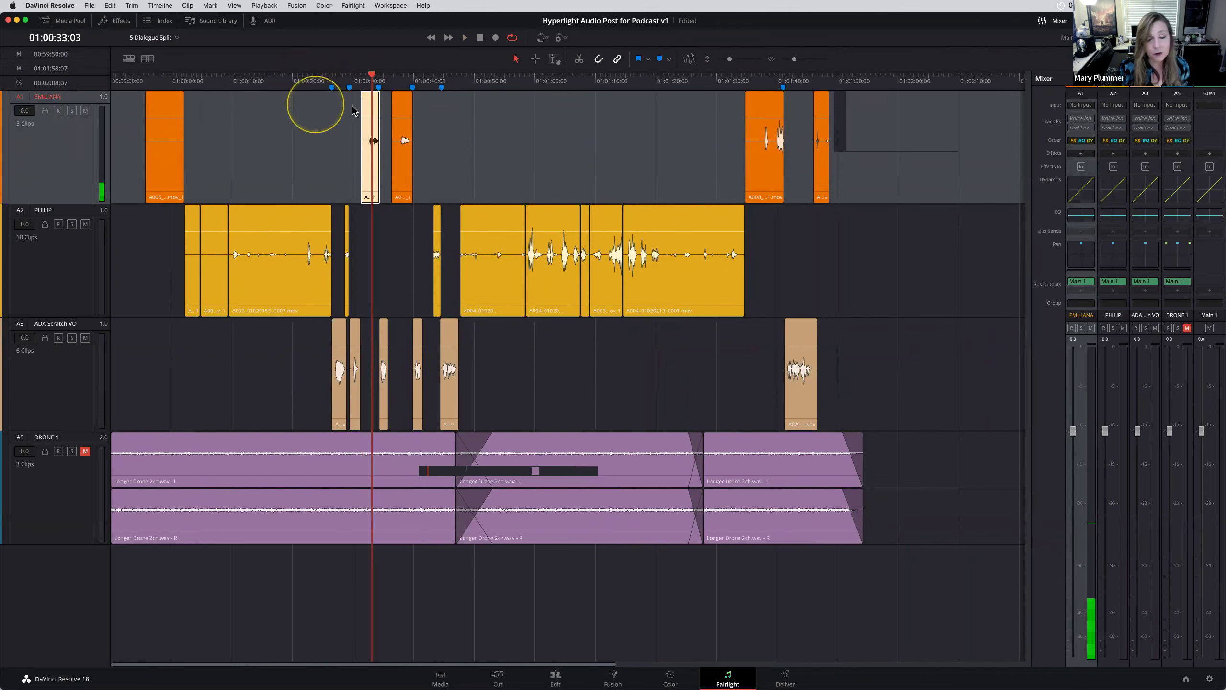
# Add a Meter effect to track A1 and place its window over the empty stretch of that track.
pyautogui.click(1081, 154)
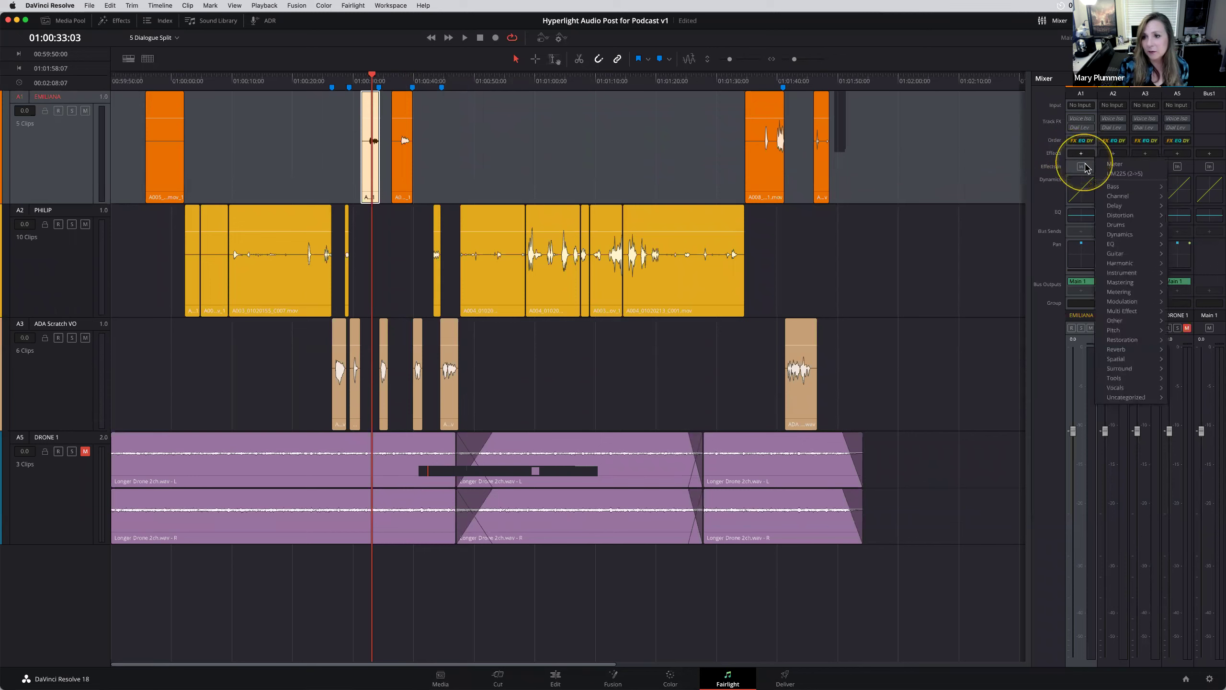
pyautogui.click(1111, 164)
pyautogui.moveTo(610, 293); pyautogui.dragTo(627, 67)
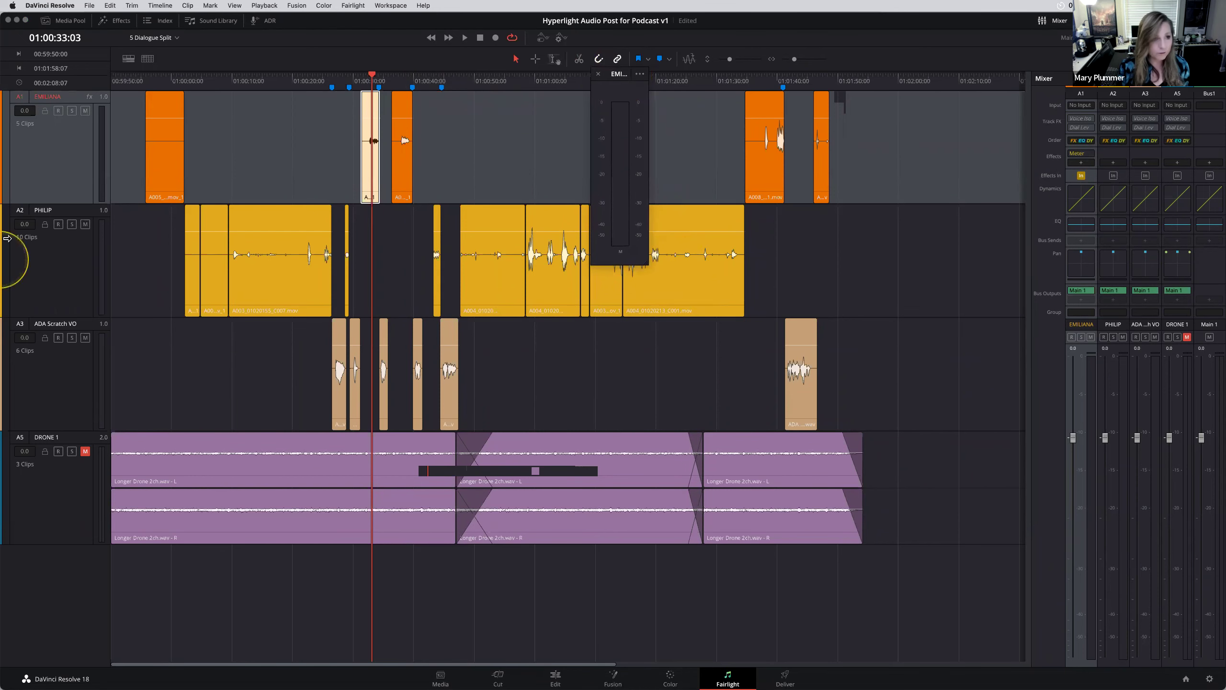
# Increase the height of track A1 and zoom the timeline in around its second clip.
pyautogui.moveTo(52, 208); pyautogui.dragTo(46, 254)
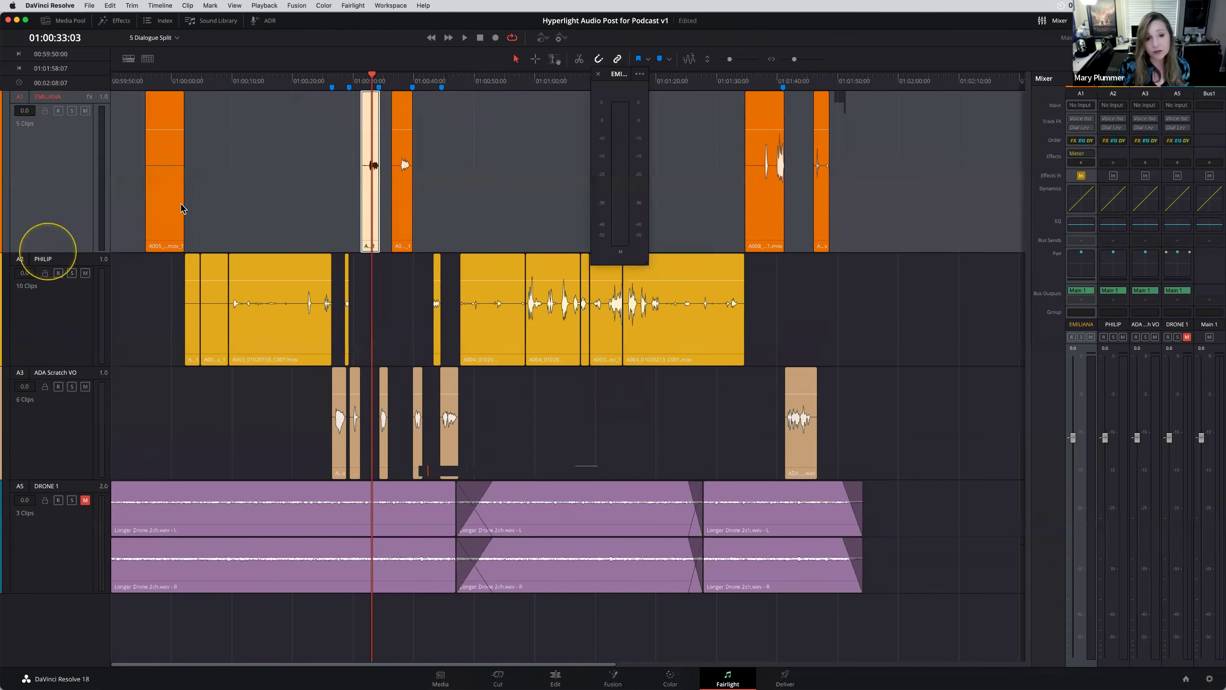
pyautogui.press('super+equal')
pyautogui.press('super+equal')
pyautogui.press('super+equal')
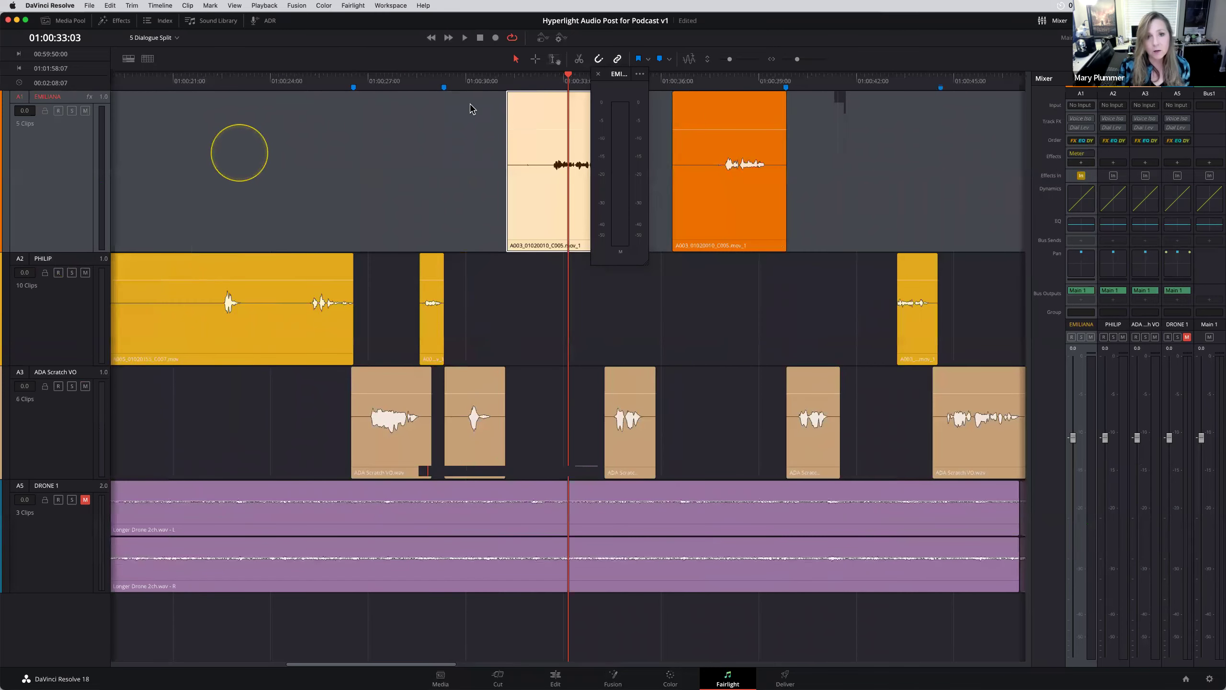
# Raise the clip levels of the second and third clips on track A1, checking each one at the playhead.
pyautogui.moveTo(561, 91)
pyautogui.mouseDown()
pyautogui.moveTo(566, 70)
pyautogui.moveTo(566, 80)
pyautogui.mouseUp()
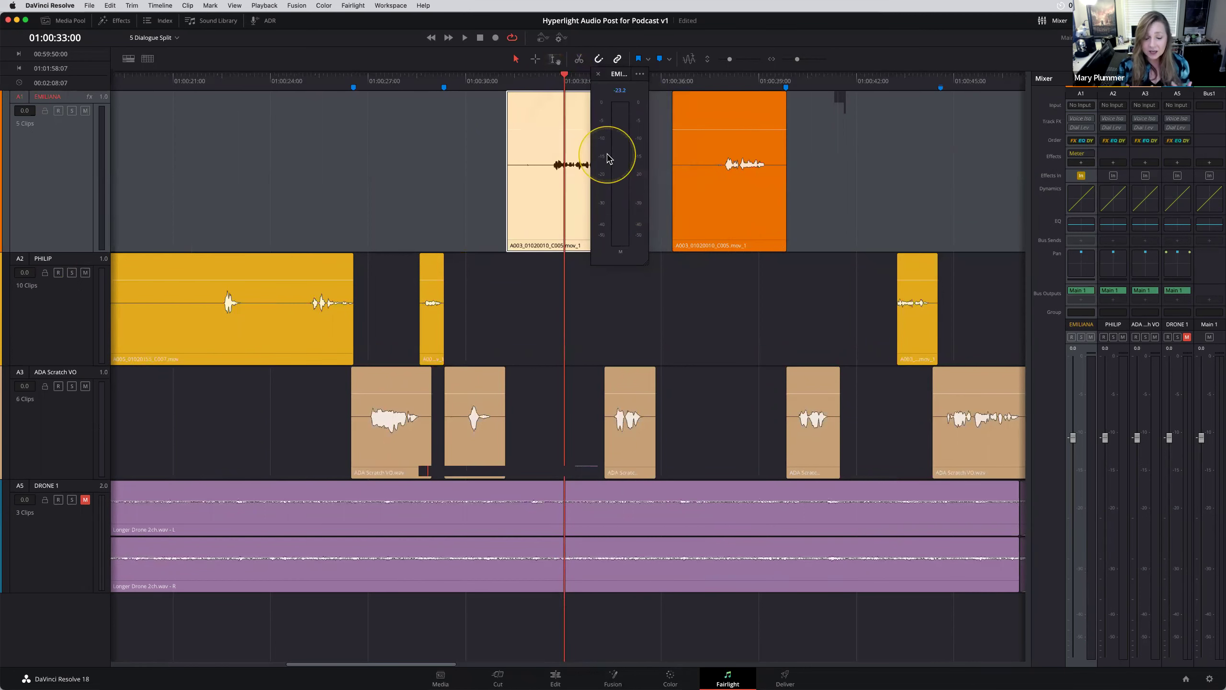
pyautogui.moveTo(575, 128); pyautogui.dragTo(577, 102)
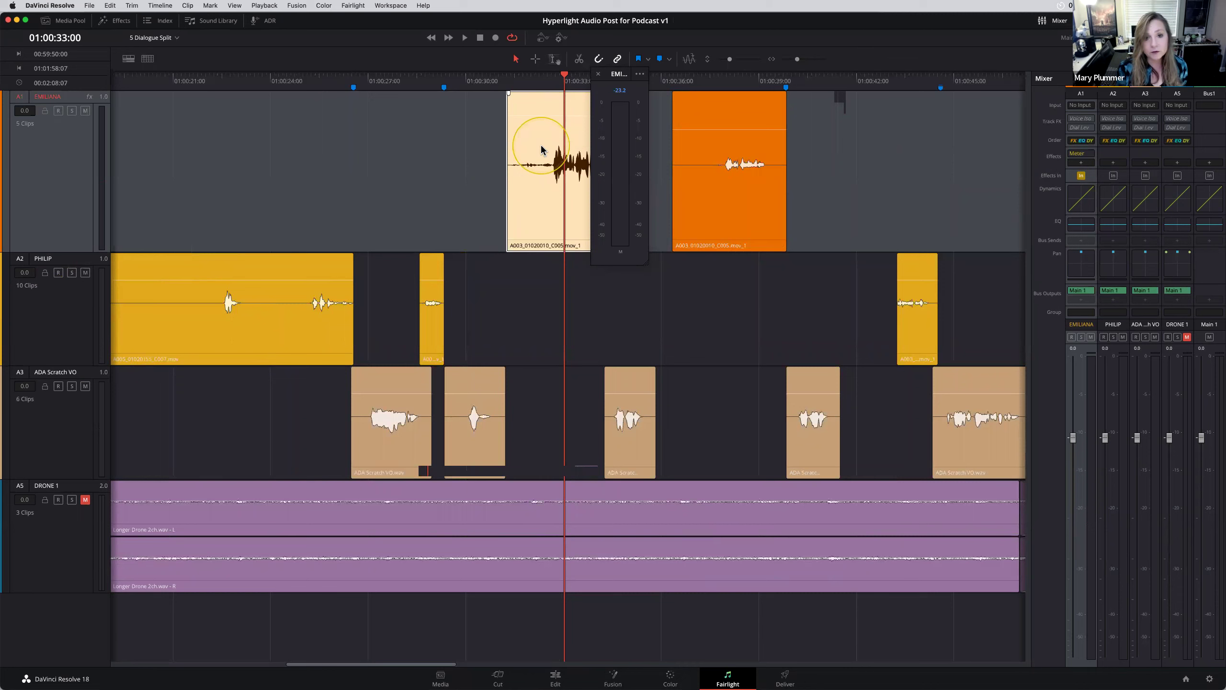
pyautogui.click(574, 178)
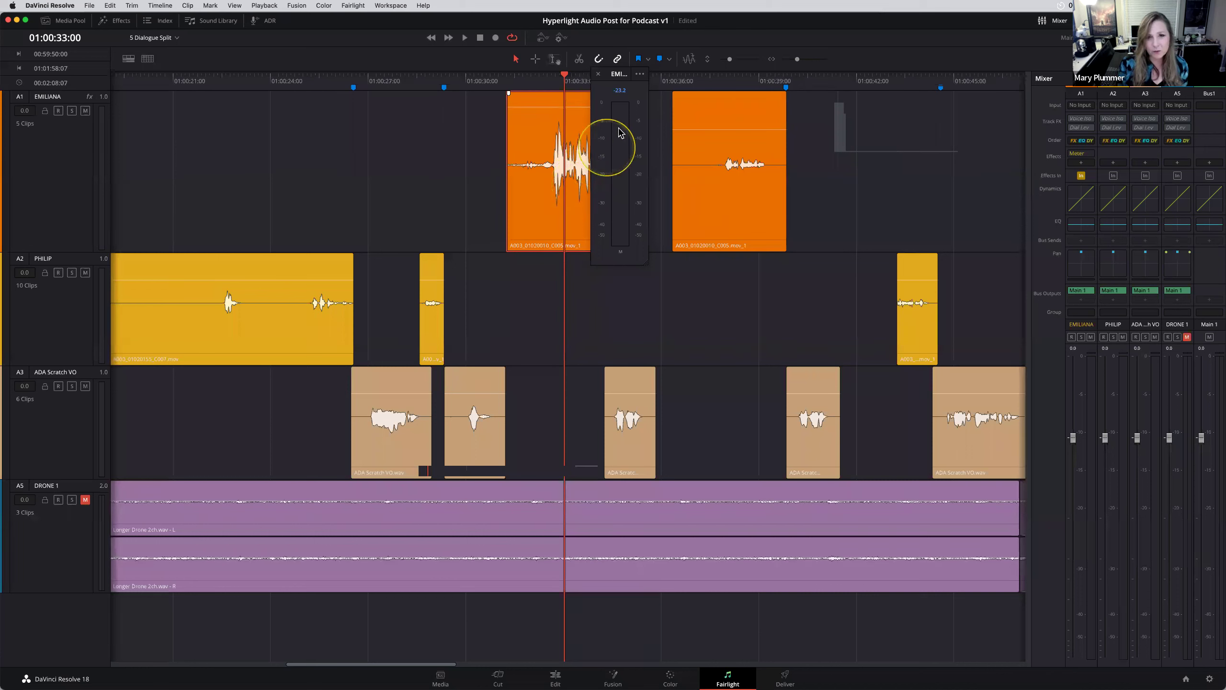
pyautogui.moveTo(561, 77)
pyautogui.mouseDown()
pyautogui.moveTo(556, 62)
pyautogui.moveTo(552, 154)
pyautogui.moveTo(558, 76)
pyautogui.mouseUp()
pyautogui.moveTo(679, 129); pyautogui.dragTo(707, 121)
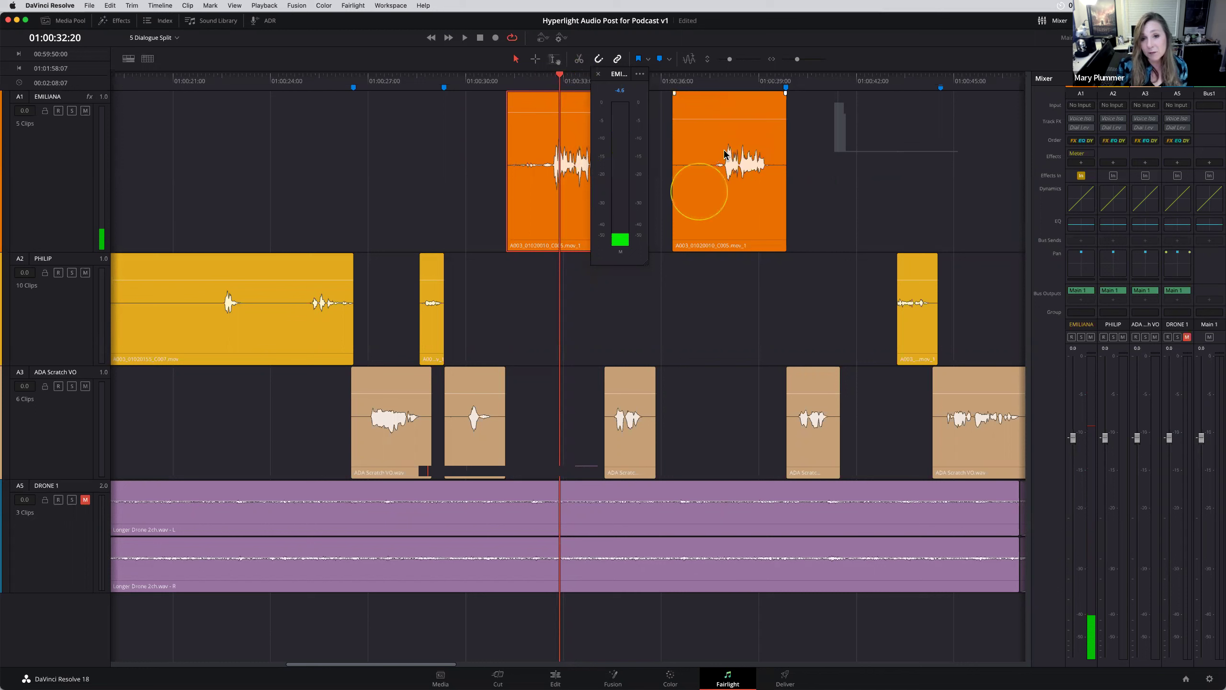
pyautogui.click(738, 79)
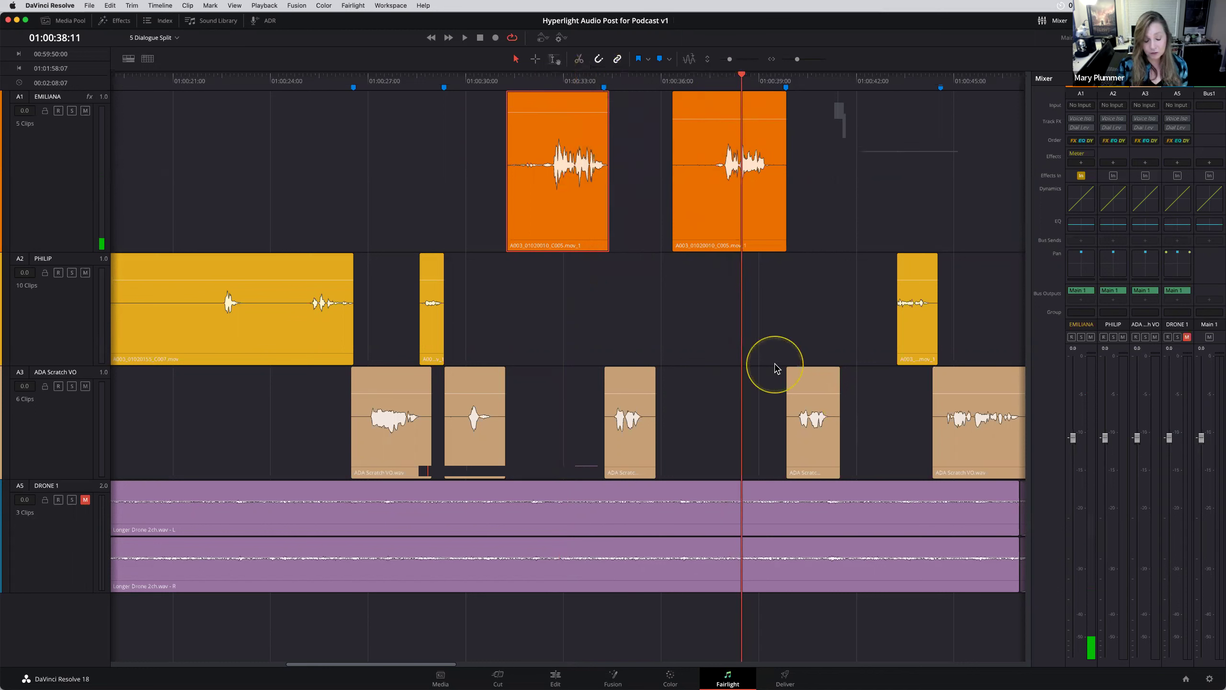
# Select track A3, increase the track heights and zoom the timeline in around its first five clips.
pyautogui.hotkey('shift', 'z')
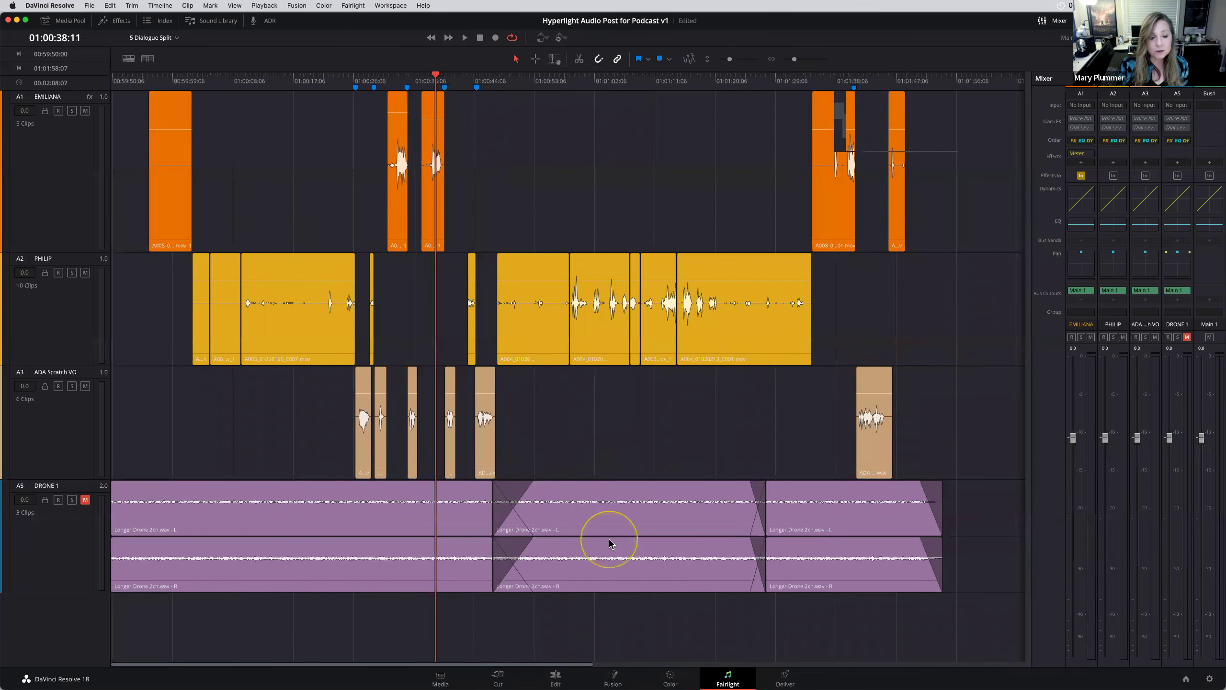
pyautogui.moveTo(311, 405); pyautogui.dragTo(512, 418)
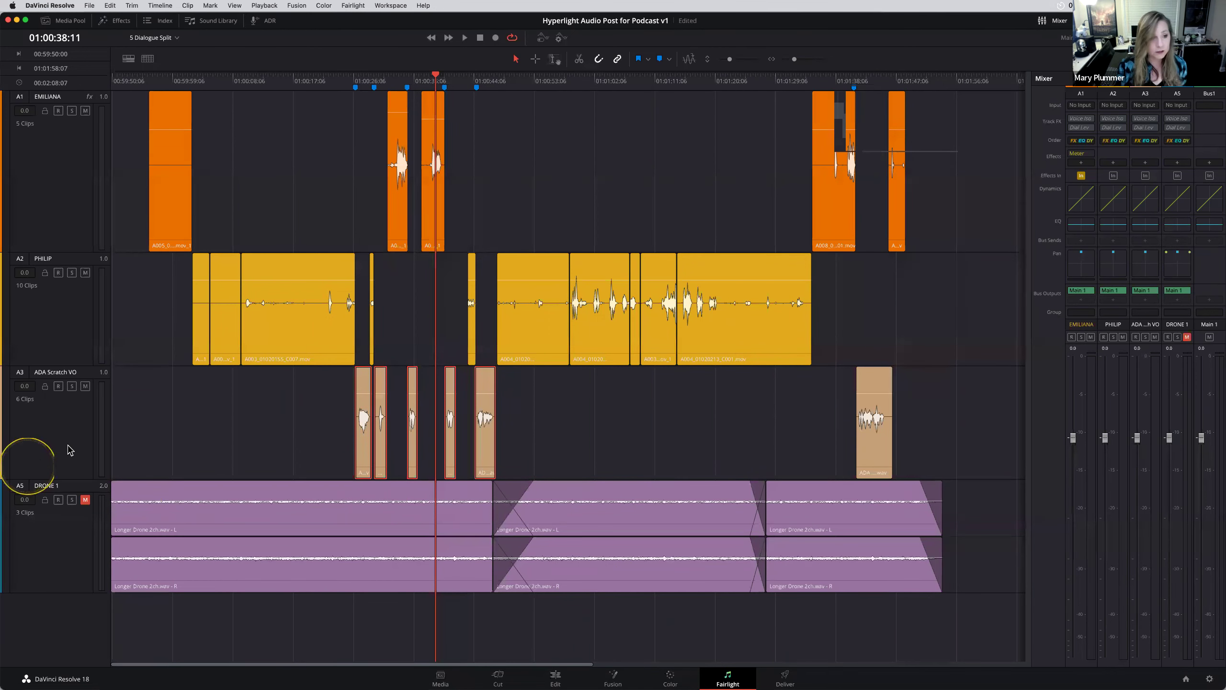
pyautogui.scroll(-2, 44, 454)
pyautogui.click(169, 431)
pyautogui.scroll(5, 169, 429)
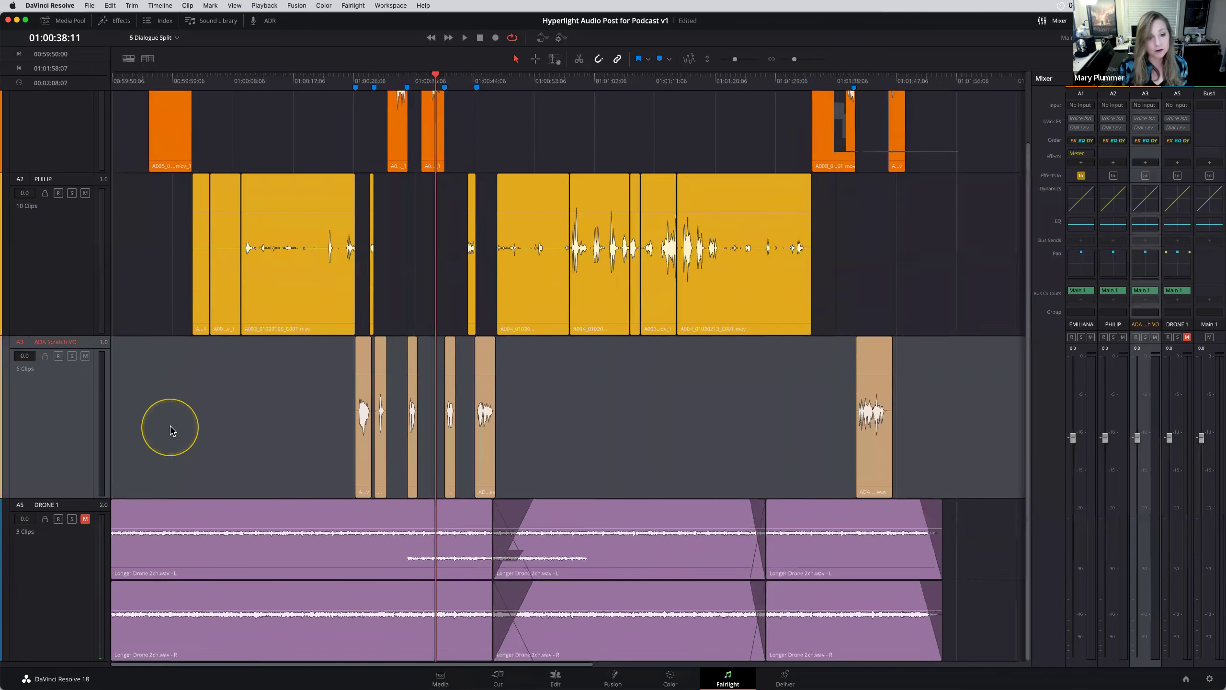
pyautogui.scroll(5, 223, 411)
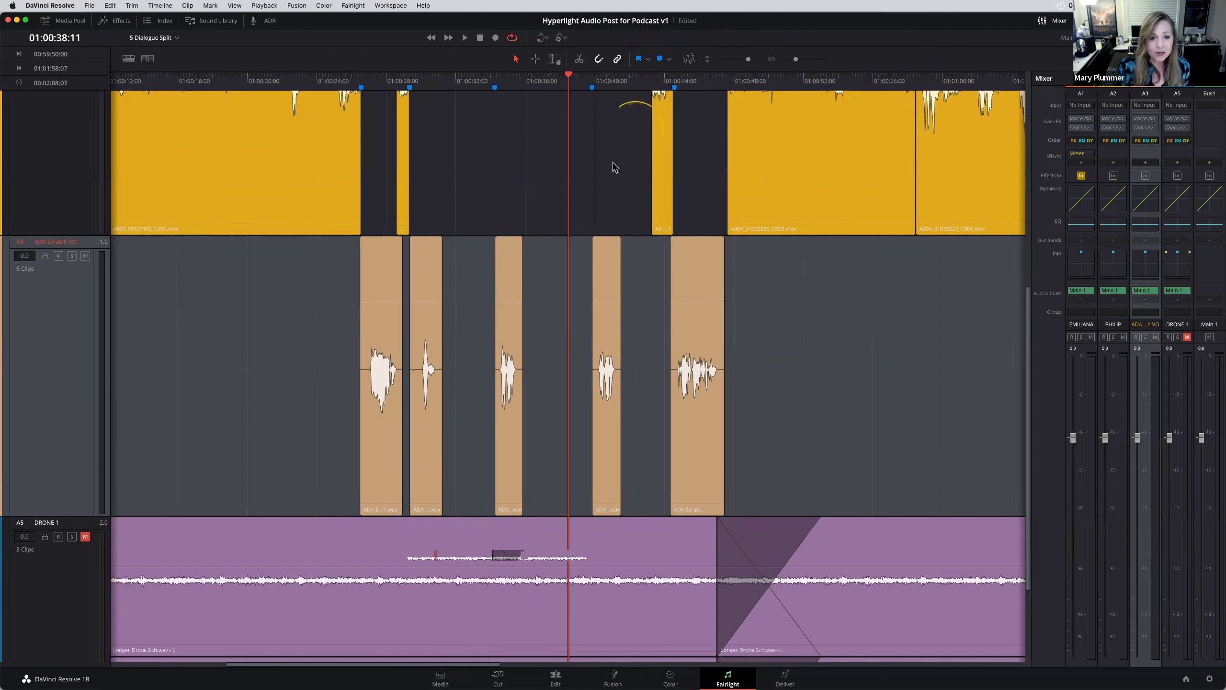
# Make the levels on track A3 uneven by lowering its first and third clips and raising its fourth.
pyautogui.moveTo(384, 303); pyautogui.dragTo(385, 317)
pyautogui.moveTo(513, 314); pyautogui.dragTo(513, 325)
pyautogui.moveTo(608, 299)
pyautogui.mouseDown()
pyautogui.moveTo(608, 278)
pyautogui.moveTo(610, 293)
pyautogui.mouseUp()
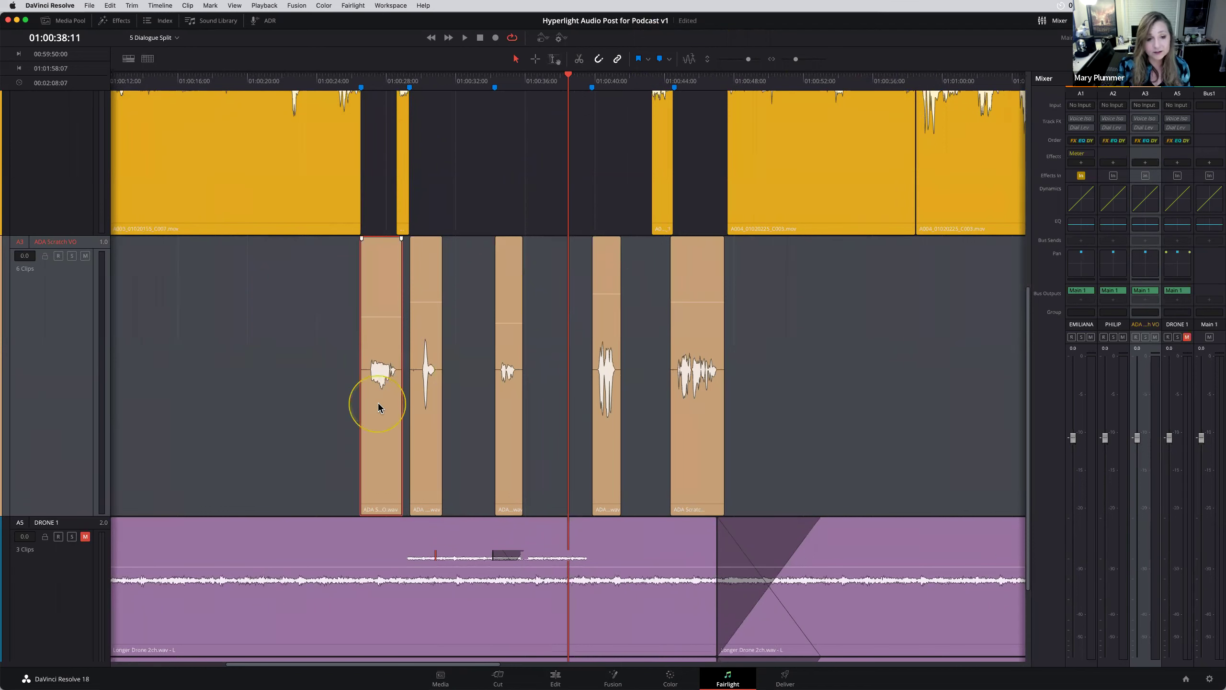
# Marquee-select the first five clips on track A3 and clear the selection.
pyautogui.moveTo(273, 365); pyautogui.dragTo(816, 365)
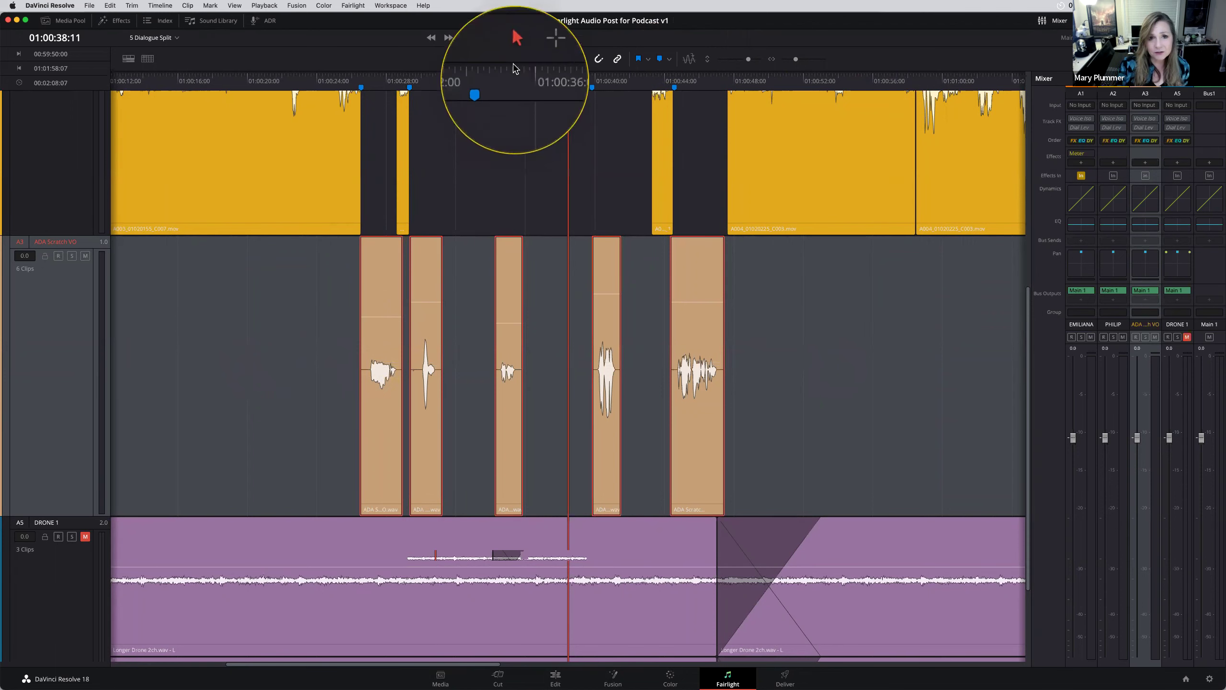
pyautogui.click(300, 424)
pyautogui.moveTo(299, 423); pyautogui.dragTo(725, 433)
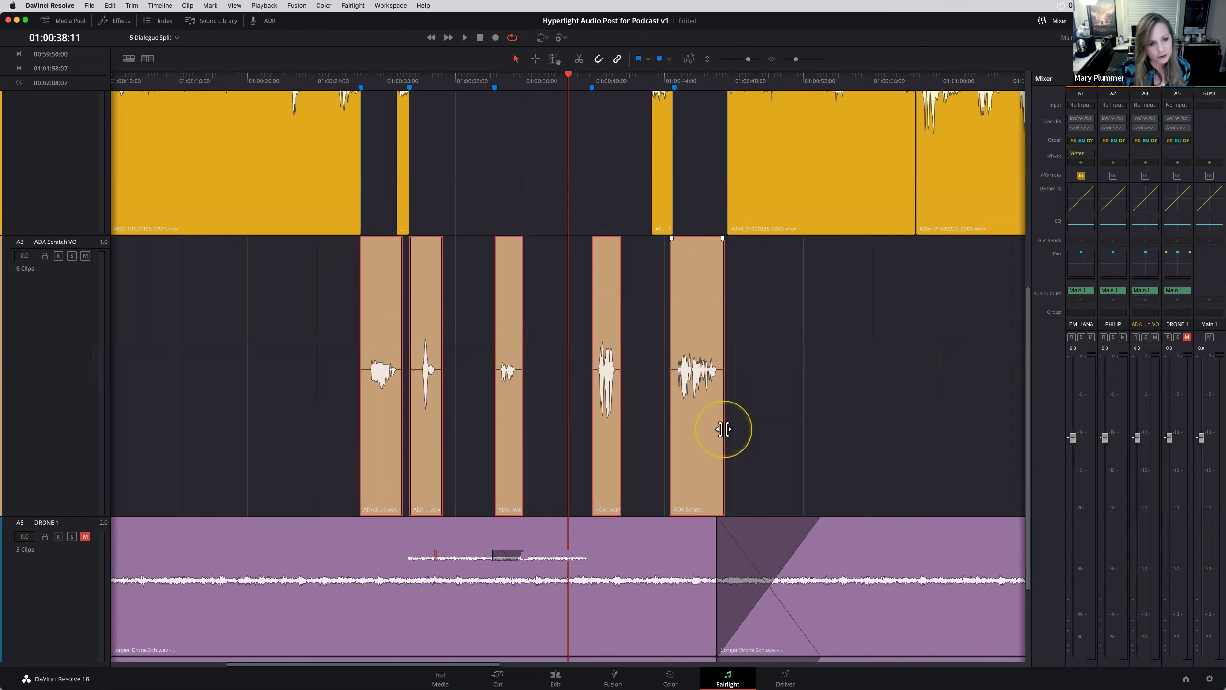
pyautogui.click(197, 411)
# Select all clips on track A3 at once from its track header.
pyautogui.click(58, 369)
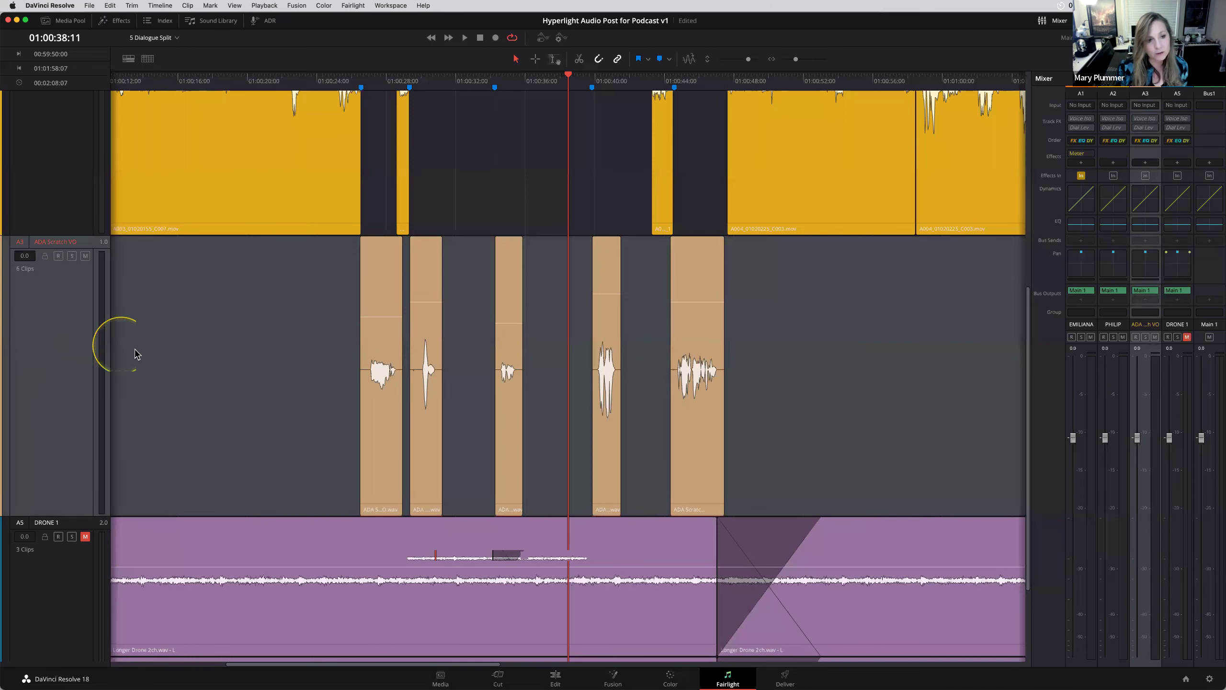
pyautogui.click(227, 350)
pyautogui.click(76, 355)
pyautogui.click(76, 356)
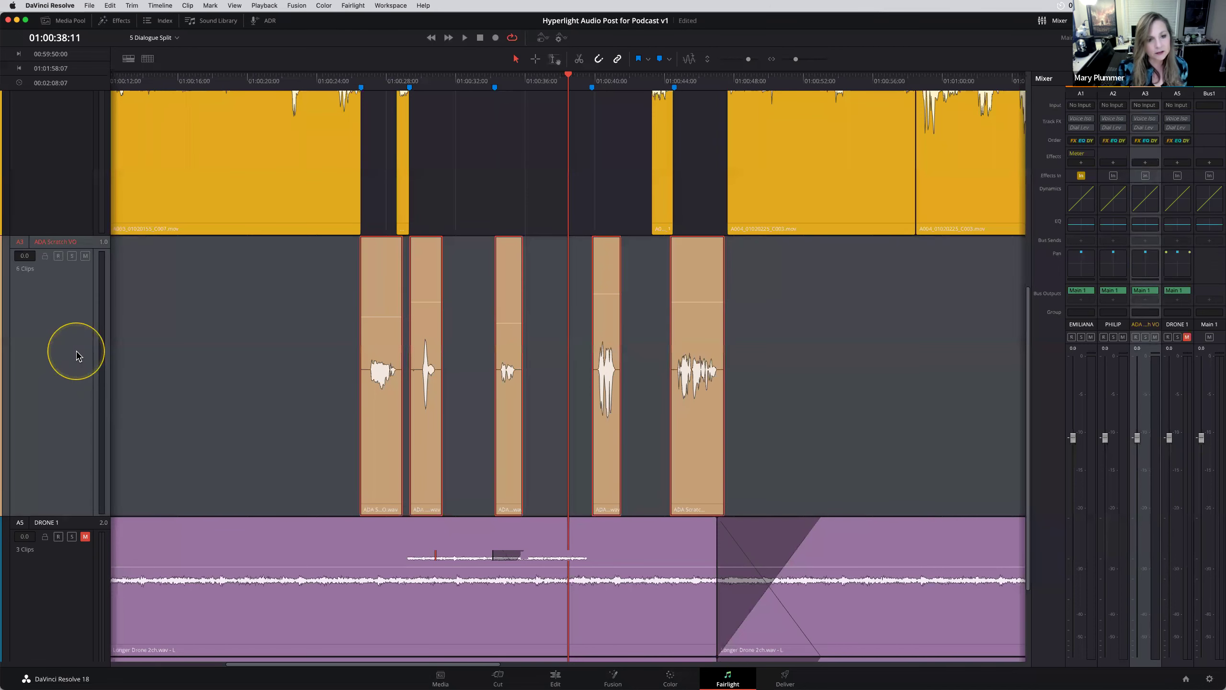
# Normalize the selected A3 clips in Sample Peak Program mode to -9.0 dBFS with the level set to Relative.
pyautogui.click(399, 375)
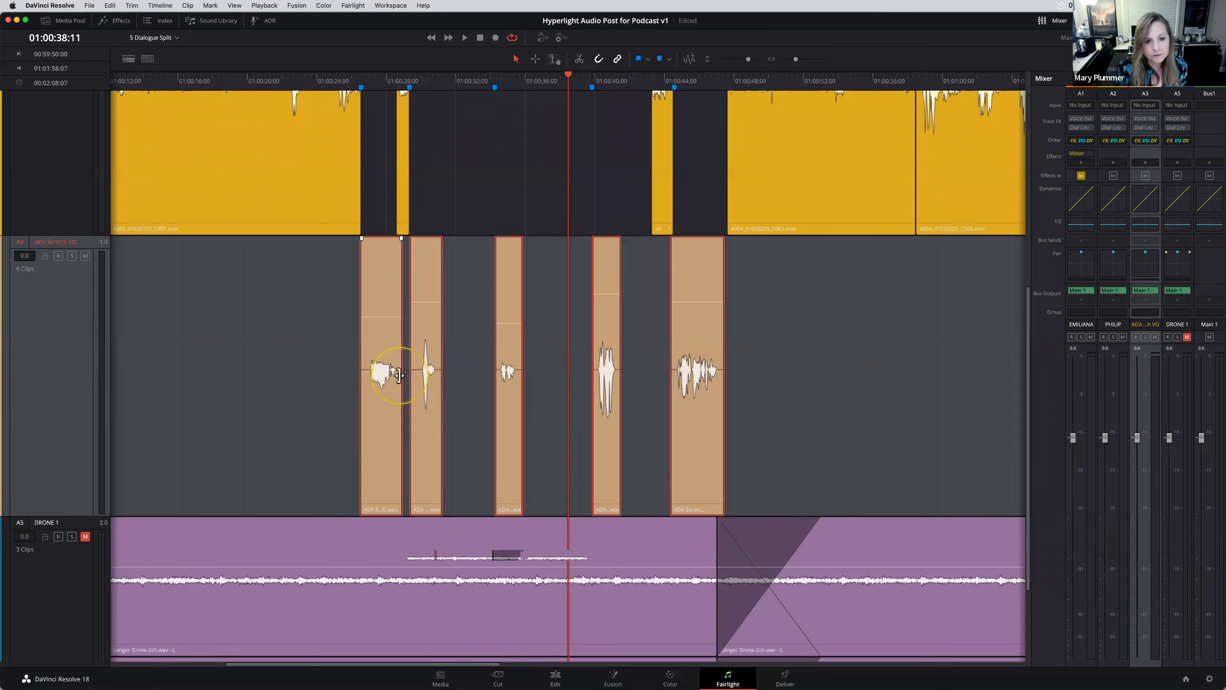
pyautogui.rightClick(382, 282)
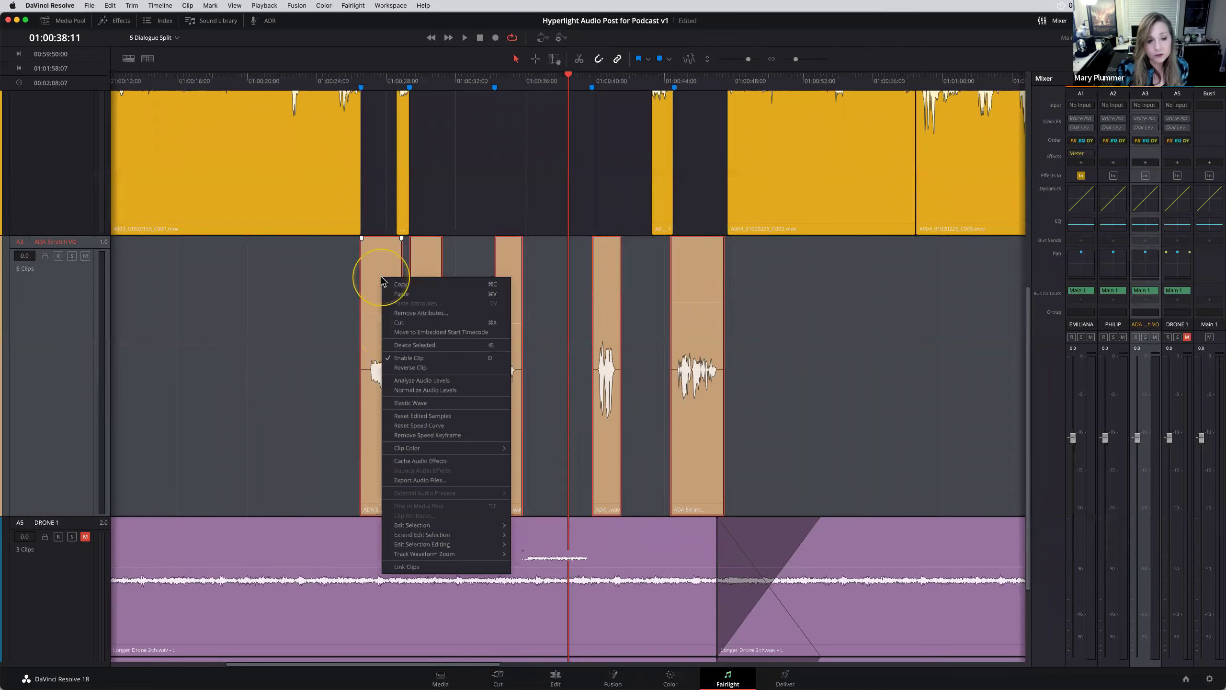
pyautogui.click(425, 391)
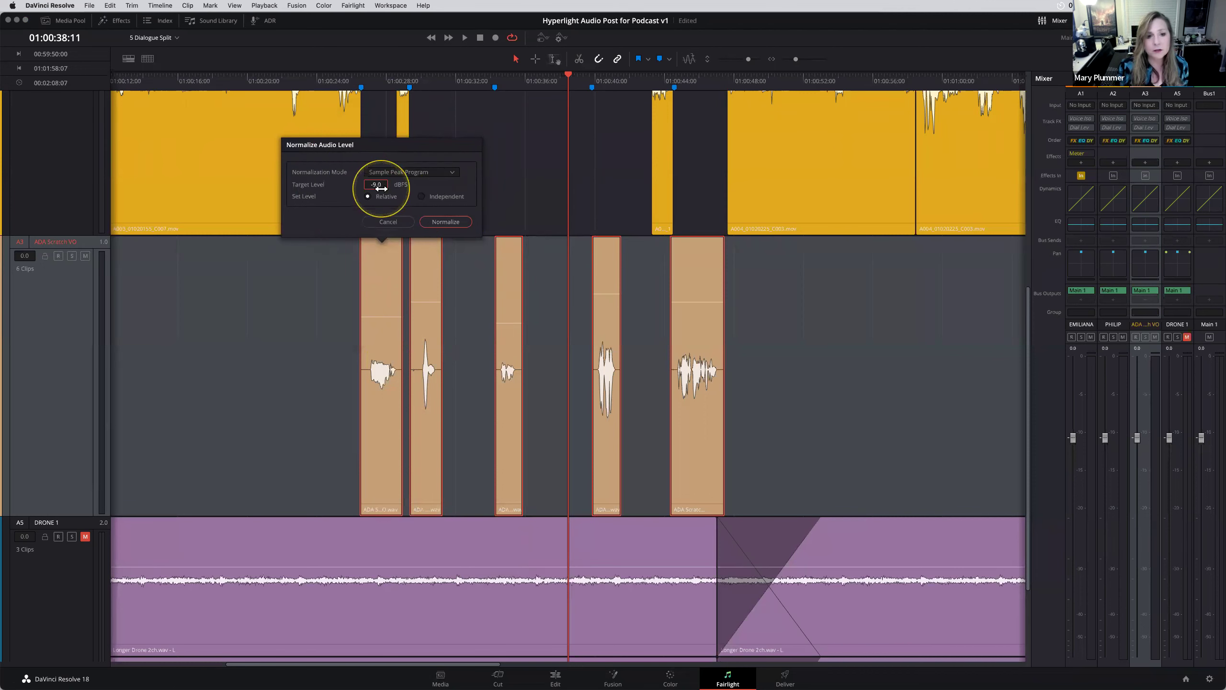
pyautogui.click(446, 224)
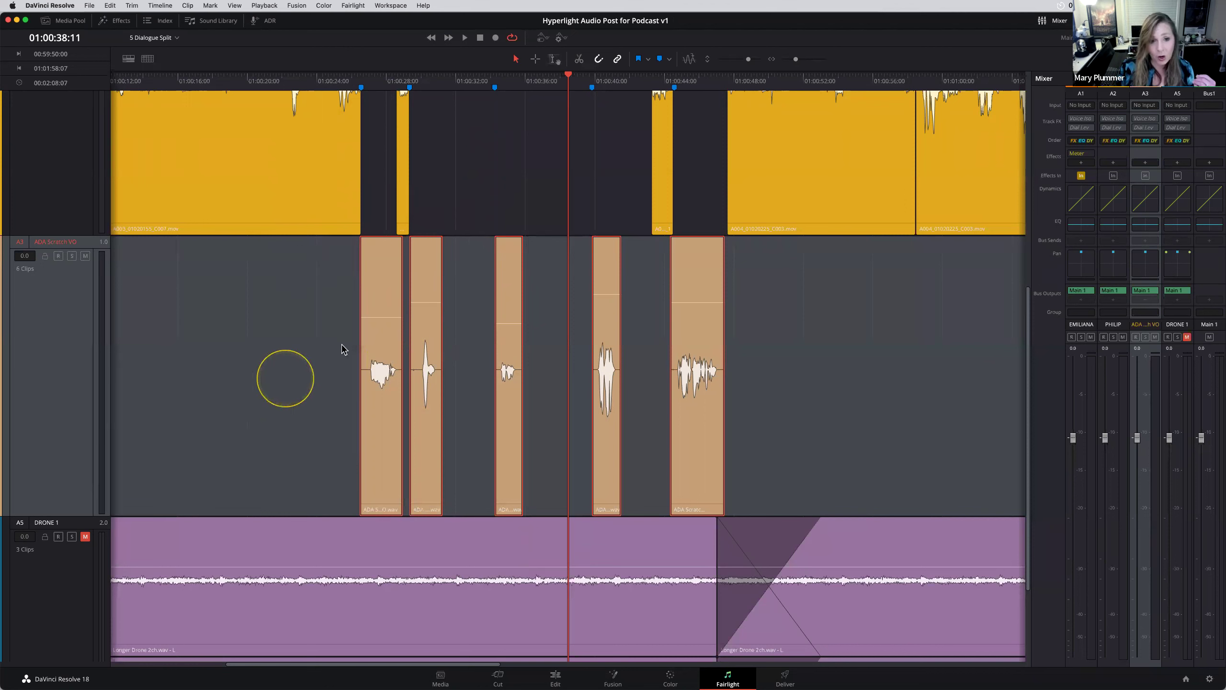
# Normalize the selected A3 clips in Sample Peak Program mode to -9.0 dBFS with the level set to Independent.
pyautogui.rightClick(372, 281)
pyautogui.click(401, 393)
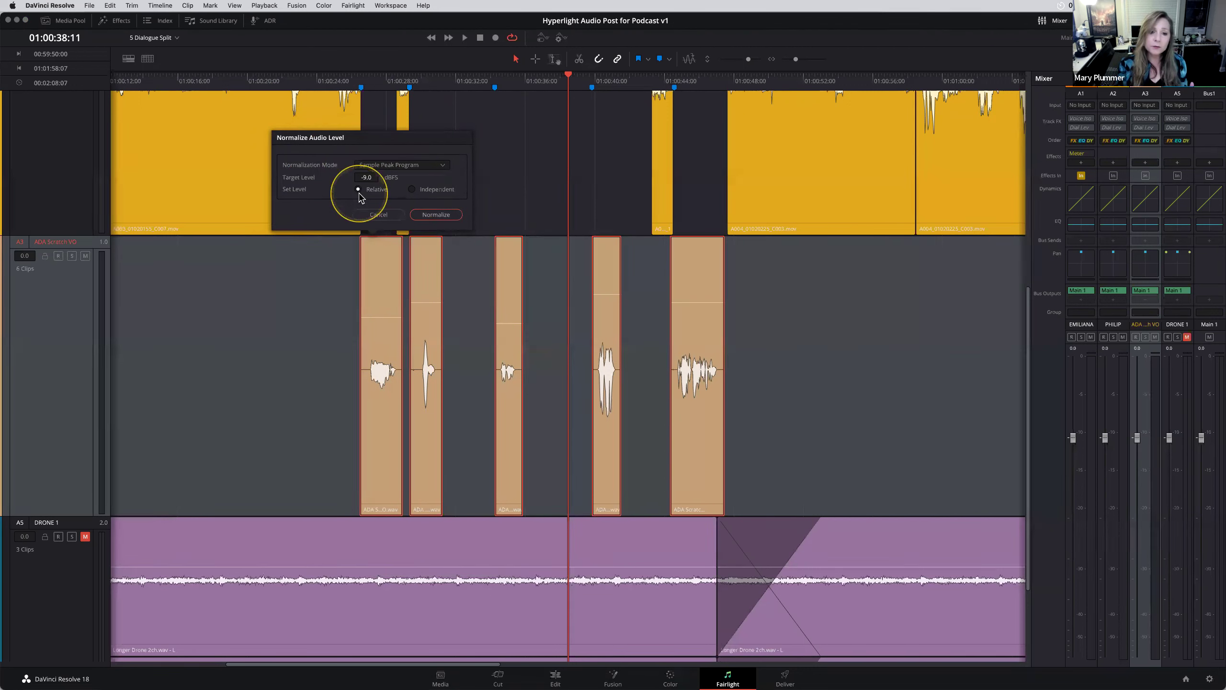
pyautogui.click(412, 189)
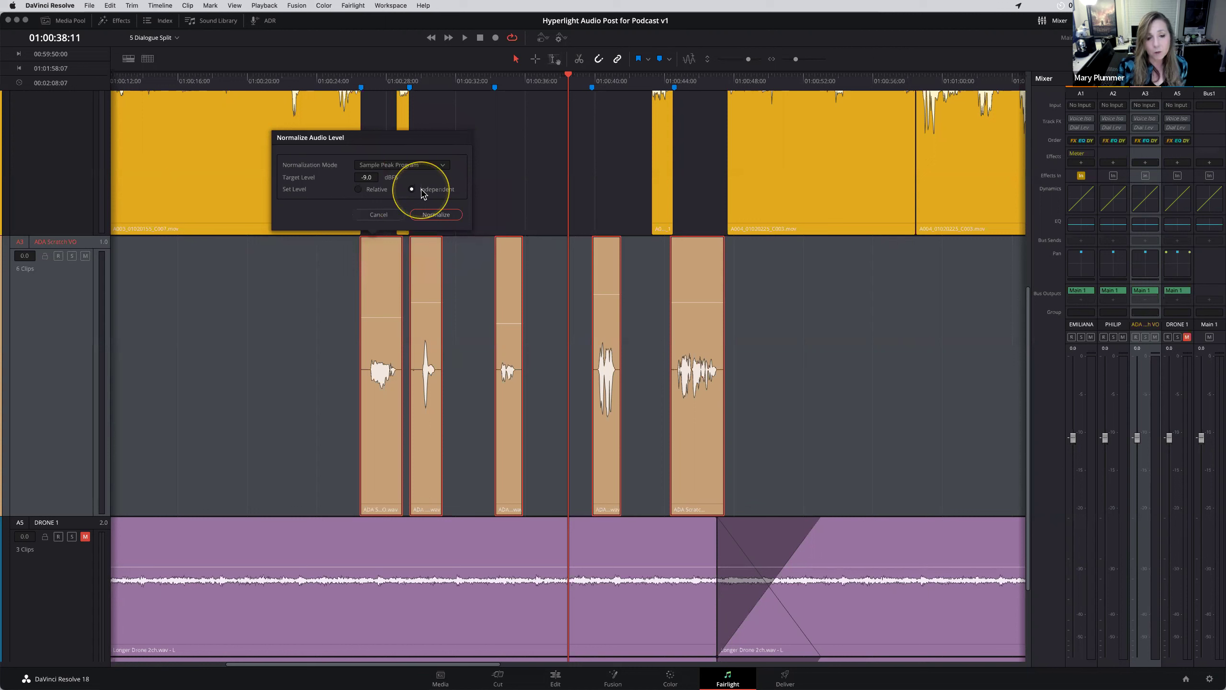
pyautogui.click(433, 166)
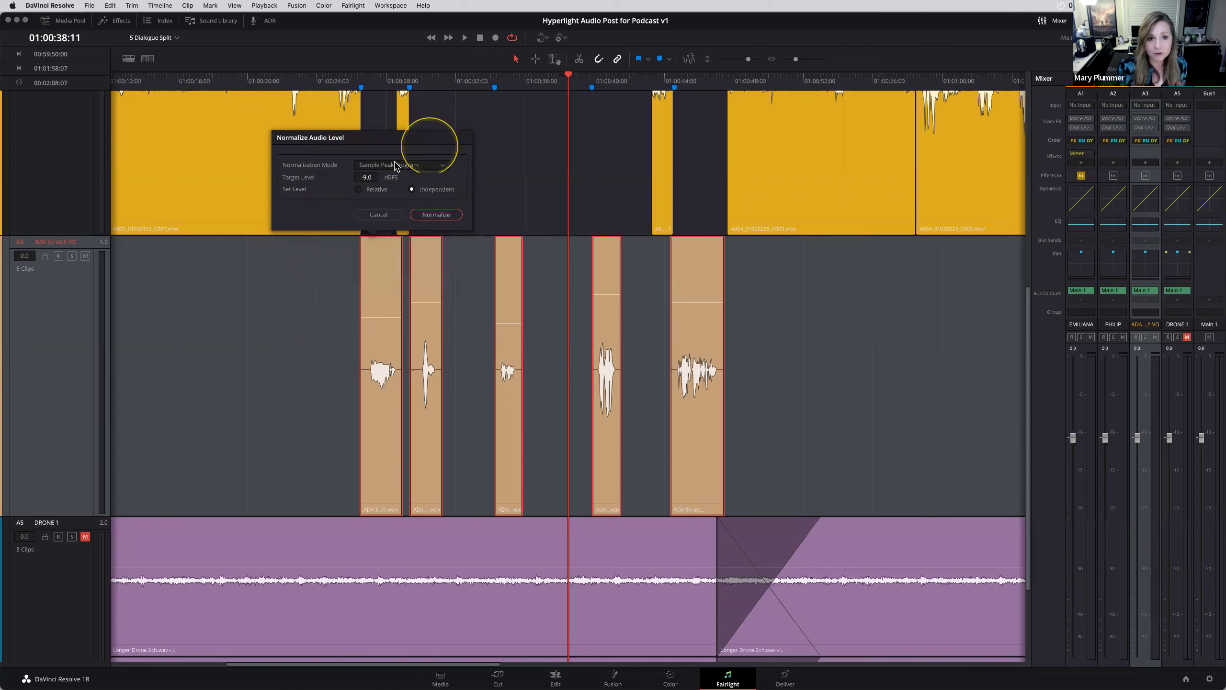
pyautogui.click(444, 221)
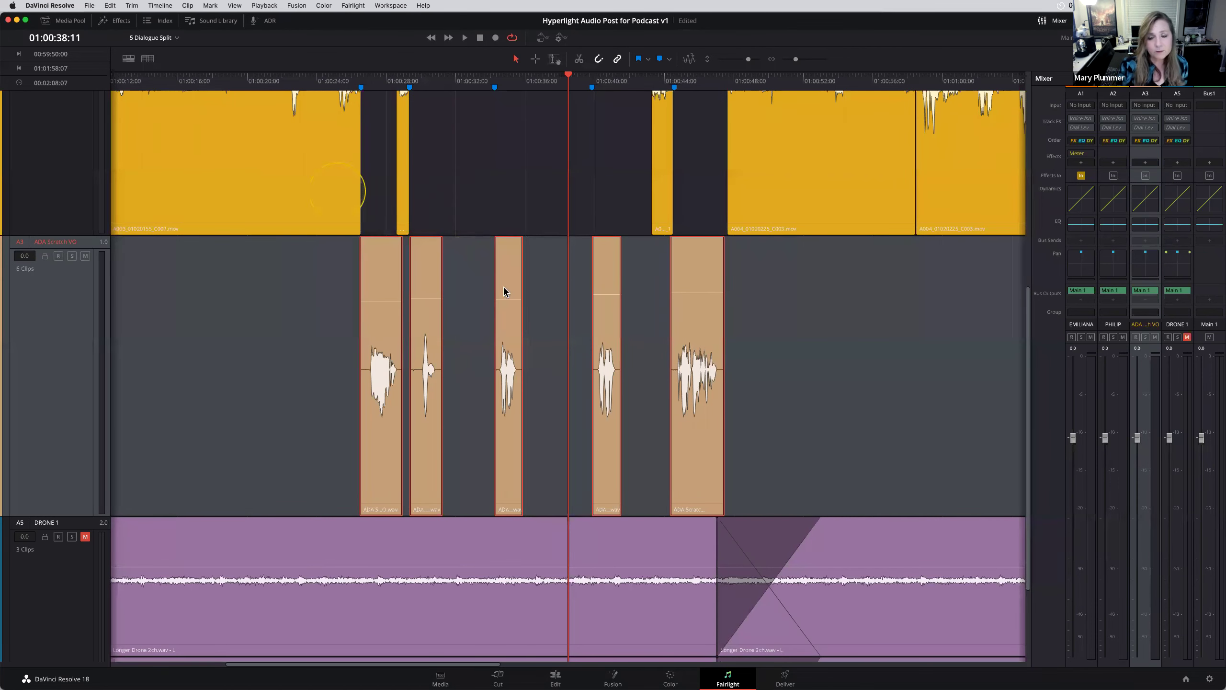
# Move the Meter effect from track A1 to track A3 and place its window over that track's third clip.
pyautogui.moveTo(1081, 154); pyautogui.dragTo(1148, 158)
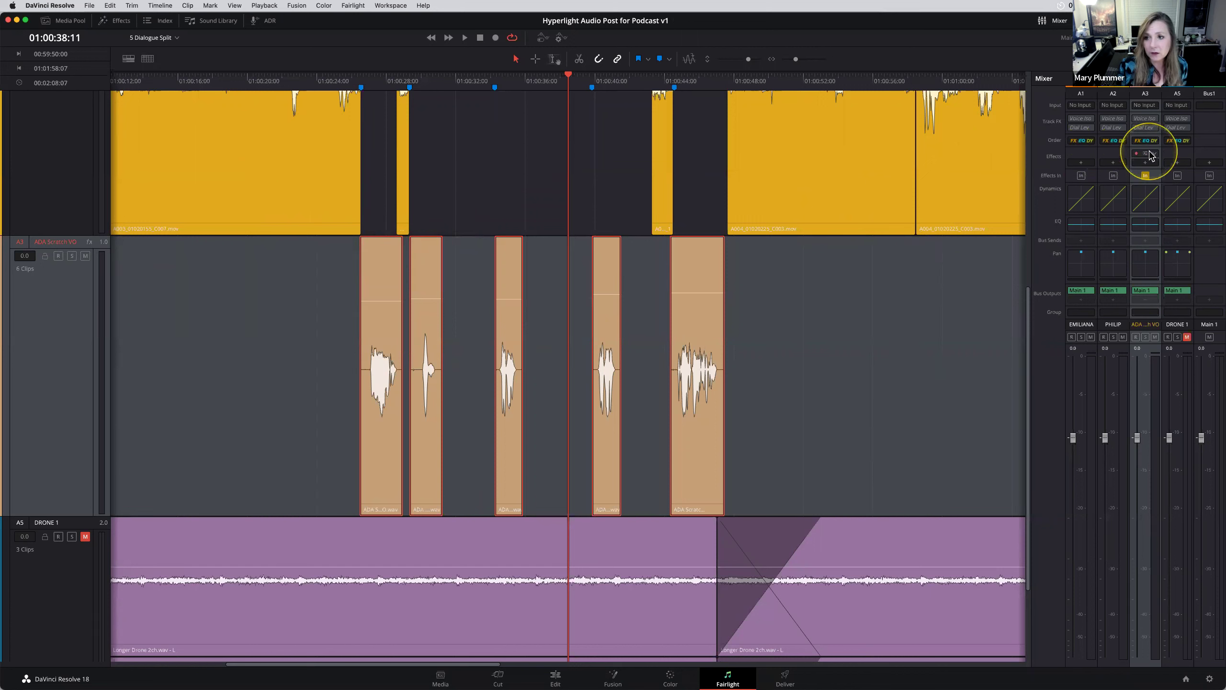
pyautogui.click(1147, 158)
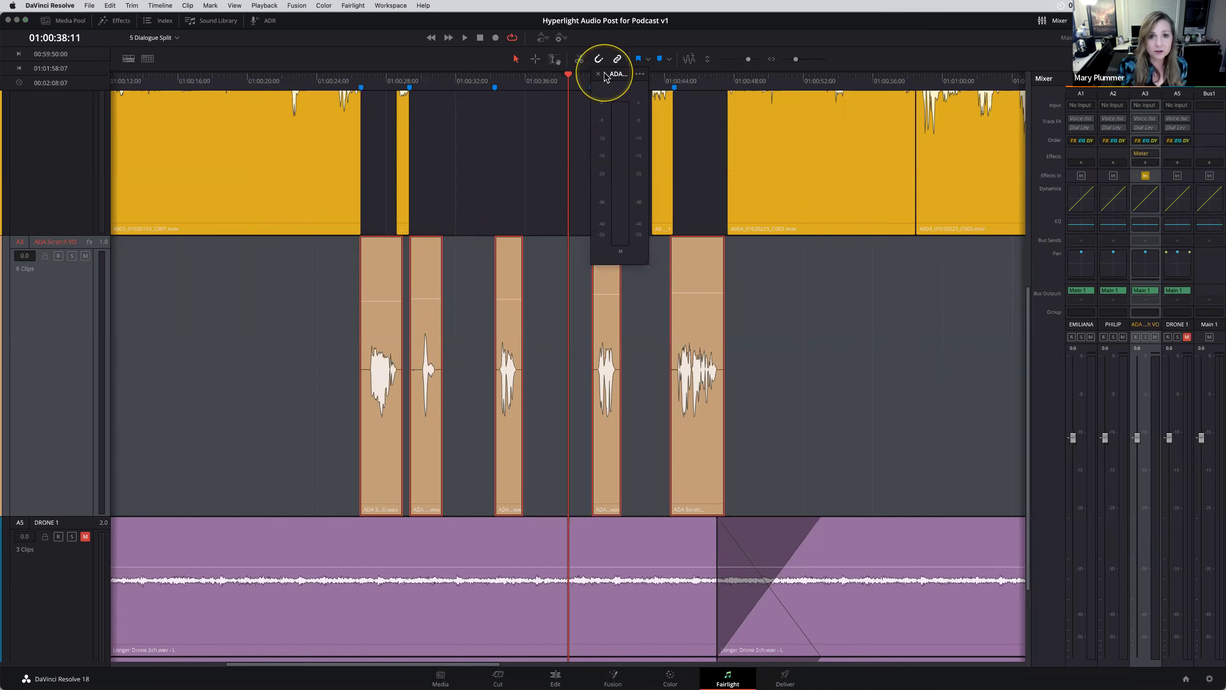
pyautogui.moveTo(608, 72); pyautogui.dragTo(507, 202)
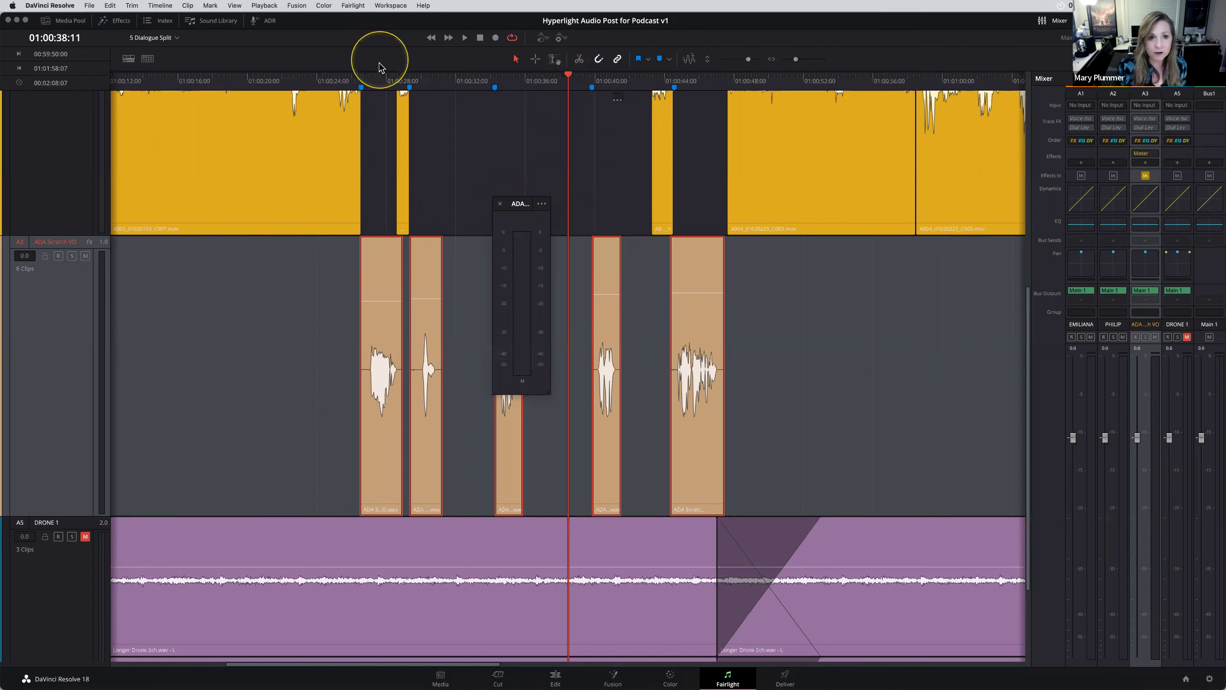
# Play the first, second and fourth clips on track A3 to check their peaks on the meter, and close its window.
pyautogui.click(375, 80)
pyautogui.press('space')
pyautogui.click(418, 81)
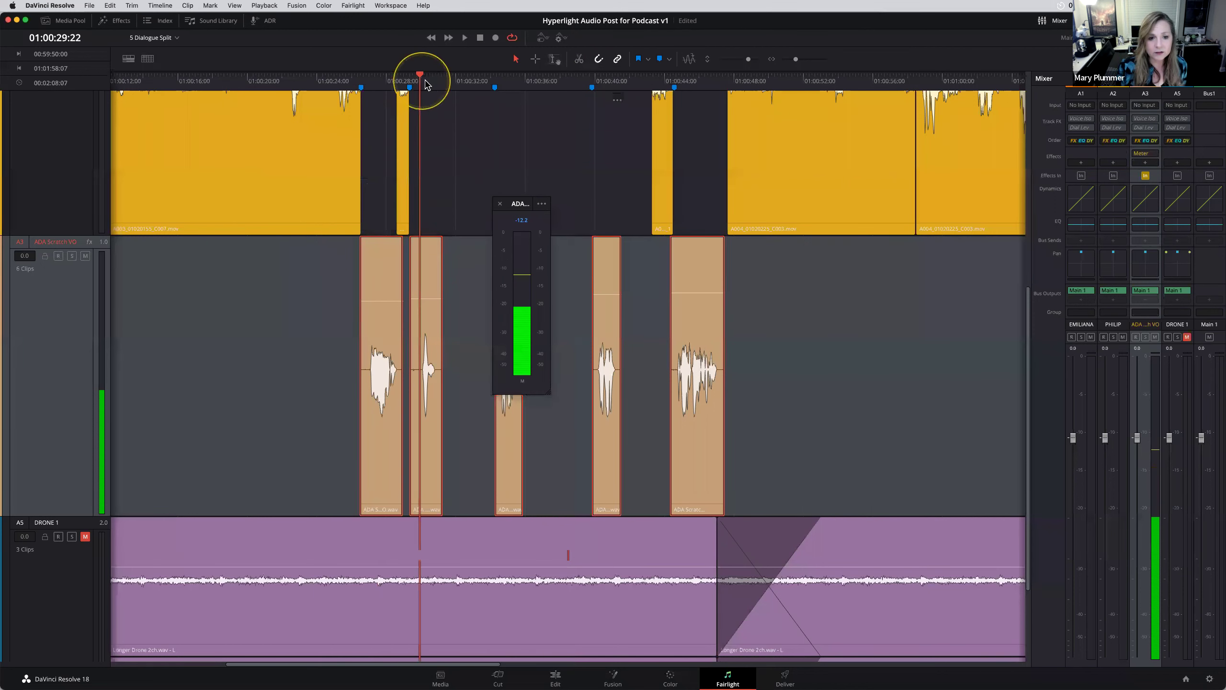
pyautogui.click(601, 81)
pyautogui.press('space')
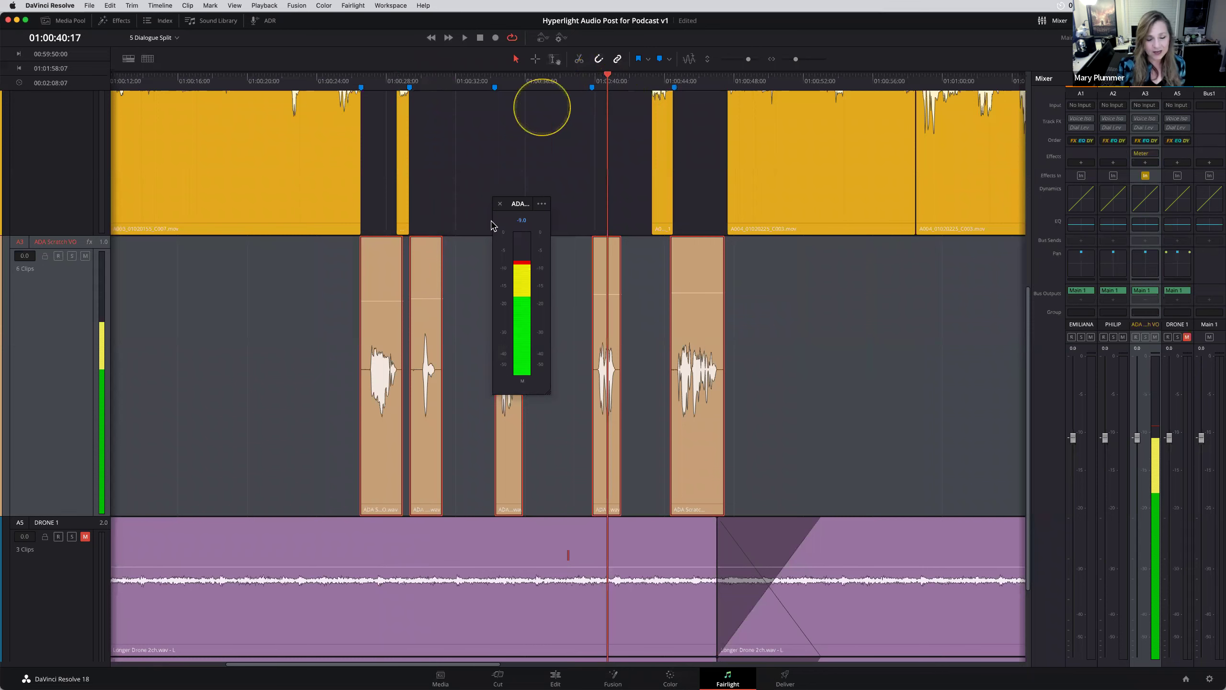
pyautogui.press('super+minus')
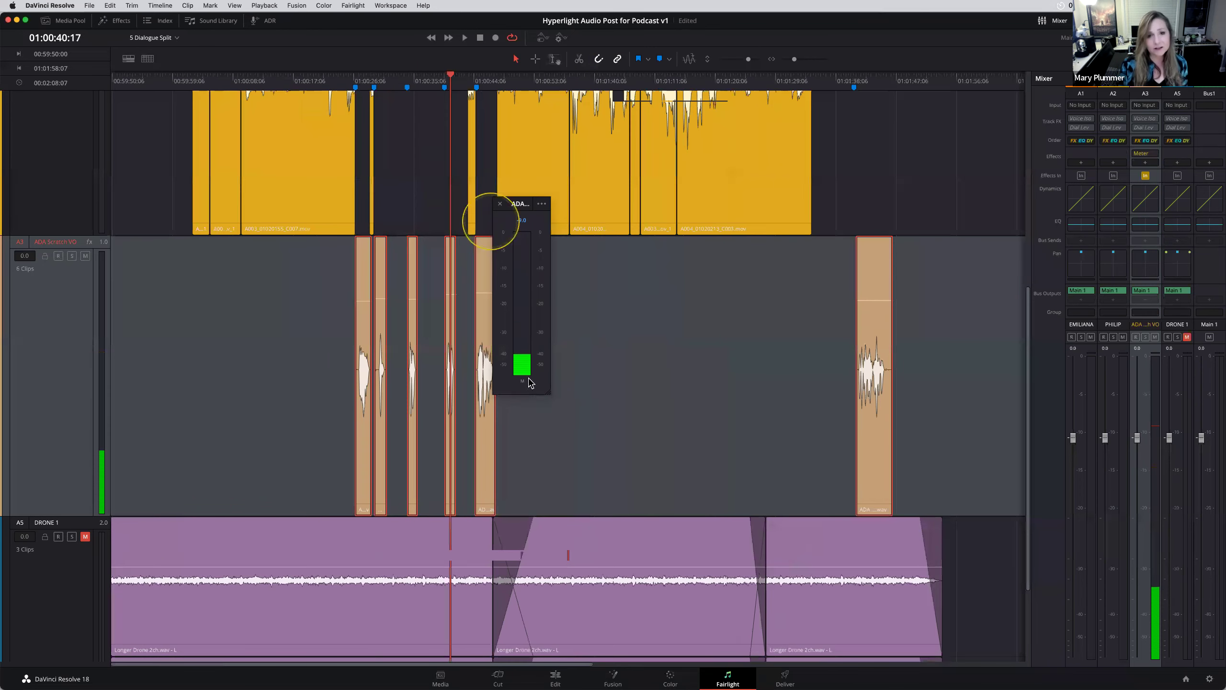
pyautogui.scroll(5, 588, 389)
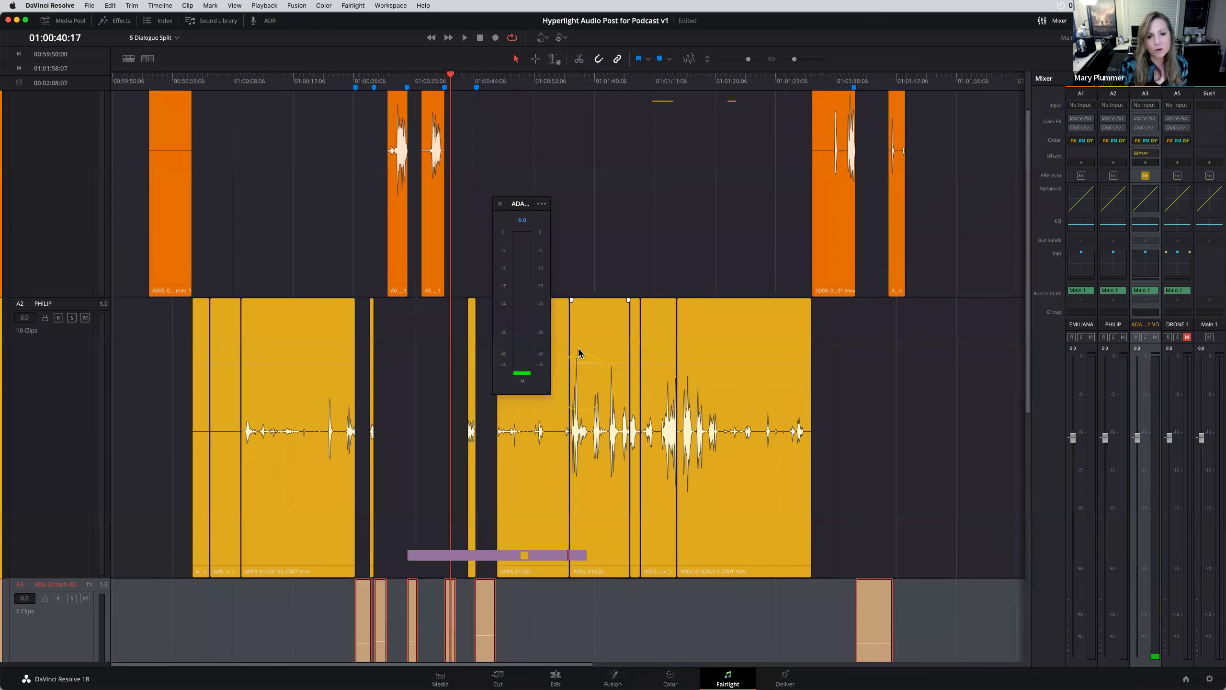
pyautogui.click(498, 204)
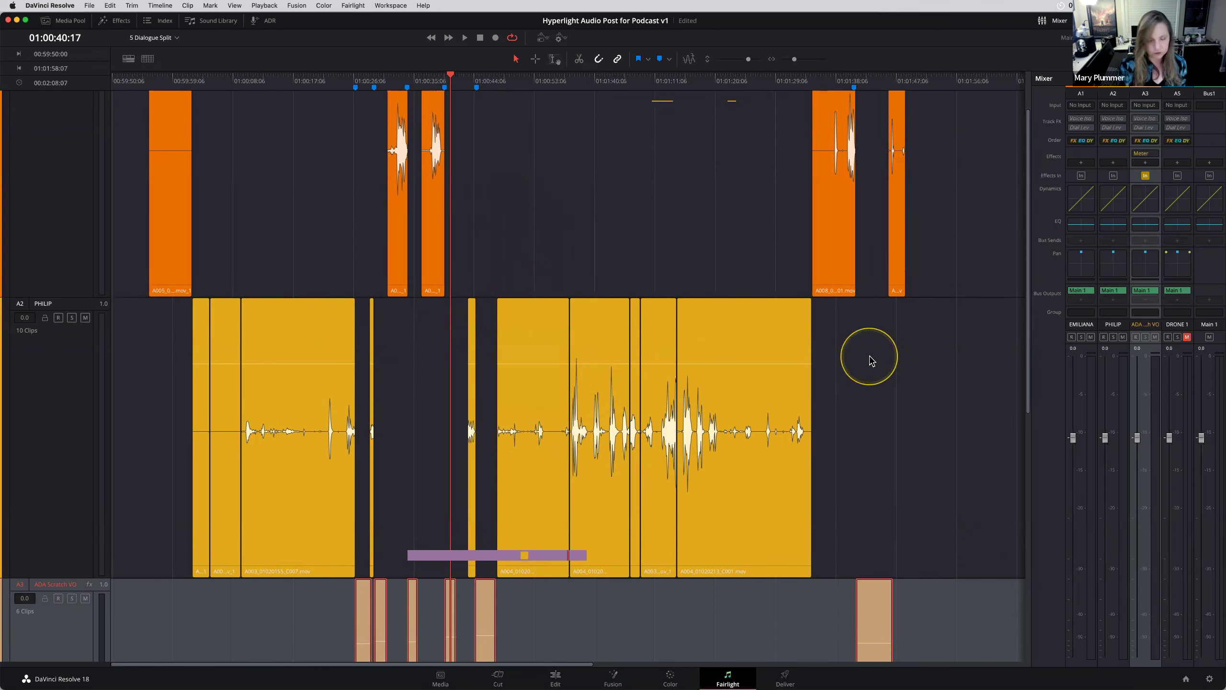
# Select the A2 clip that starts at about 01:01:09, set the playhead to 01:01:11:12 inside it and zoom in there.
pyautogui.press('super+equal')
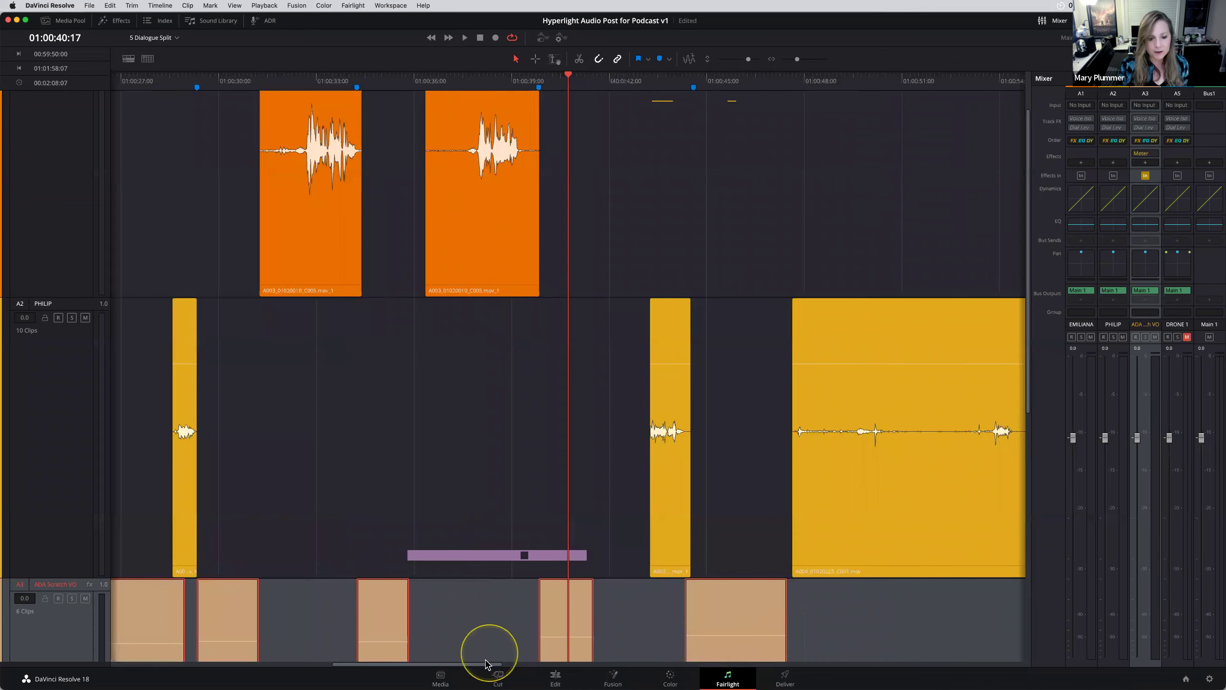
pyautogui.moveTo(482, 665); pyautogui.dragTo(548, 658)
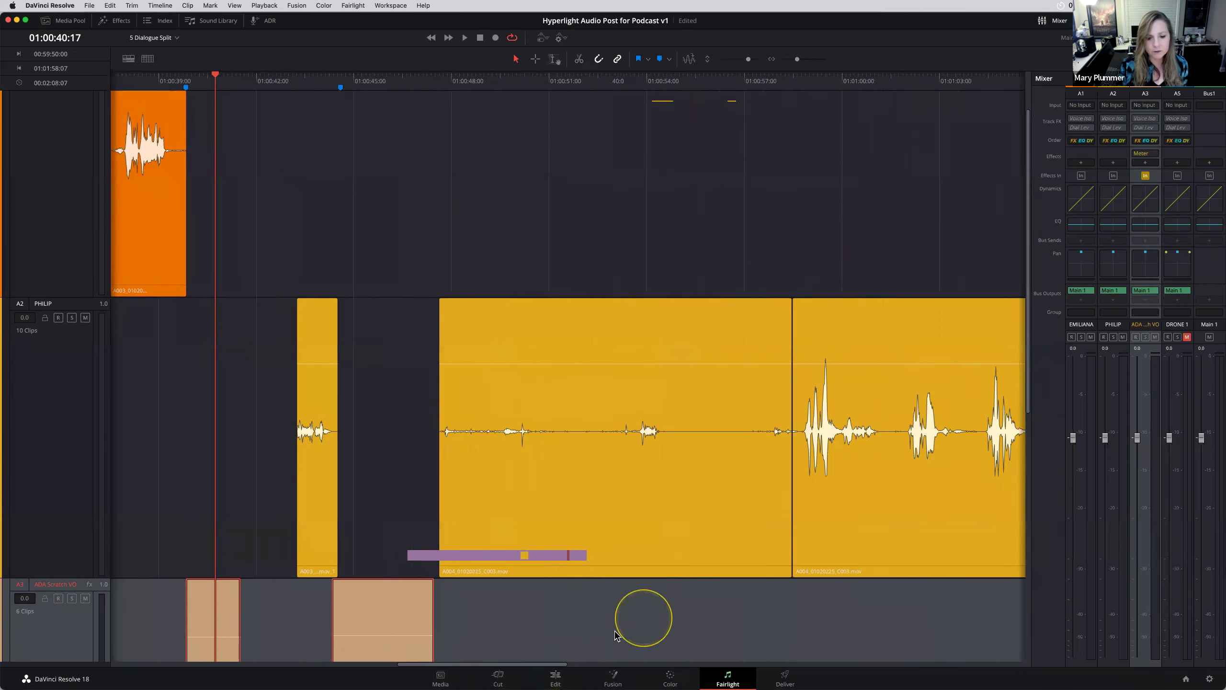
pyautogui.click(643, 616)
pyautogui.moveTo(449, 667); pyautogui.dragTo(564, 644)
pyautogui.click(532, 383)
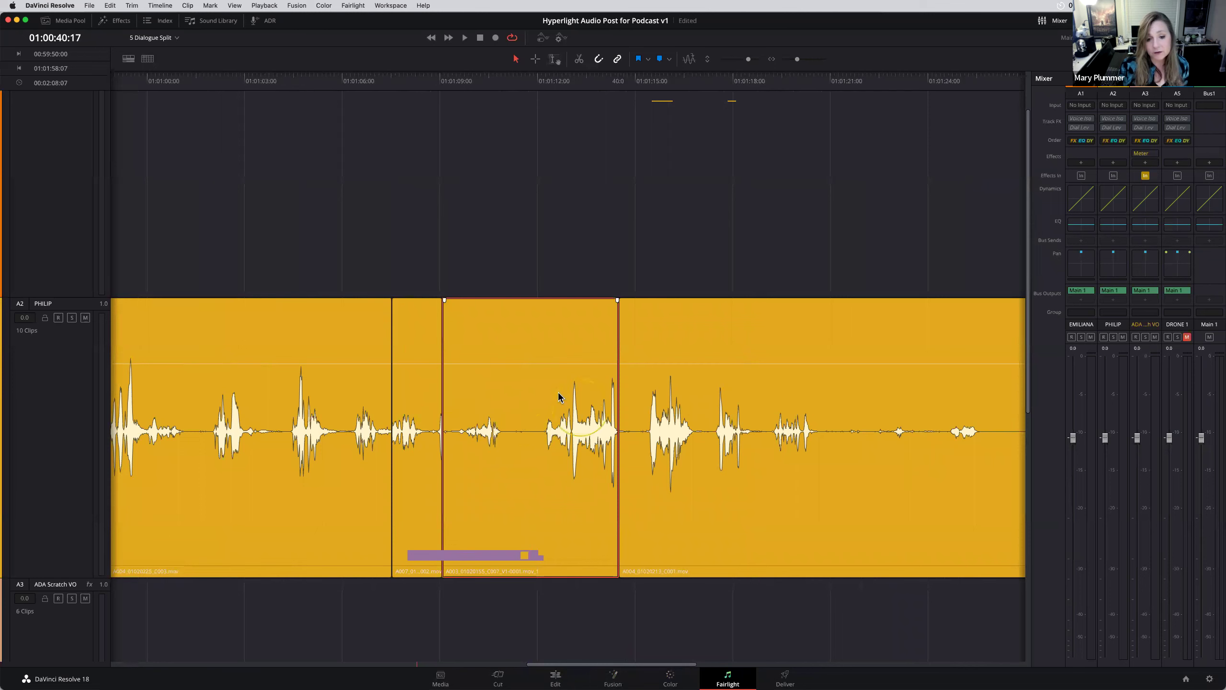
pyautogui.click(540, 328)
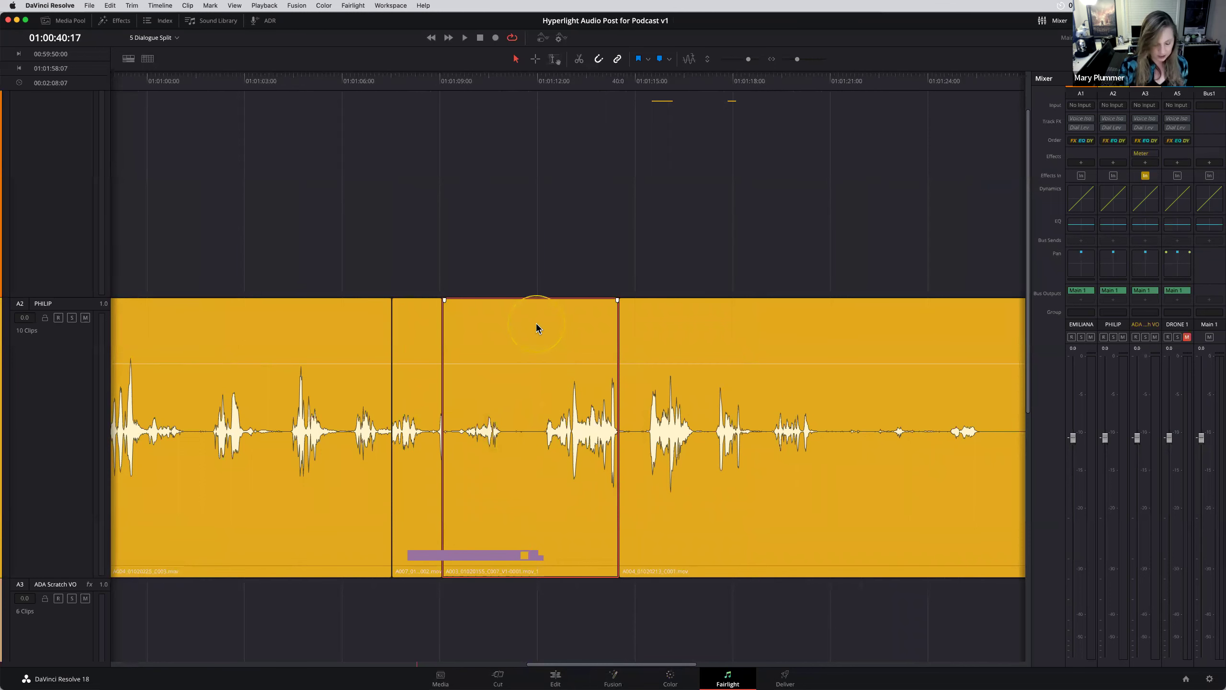
pyautogui.click(521, 77)
pyautogui.press('super+equal')
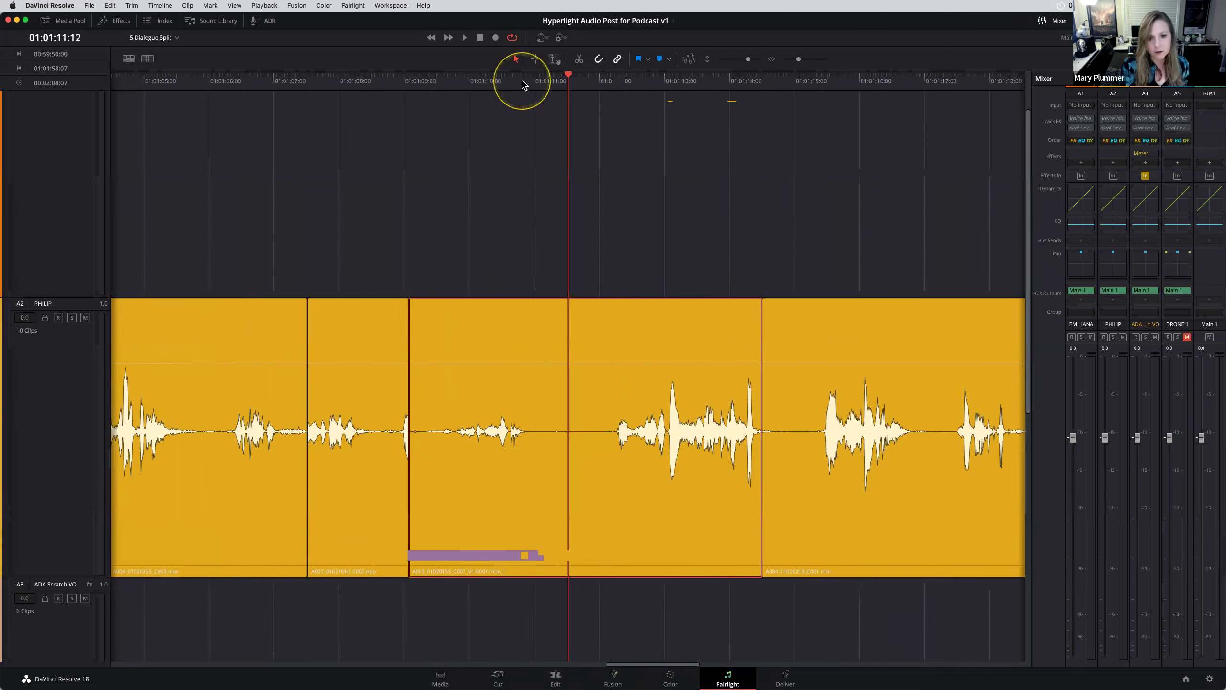
# Add three volume keyframes in the pause after 01:01:11:00 on the A2 clip to raise the phrase before them, and save the project.
pyautogui.press('super+equal')
pyautogui.click(517, 330)
pyautogui.click(534, 57)
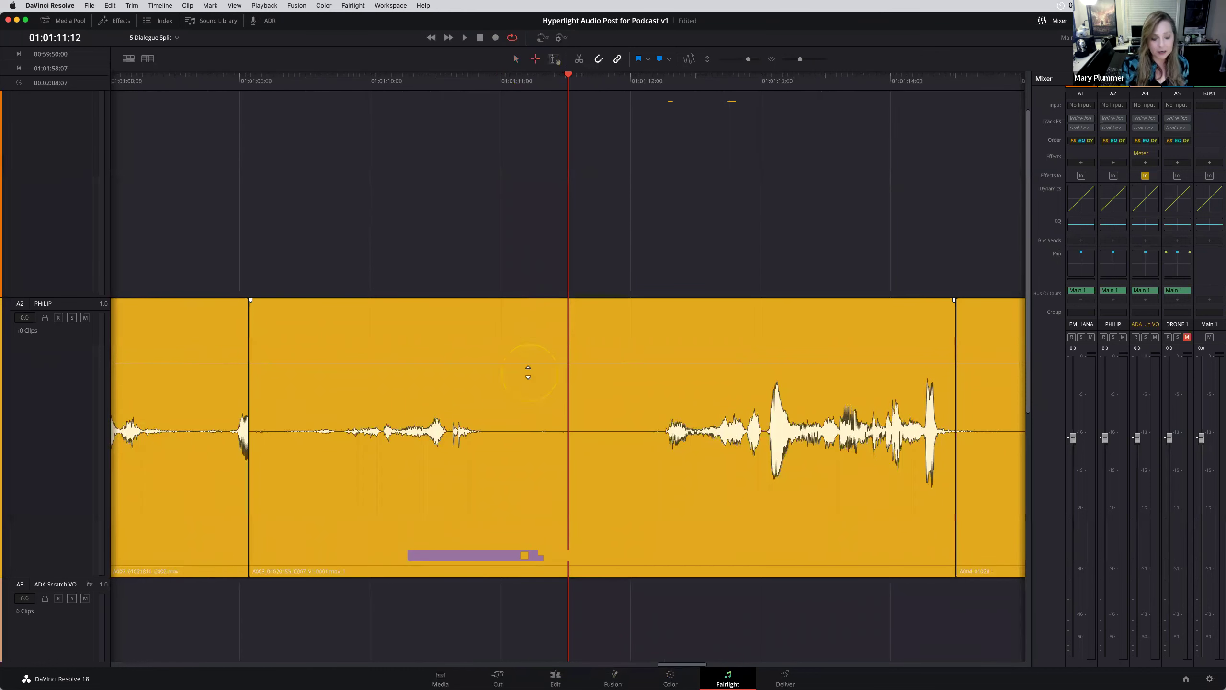
pyautogui.click(505, 363)
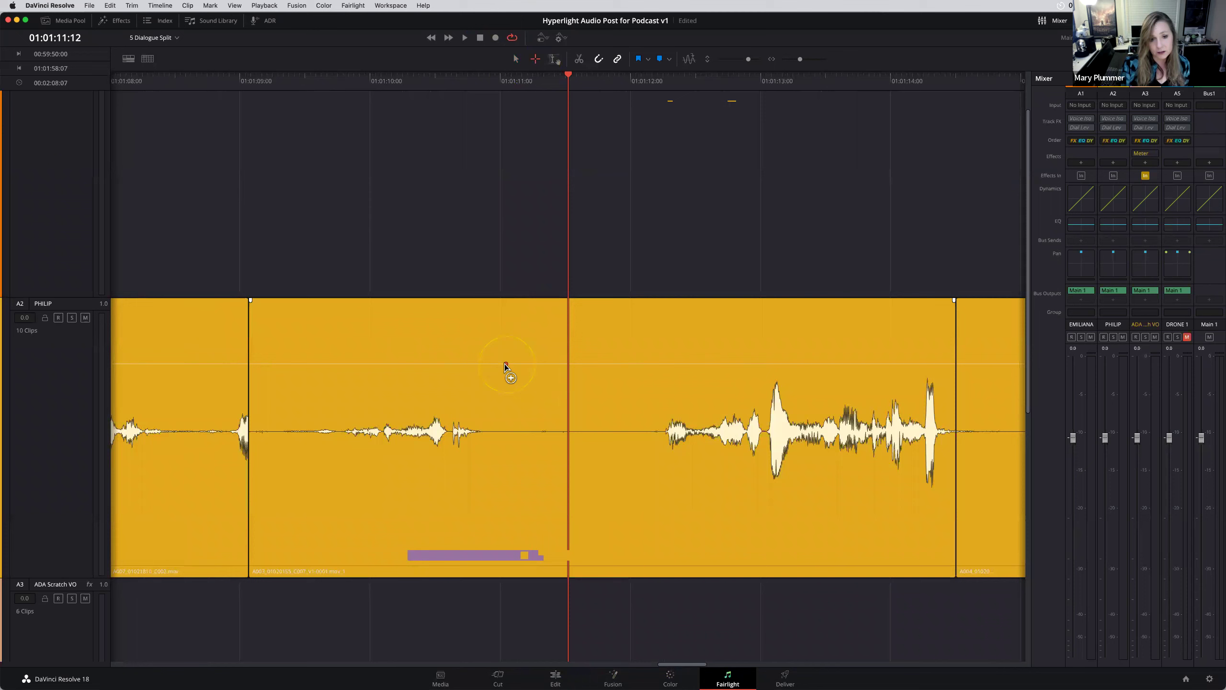
pyautogui.click(533, 364)
pyautogui.click(575, 364)
pyautogui.moveTo(496, 363); pyautogui.dragTo(493, 349)
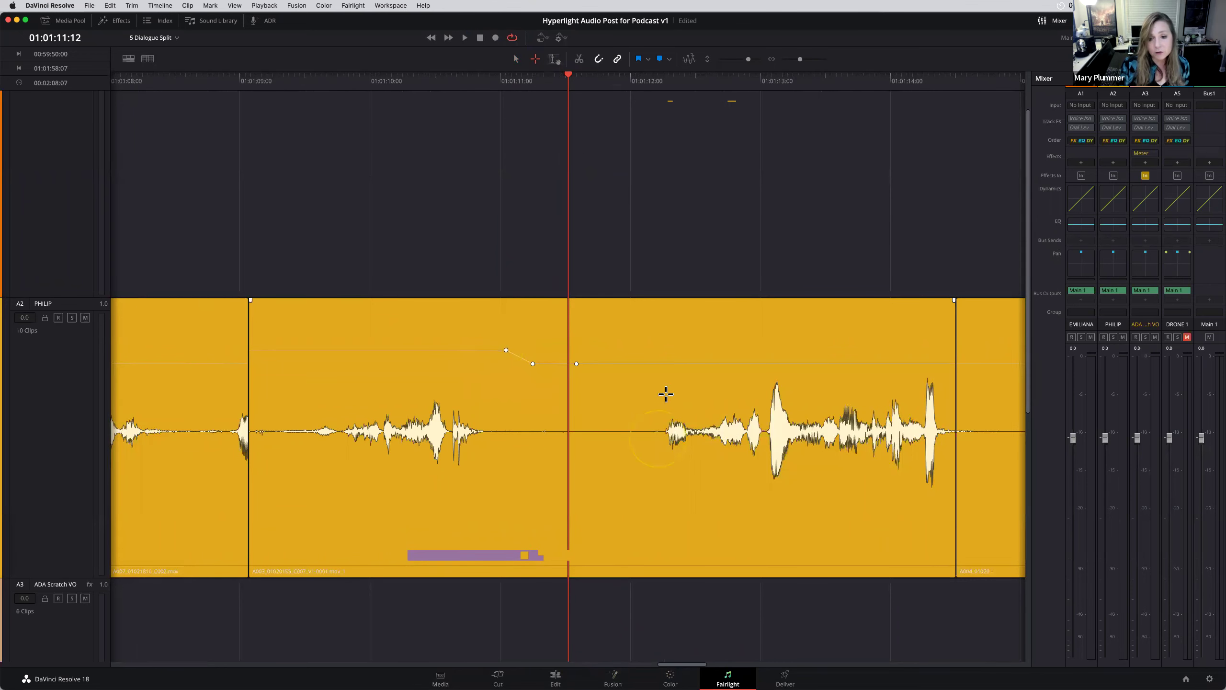
pyautogui.press('super+s')
# Raise the A2 clip's level from 01:01:12:02 to 01:01:13:00 and lower the peak between 01:01:13:01 and 01:01:13:07.
pyautogui.moveTo(763, 408); pyautogui.dragTo(643, 407)
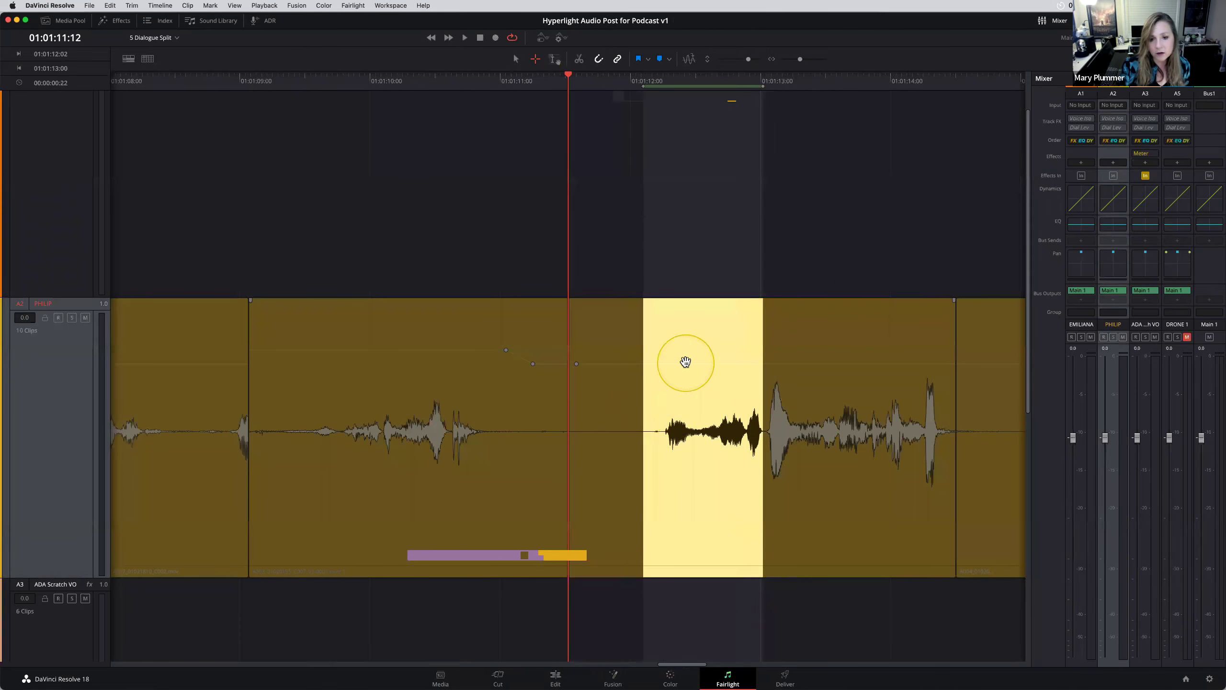
pyautogui.moveTo(686, 363); pyautogui.dragTo(688, 351)
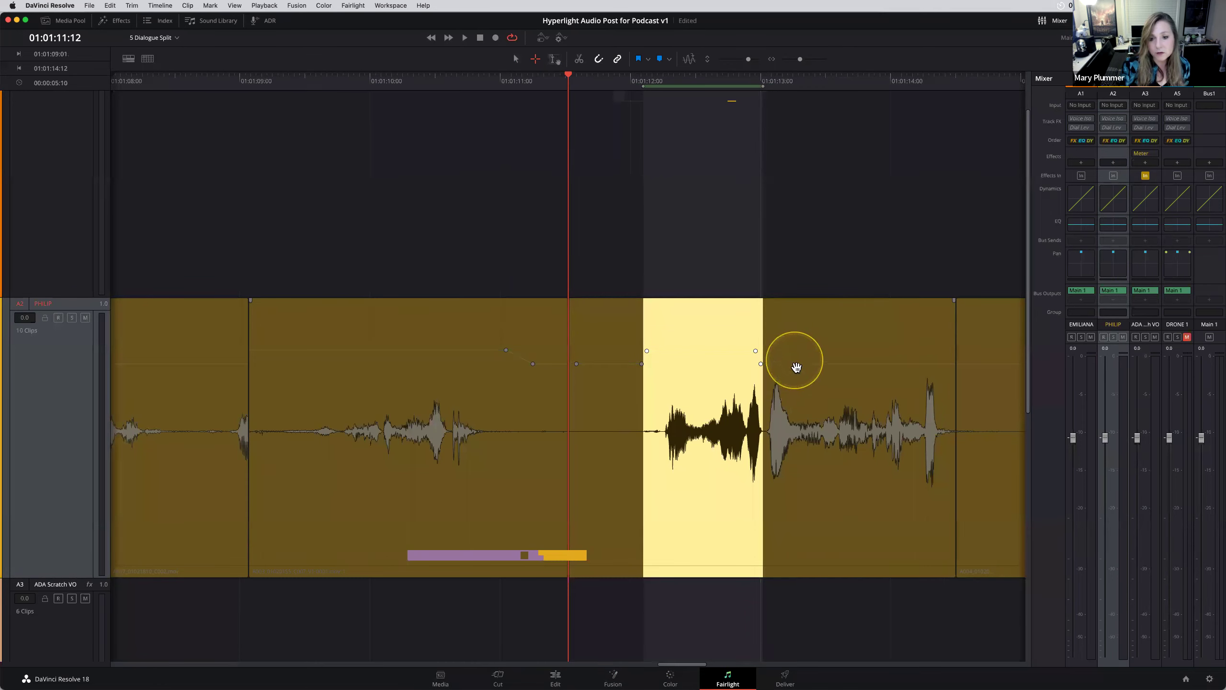
pyautogui.doubleClick(795, 365)
pyautogui.click(763, 271)
pyautogui.moveTo(799, 384); pyautogui.dragTo(744, 356)
pyautogui.click(766, 187)
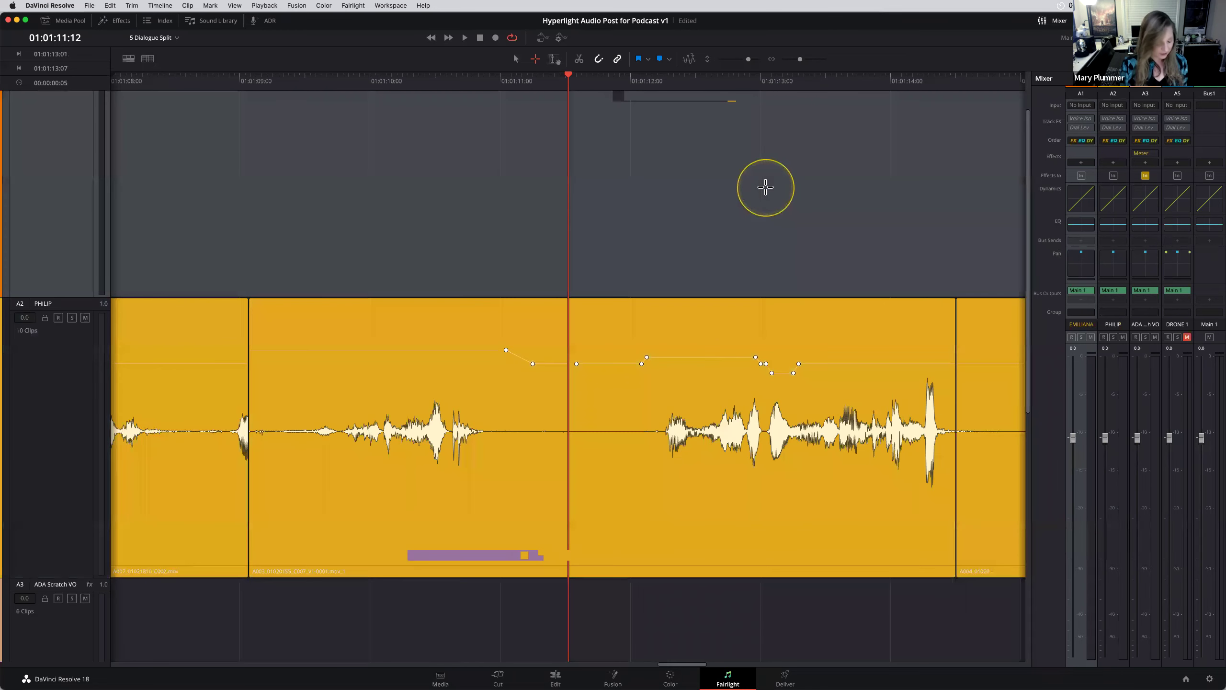
# Review the whole split dialogue timeline with the two character tracks, the ADA Scratch VO and the drone track in view.
pyautogui.hotkey('shift', 'z')
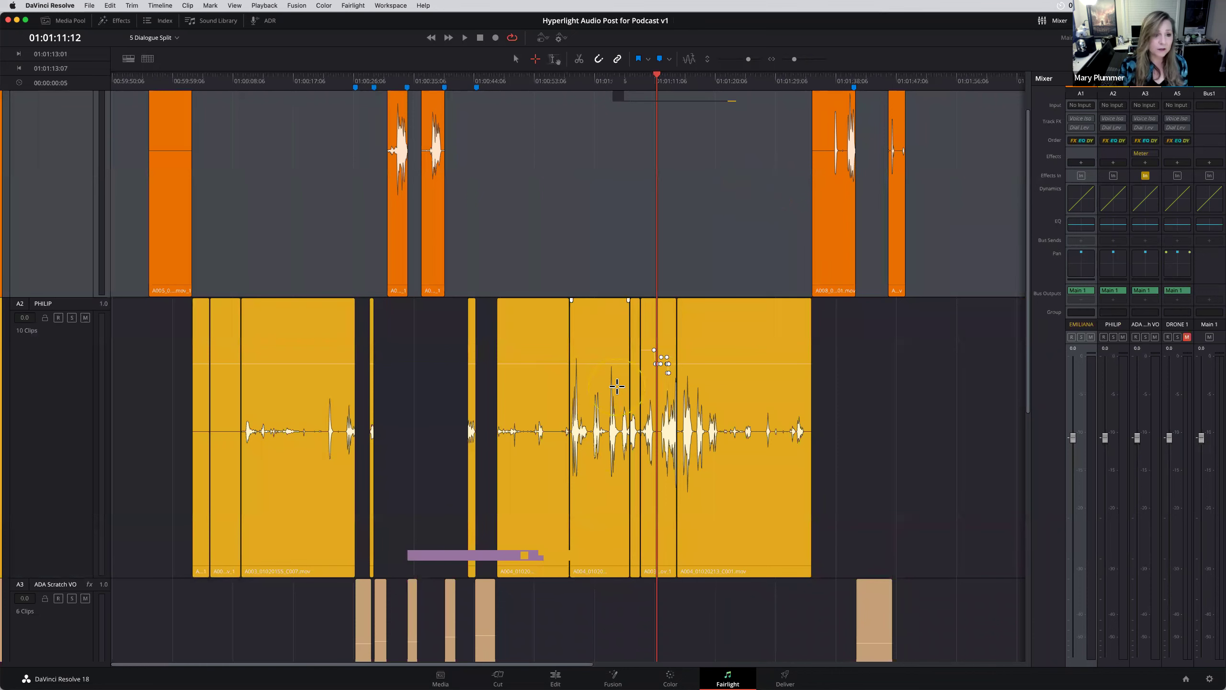
pyautogui.scroll(3, 652, 381)
pyautogui.scroll(-4, 687, 452)
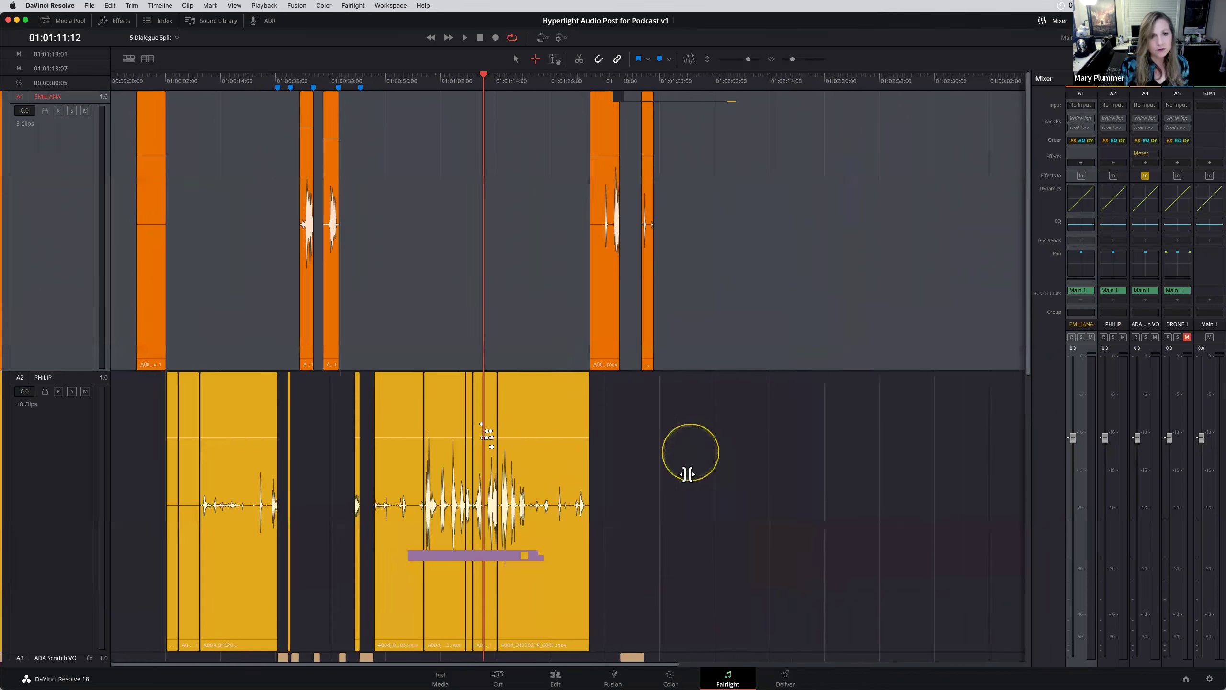
pyautogui.scroll(4, 755, 519)
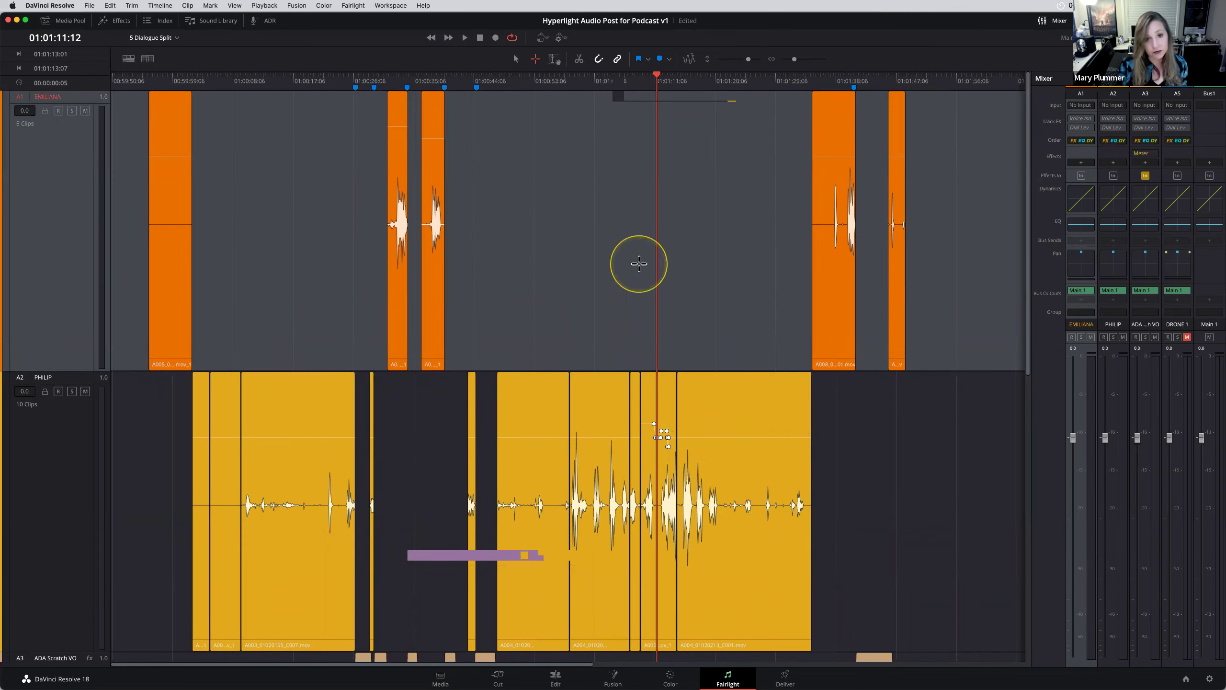
pyautogui.scroll(-3, 639, 263)
pyautogui.scroll(2, 638, 263)
pyautogui.scroll(-3, 639, 264)
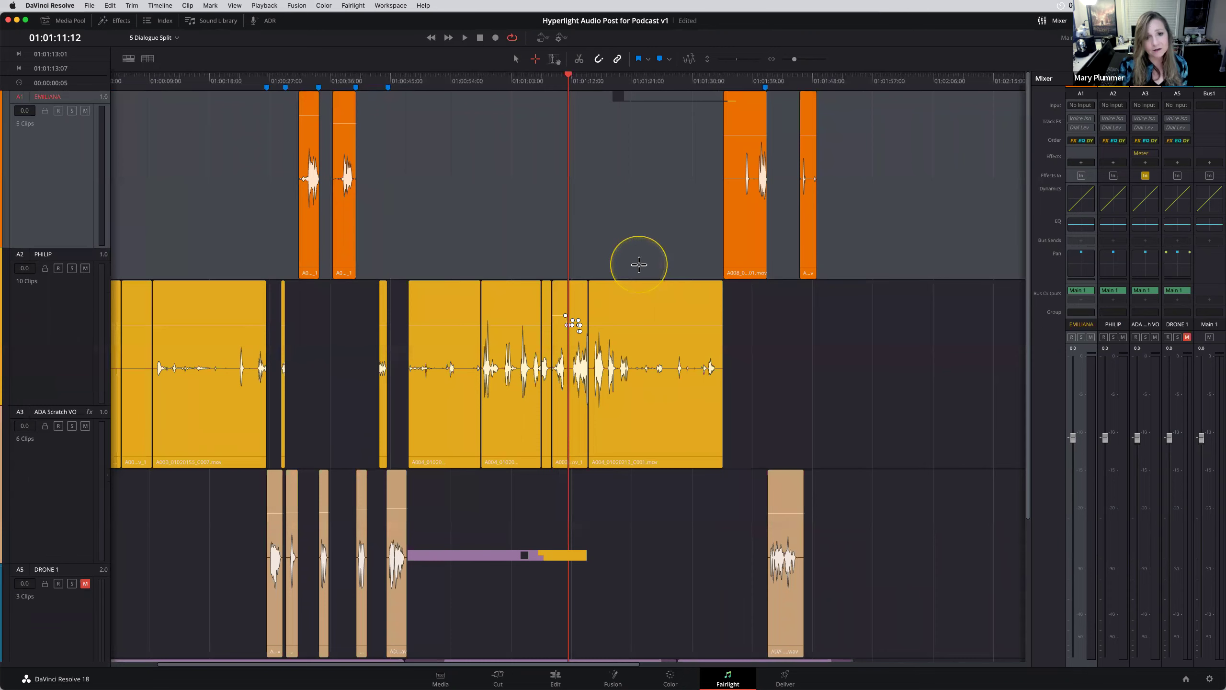
pyautogui.scroll(-3, 638, 264)
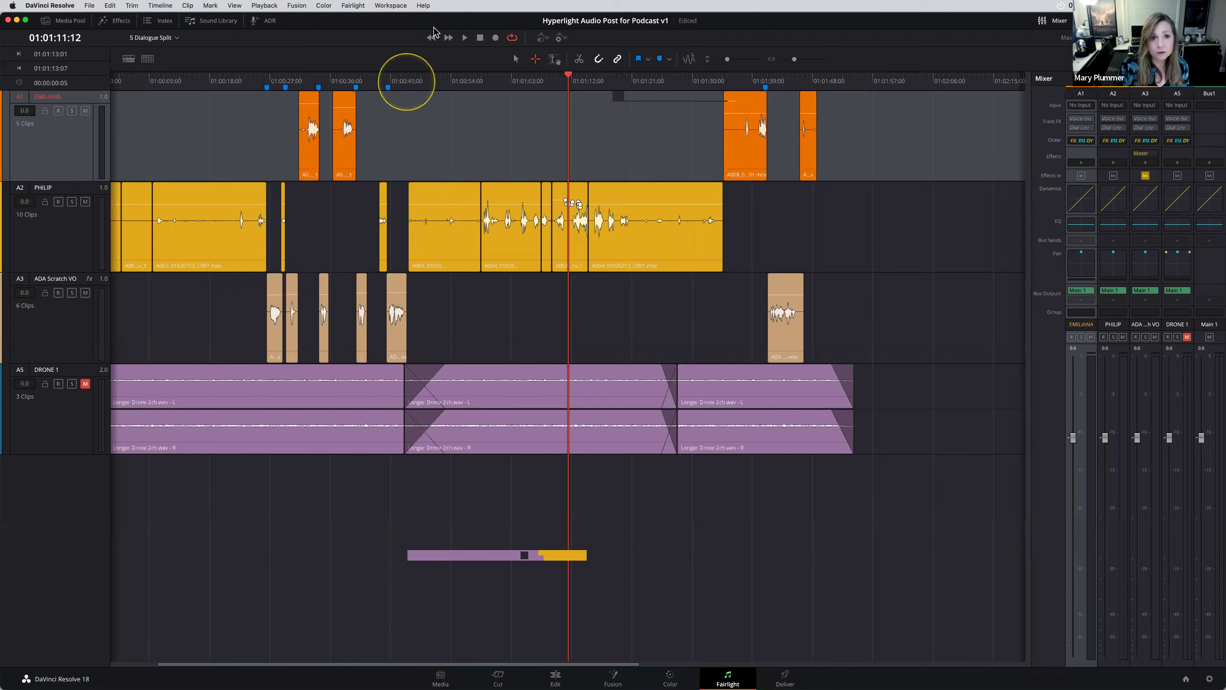
# Look up the DaVinci Resolve Training entry among the help resources without opening it.
pyautogui.click(427, 7)
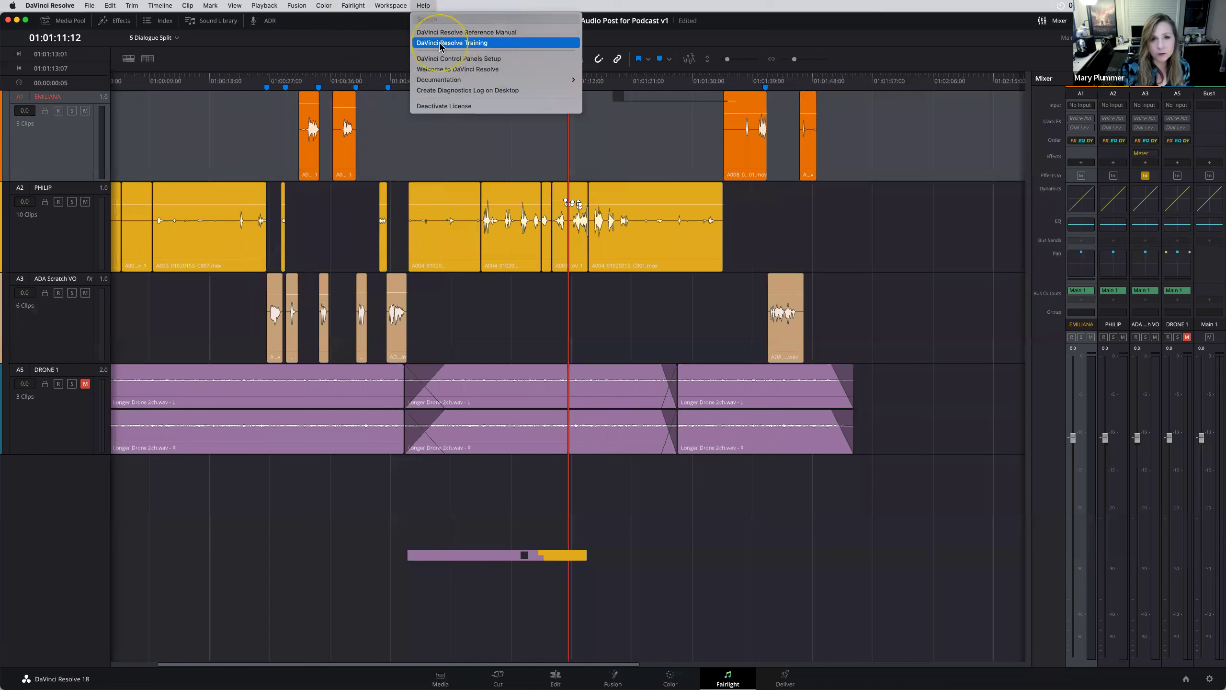
pyautogui.click(461, 124)
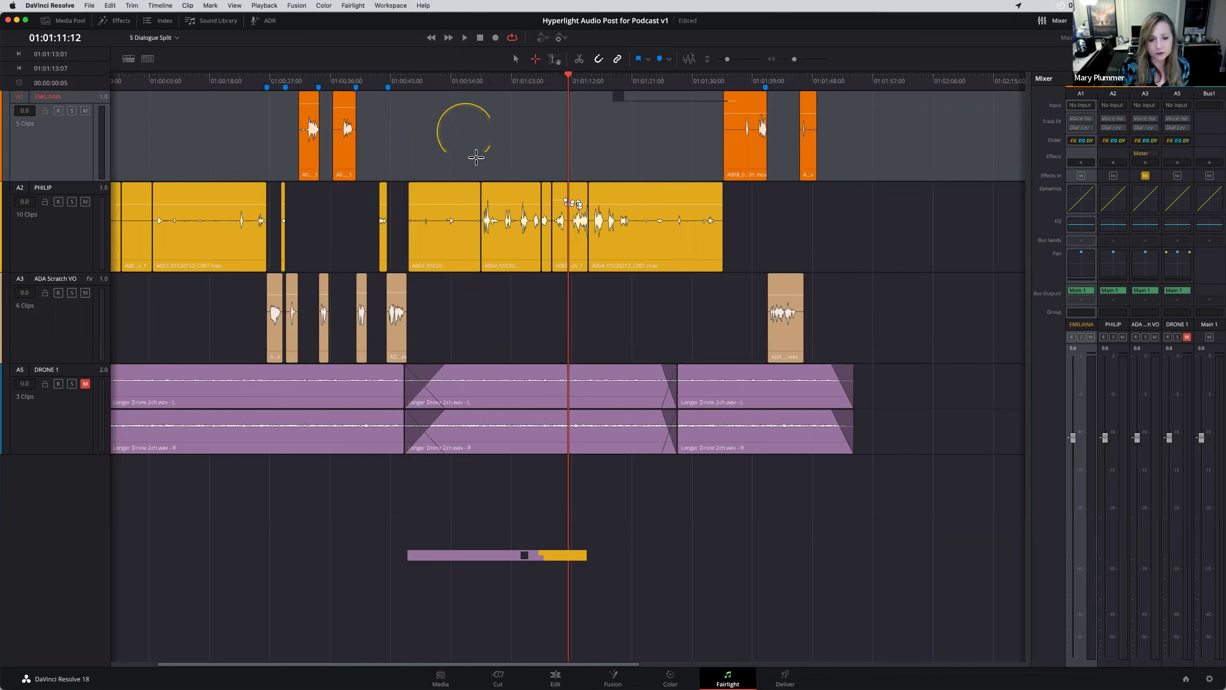
# Browse the Local, Network and Cloud project libraries in the Project Manager, return to Local and close it.
pyautogui.click(1186, 679)
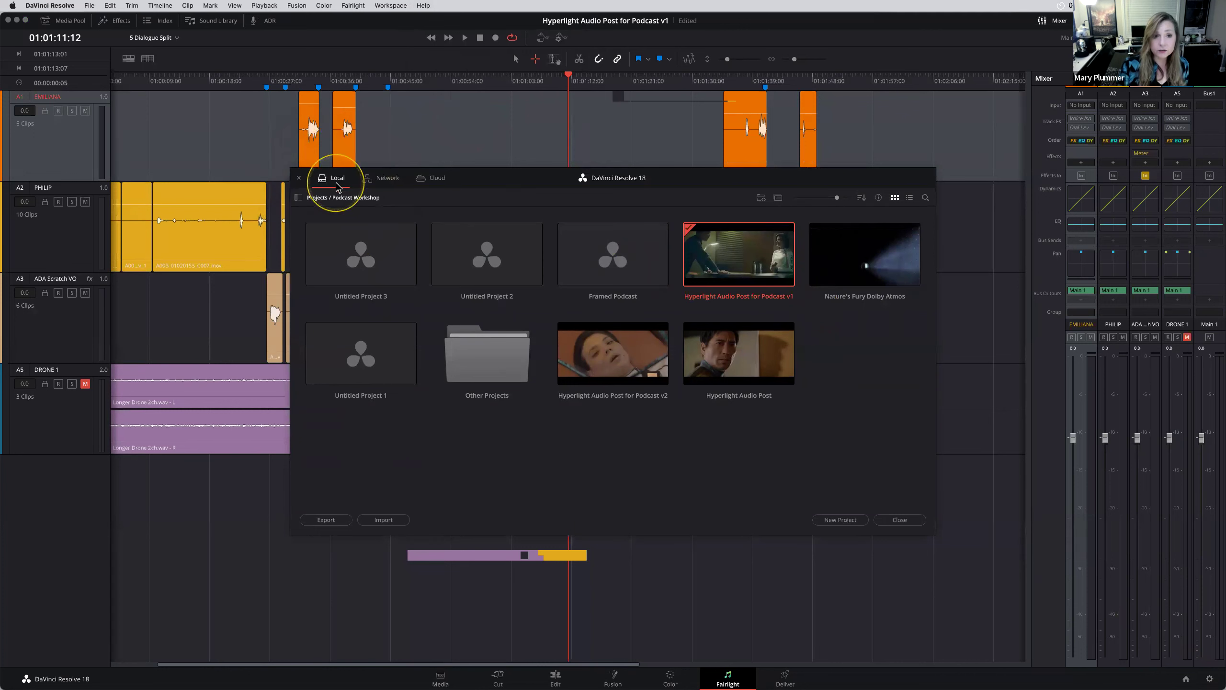
pyautogui.click(382, 181)
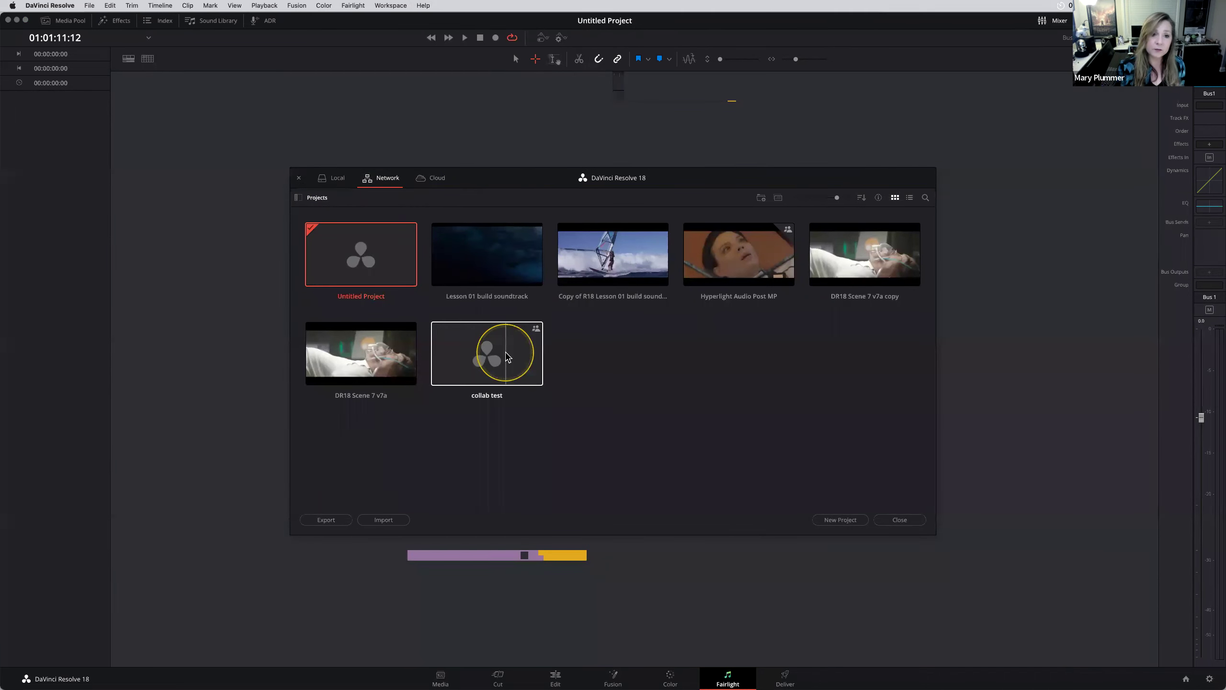
pyautogui.click(436, 178)
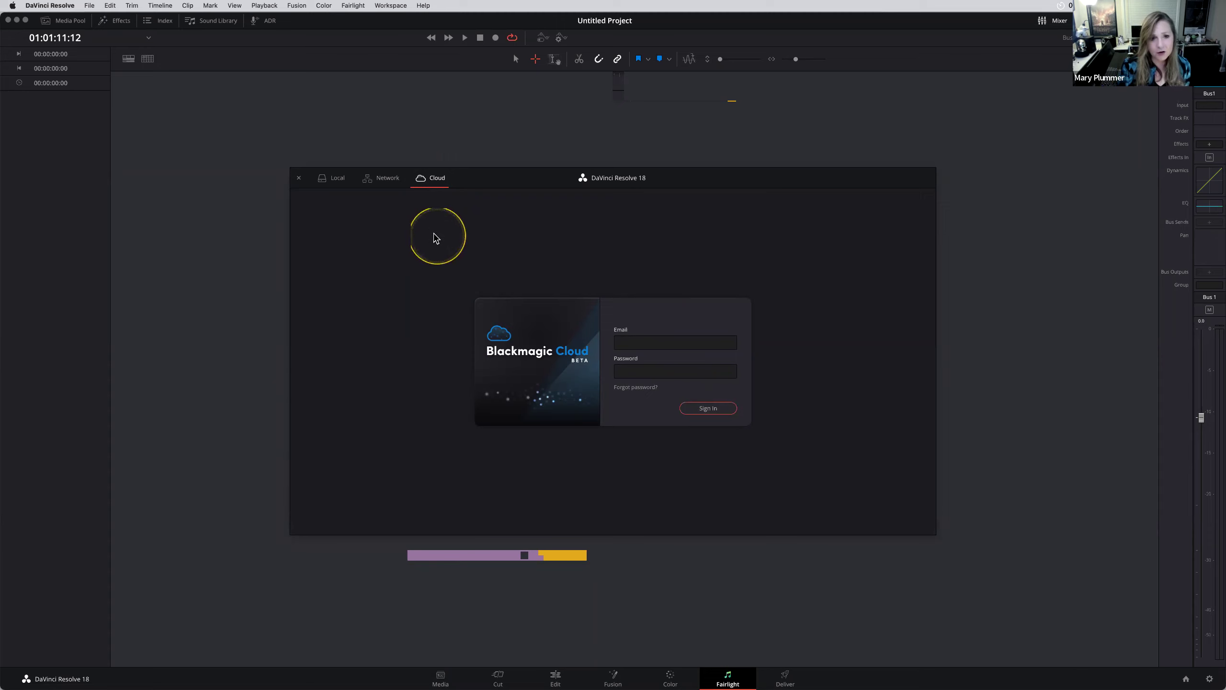
pyautogui.click(322, 181)
pyautogui.click(300, 180)
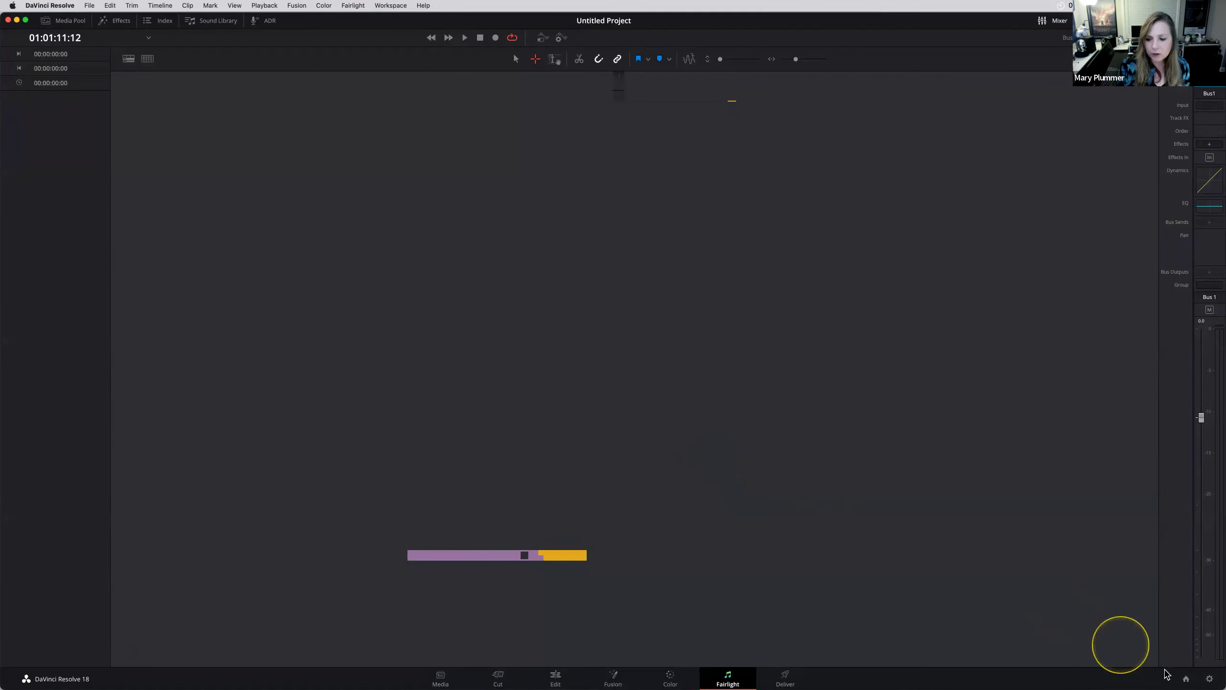
# Reopen the project Hyperlight Audio Post for Podcast v1 from the local Podcast Workshop folder.
pyautogui.click(1187, 679)
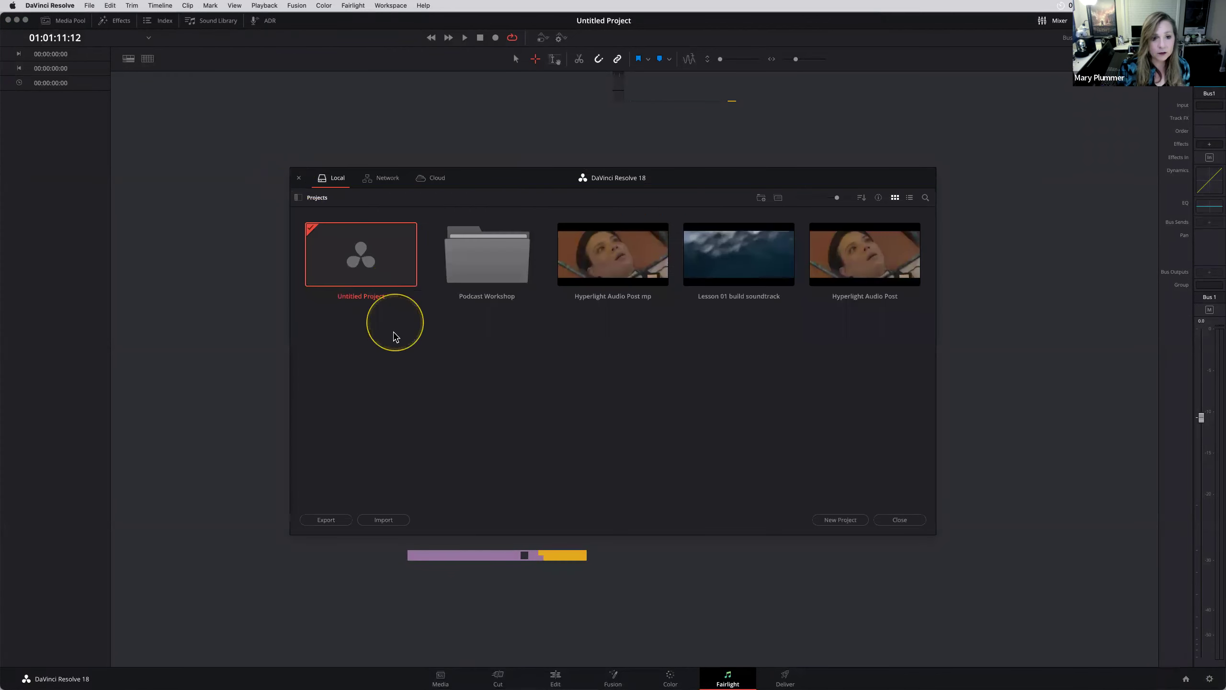
pyautogui.doubleClick(471, 242)
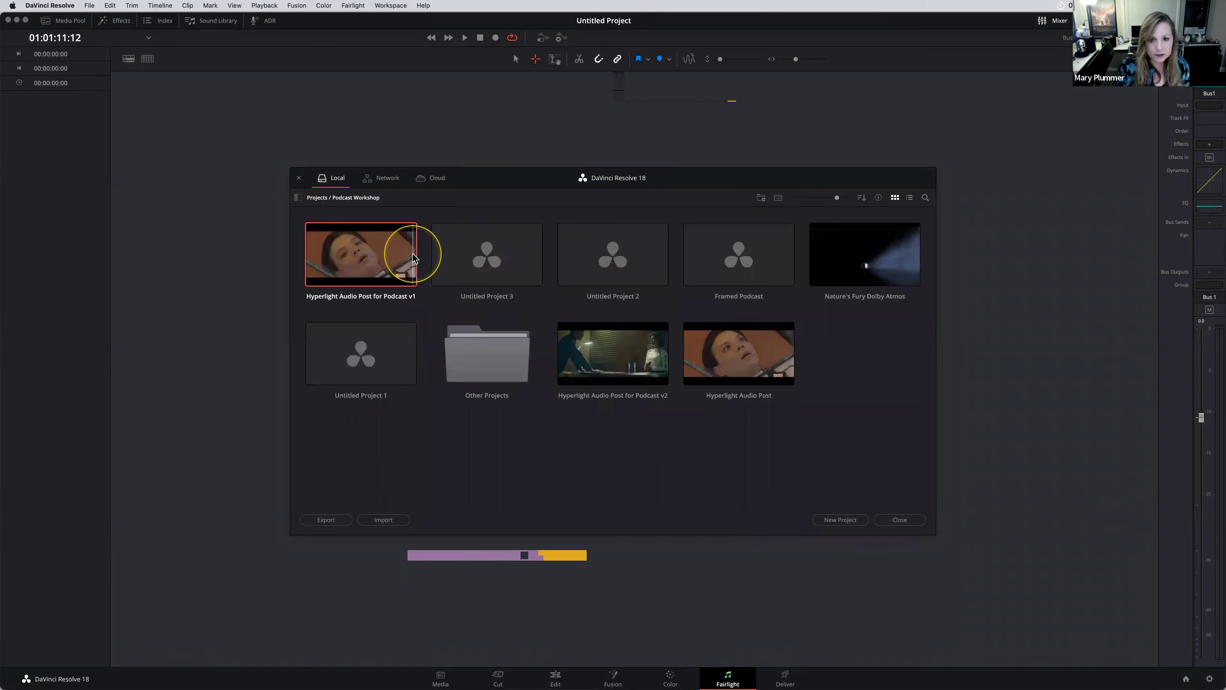
pyautogui.doubleClick(412, 256)
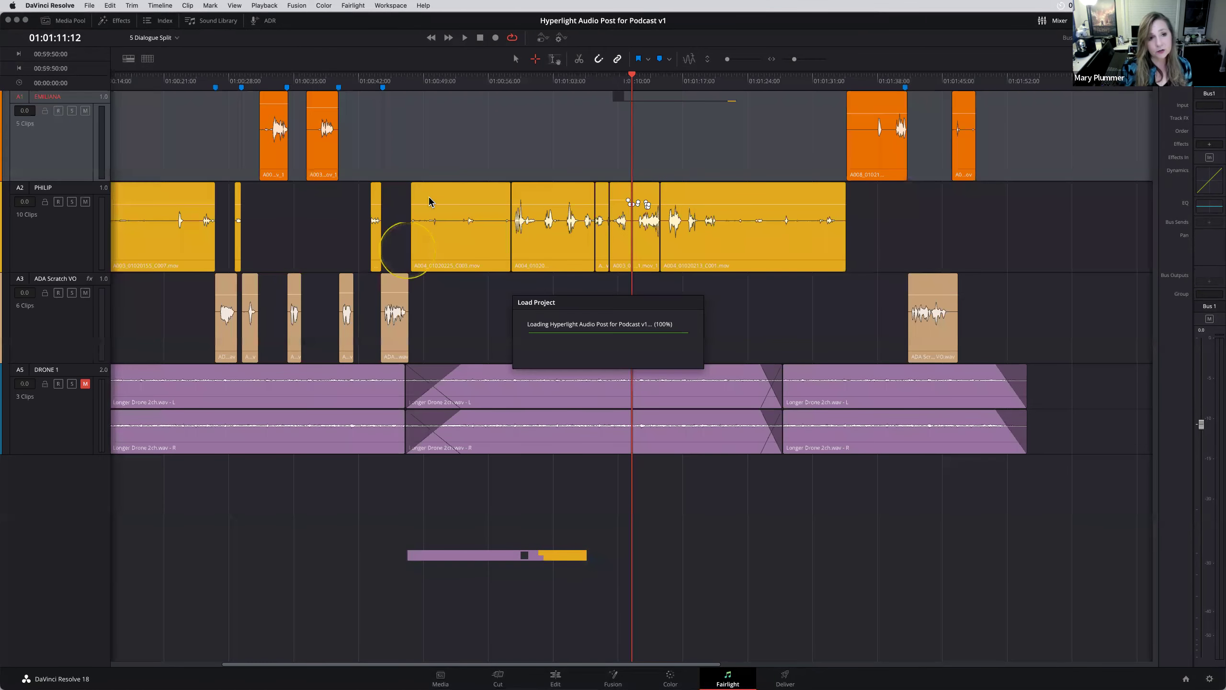
pyautogui.scroll(-3, 417, 114)
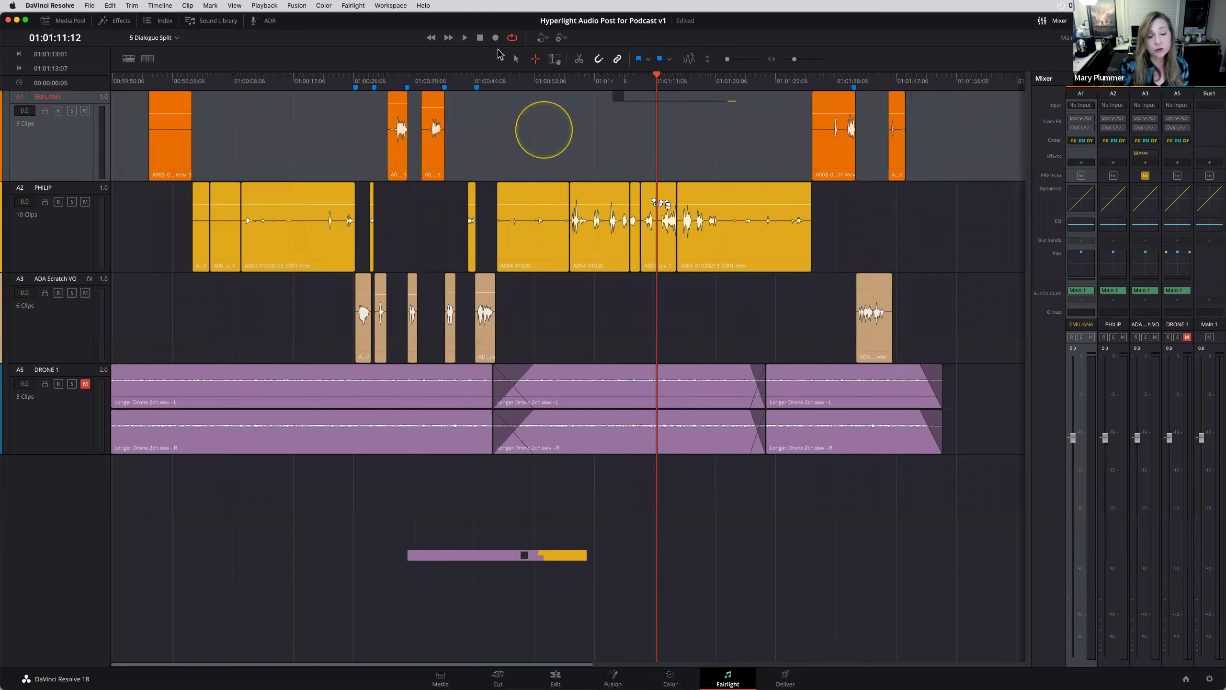
# Set the playhead to 01:00:52:11 in the 5 Dialogue Split timeline and clear the track selection.
pyautogui.click(530, 81)
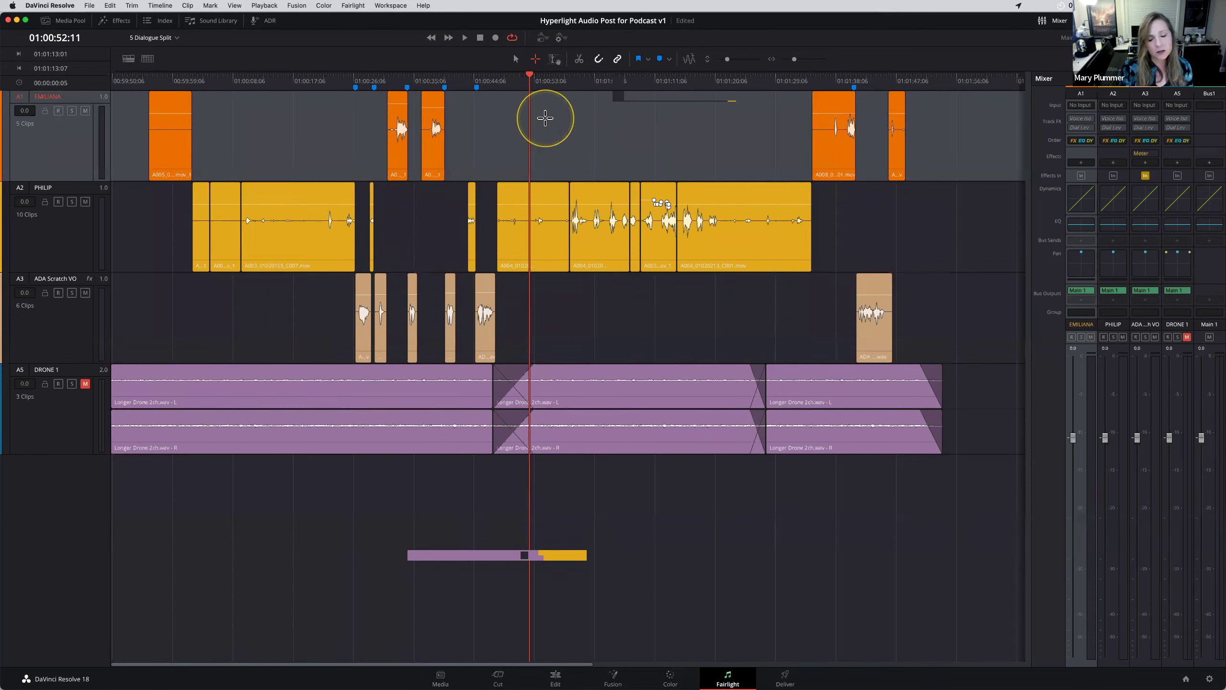
pyautogui.click(562, 296)
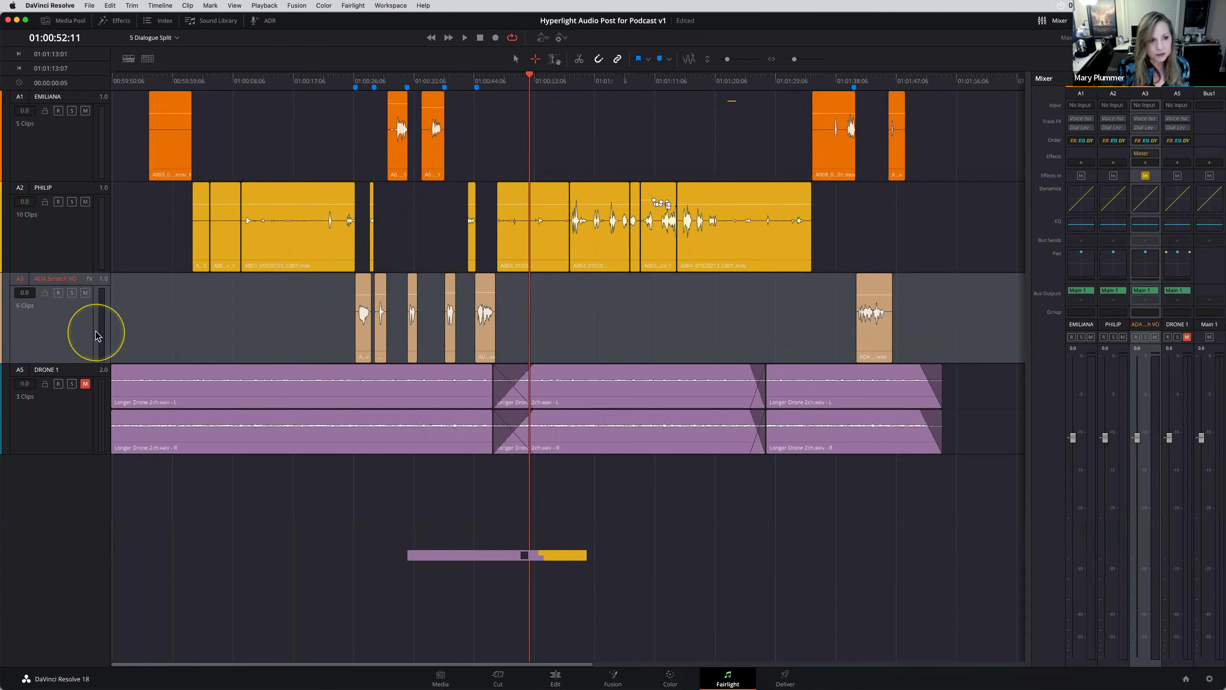
pyautogui.click(120, 322)
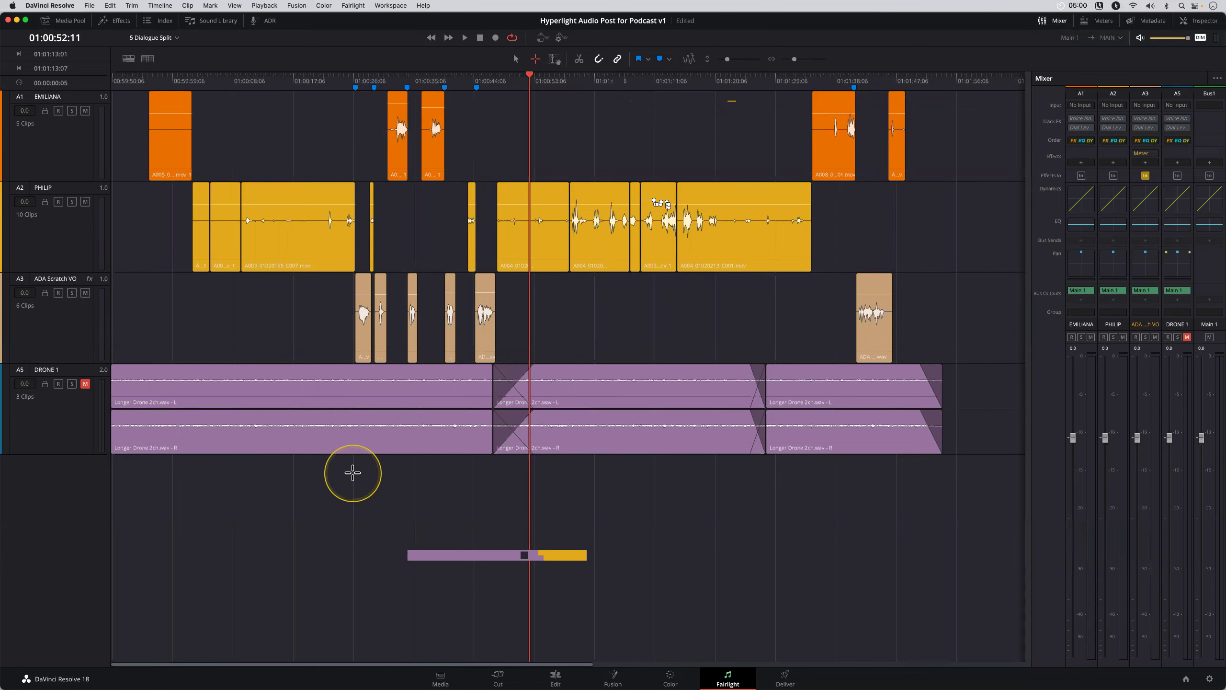
# Show the media pool and open the Music crossfades start timeline from the Timelines bin.
pyautogui.click(61, 25)
pyautogui.click(61, 25)
pyautogui.click(62, 25)
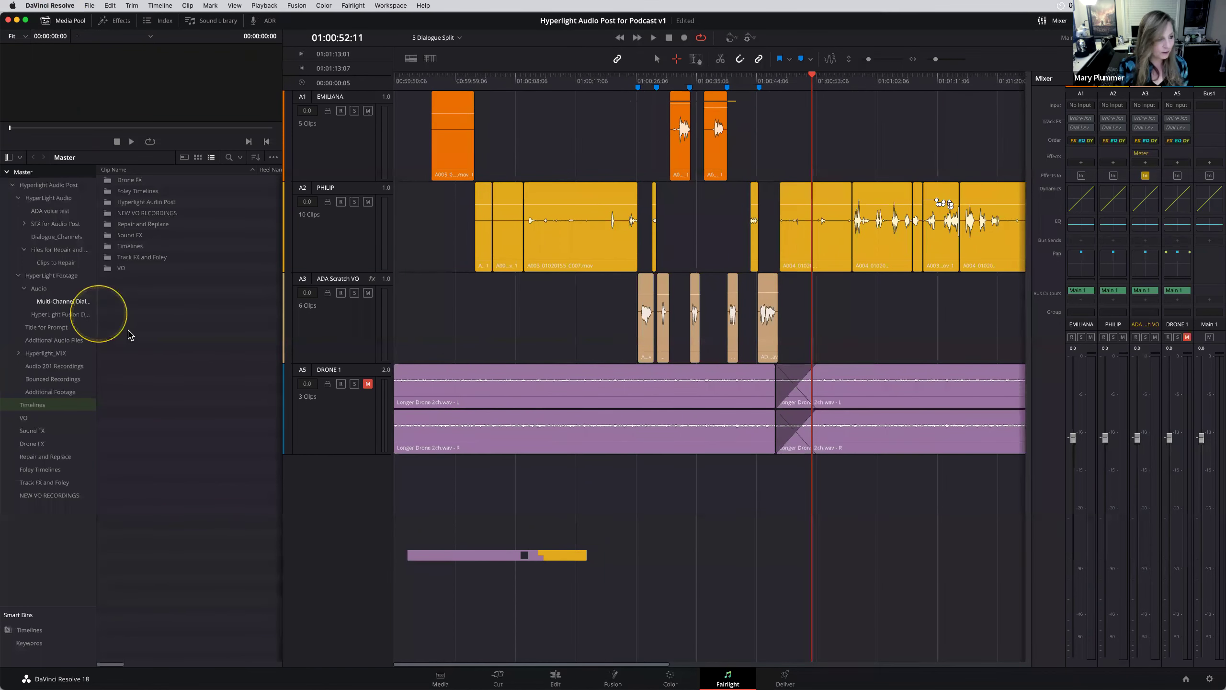
pyautogui.click(53, 405)
pyautogui.click(123, 533)
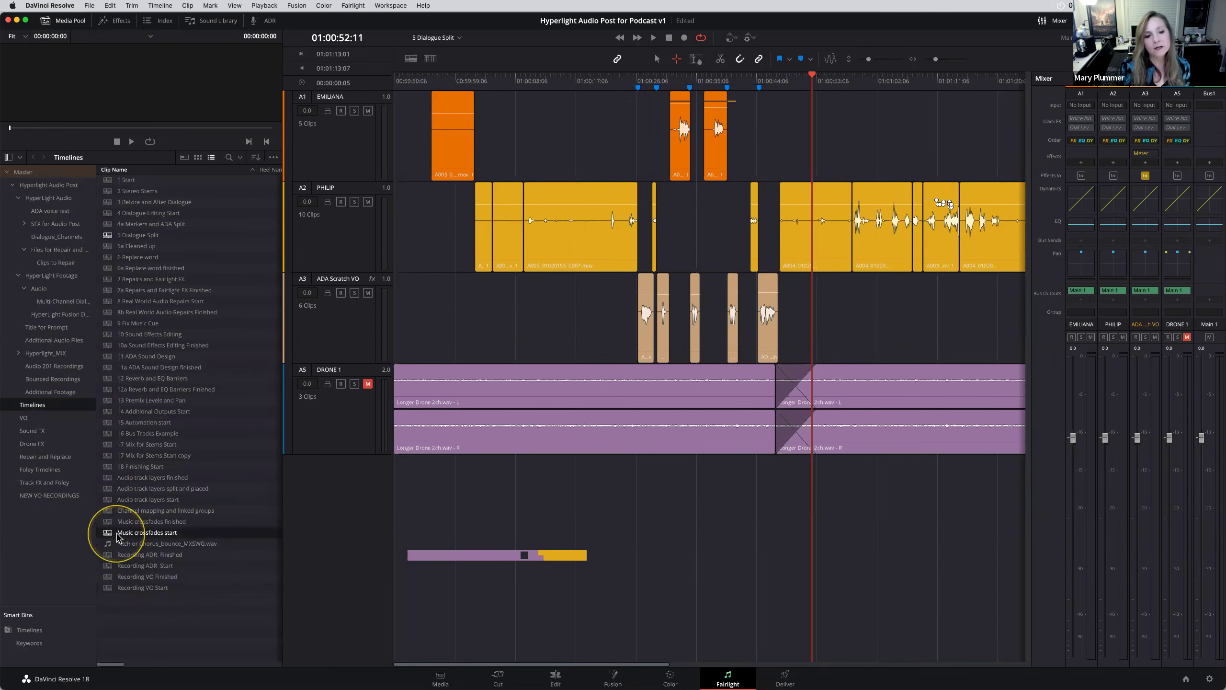
pyautogui.doubleClick(112, 533)
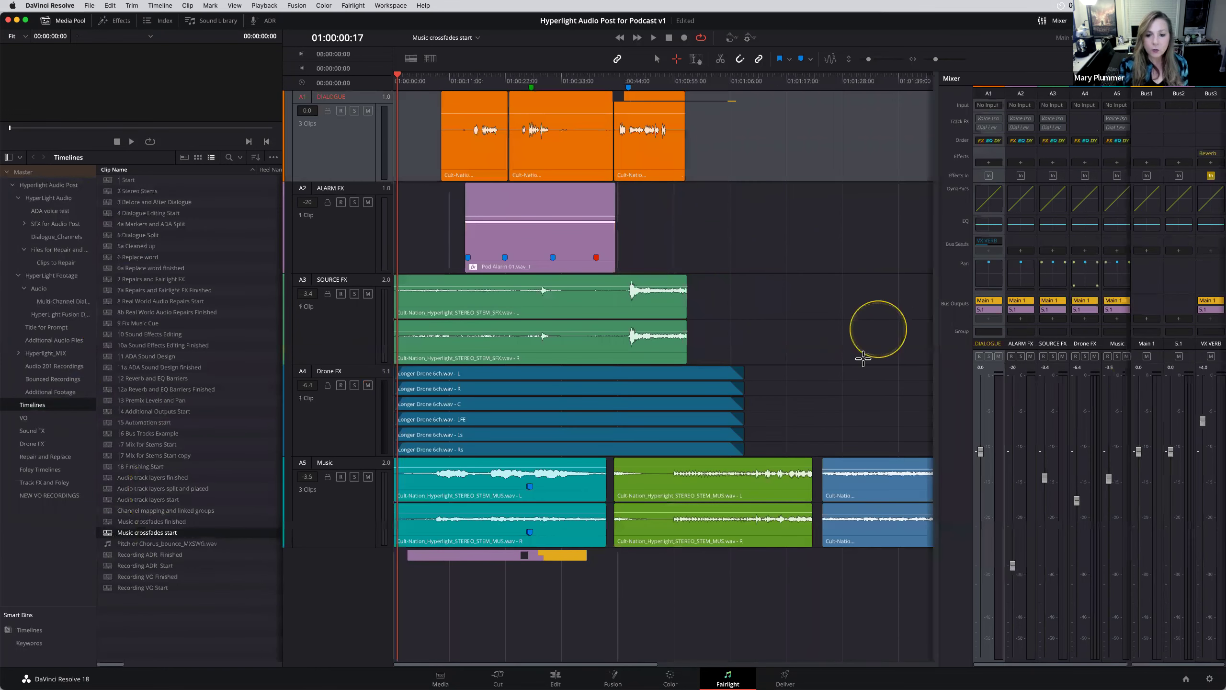
# Solo the Drone FX track and briefly play the beginning of the timeline.
pyautogui.click(863, 358)
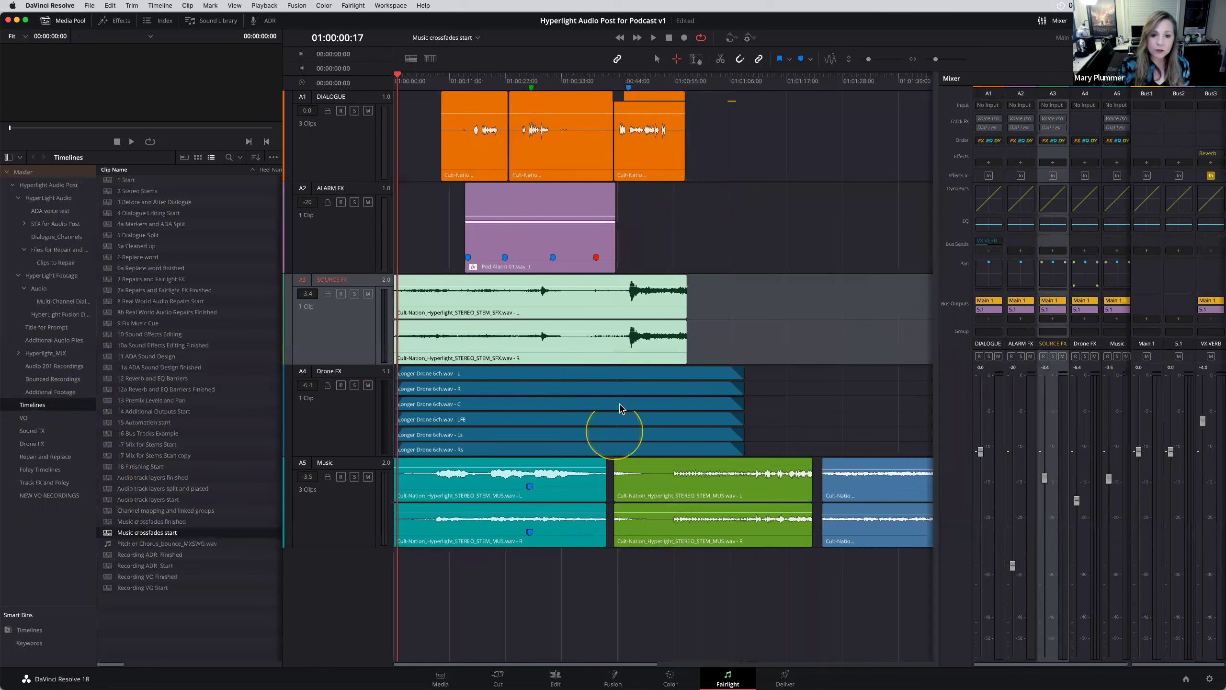
pyautogui.click(517, 143)
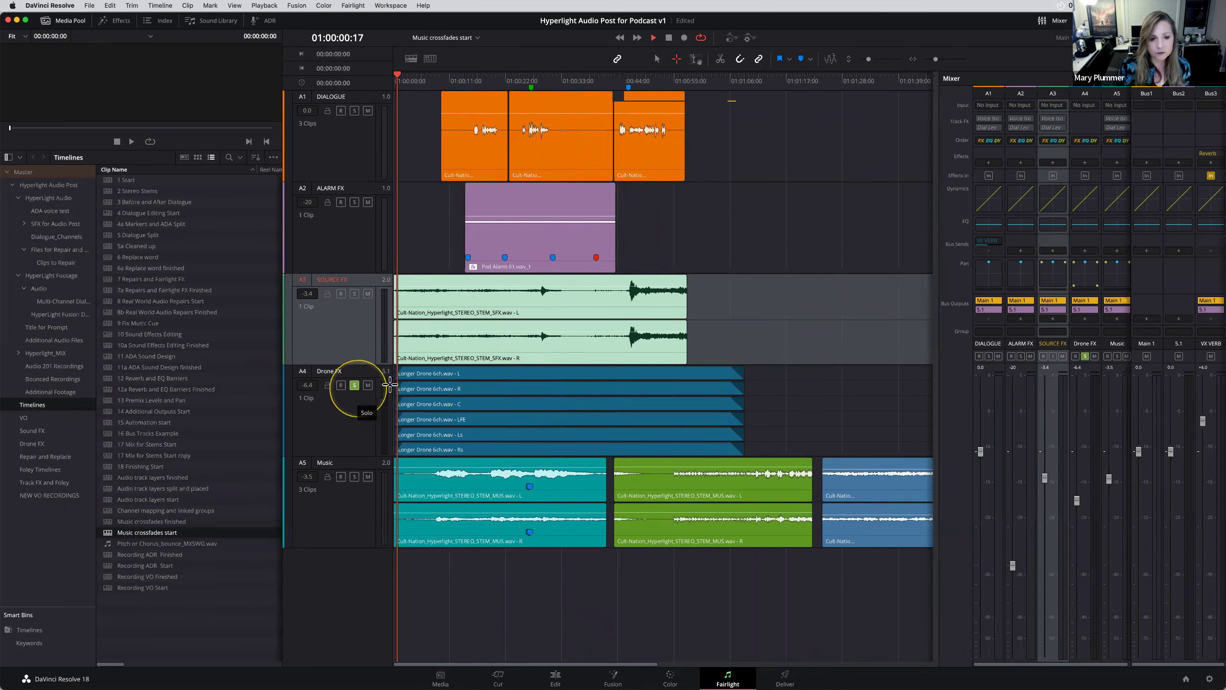
pyautogui.press('space')
pyautogui.click(718, 526)
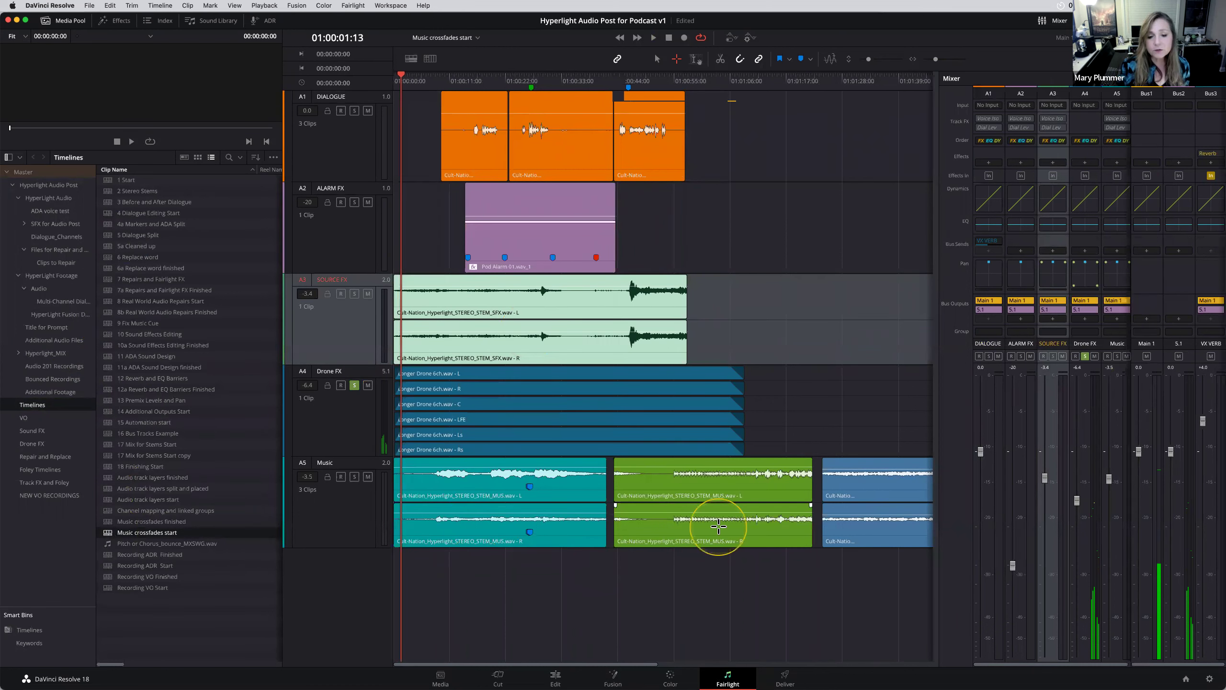
# Trim the start of the second Music clip on A5 to about 01:00:50 to leave a gap, and select the Music track.
pyautogui.moveTo(615, 524); pyautogui.dragTo(650, 526)
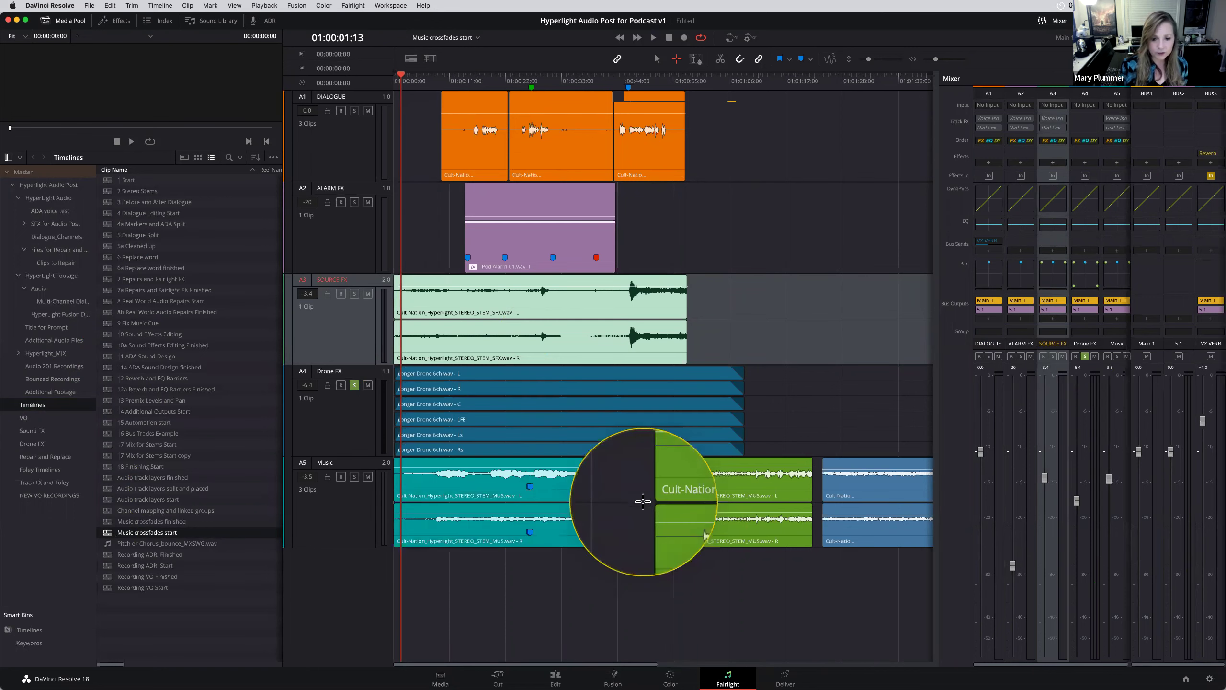
pyautogui.click(345, 521)
pyautogui.press('super+minus')
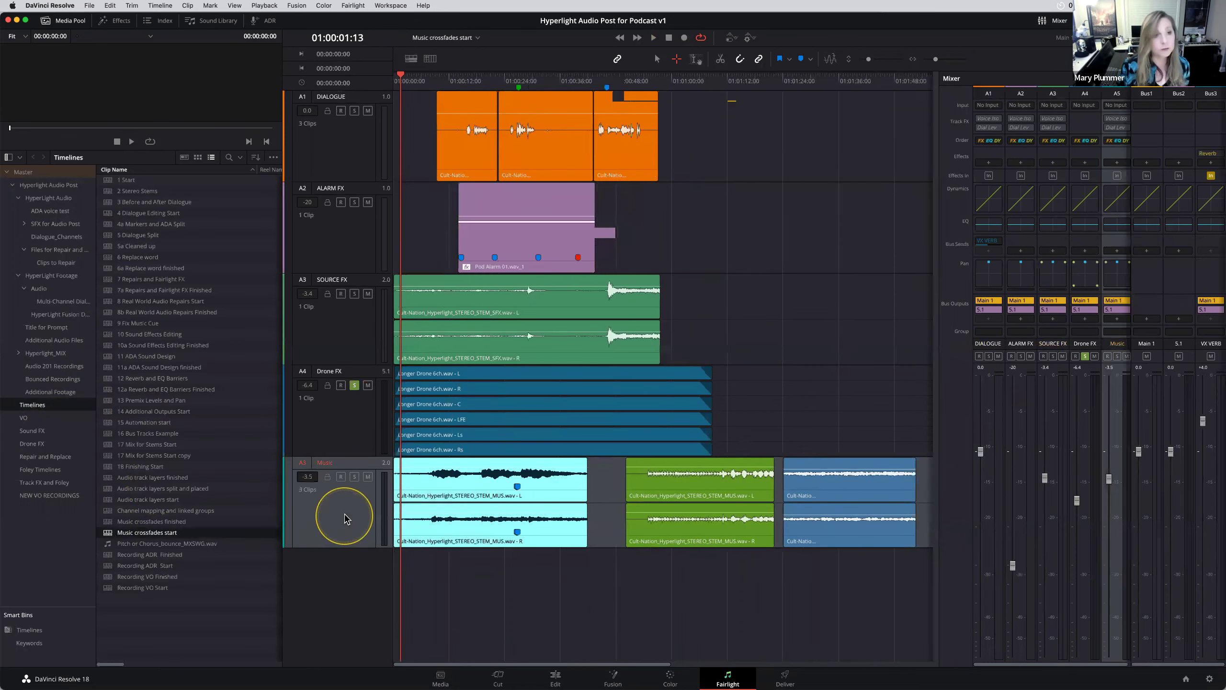
# Hide the media pool and mixer and enlarge the Music track's first two clips and the gap between them.
pyautogui.click(59, 16)
pyautogui.click(1051, 20)
pyautogui.press('super+equal')
pyautogui.press('super+equal')
pyautogui.press('super+equal')
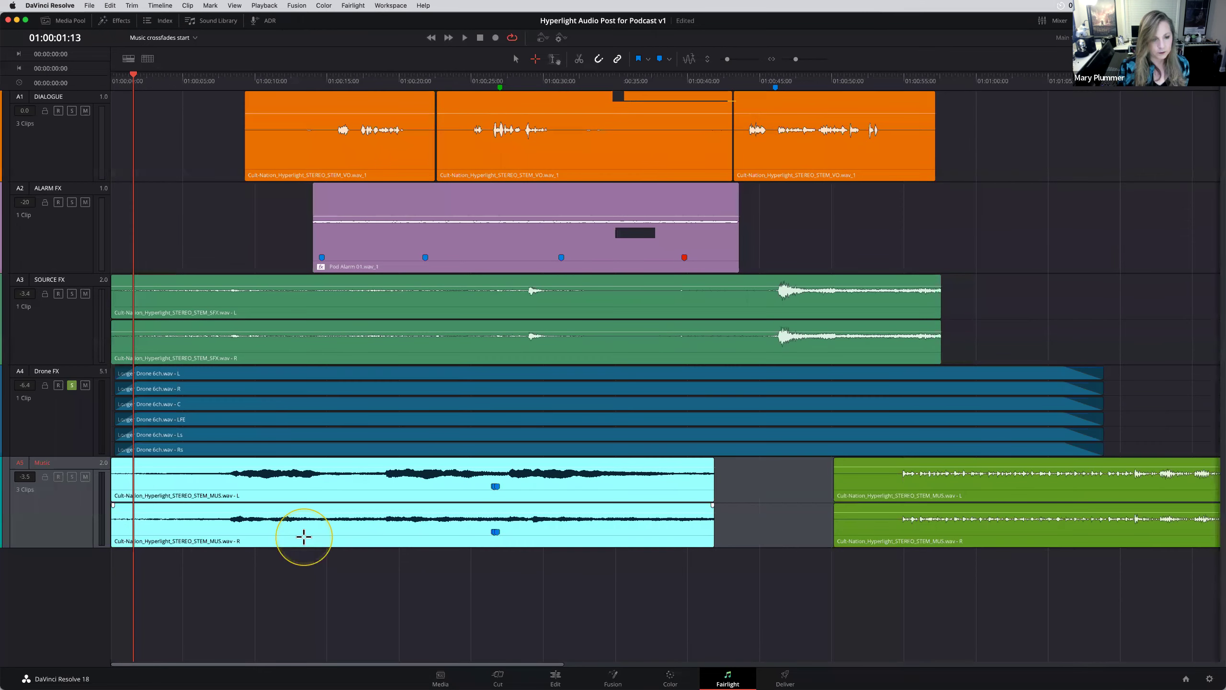
pyautogui.scroll(4, 304, 536)
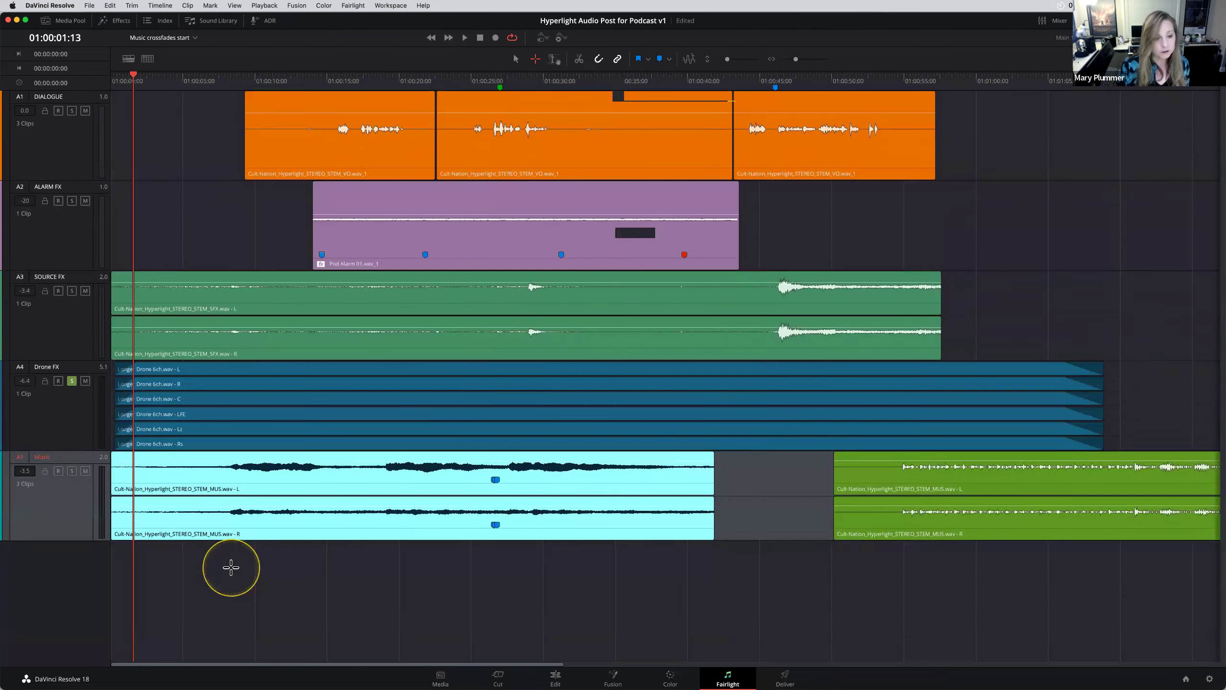
pyautogui.scroll(5, 231, 567)
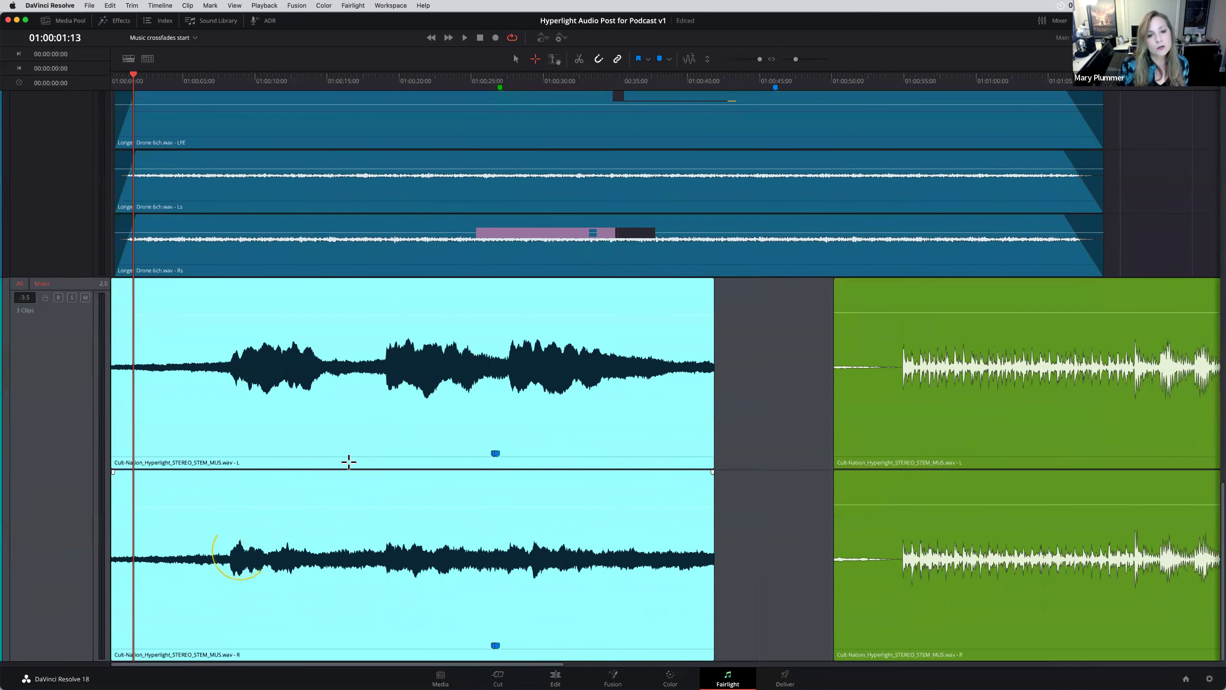
# Trim the second music clip's start to about 01:00:54 and the first clip's end to about 01:00:41, and return to the selection tool.
pyautogui.moveTo(831, 408); pyautogui.dragTo(899, 382)
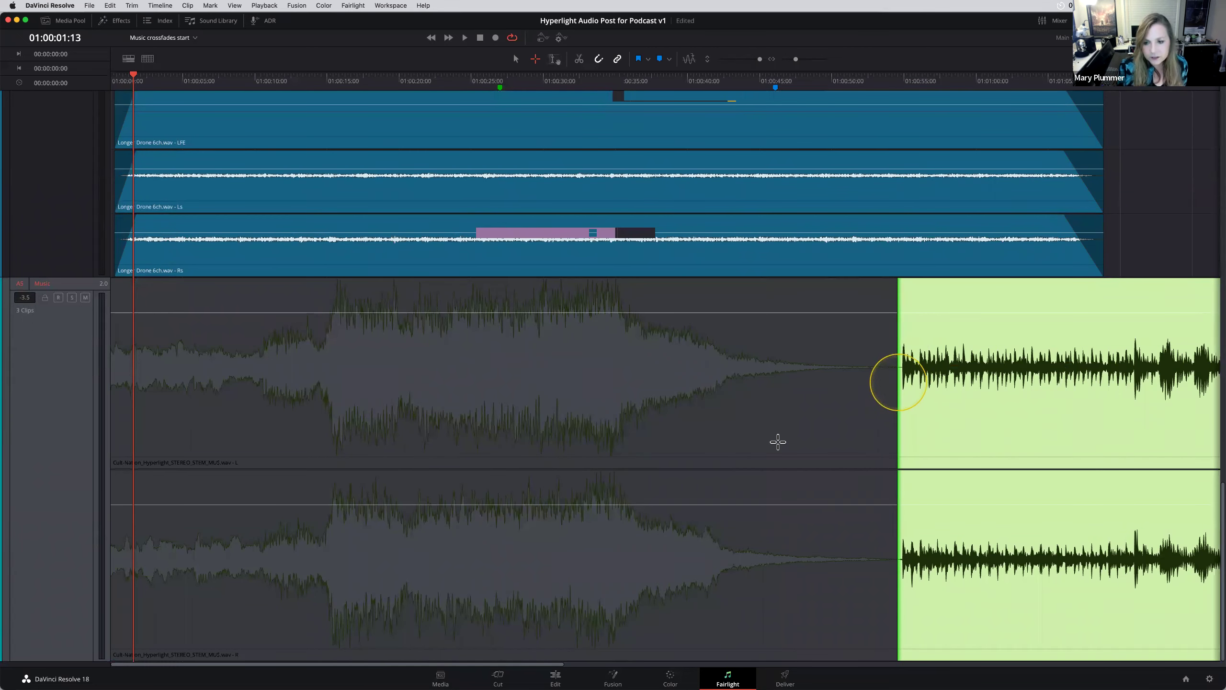
pyautogui.moveTo(726, 414)
pyautogui.mouseDown()
pyautogui.moveTo(742, 412)
pyautogui.moveTo(710, 412)
pyautogui.mouseUp()
pyautogui.press('a')
# Try overlapping the second music clip onto the end of the first without layered editing, and undo the moves.
pyautogui.moveTo(1034, 420); pyautogui.dragTo(838, 420)
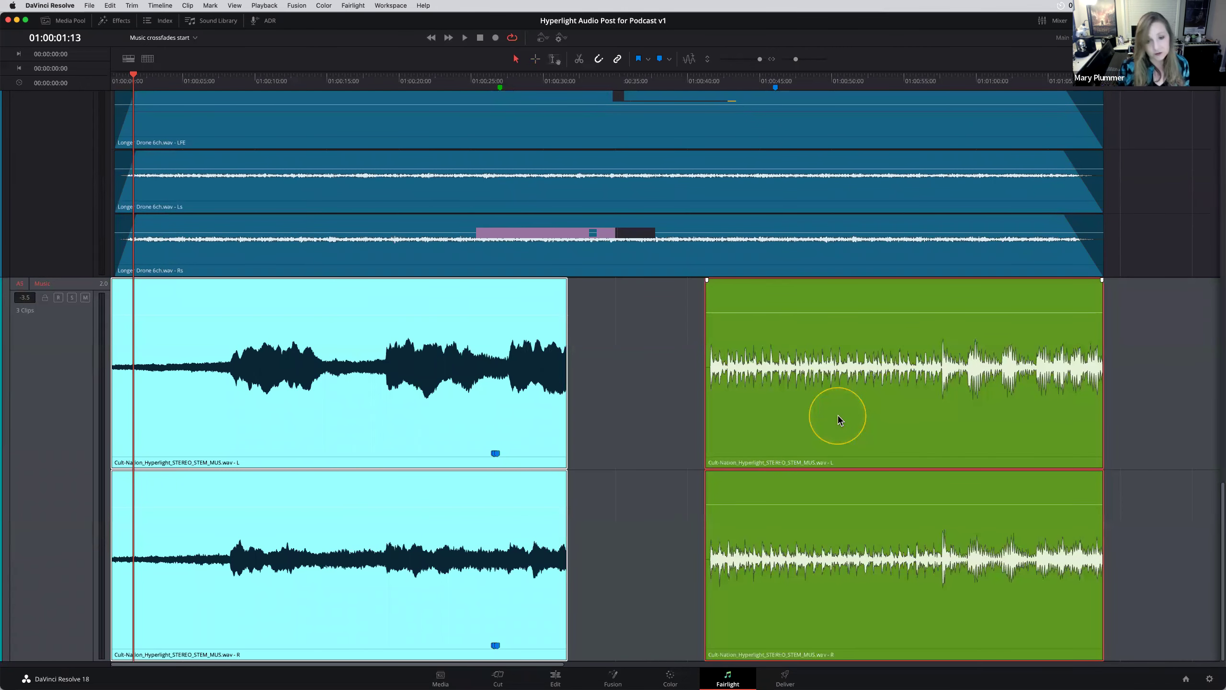
pyautogui.press('super+z')
pyautogui.press('super+z')
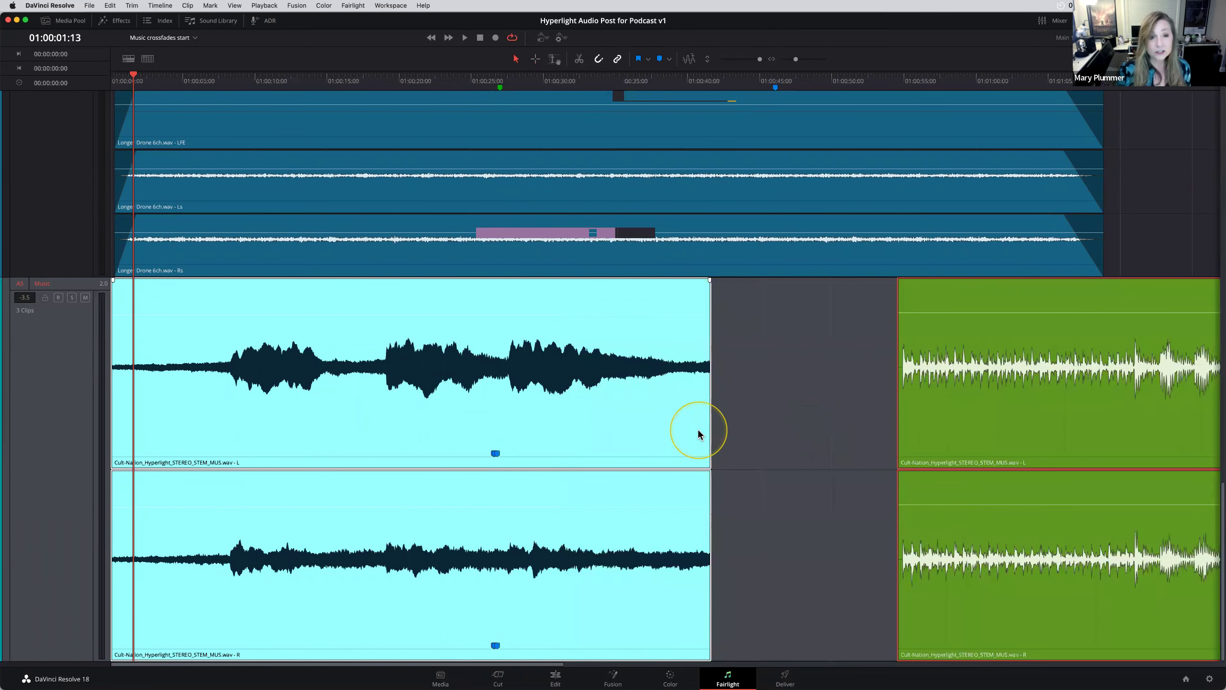
pyautogui.moveTo(958, 425); pyautogui.dragTo(679, 431)
pyautogui.press('super+z')
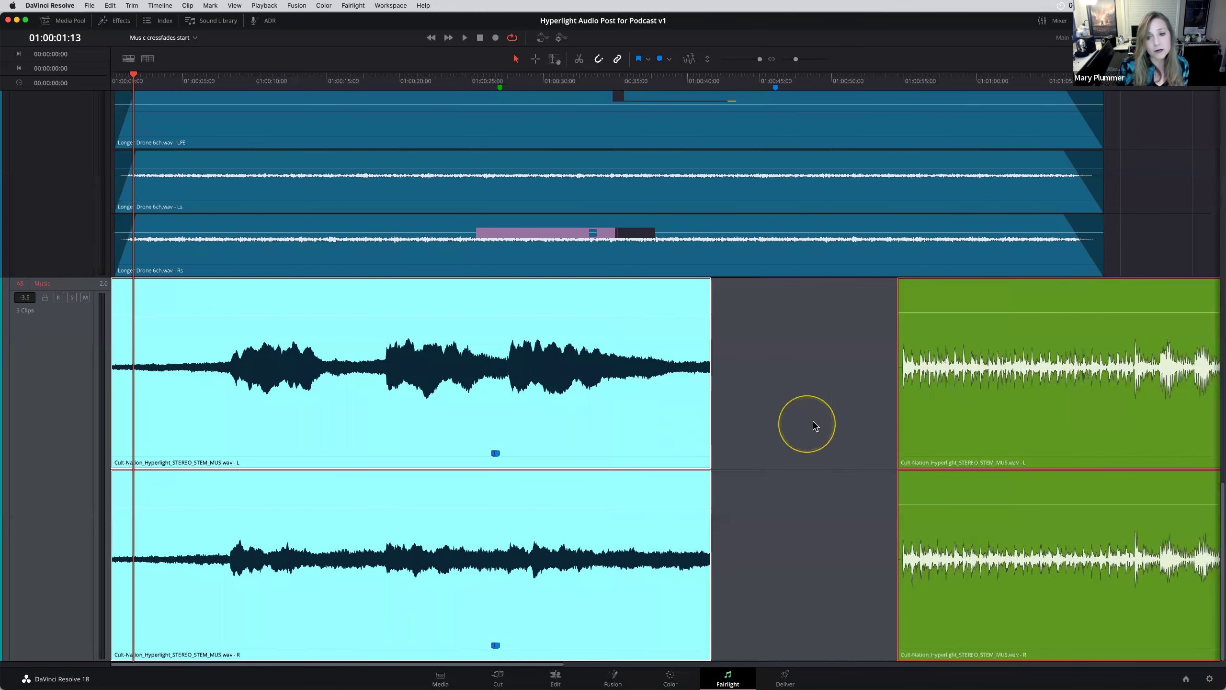
# Enable Layered Audio Editing and move the second music clip earlier to start at about 01:00:44.
pyautogui.click(151, 5)
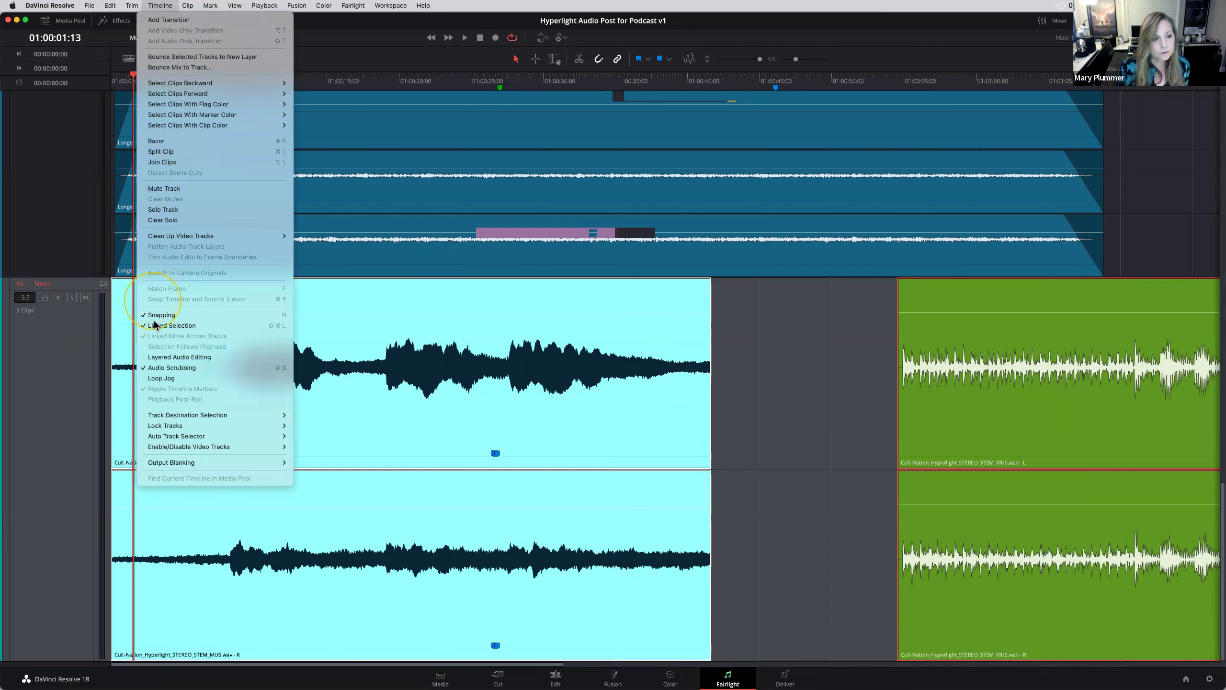
pyautogui.click(176, 359)
pyautogui.moveTo(995, 433); pyautogui.dragTo(780, 336)
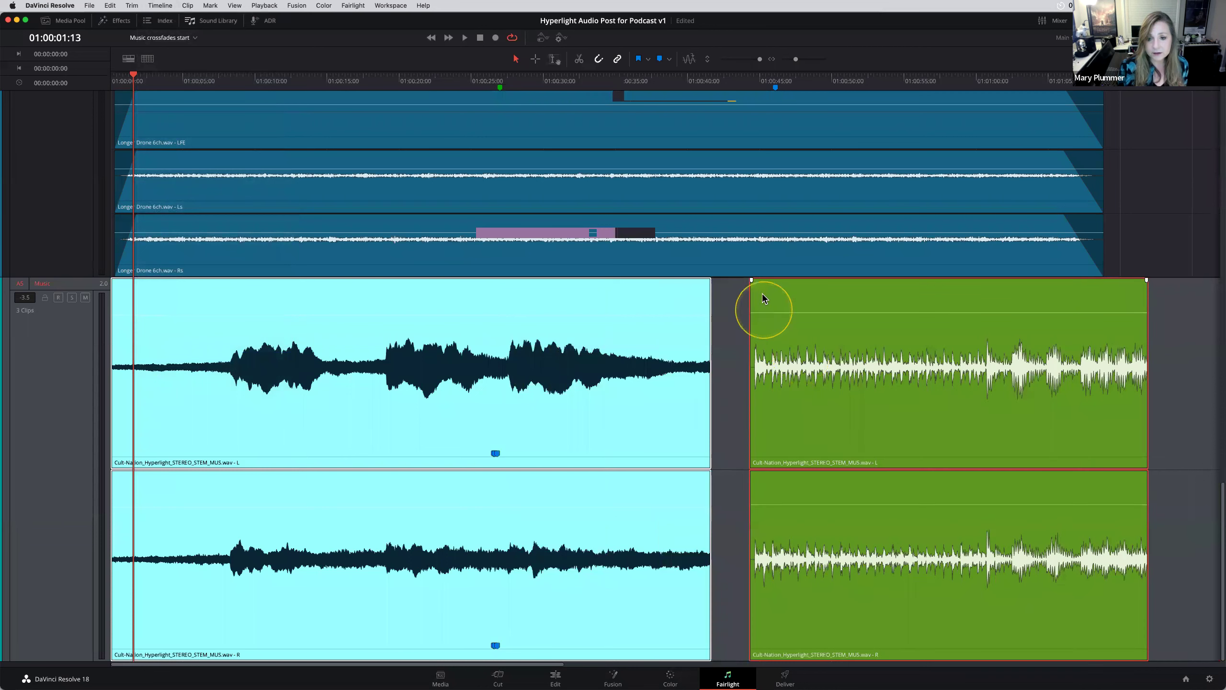
# Add a fade-in of about 9 seconds to the second music clip and overlap it onto the first clip, starting at the green marker.
pyautogui.moveTo(752, 280); pyautogui.dragTo(887, 285)
pyautogui.moveTo(847, 392); pyautogui.dragTo(561, 334)
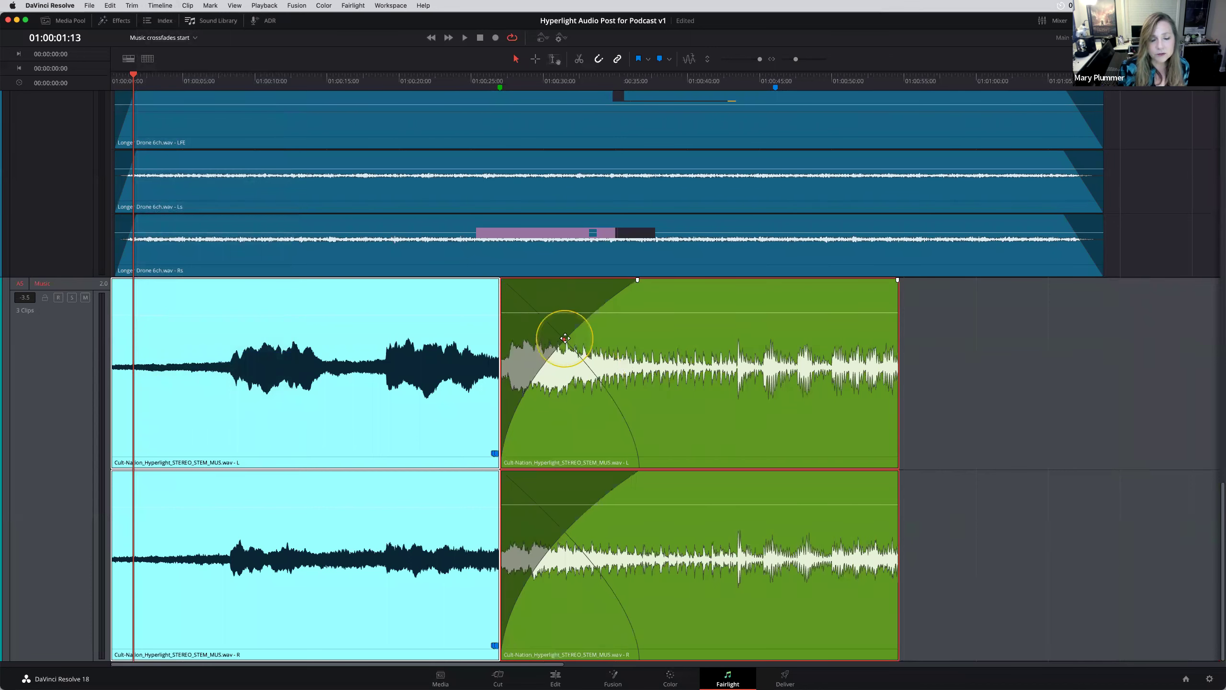
# Show the audio track layers, bring the third music clip into view, and deselect the Music track.
pyautogui.click(235, 5)
pyautogui.click(243, 188)
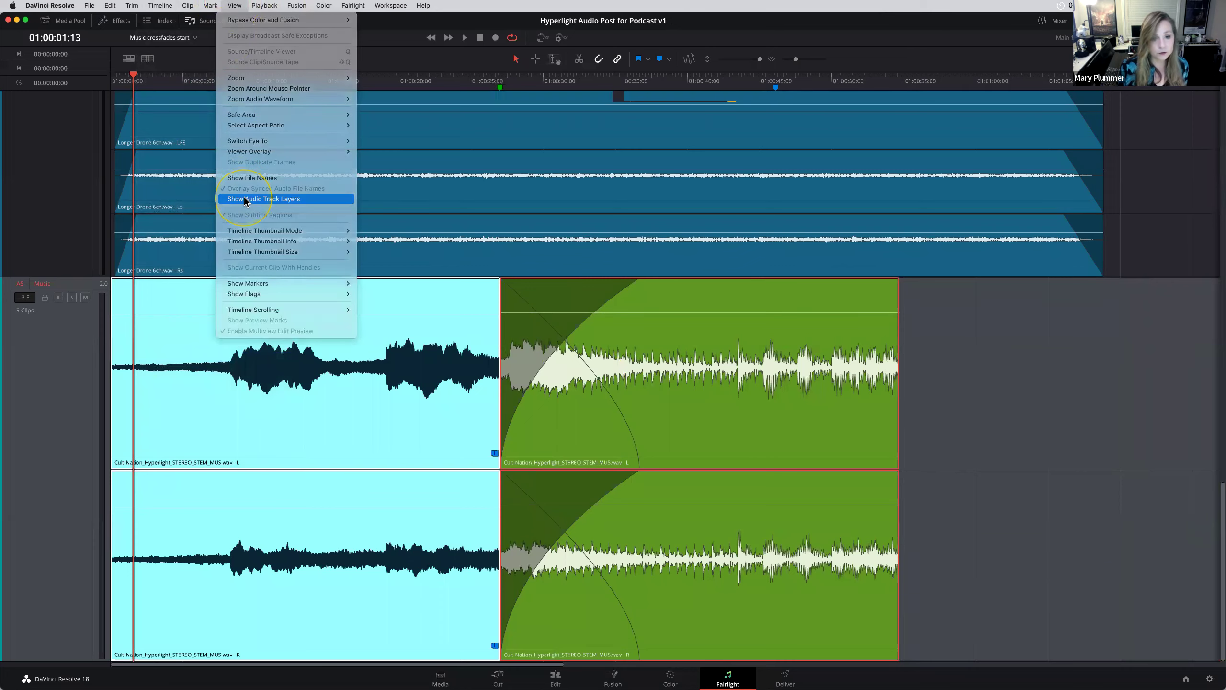
pyautogui.click(243, 198)
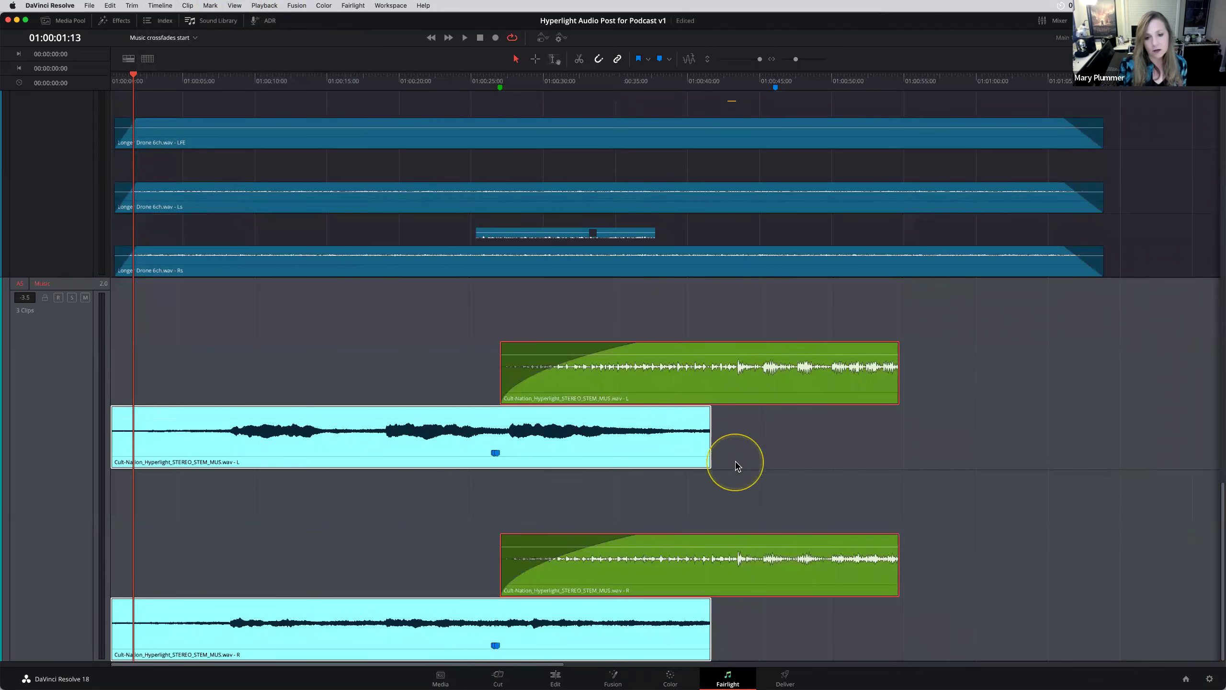
pyautogui.press('super+minus')
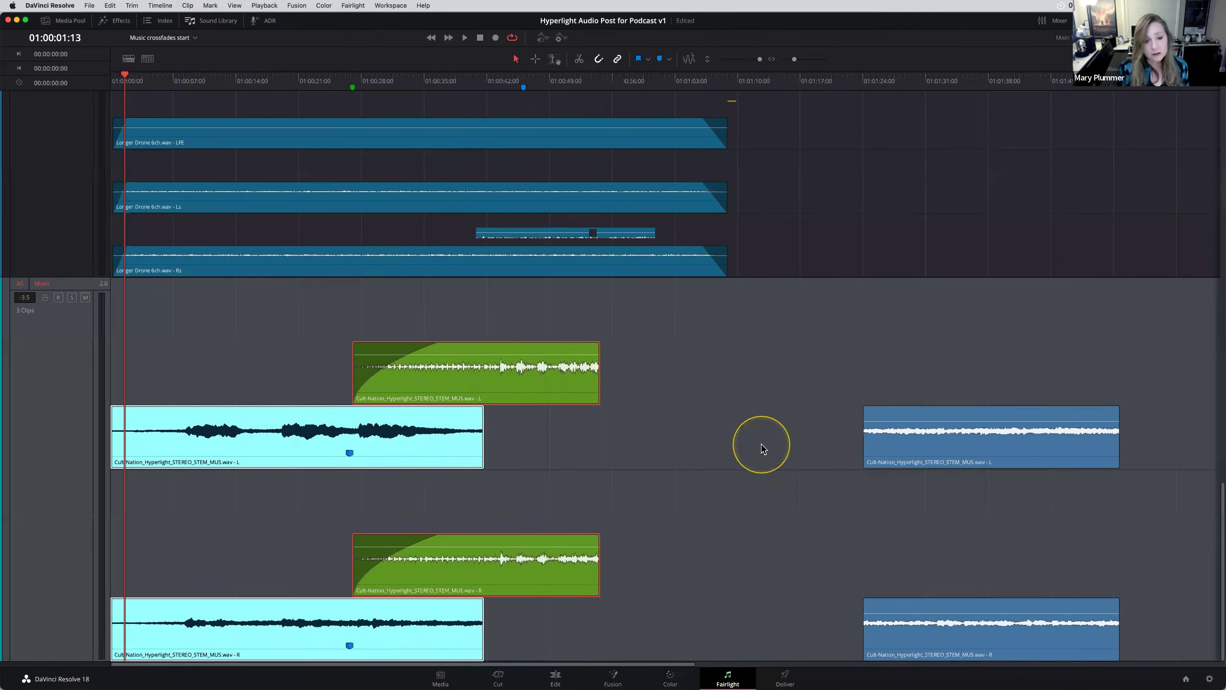
pyautogui.click(45, 404)
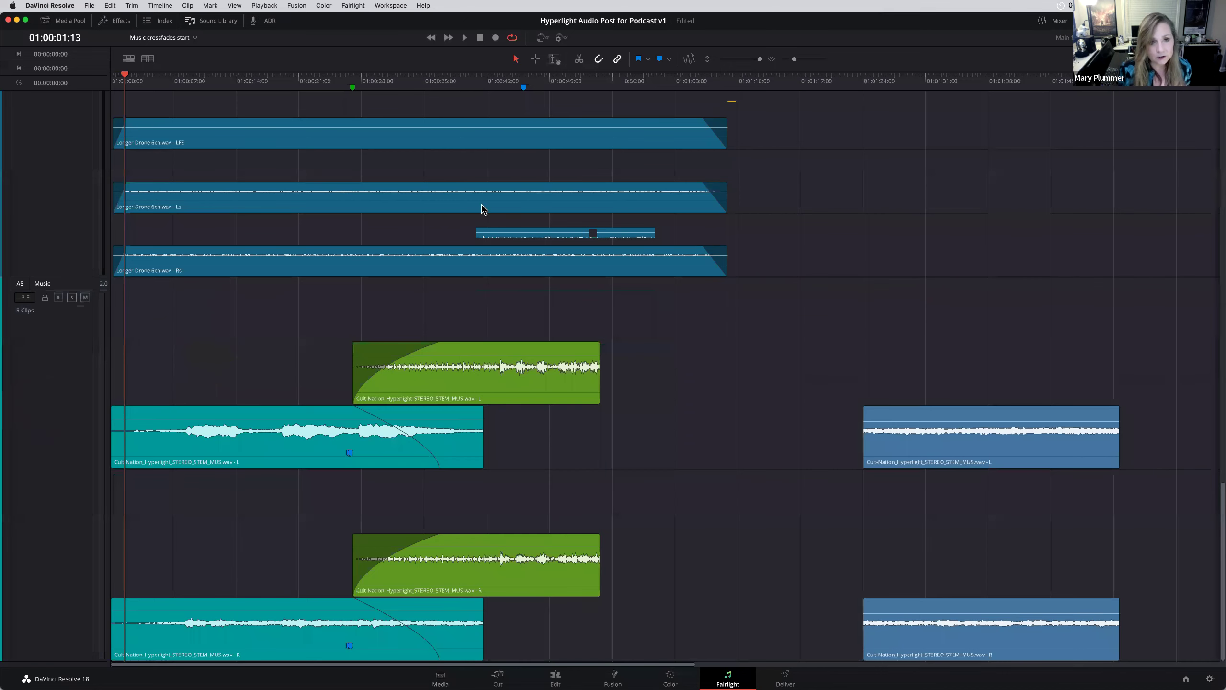
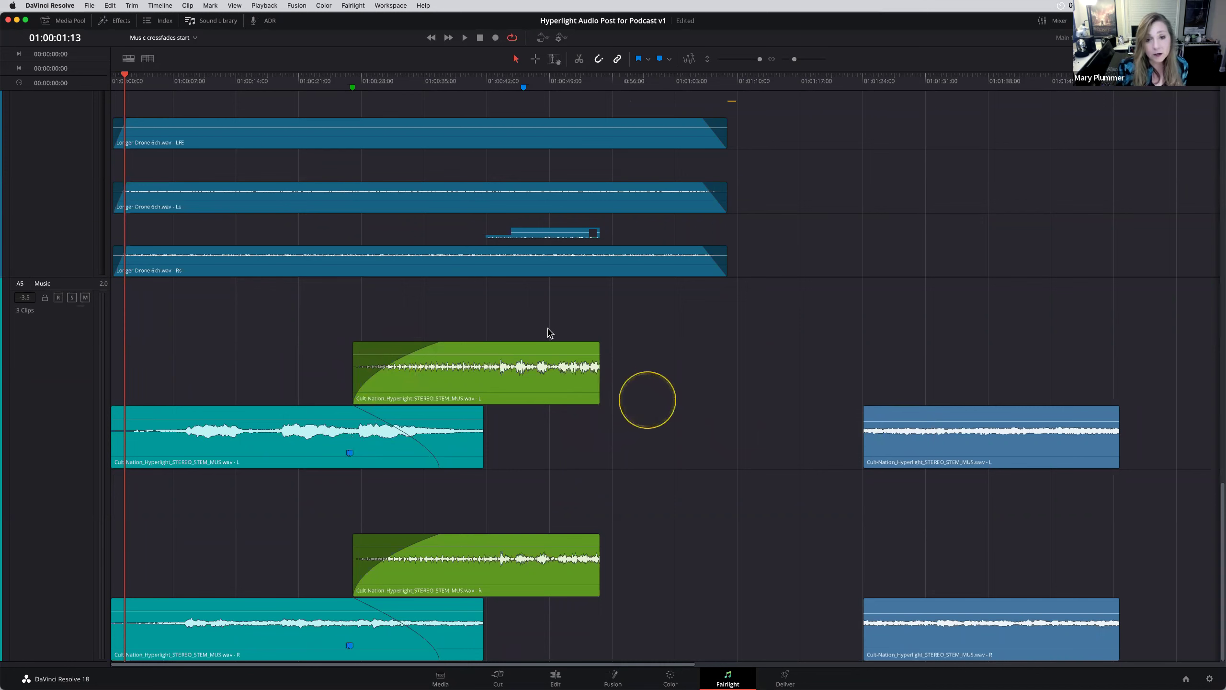
# Move the third music clip earlier to start at about 01:00:56, just past the end of the second clip.
pyautogui.moveTo(917, 442); pyautogui.dragTo(612, 435)
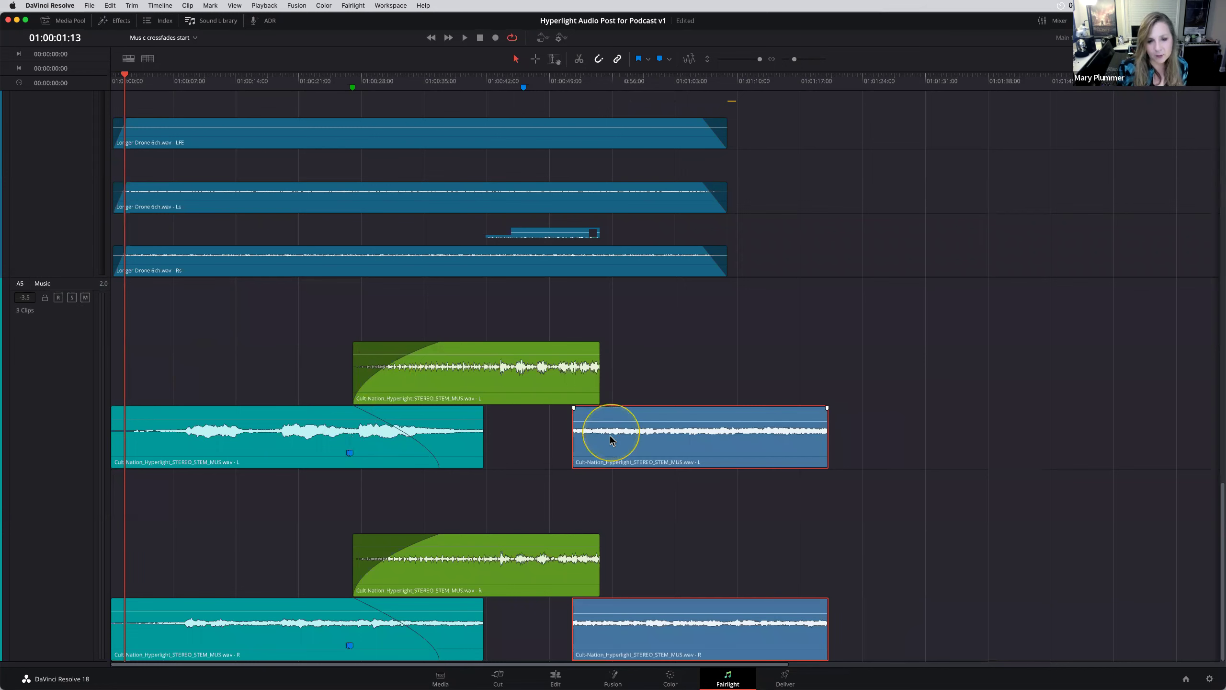
pyautogui.moveTo(598, 409); pyautogui.dragTo(641, 396)
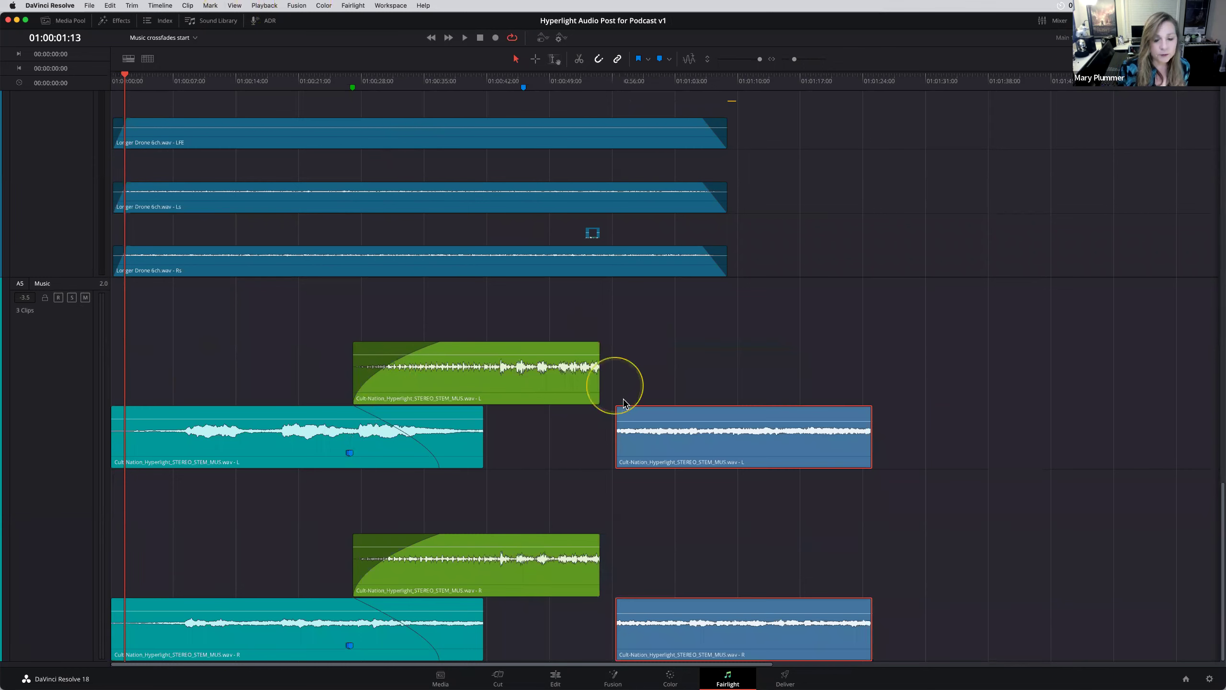
pyautogui.moveTo(657, 457); pyautogui.dragTo(653, 369)
# Try to raise the third music clip to an upper layer of the Music track, placing its start at about 01:01:00.
pyautogui.click(69, 376)
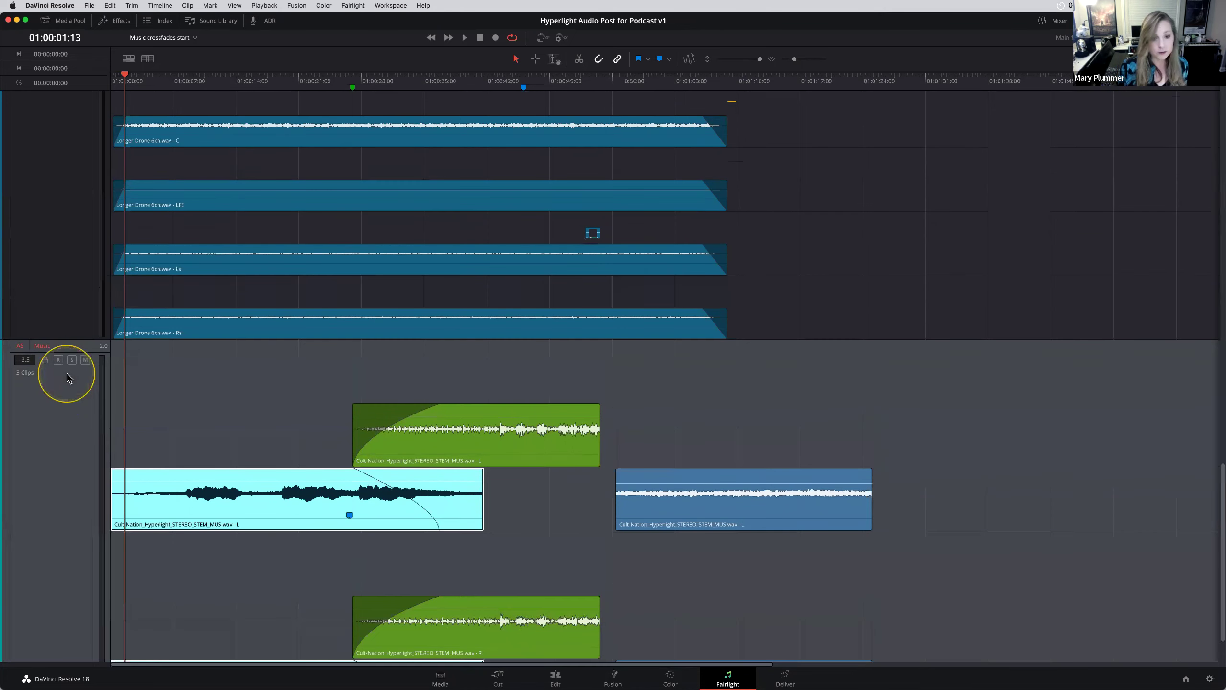
pyautogui.press('super+equal')
pyautogui.press('super+minus')
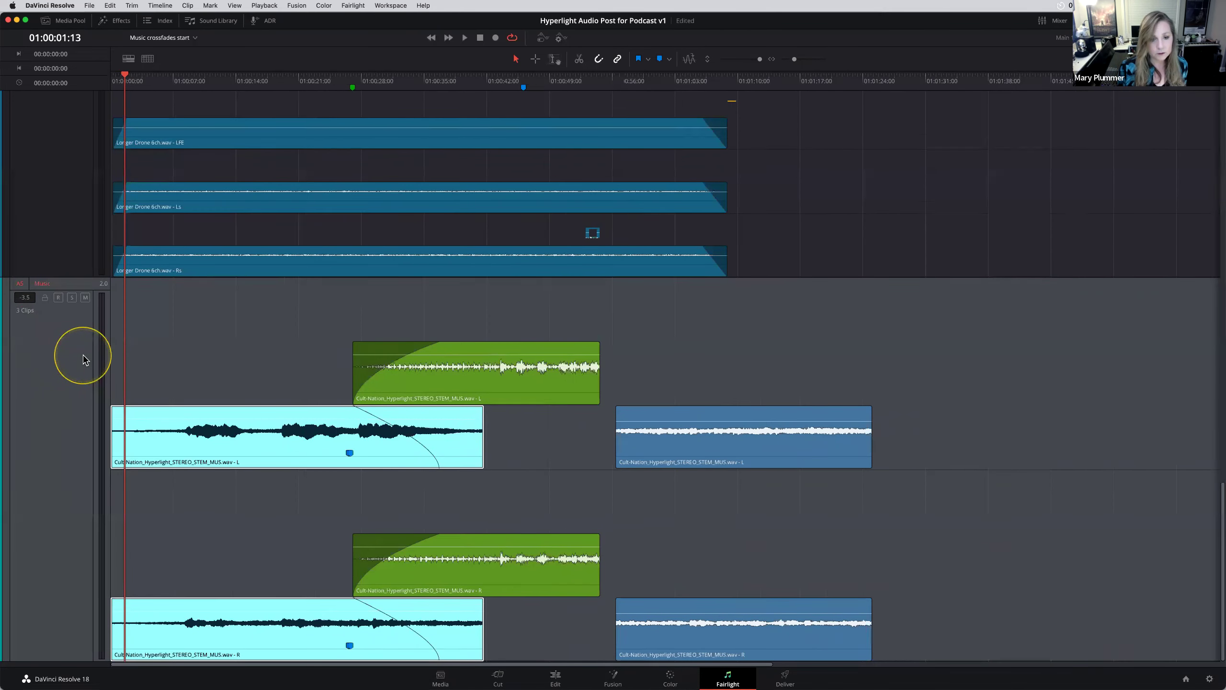
pyautogui.moveTo(669, 451); pyautogui.dragTo(662, 374)
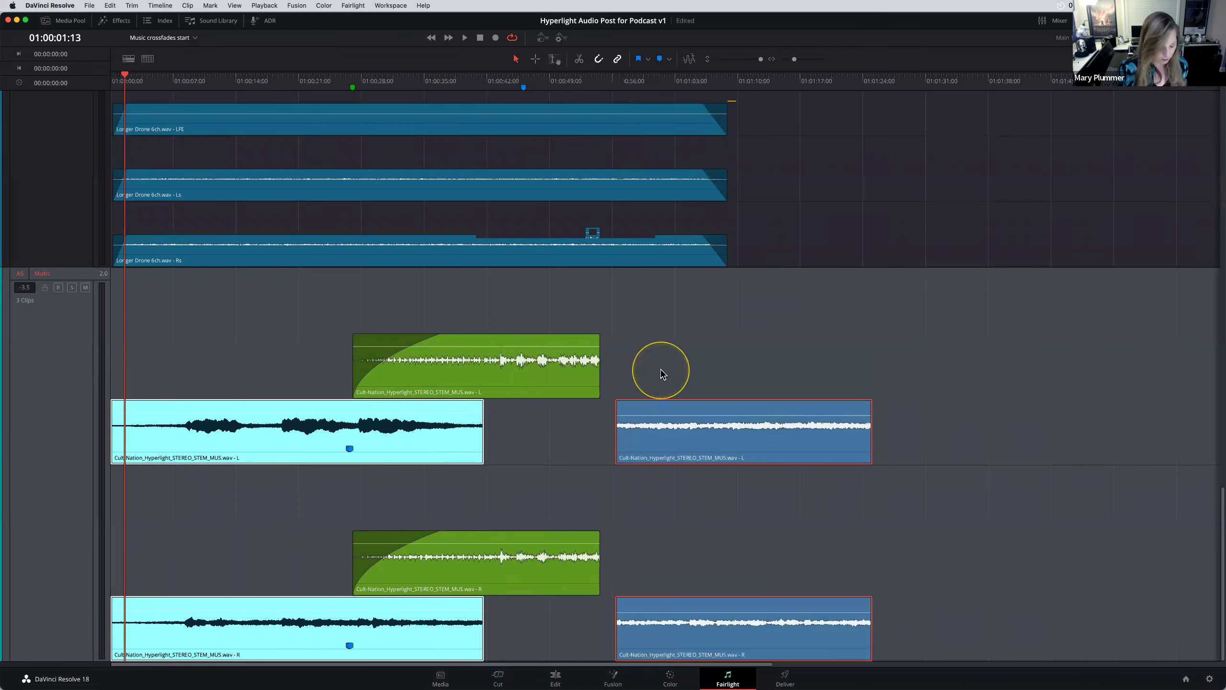
pyautogui.moveTo(670, 430); pyautogui.dragTo(698, 370)
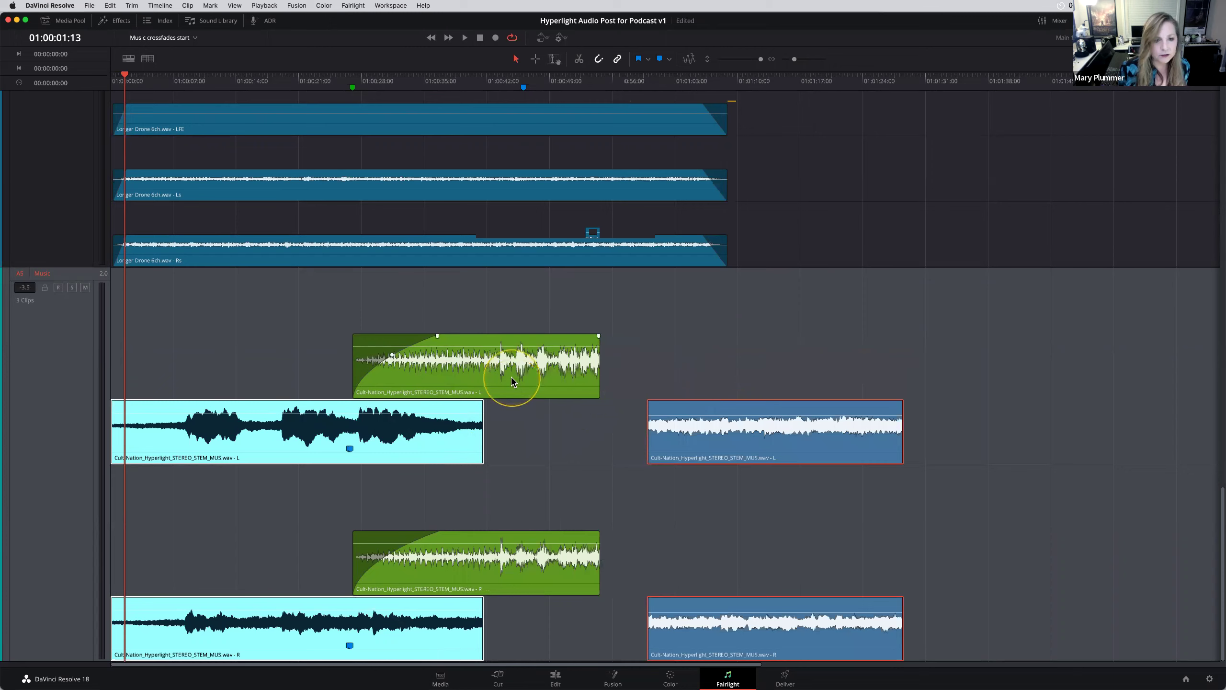
# Shift the second music clip to start at about 01:00:28 and reshape its fade-in into a slower curve about 11 seconds long.
pyautogui.moveTo(515, 411); pyautogui.dragTo(520, 348)
pyautogui.click(844, 312)
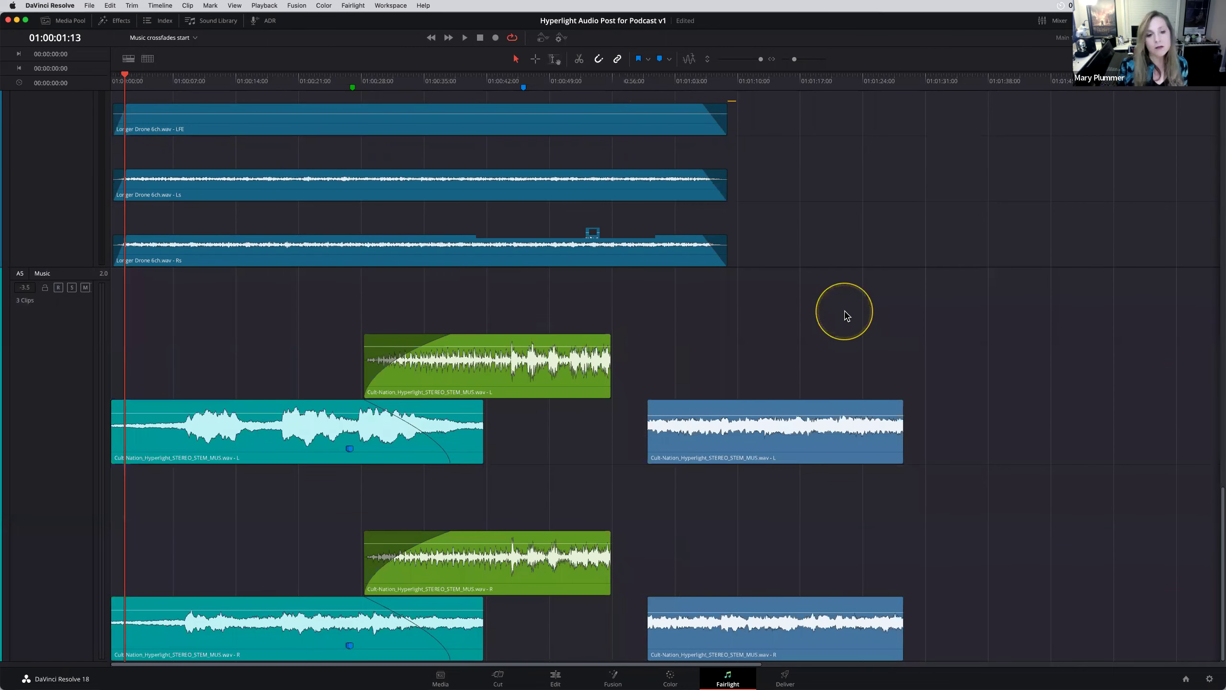
pyautogui.press('super+equal')
pyautogui.moveTo(734, 370)
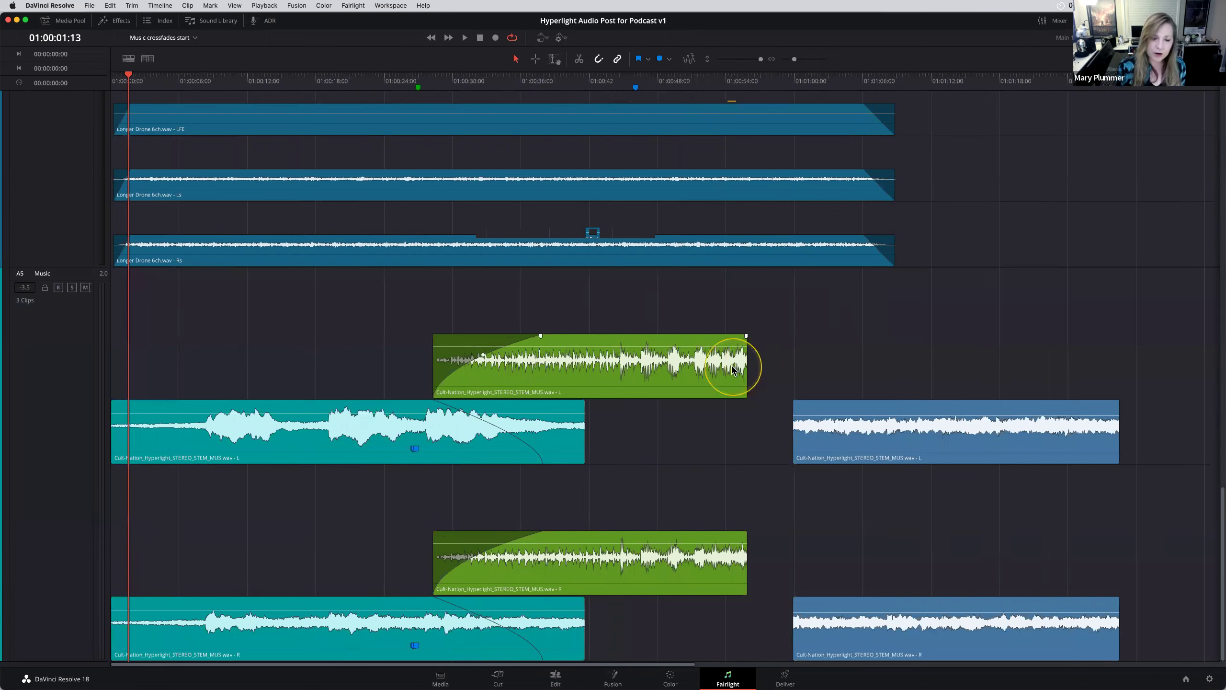
pyautogui.moveTo(482, 357)
pyautogui.mouseDown()
pyautogui.moveTo(512, 371)
pyautogui.moveTo(561, 334)
pyautogui.mouseUp()
# Layer the third music clip above the second, starting at the blue marker, and give it a fade-in of about 7 seconds.
pyautogui.moveTo(903, 430); pyautogui.dragTo(724, 308)
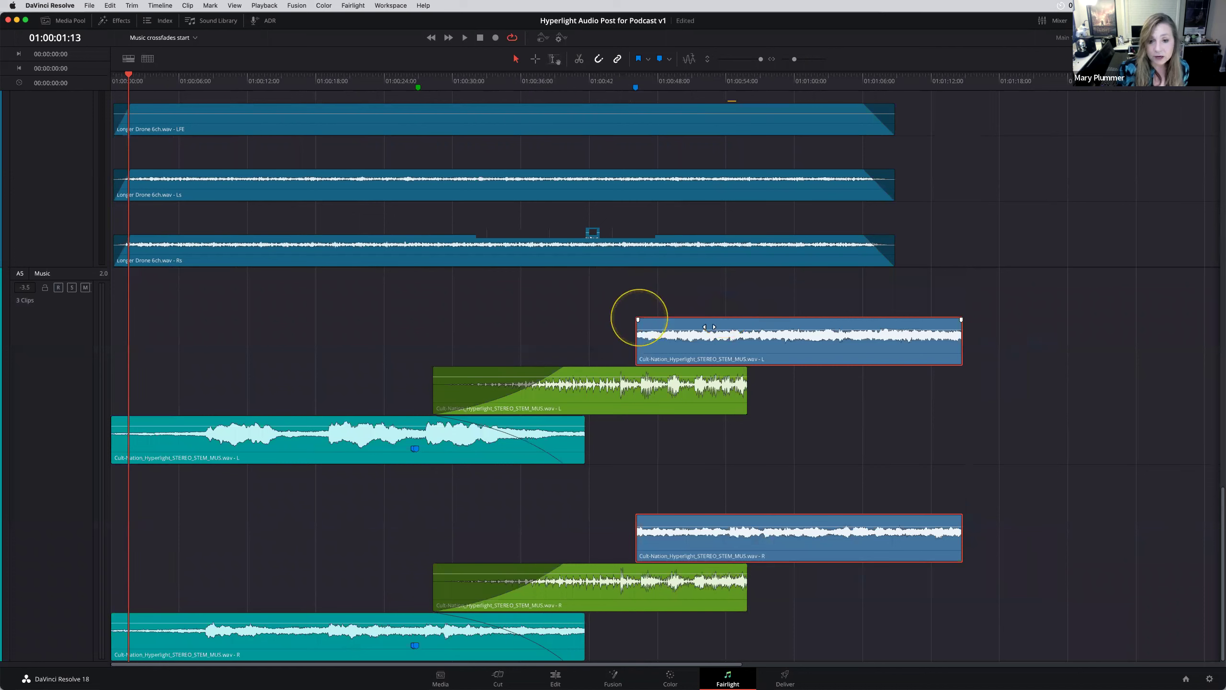
pyautogui.moveTo(638, 319); pyautogui.dragTo(718, 323)
pyautogui.click(399, 309)
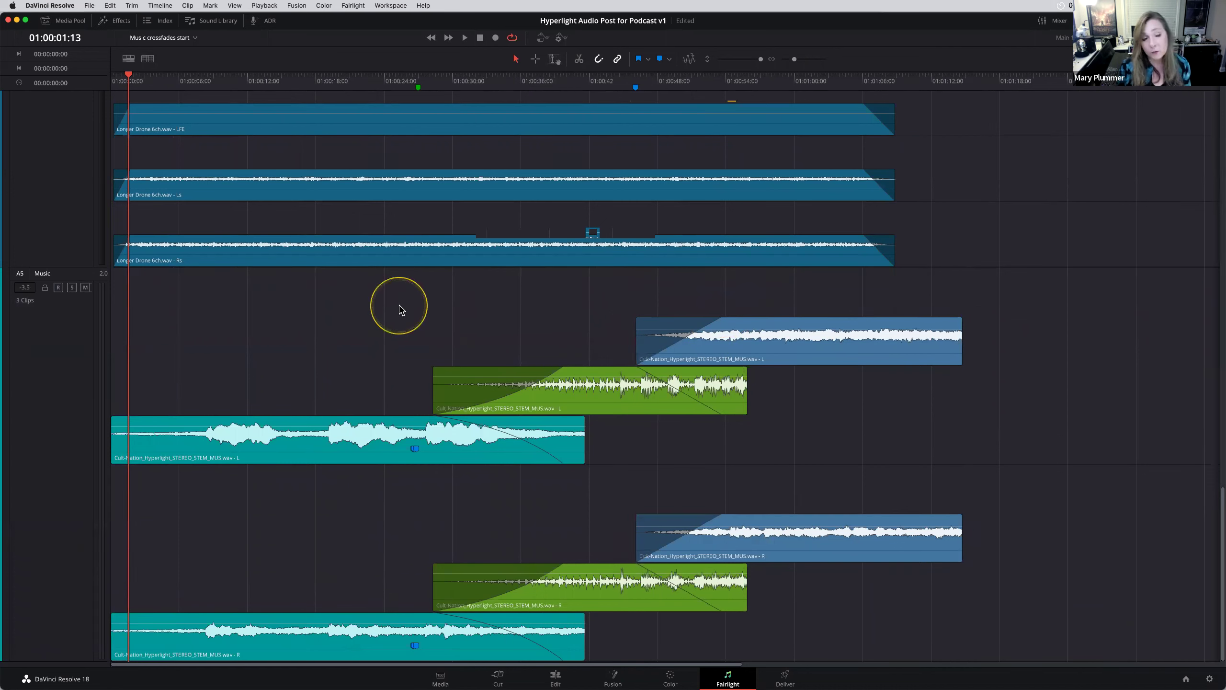
# Hide the audio track layers so the overlapping music clips display in a single lane.
pyautogui.click(151, 6)
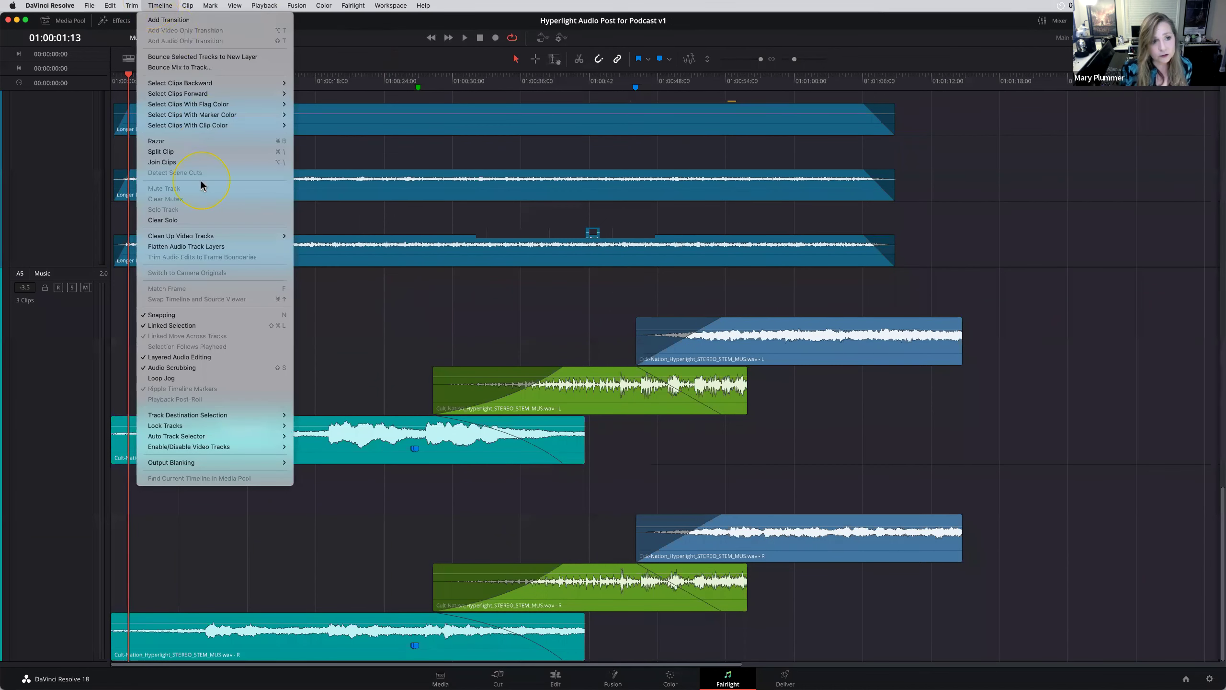
pyautogui.click(384, 333)
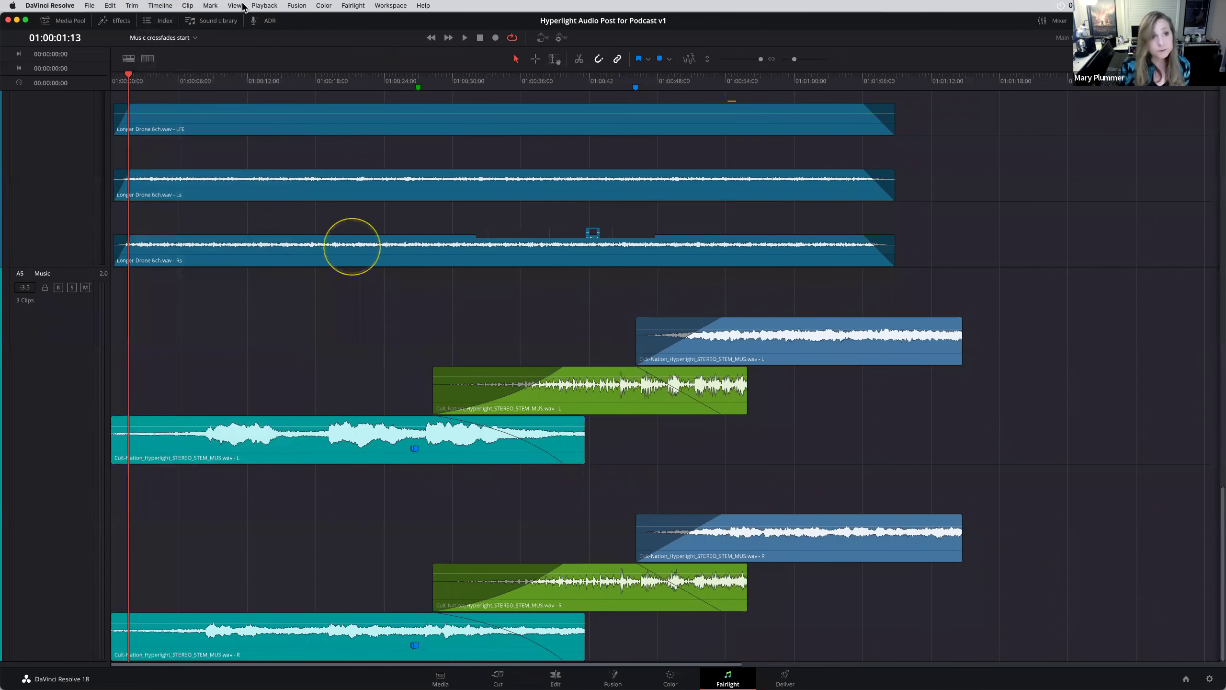
pyautogui.click(163, 6)
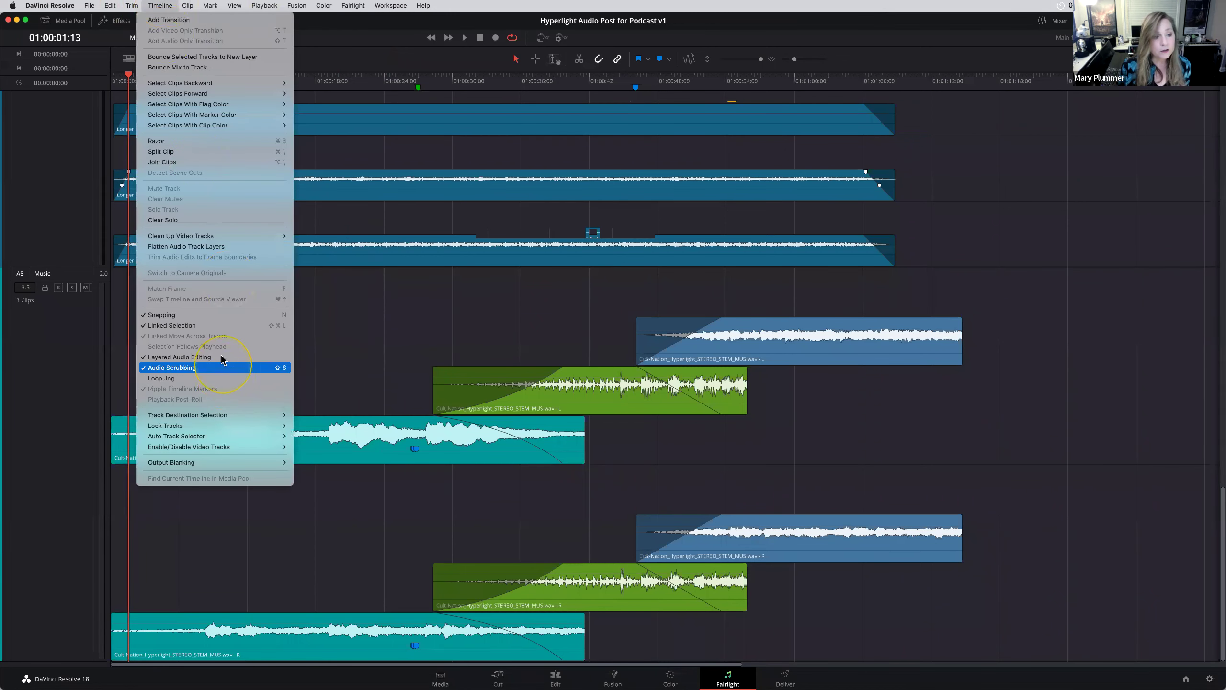
pyautogui.click(359, 344)
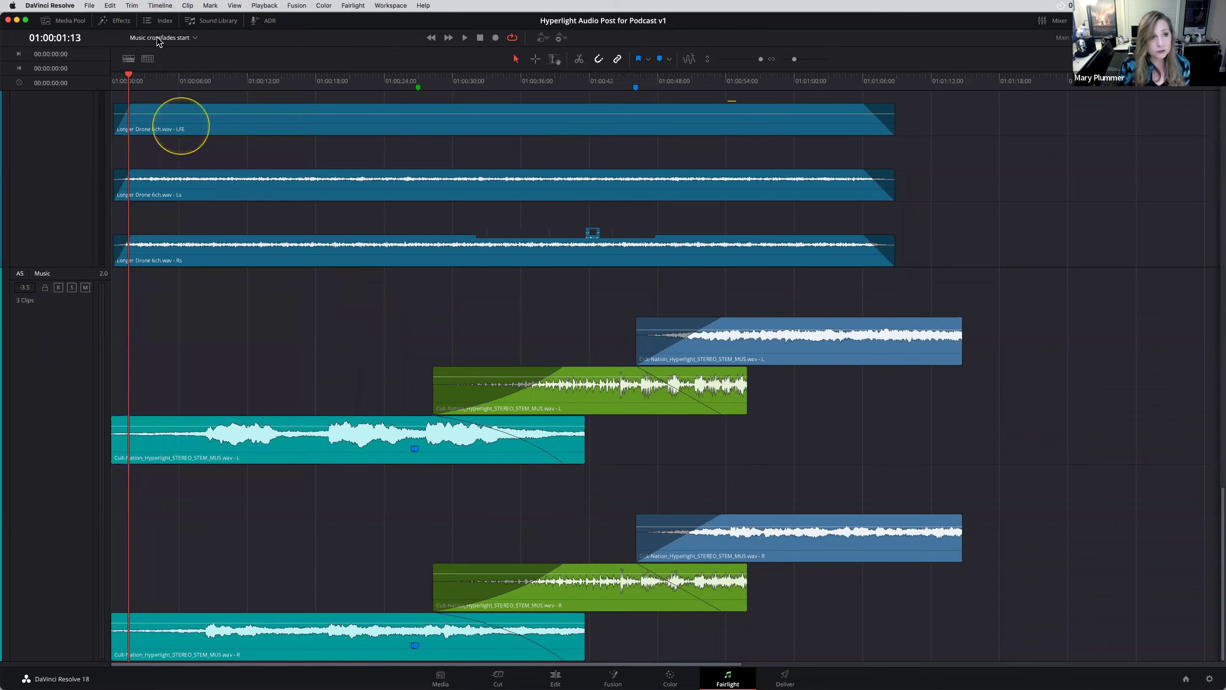
pyautogui.click(155, 6)
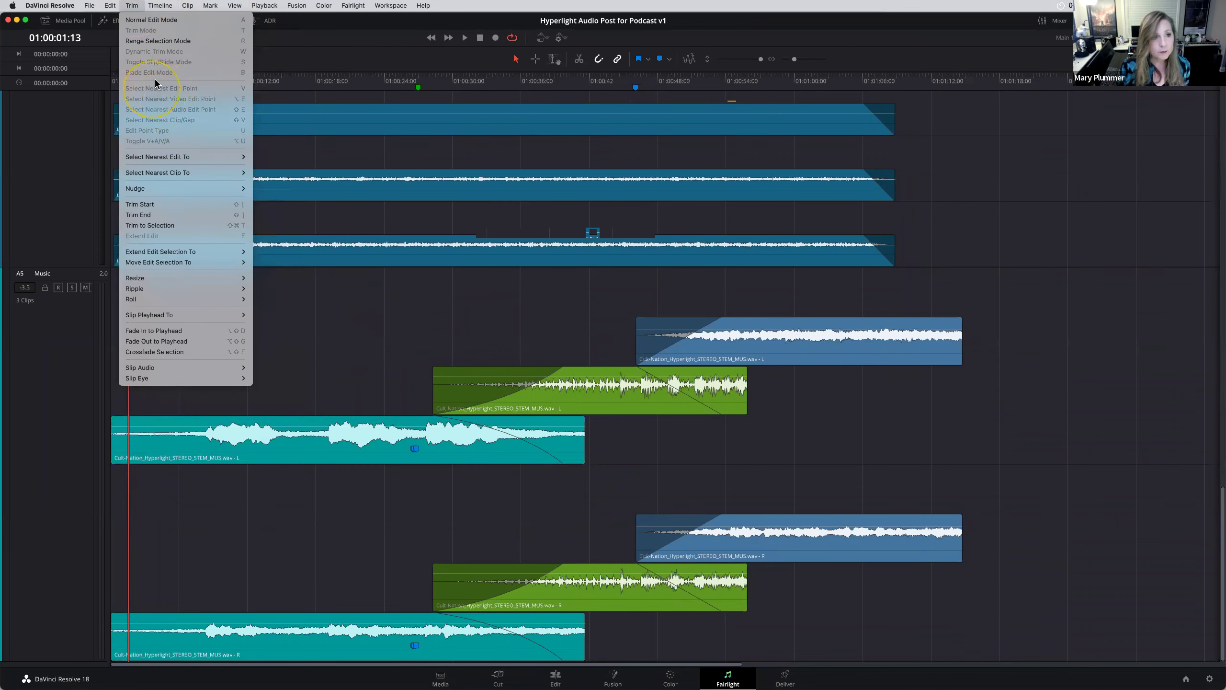
pyautogui.moveTo(234, 5)
pyautogui.click(257, 201)
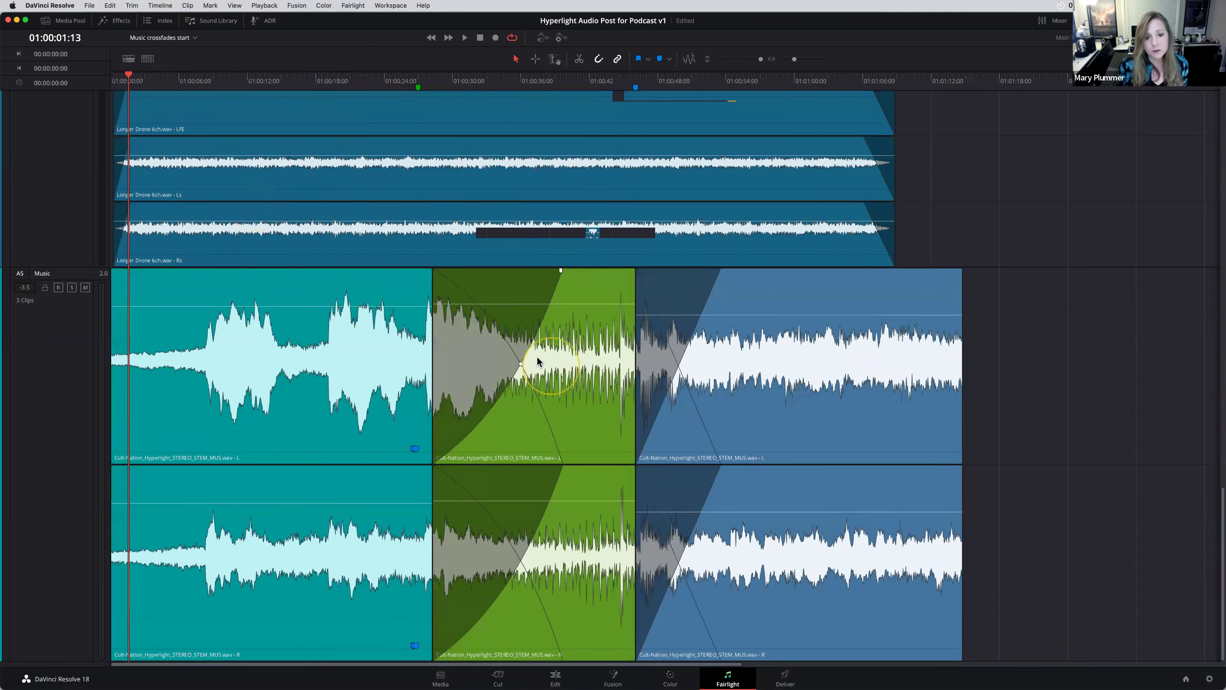
# Make the fade-in curves of the second and third music clips rise faster, and move the third clip to start at about 01:00:57.
pyautogui.moveTo(522, 363); pyautogui.dragTo(483, 358)
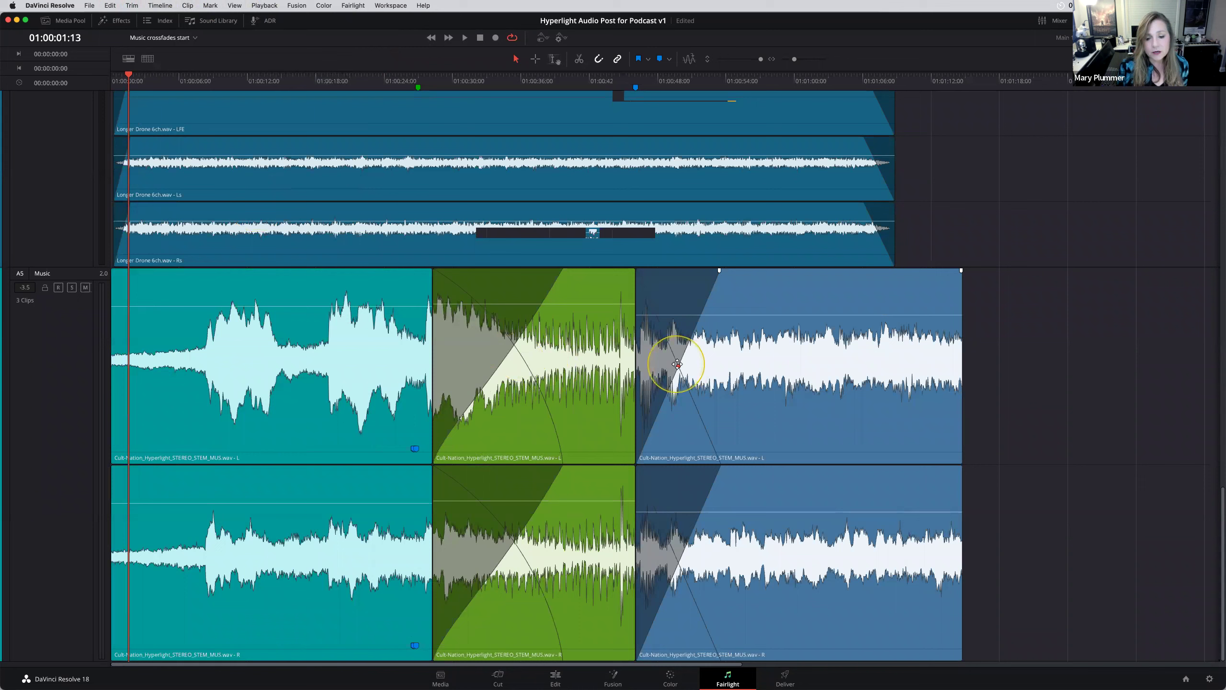
pyautogui.moveTo(678, 364)
pyautogui.mouseDown()
pyautogui.moveTo(696, 356)
pyautogui.moveTo(675, 342)
pyautogui.mouseUp()
pyautogui.click(758, 320)
pyautogui.moveTo(829, 386); pyautogui.dragTo(905, 387)
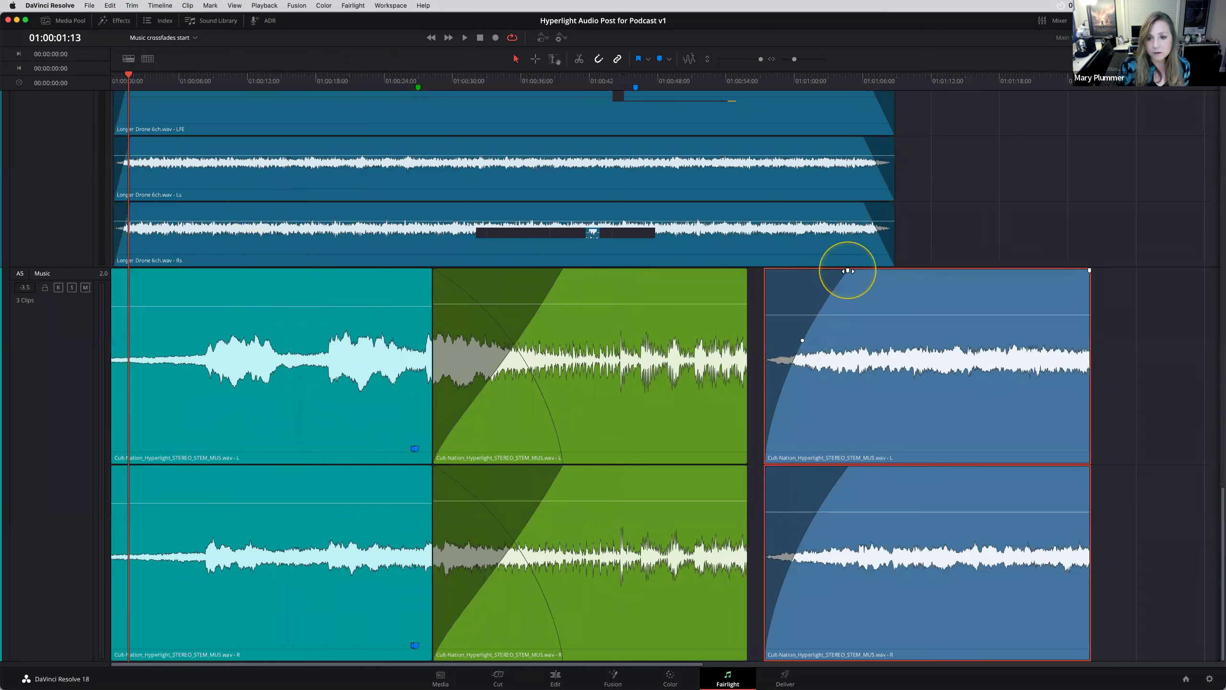
# Remove the fade-in from the third music clip and butt the clip against the end of the second one.
pyautogui.moveTo(847, 270); pyautogui.dragTo(649, 271)
pyautogui.moveTo(816, 365); pyautogui.dragTo(771, 349)
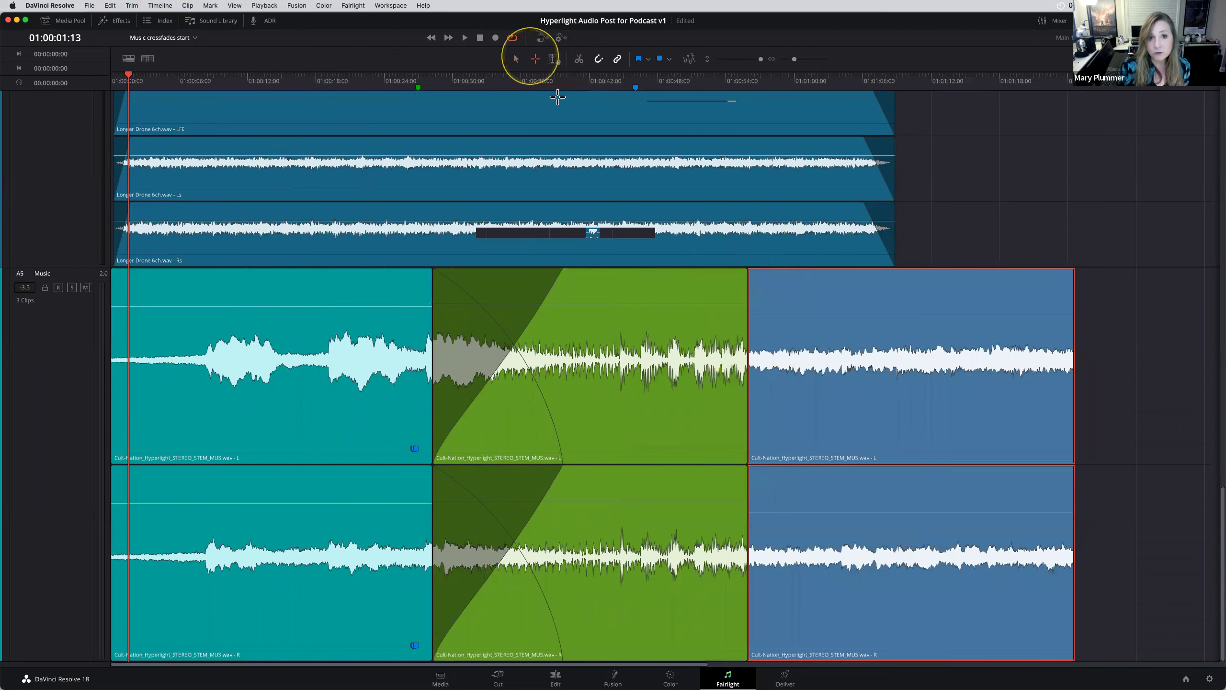
# Try to apply Crossfade Selection to a range from 01:00:52:05 to 01:00:58:18 across the second and third music clips.
pyautogui.moveTo(706, 121); pyautogui.dragTo(780, 344)
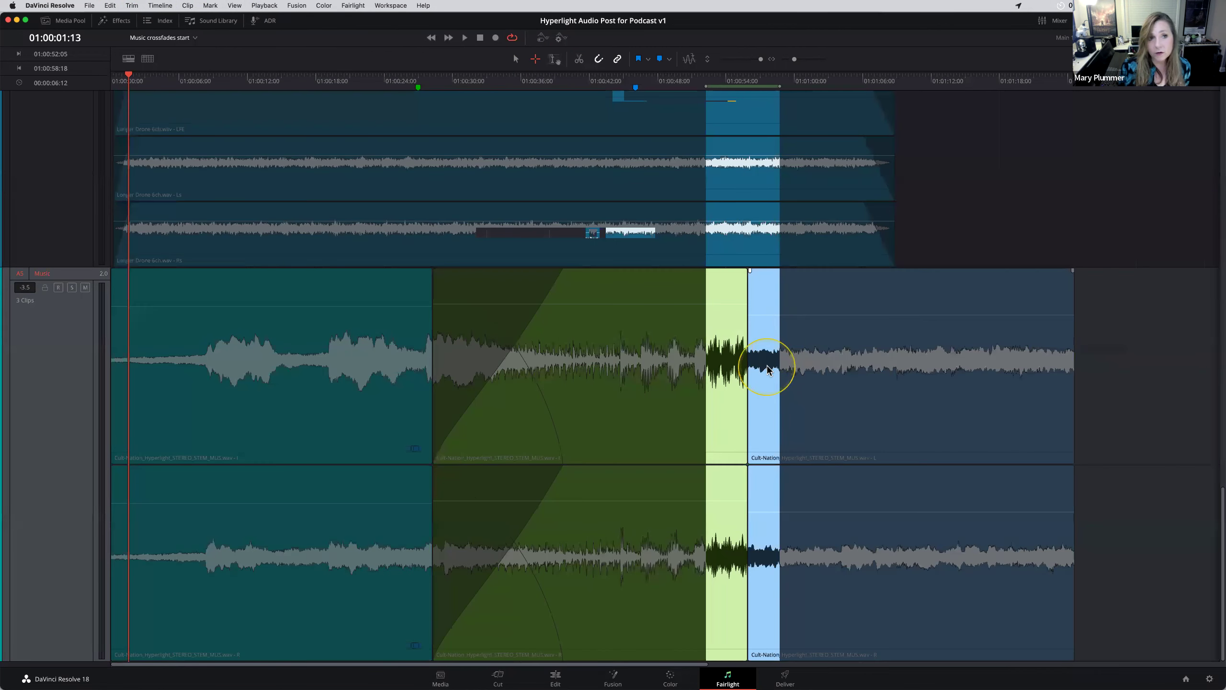
pyautogui.click(105, 6)
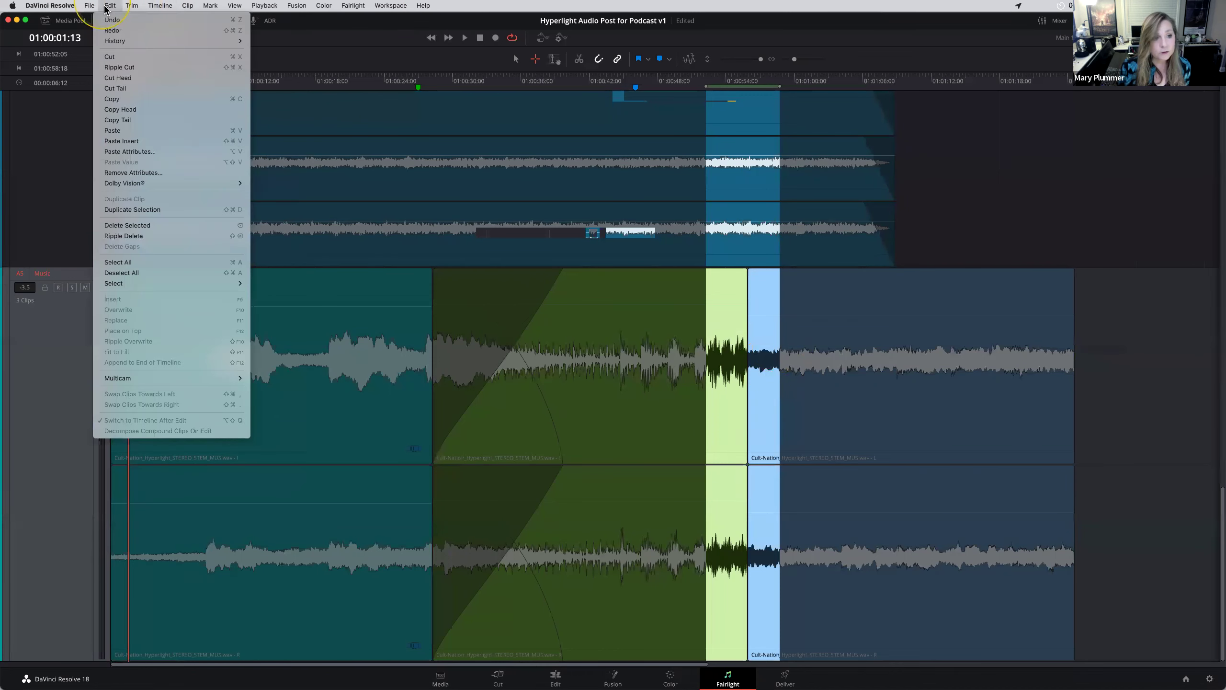
pyautogui.moveTo(131, 5)
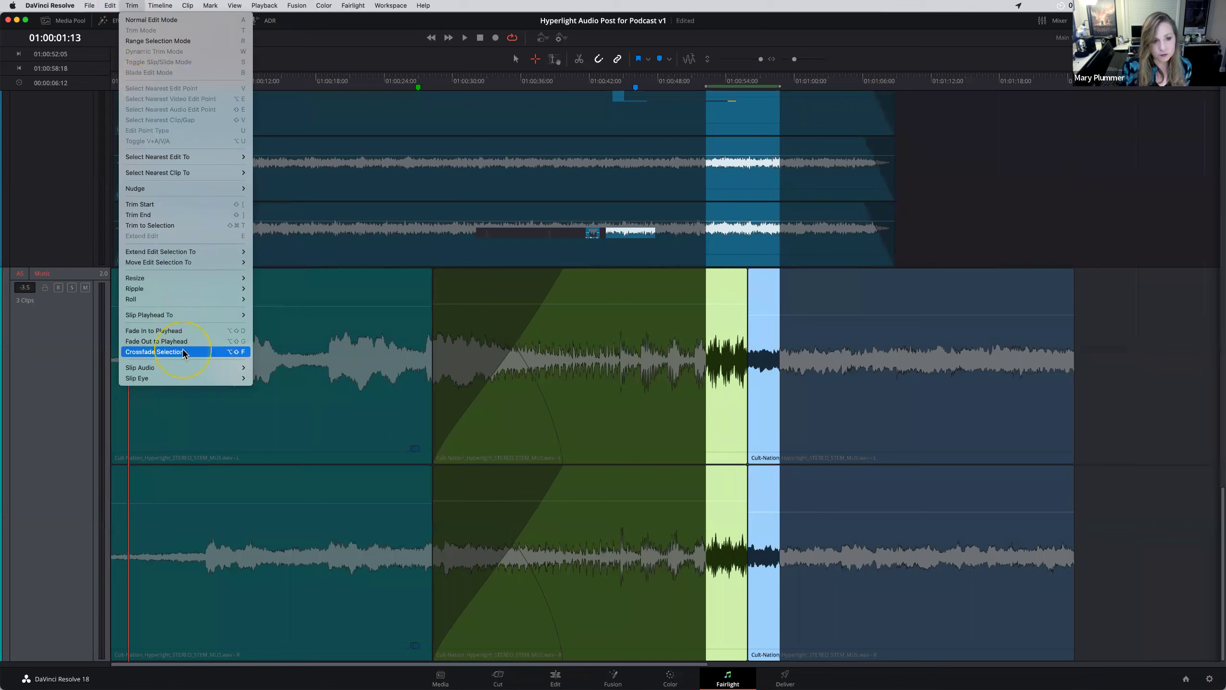
pyautogui.click(183, 353)
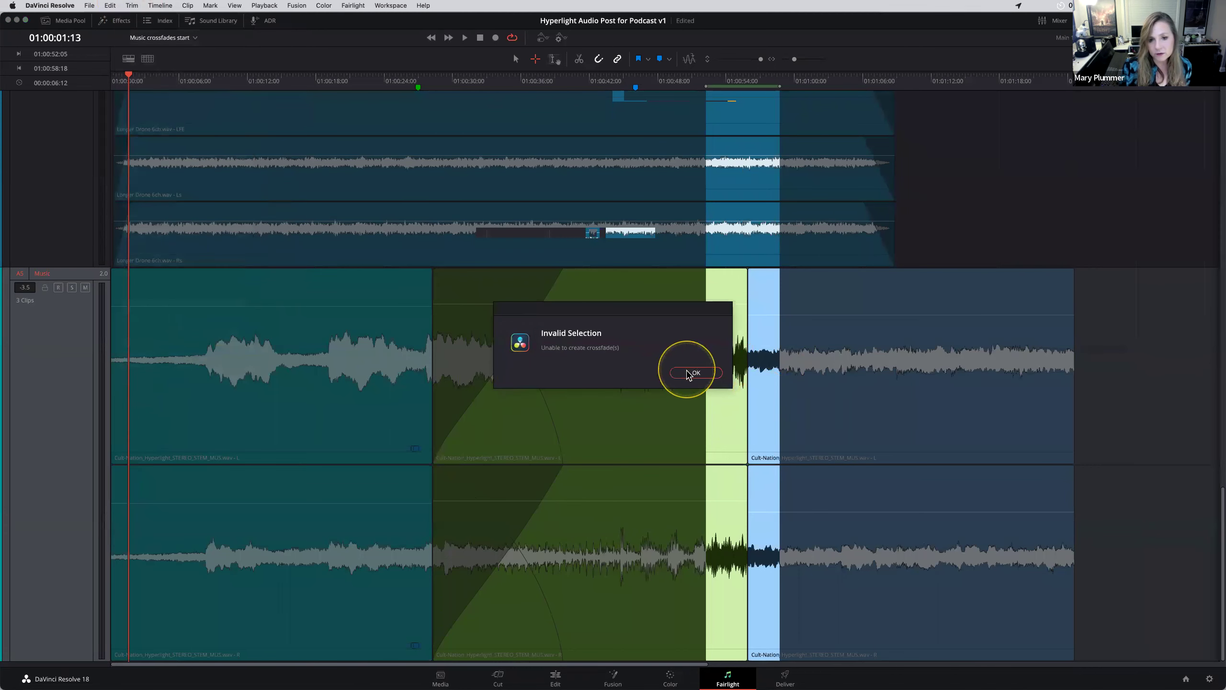
pyautogui.click(697, 372)
# Select a shorter range from 01:00:54:18 to 01:00:57:00 across the same music edit and toggle Layered Audio Editing.
pyautogui.click(744, 397)
pyautogui.moveTo(734, 392); pyautogui.dragTo(759, 390)
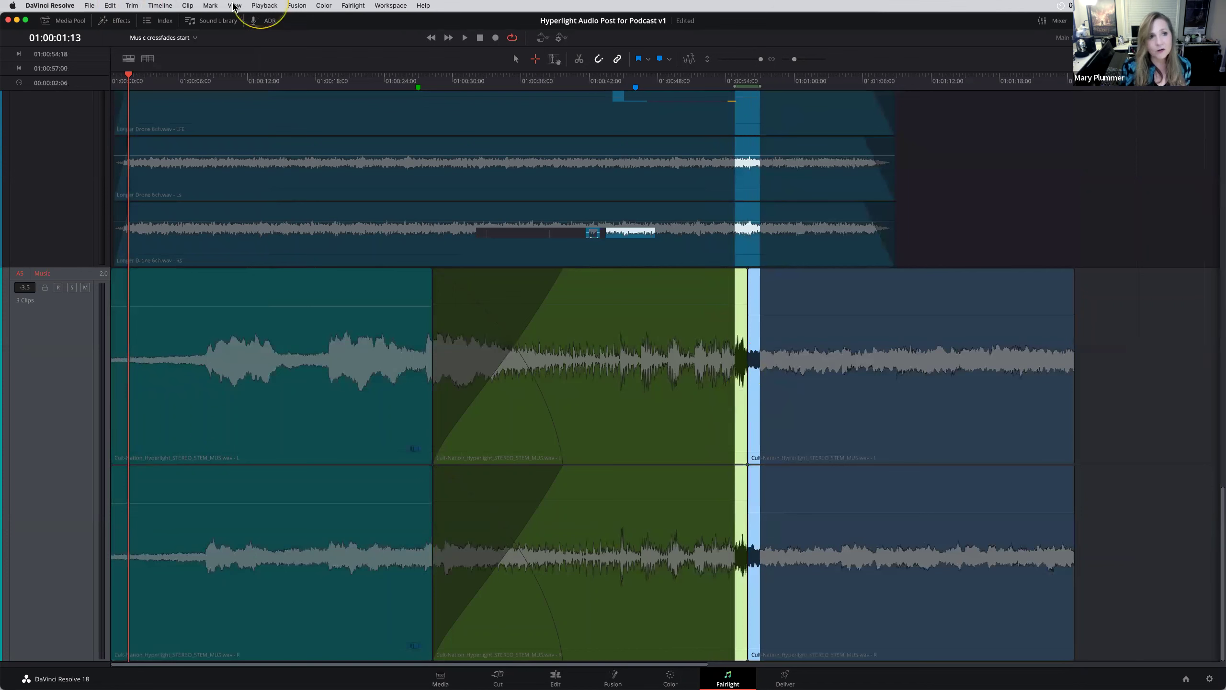
pyautogui.click(159, 5)
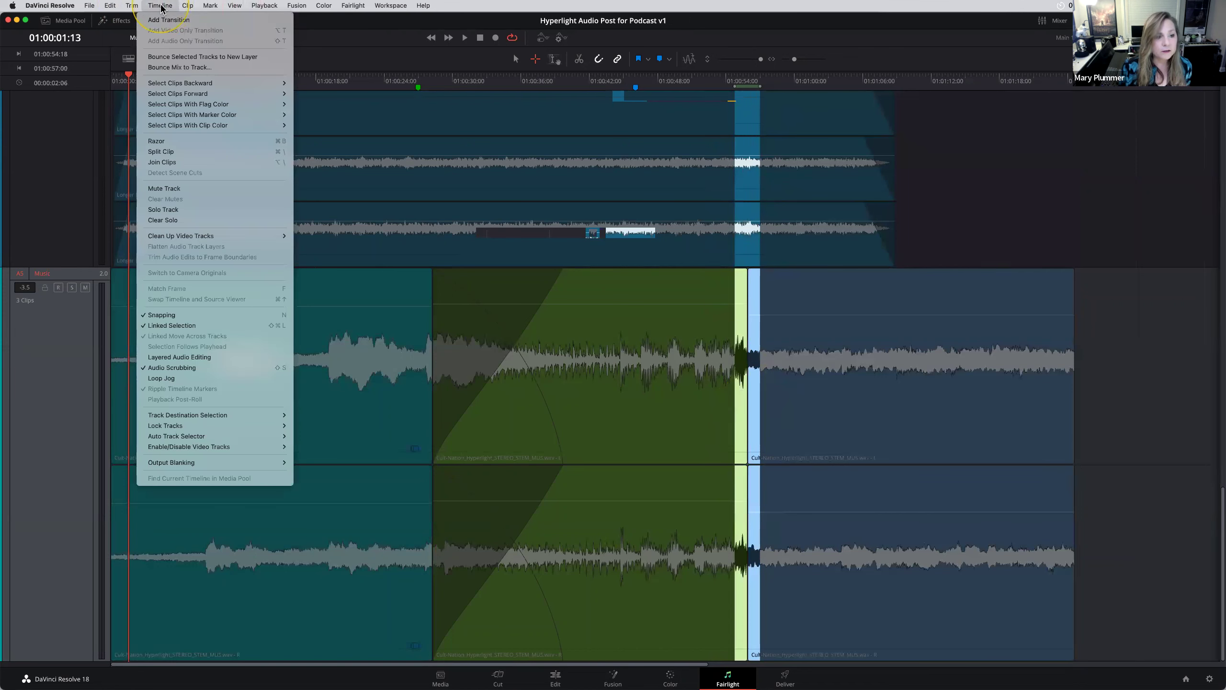
pyautogui.click(179, 357)
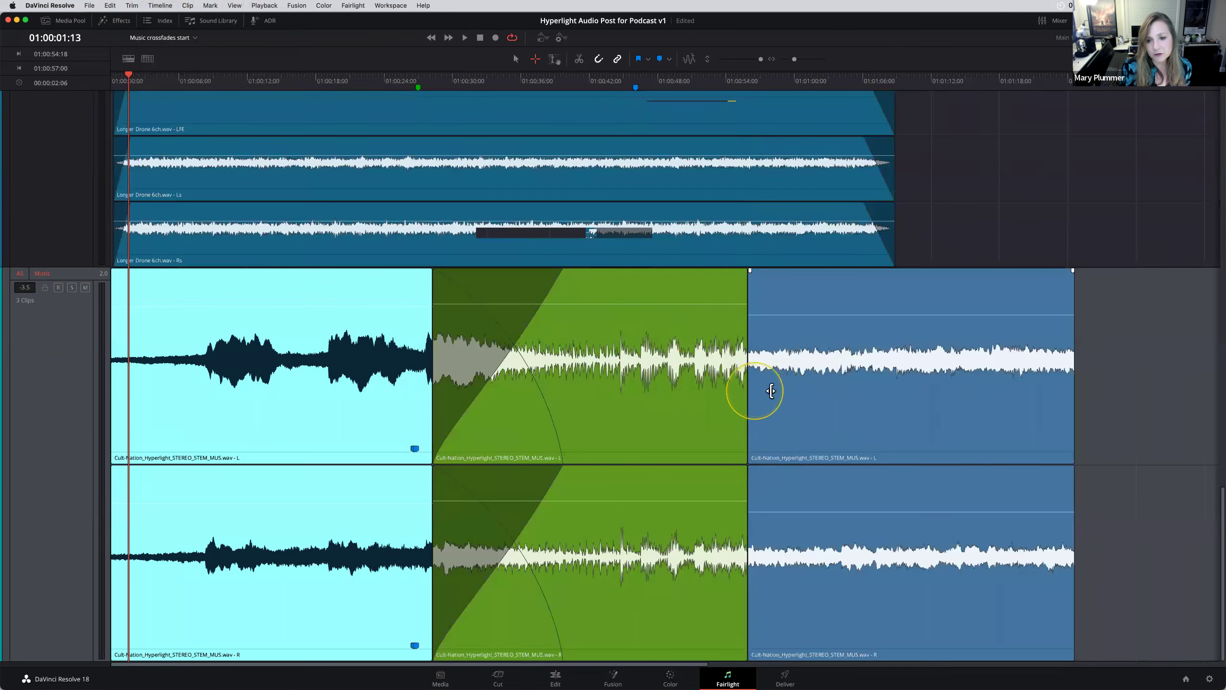
# Try to extend the start of the third music clip back over the second clip.
pyautogui.click(762, 392)
pyautogui.moveTo(765, 396); pyautogui.dragTo(747, 396)
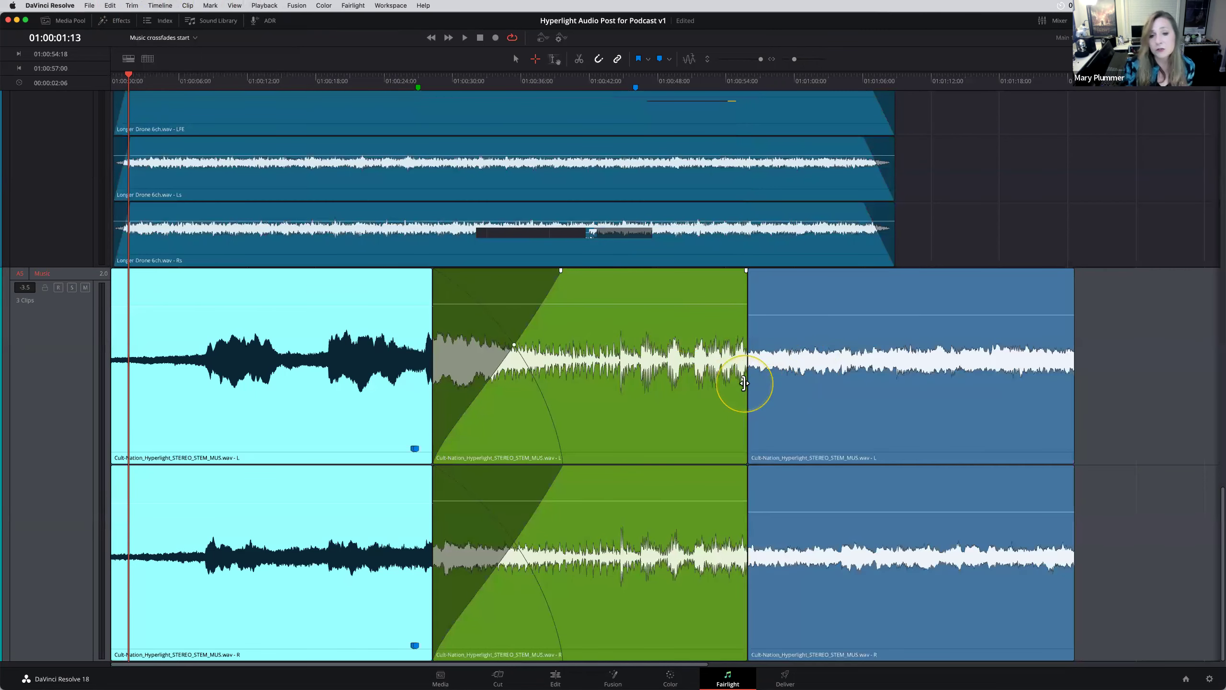
pyautogui.press('super+equal')
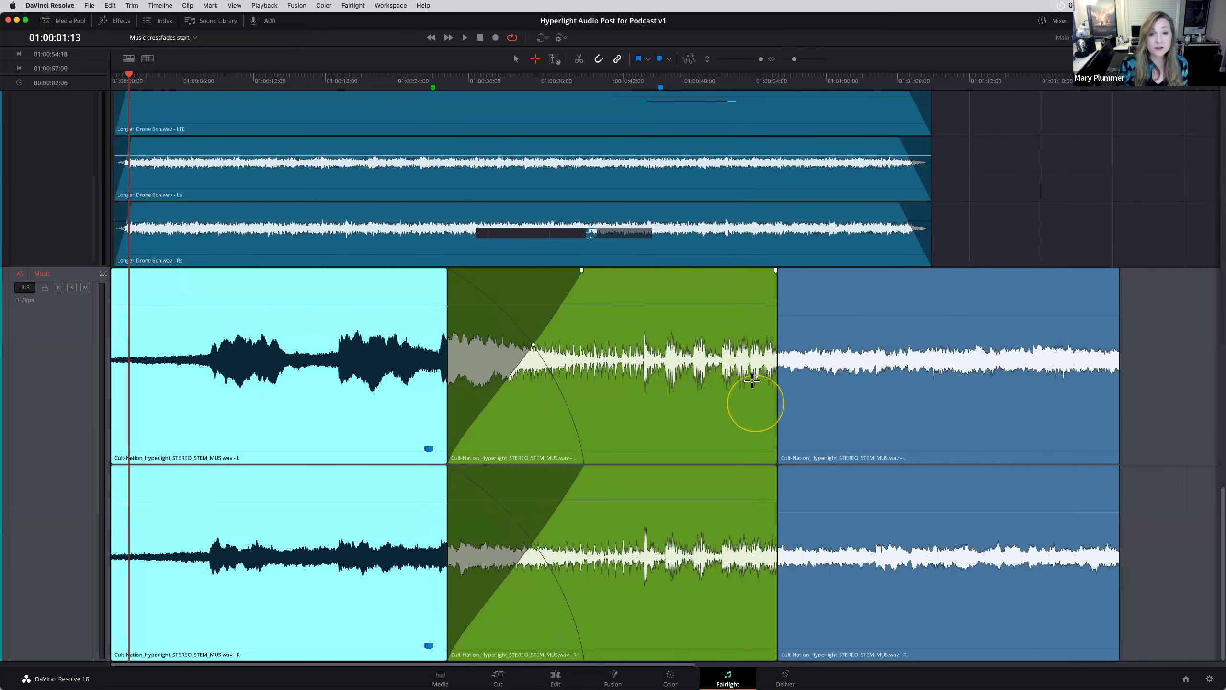
# For the DIALOGUE track, turn Fade In and Fade Out on and Crossfade off in the batch fade settings, and close without applying.
pyautogui.scroll(10, 751, 381)
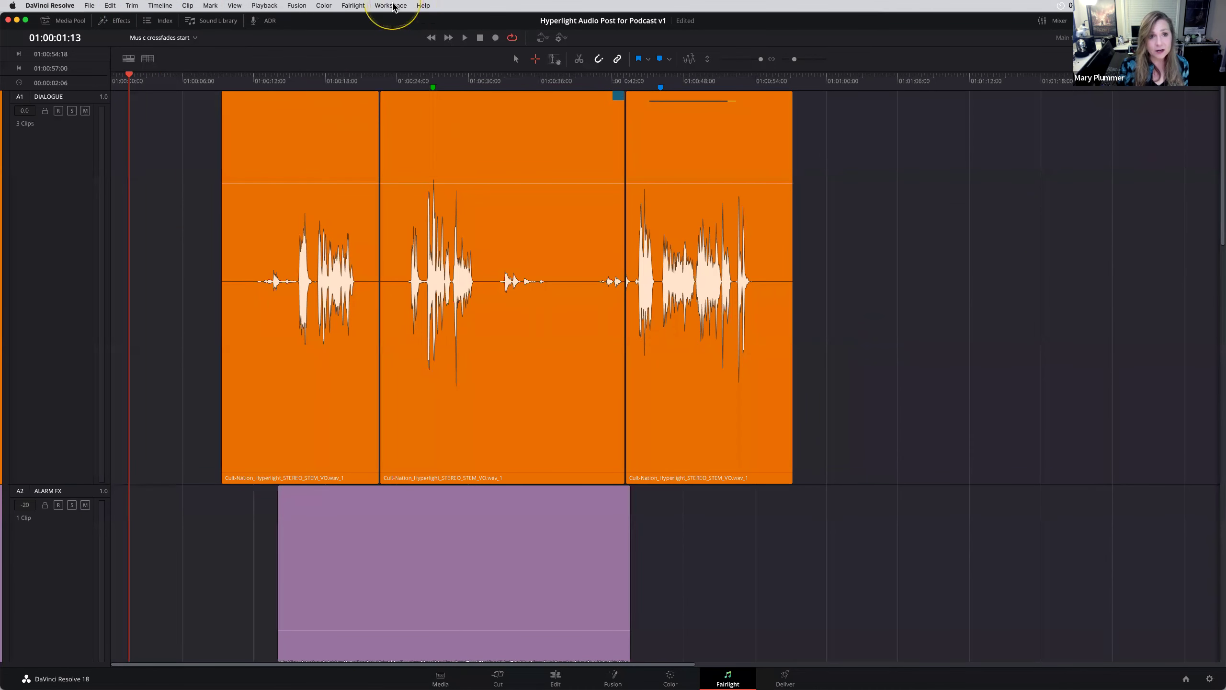
pyautogui.click(353, 5)
pyautogui.click(367, 179)
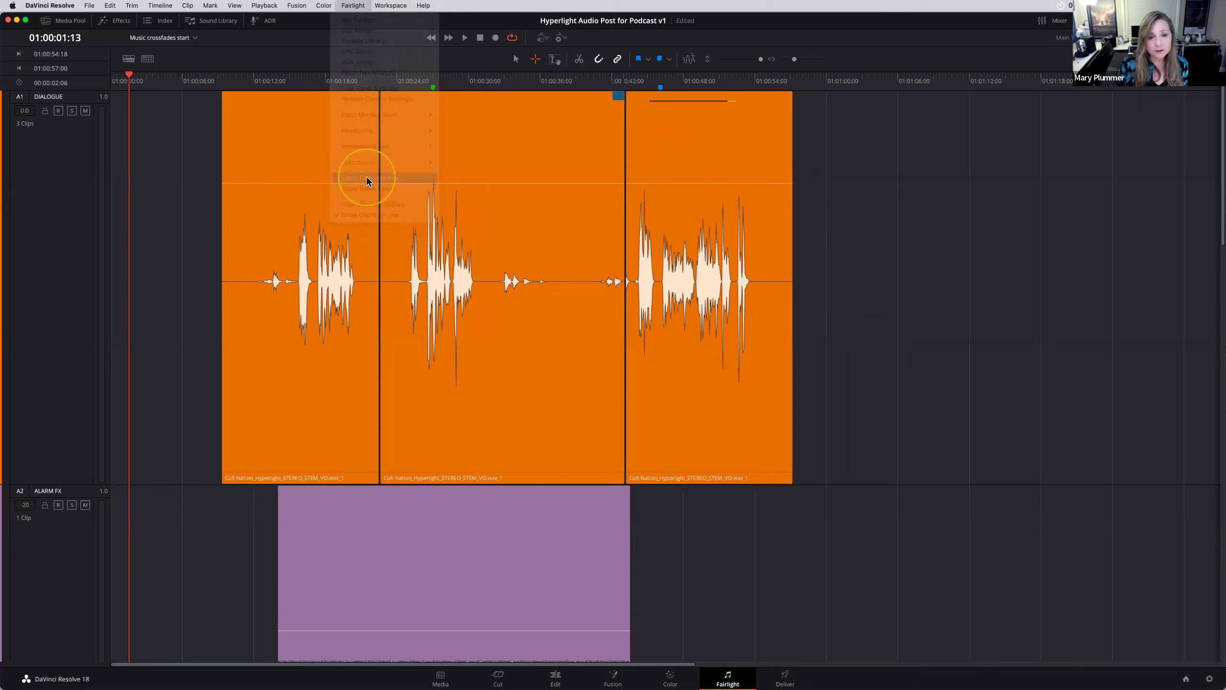
pyautogui.click(98, 232)
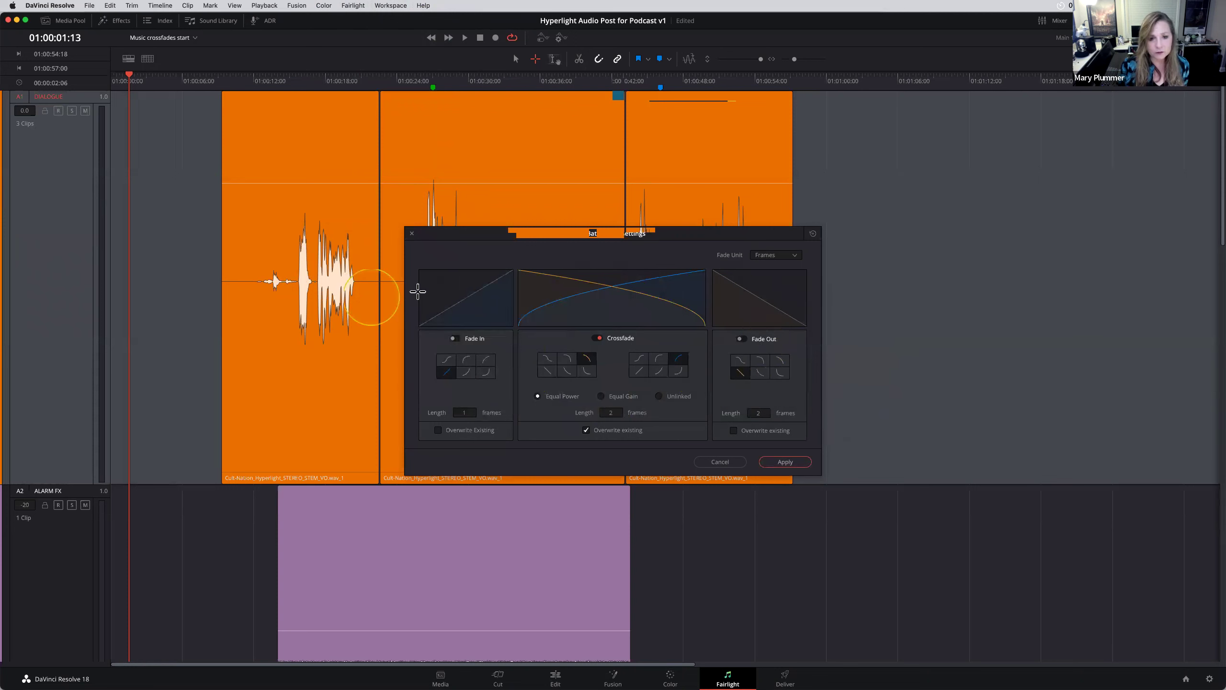
pyautogui.click(454, 338)
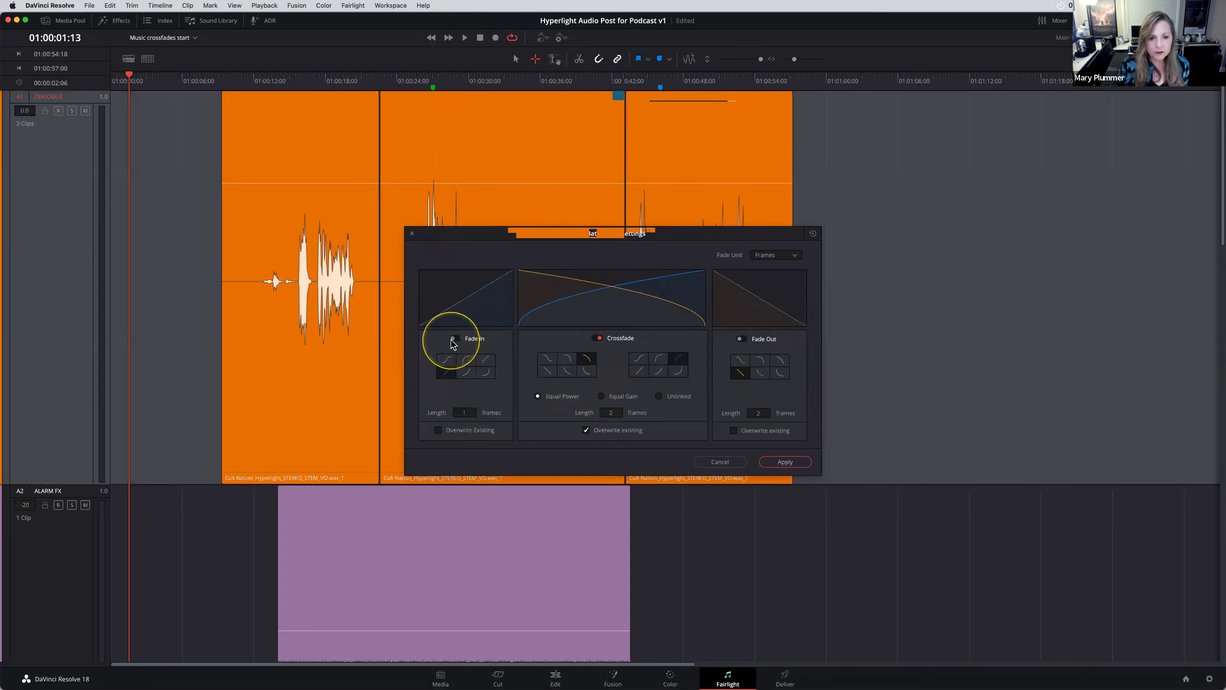
pyautogui.click(742, 339)
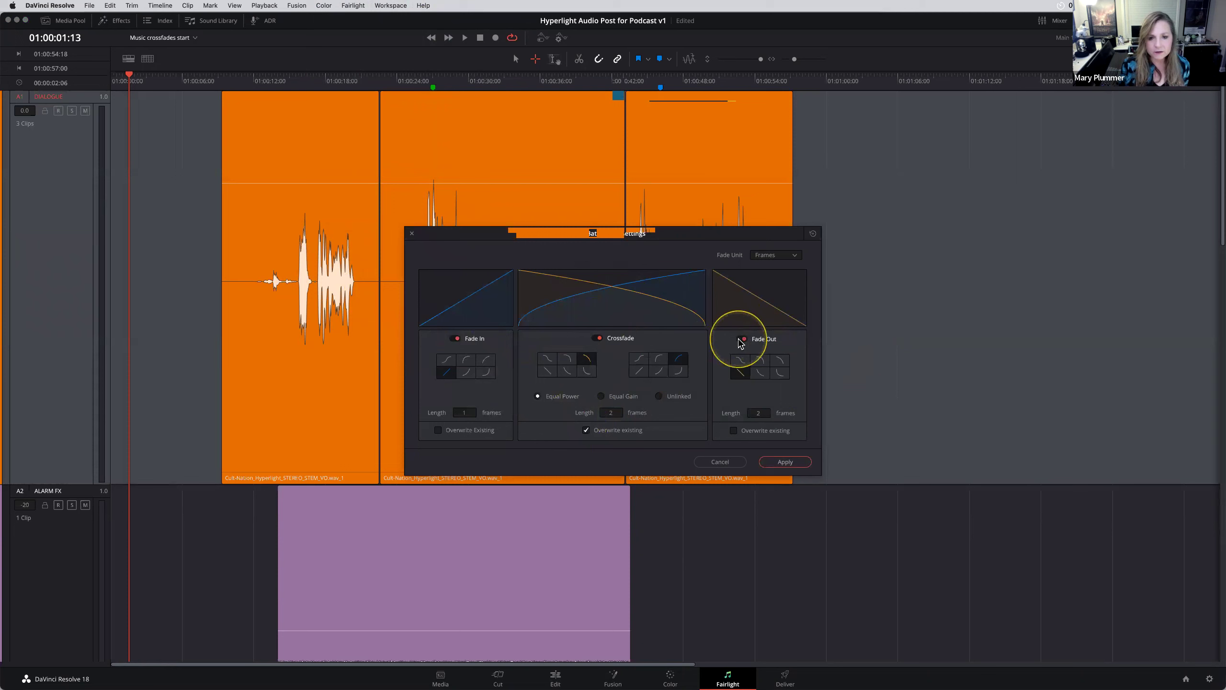
pyautogui.click(599, 338)
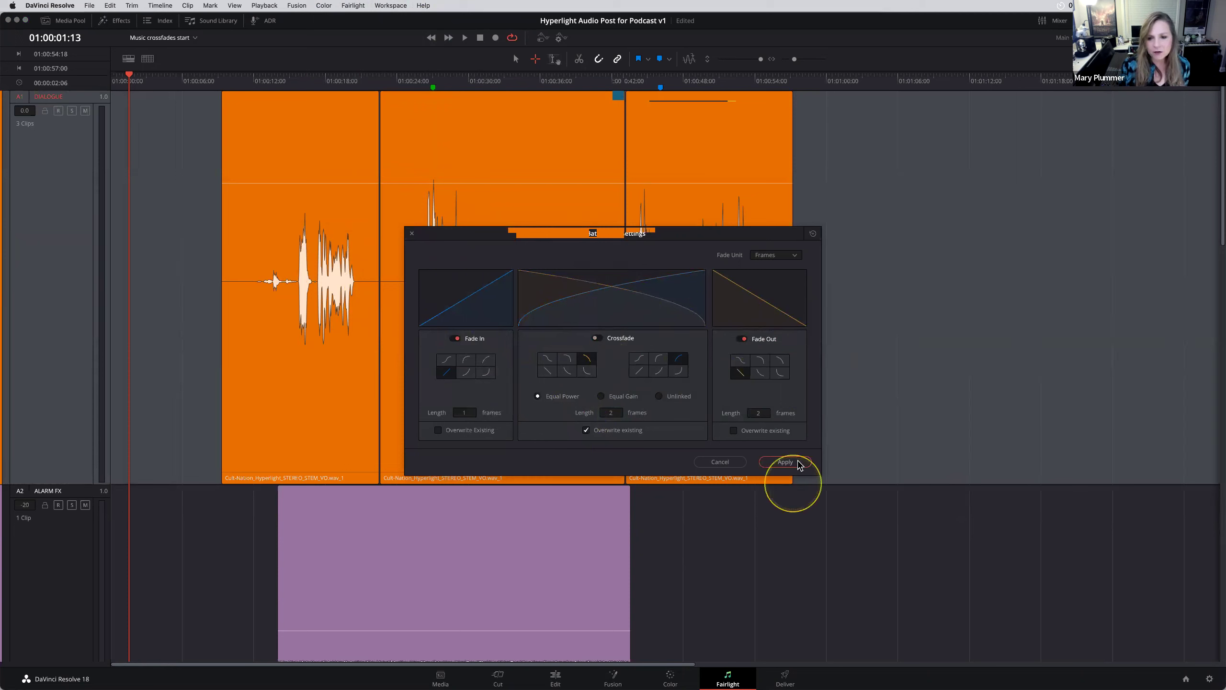
pyautogui.click(721, 461)
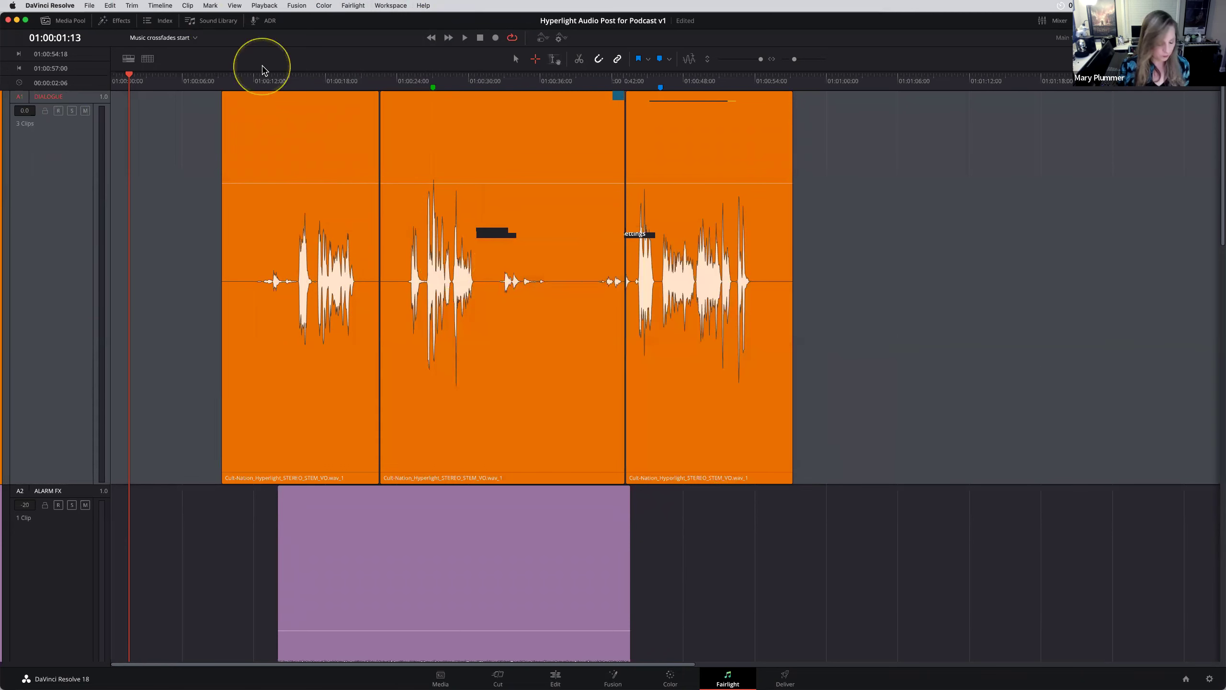
# Reduce the track heights and open the timeline "17 Mix for Stems Start copy" from the Media Pool.
pyautogui.scroll(-5, 154, 229)
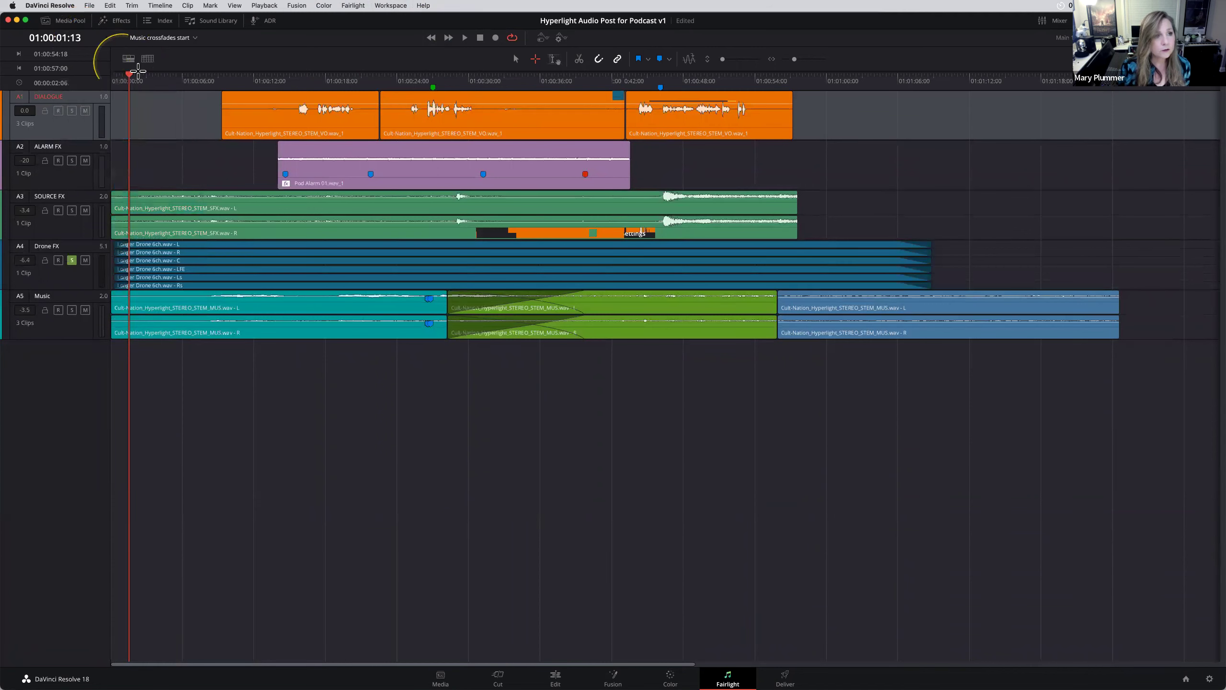
pyautogui.click(75, 22)
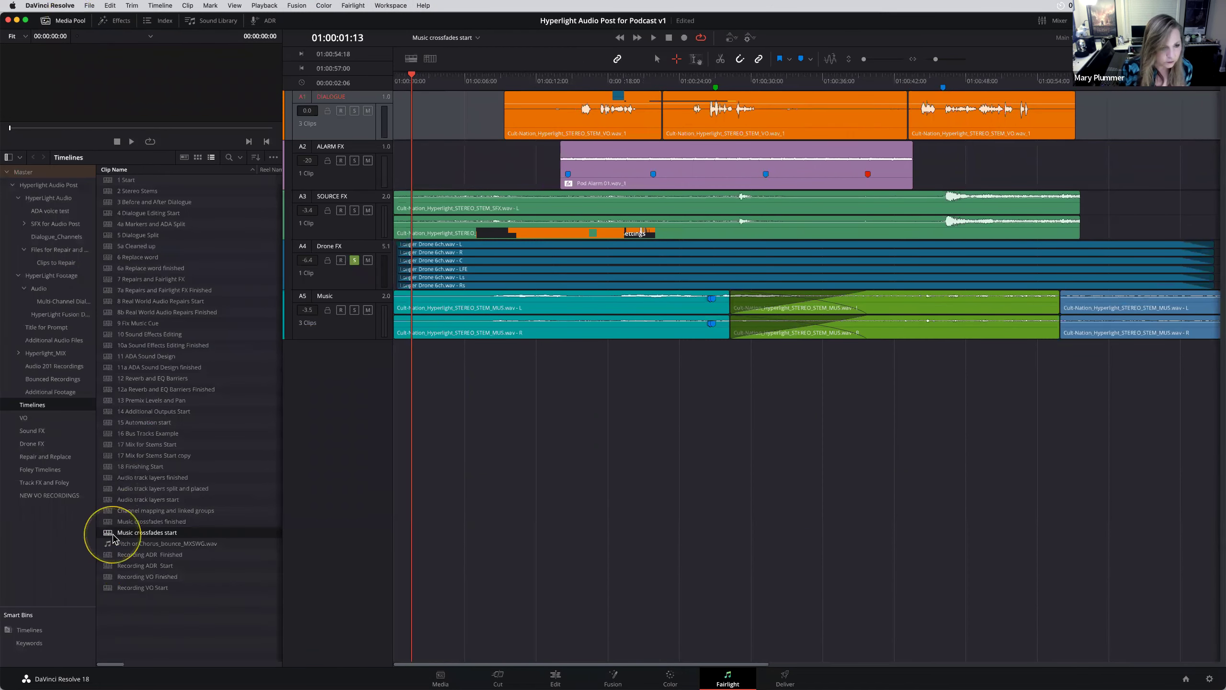
pyautogui.click(110, 456)
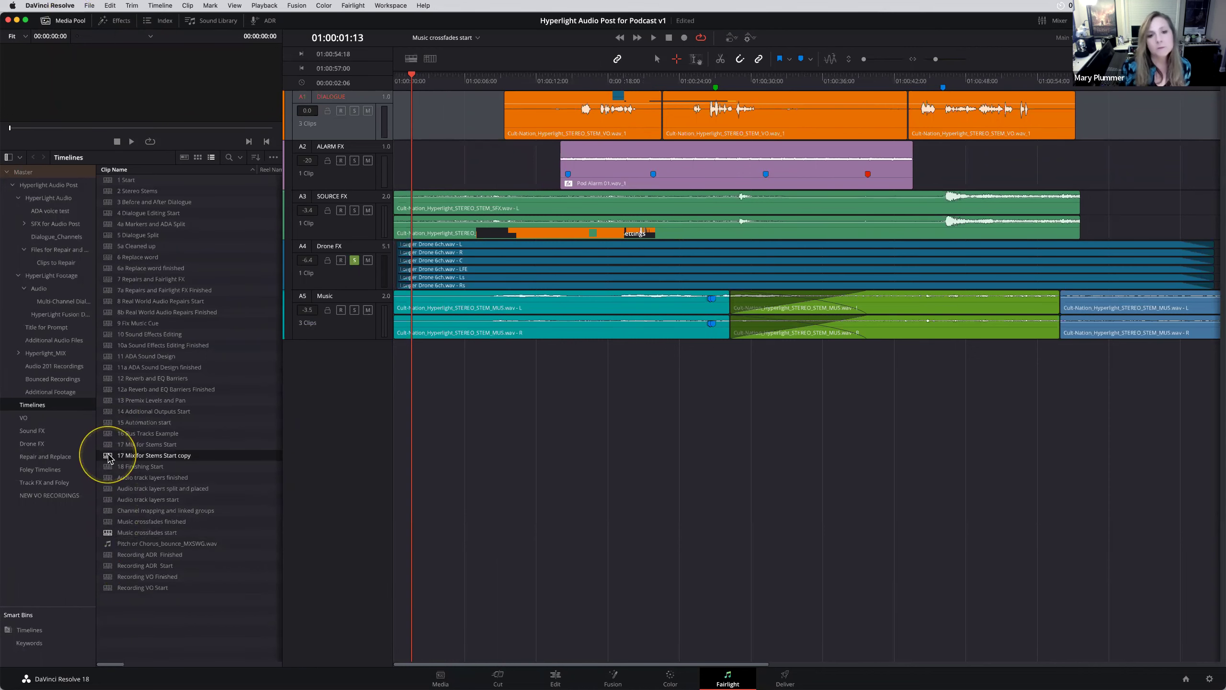
pyautogui.doubleClick(110, 456)
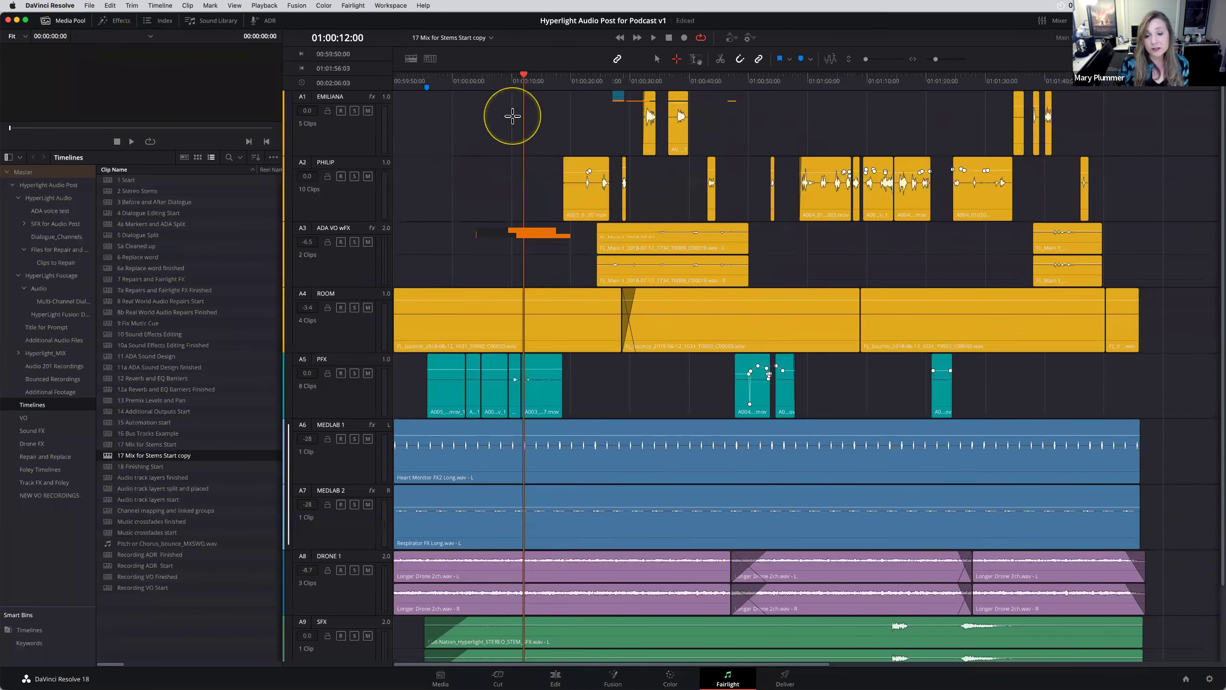
# Select the range 01:00:09:00 to 01:01:05:08 across tracks A1 to A3 and open the batch fade settings.
pyautogui.click(564, 78)
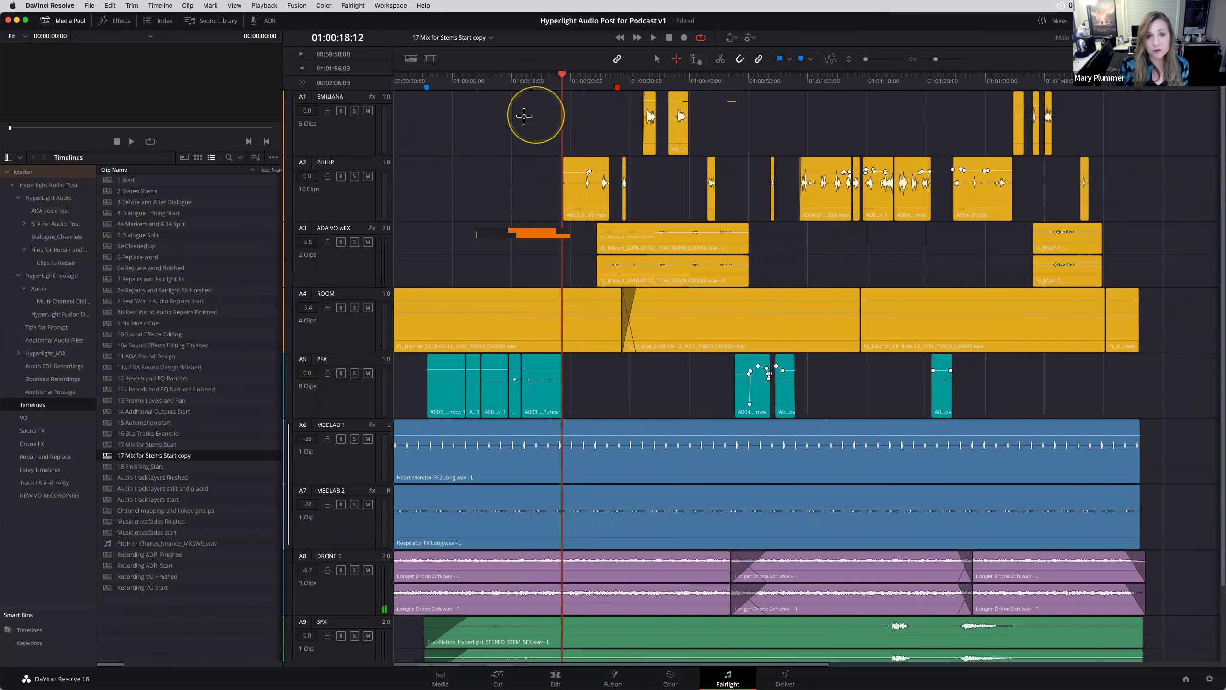
pyautogui.moveTo(506, 113); pyautogui.dragTo(839, 251)
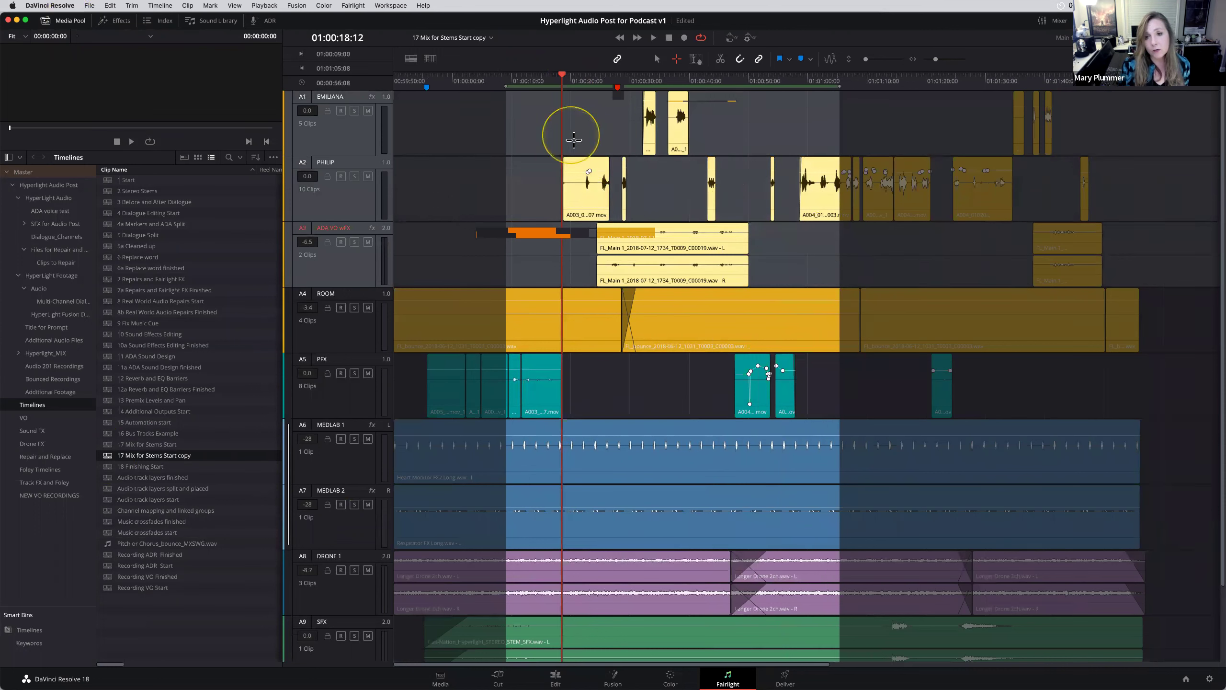
pyautogui.click(400, 6)
pyautogui.moveTo(353, 5)
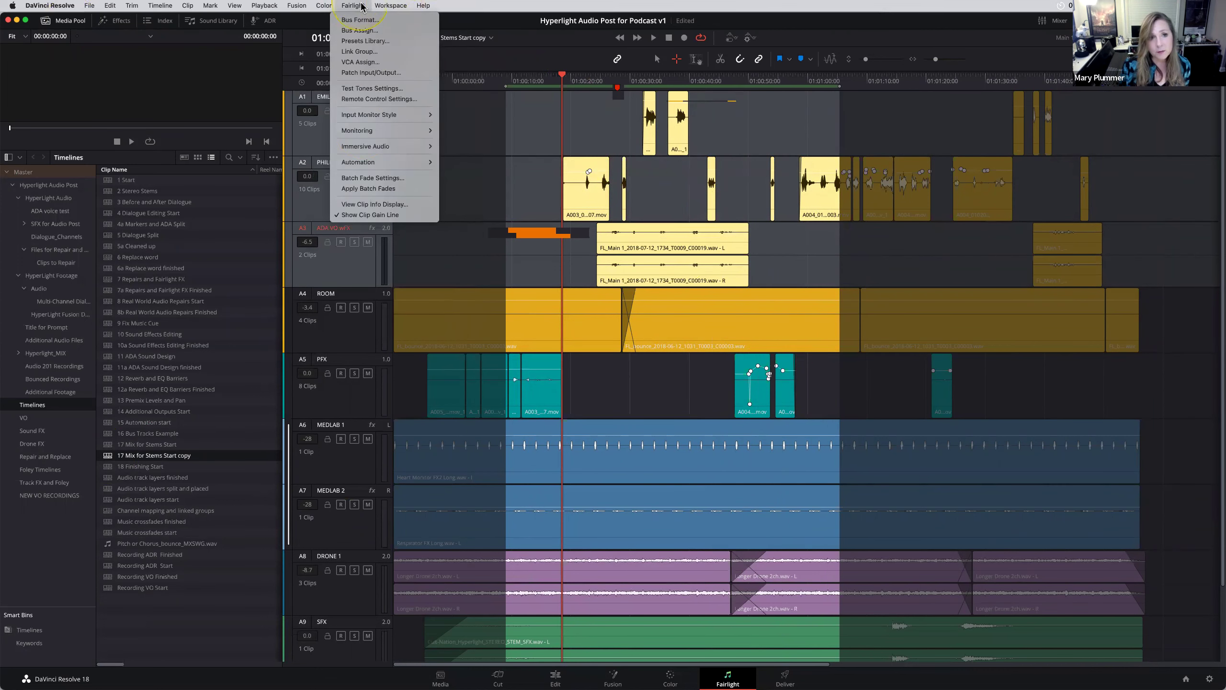
pyautogui.click(366, 179)
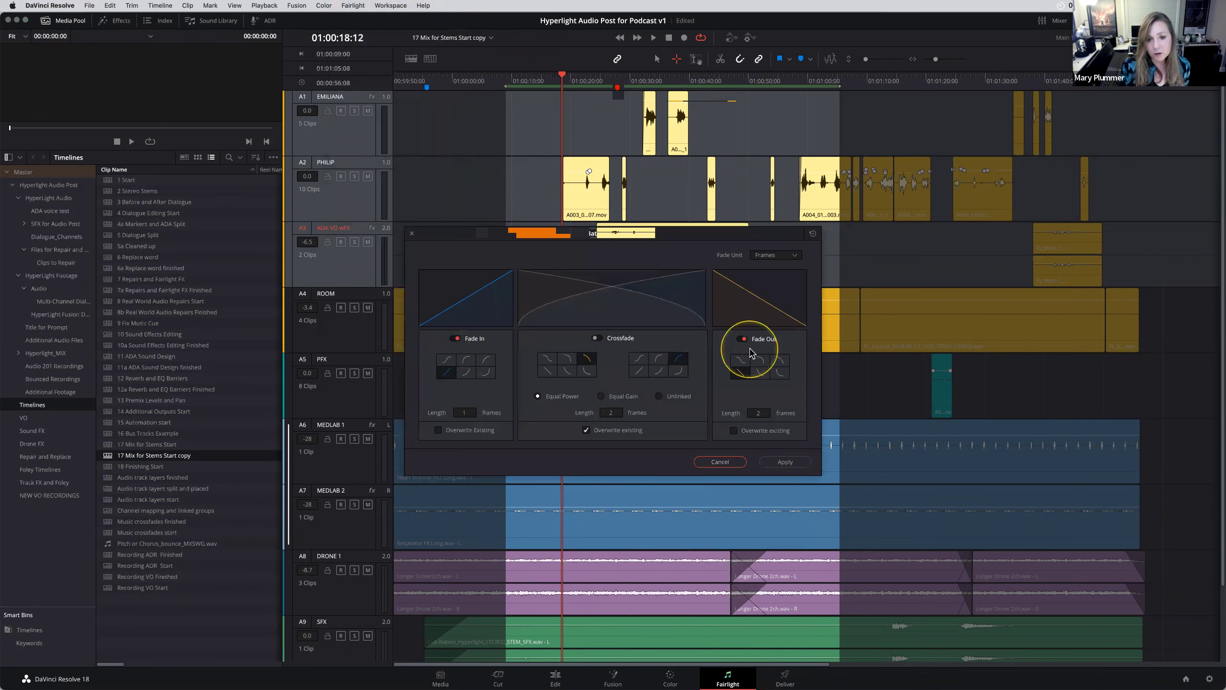
# Keep the fade unit in frames, set the Fade In and Fade Out lengths to 2 frames, and choose the linear fade-in curve.
pyautogui.click(769, 261)
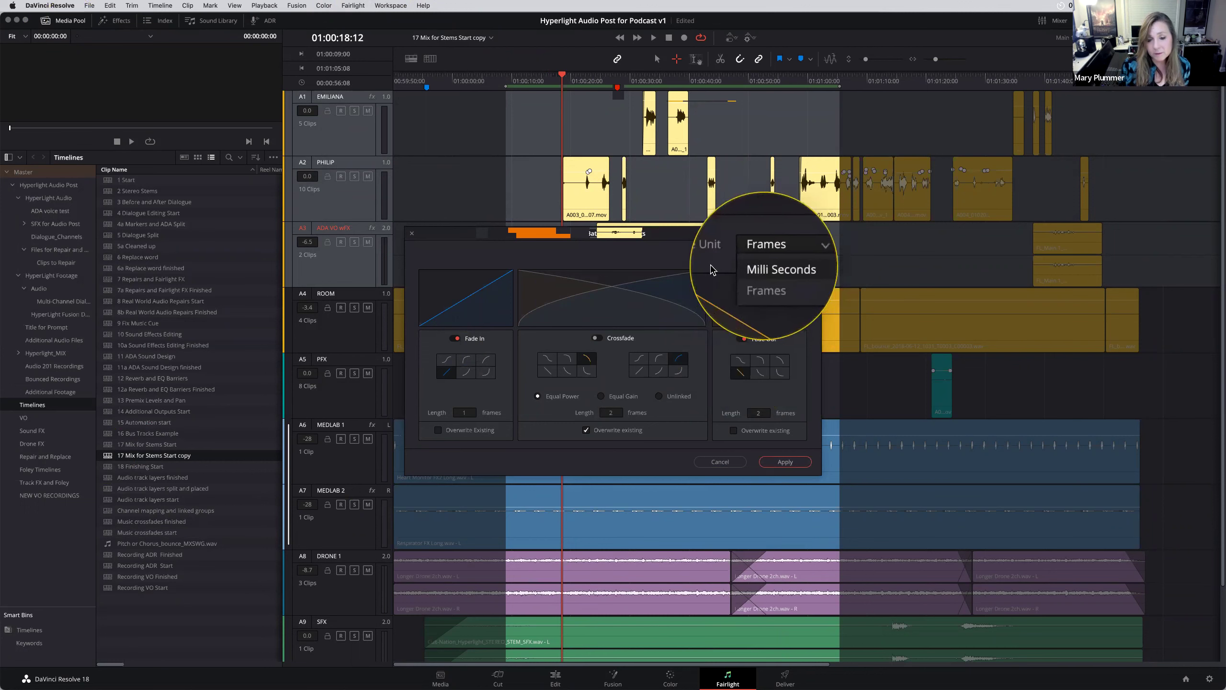
pyautogui.click(759, 273)
pyautogui.click(465, 412)
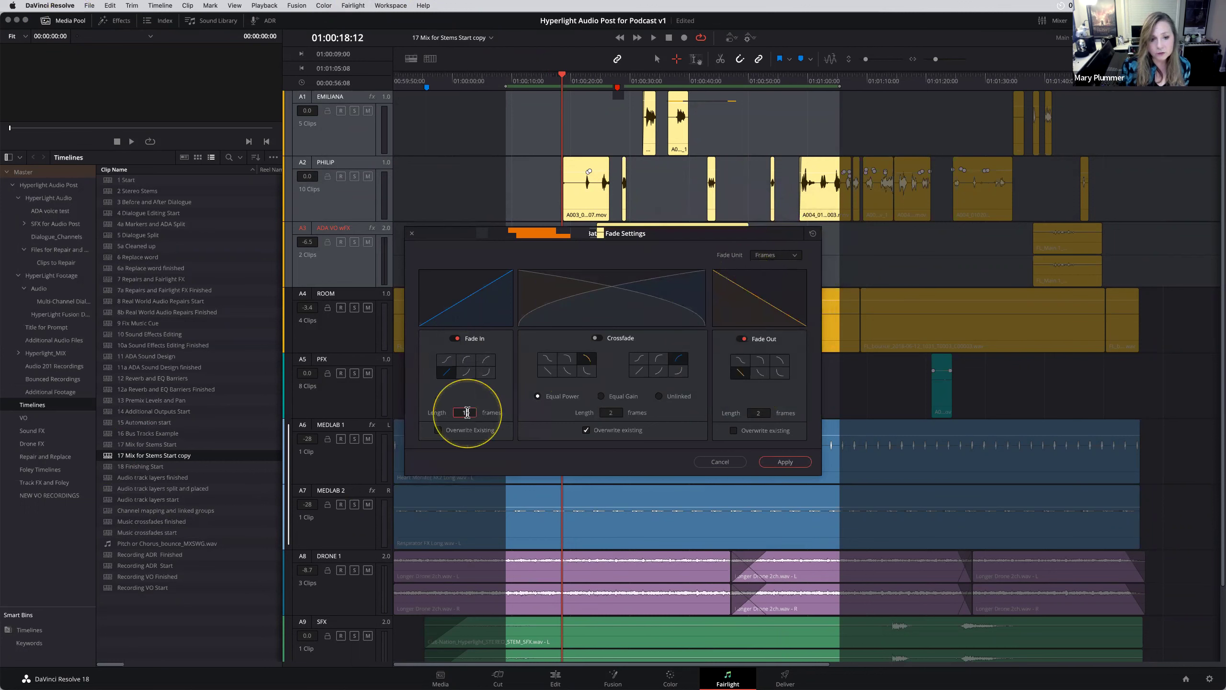
pyautogui.click(761, 413)
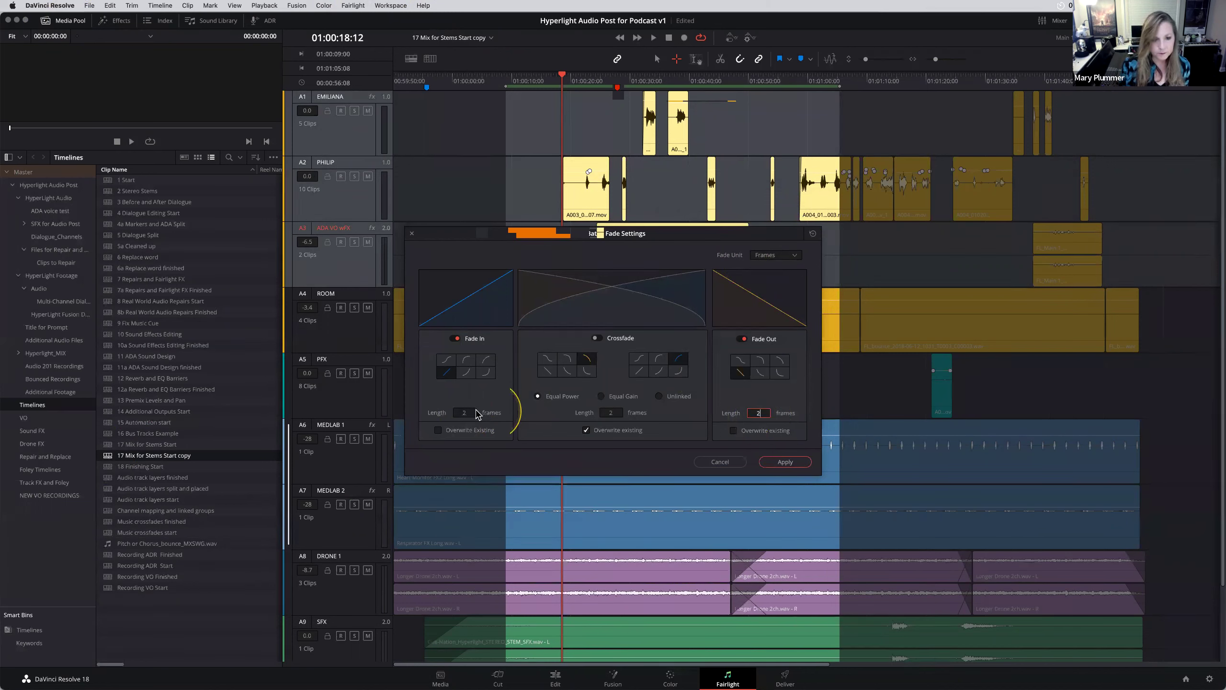
pyautogui.click(485, 372)
pyautogui.click(446, 371)
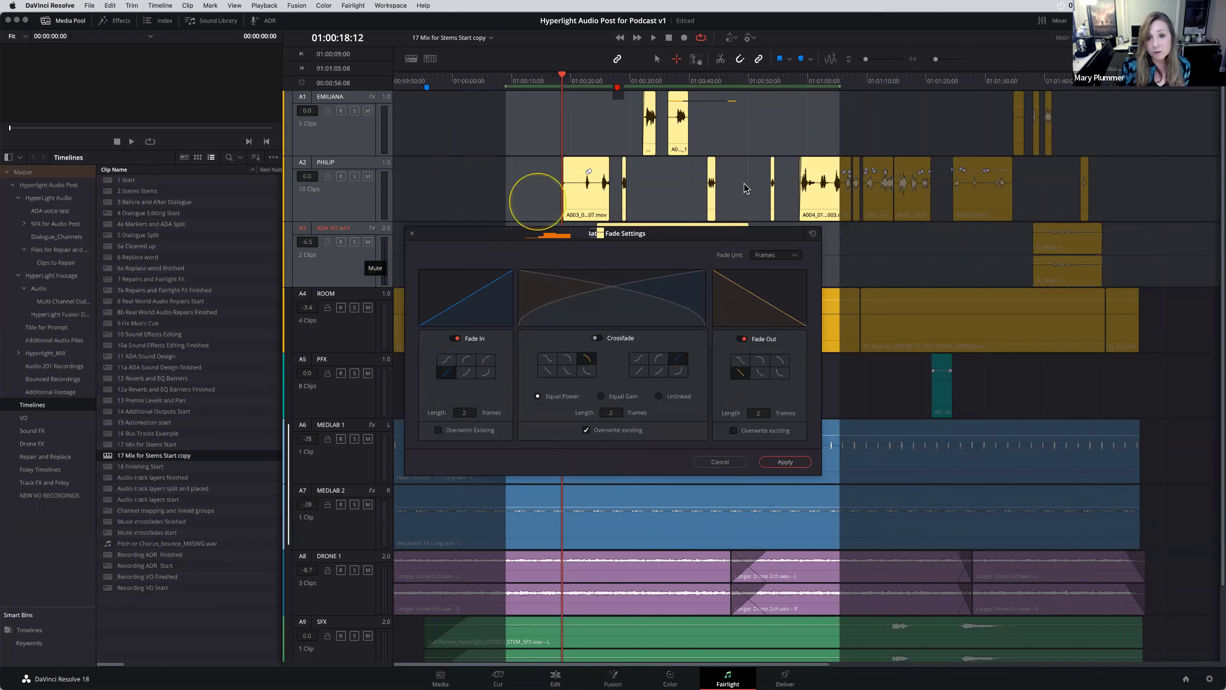
# Enable overwriting of existing fades for Fade In and Fade Out and apply the batch fades to the selected range.
pyautogui.click(438, 430)
pyautogui.click(733, 431)
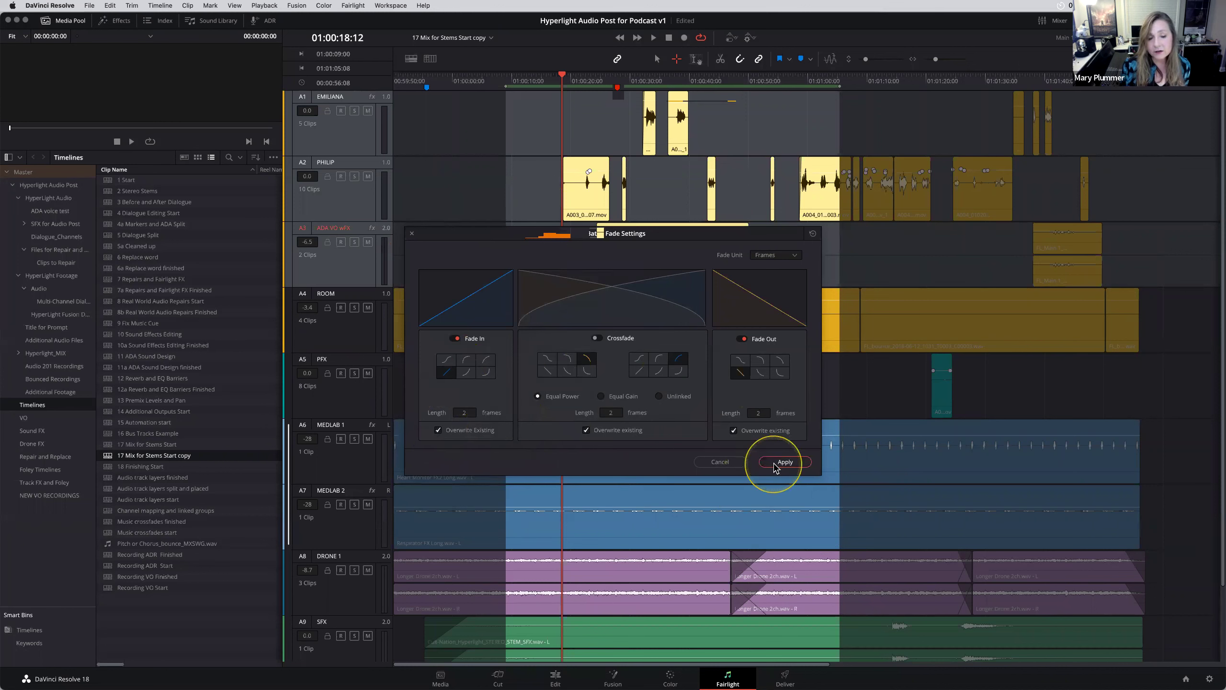
pyautogui.click(783, 462)
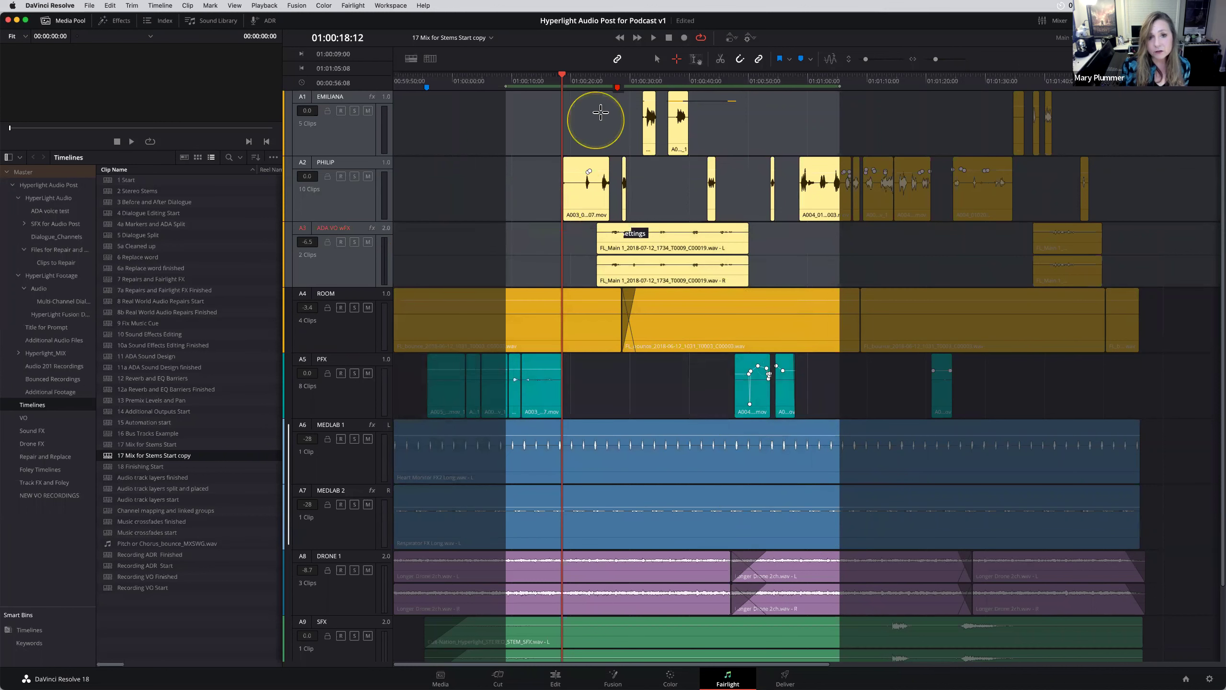
# Inspect the new fade at the start of the A2 clip near 01:00:58:17 up close, and return to the overview.
pyautogui.click(596, 77)
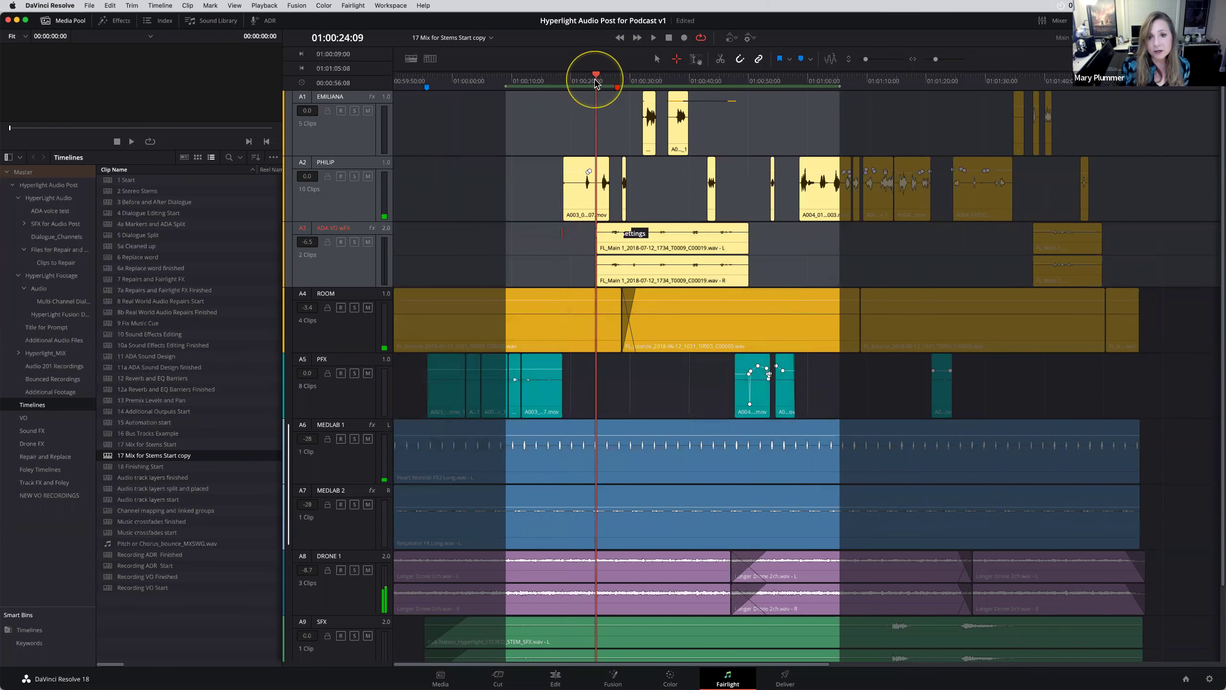
pyautogui.click(800, 81)
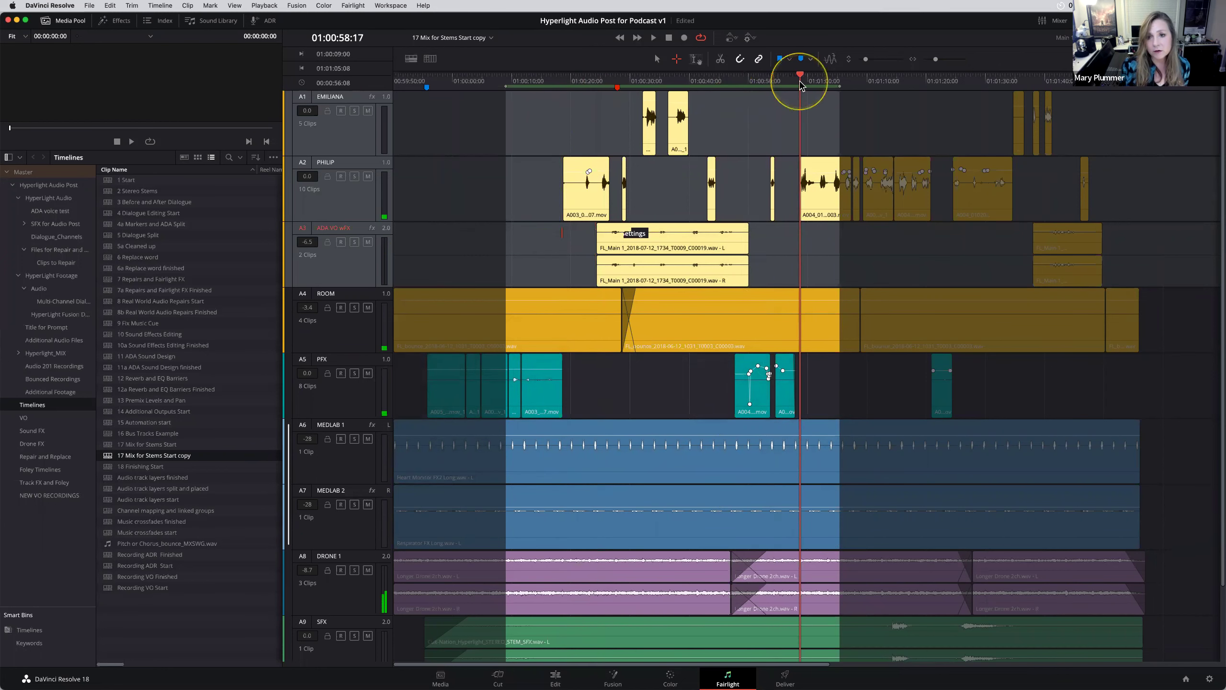
pyautogui.press('super+equal')
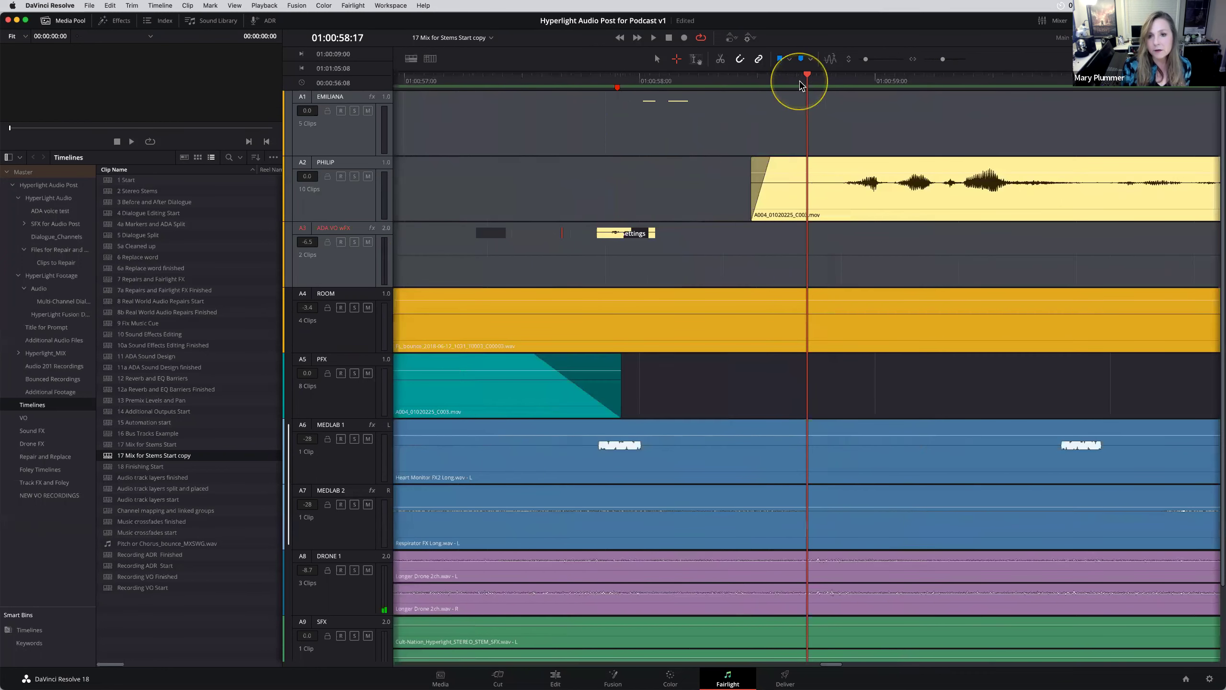
pyautogui.press('super+minus')
pyautogui.press('super+minus')
pyautogui.press('super+minus')
pyautogui.press('super+minus')
pyautogui.press('super+minus')
pyautogui.press('super+minus')
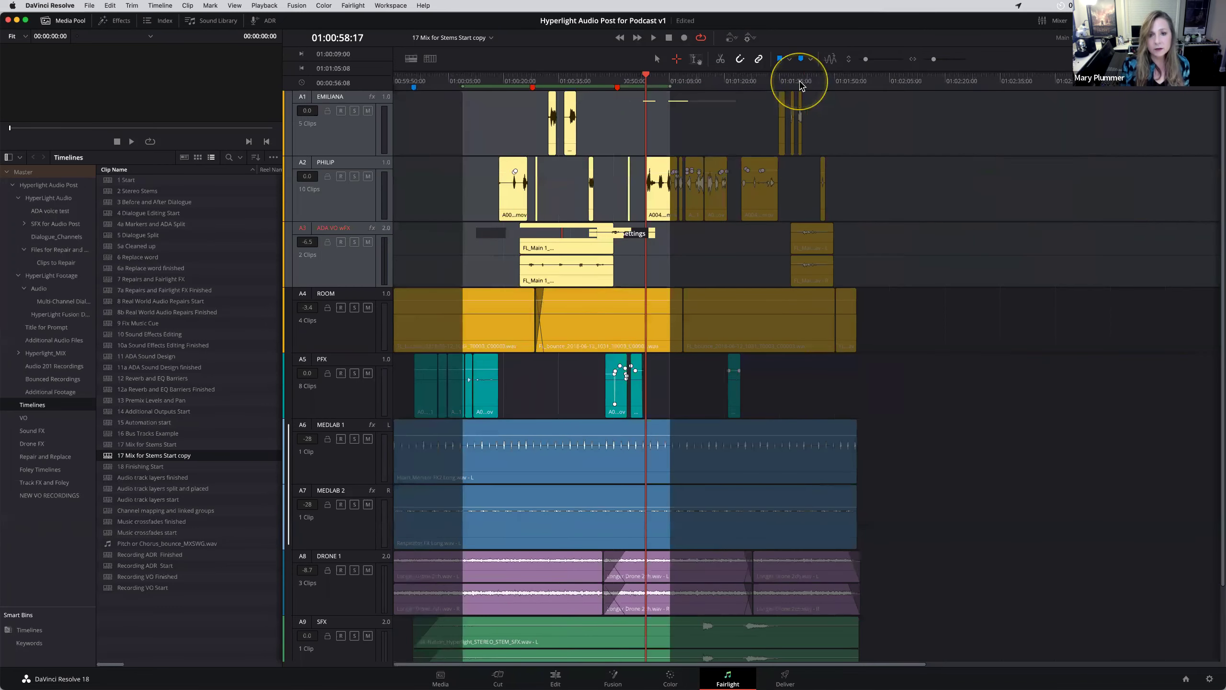
# Clear the range selection and open the 9 Fix Music Cue timeline with its whole music clip in view.
pyautogui.click(908, 216)
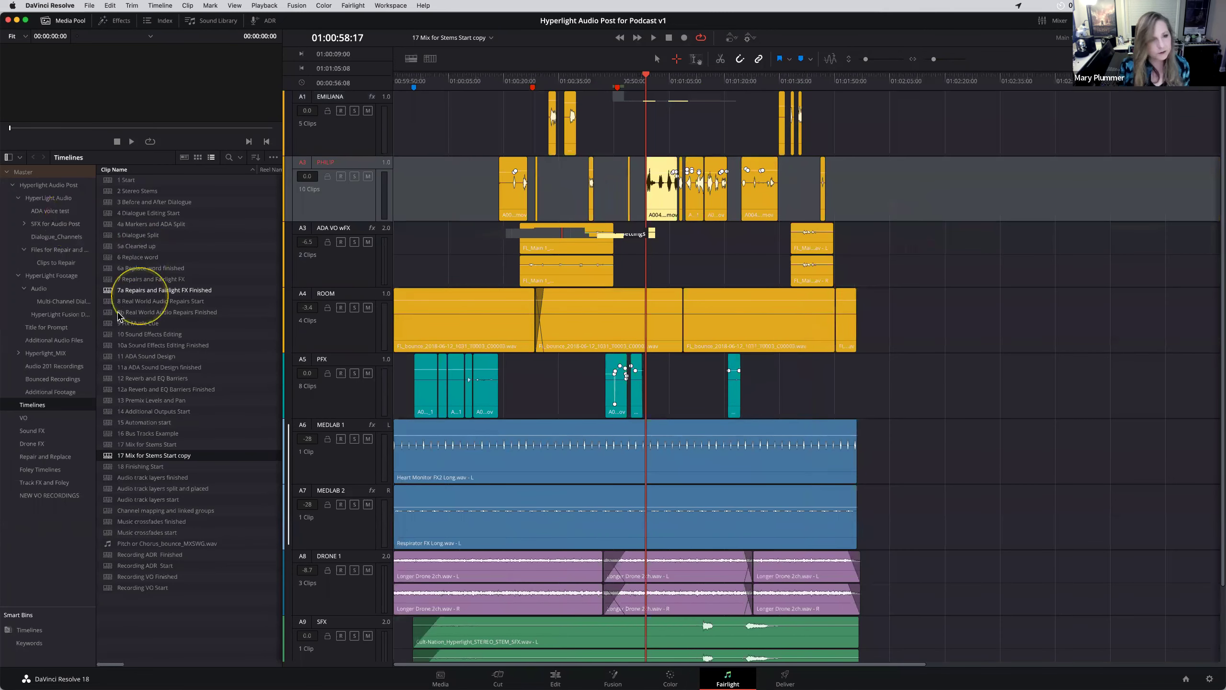
pyautogui.doubleClick(107, 323)
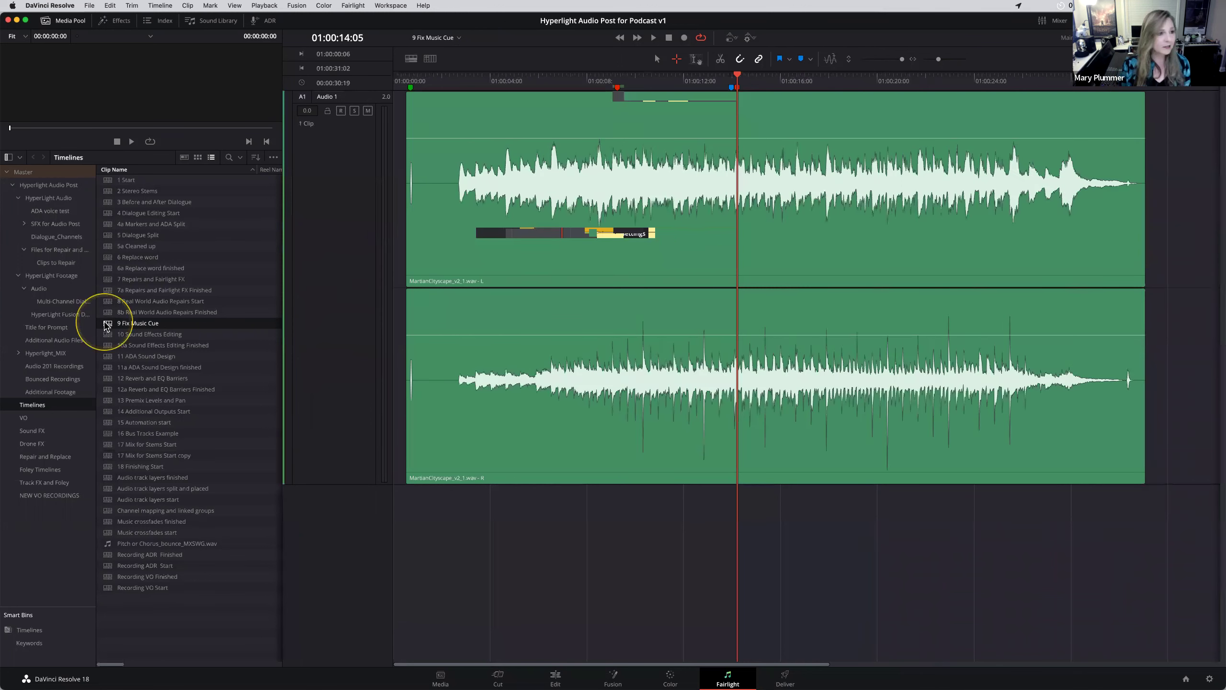
pyautogui.scroll(1, 715, 430)
pyautogui.scroll(-3, 719, 435)
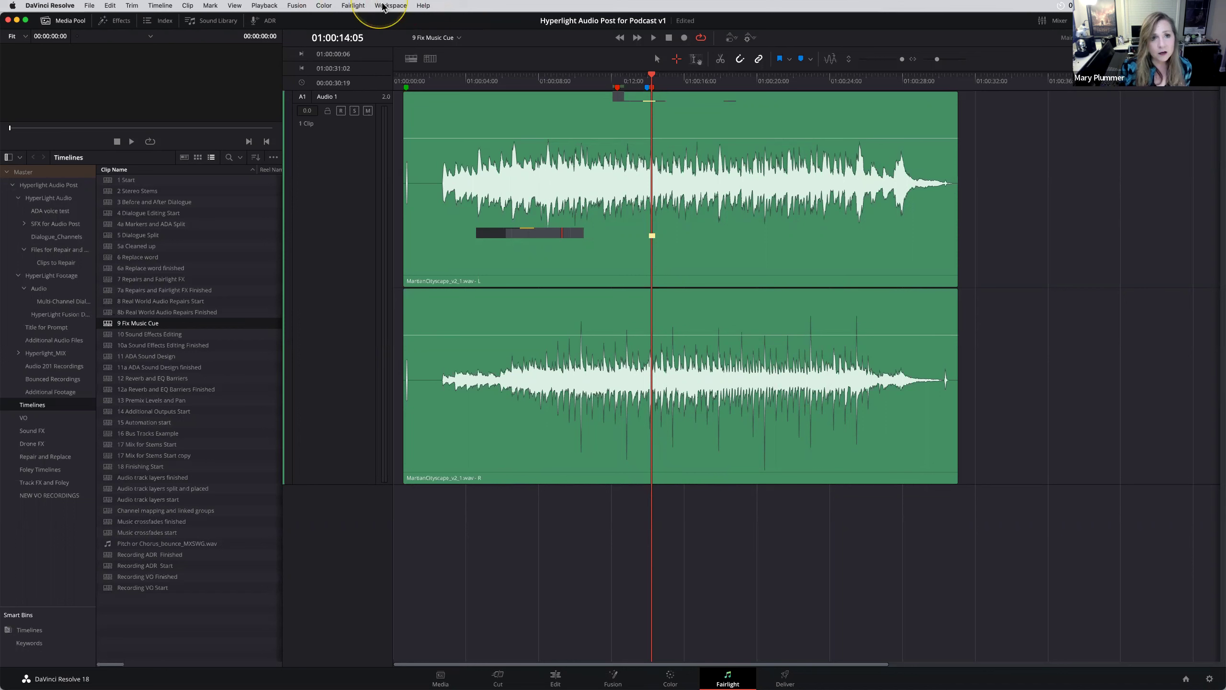
# Open the DaVinci Resolve training page in the browser and look through the Training Videos, focusing on the DaVinci Resolve Fairlight section.
pyautogui.click(423, 5)
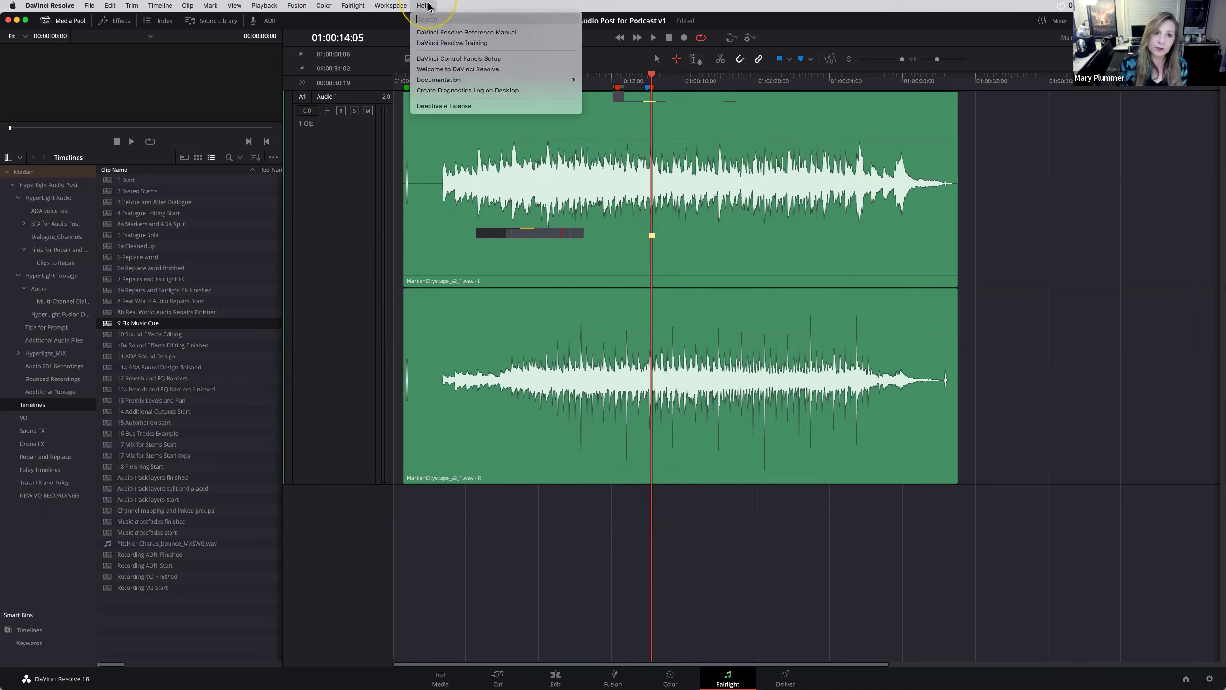
pyautogui.click(439, 44)
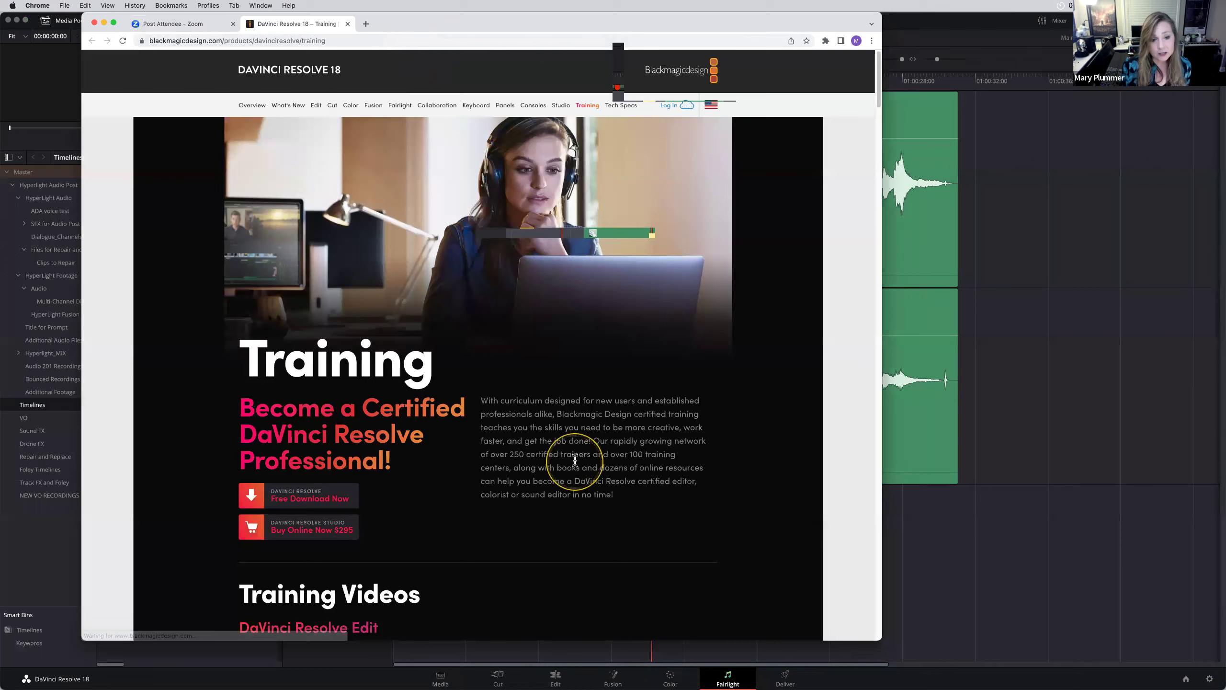
pyautogui.scroll(-3, 574, 460)
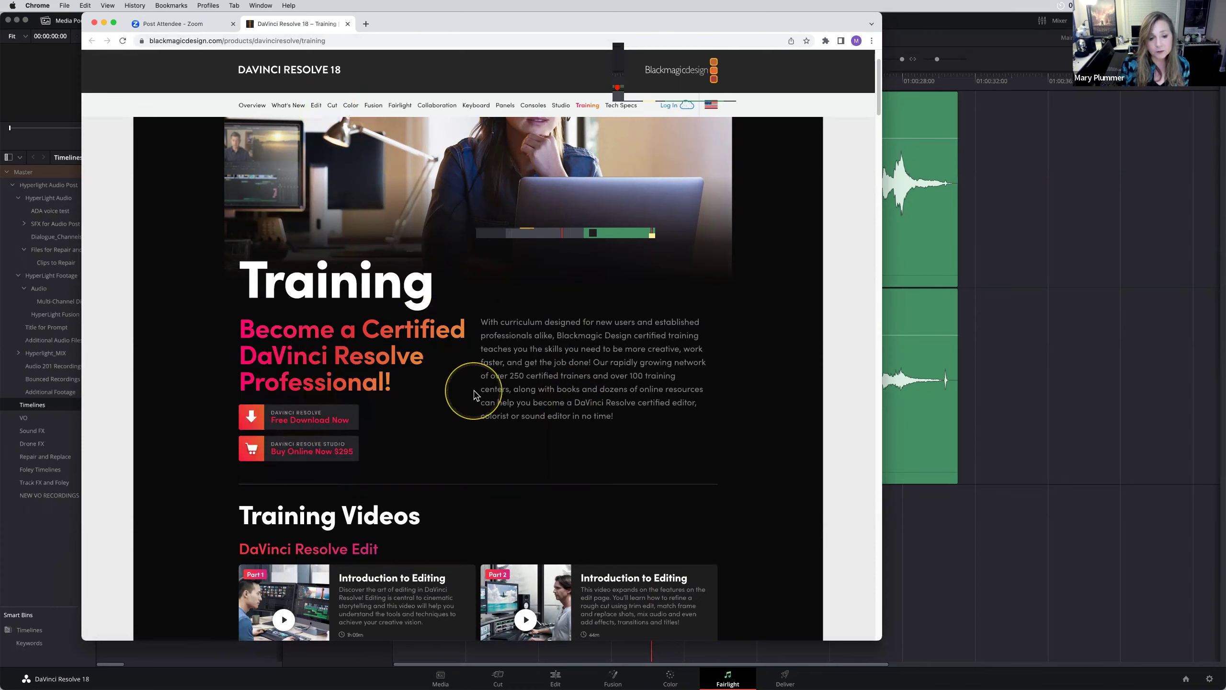
pyautogui.scroll(-10, 475, 395)
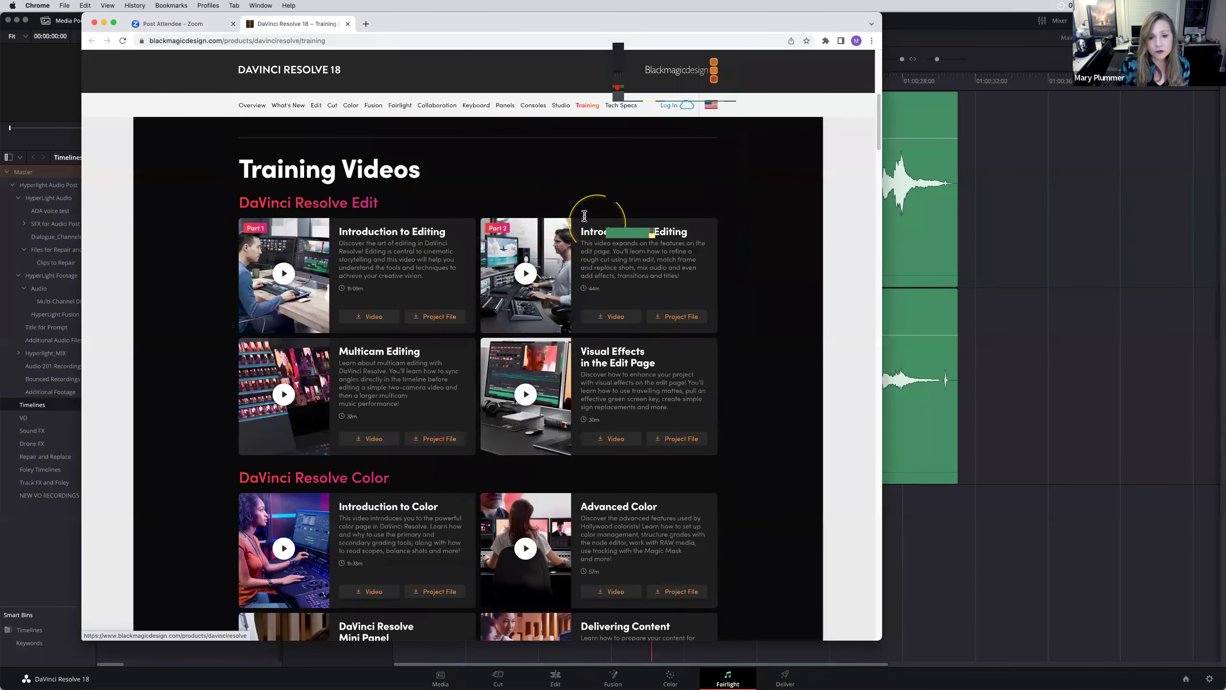
pyautogui.scroll(-1, 333, 312)
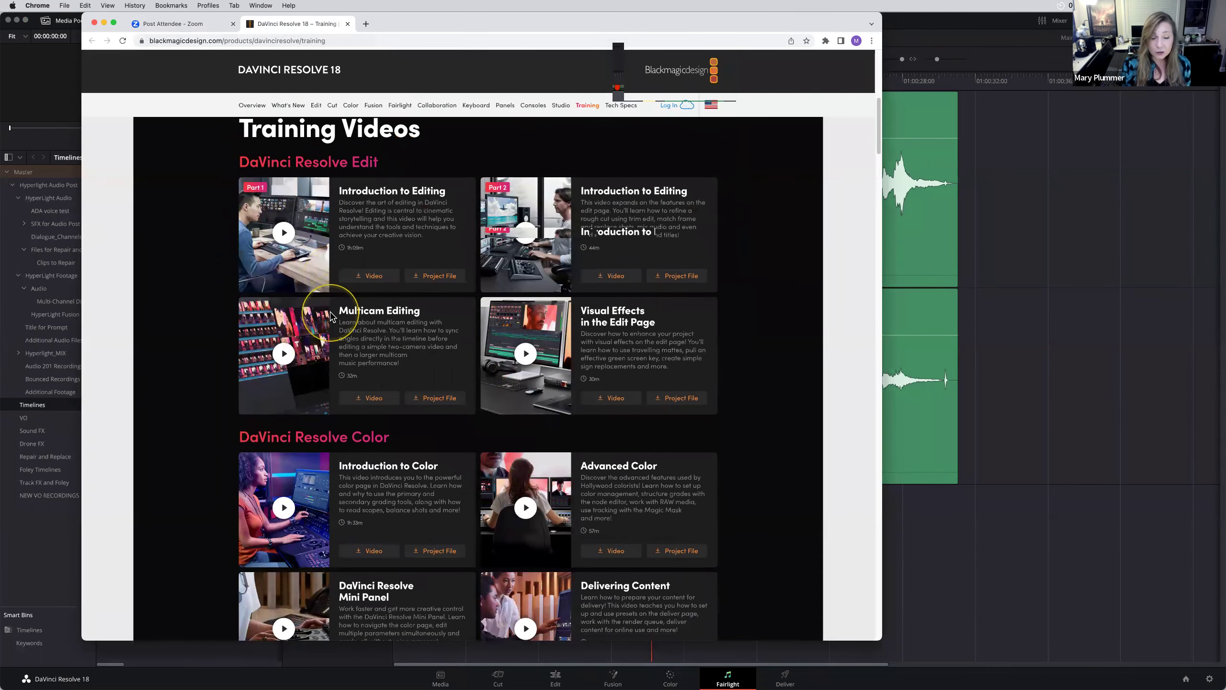
pyautogui.scroll(-2, 391, 382)
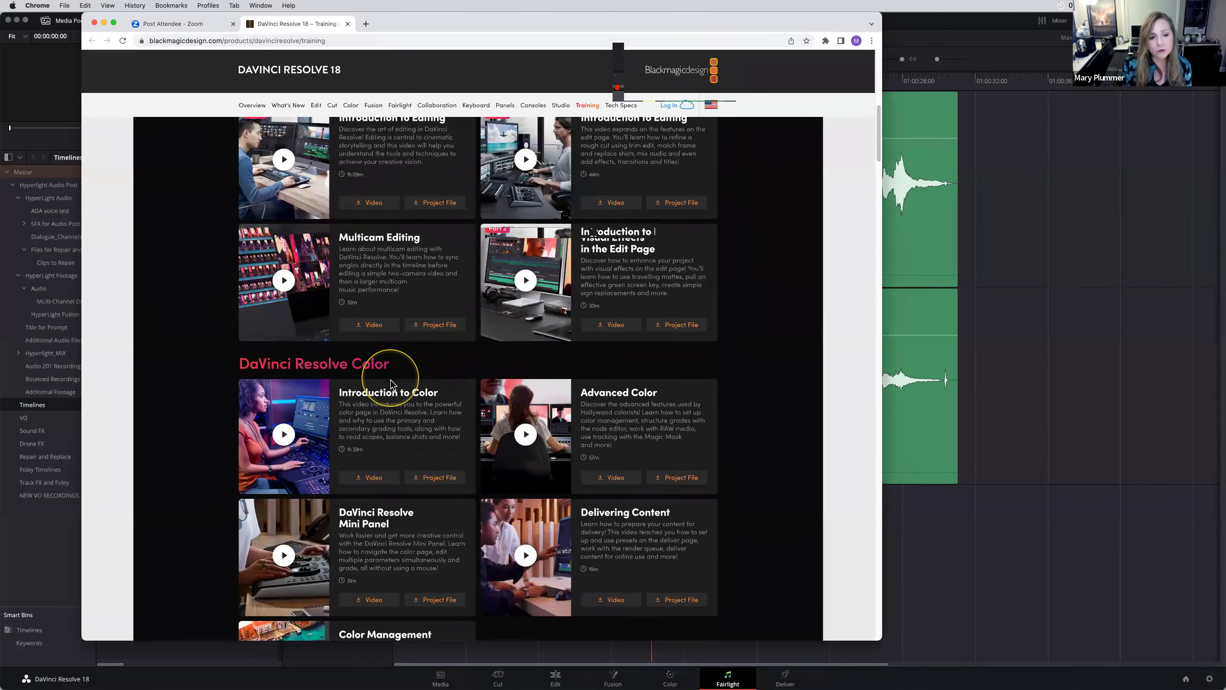
pyautogui.scroll(-15, 391, 383)
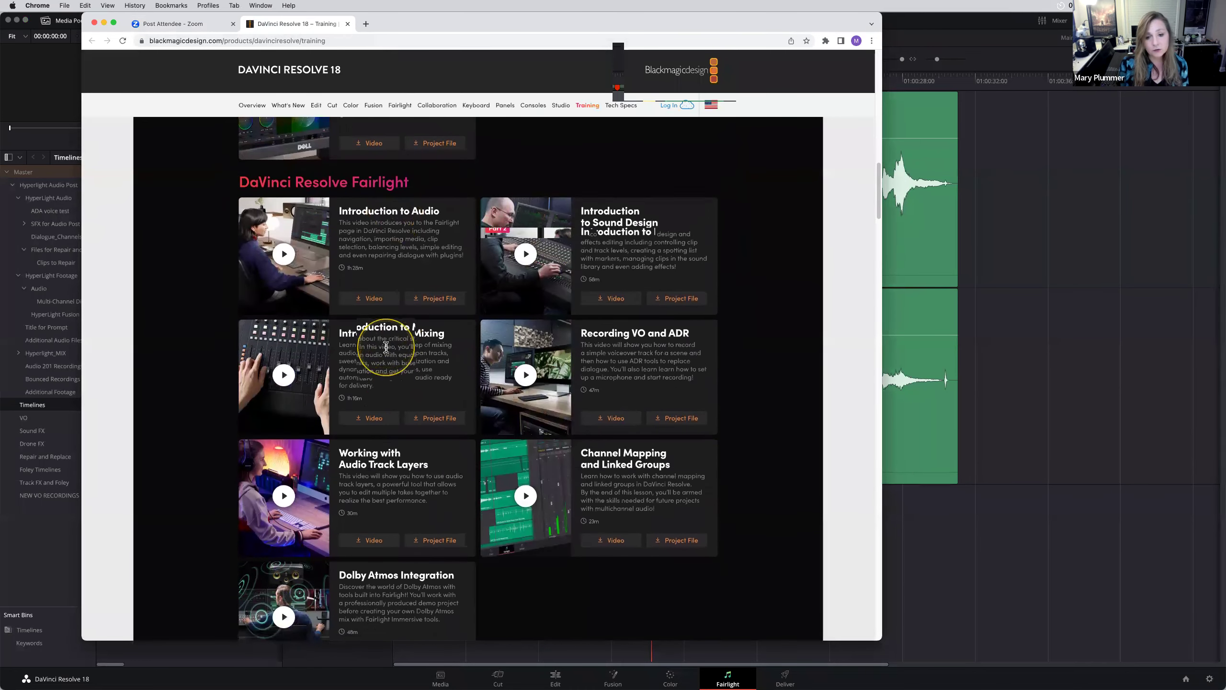
pyautogui.scroll(-3, 386, 347)
pyautogui.scroll(1, 424, 342)
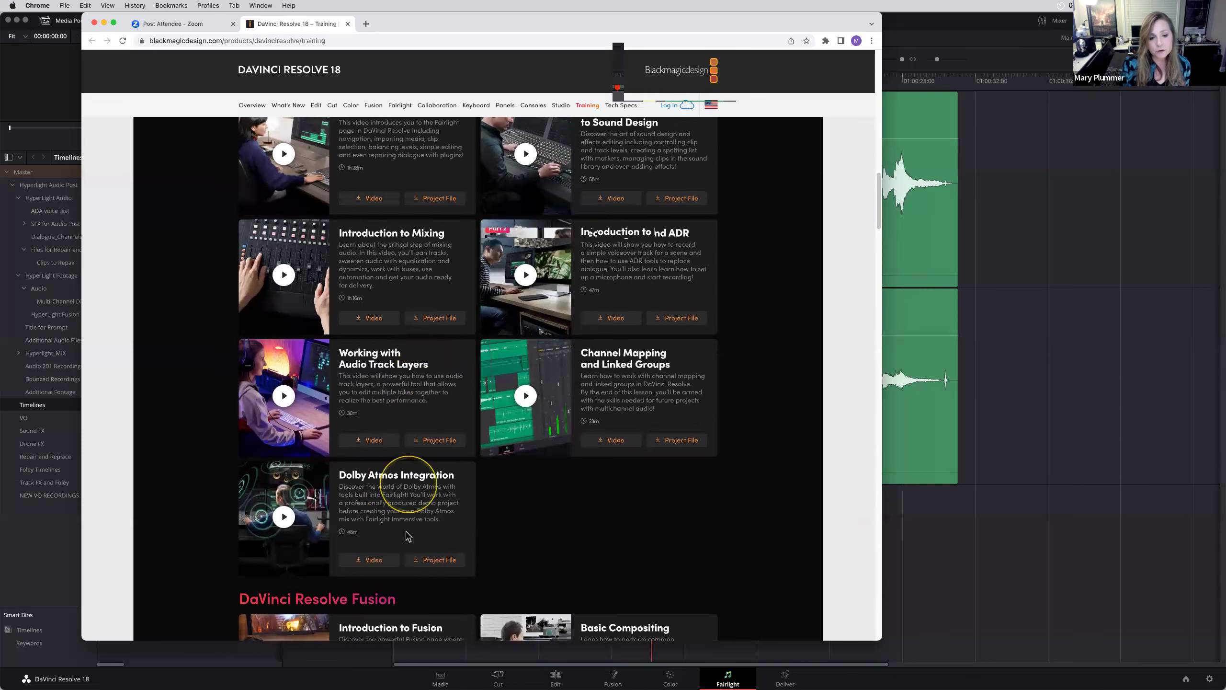
pyautogui.scroll(2, 400, 517)
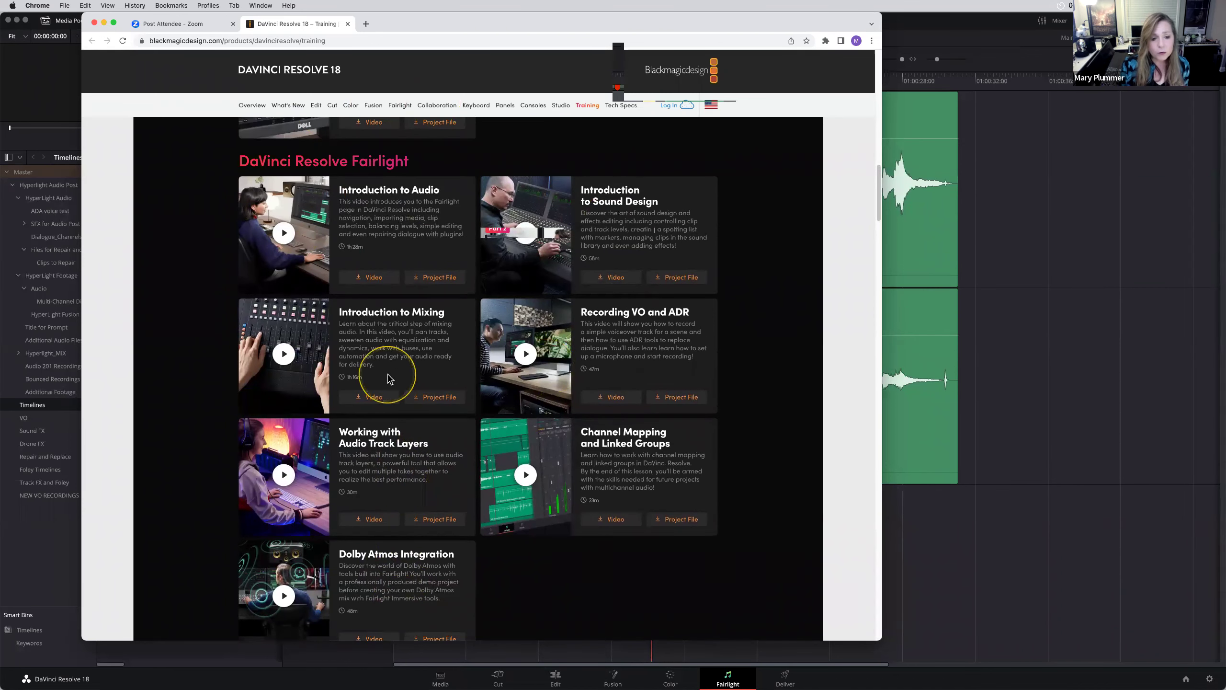
pyautogui.scroll(1, 697, 466)
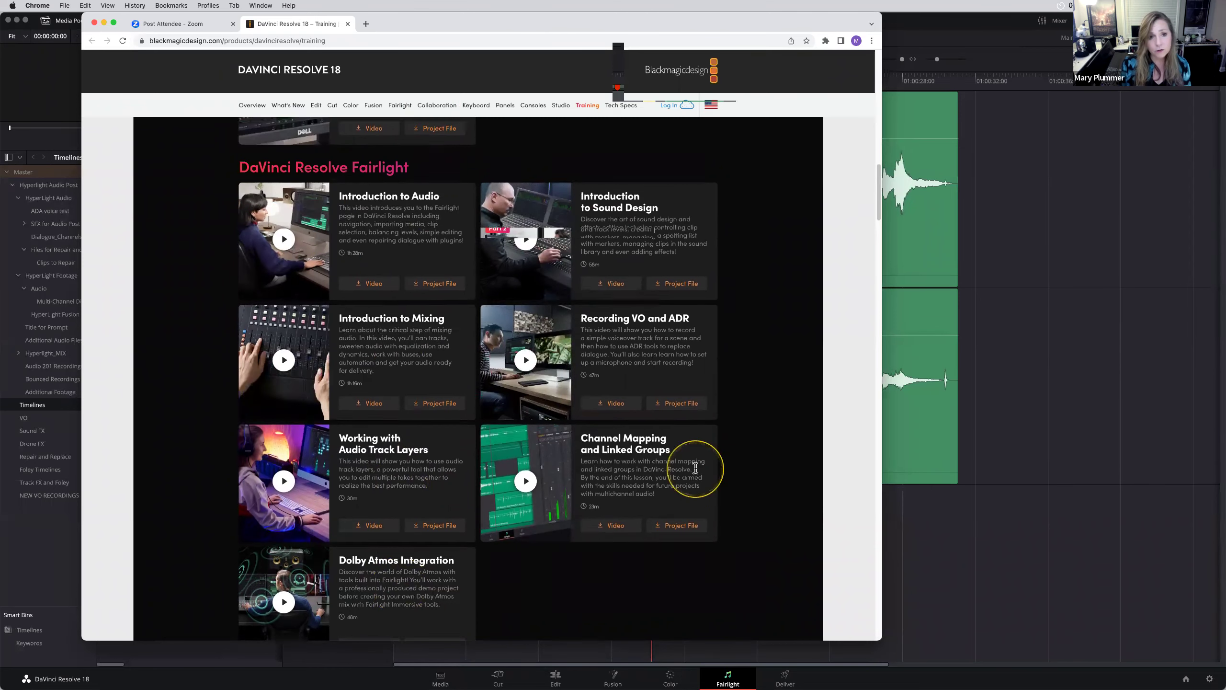
# Look through the Training Books on the training page, including The Fairlight Audio Guide, and switch back to DaVinci Resolve.
pyautogui.scroll(-15, 696, 467)
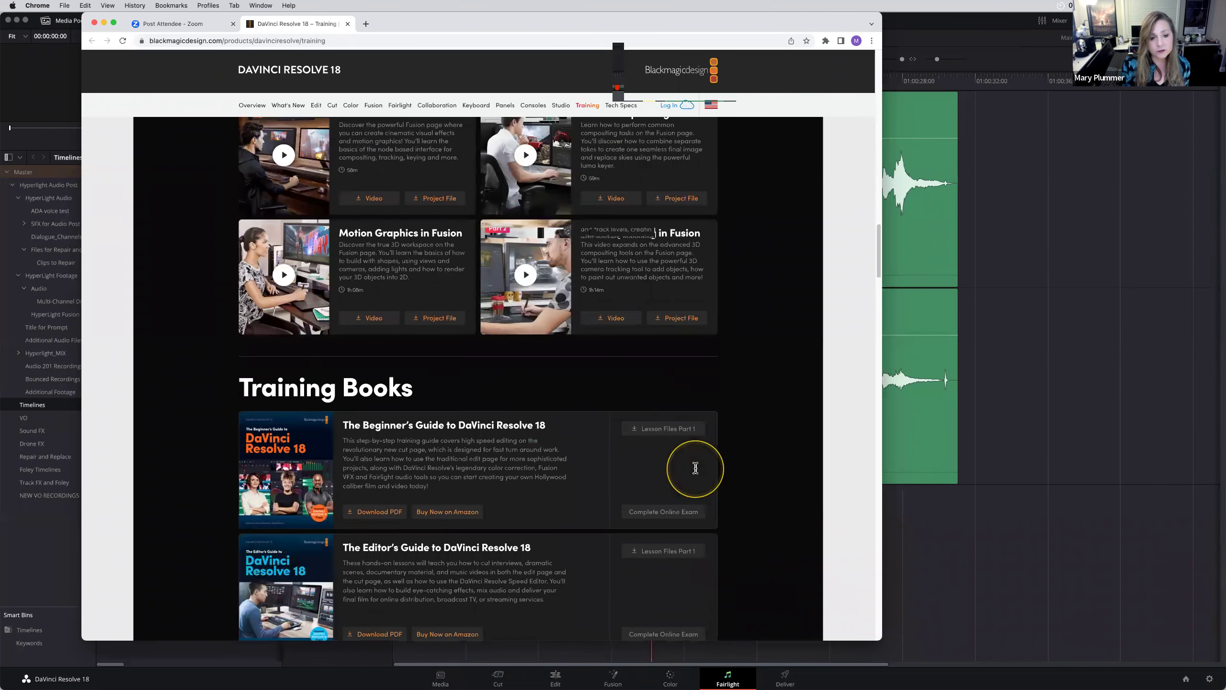
pyautogui.scroll(-8, 385, 323)
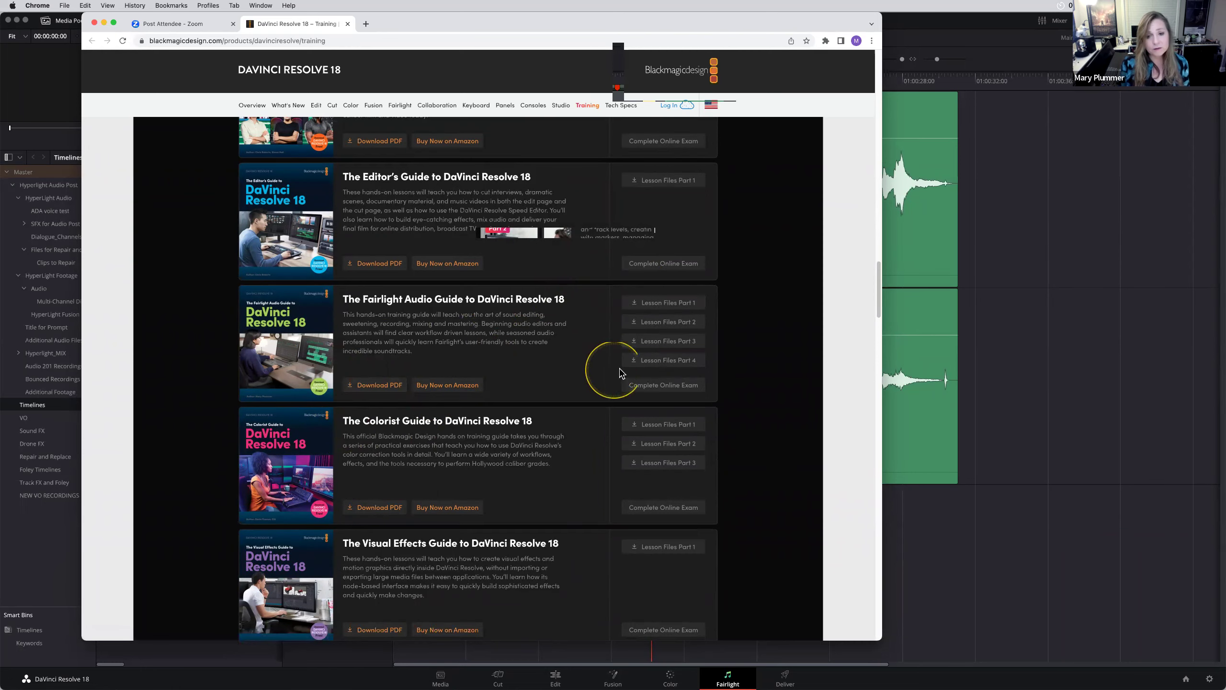
pyautogui.scroll(-12, 607, 371)
pyautogui.scroll(20, 600, 380)
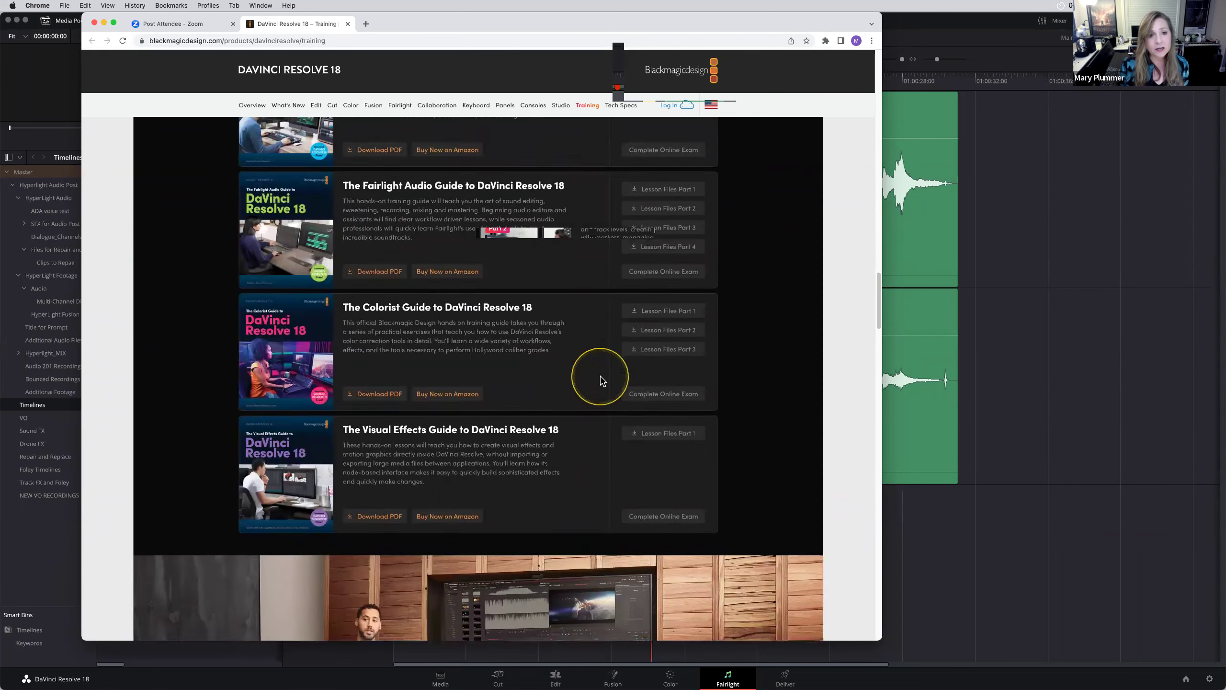
pyautogui.scroll(20, 598, 375)
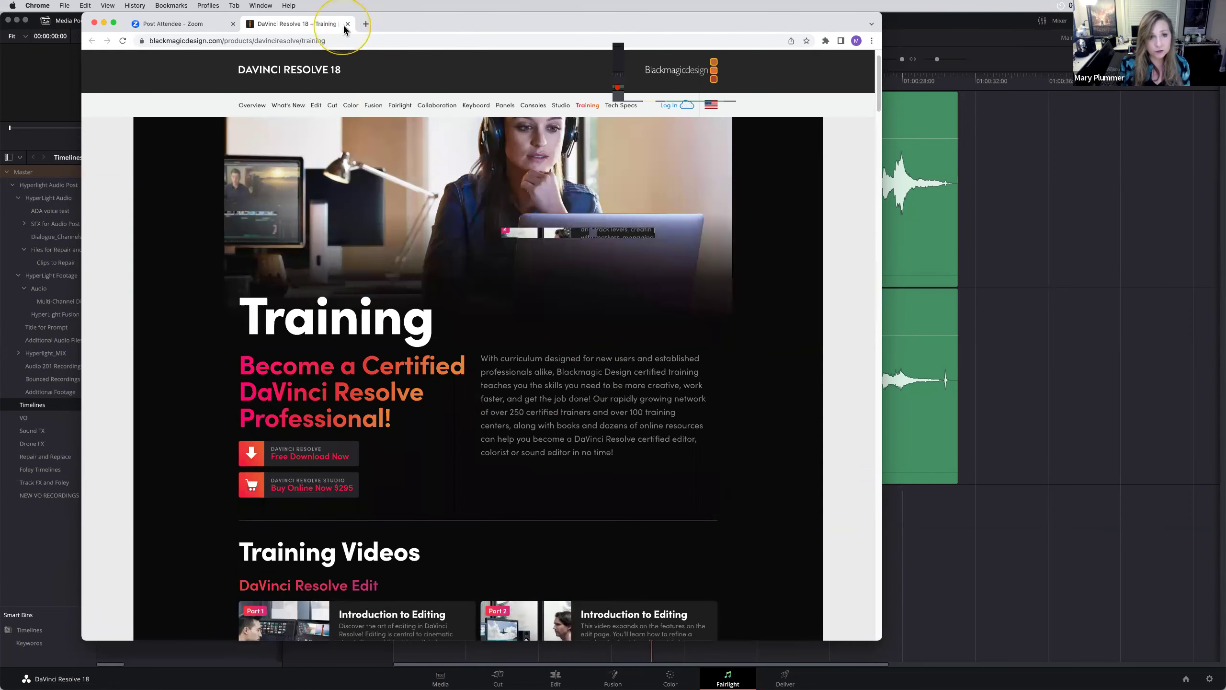
pyautogui.click(1113, 185)
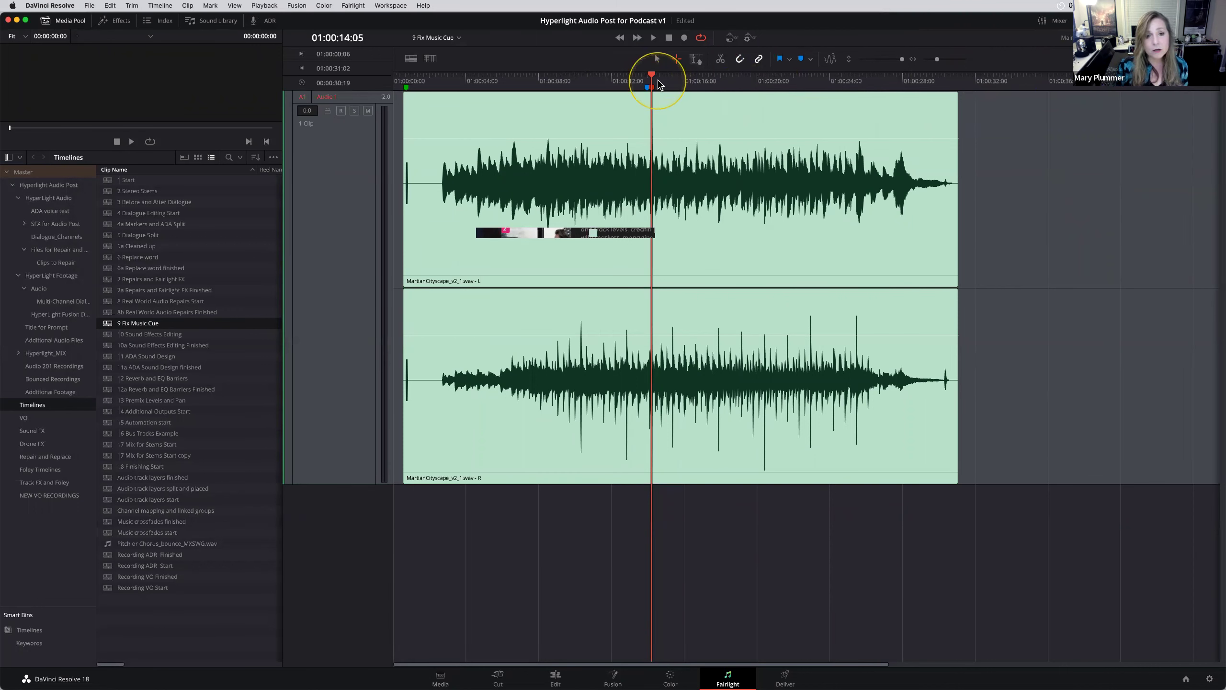
pyautogui.click(628, 81)
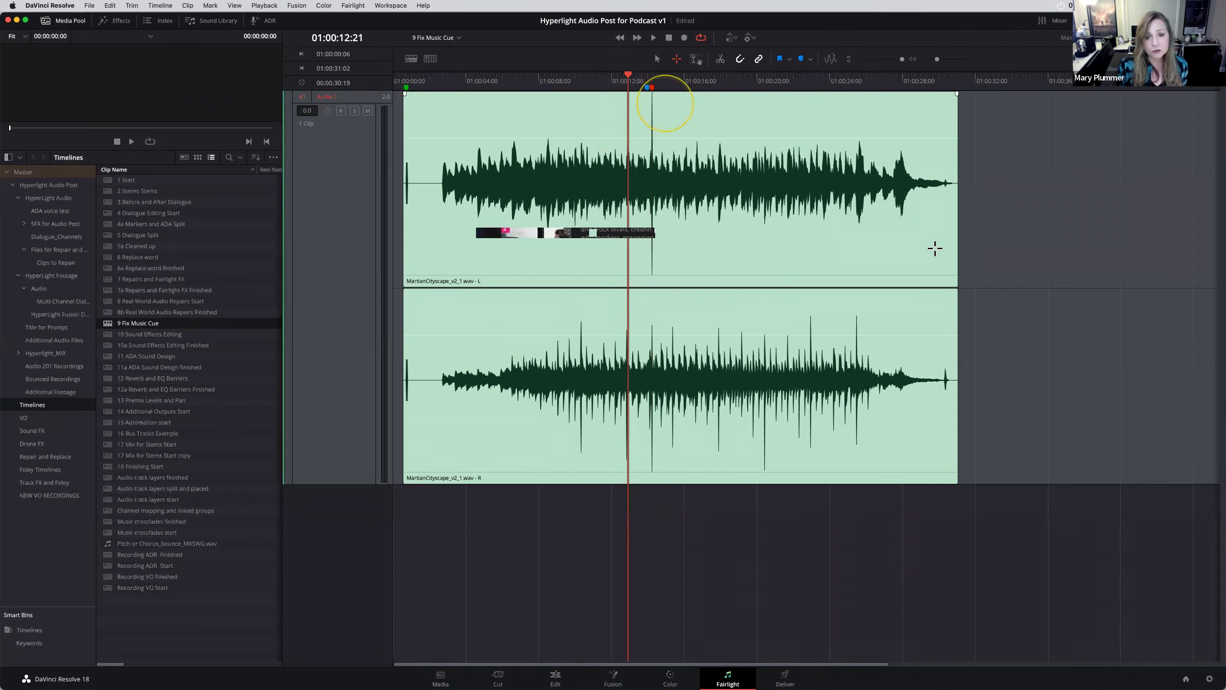
pyautogui.click(582, 80)
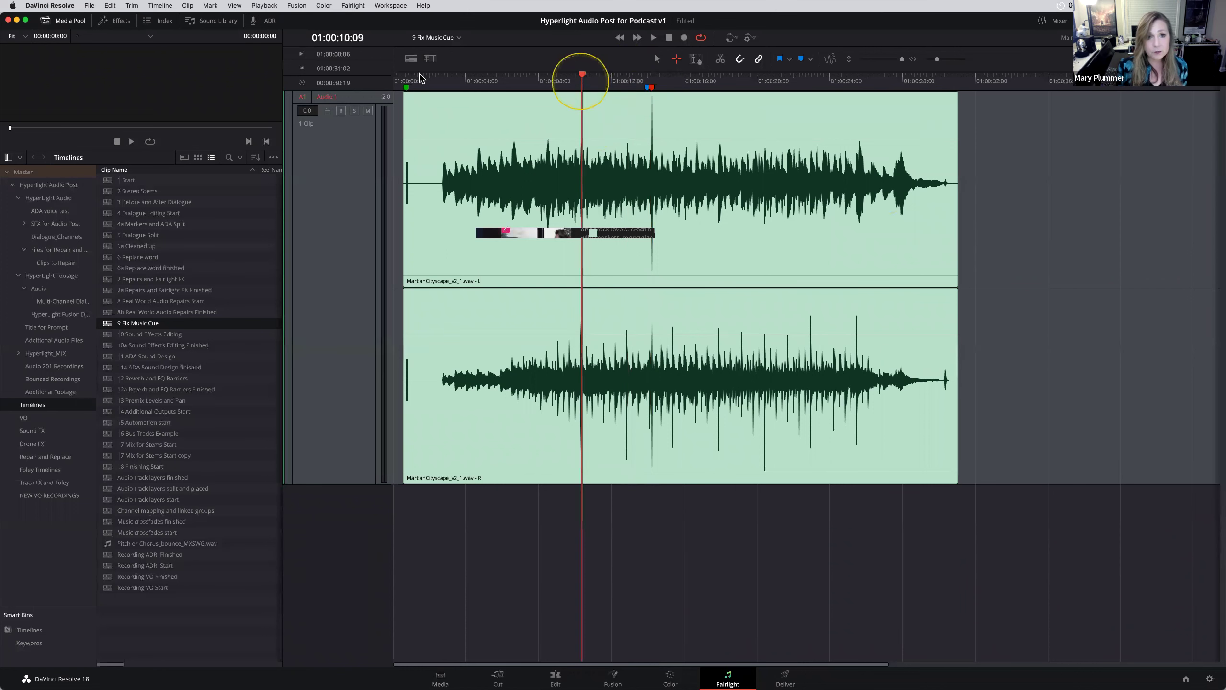
pyautogui.click(623, 80)
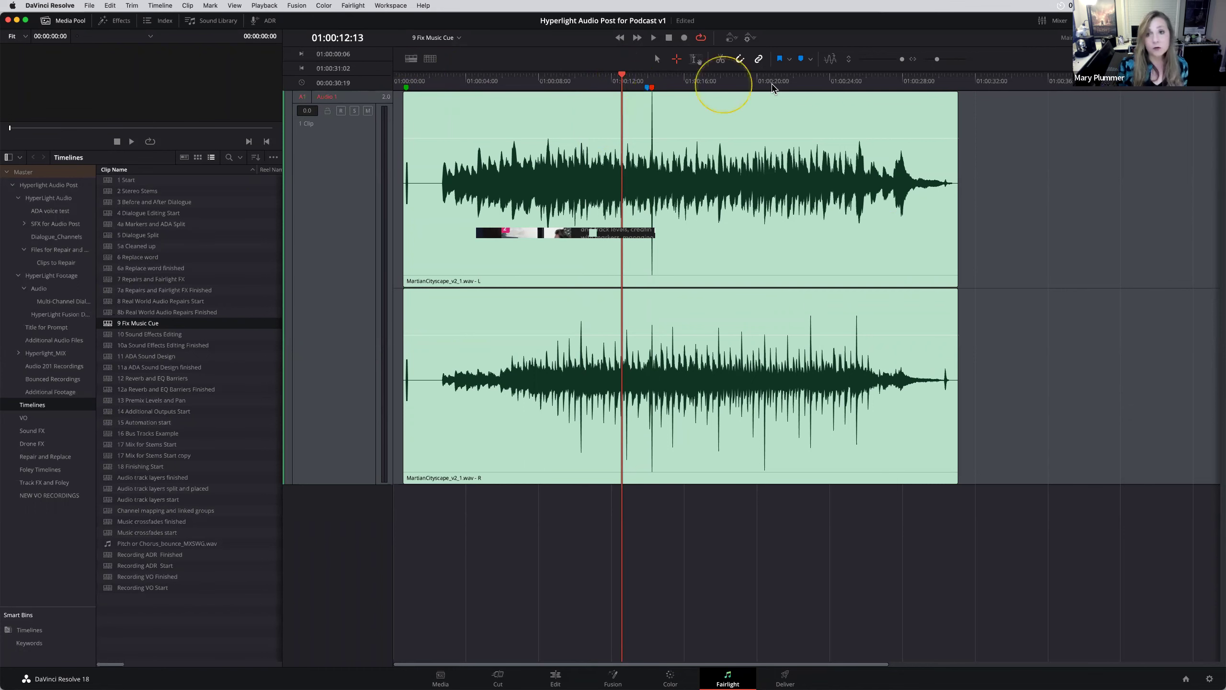
pyautogui.scroll(-2, 972, 205)
pyautogui.scroll(2, 971, 204)
pyautogui.scroll(-3, 971, 200)
pyautogui.scroll(3, 971, 200)
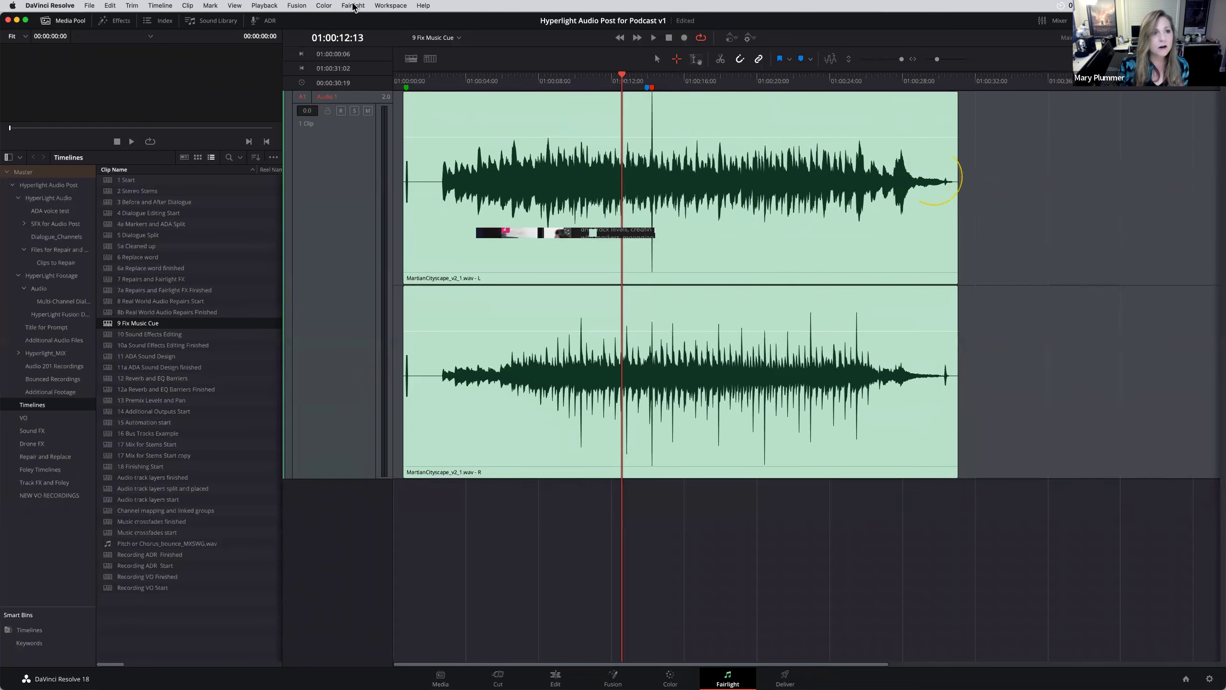
# Search the Fairlight Sound Library for *** and select the BF Combo Light.M sound in the results.
pyautogui.click(222, 21)
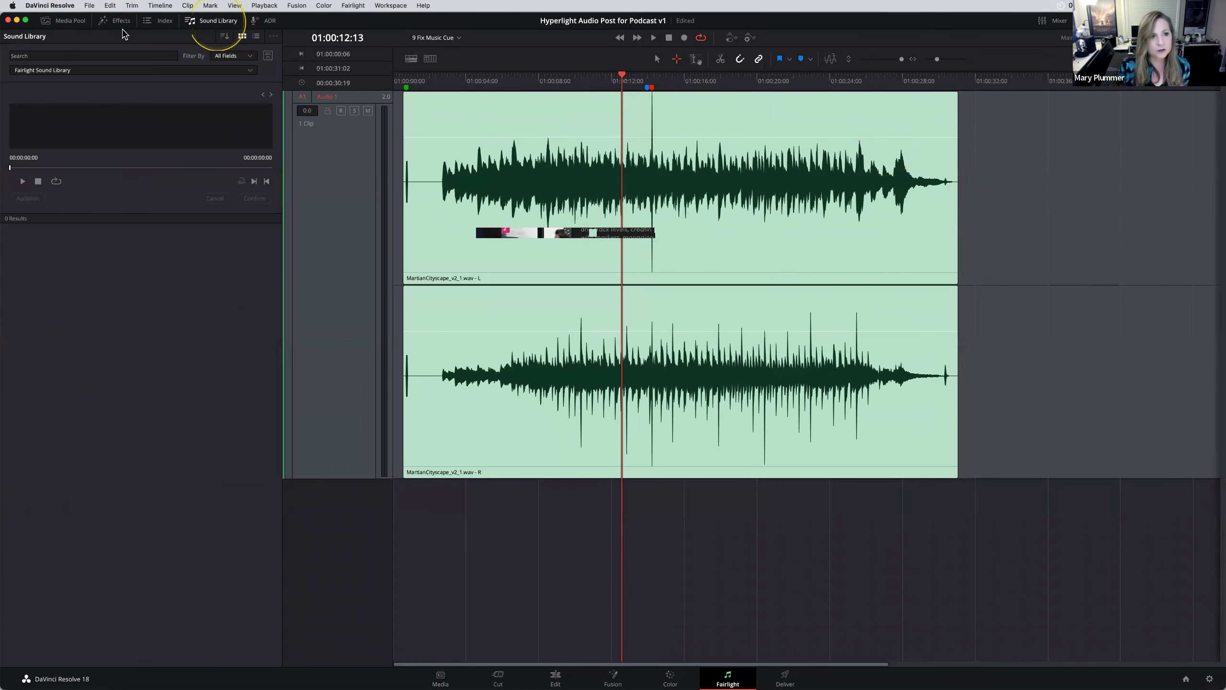
pyautogui.click(94, 53)
pyautogui.write('***')
pyautogui.press('Return')
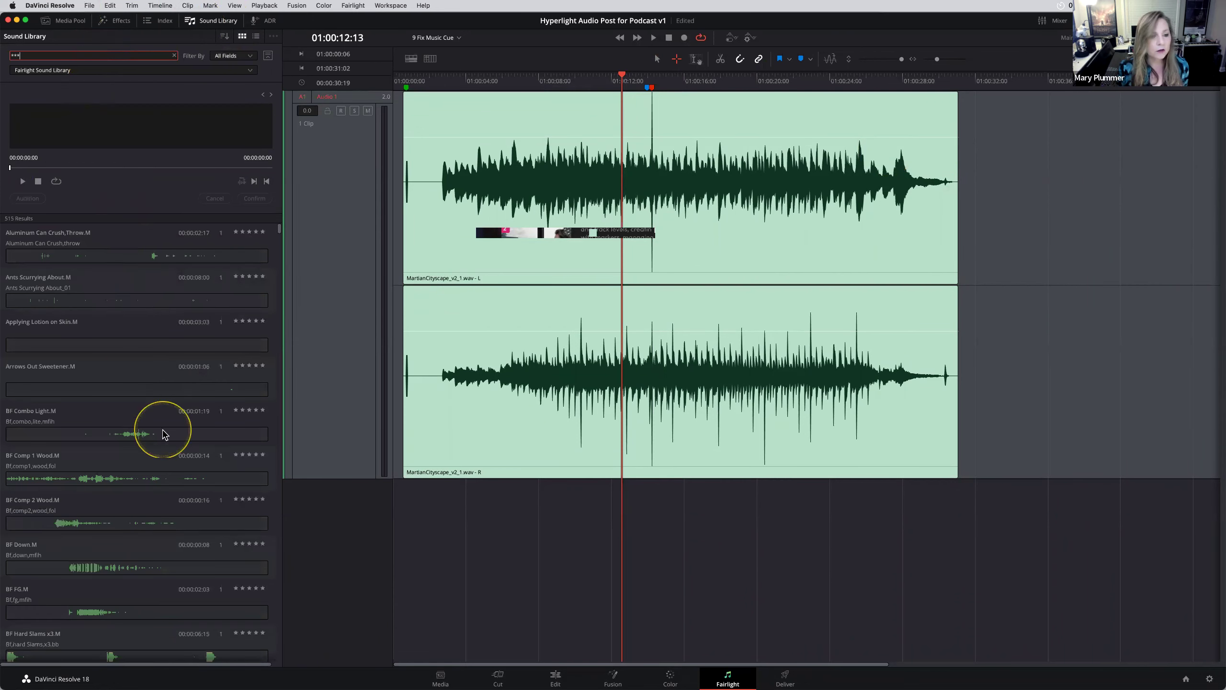
pyautogui.click(165, 434)
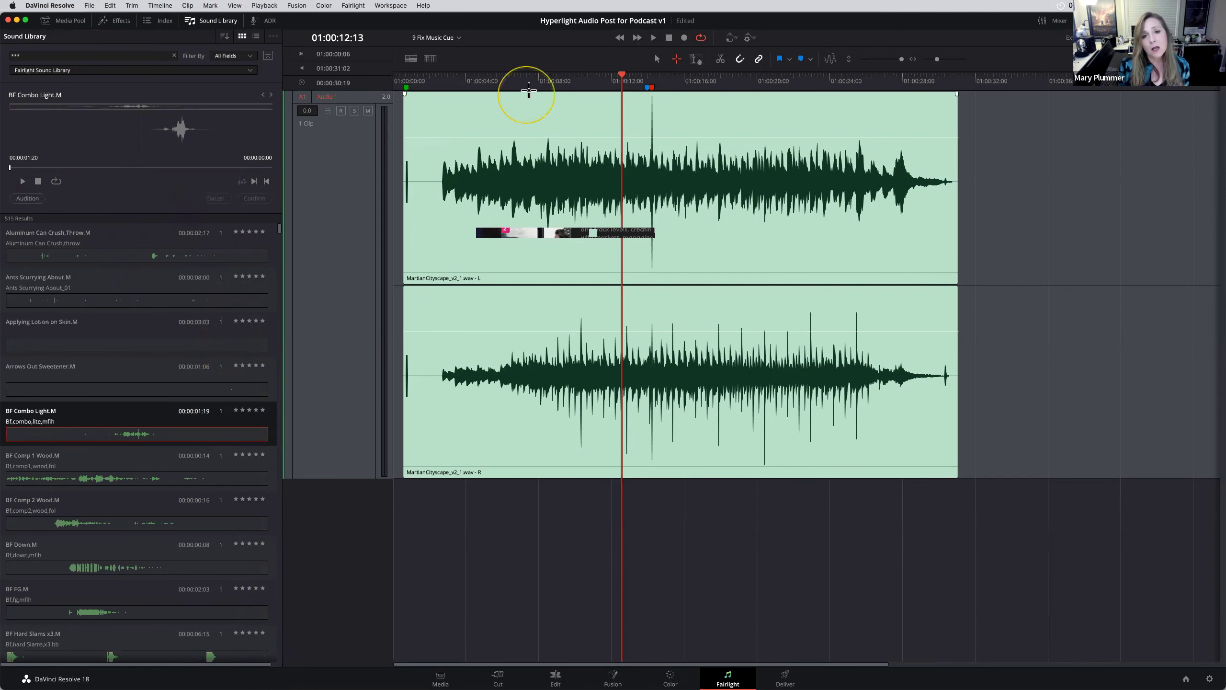
# Deselect the music clip, listen to it from near its start, and stop playback at 01:00:14:02, just before the tall spike.
pyautogui.click(650, 78)
pyautogui.click(648, 77)
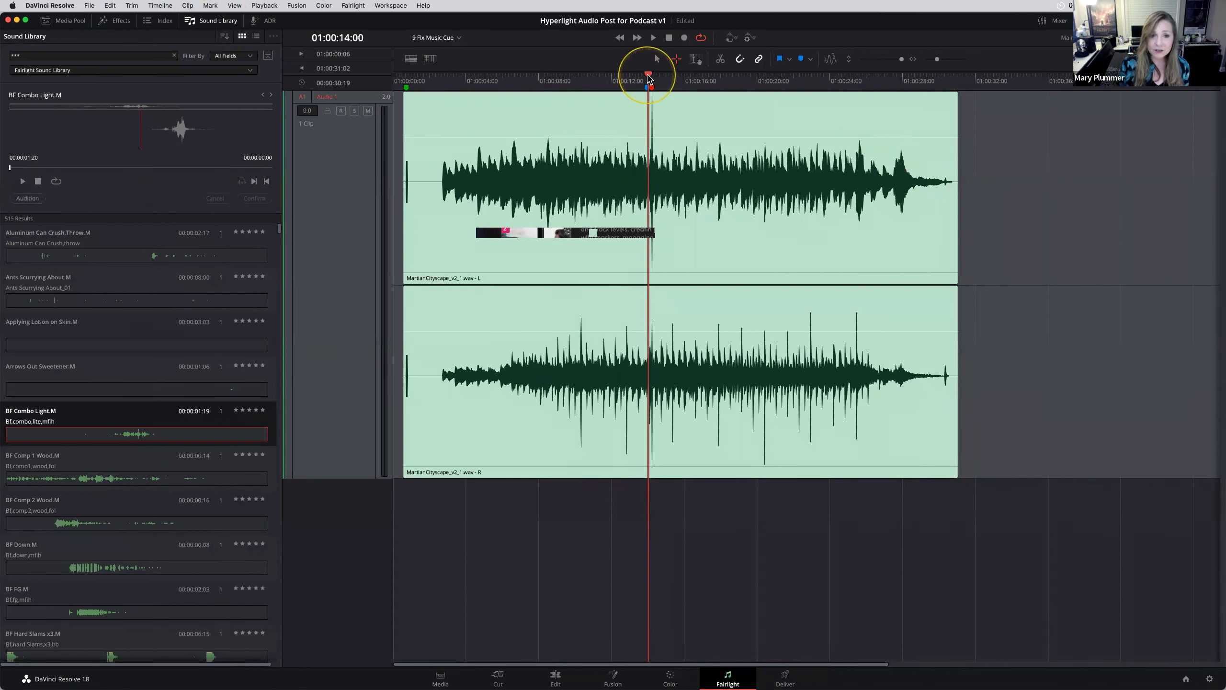
pyautogui.click(405, 79)
pyautogui.press('space')
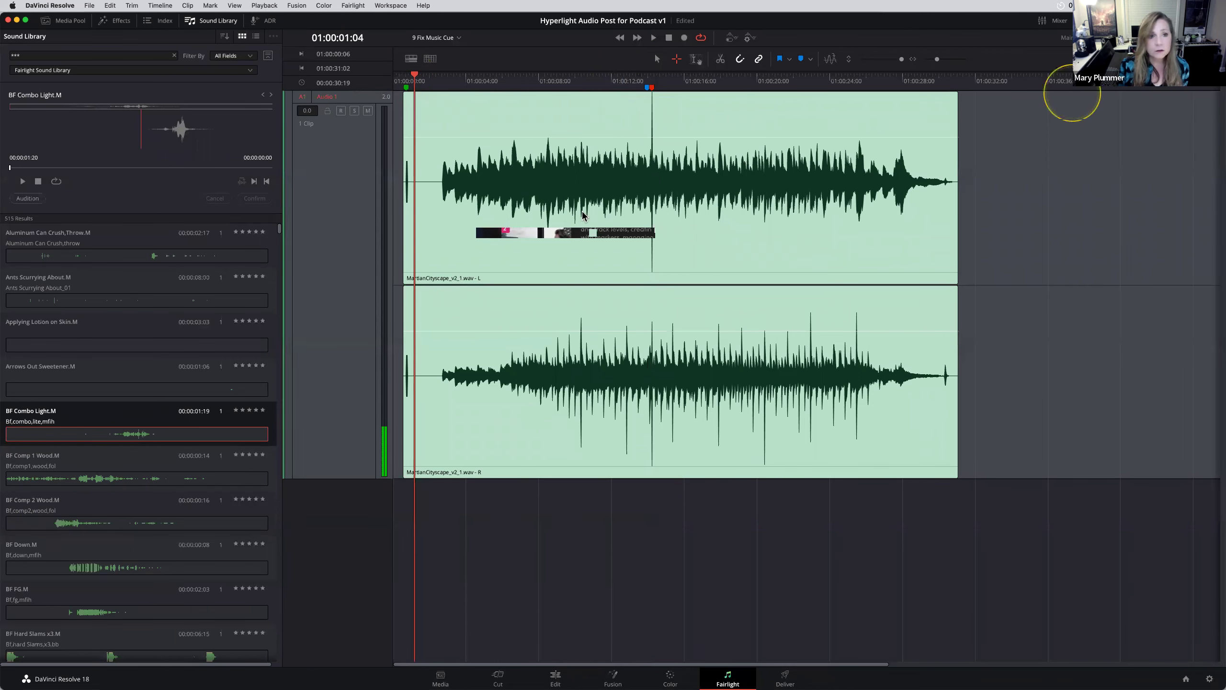
pyautogui.click(337, 156)
pyautogui.press('space')
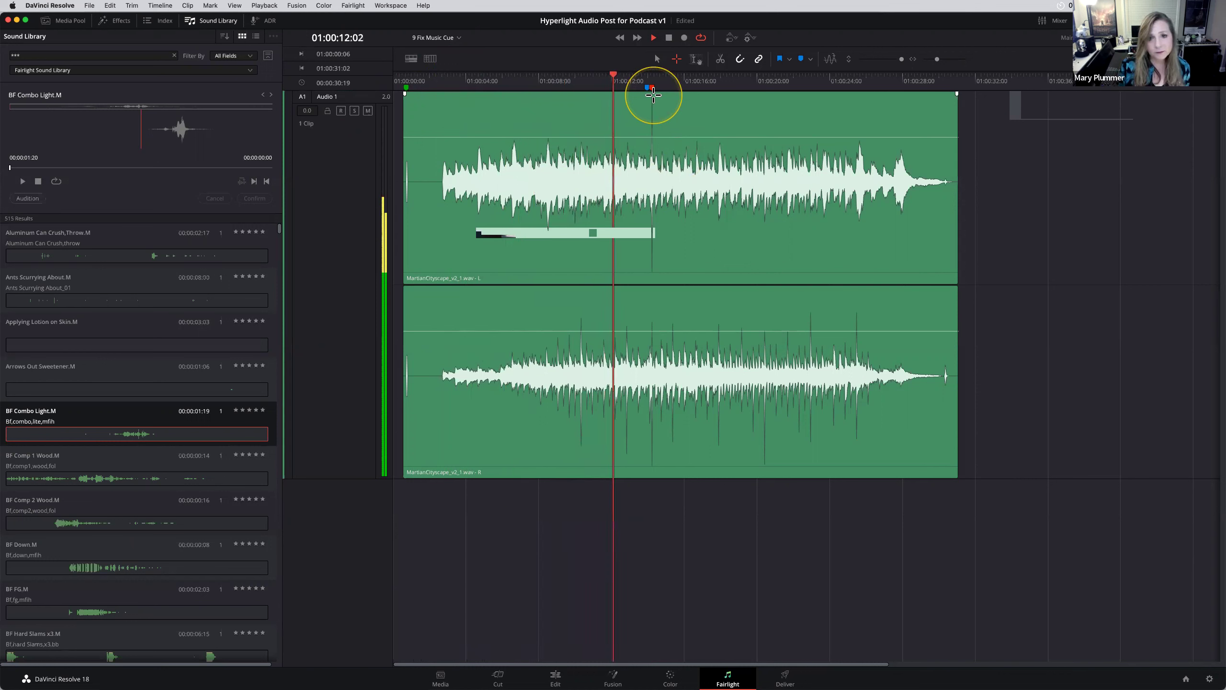
pyautogui.press('space')
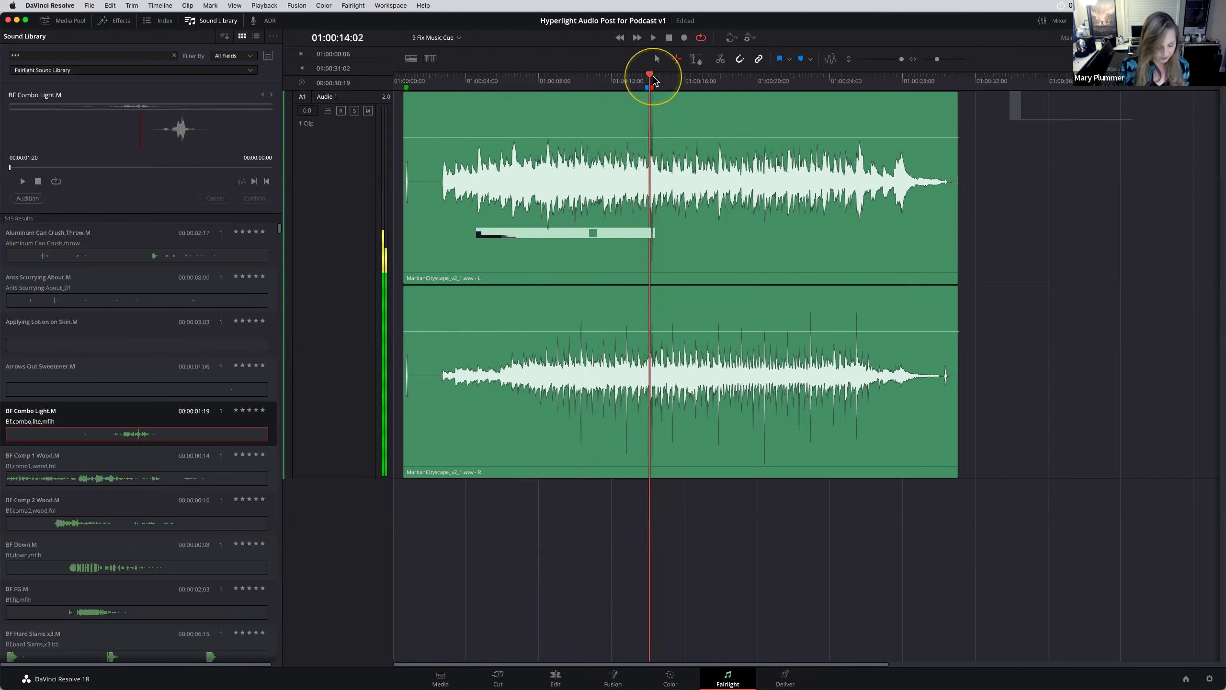
# Place the playhead beside the waveform spike at 01:00:14:05 and hide the Sound Library to widen the timeline.
pyautogui.press('super+equal')
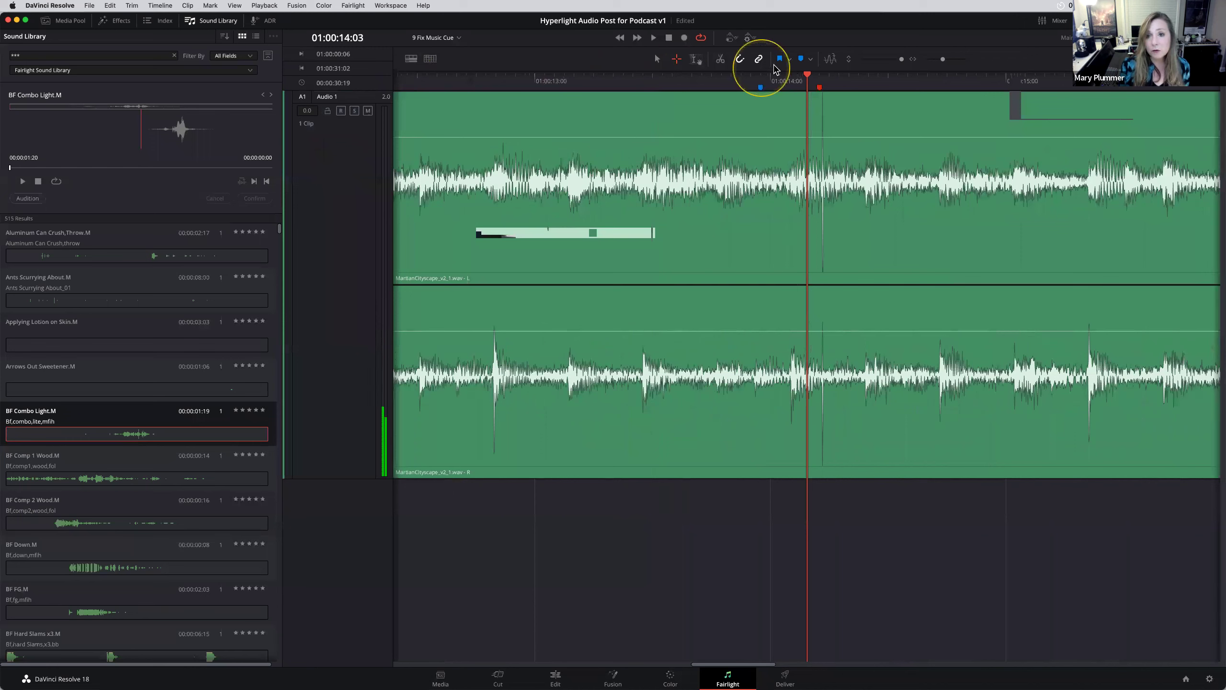
pyautogui.click(820, 77)
pyautogui.press('super+equal')
pyautogui.press('super+minus')
pyautogui.moveTo(818, 76)
pyautogui.mouseDown()
pyautogui.moveTo(798, 75)
pyautogui.moveTo(808, 76)
pyautogui.mouseUp()
pyautogui.press('super+equal')
pyautogui.press('super+equal')
pyautogui.press('super+equal')
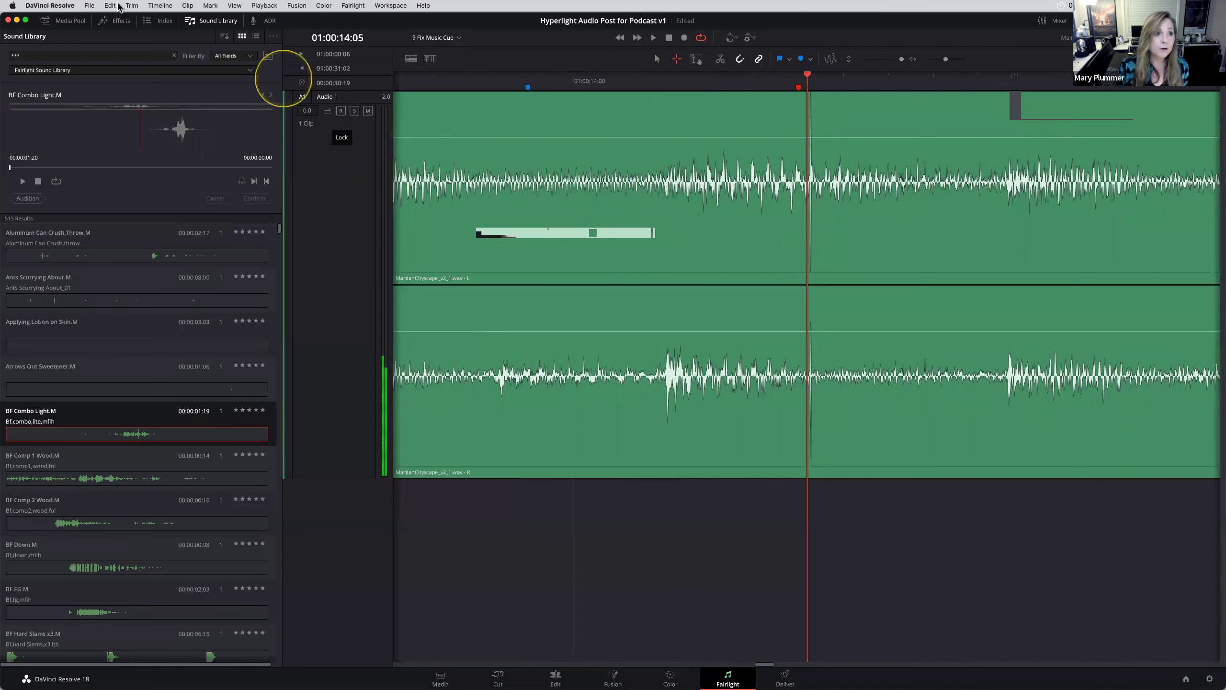
pyautogui.click(208, 21)
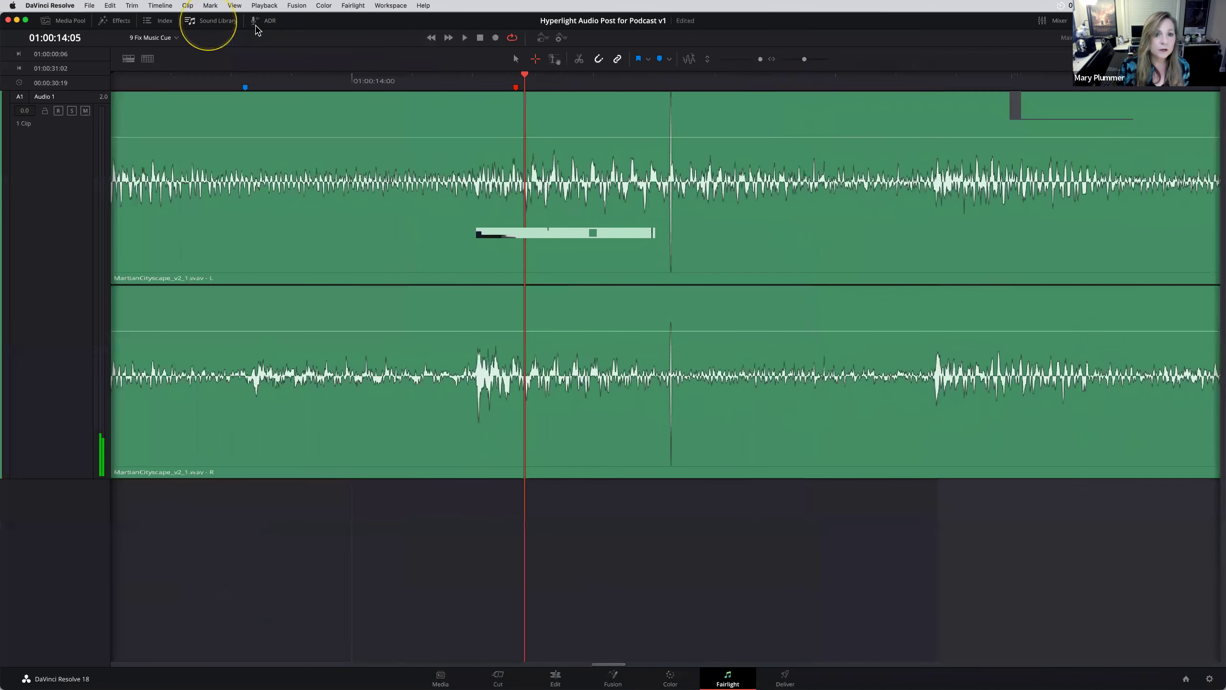
# Position the playhead on the spike at 01:00:14:05 and magnify the waveform until its individual audio samples can be distinguished.
pyautogui.moveTo(527, 72); pyautogui.dragTo(528, 70)
pyautogui.press('super+equal')
pyautogui.press('super+equal')
pyautogui.press('super+equal')
pyautogui.press('super+equal')
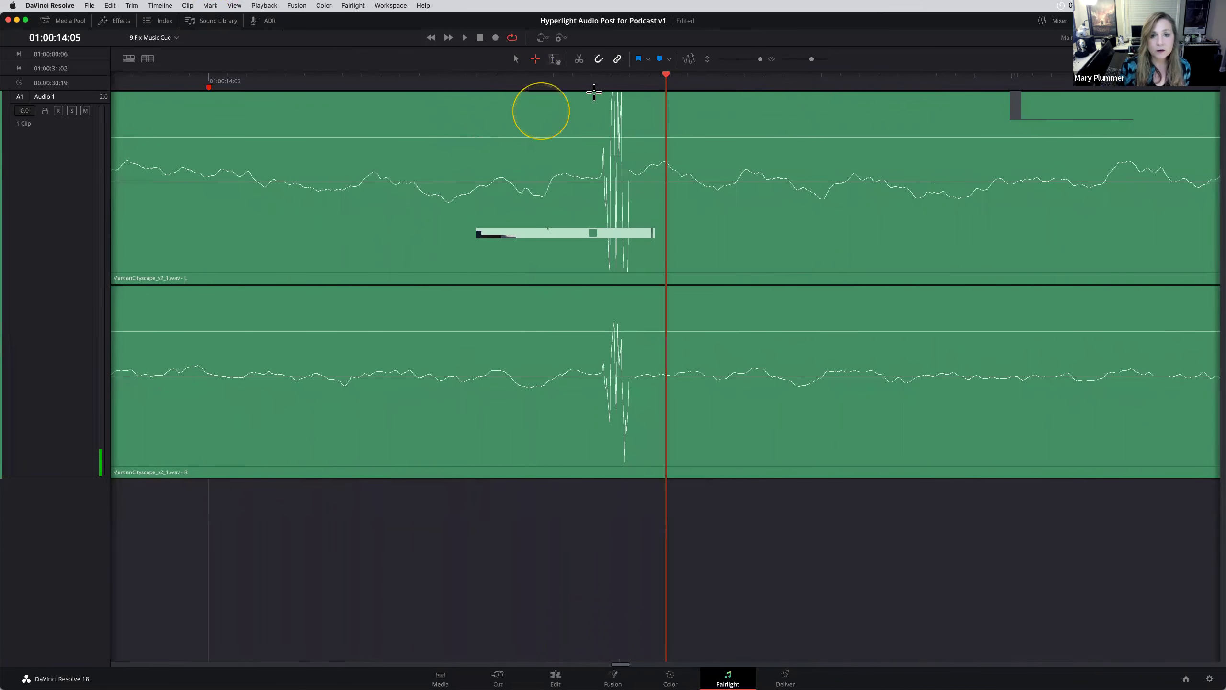
pyautogui.click(612, 71)
pyautogui.press('super+equal')
pyautogui.press('super+equal')
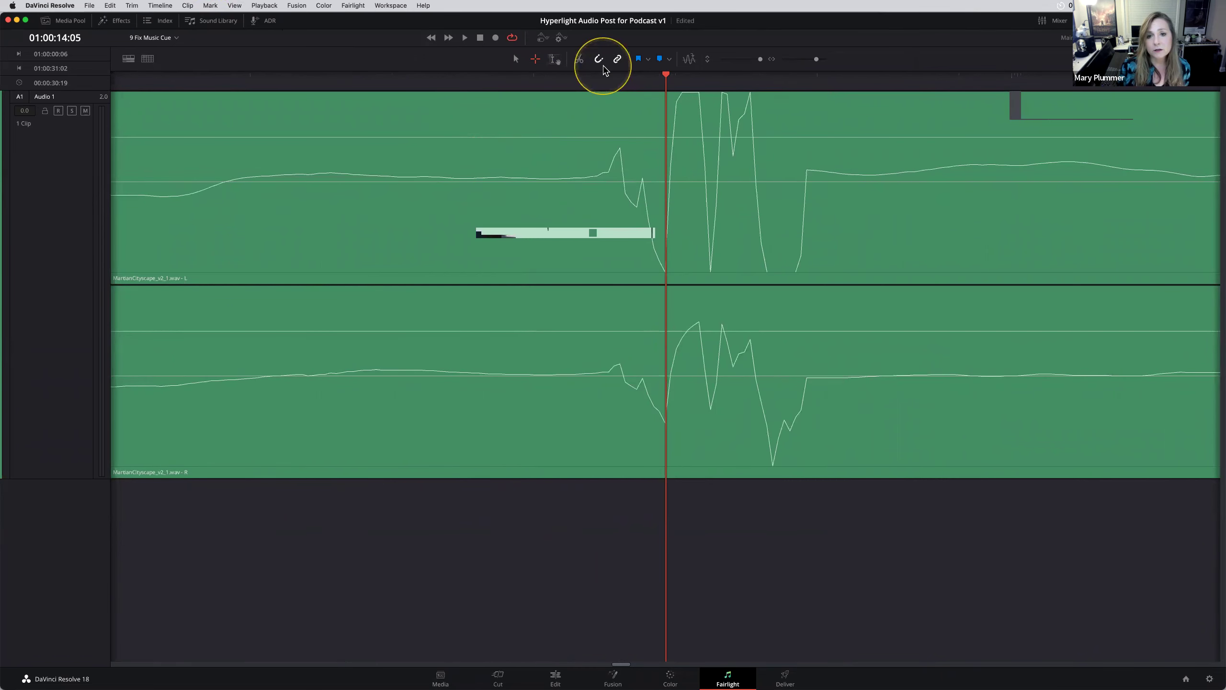
pyautogui.press('super+equal')
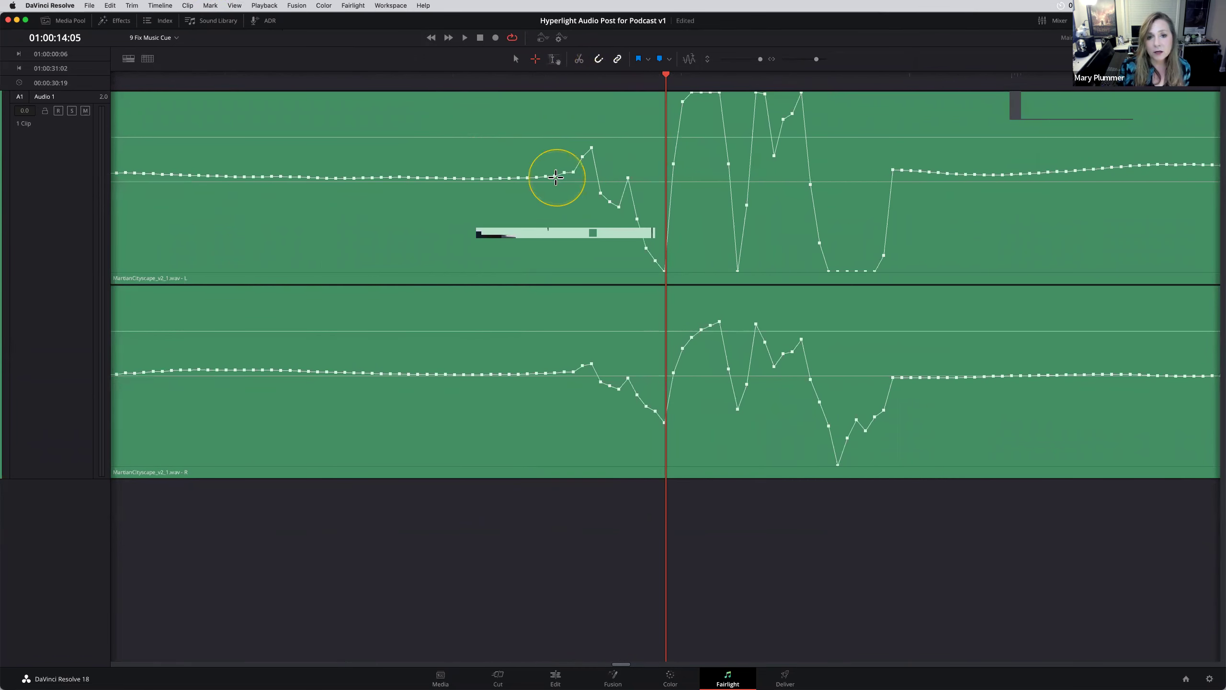
# Redraw the click's samples as a smooth line following the neighbouring waveform in both the left and right channels of the music clip.
pyautogui.moveTo(555, 176); pyautogui.dragTo(911, 169)
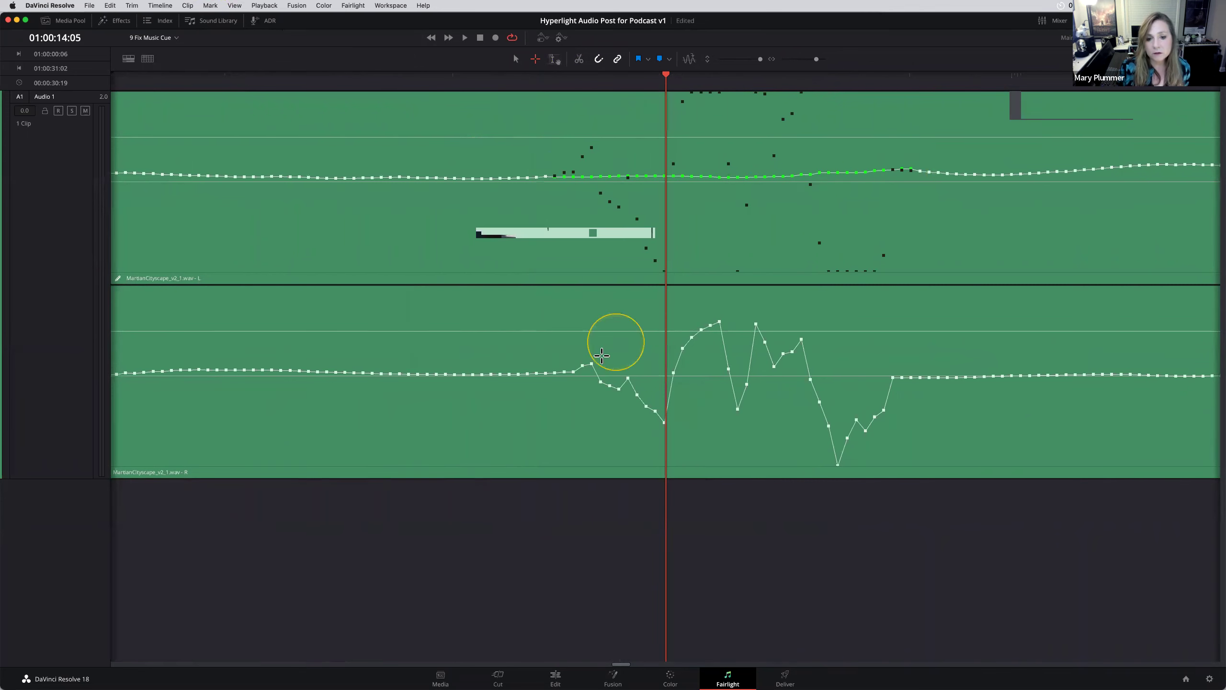
pyautogui.moveTo(563, 372); pyautogui.dragTo(920, 375)
# Listen to the repaired passage from just before 01:00:14:00 and stop playback at 01:00:14:17.
pyautogui.scroll(-6, 874, 288)
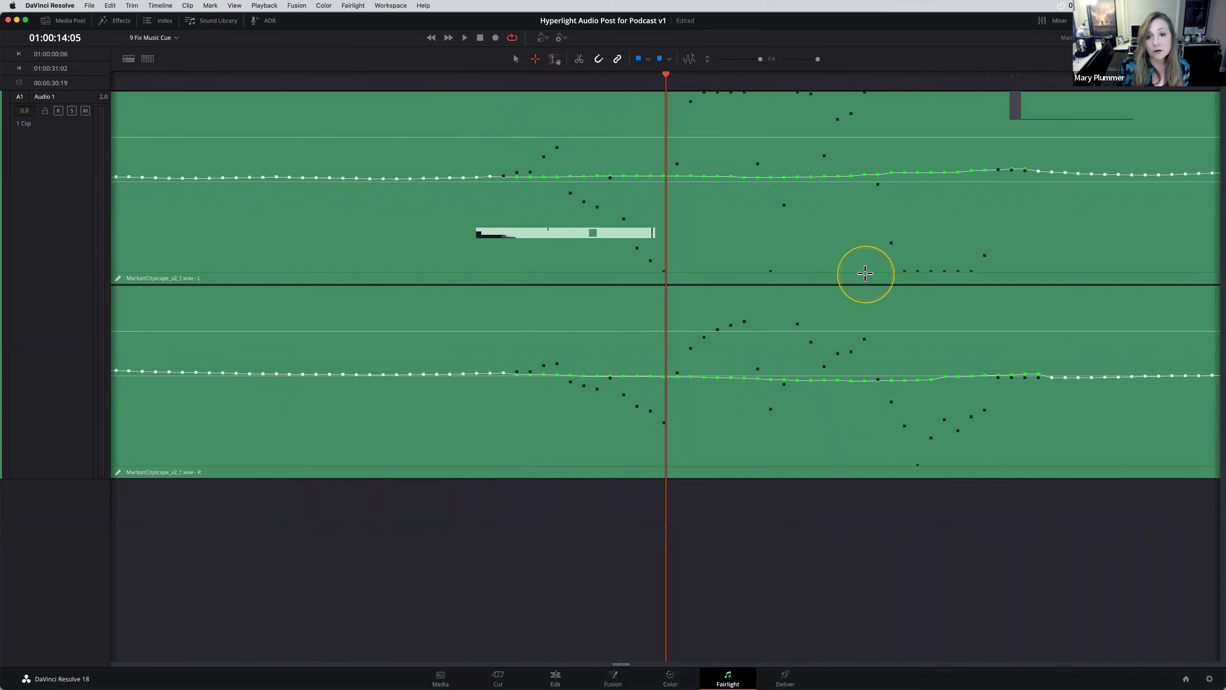
pyautogui.scroll(-5, 849, 265)
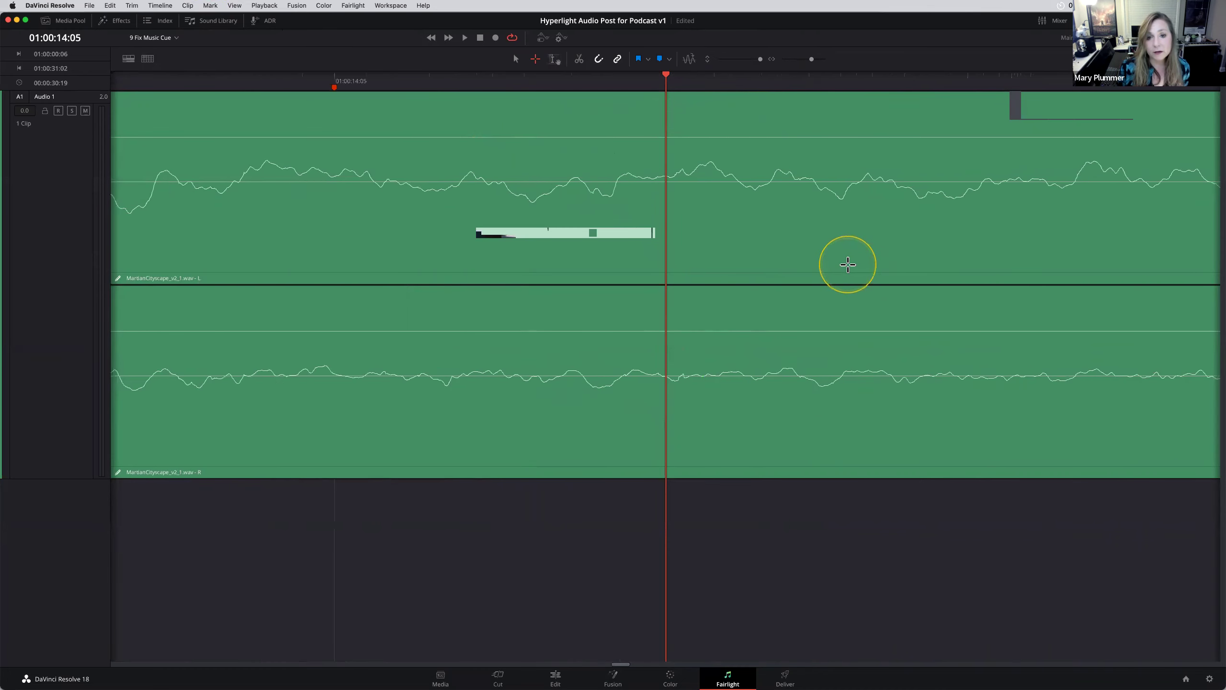
pyautogui.scroll(-6, 791, 254)
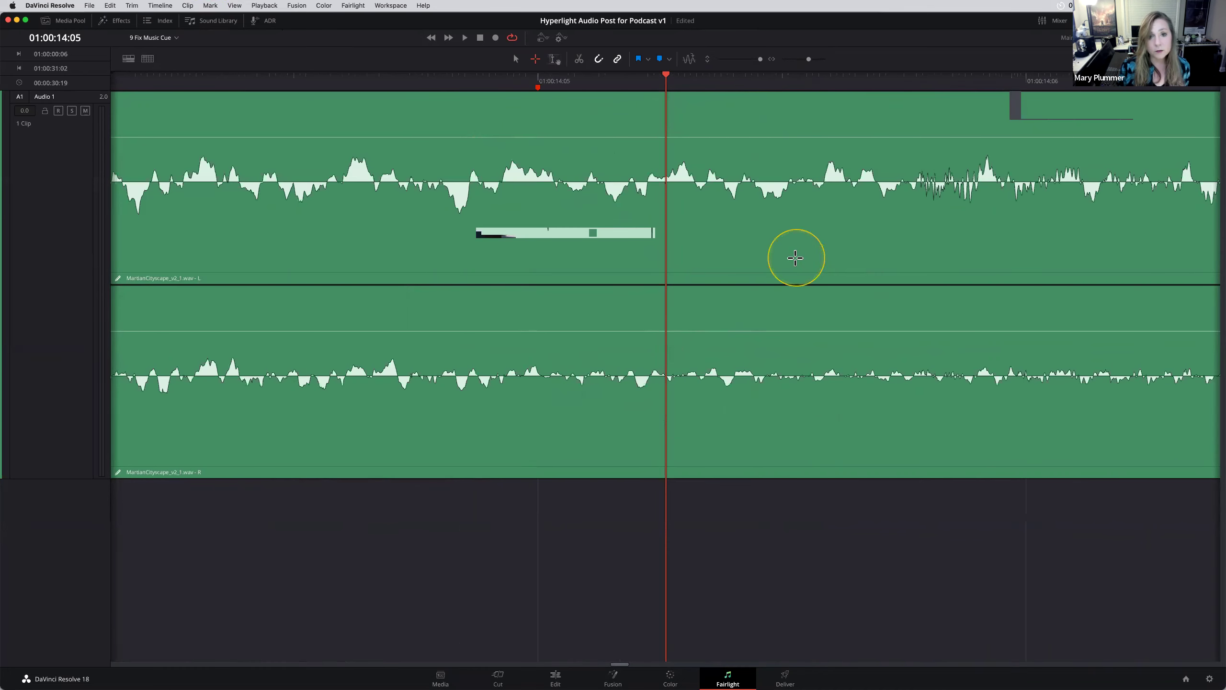
pyautogui.scroll(-3, 788, 250)
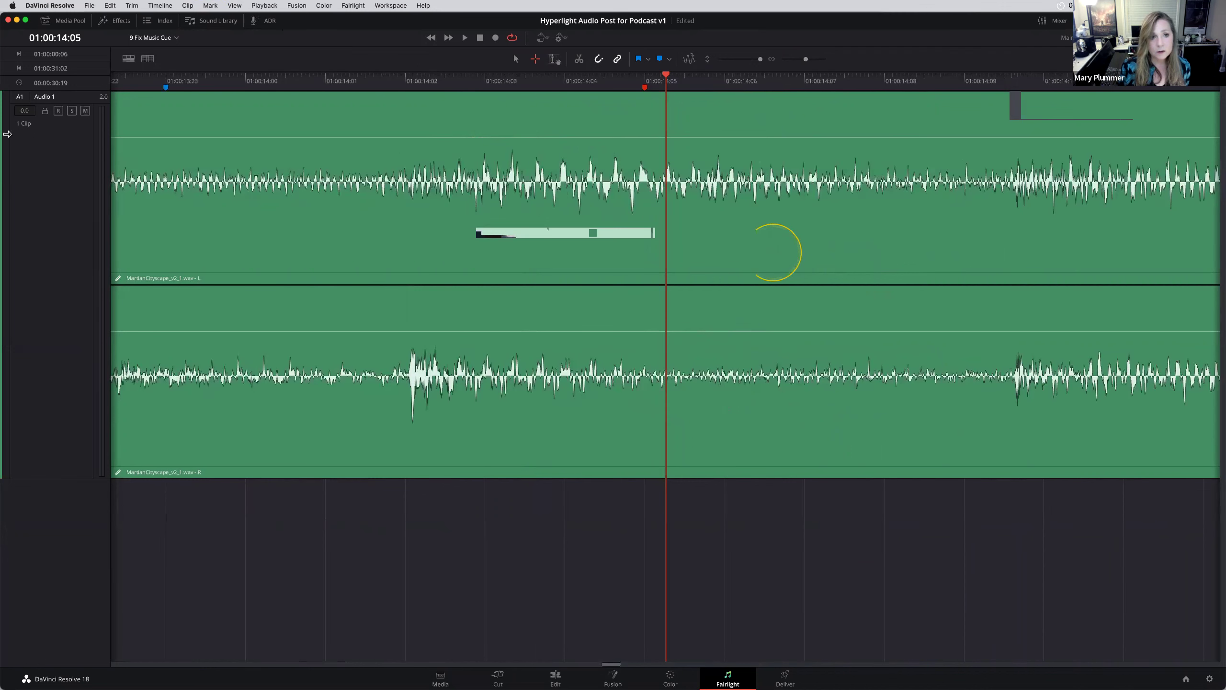
pyautogui.click(193, 77)
pyautogui.press('space')
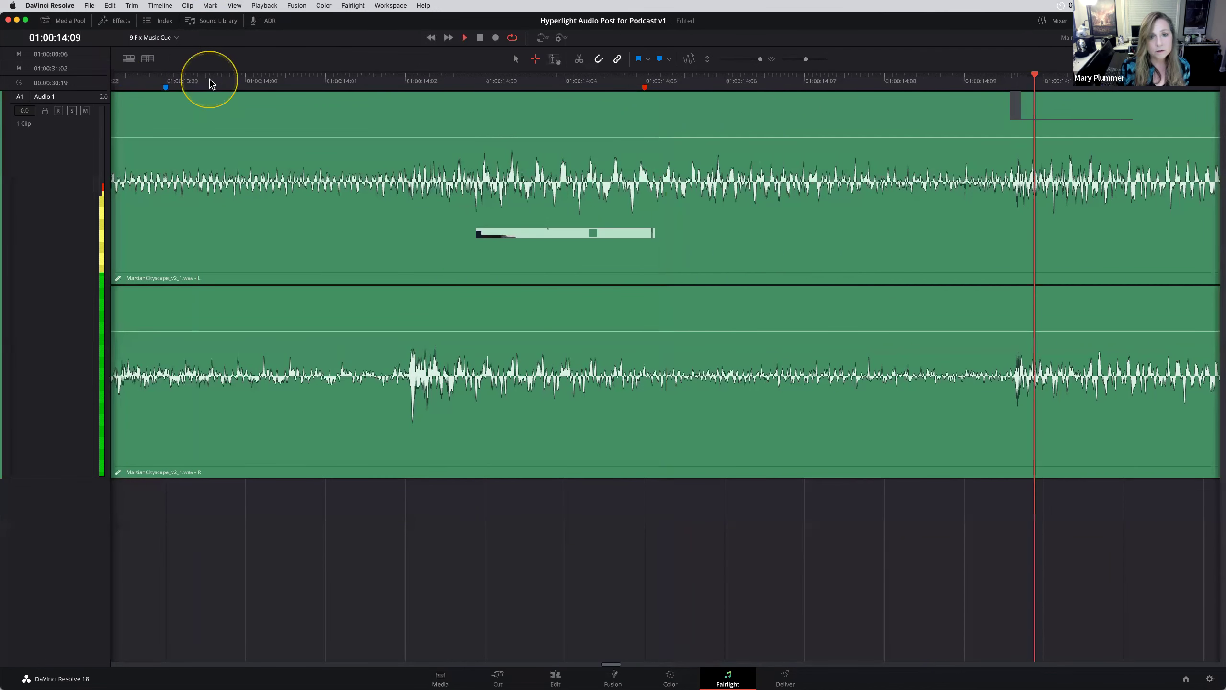
pyautogui.scroll(-10, 209, 83)
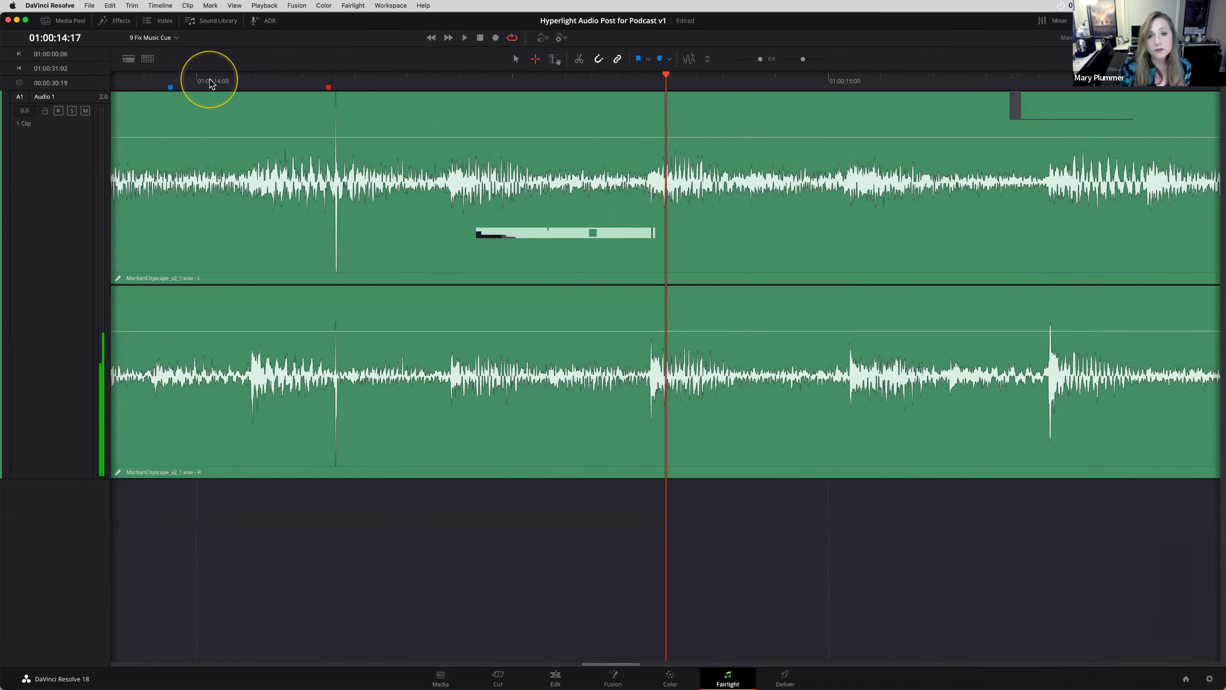
pyautogui.click(238, 223)
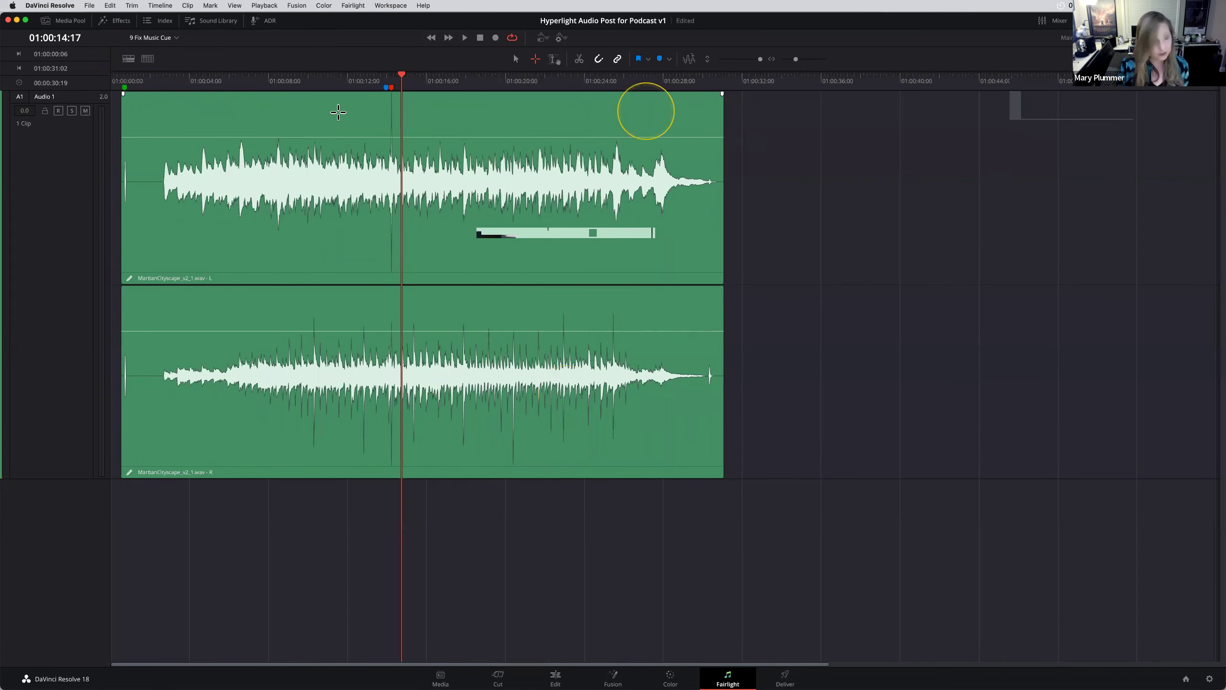
# Show the Media Pool, find the Track FX and Foley bin, and open its 7 Track FX Start timeline.
pyautogui.click(64, 23)
pyautogui.click(123, 224)
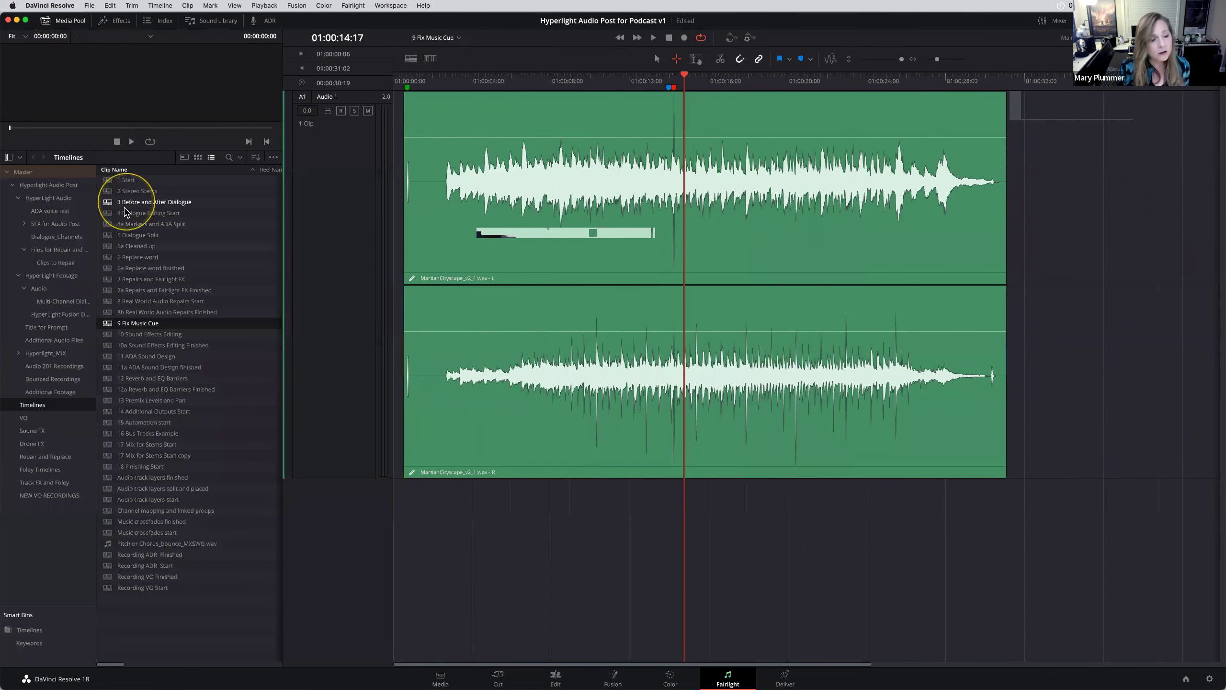
pyautogui.click(45, 278)
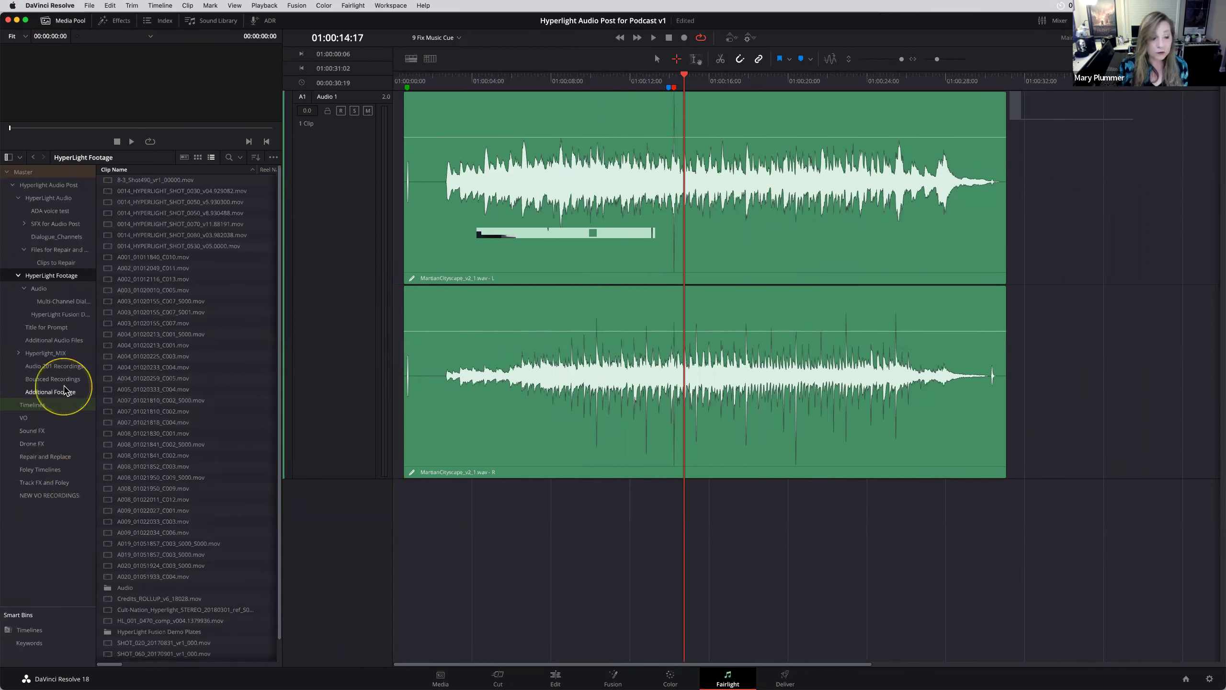
pyautogui.click(62, 301)
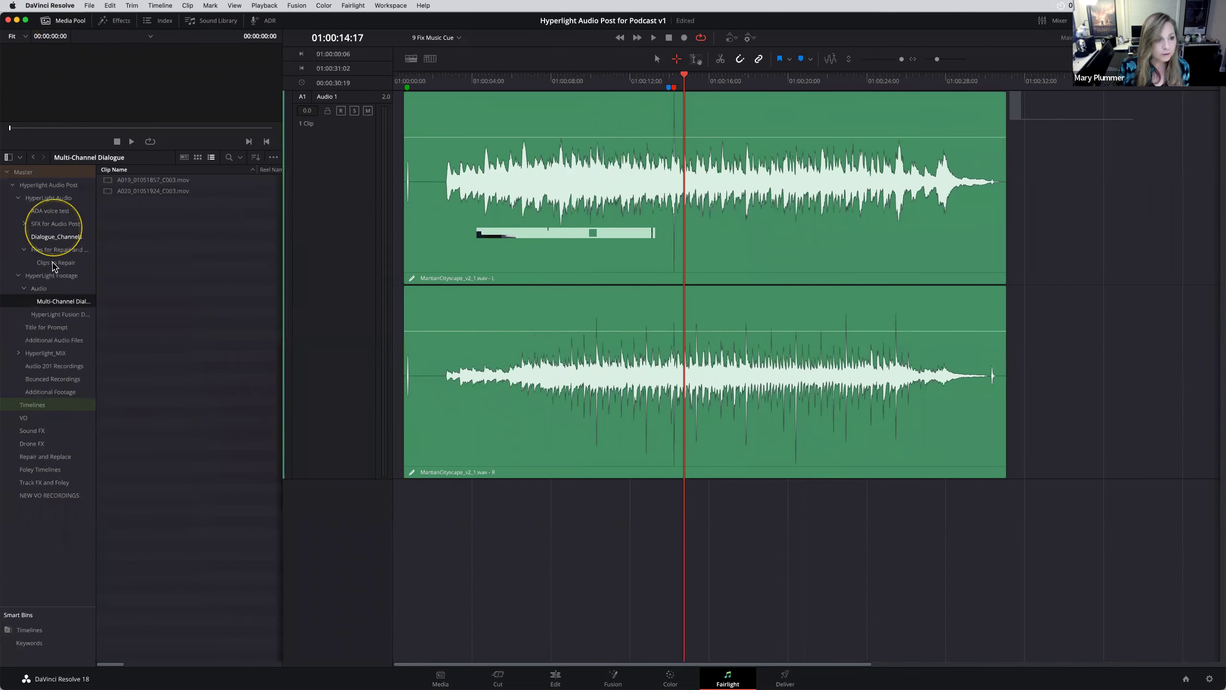
pyautogui.click(65, 481)
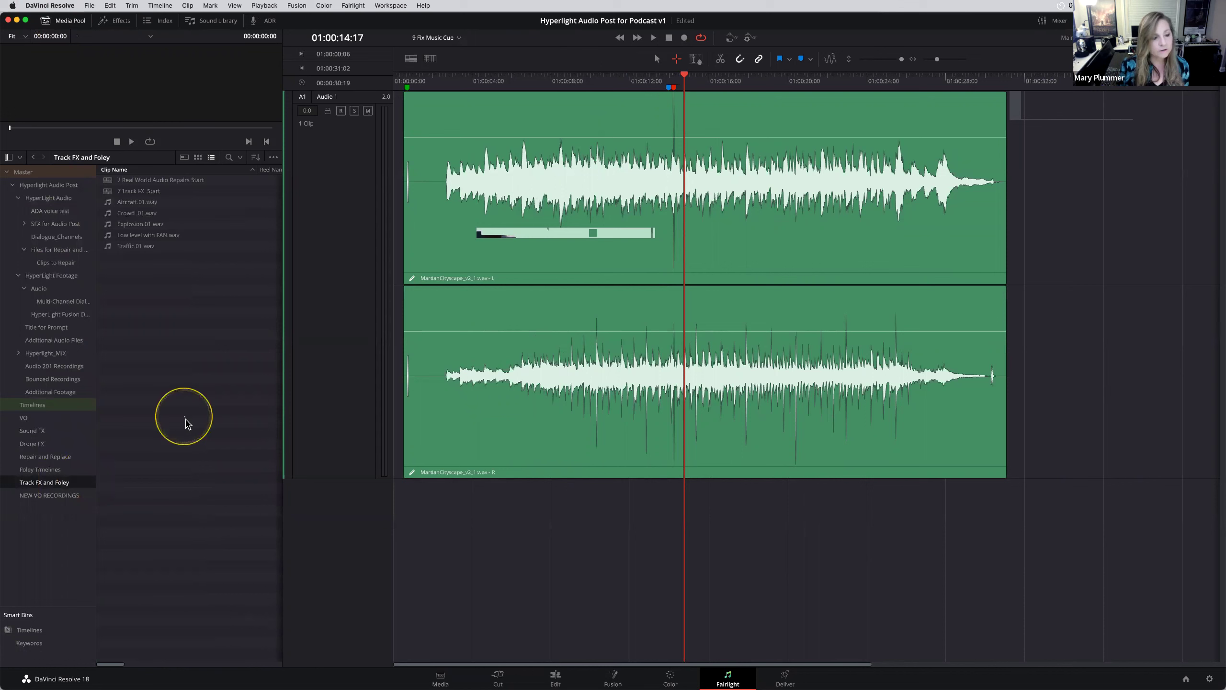
pyautogui.doubleClick(115, 189)
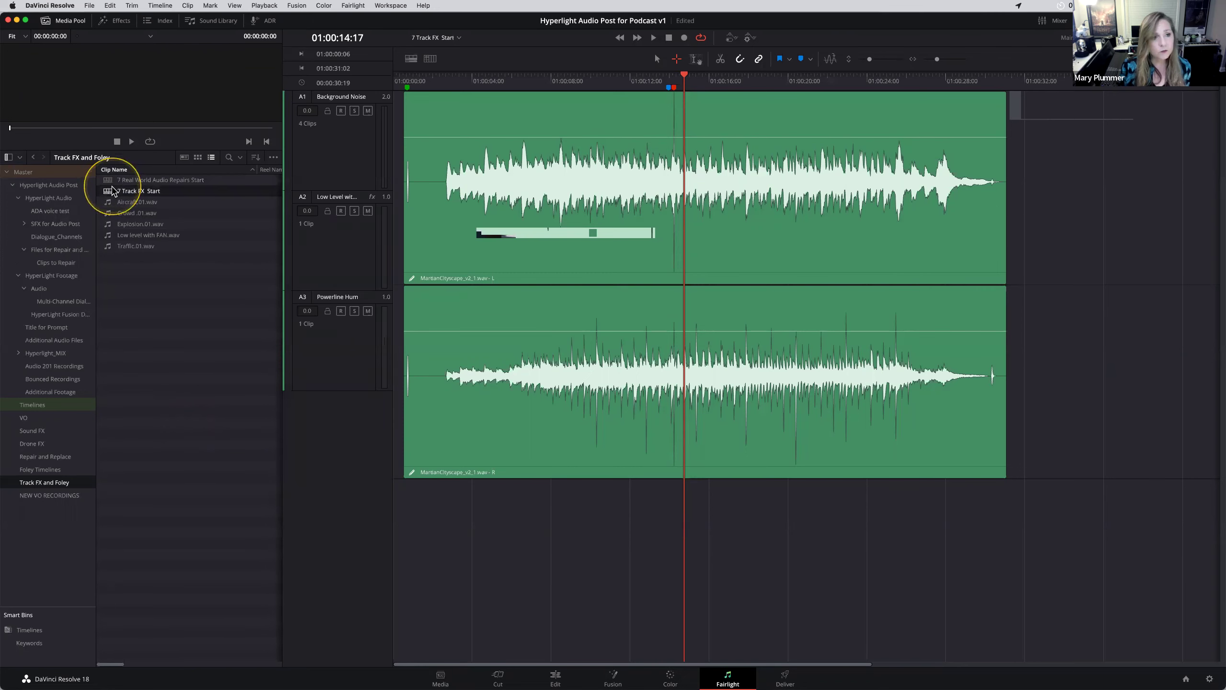
pyautogui.click(508, 365)
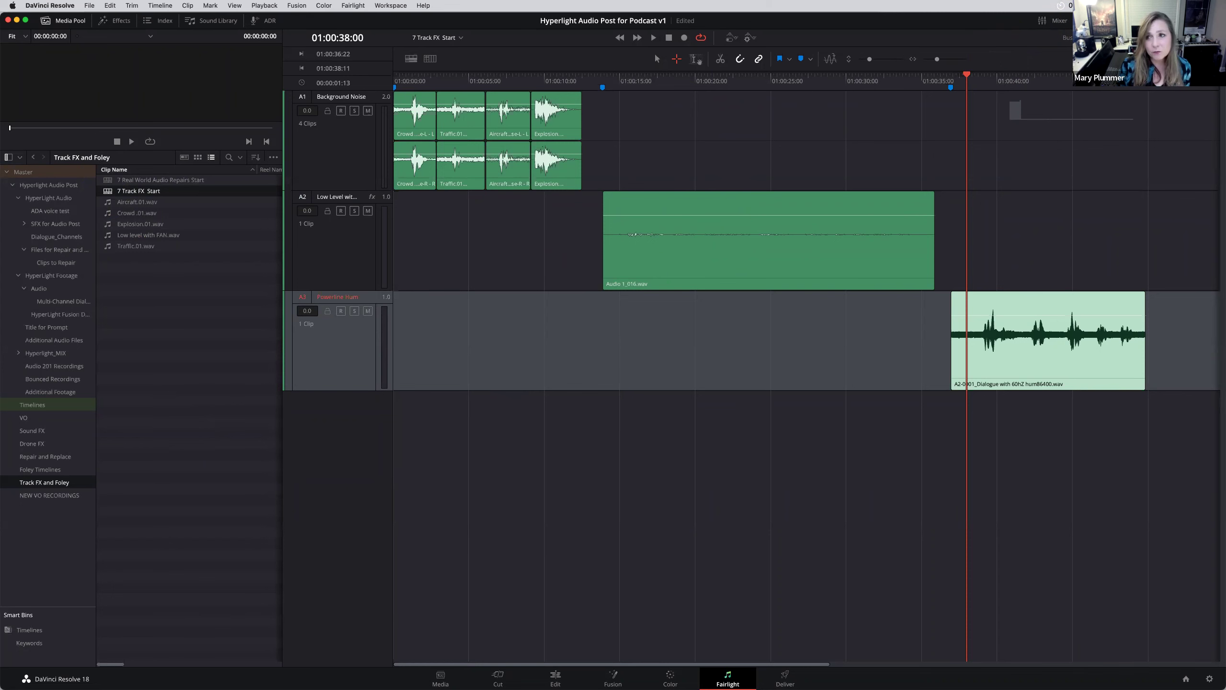
# Show the Inspector and place the playhead at the timeline start, 01:00:00:00, with no clip selected.
pyautogui.click(1092, 20)
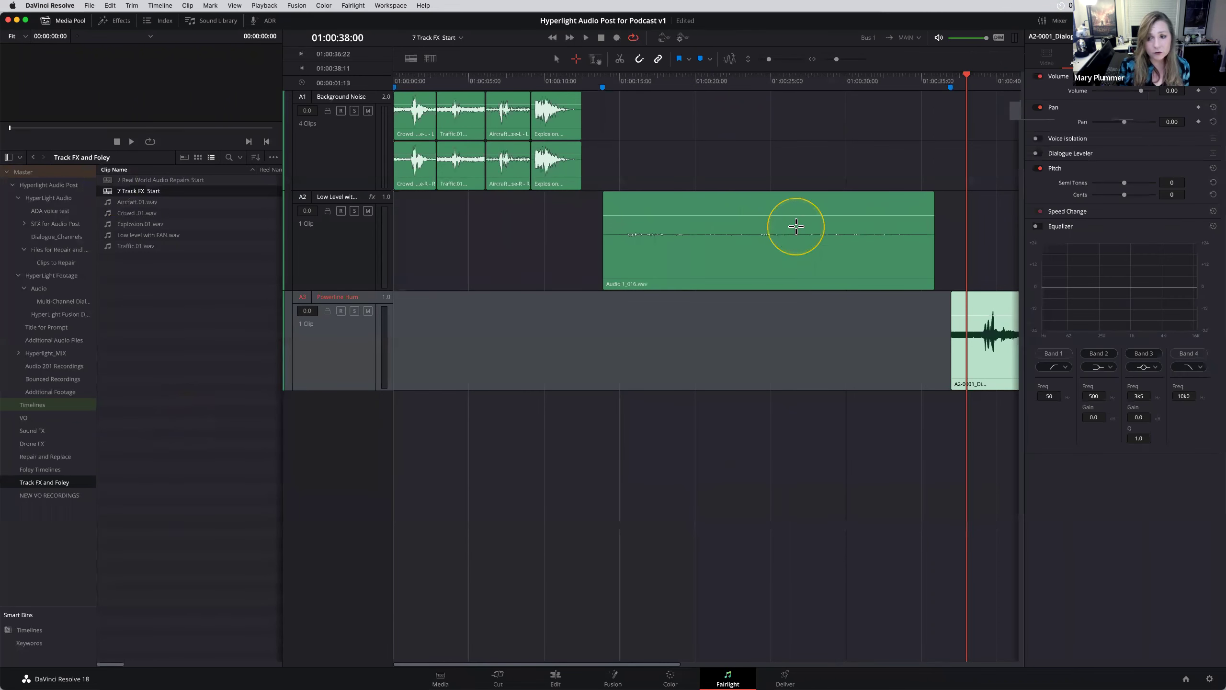
pyautogui.press('super+minus')
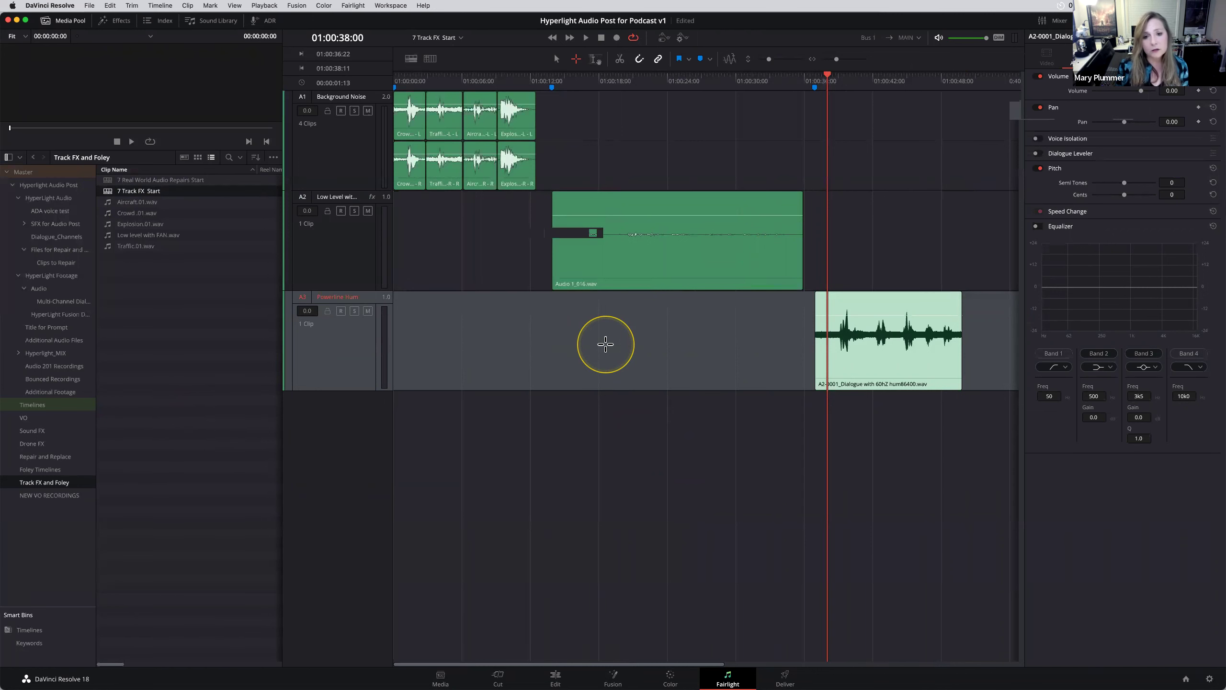
pyautogui.click(679, 82)
pyautogui.click(724, 104)
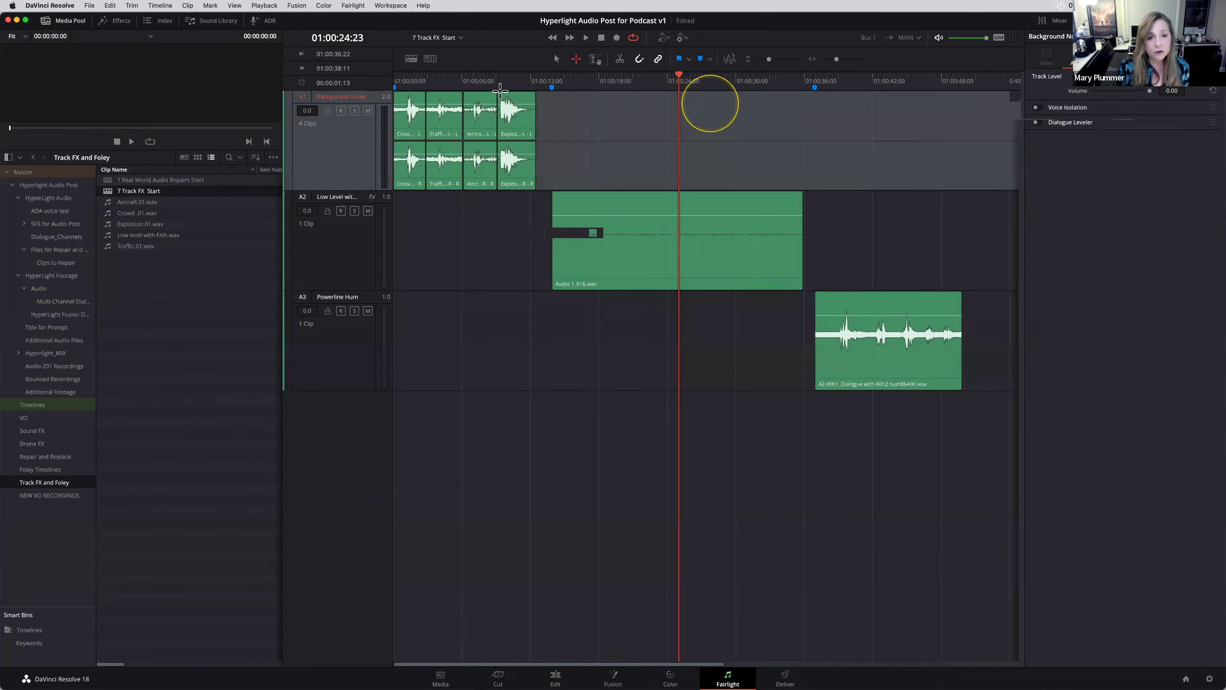
pyautogui.moveTo(457, 81); pyautogui.dragTo(435, 78)
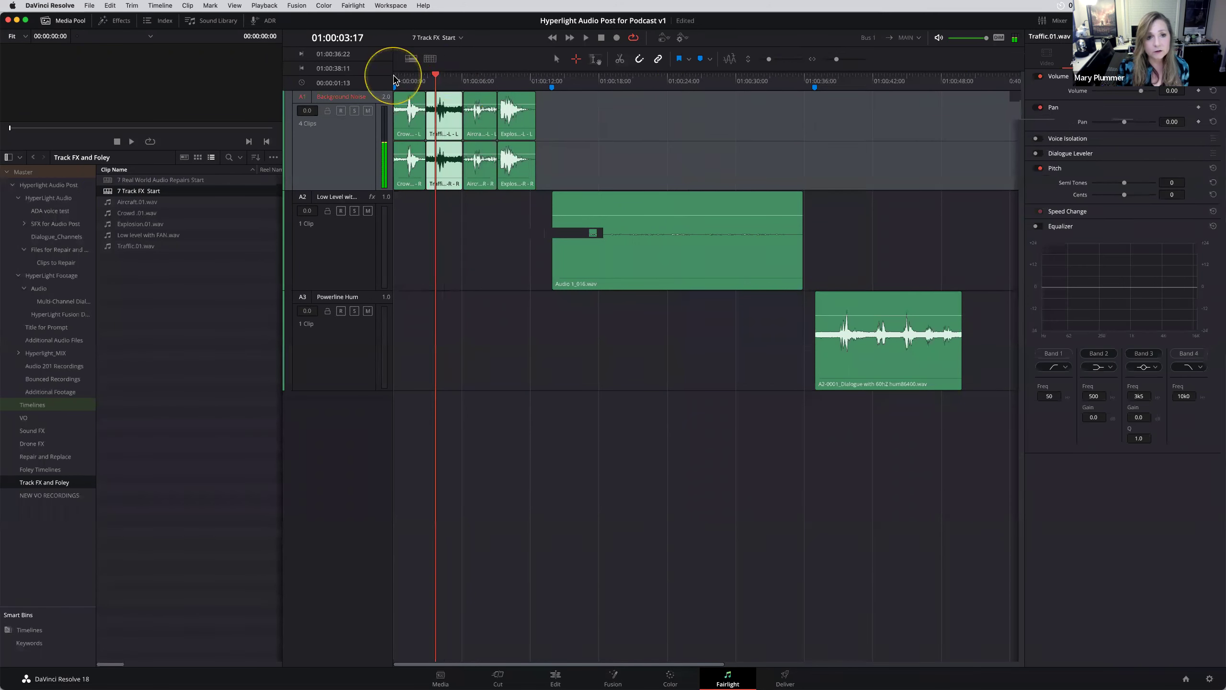
pyautogui.click(400, 76)
pyautogui.click(431, 307)
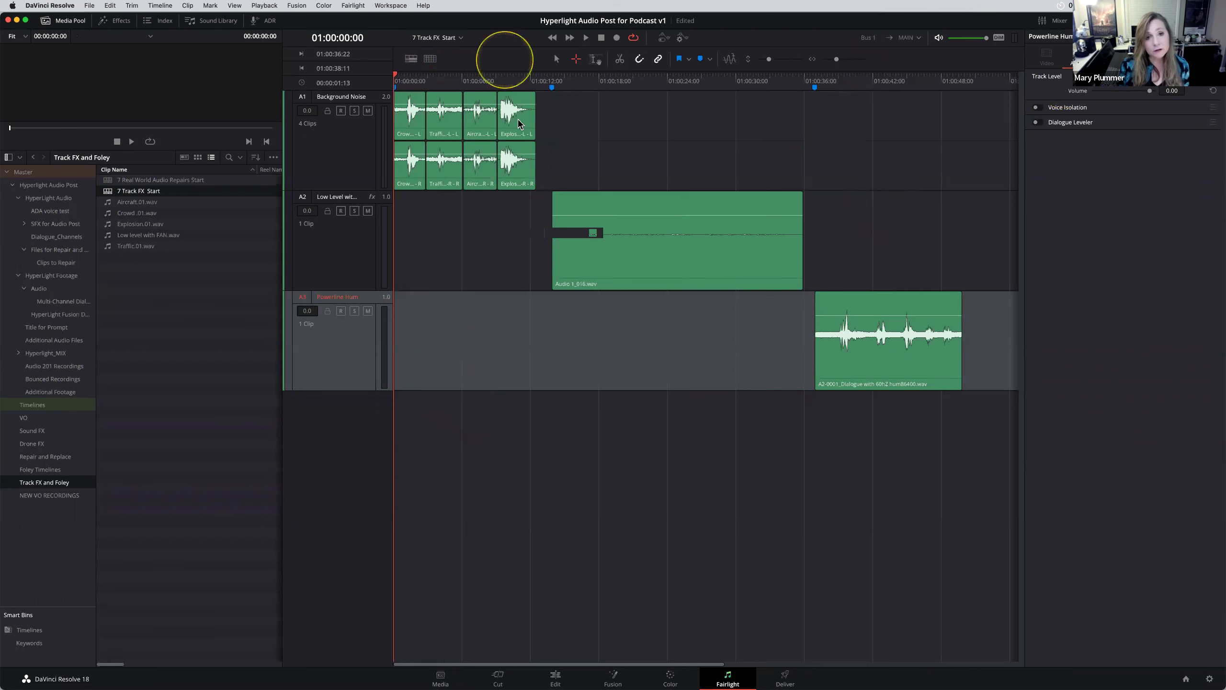
pyautogui.press('XF86AudioRaiseVolume')
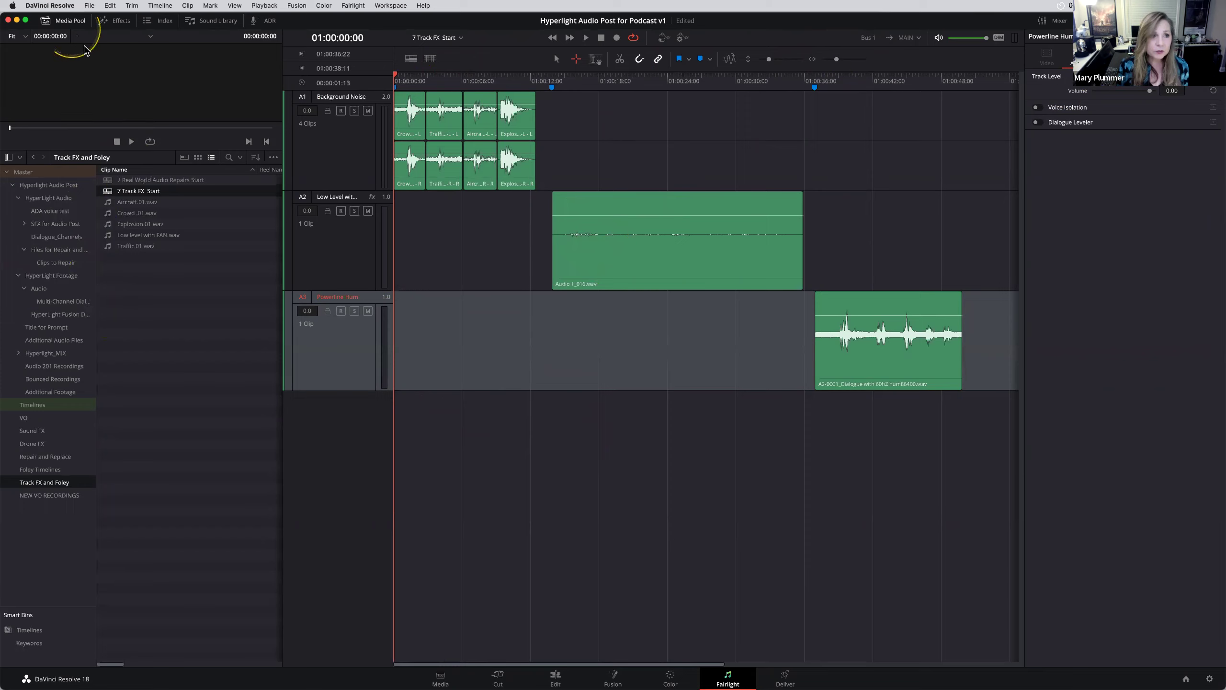
# Hide the Media Pool and take a brief look at the Fairlight FX list before hiding it as well.
pyautogui.click(66, 22)
pyautogui.click(115, 20)
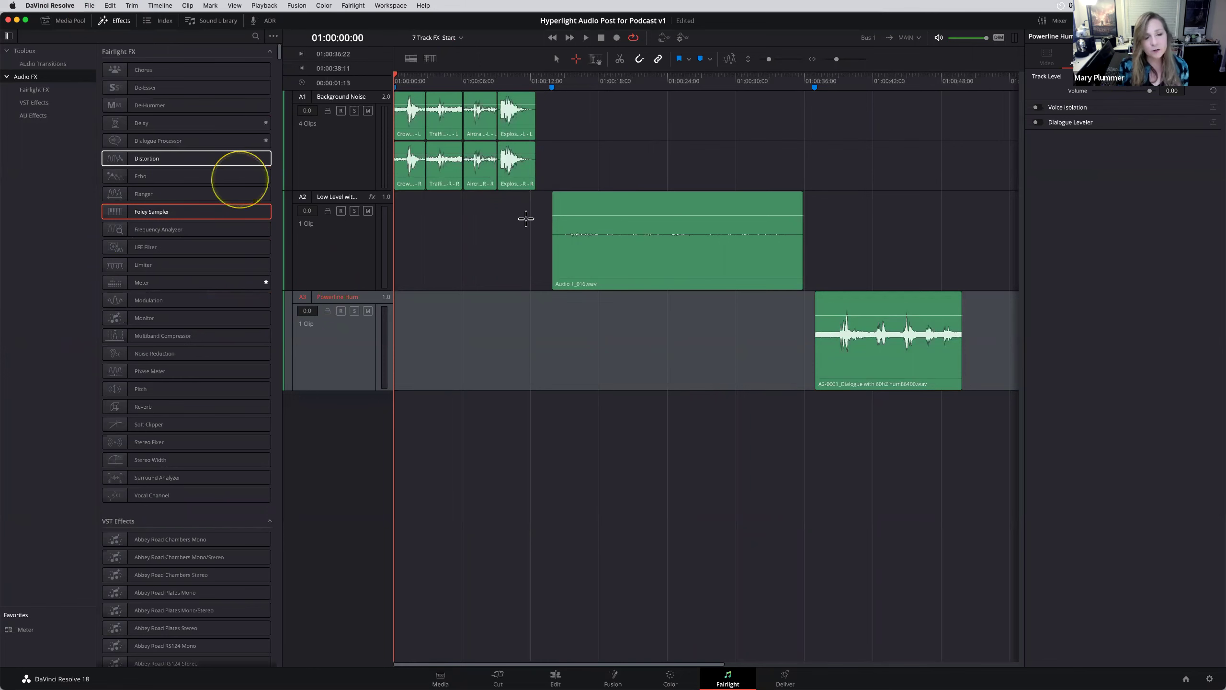
pyautogui.click(121, 21)
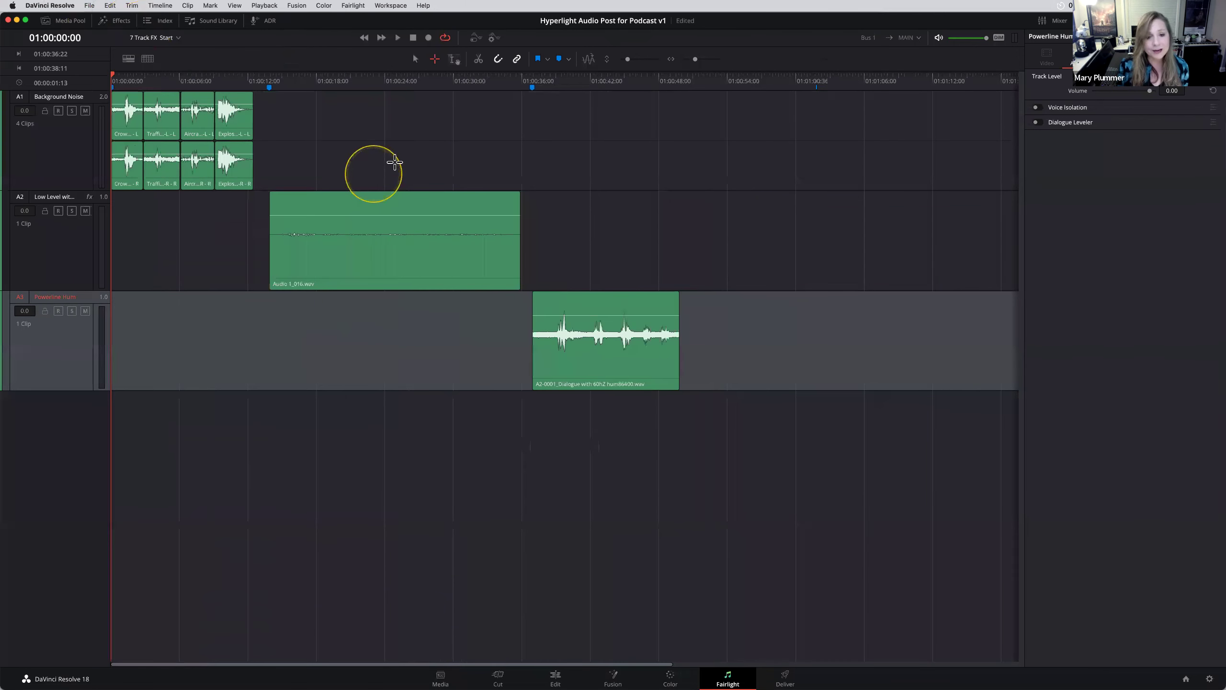
# Listen to the four Background Noise clips, stop at 01:00:10:22, and place the playhead at 01:00:01:03 in the Crowd clip.
pyautogui.press('space')
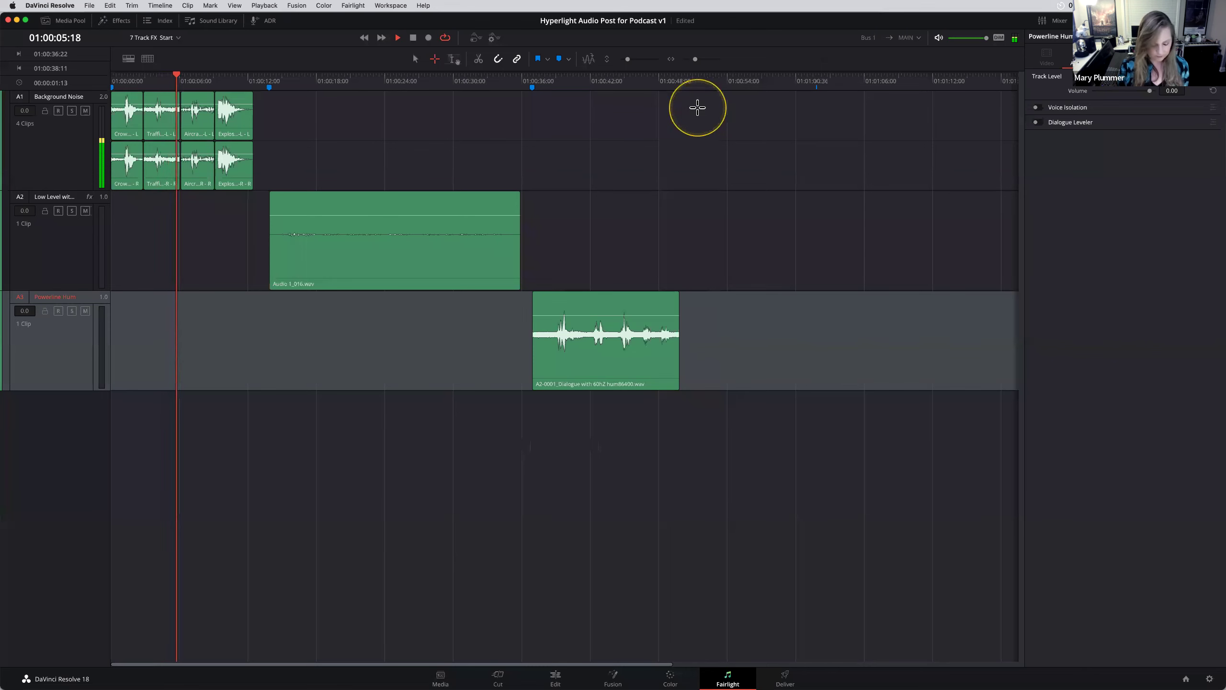
pyautogui.press('super+equal')
pyautogui.press('super+equal')
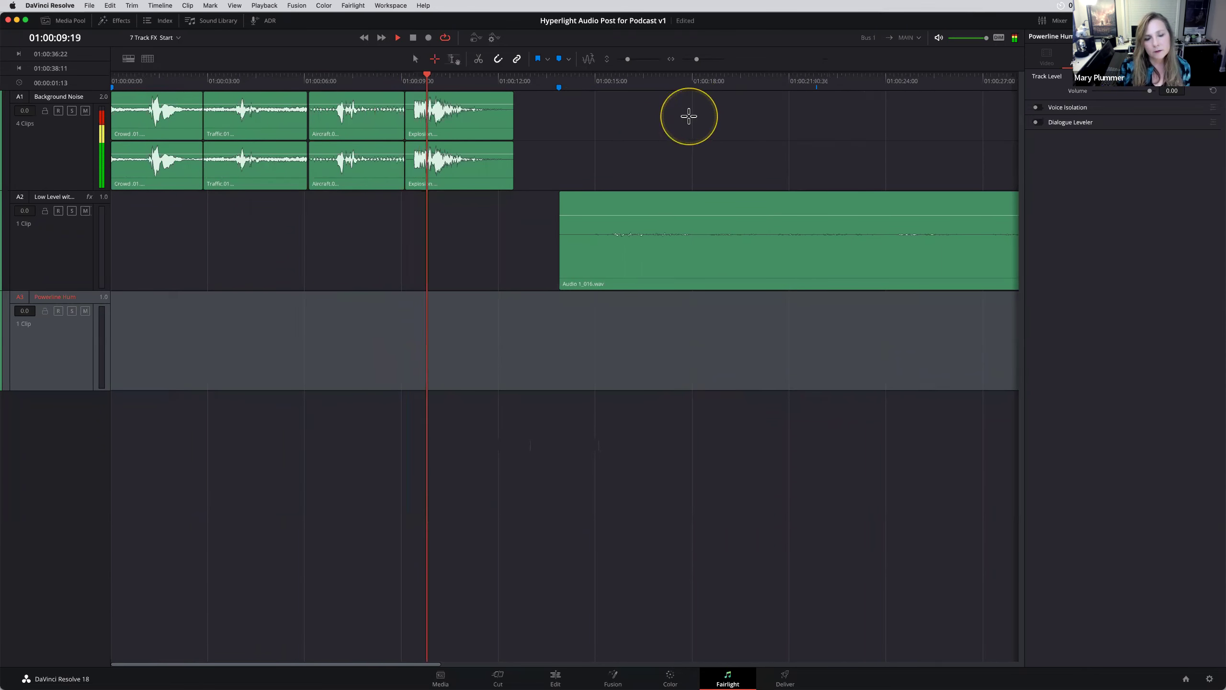
pyautogui.click(171, 148)
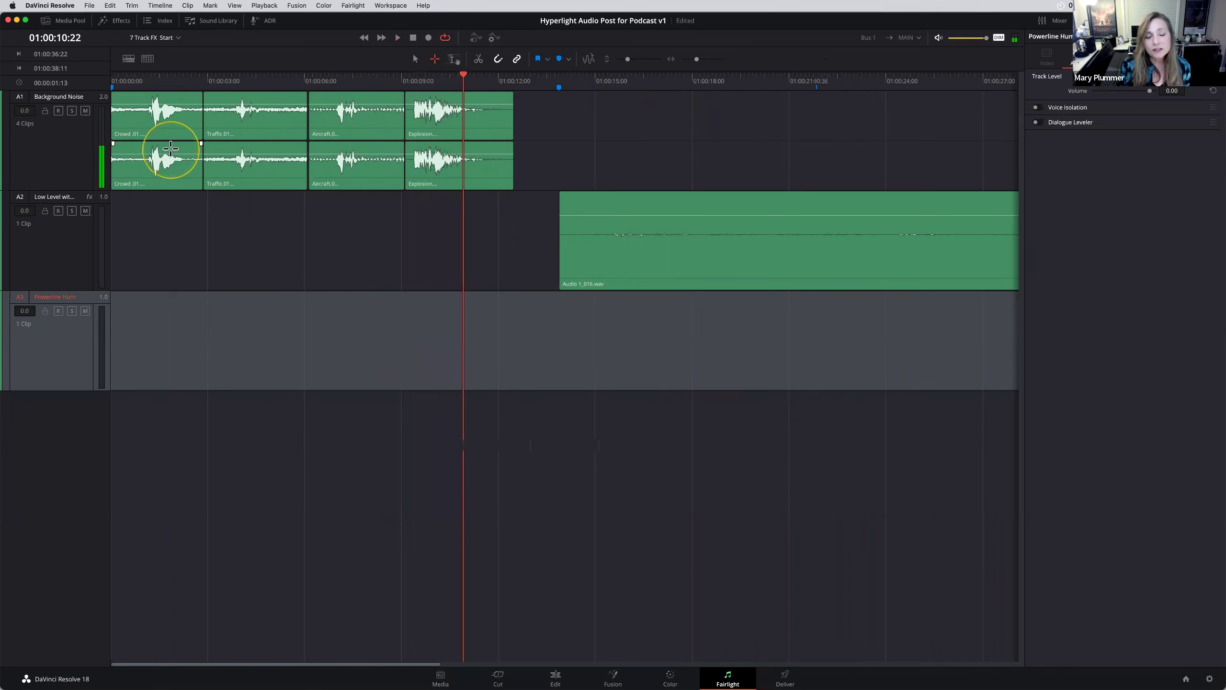
pyautogui.click(147, 76)
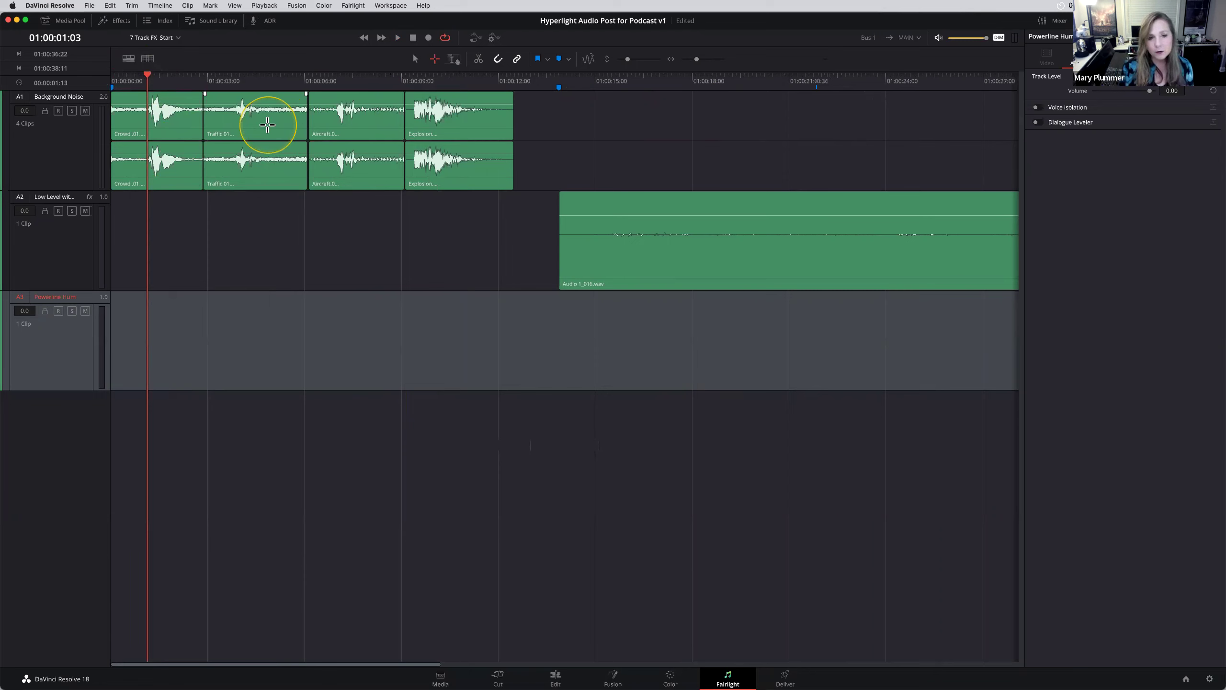
pyautogui.click(516, 126)
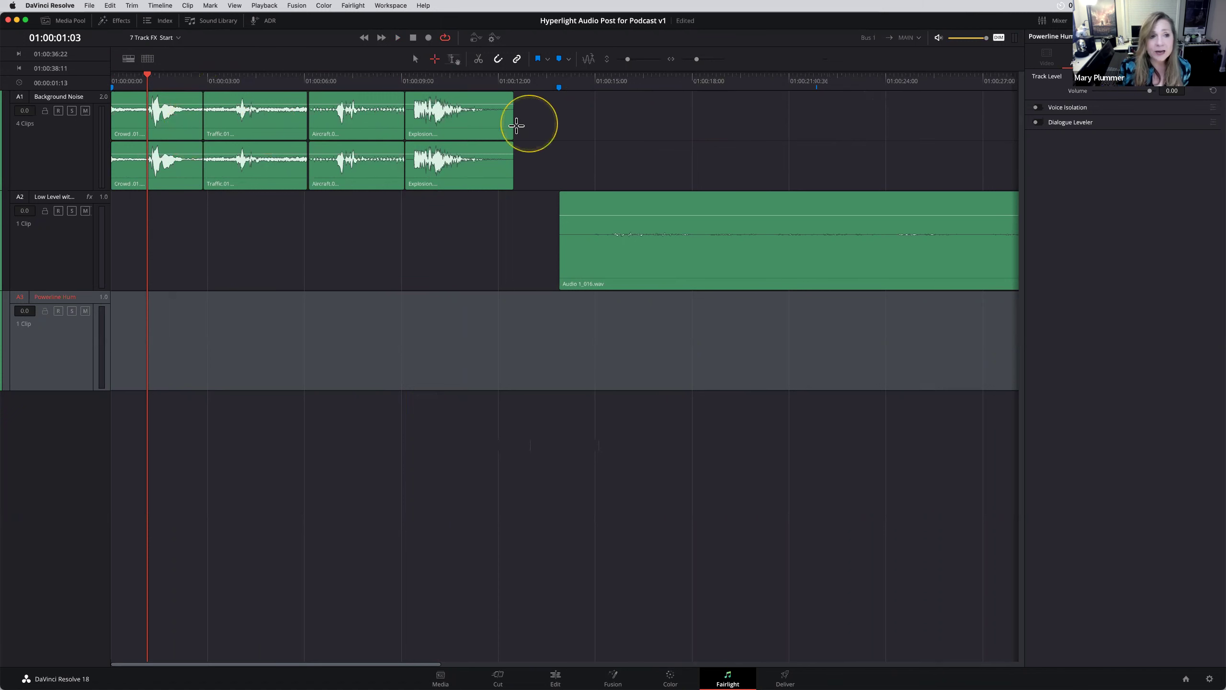
# Select the Background Noise track, show the Mixer, and hide the Inspector.
pyautogui.click(77, 158)
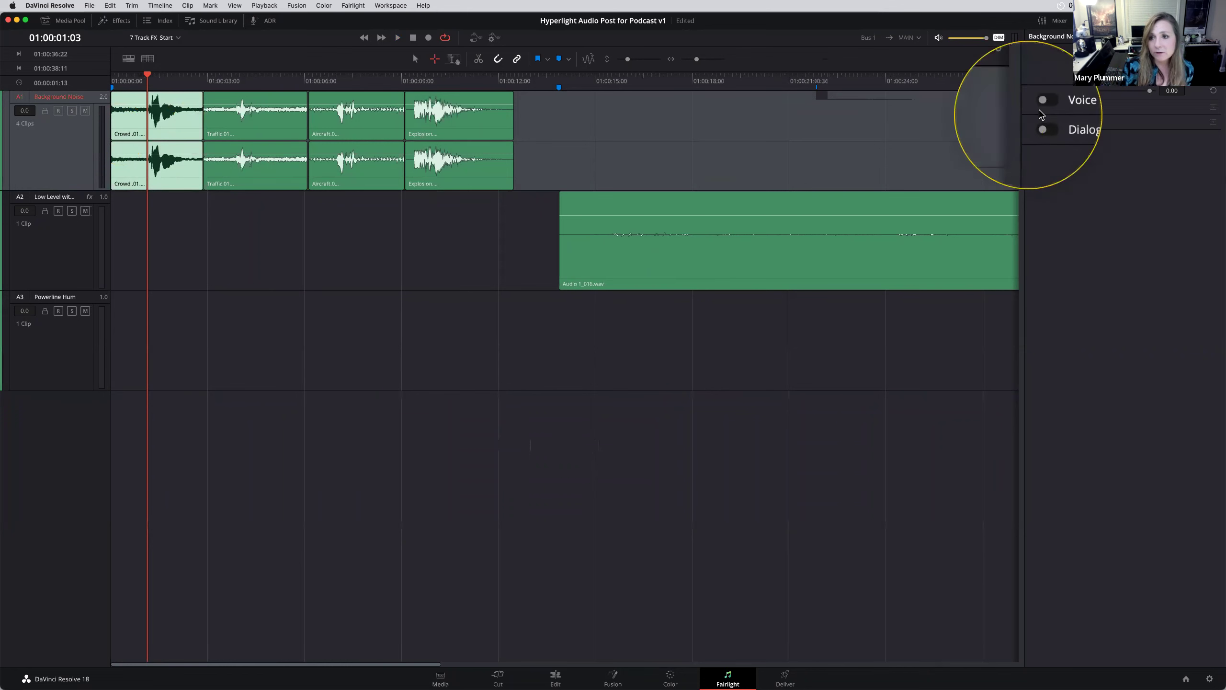
pyautogui.click(1057, 21)
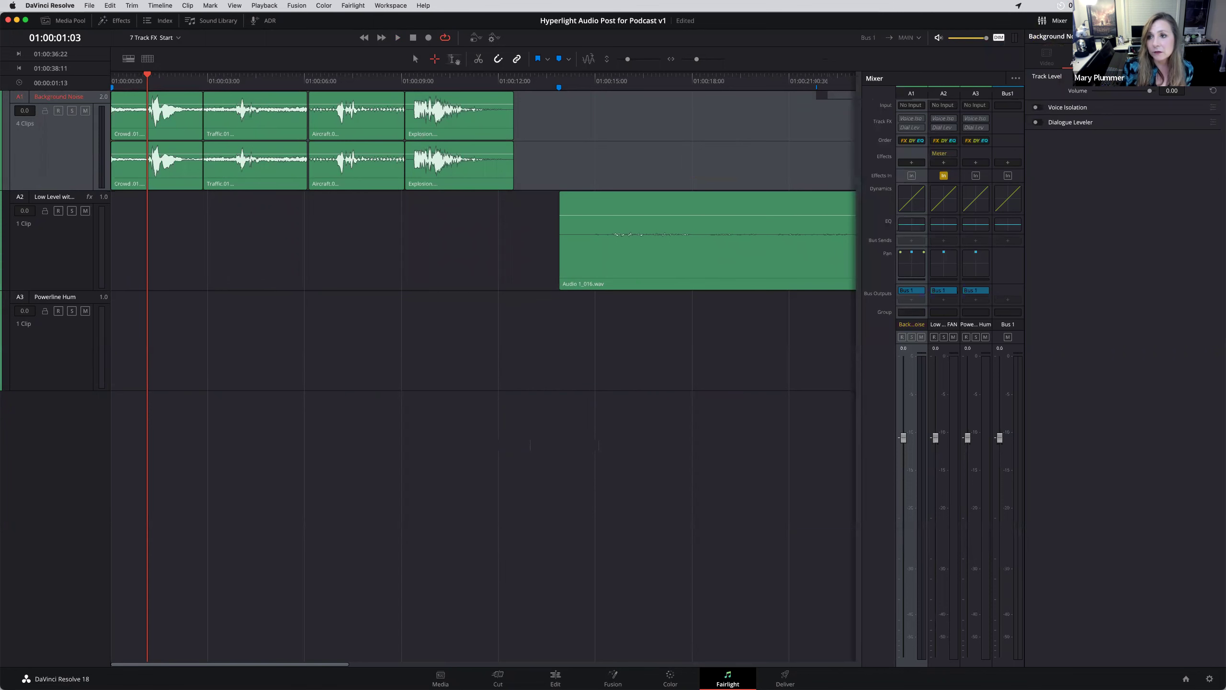
pyautogui.click(1210, 20)
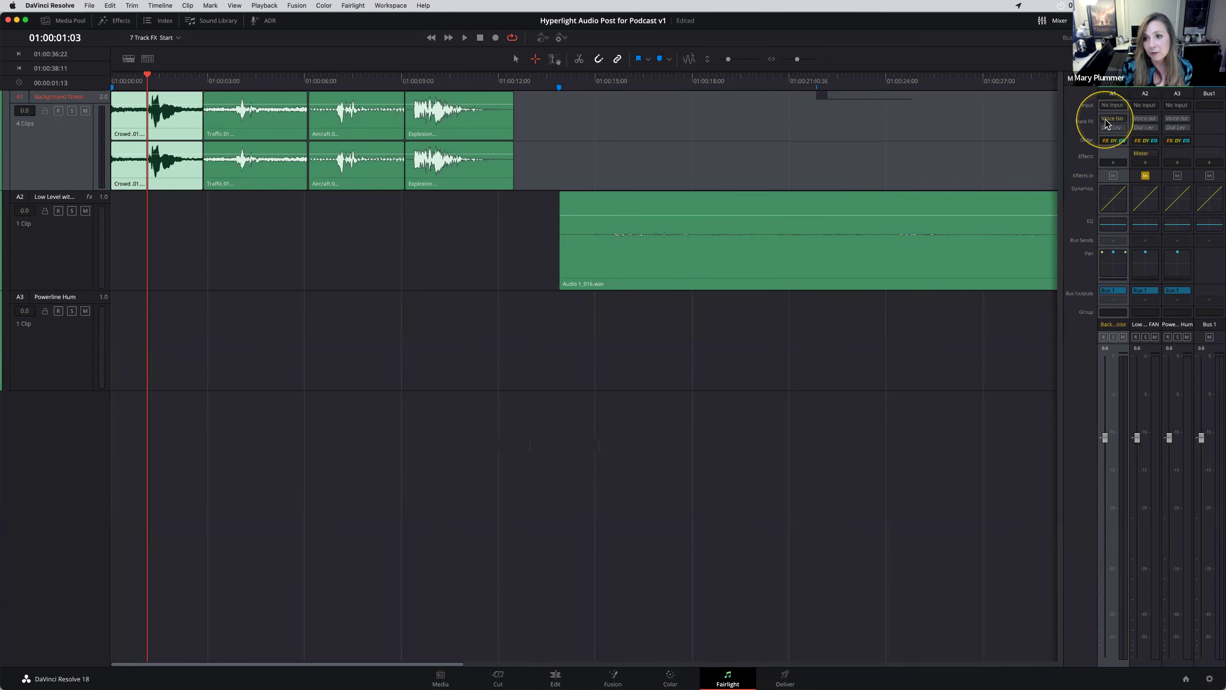
# Turn on Voice Isolation at 100 for the Background Noise track, park its controls below the clips, and start playback.
pyautogui.click(1106, 119)
pyautogui.moveTo(576, 288); pyautogui.dragTo(181, 215)
pyautogui.press('space')
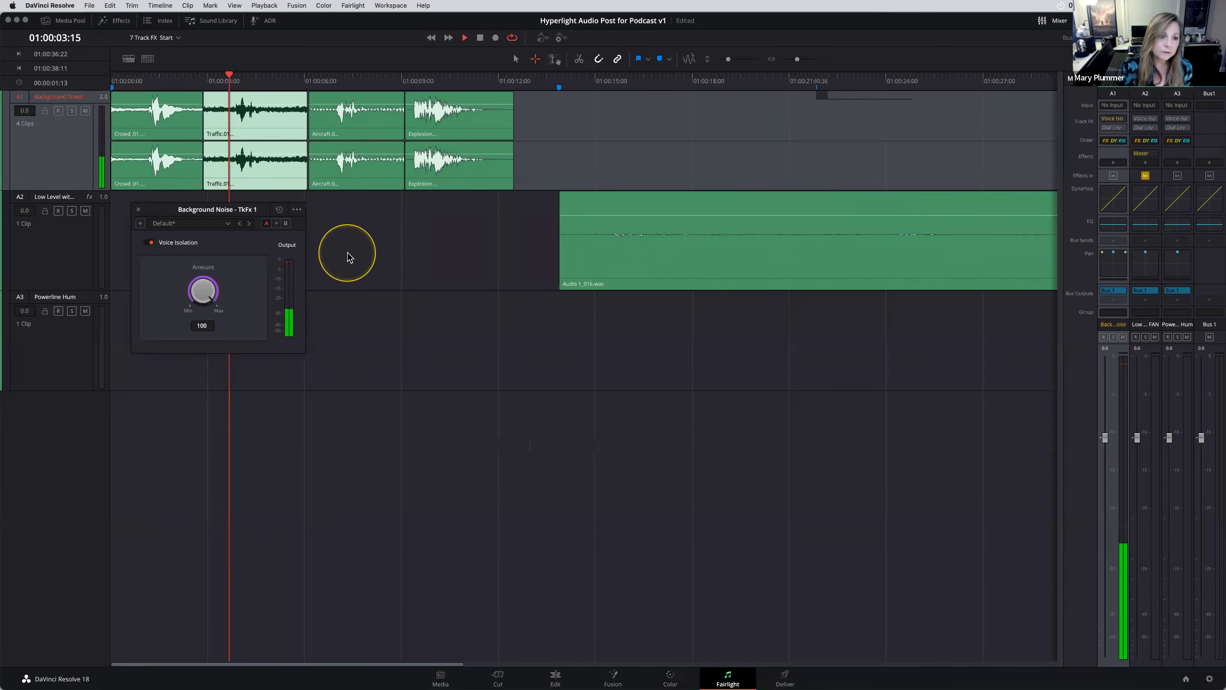
# Compare the Background Noise clips with Voice Isolation off and on during playback, leave it off, and stop at 01:00:11:05.
pyautogui.click(149, 243)
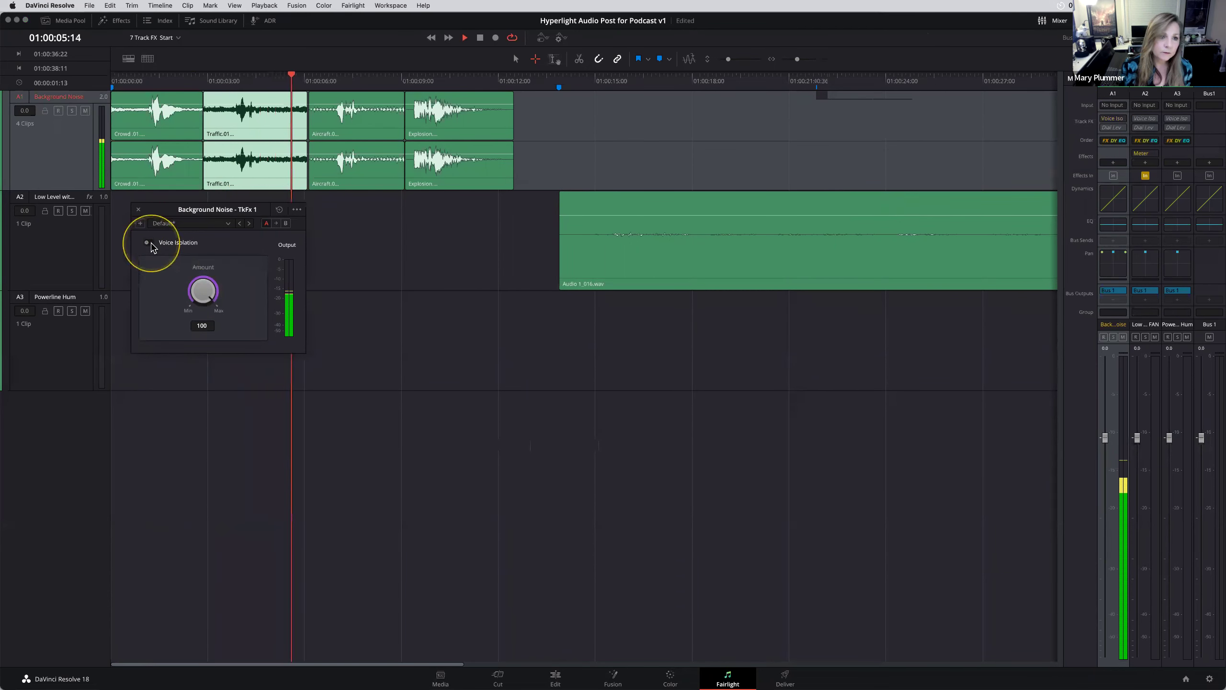
pyautogui.click(149, 243)
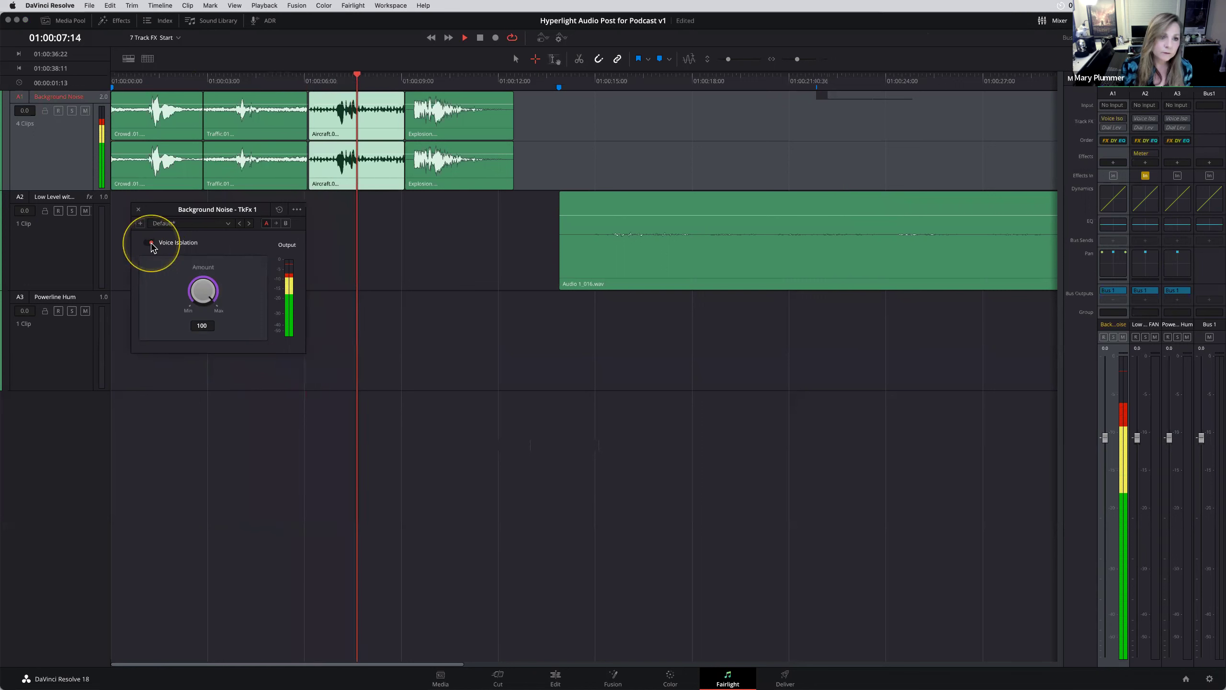
pyautogui.click(150, 242)
pyautogui.press('space')
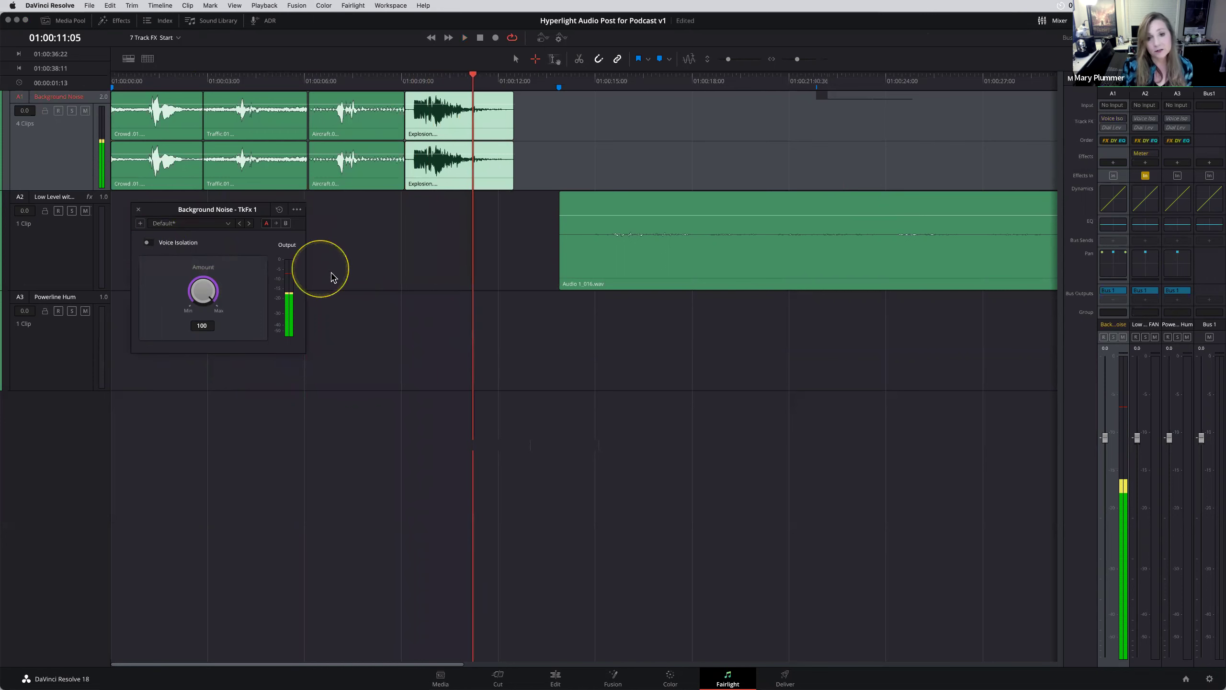
pyautogui.click(447, 272)
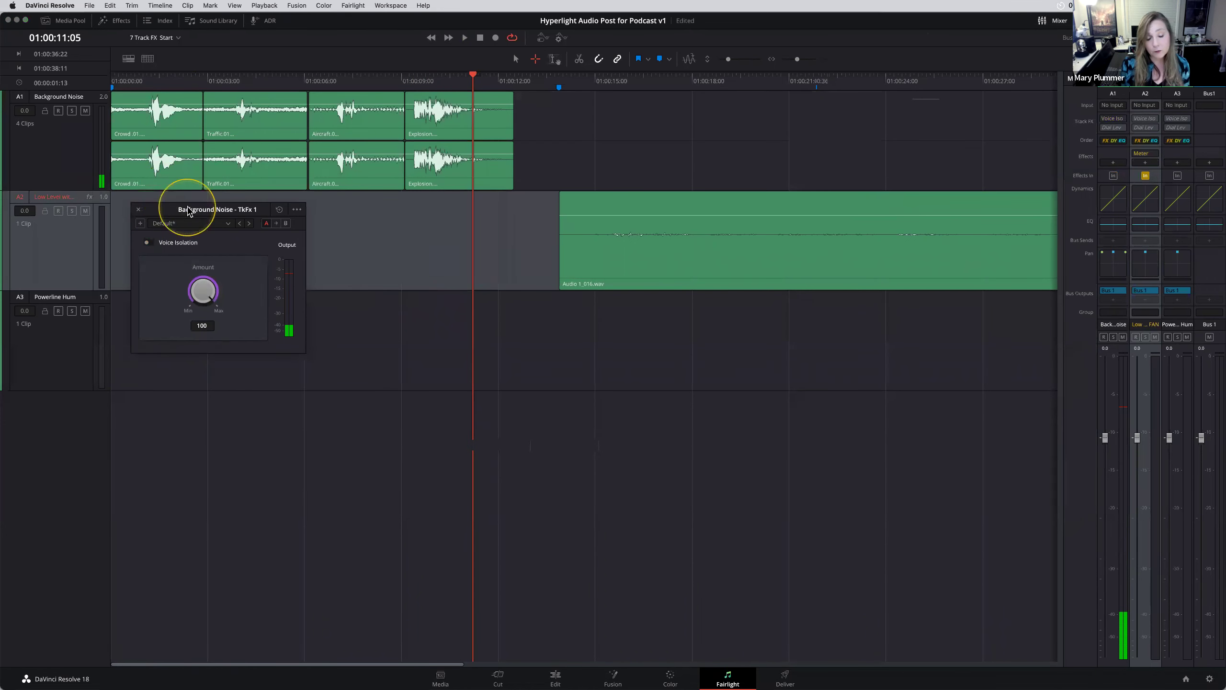
# Close the Voice Isolation controls and raise the volume of the Audio 1_016.wav clip until its waveform fills the track.
pyautogui.moveTo(188, 211); pyautogui.dragTo(195, 255)
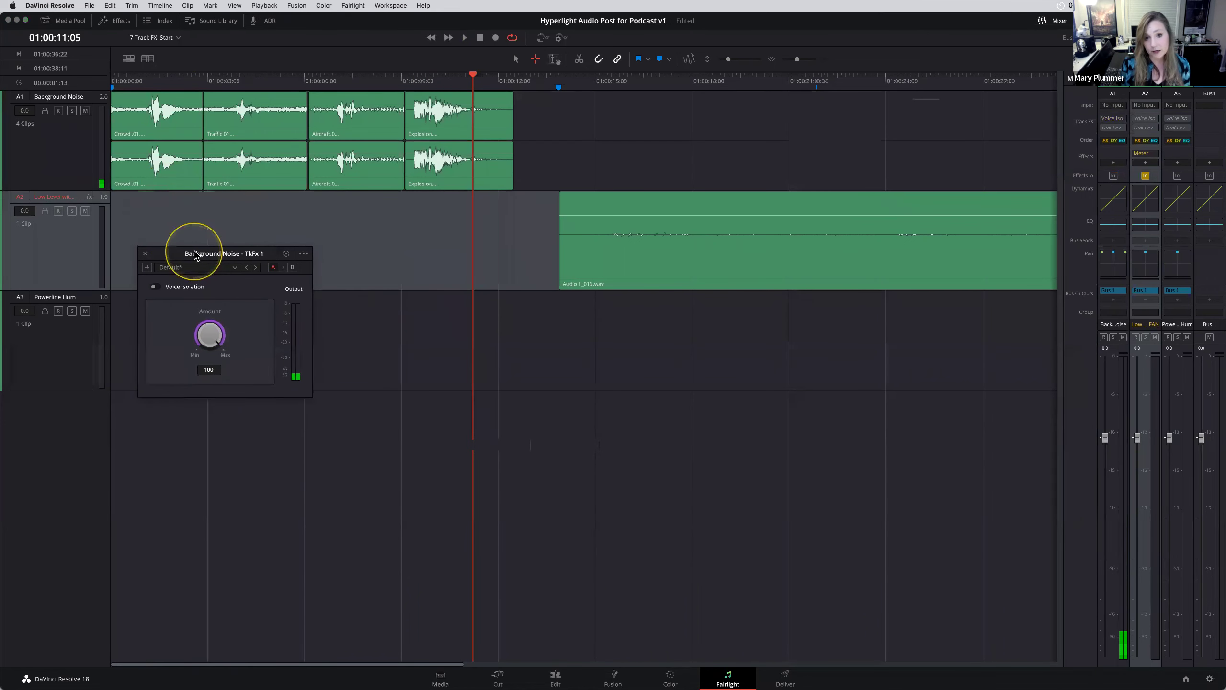
pyautogui.click(145, 255)
pyautogui.moveTo(652, 215); pyautogui.dragTo(644, 183)
pyautogui.press('super+minus')
pyautogui.click(472, 83)
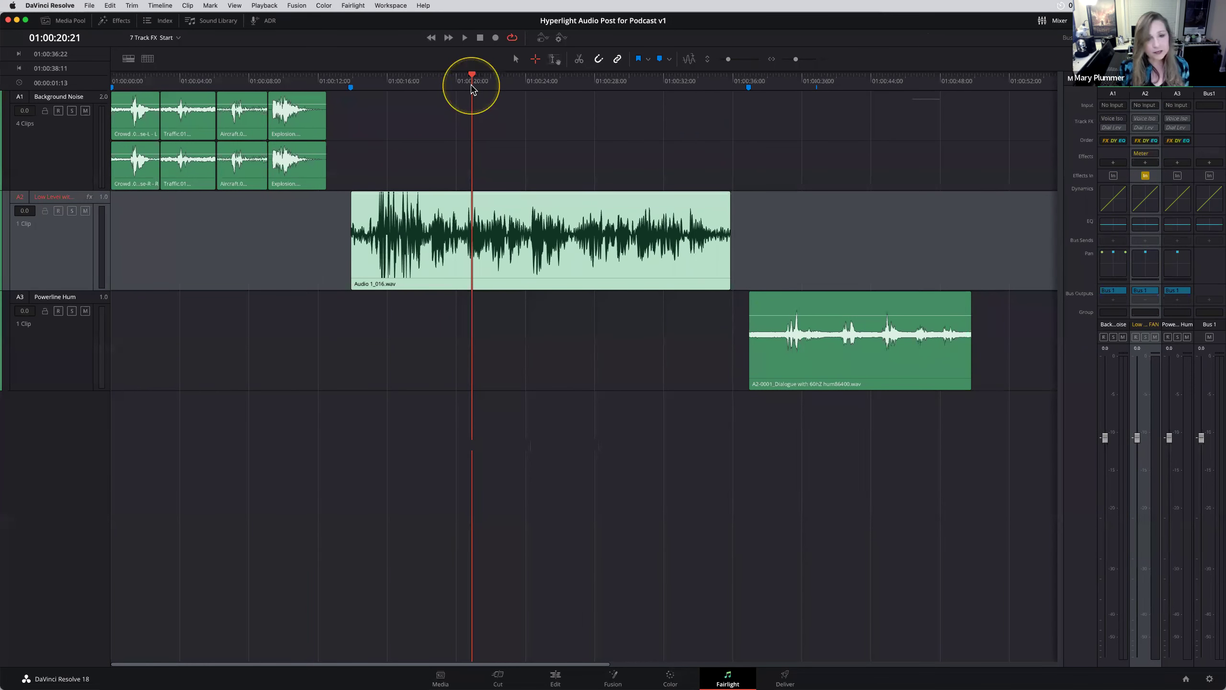
pyautogui.moveTo(505, 194); pyautogui.dragTo(521, 216)
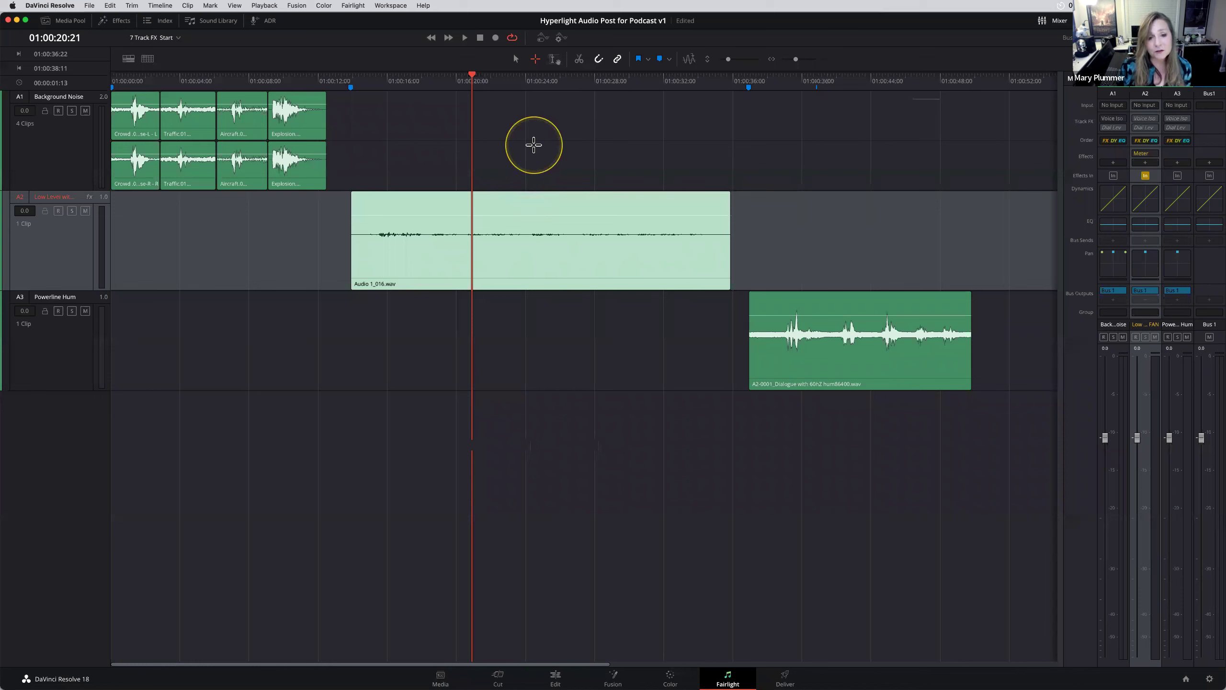
pyautogui.moveTo(519, 214); pyautogui.dragTo(529, 157)
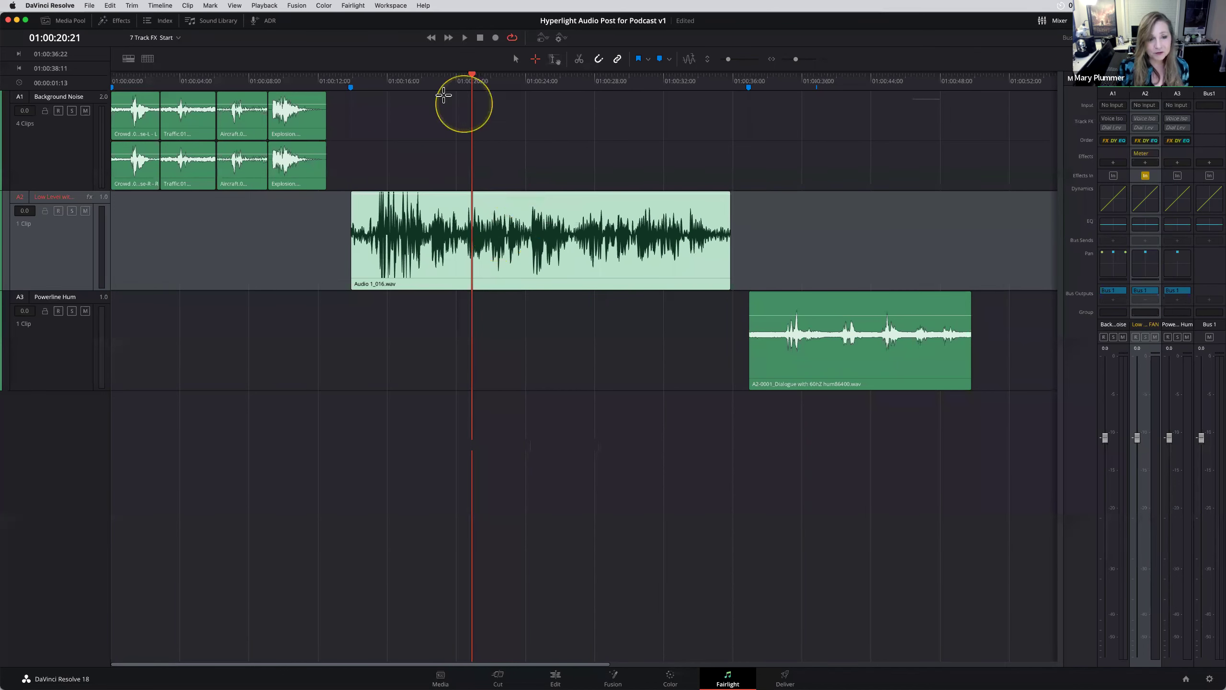
# Listen to the amplified Audio 1_016.wav clip from 01:00:20:21 and again from near its start, stopping at 01:00:17:17.
pyautogui.press('space')
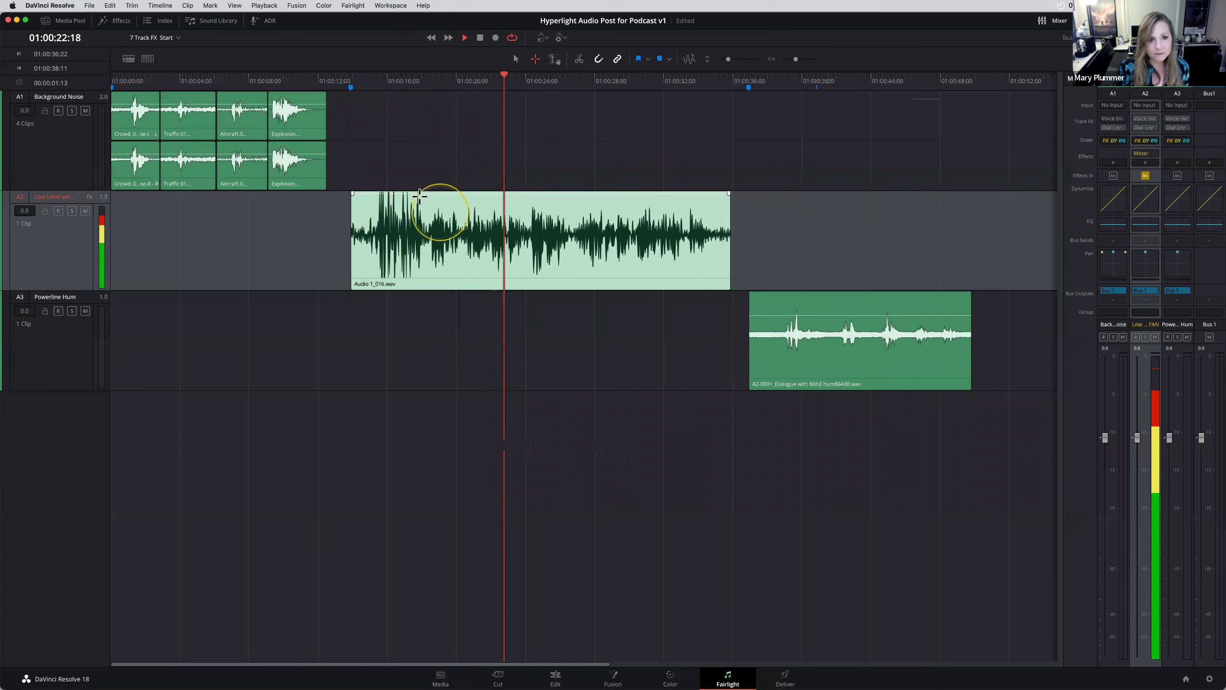
pyautogui.click(370, 78)
pyautogui.press('space')
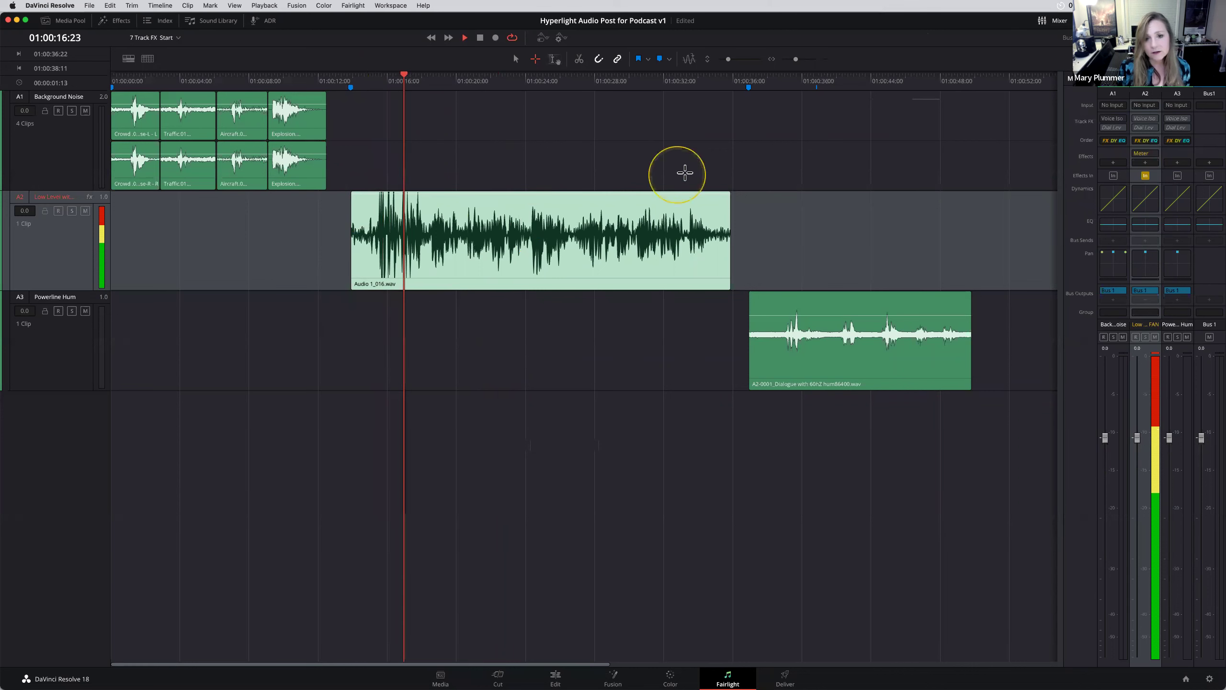
pyautogui.press('space')
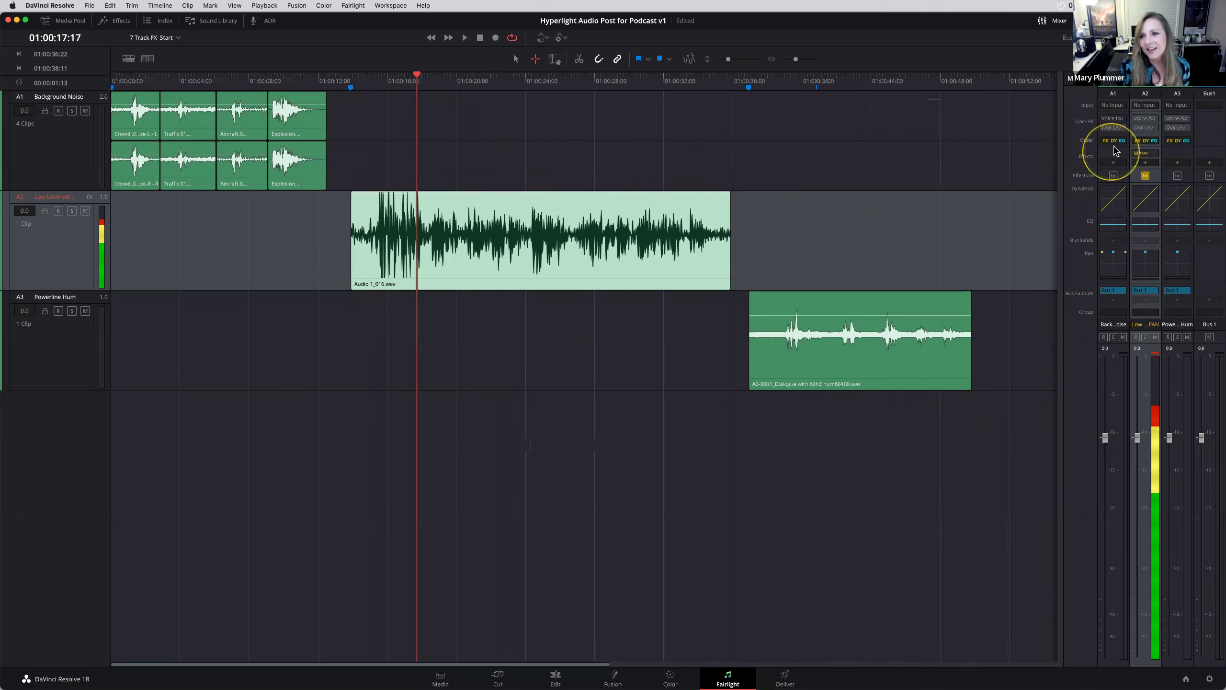
# Turn on Voice Isolation for the low-level fan track A2 and play its clip, stopping at 01:00:21:11.
pyautogui.click(1144, 118)
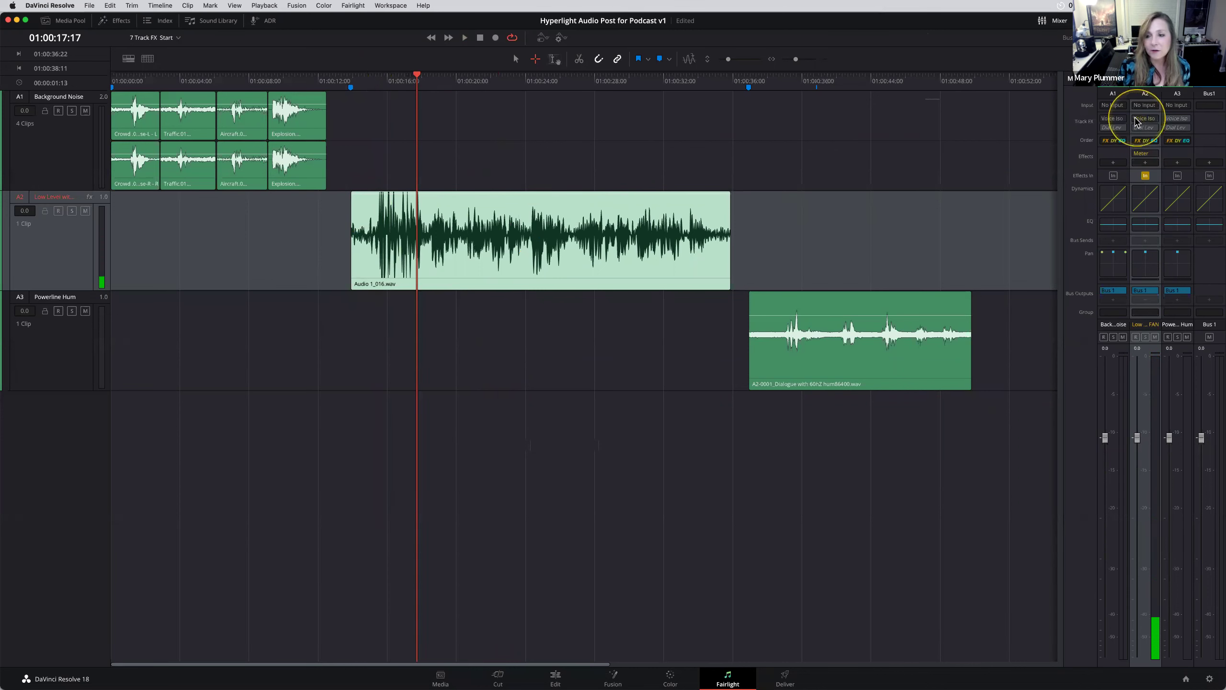
pyautogui.click(409, 77)
pyautogui.press('space')
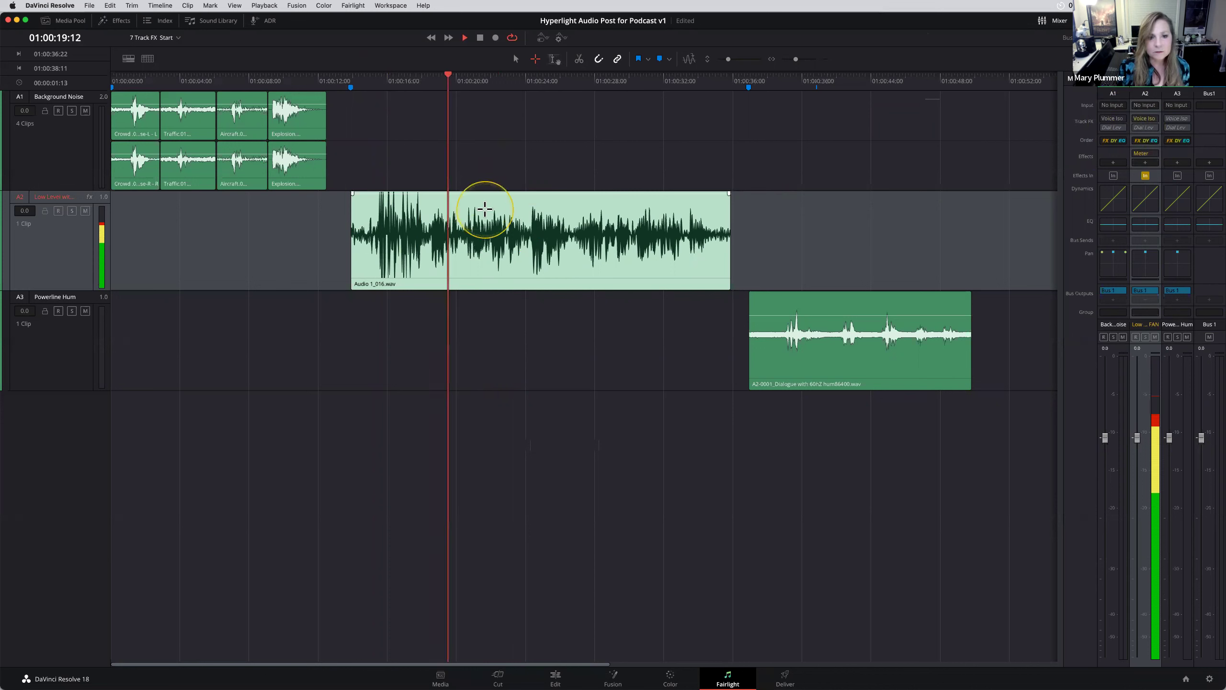
pyautogui.press('space')
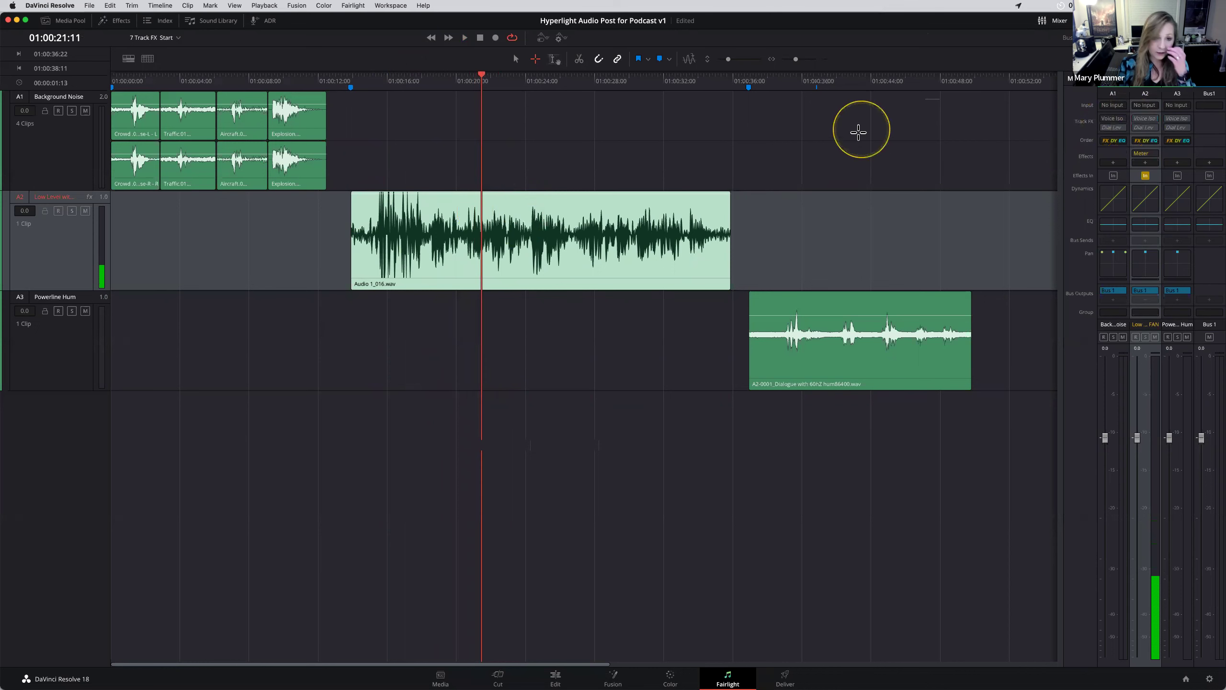
# Show the Effects library to review the Fairlight FX list, and select the Powerline Hum track.
pyautogui.click(749, 146)
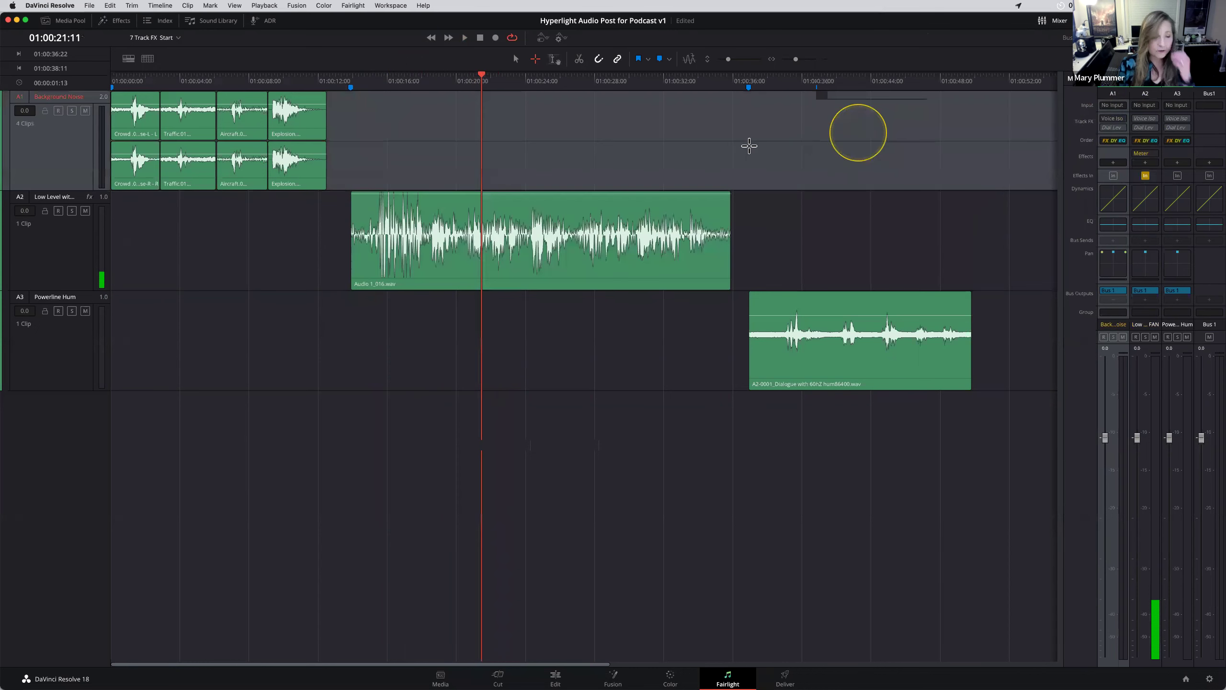
pyautogui.click(128, 58)
pyautogui.click(556, 104)
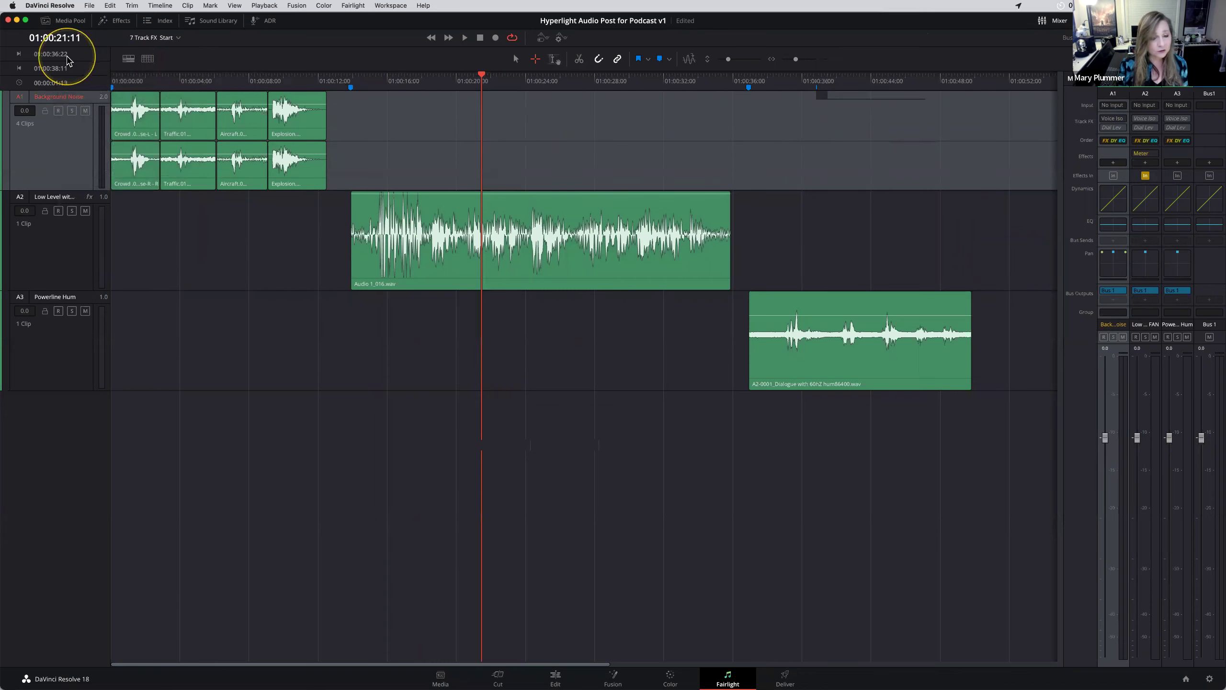
pyautogui.click(116, 20)
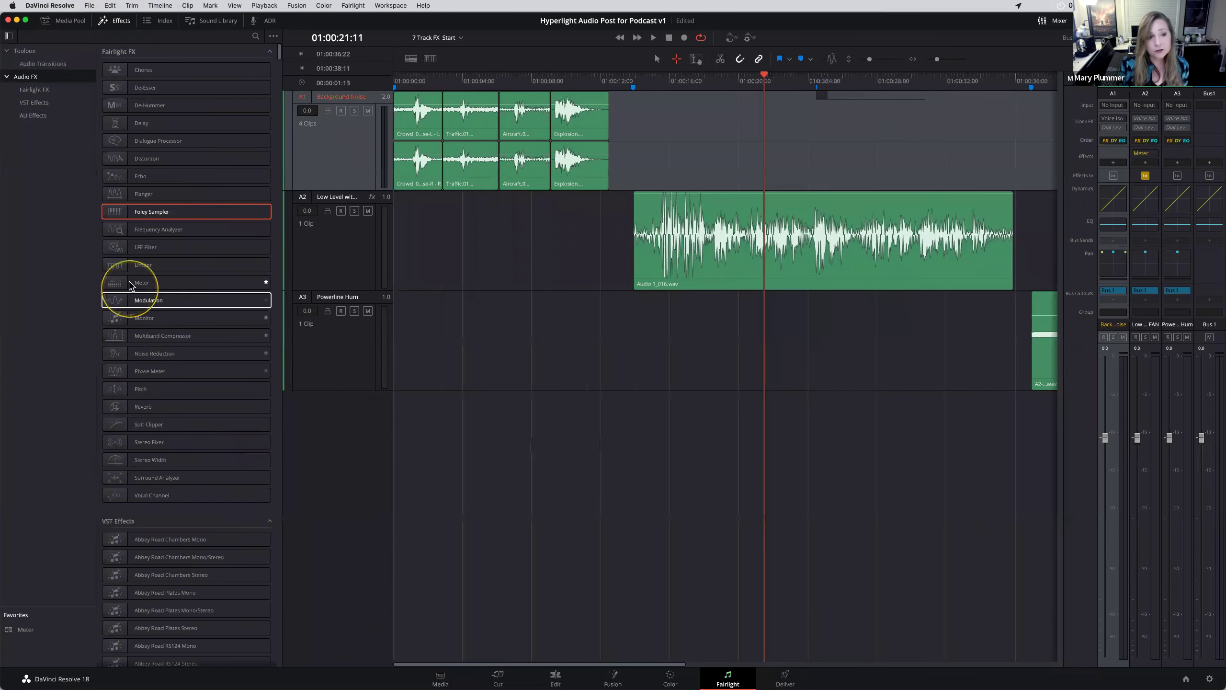
pyautogui.click(515, 279)
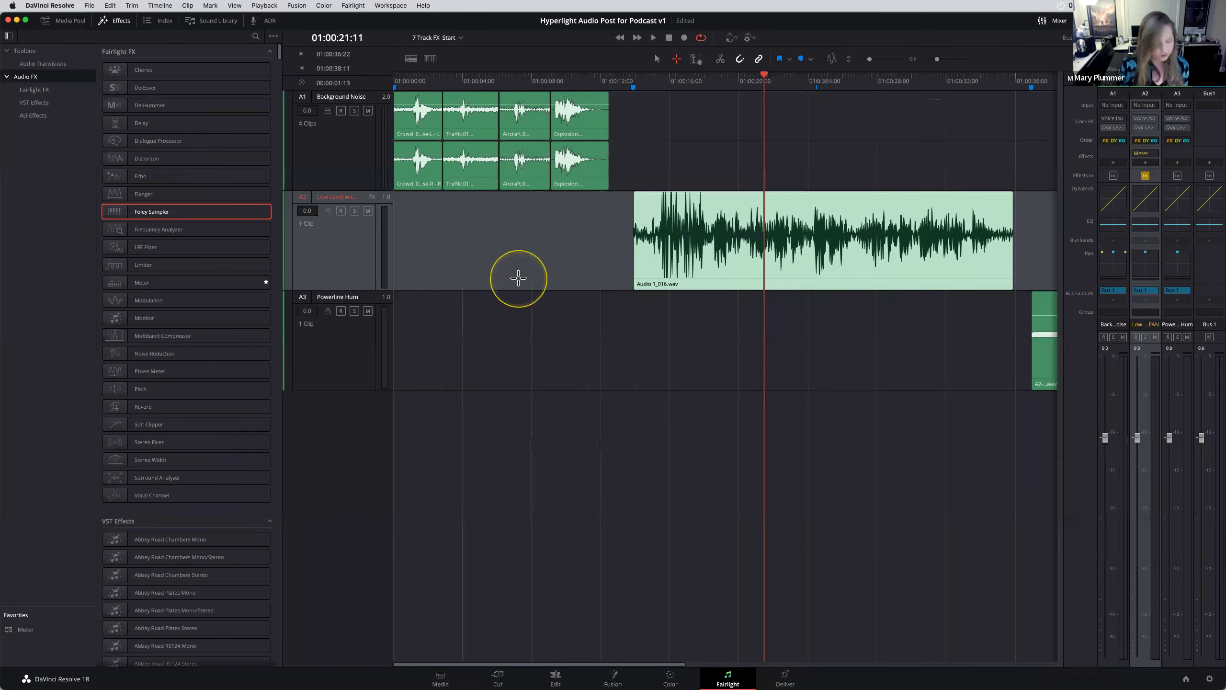
pyautogui.press('a')
pyautogui.scroll(-2, 518, 279)
pyautogui.click(481, 296)
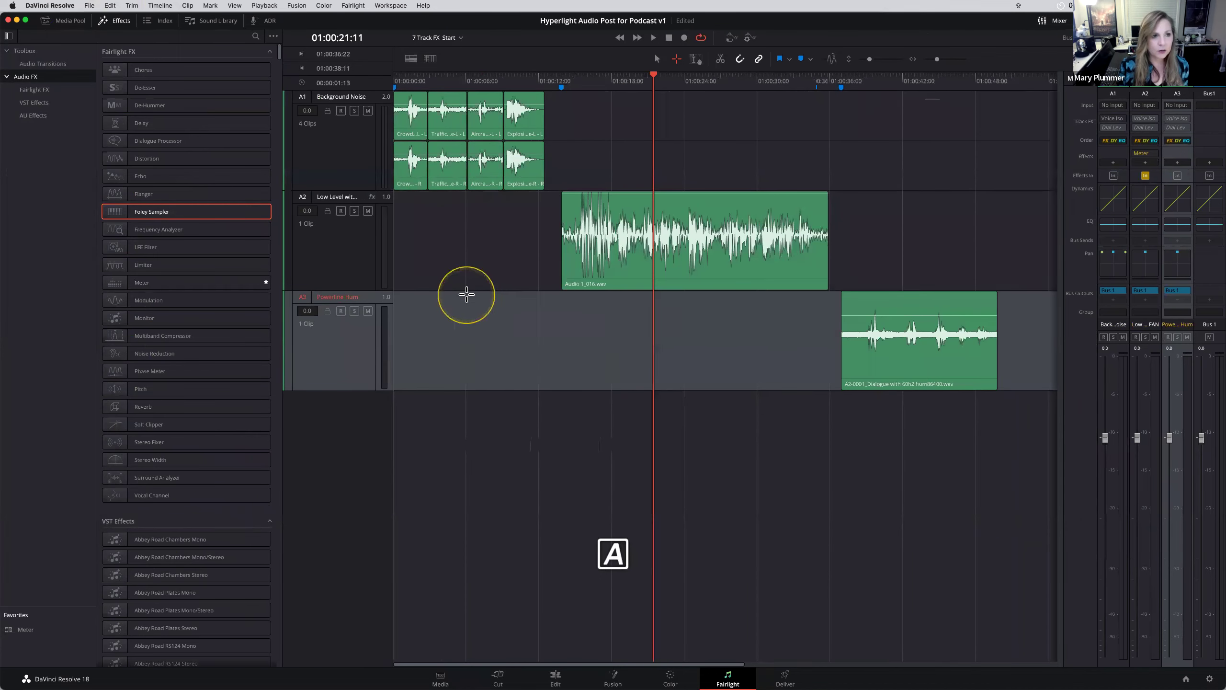
# Show the Media Pool in place of the Effects library and open "17 Mix for Stems Start copy" from the Timelines bin.
pyautogui.click(71, 21)
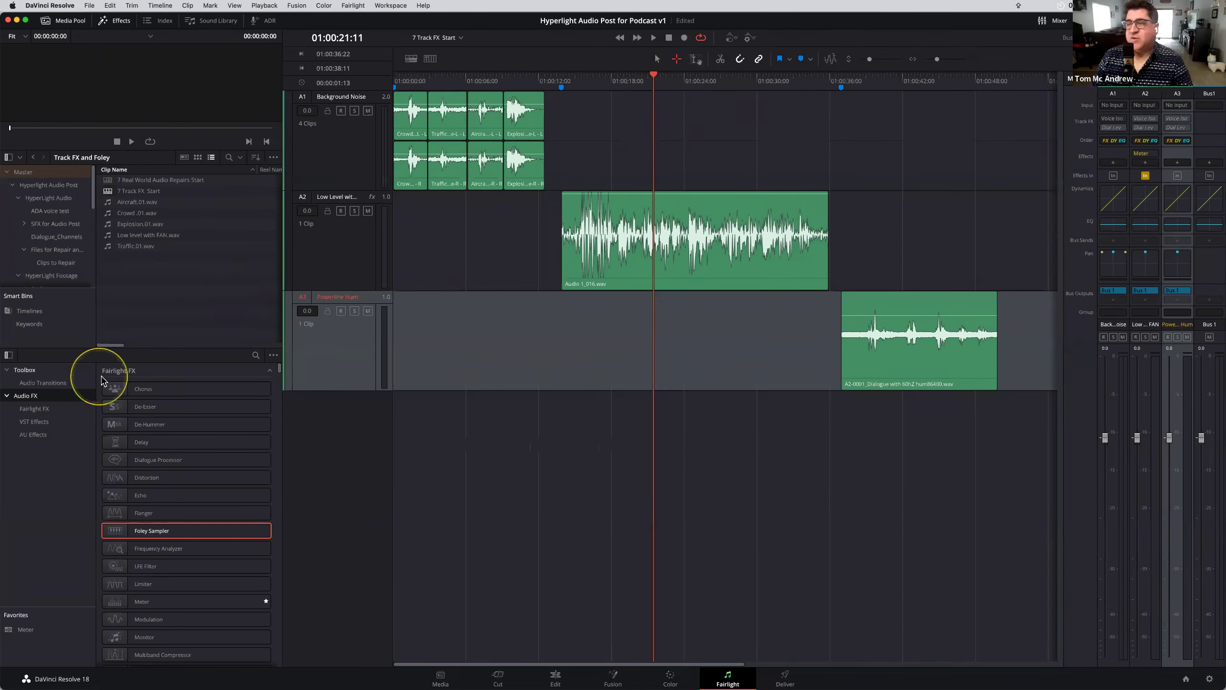
pyautogui.click(117, 22)
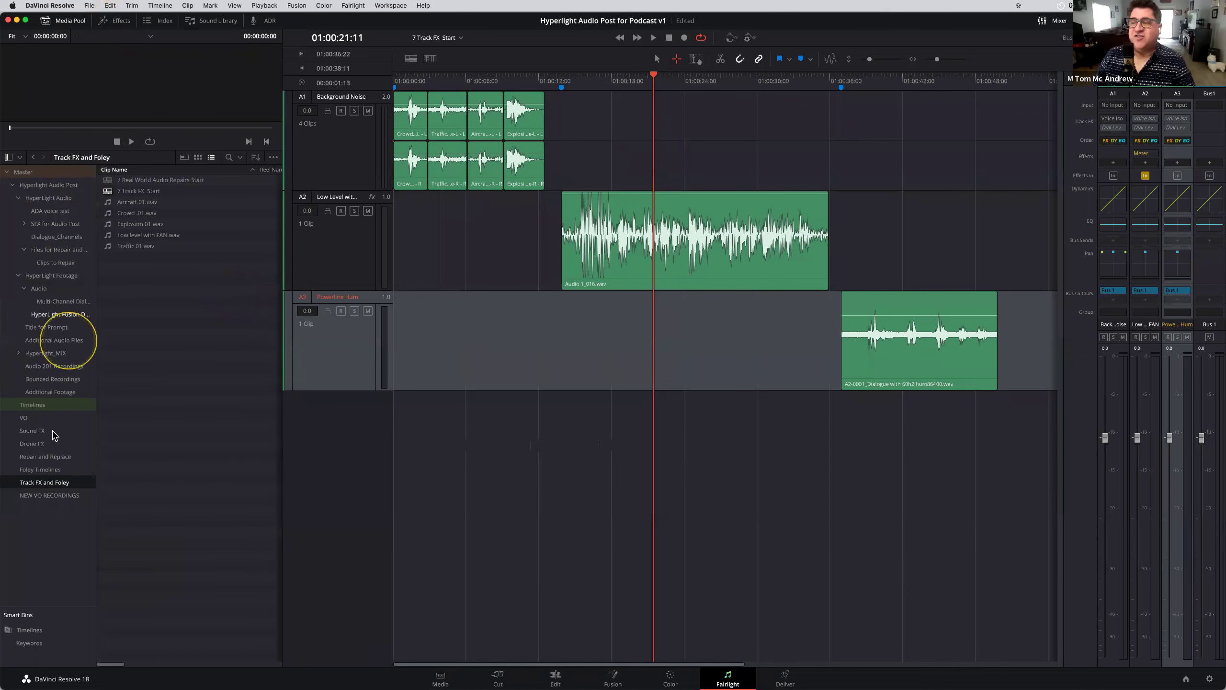
pyautogui.click(51, 405)
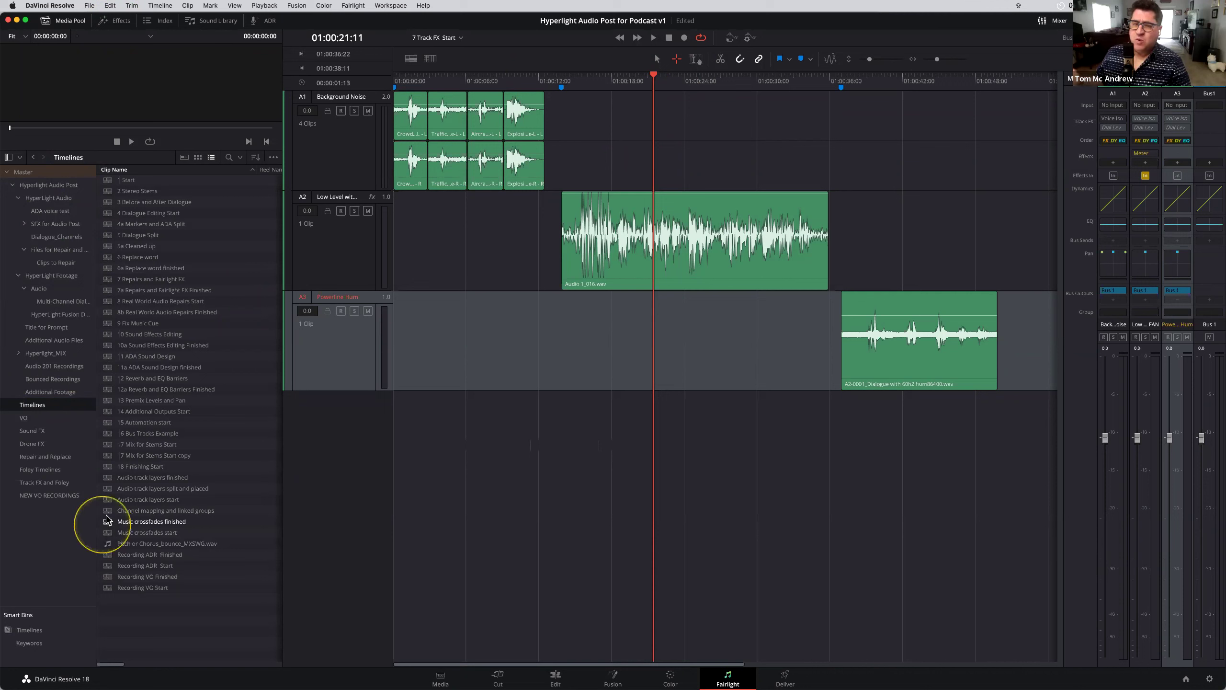
pyautogui.click(112, 456)
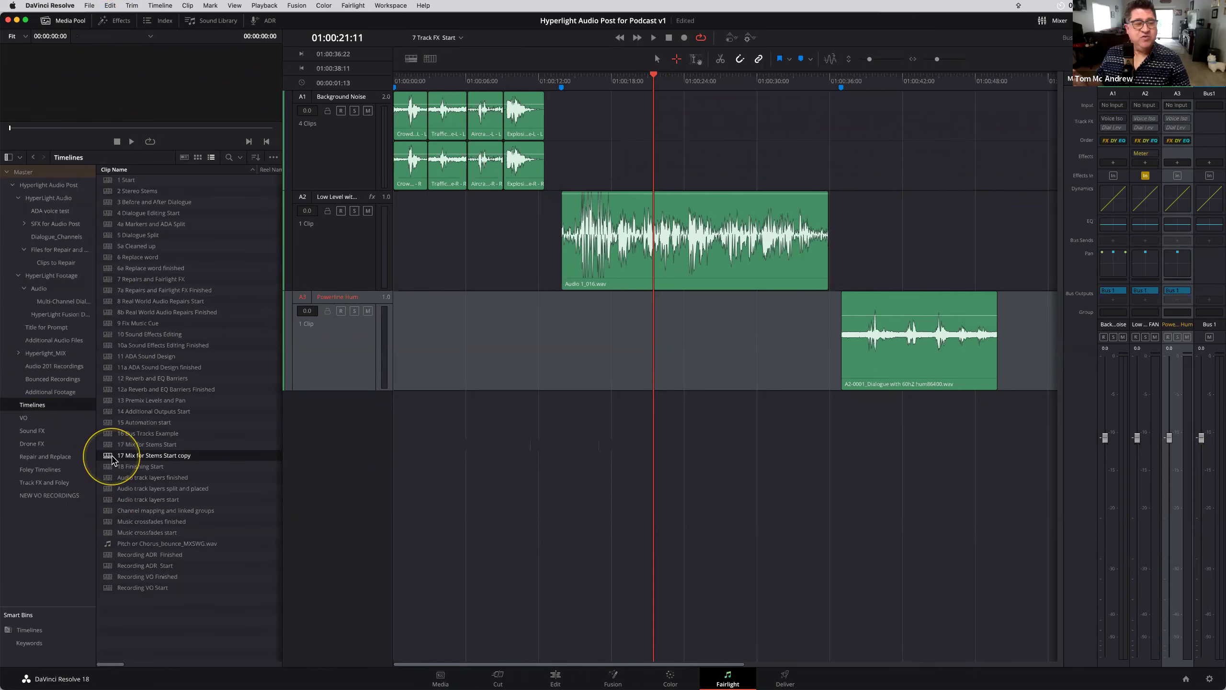
pyautogui.doubleClick(112, 456)
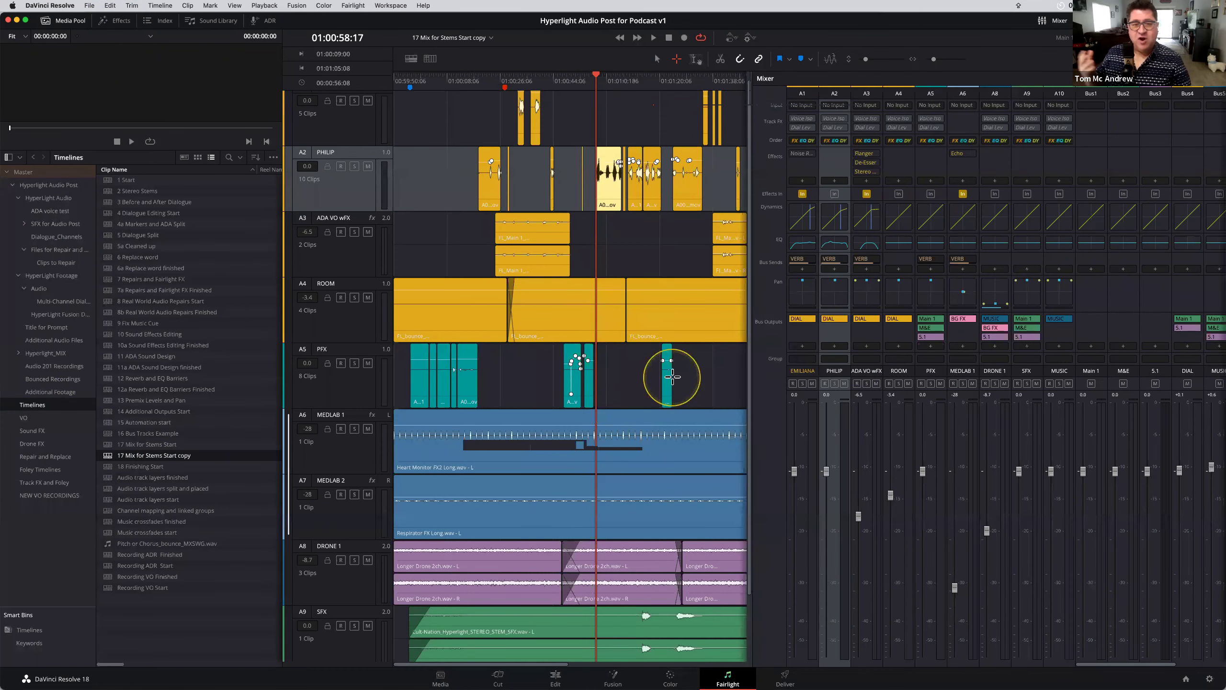
# Hide the Media Pool to widen the timeline, and switch to the Selection tool with the EMILIANA track in view.
pyautogui.moveTo(792, 370)
pyautogui.mouseDown()
pyautogui.moveTo(846, 365)
pyautogui.moveTo(812, 367)
pyautogui.mouseUp()
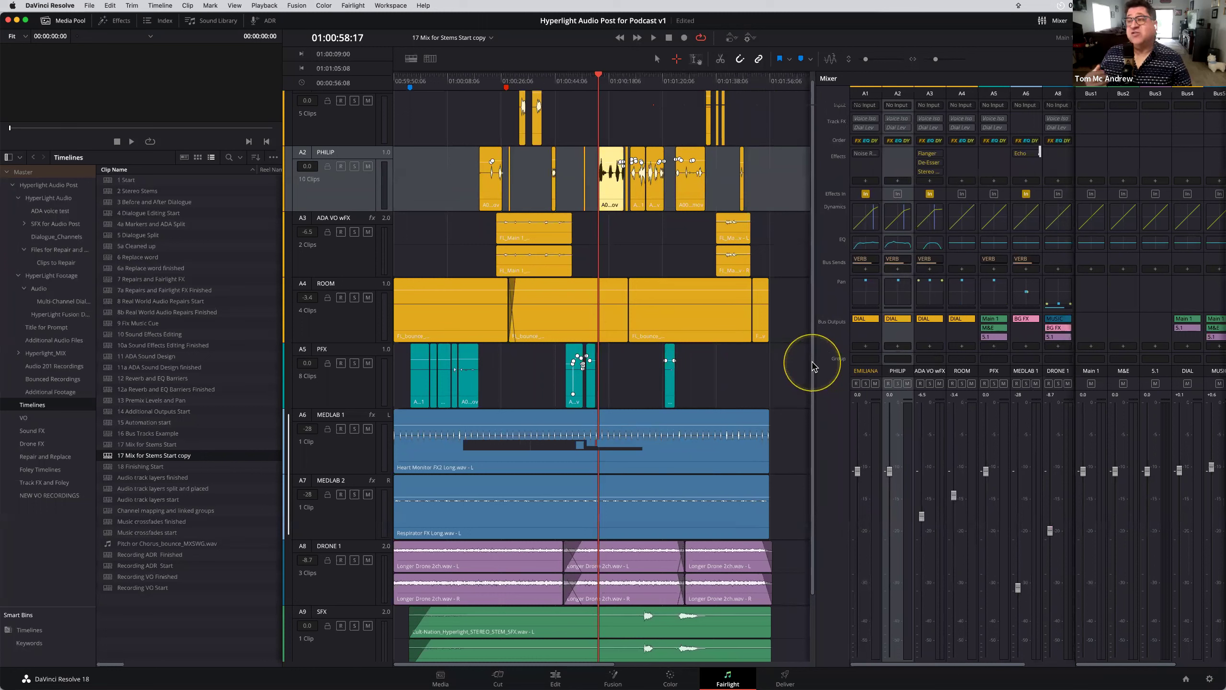
pyautogui.click(65, 20)
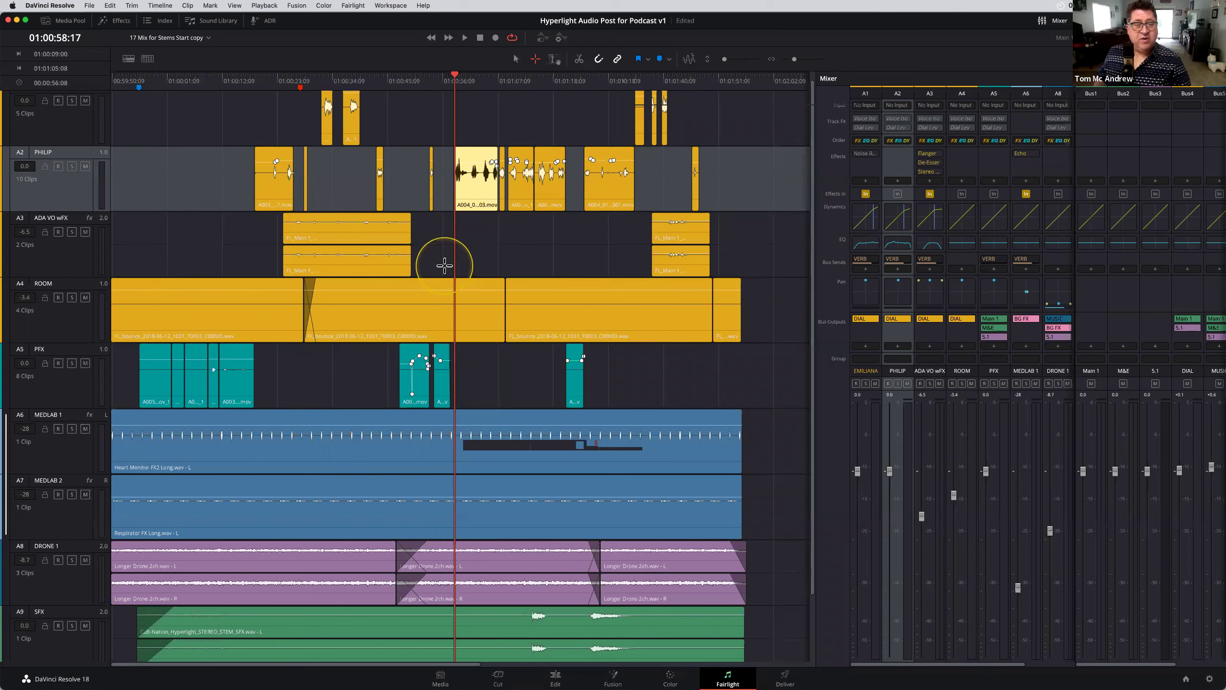
pyautogui.press('a')
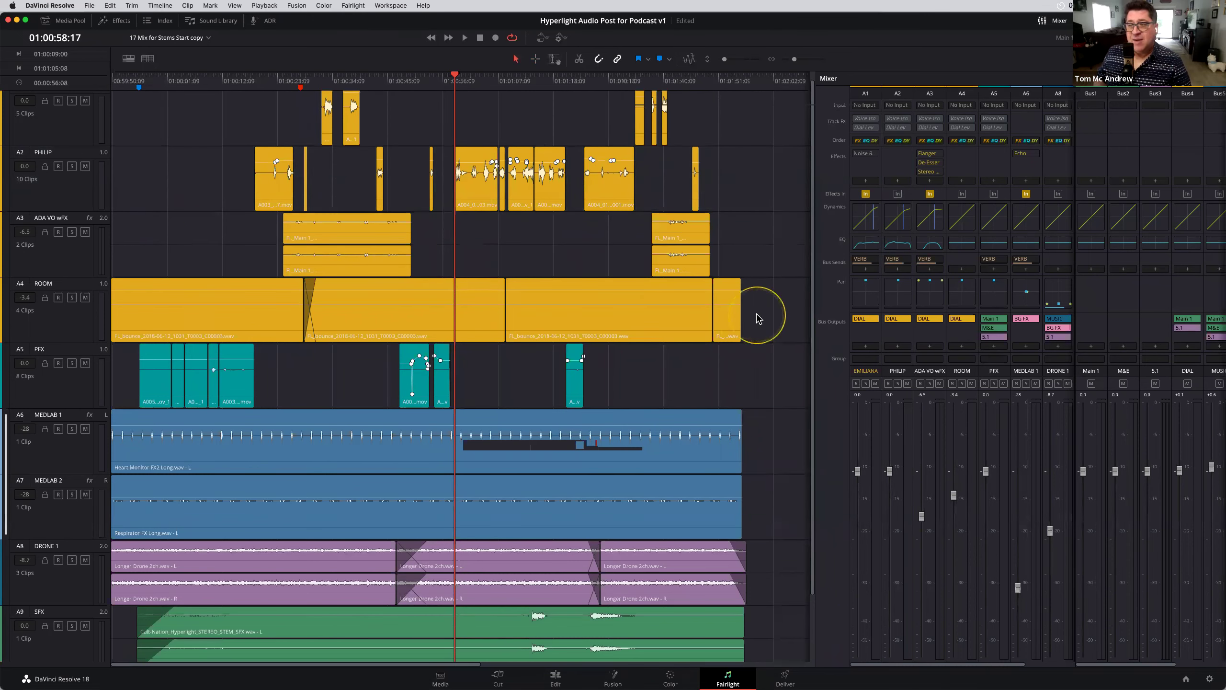
pyautogui.scroll(-3, 759, 317)
pyautogui.scroll(3, 757, 319)
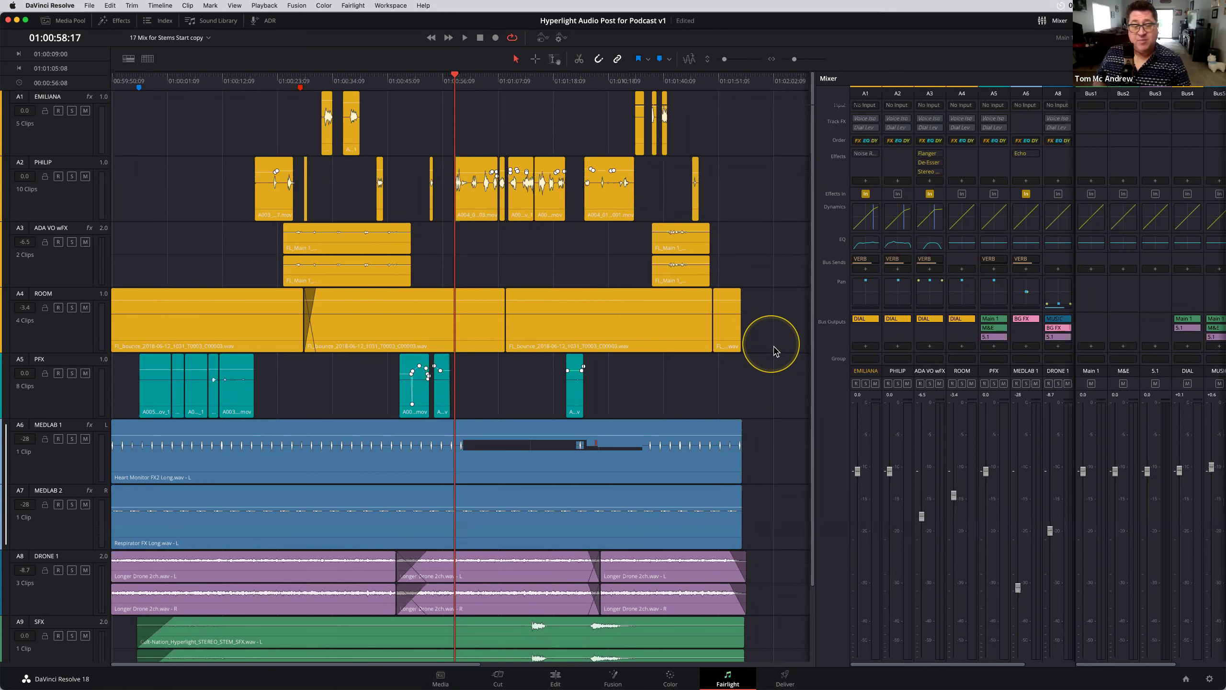
# Widen the Mixer and enlarge its bus section so tracks A1 to A9 and all buses through VERB fit.
pyautogui.moveTo(813, 365); pyautogui.dragTo(779, 377)
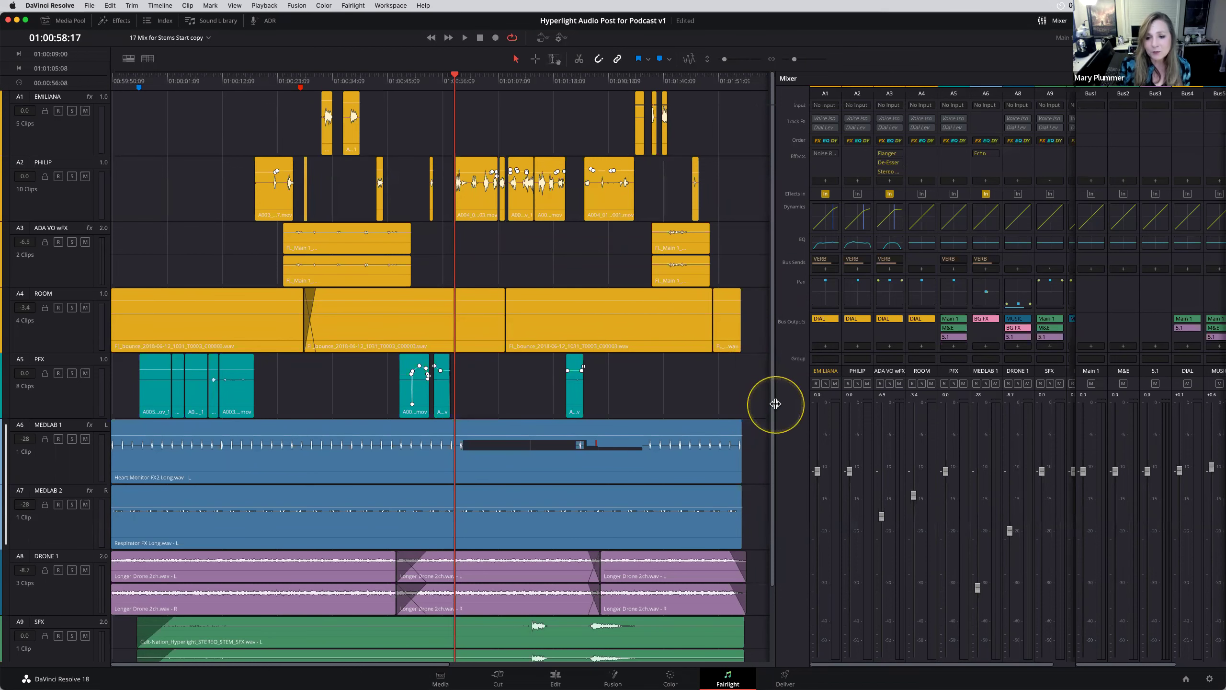
pyautogui.moveTo(887, 400); pyautogui.dragTo(778, 413)
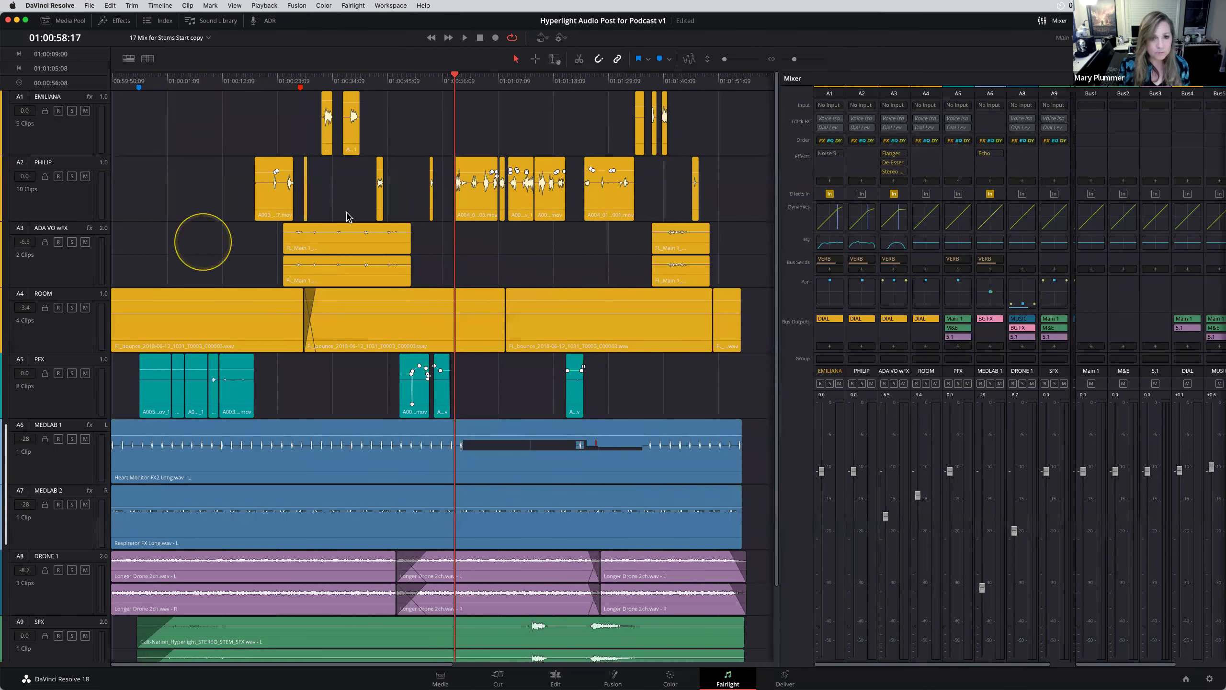
pyautogui.scroll(-1, 431, 477)
pyautogui.scroll(-2, 431, 477)
pyautogui.scroll(3, 432, 476)
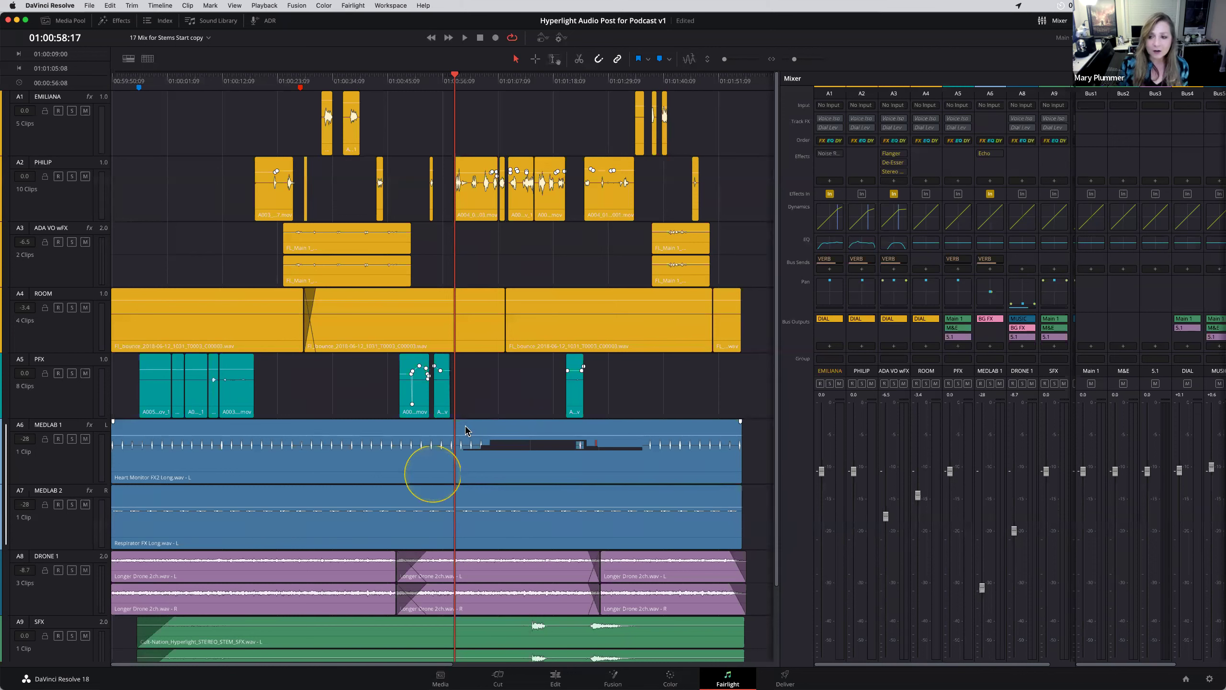
pyautogui.moveTo(1082, 549); pyautogui.dragTo(1003, 553)
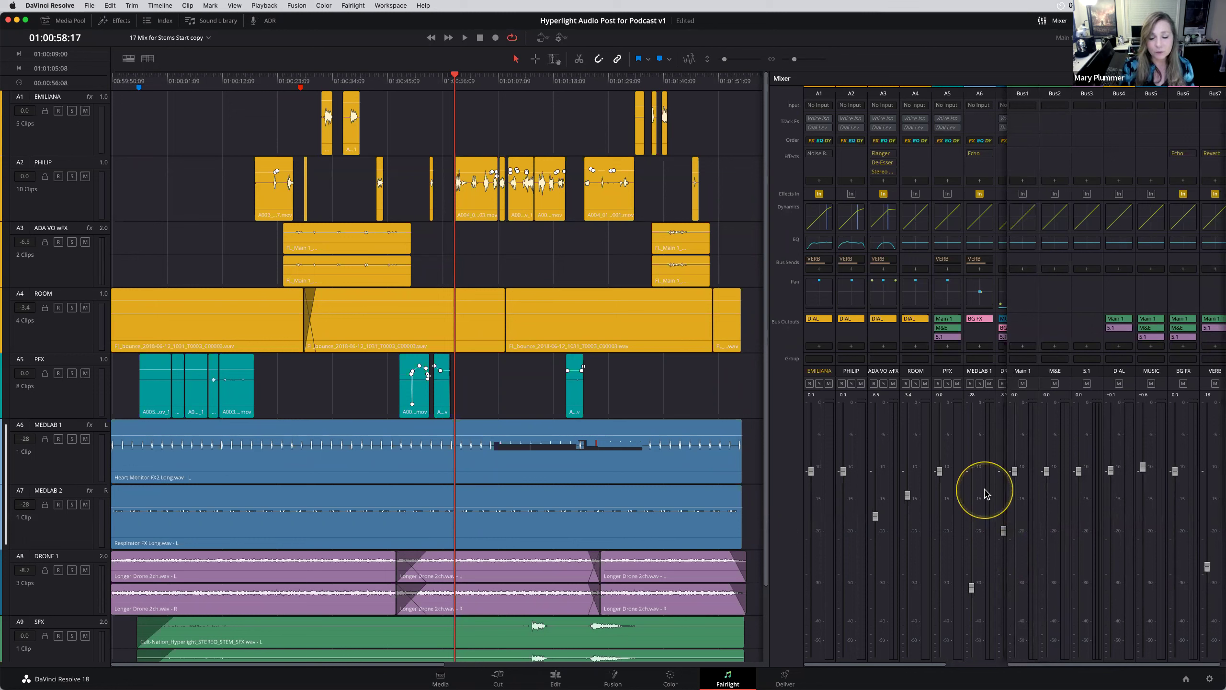
pyautogui.moveTo(1006, 451)
pyautogui.mouseDown()
pyautogui.moveTo(1082, 445)
pyautogui.moveTo(994, 443)
pyautogui.mouseUp()
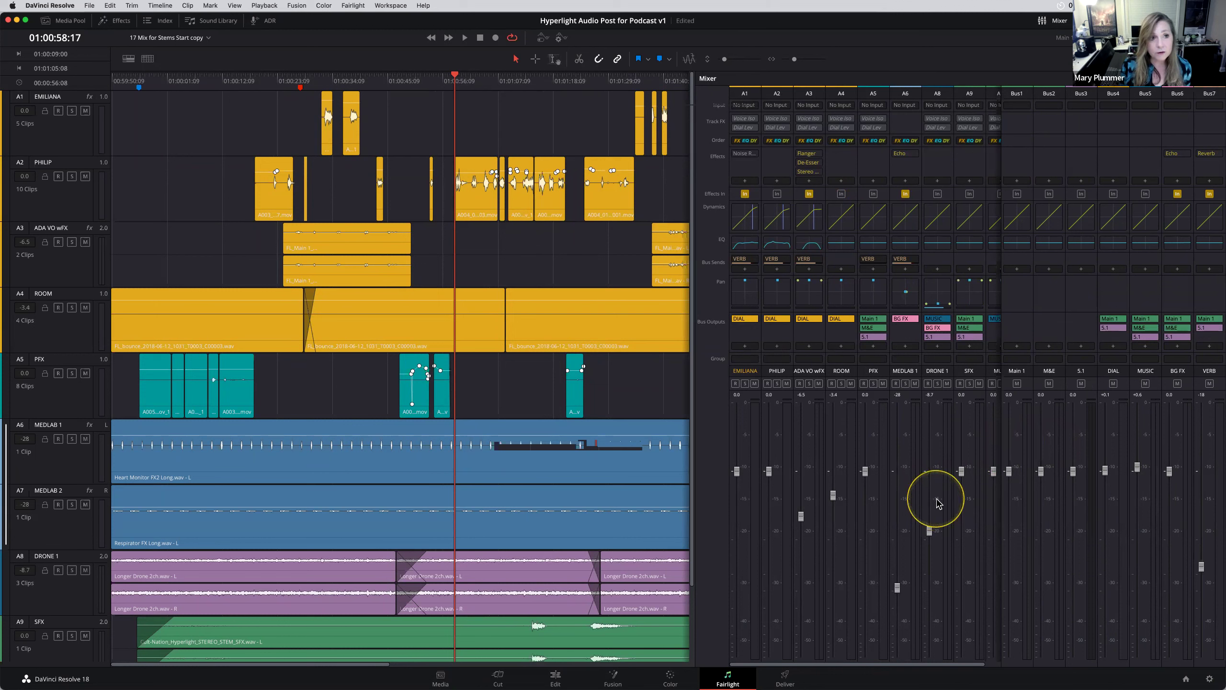
# Open the Bus Format settings and add two buses, Bus 8 and Bus 9.
pyautogui.click(353, 5)
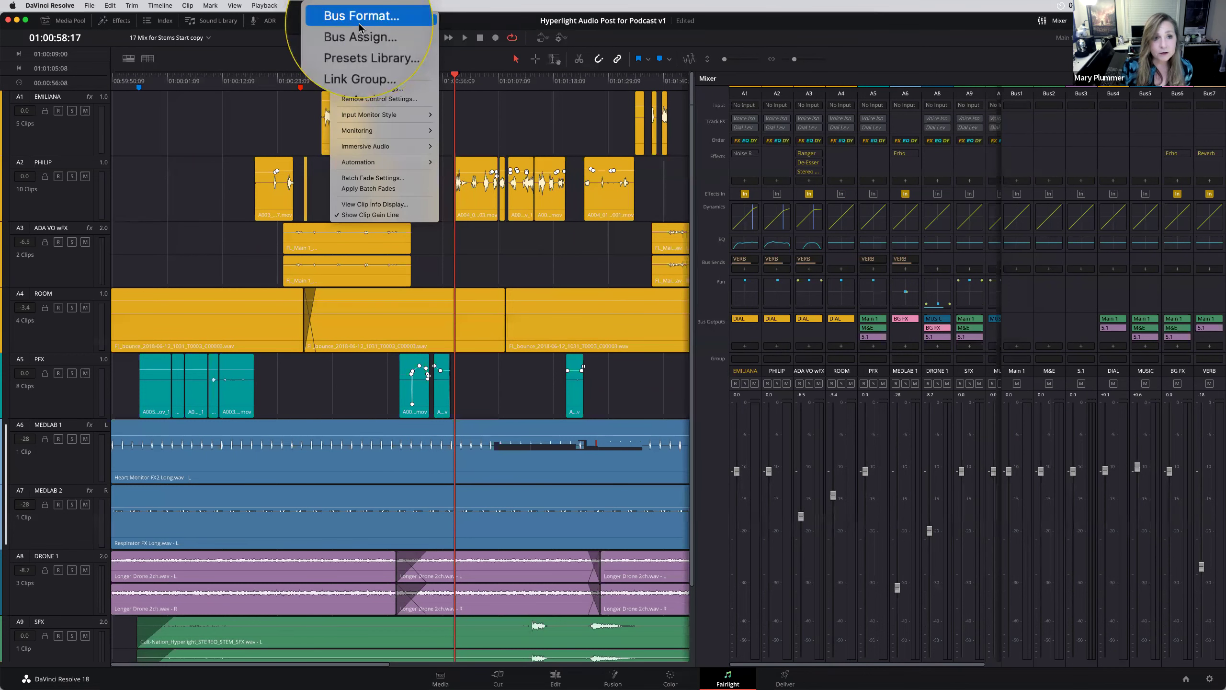
pyautogui.click(360, 20)
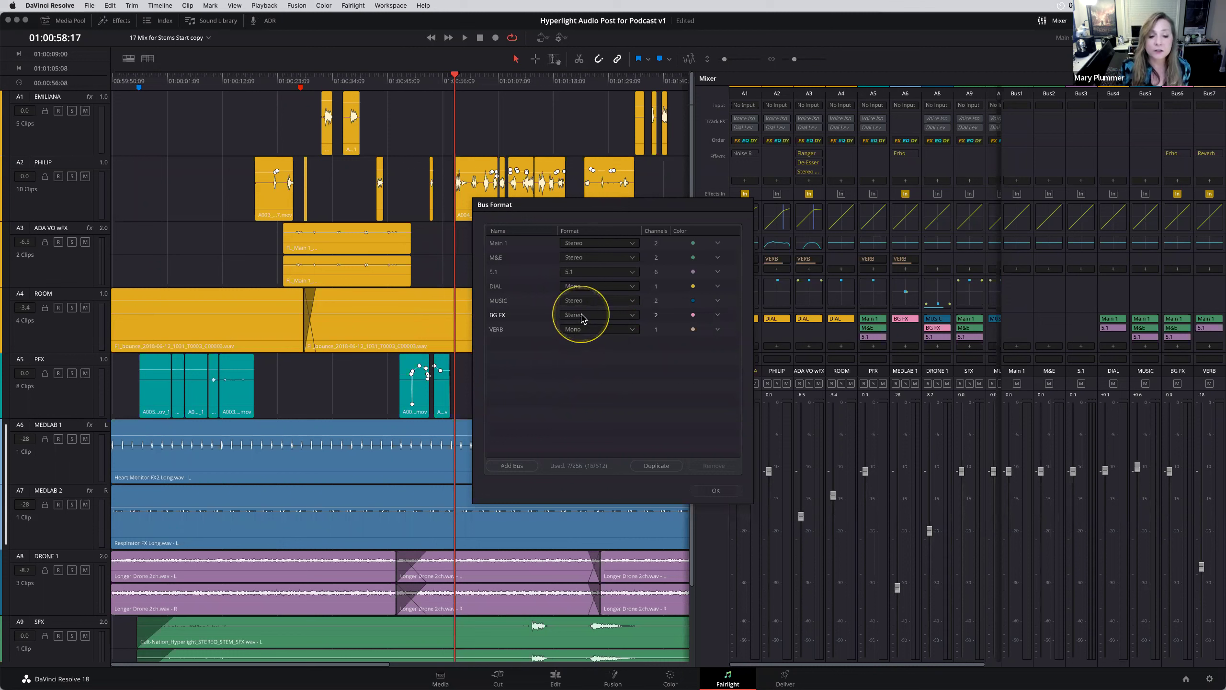
pyautogui.click(512, 467)
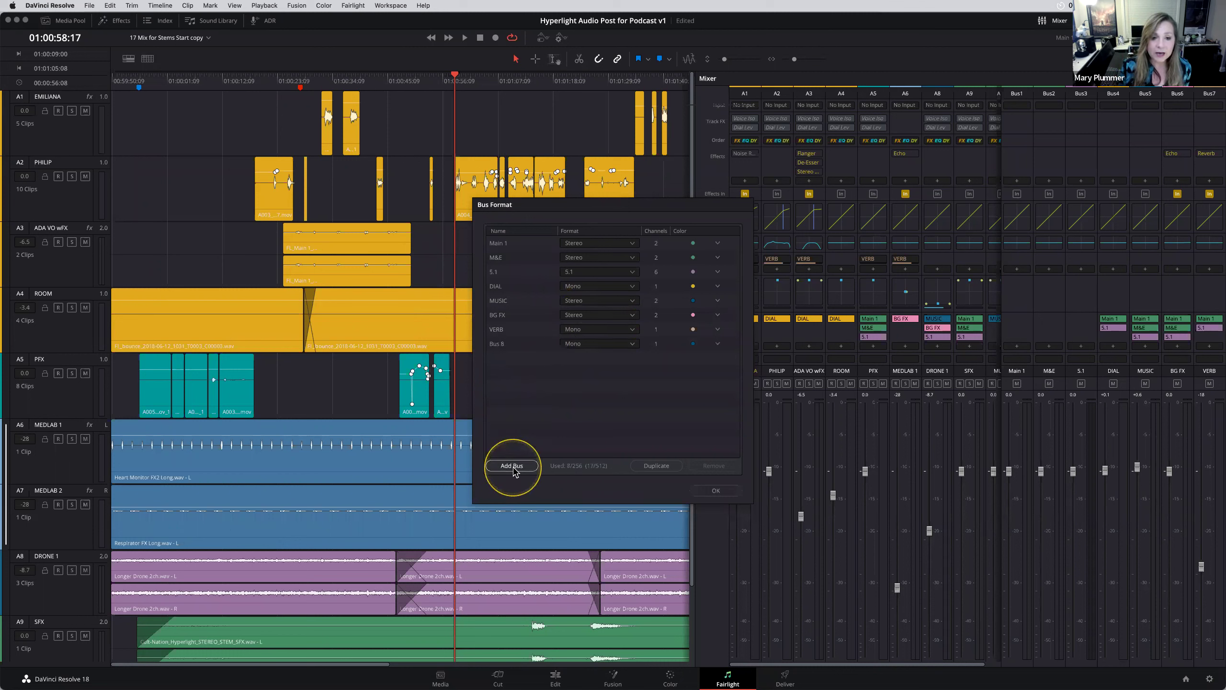
pyautogui.click(512, 467)
# Set Bus 8 to the Dolby Atmos Master format and Bus 9 to Dolby Atmos 7.1.2, and accept the bus formats.
pyautogui.click(600, 348)
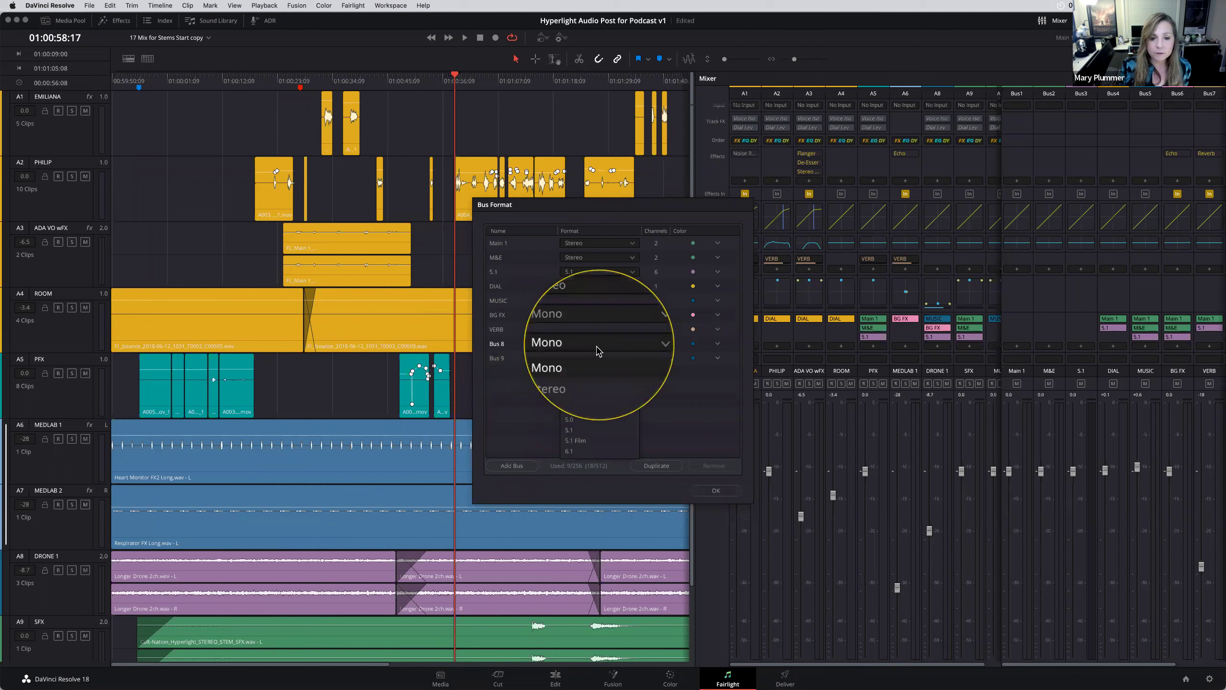
pyautogui.scroll(-3, 581, 425)
pyautogui.click(583, 387)
pyautogui.click(580, 359)
pyautogui.scroll(-5, 589, 435)
pyautogui.click(590, 444)
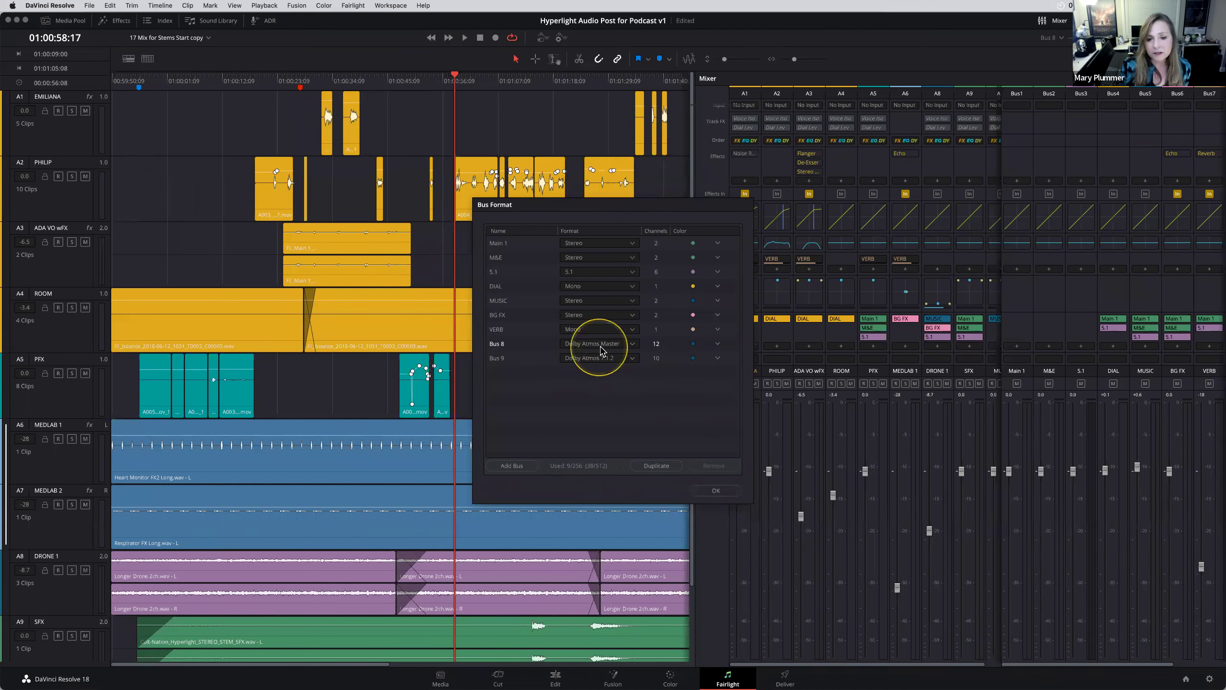
pyautogui.click(716, 491)
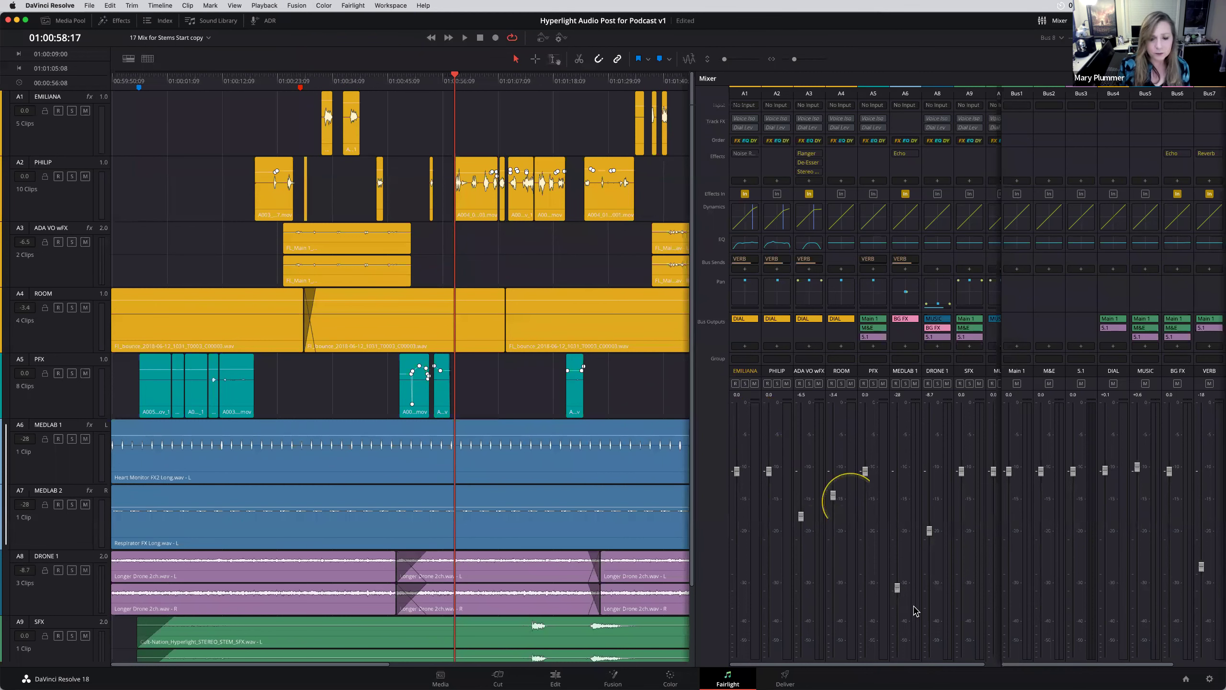
# Switch to the Nature's Fury Dolby Atmos project and place the playhead at 01:00:27:16 on Timeline 2.
pyautogui.click(1186, 678)
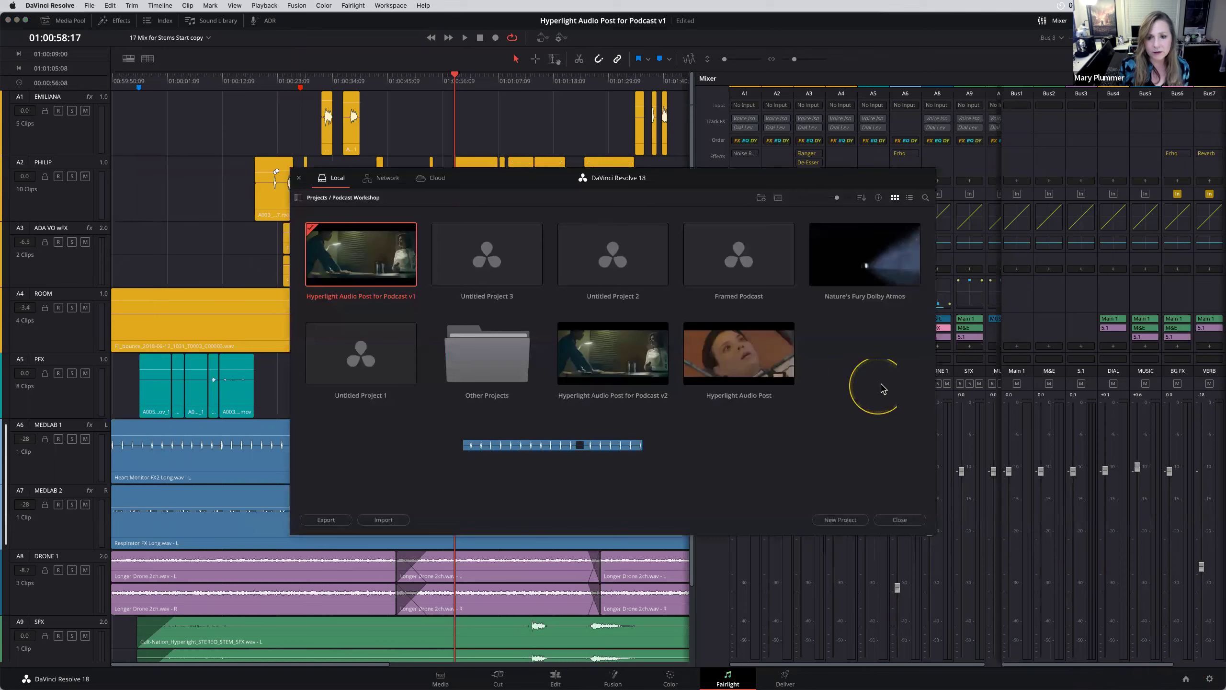
pyautogui.doubleClick(851, 269)
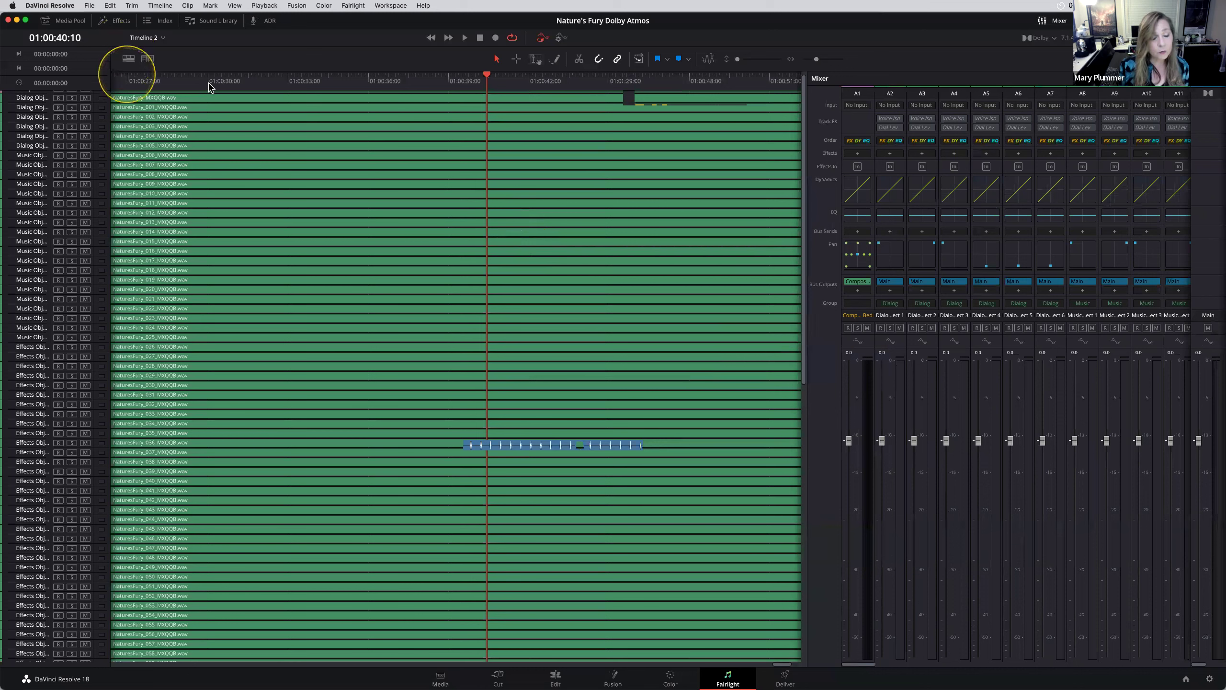
pyautogui.click(181, 77)
pyautogui.click(147, 76)
# Examine Fairlight's Immersive Audio commands for importing and exporting master files, and look over the timeline's uppermost tracks.
pyautogui.click(360, 5)
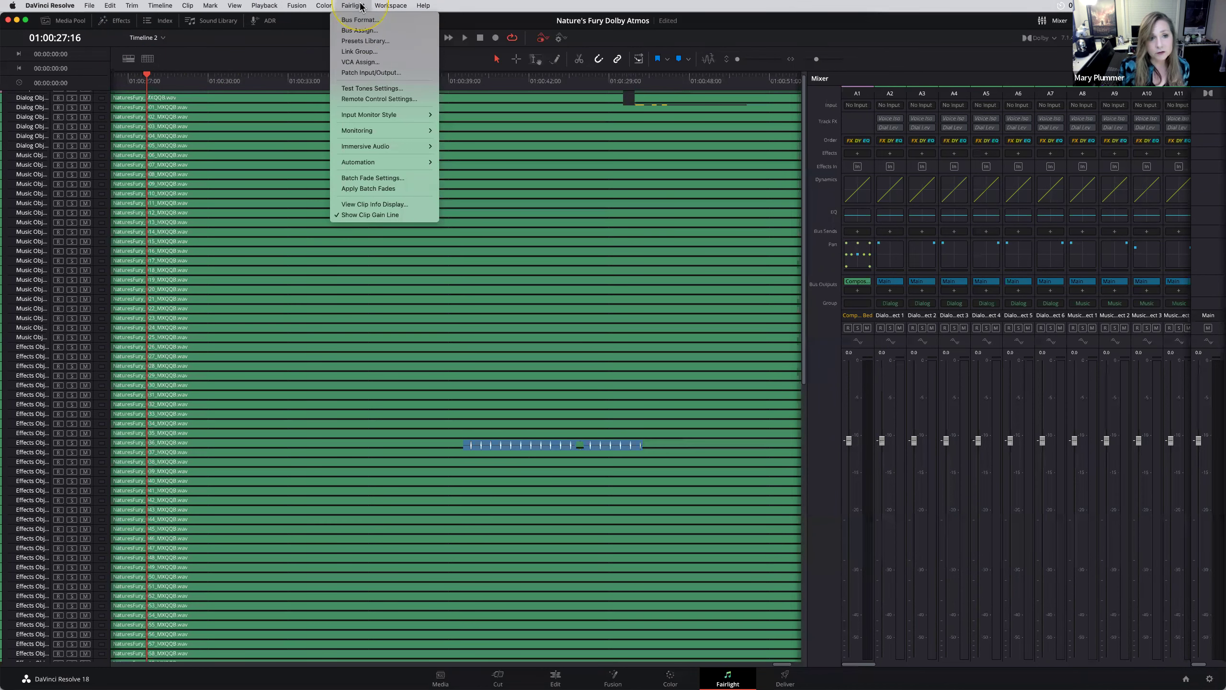
pyautogui.moveTo(352, 151)
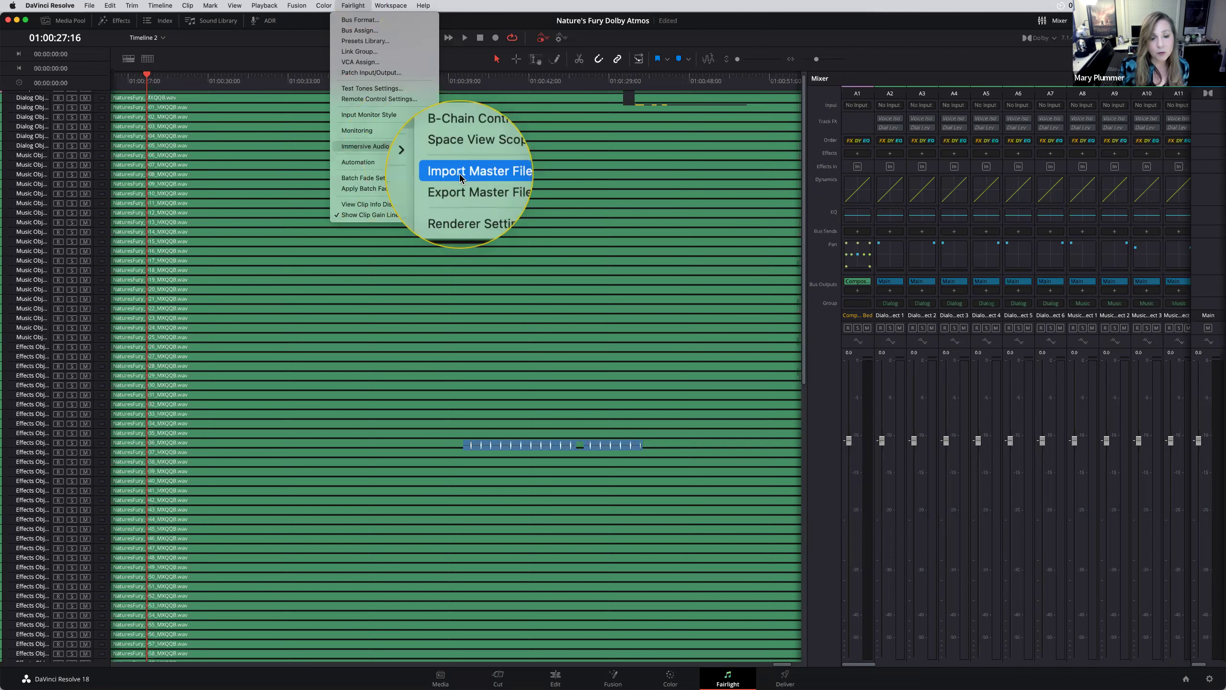
pyautogui.click(306, 81)
pyautogui.scroll(1, 298, 133)
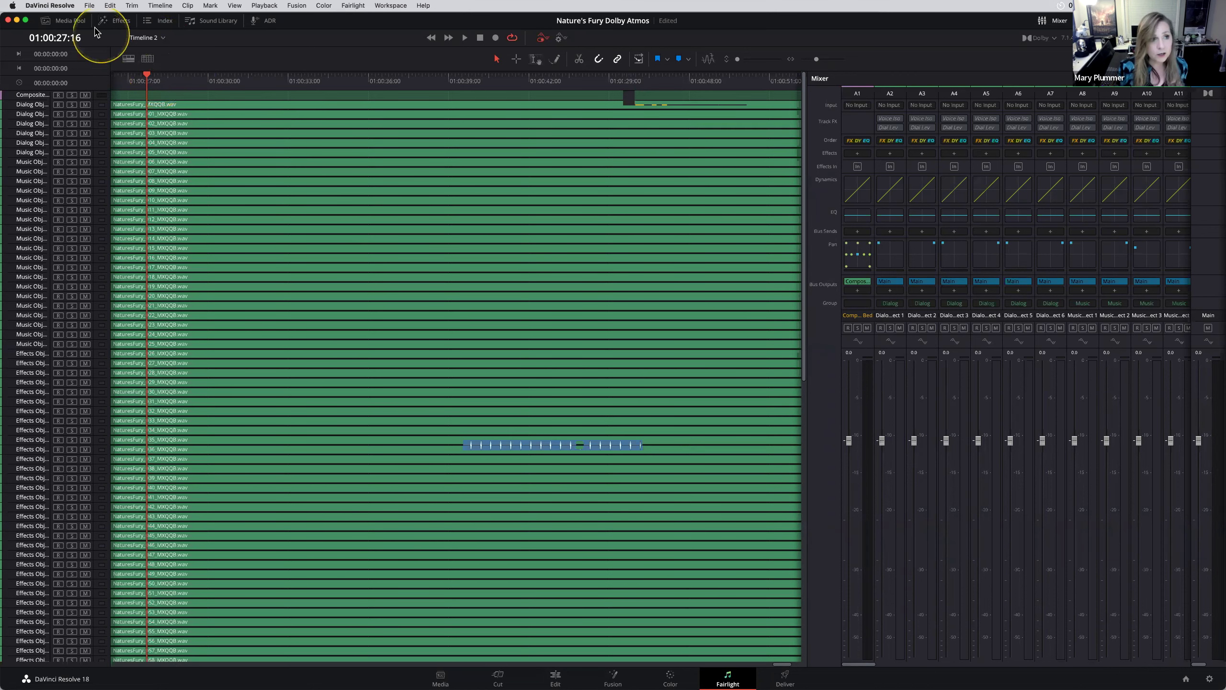
# Show the Media Pool and create a new timeline from NaturesFury.wav with the default timeline settings.
pyautogui.click(68, 20)
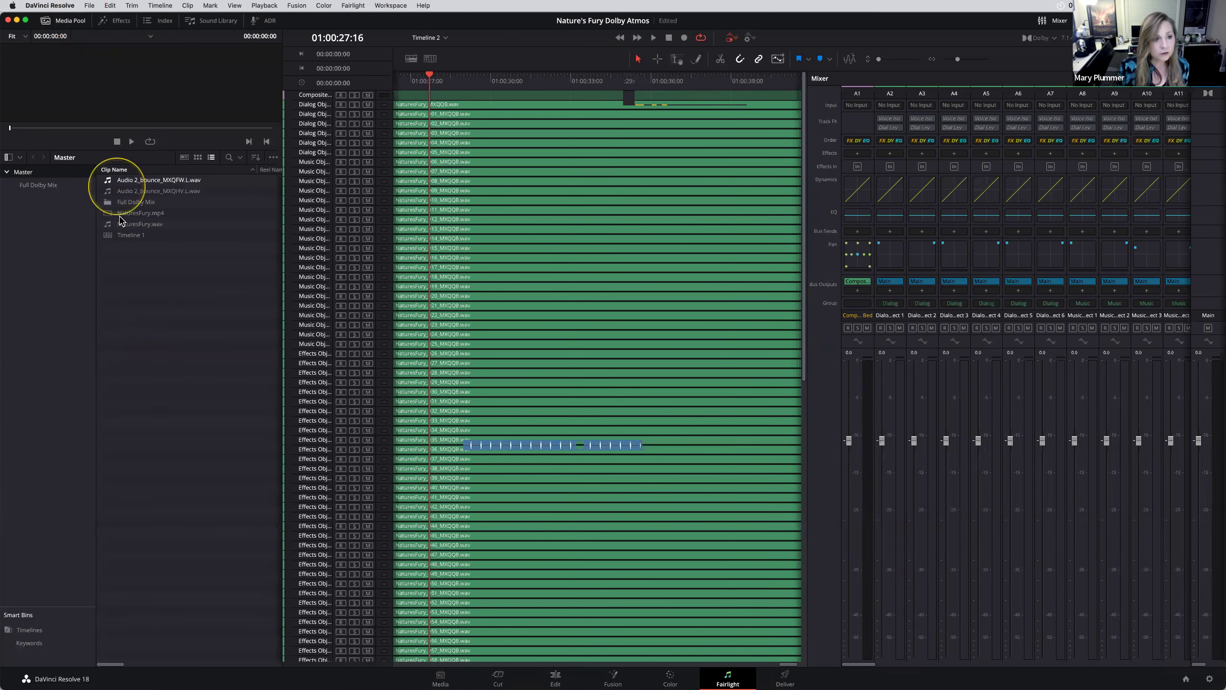
pyautogui.click(113, 216)
pyautogui.click(114, 224)
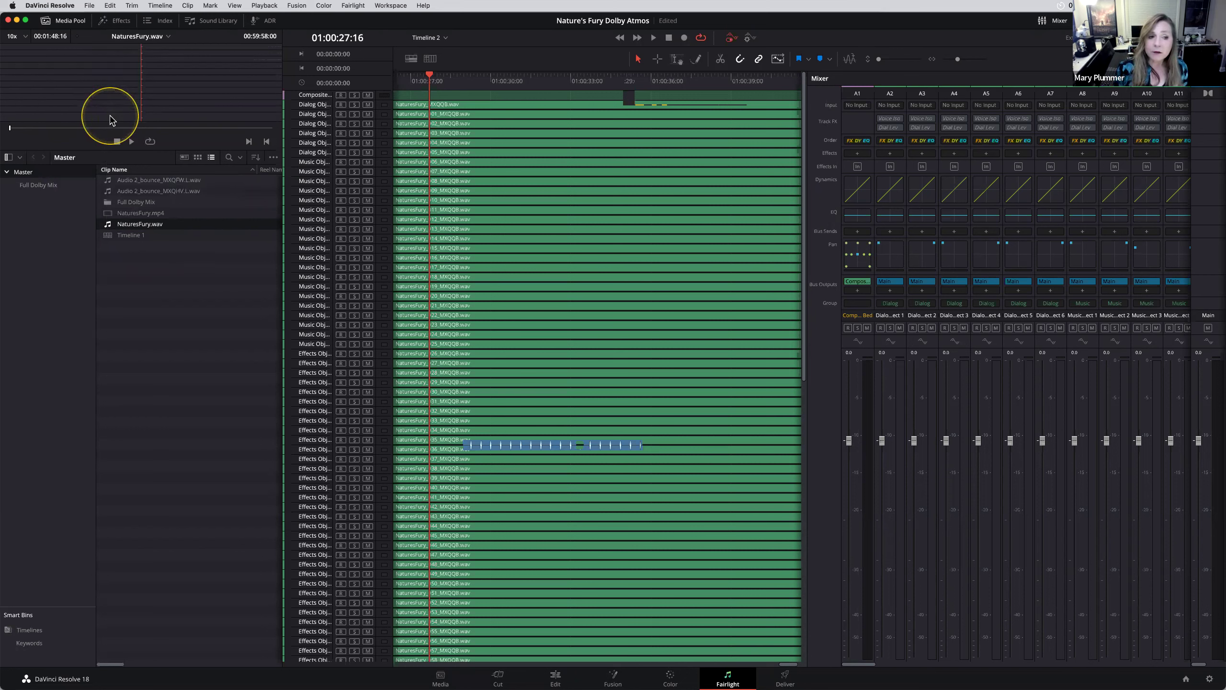
pyautogui.click(109, 225)
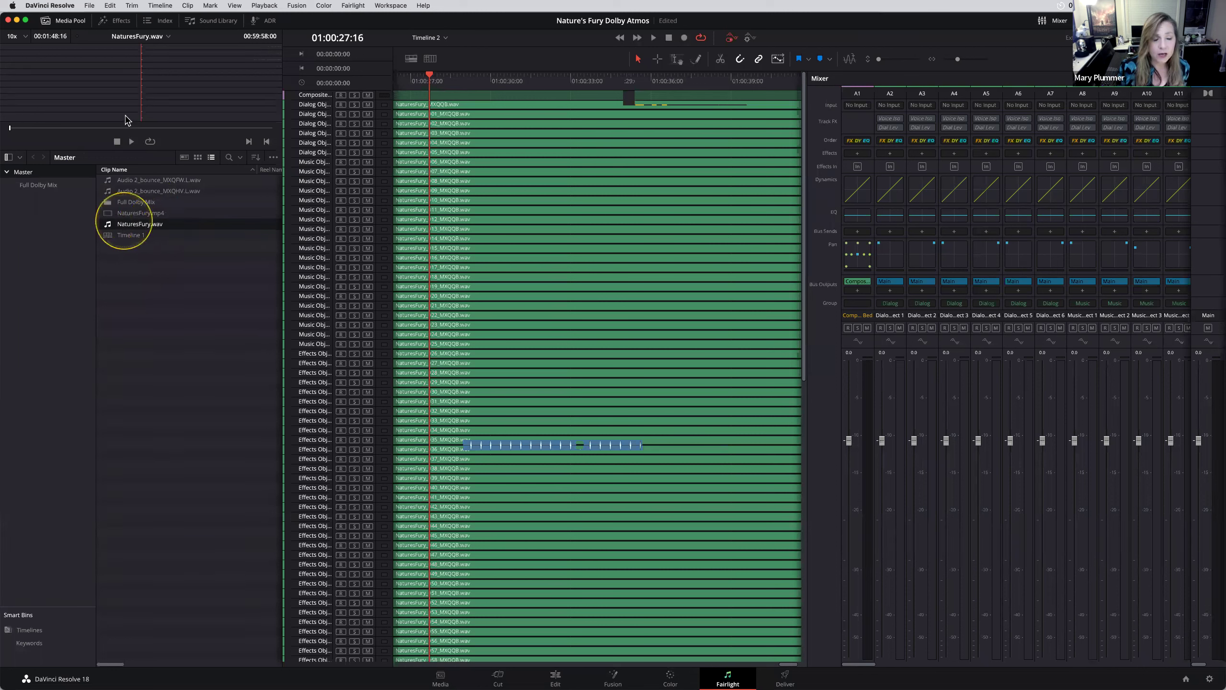
pyautogui.rightClick(111, 224)
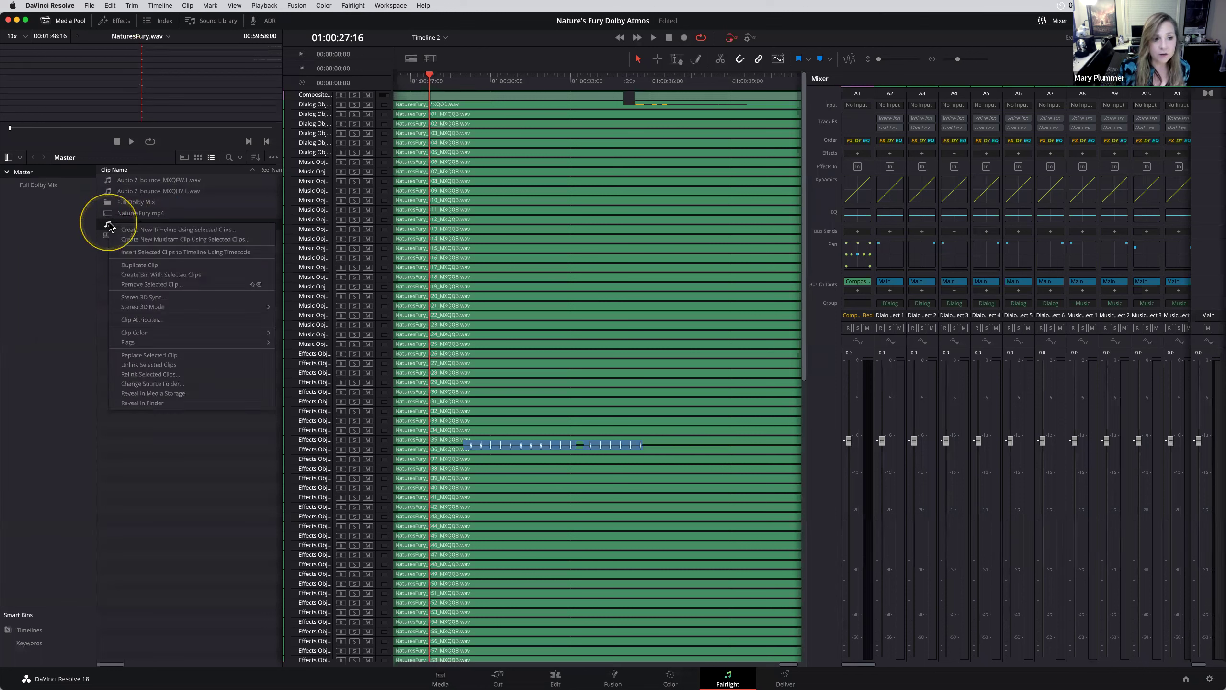
pyautogui.click(141, 229)
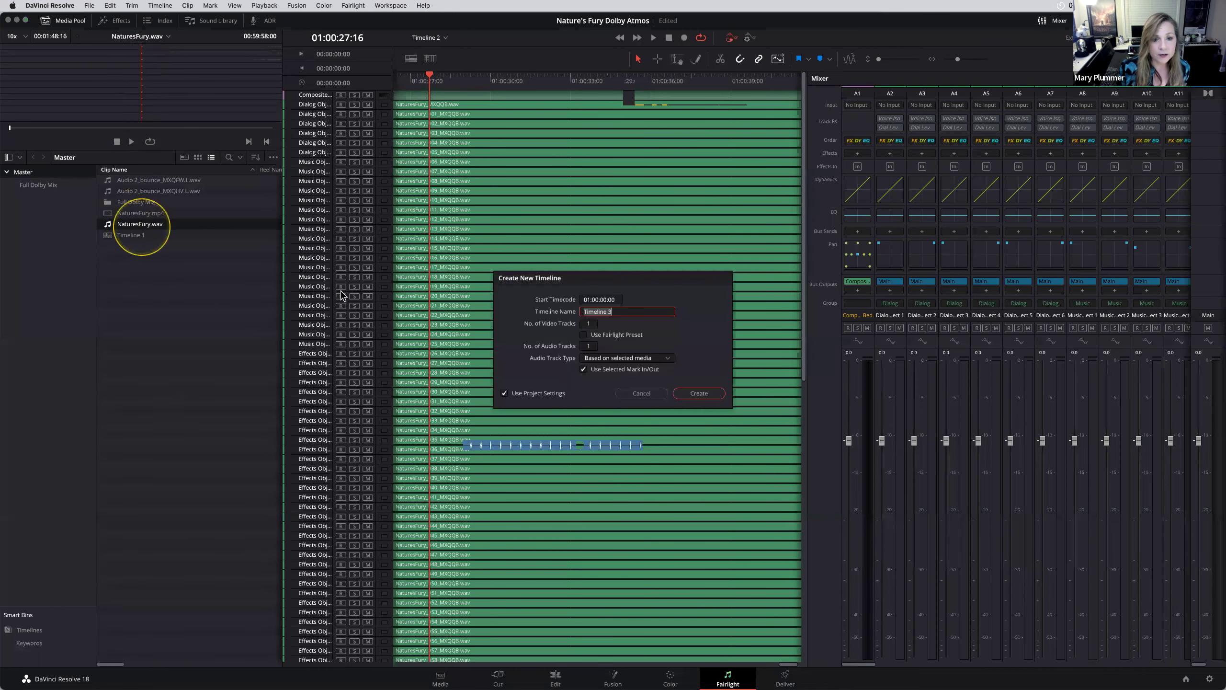
pyautogui.click(721, 395)
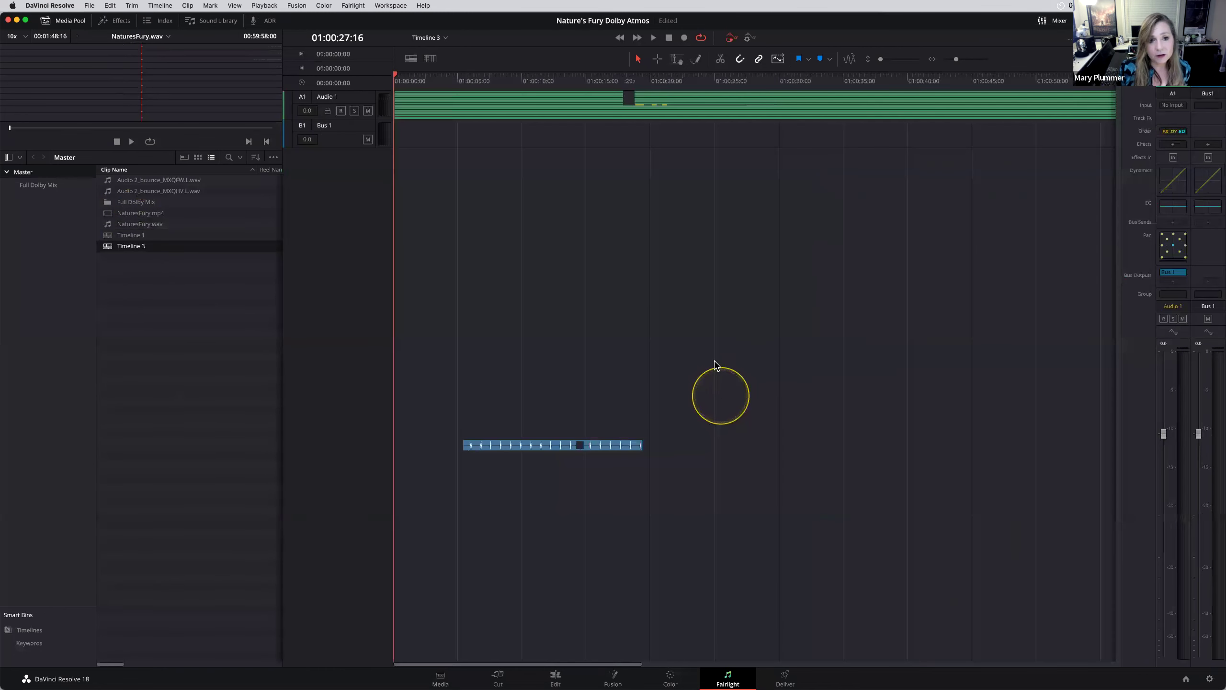
# Increase the Audio 1 track height to reveal every channel, and play a short stretch from about 01:00:22.
pyautogui.moveTo(371, 183); pyautogui.dragTo(351, 384)
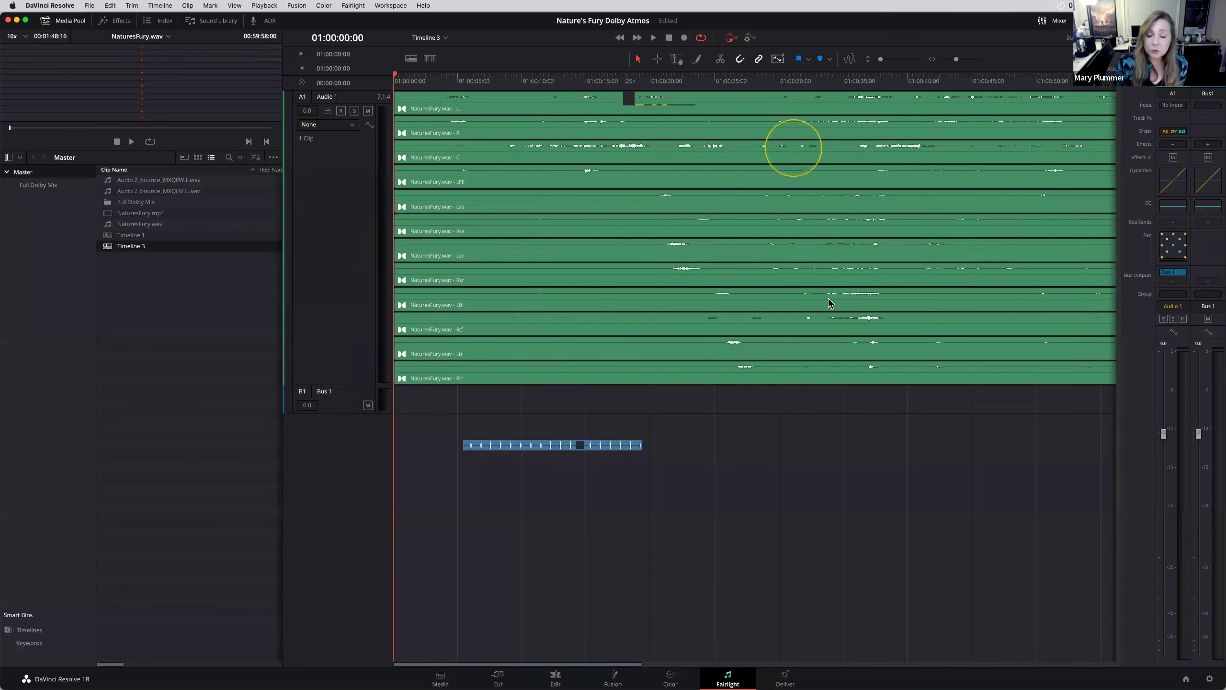
pyautogui.press('super+minus')
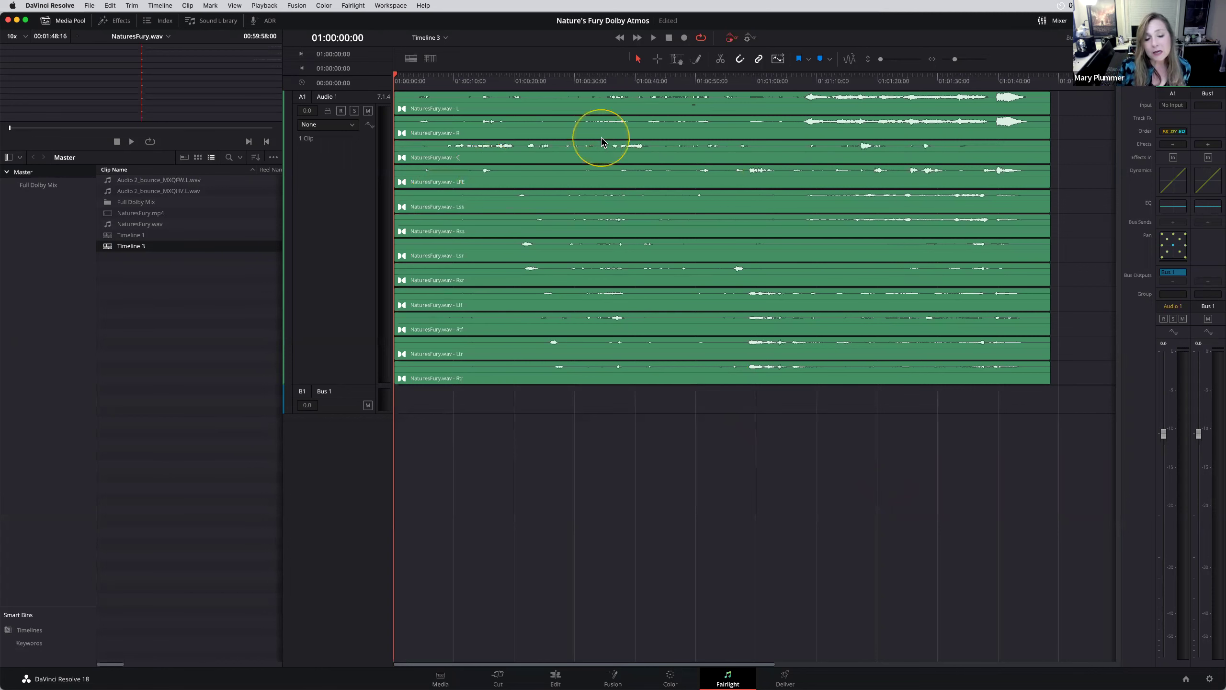
pyautogui.click(529, 77)
pyautogui.press('space')
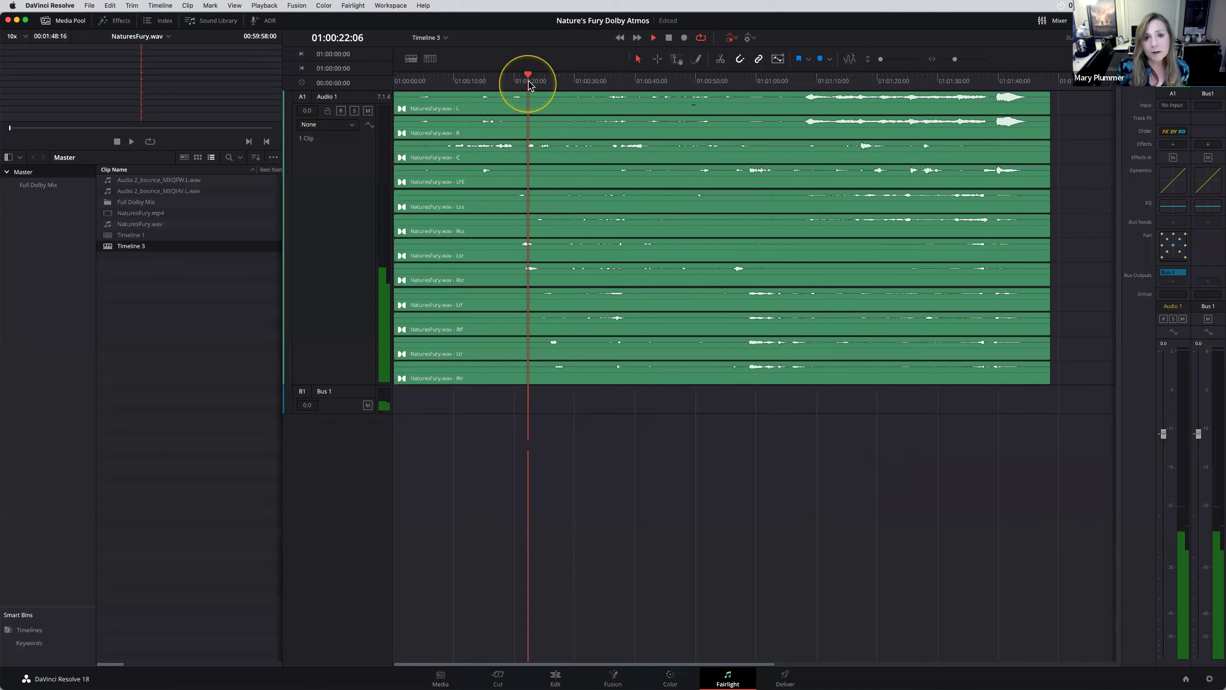
pyautogui.press('space')
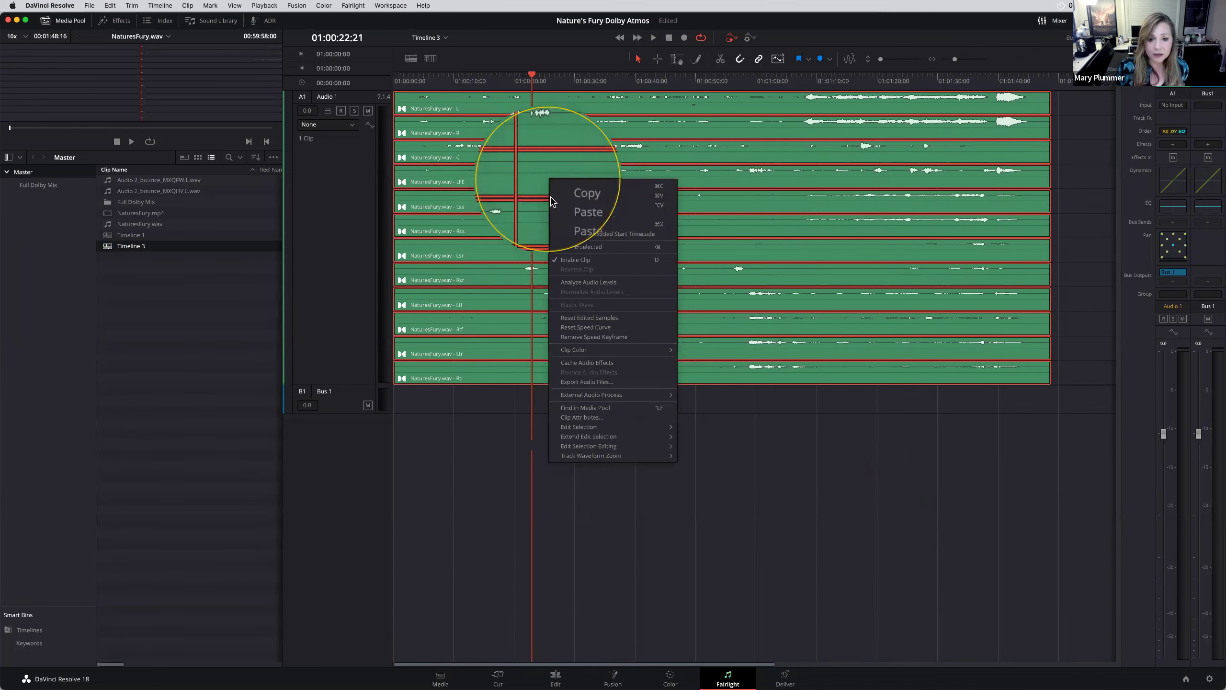
# Set the audio format of the NaturesFury.wav timeline clip to Binaural in its Clip Attributes.
pyautogui.click(580, 418)
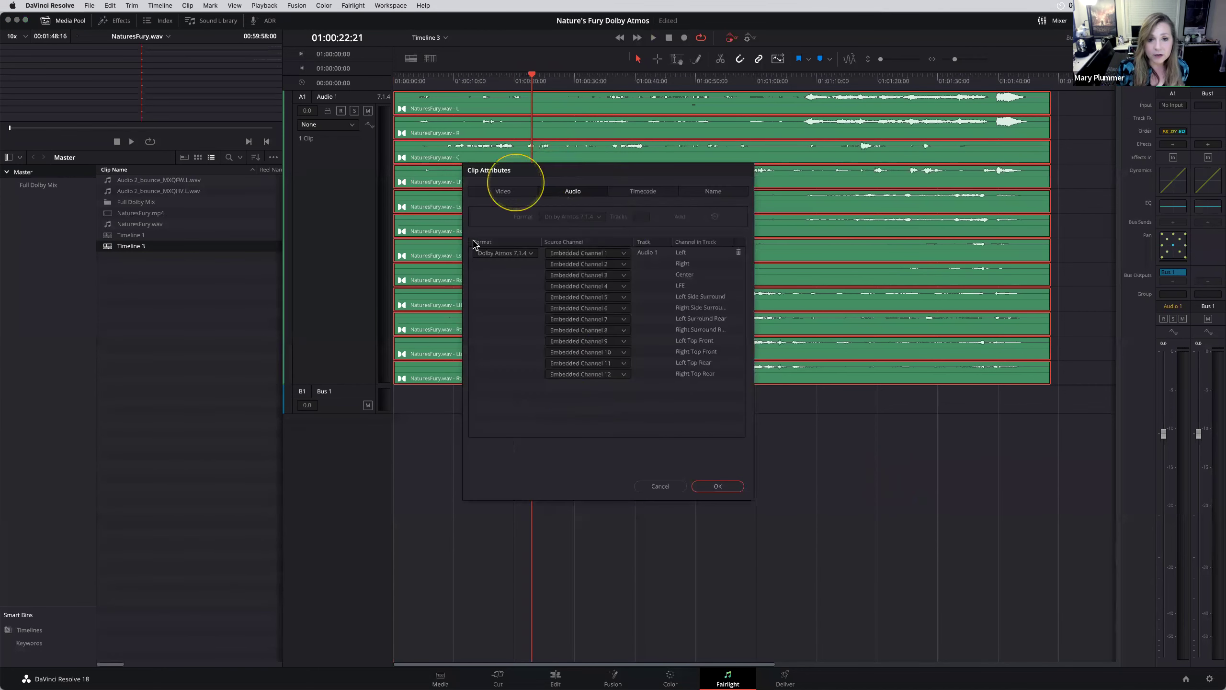
pyautogui.click(503, 253)
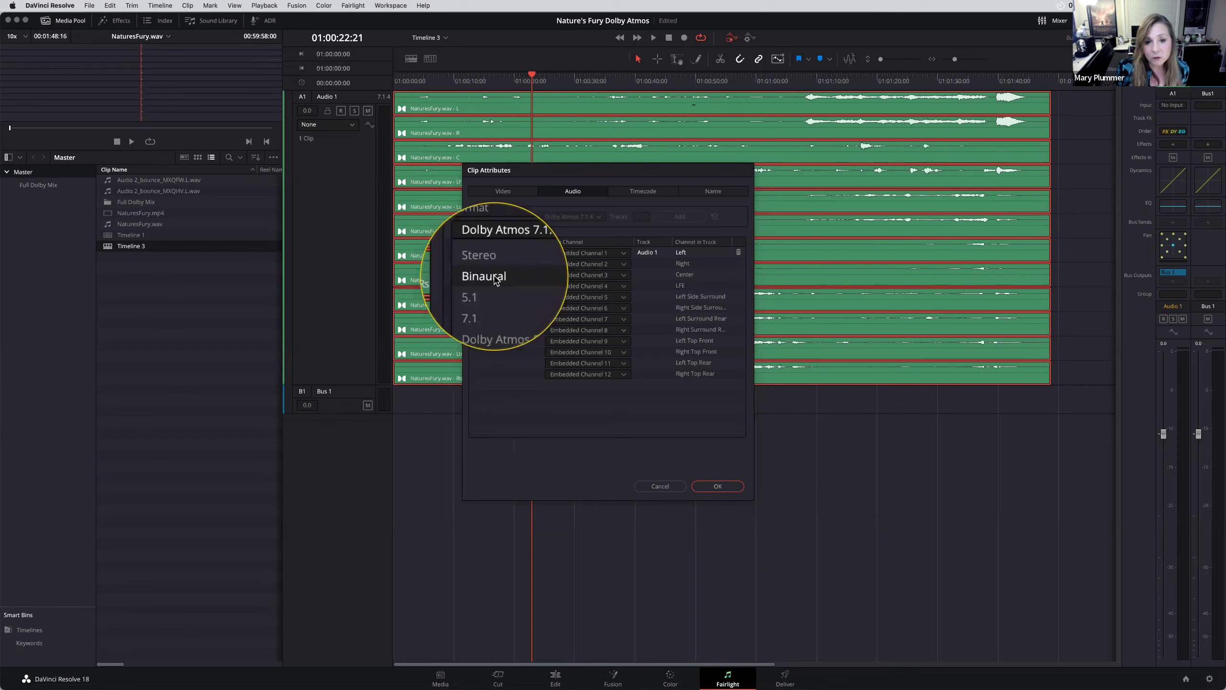
pyautogui.click(496, 280)
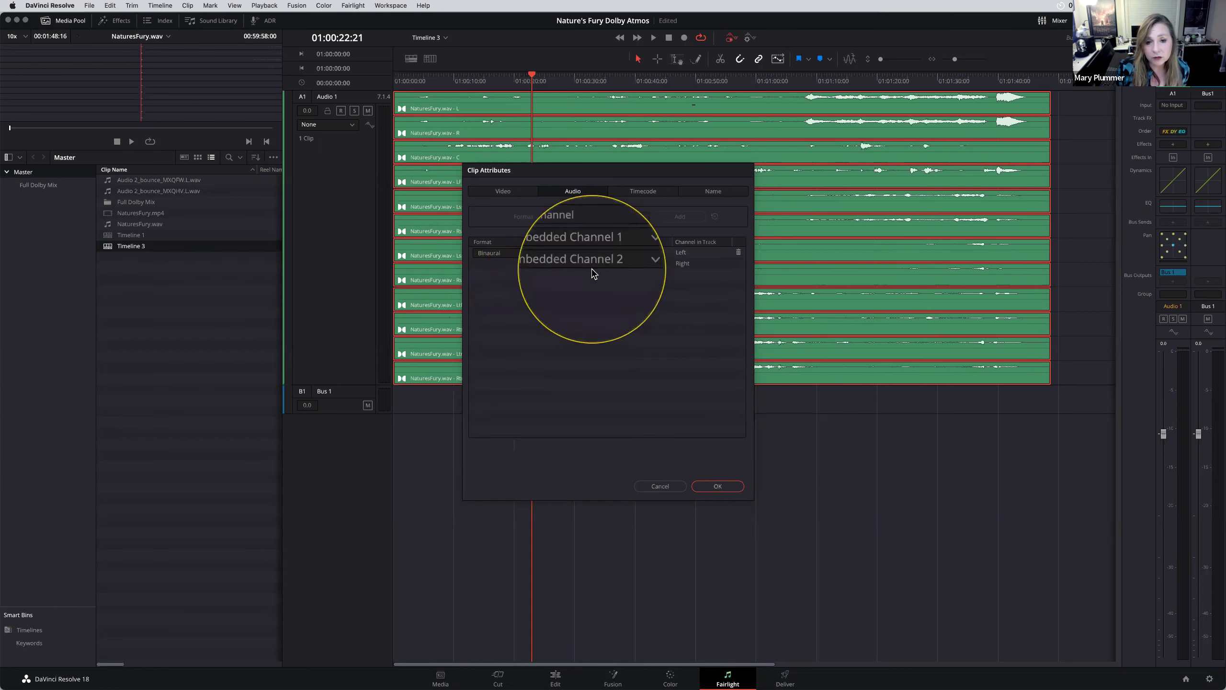
pyautogui.click(717, 486)
# Change the Audio 1 track type to Stereo.
pyautogui.rightClick(348, 174)
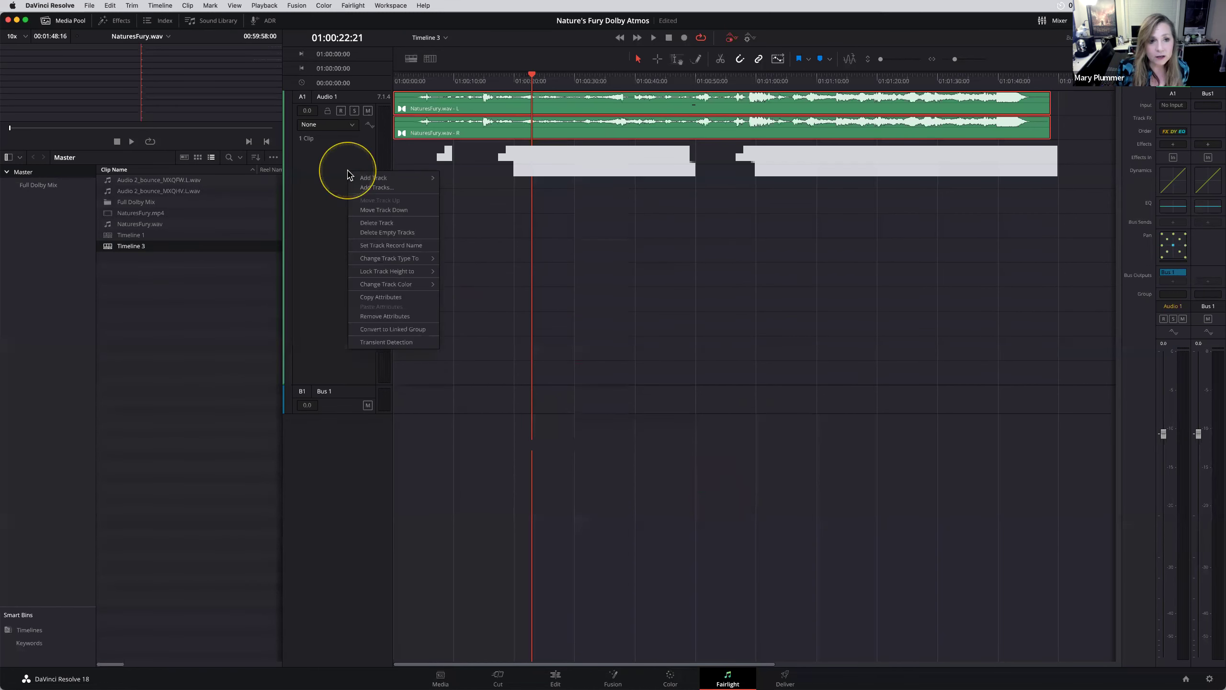
pyautogui.moveTo(404, 261)
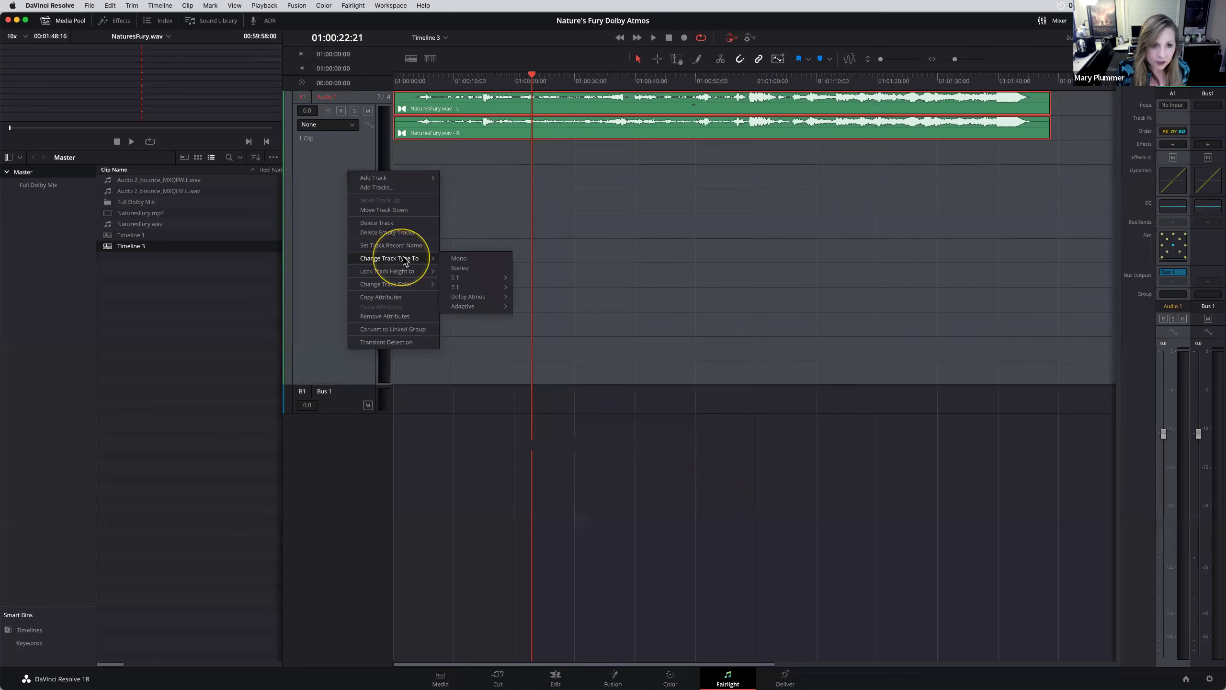
pyautogui.click(459, 268)
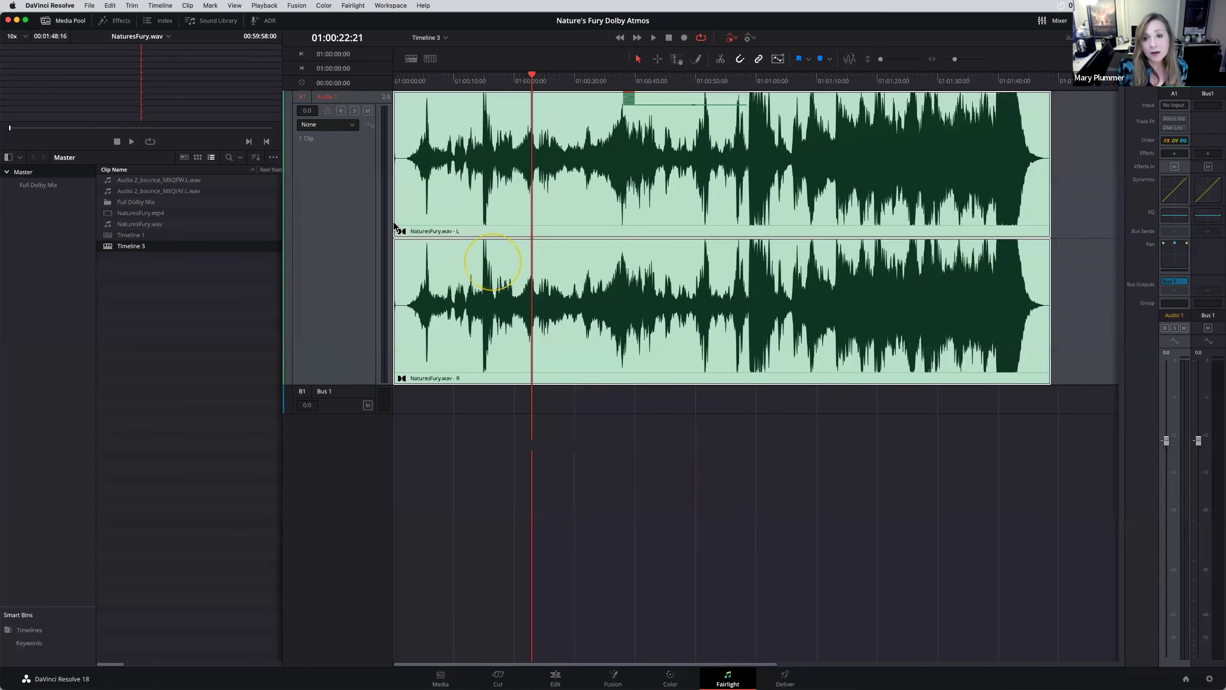
# Play the stereo version briefly from about 01:00:28 and save the project.
pyautogui.click(564, 77)
pyautogui.press('space')
pyautogui.press('space')
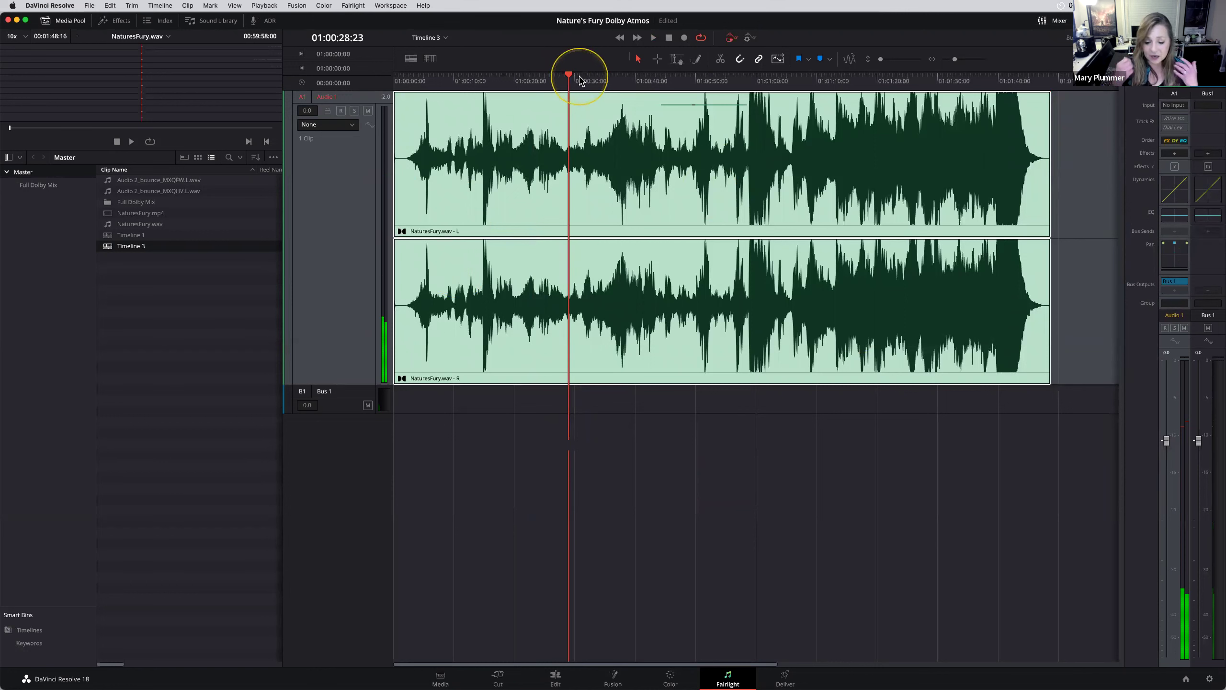
pyautogui.press('super+s')
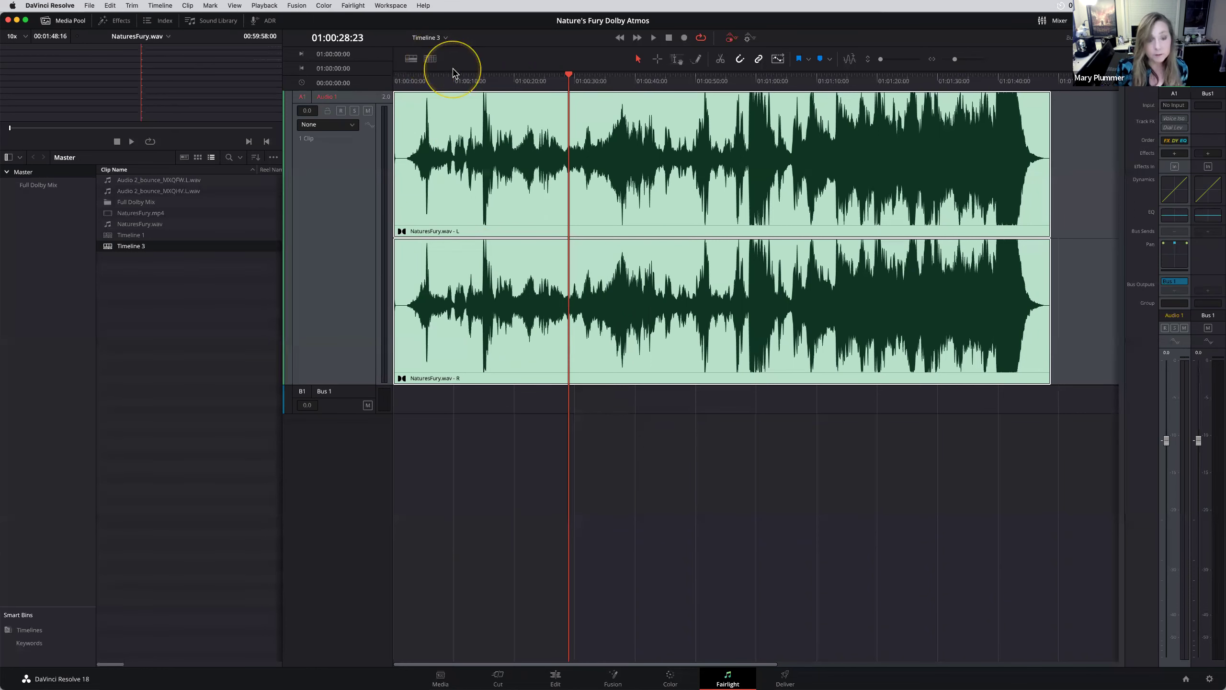
# Select the full range of the Audio 1 clip, bounce it to a new layer, and increase the height of the bounced Audio 2 track.
pyautogui.click(457, 117)
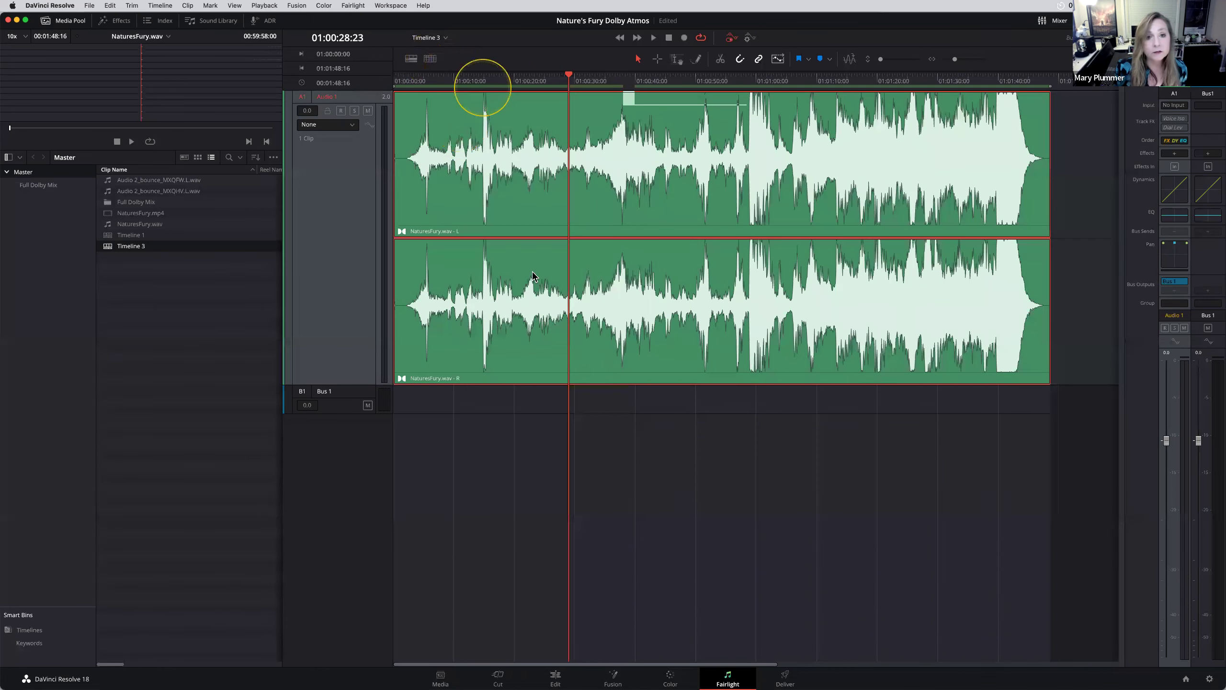
pyautogui.click(91, 5)
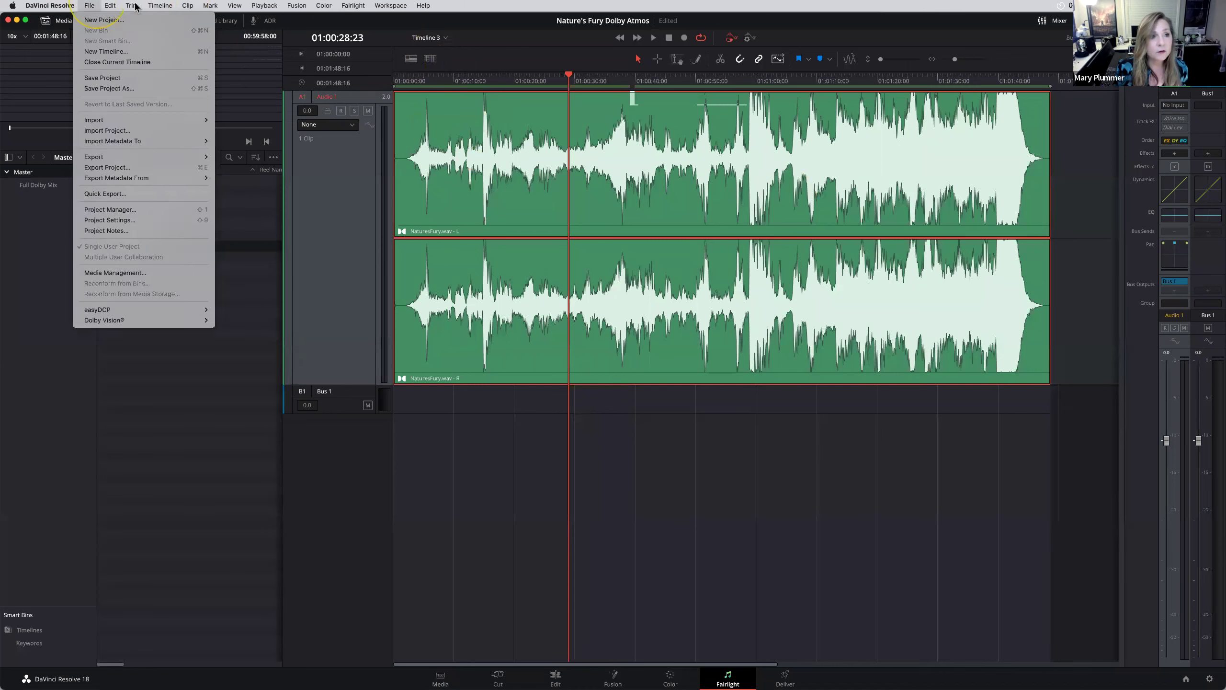
pyautogui.moveTo(160, 6)
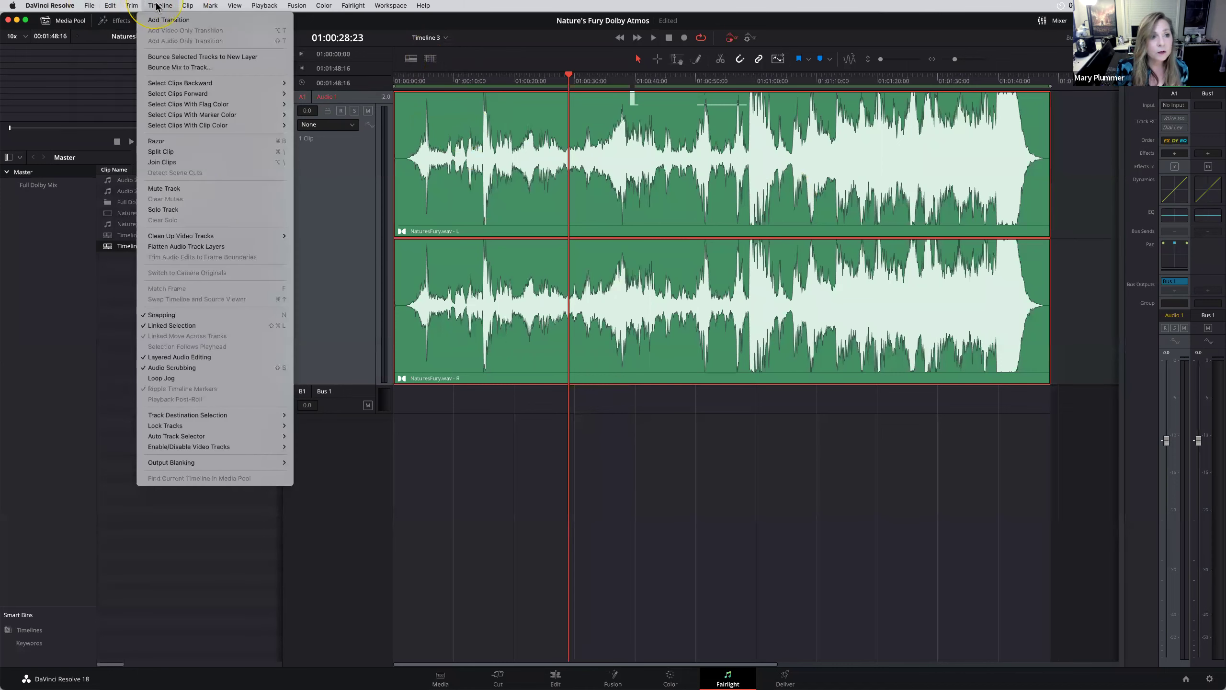
pyautogui.click(187, 58)
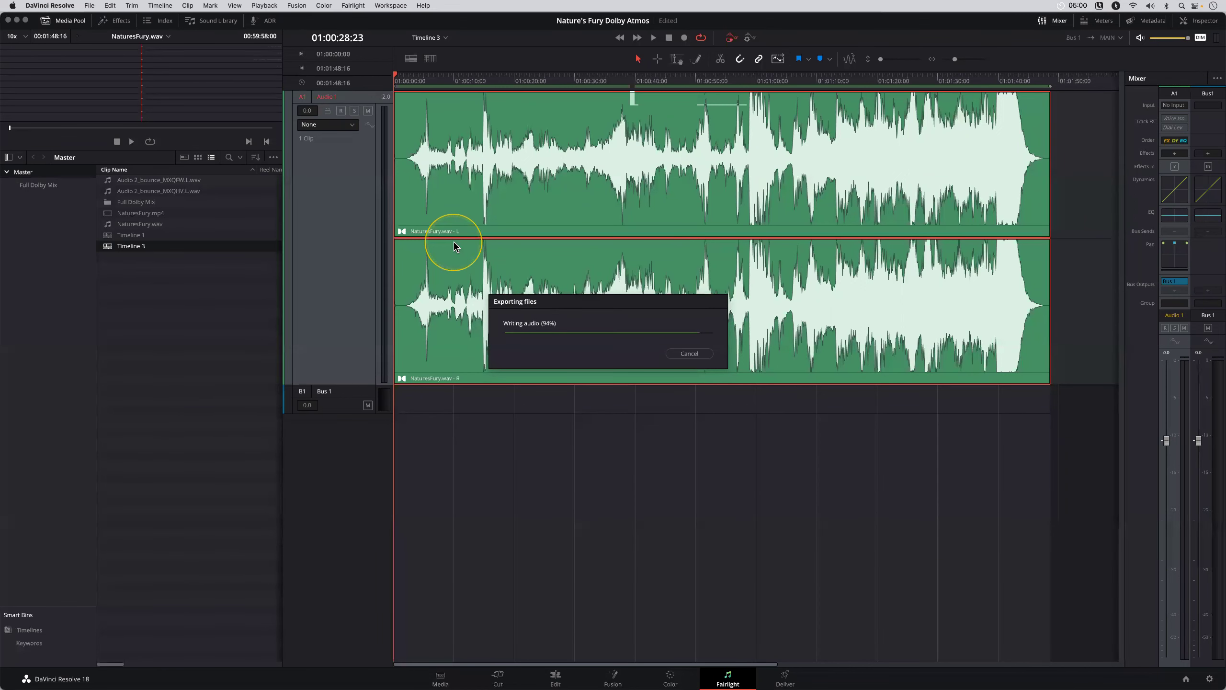
pyautogui.click(529, 351)
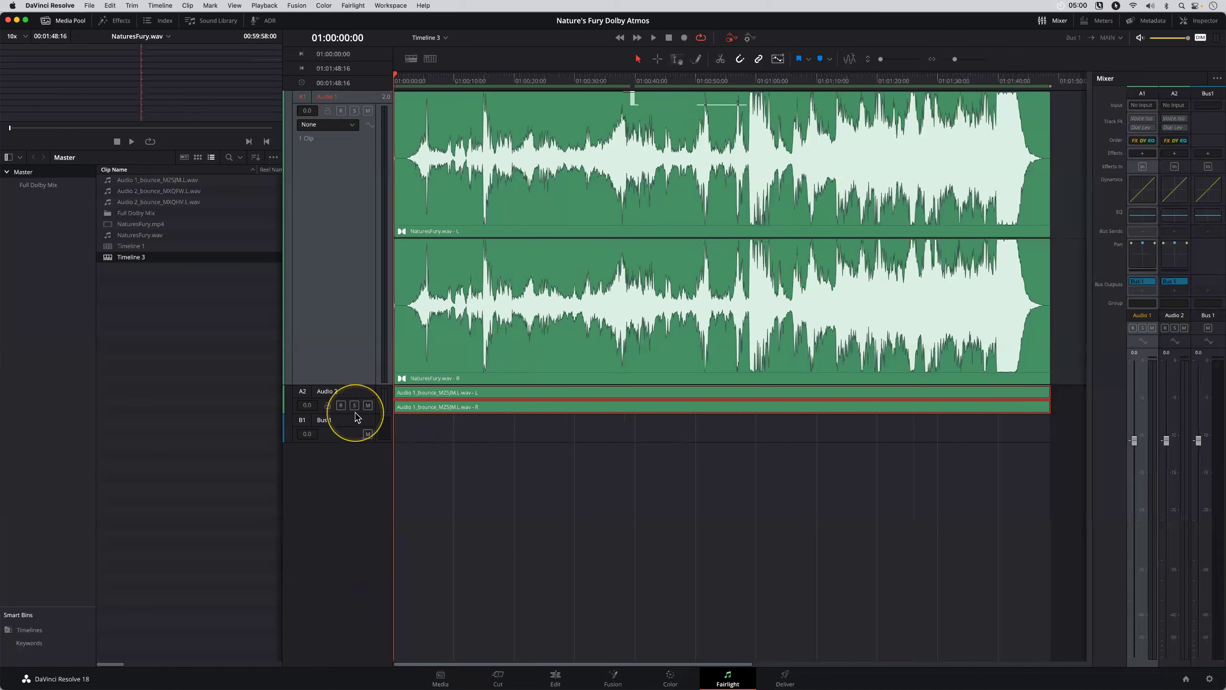
pyautogui.moveTo(352, 415); pyautogui.dragTo(345, 526)
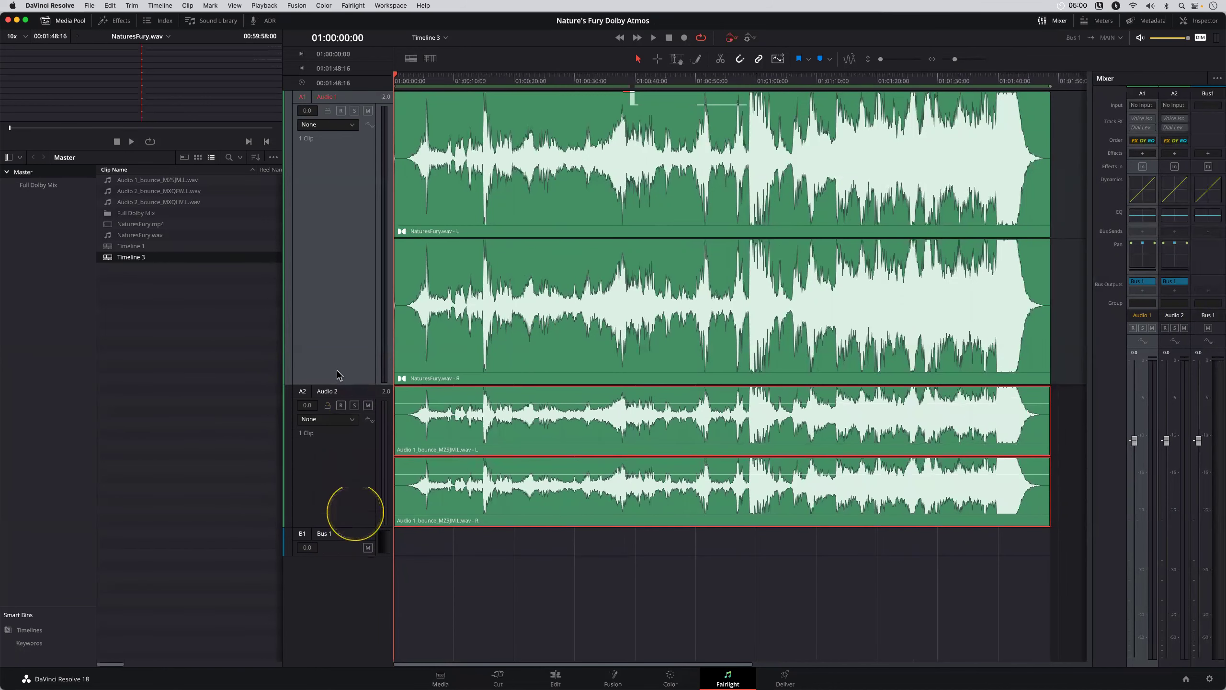
pyautogui.rightClick(496, 185)
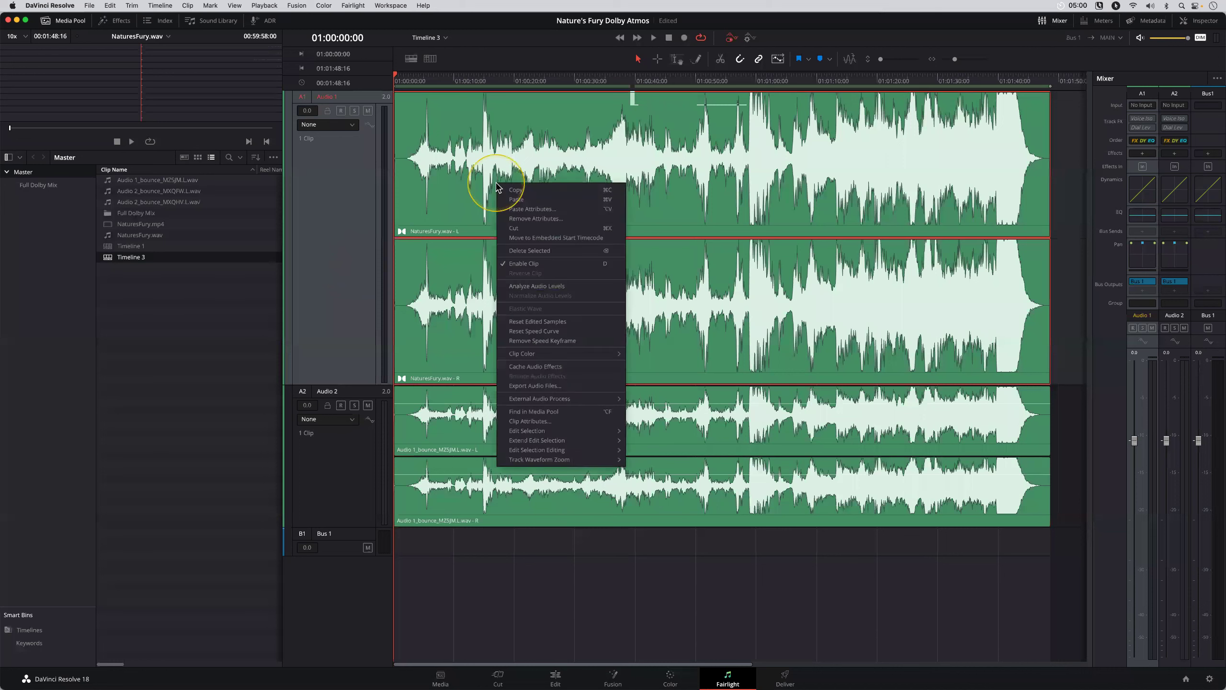
pyautogui.click(448, 160)
pyautogui.click(324, 186)
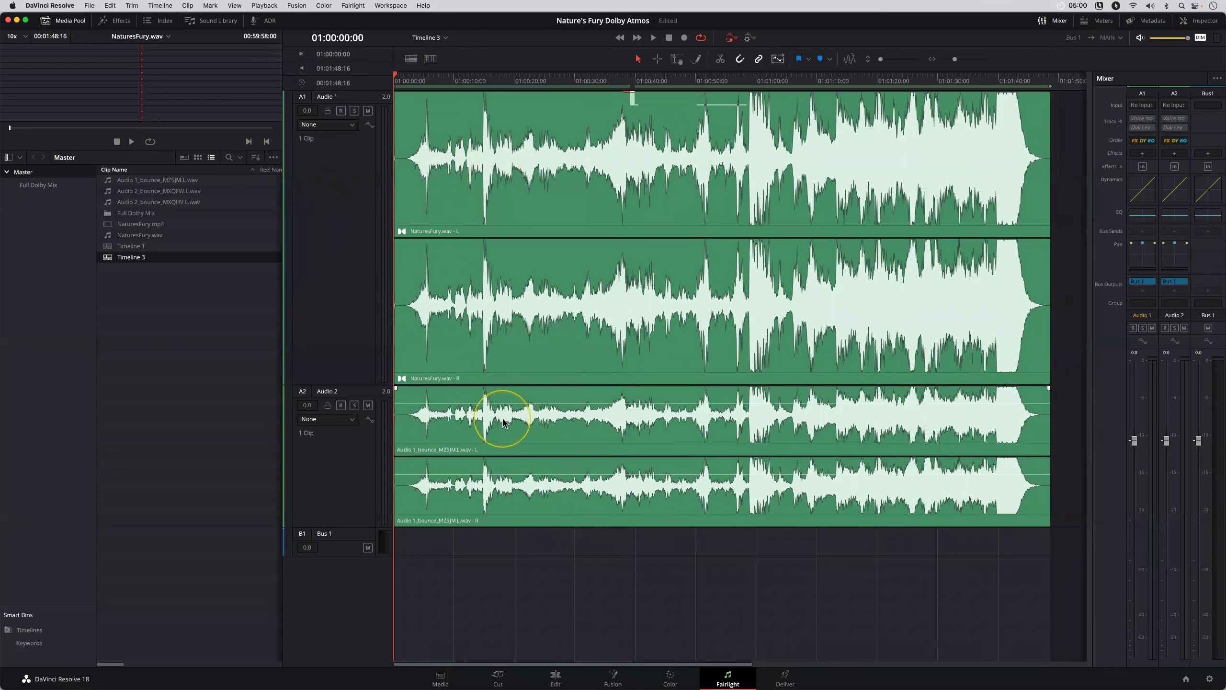
# Set the audio format of the NaturesFury.wav clip on Audio 1 to 5.1 in its Clip Attributes.
pyautogui.rightClick(667, 208)
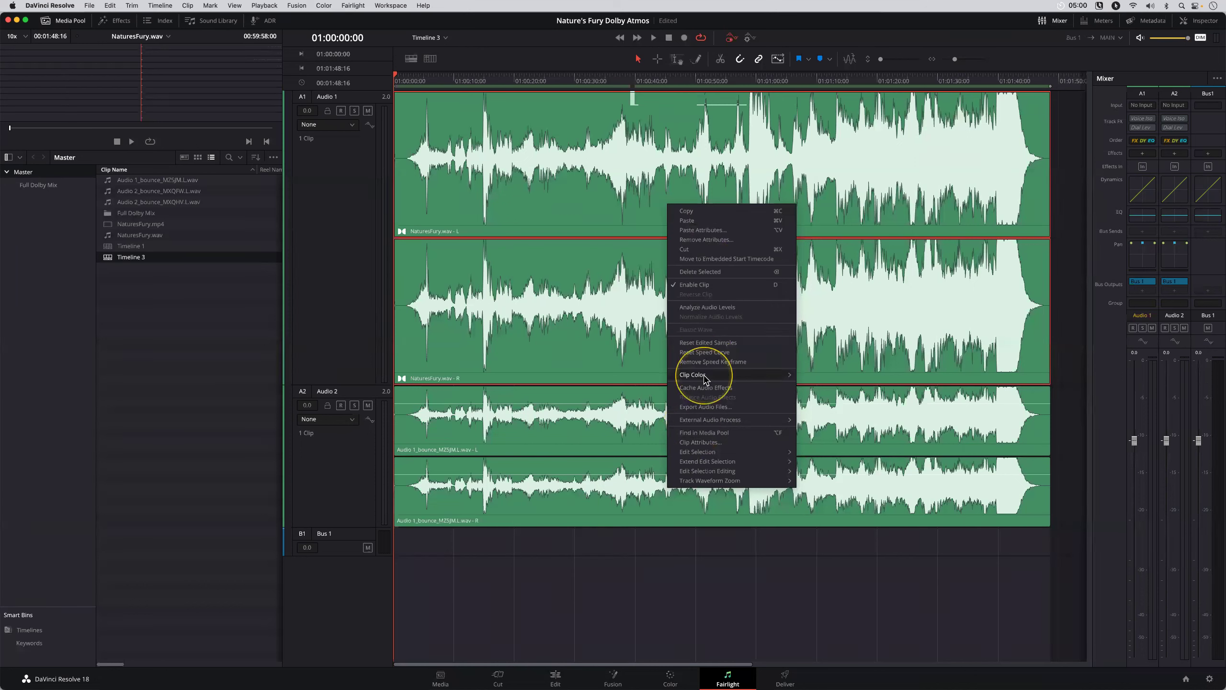
pyautogui.click(705, 442)
pyautogui.click(506, 252)
pyautogui.click(507, 288)
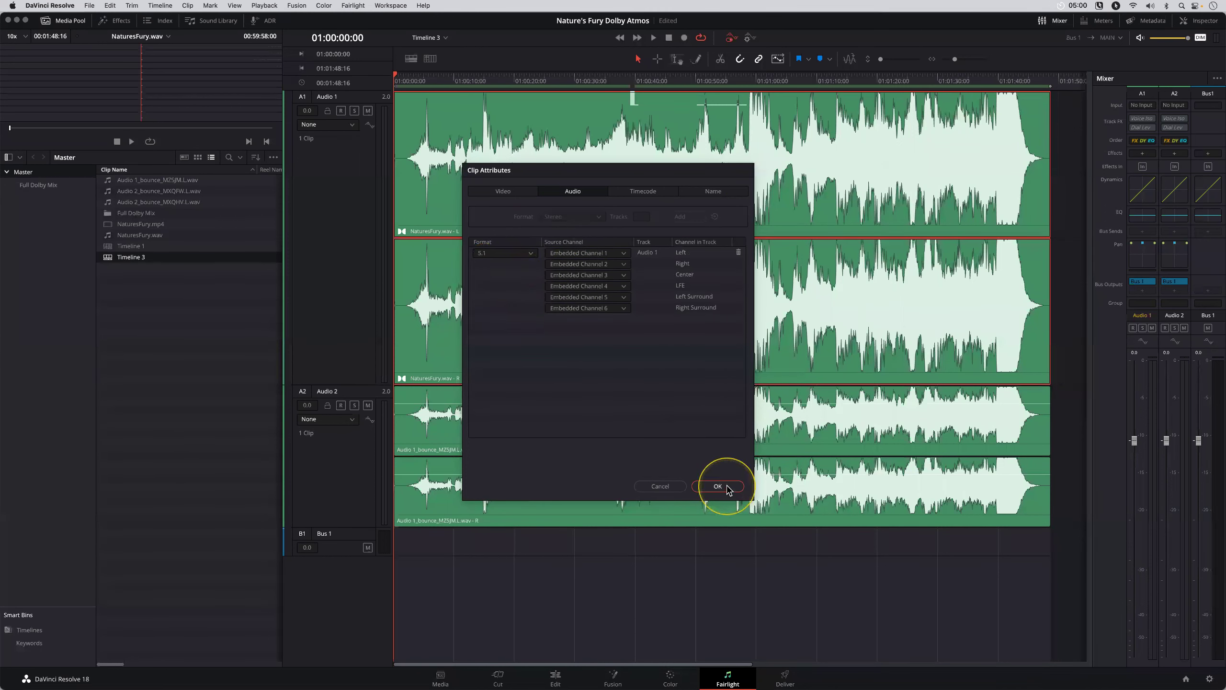
pyautogui.click(718, 486)
# Change the Audio 1 track type to 5.1.
pyautogui.rightClick(336, 204)
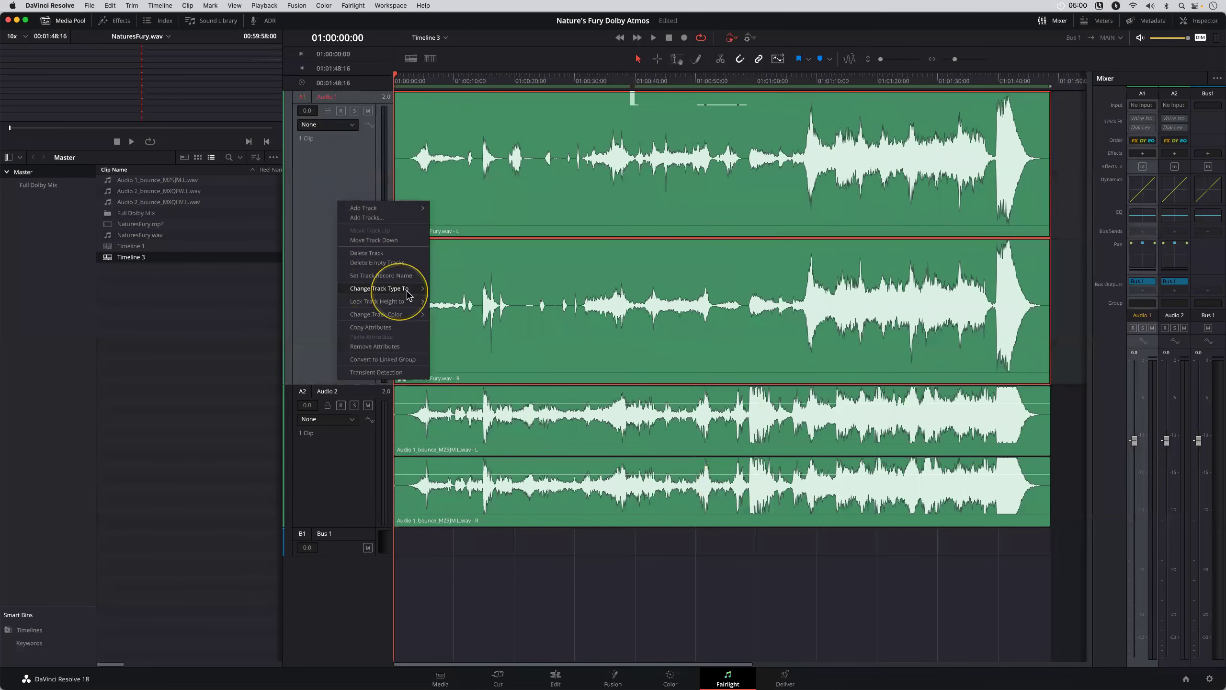
pyautogui.moveTo(408, 292)
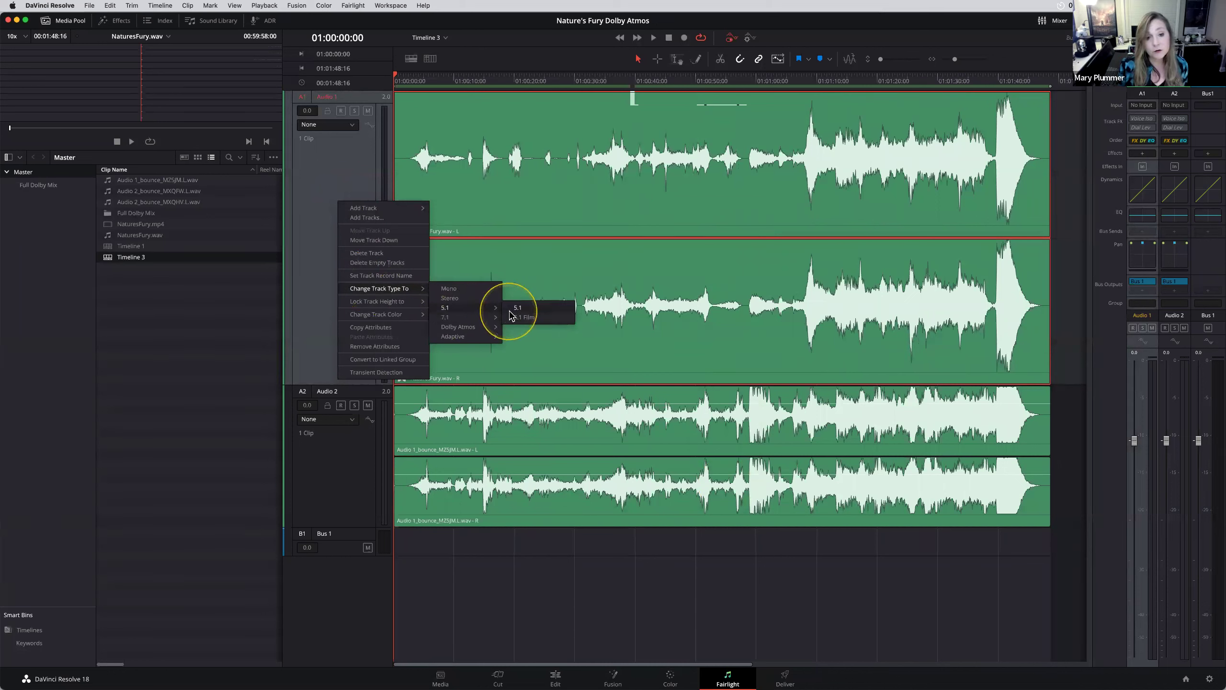
pyautogui.click(515, 307)
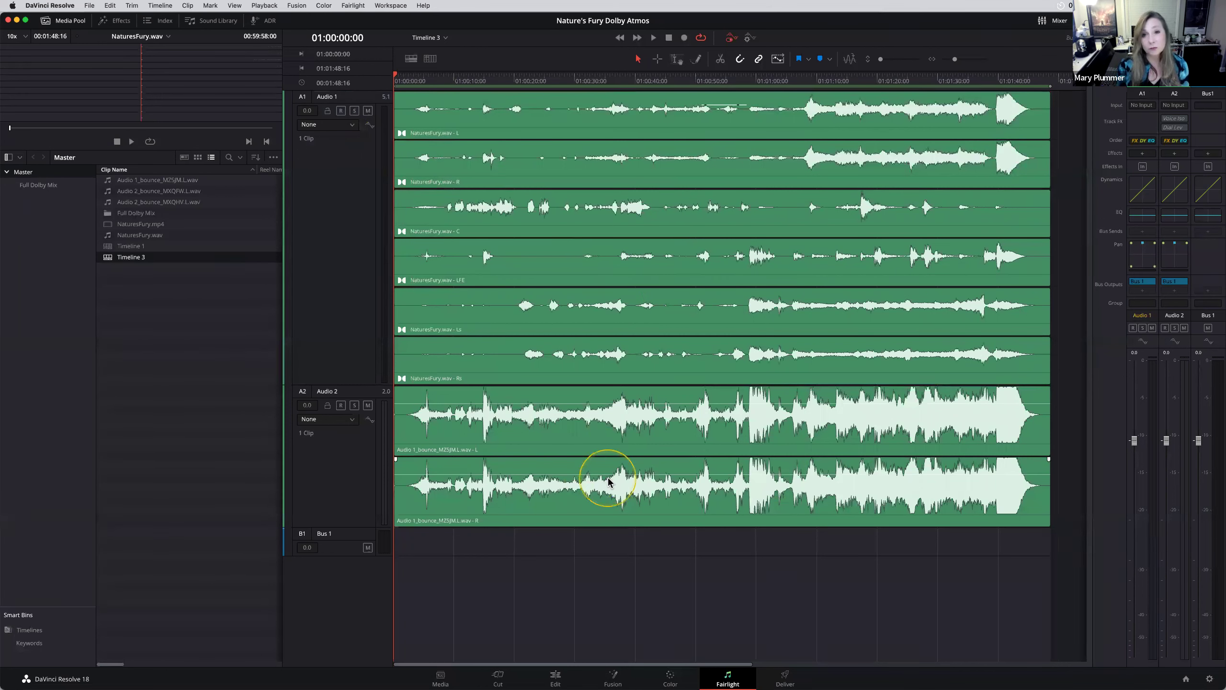
# Open Timeline 2 from the Full Dolby Mix bin.
pyautogui.click(172, 274)
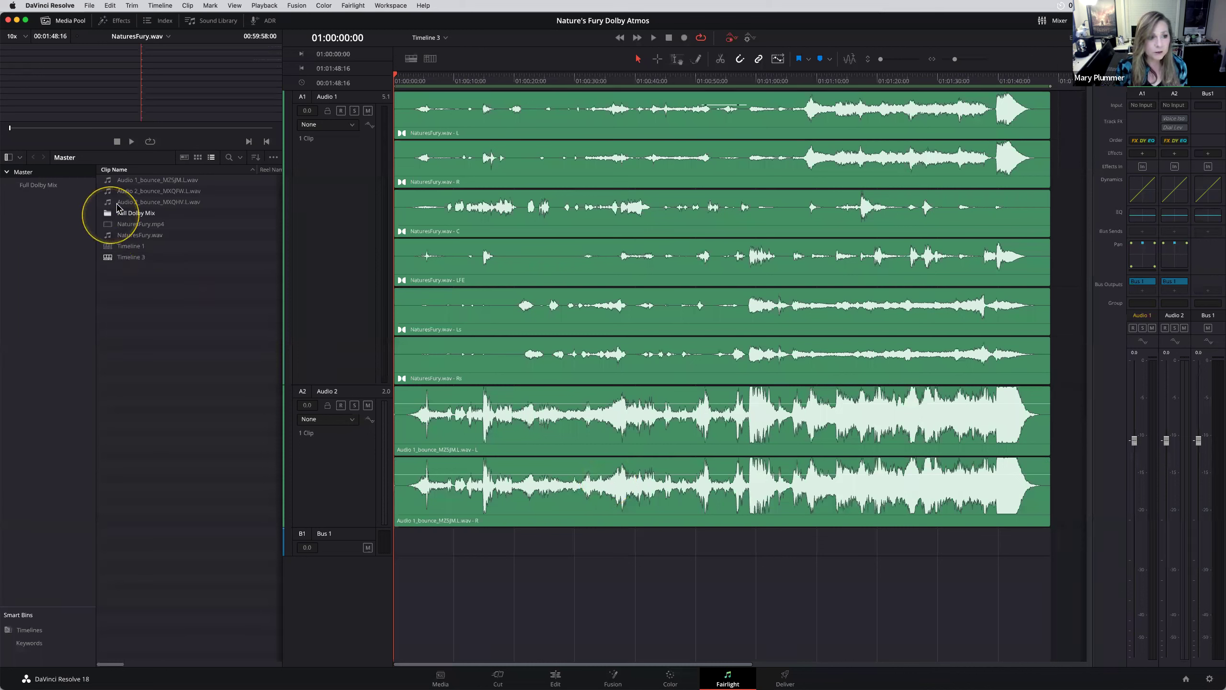
pyautogui.click(62, 191)
pyautogui.scroll(-15, 273, 512)
pyautogui.click(105, 657)
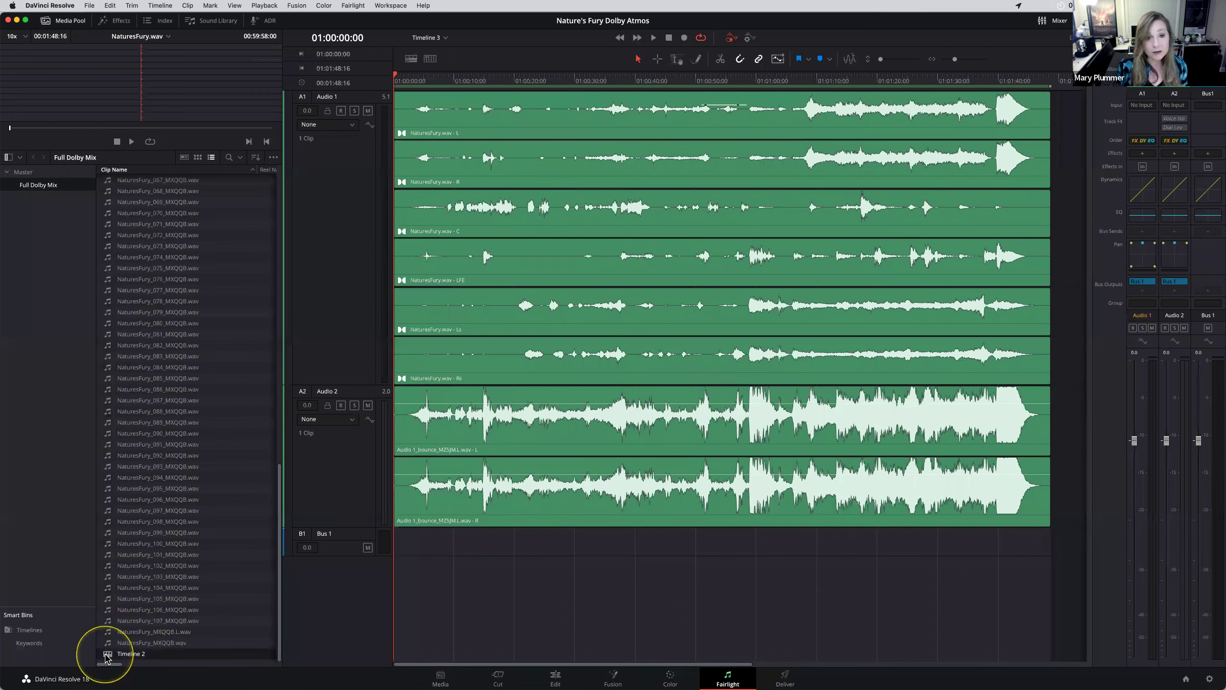
pyautogui.doubleClick(106, 655)
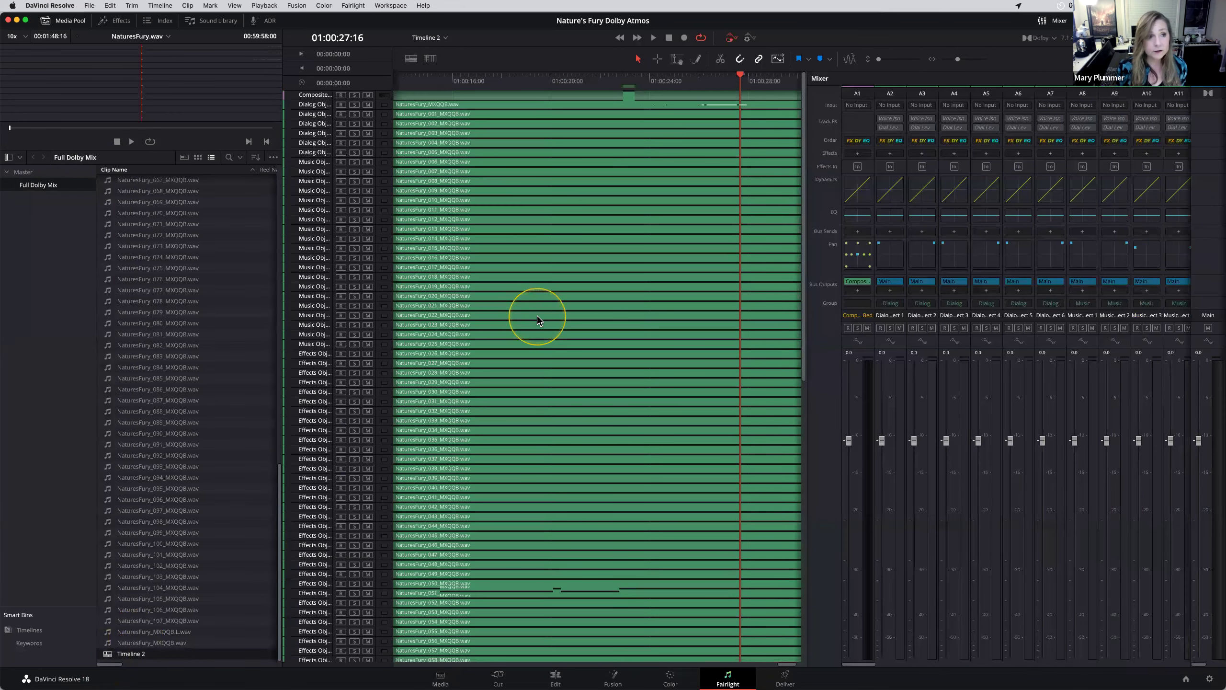
# Hide the Media Pool and move the playhead to 01:00:23:19.
pyautogui.click(68, 20)
pyautogui.press('space')
pyautogui.click(362, 75)
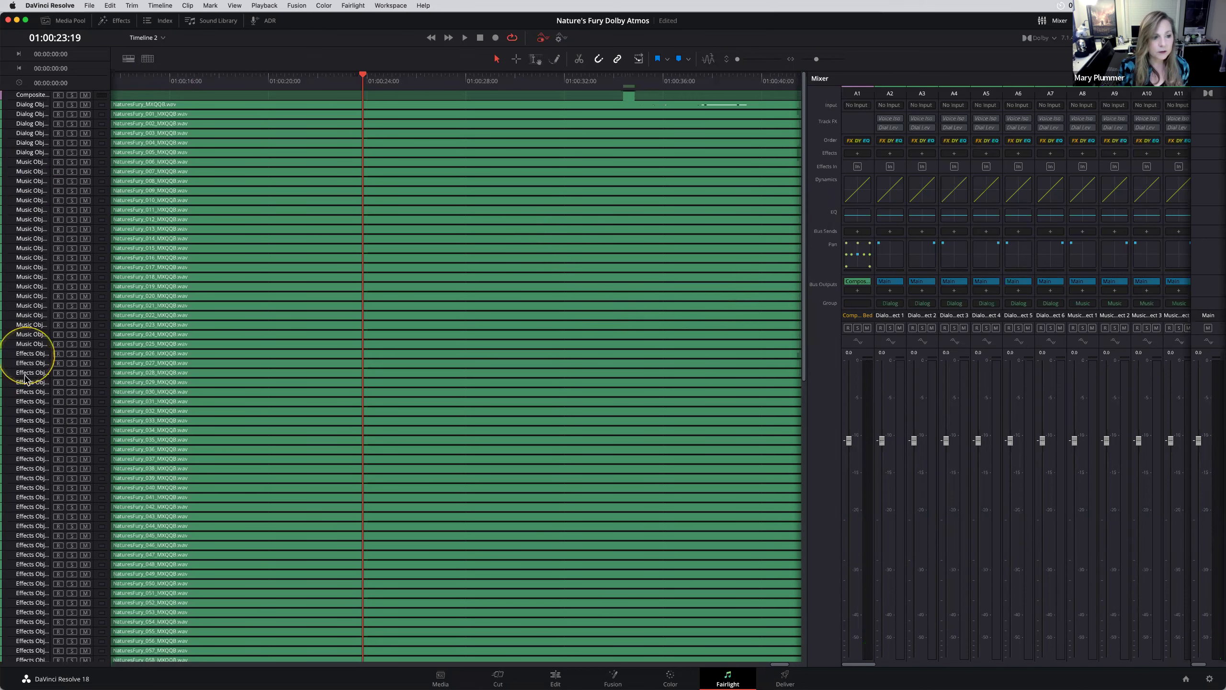
# Select the Effects Object 2 through Effects Object 13 tracks and enlarge the track heights until their waveforms are readable.
pyautogui.moveTo(21, 355); pyautogui.dragTo(21, 410)
pyautogui.moveTo(22, 458); pyautogui.dragTo(27, 498)
pyautogui.press('super+equal')
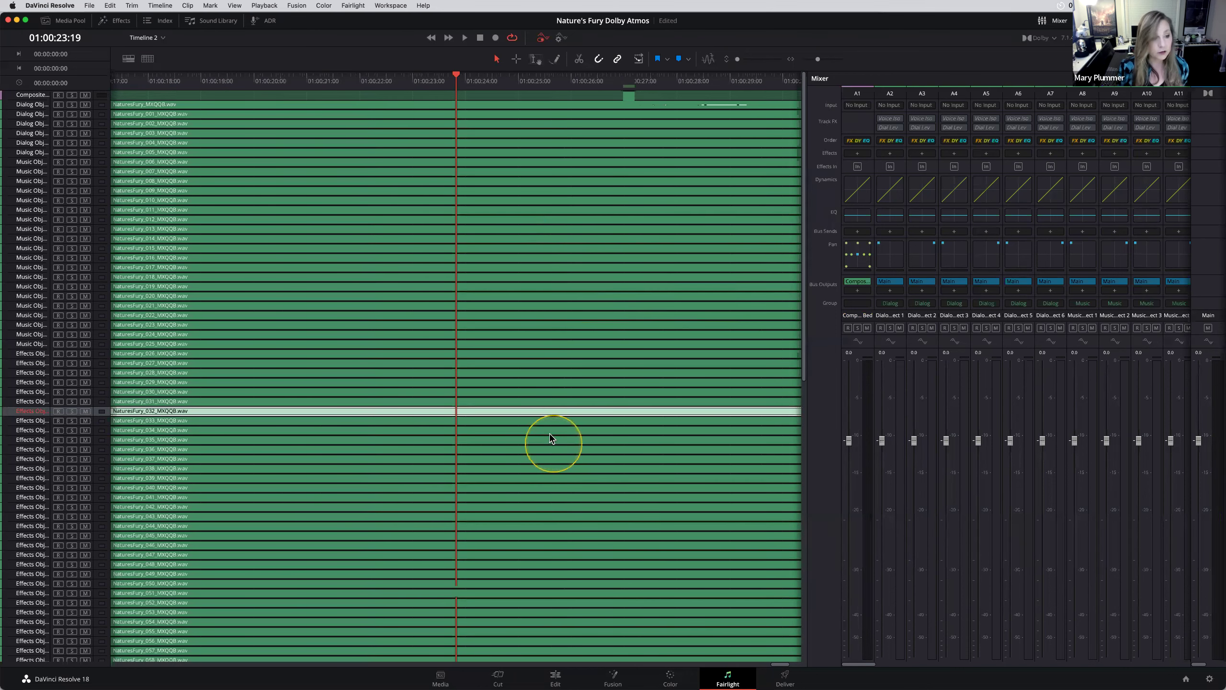
pyautogui.moveTo(24, 356); pyautogui.dragTo(22, 473)
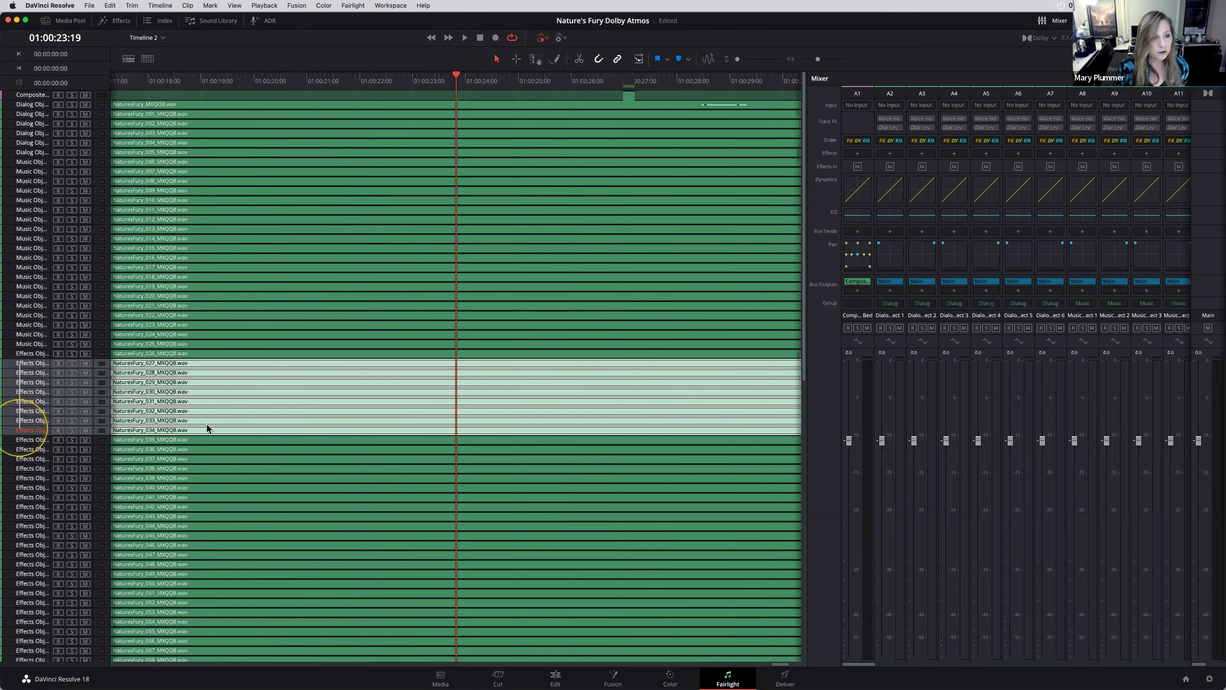
pyautogui.scroll(-10, 215, 412)
pyautogui.scroll(10, 215, 412)
pyautogui.press('super+minus')
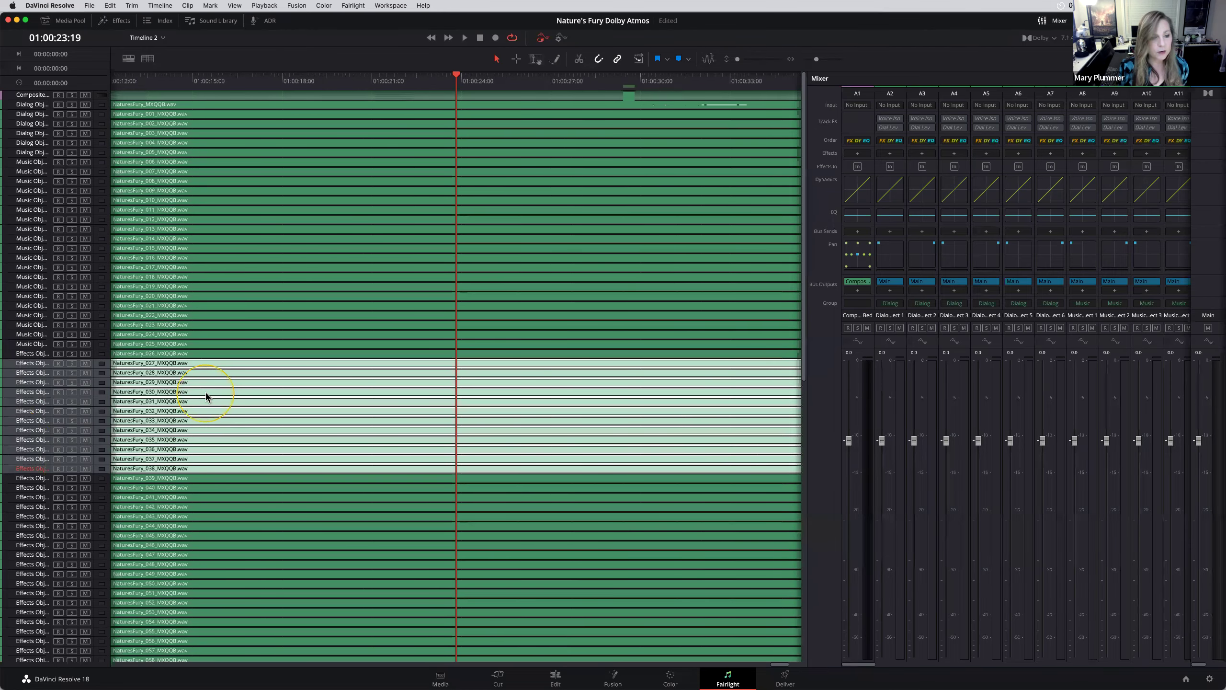
pyautogui.scroll(5, 205, 390)
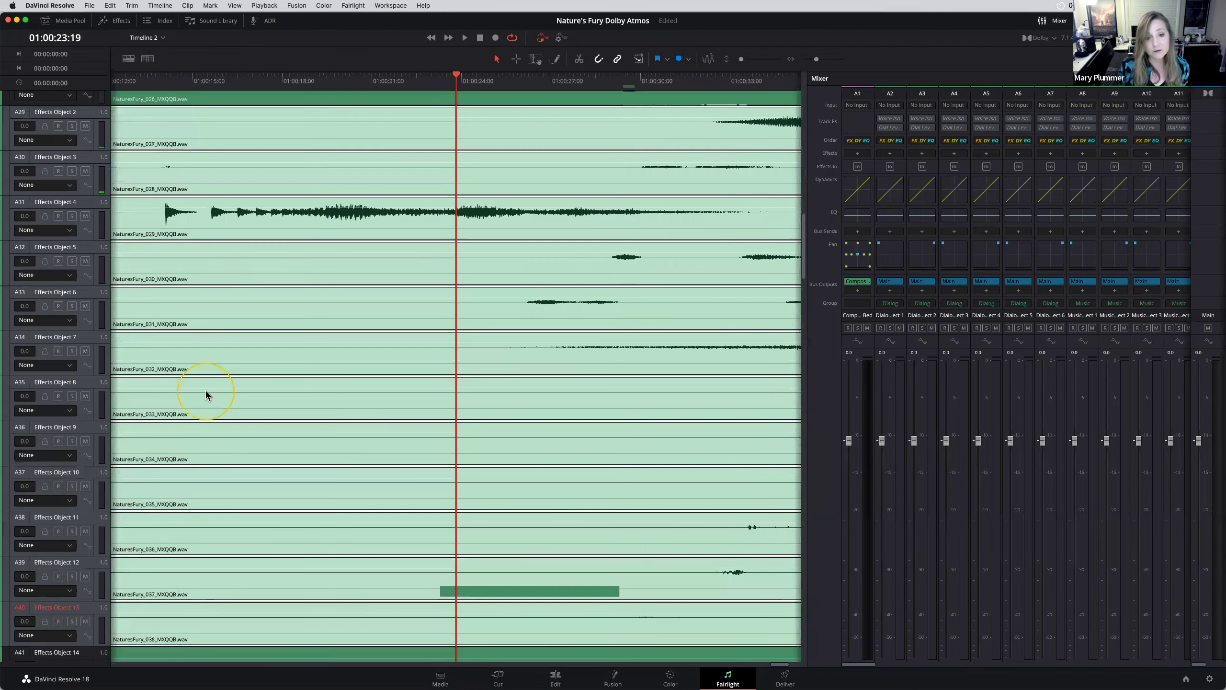
pyautogui.scroll(3, 181, 263)
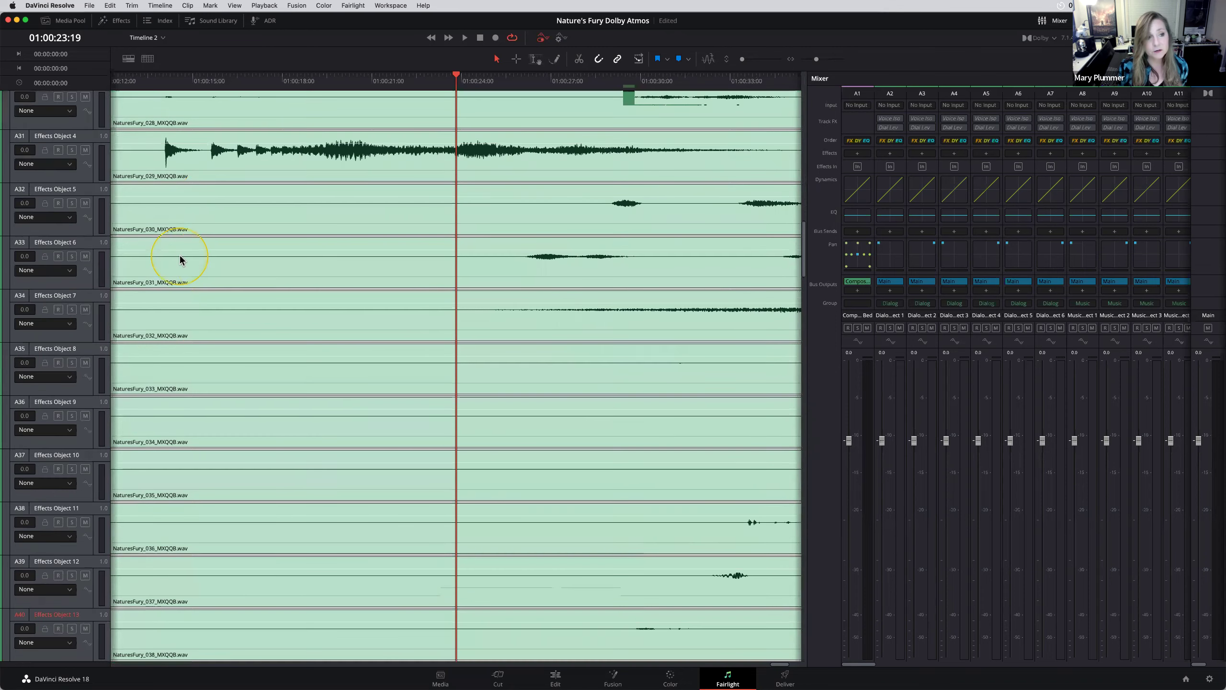
pyautogui.scroll(-1, 183, 258)
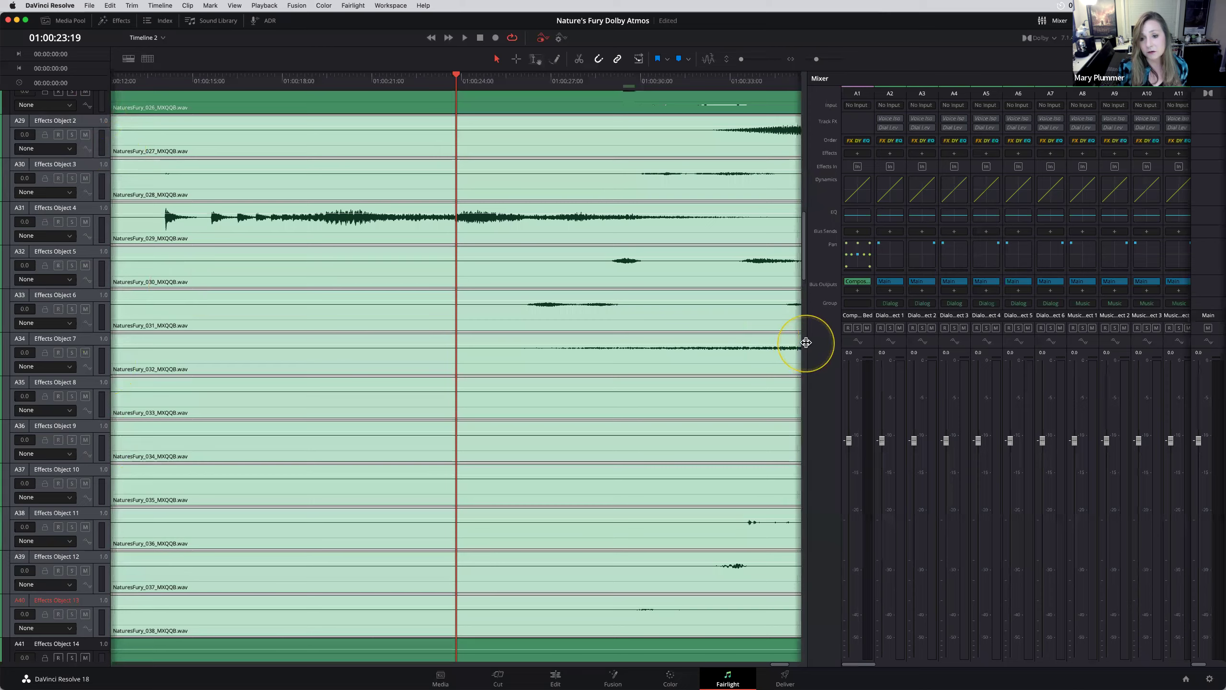
# Widen the mixer to fit more channels and show the meters, playing the mix briefly from 01:00:23:19.
pyautogui.moveTo(804, 560); pyautogui.dragTo(609, 591)
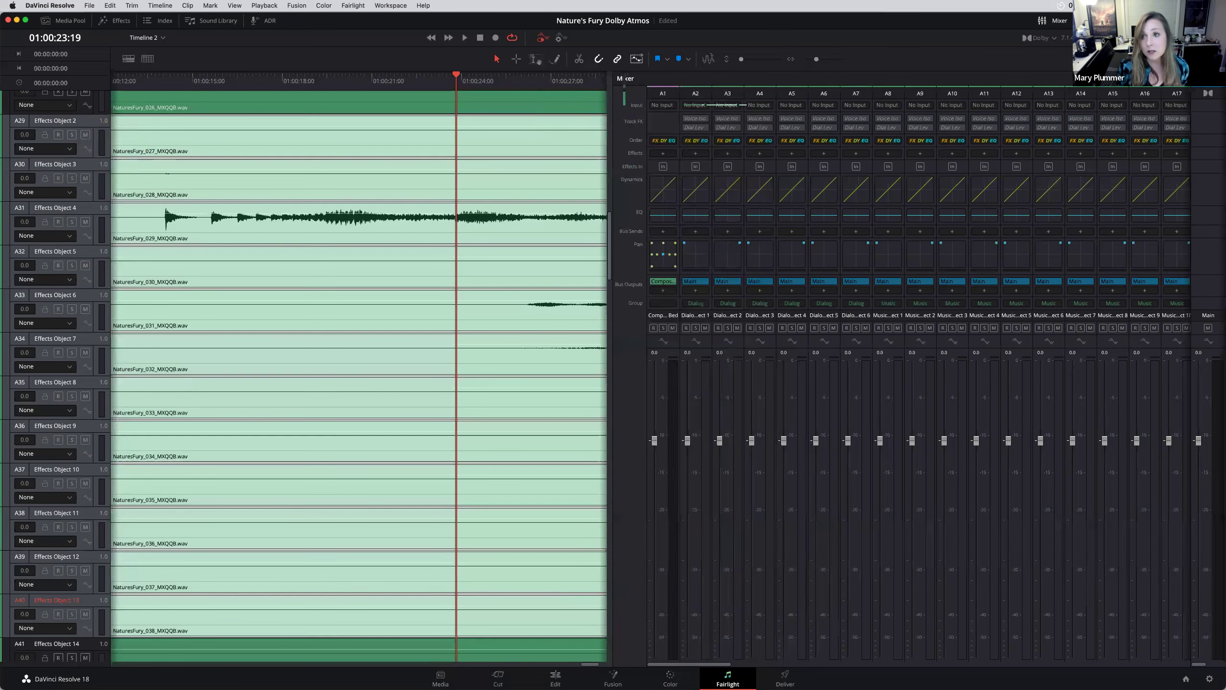
pyautogui.click(1094, 20)
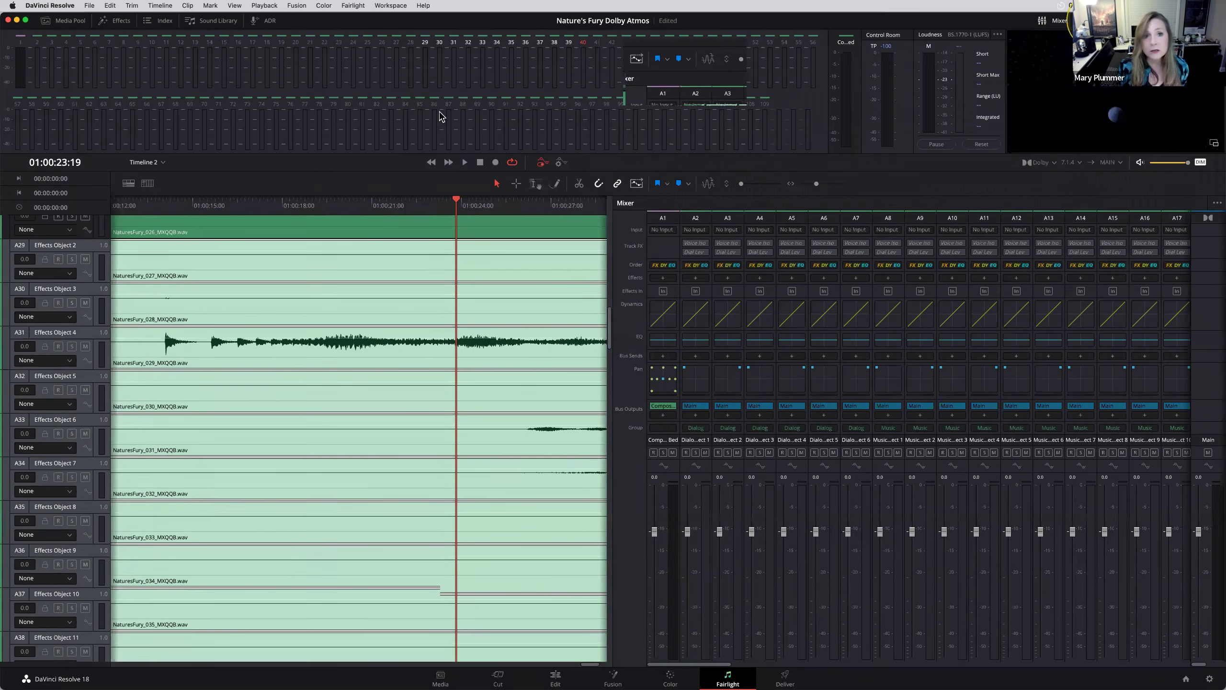
pyautogui.press('space')
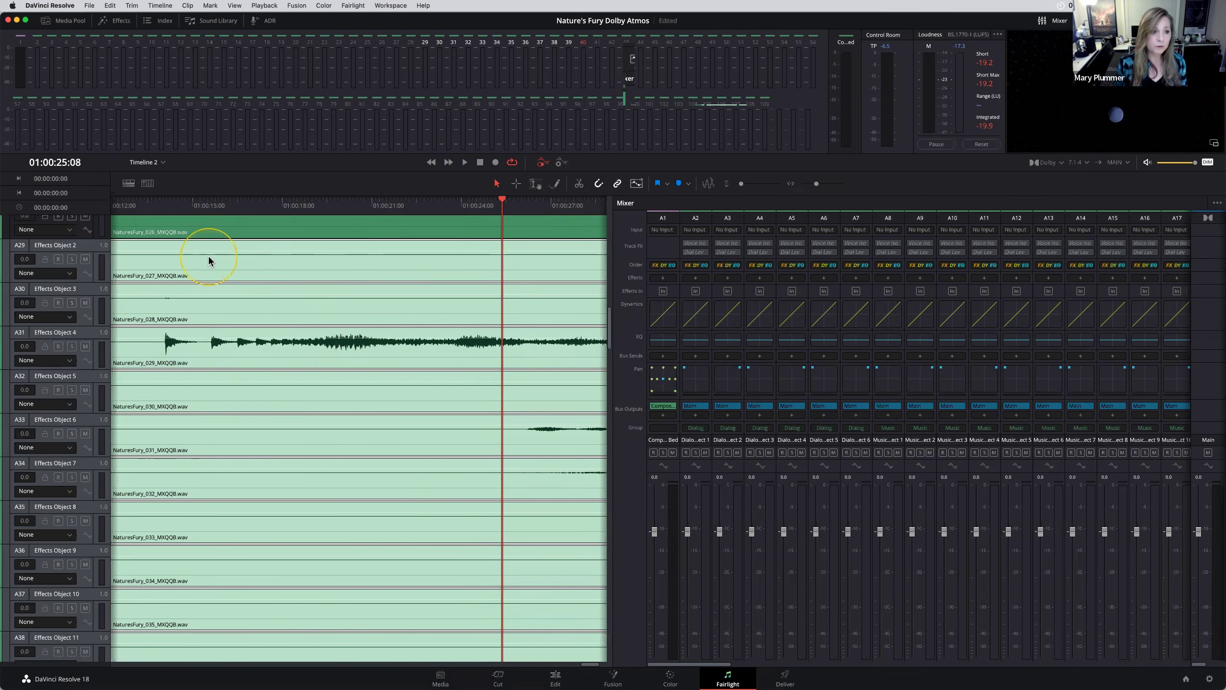
# Select the Composite Bed track and move the playhead to 01:00:18:12.
pyautogui.scroll(15, 208, 261)
pyautogui.moveTo(82, 260); pyautogui.dragTo(96, 366)
pyautogui.click(69, 328)
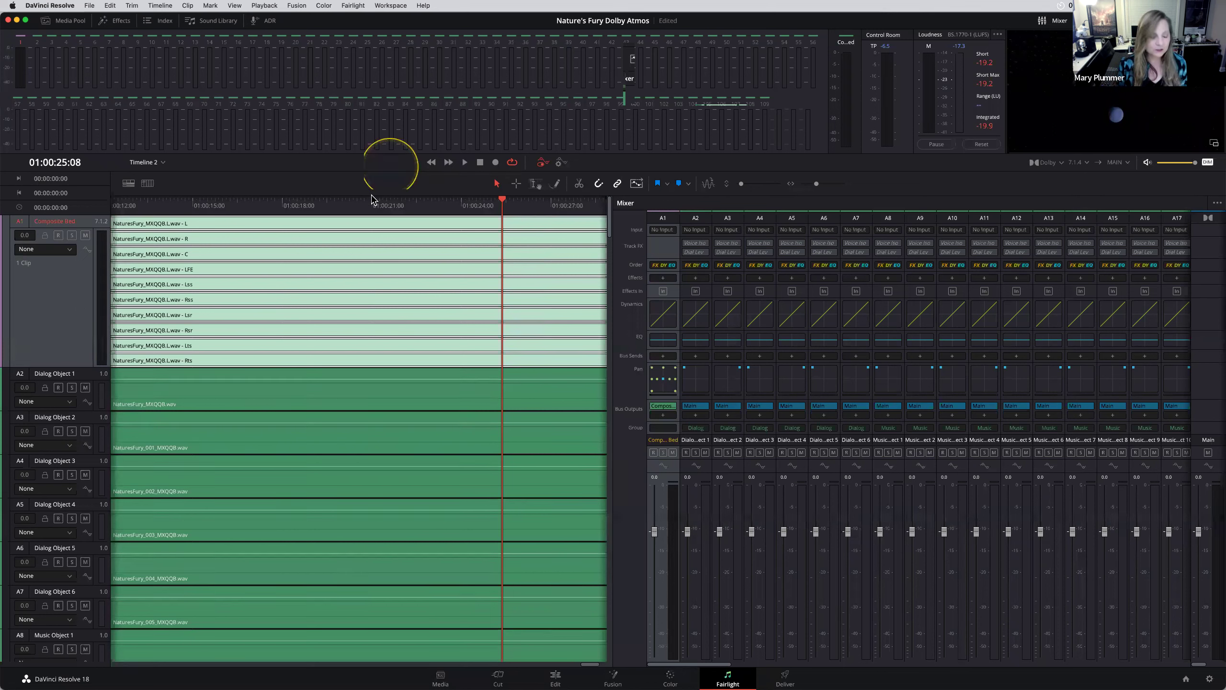
pyautogui.click(297, 204)
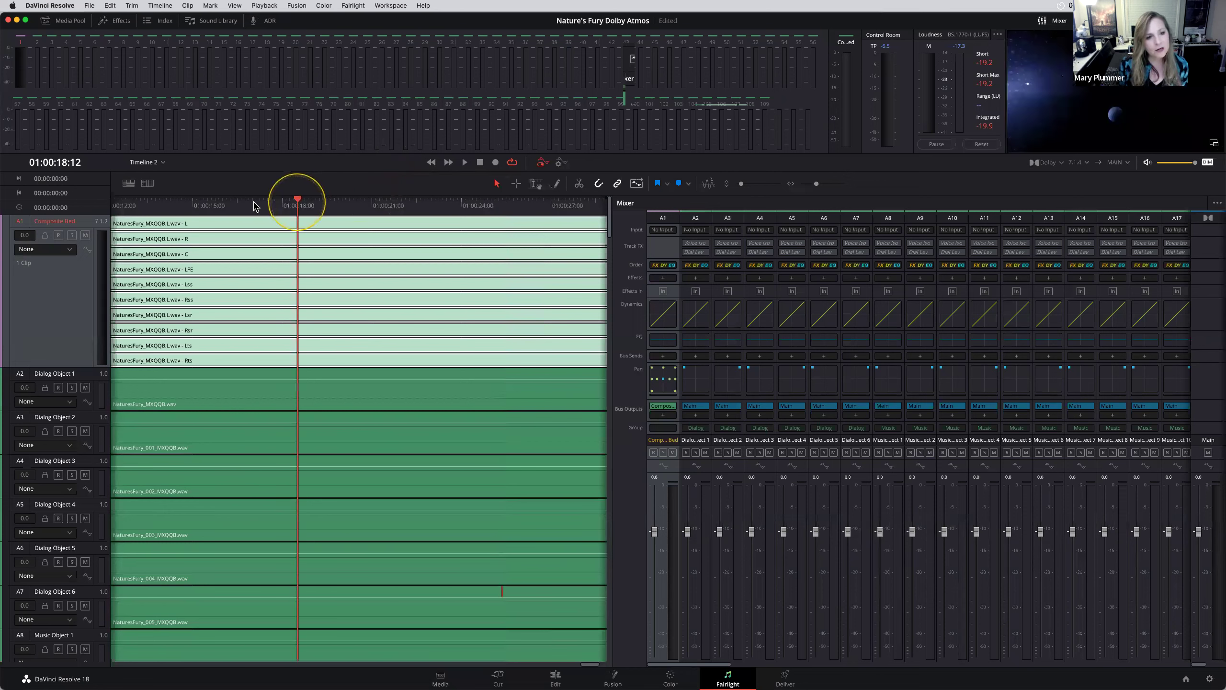
pyautogui.click(41, 265)
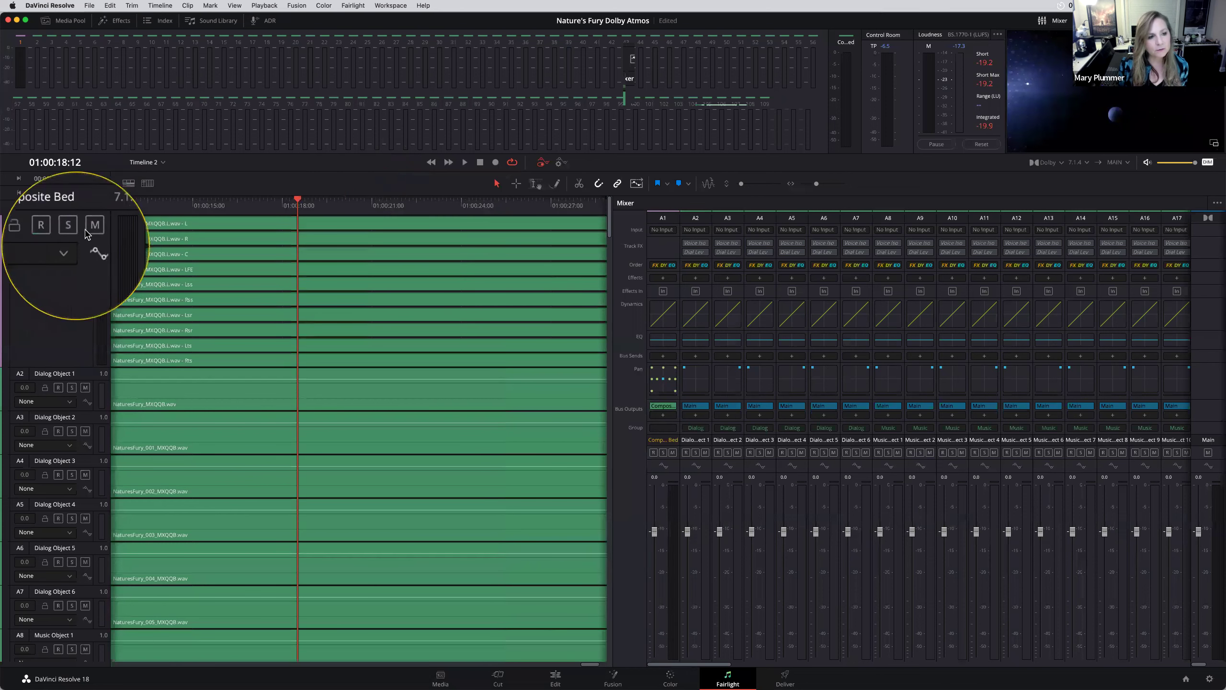
pyautogui.click(103, 264)
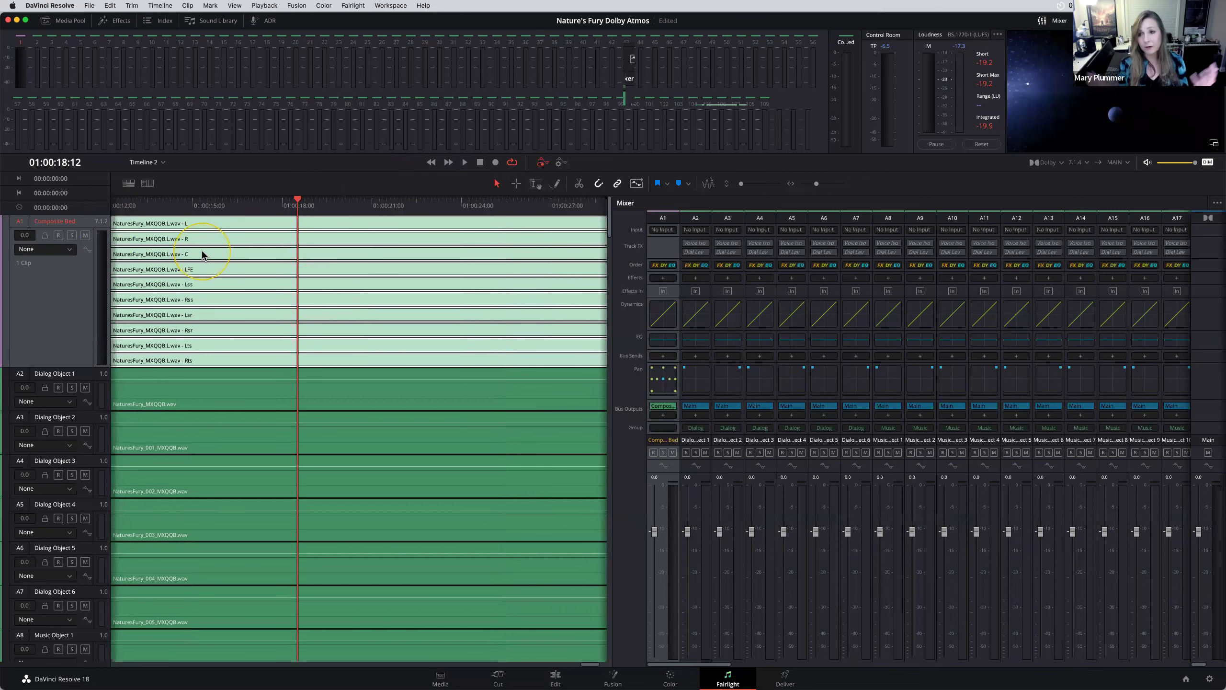
# Look through the Dialog, Music and Effects Object tracks below the Composite Bed.
pyautogui.scroll(-20, 296, 379)
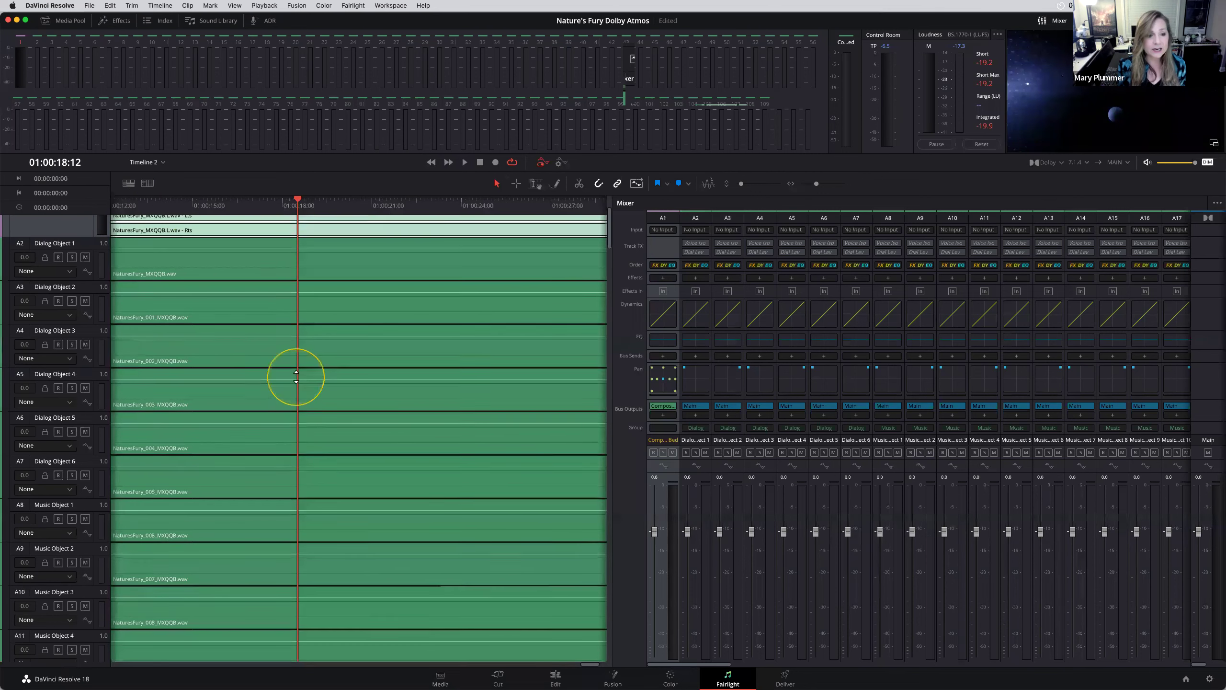
pyautogui.scroll(15, 296, 382)
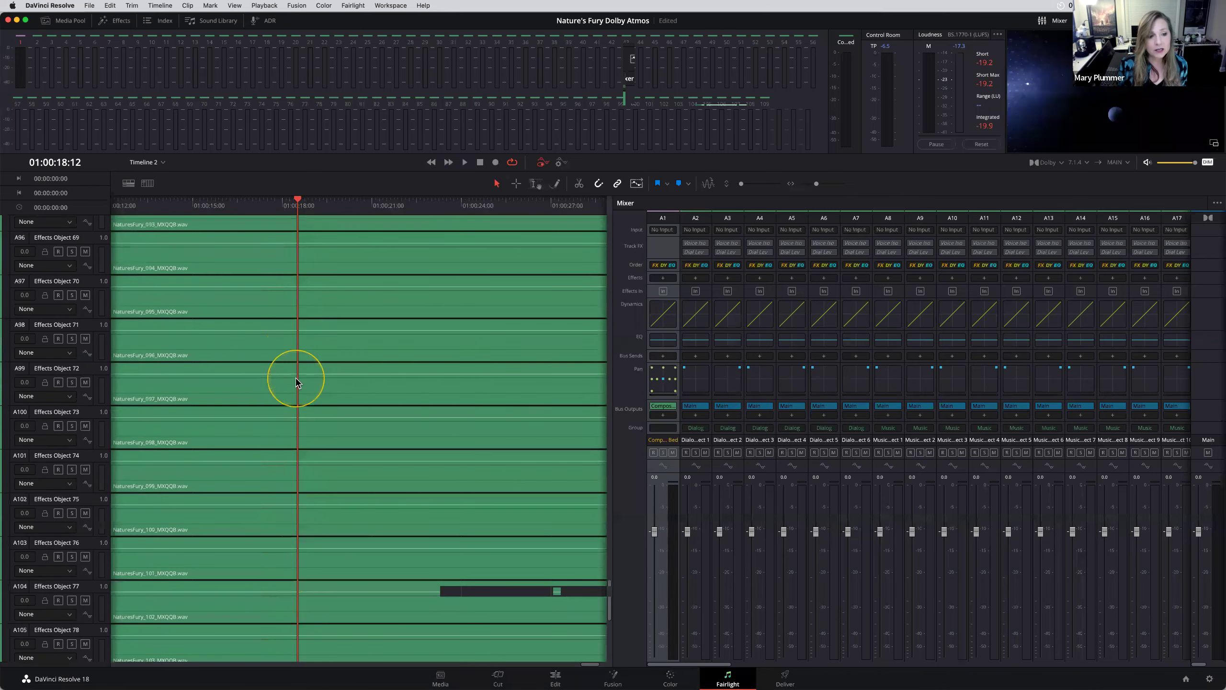
pyautogui.scroll(8, 296, 381)
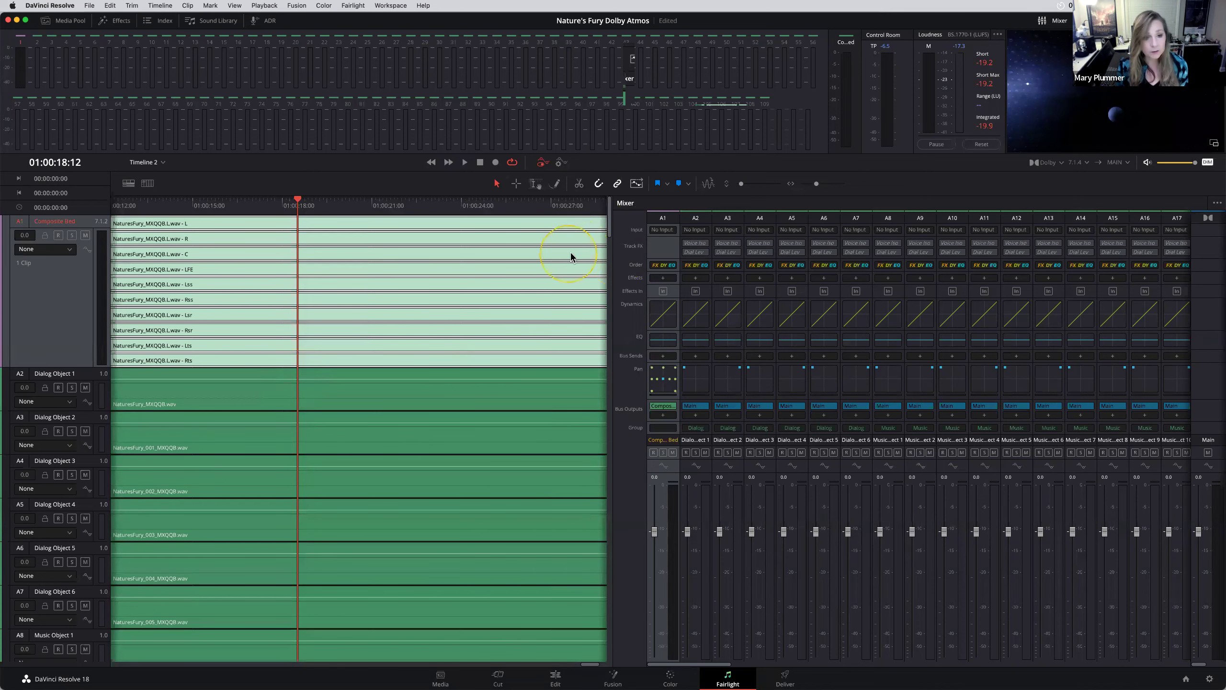
pyautogui.scroll(-20, 555, 346)
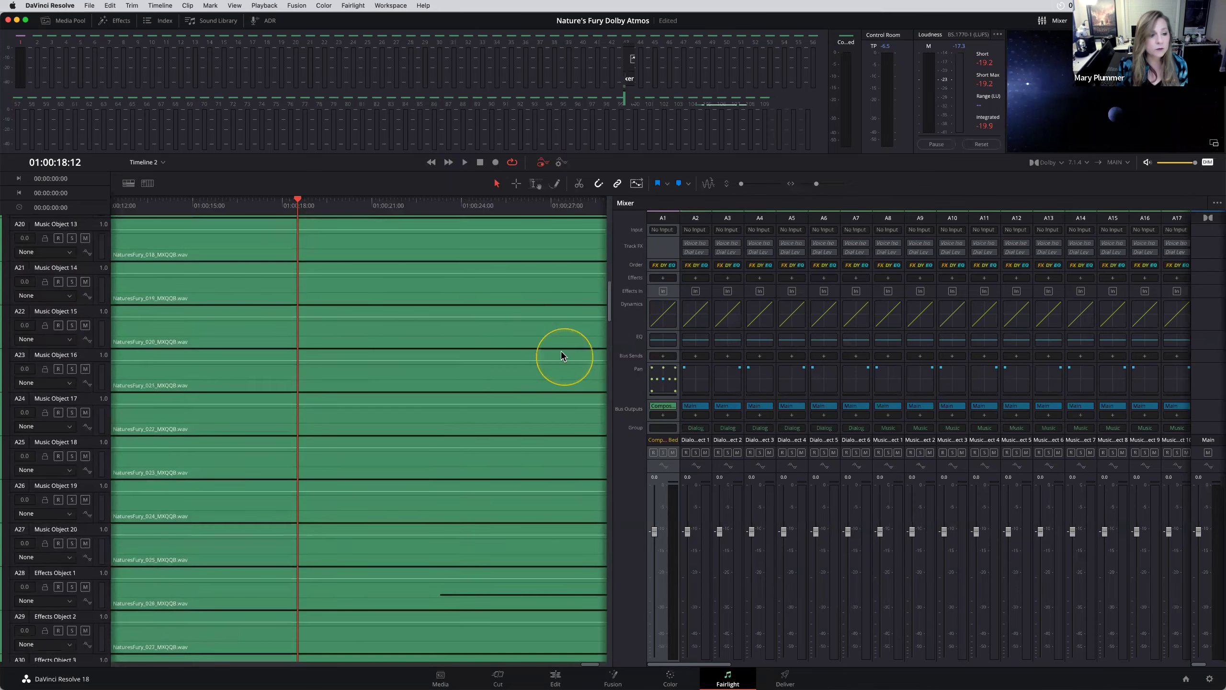
pyautogui.scroll(-7, 557, 348)
pyautogui.scroll(2, 540, 337)
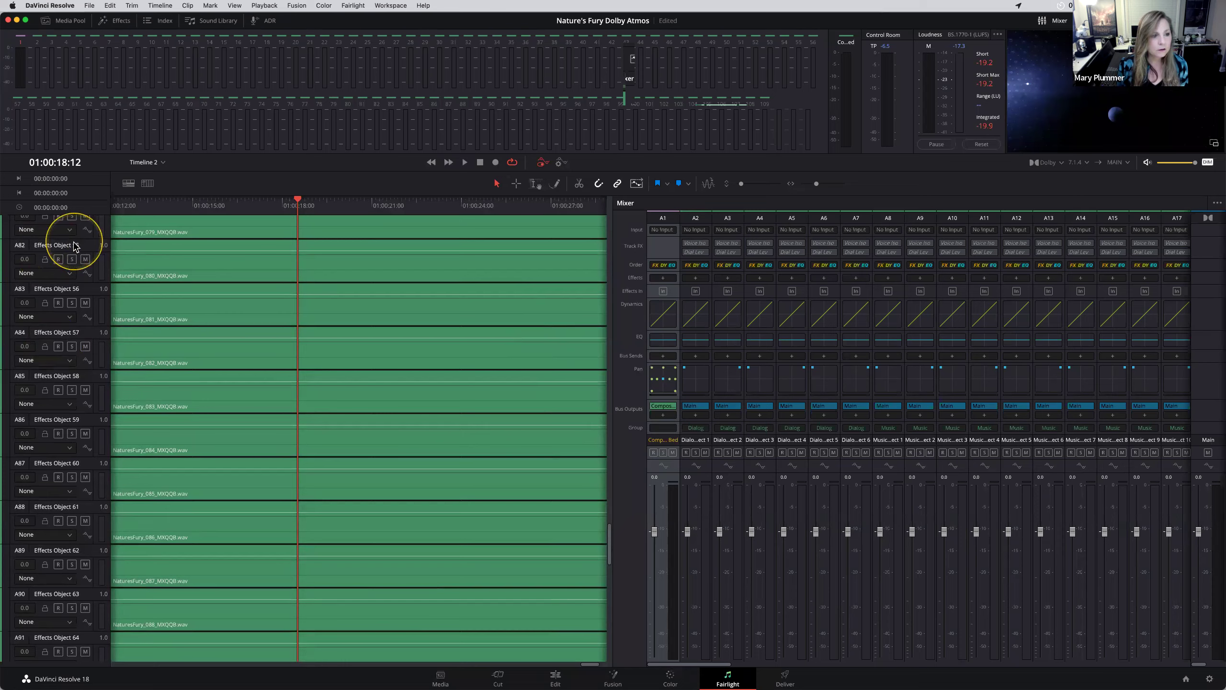
pyautogui.scroll(10, 75, 246)
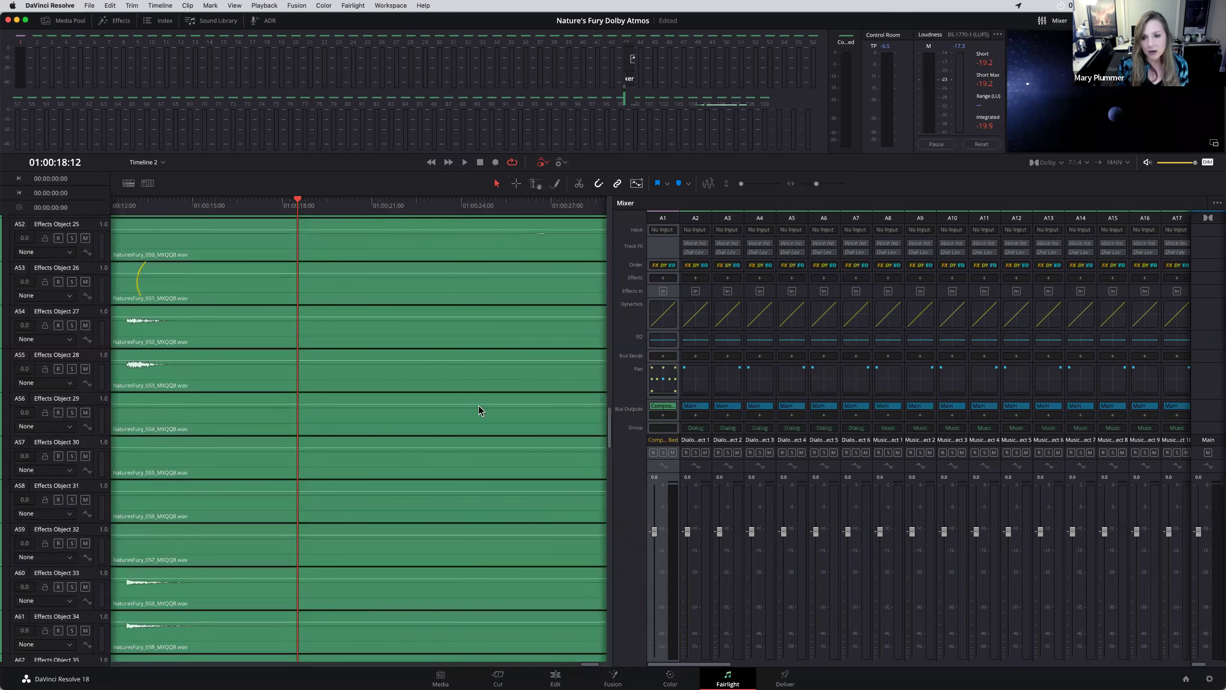
# Play the mix briefly from 01:00:18:12 while viewing the effects channels in the mixer, and select Effects Object 1 through 7.
pyautogui.moveTo(719, 664); pyautogui.dragTo(819, 664)
pyautogui.press('space')
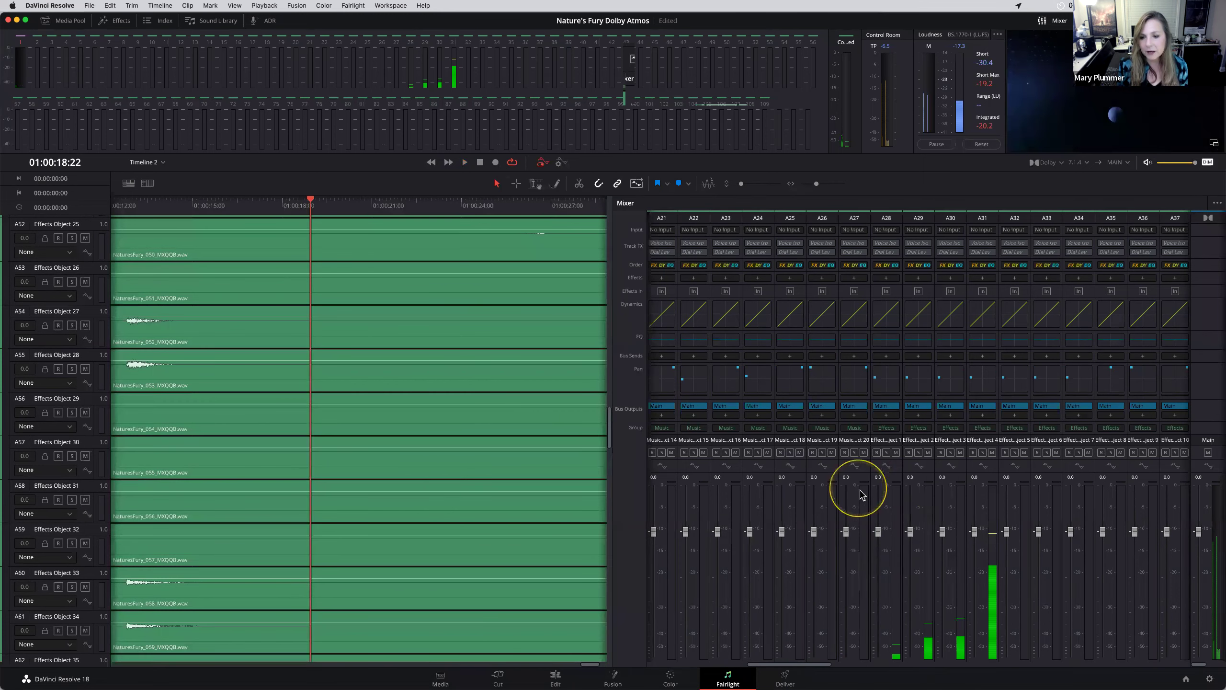
pyautogui.moveTo(893, 504); pyautogui.dragTo(1081, 501)
pyautogui.scroll(-3, 85, 316)
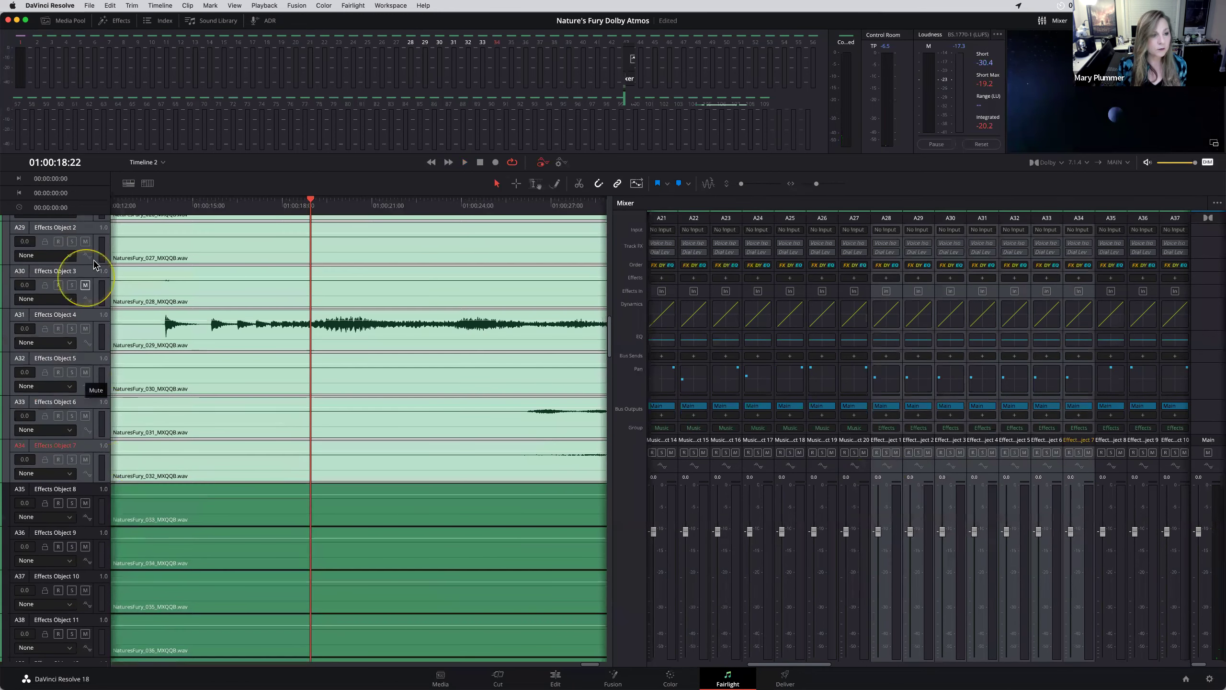
# Select the Effects Object 2 through 7 tracks and display their L/R Pan automation curves.
pyautogui.click(85, 241)
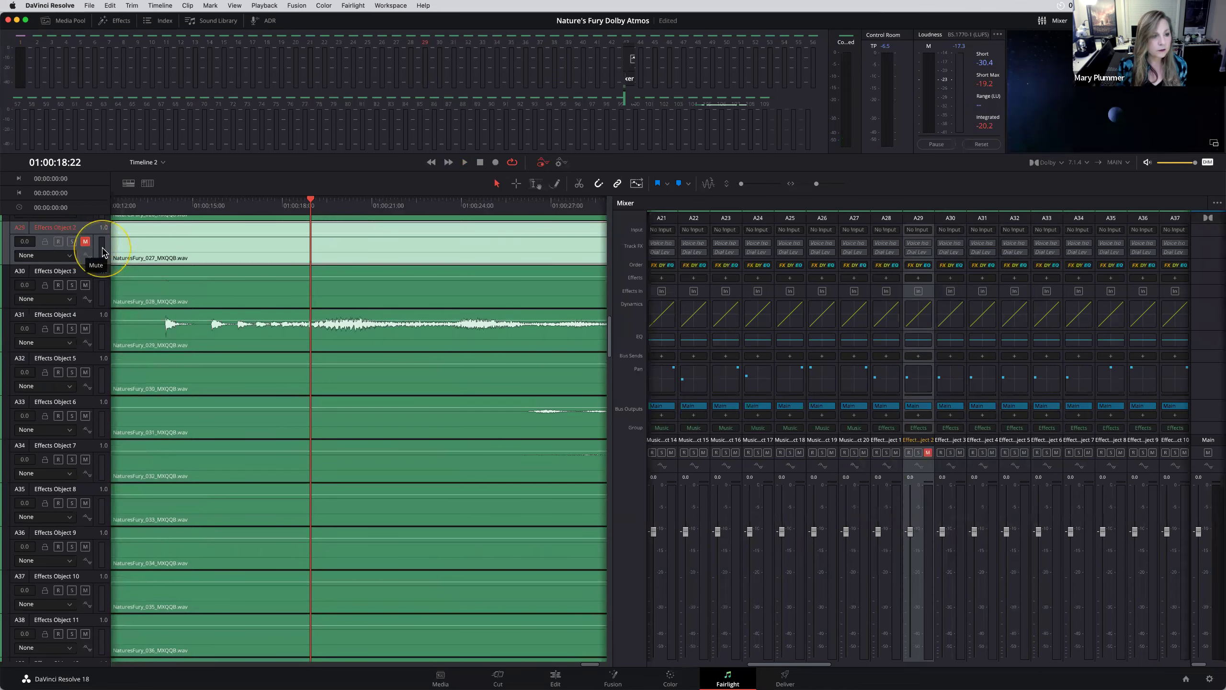
pyautogui.click(86, 241)
pyautogui.moveTo(90, 241); pyautogui.dragTo(104, 452)
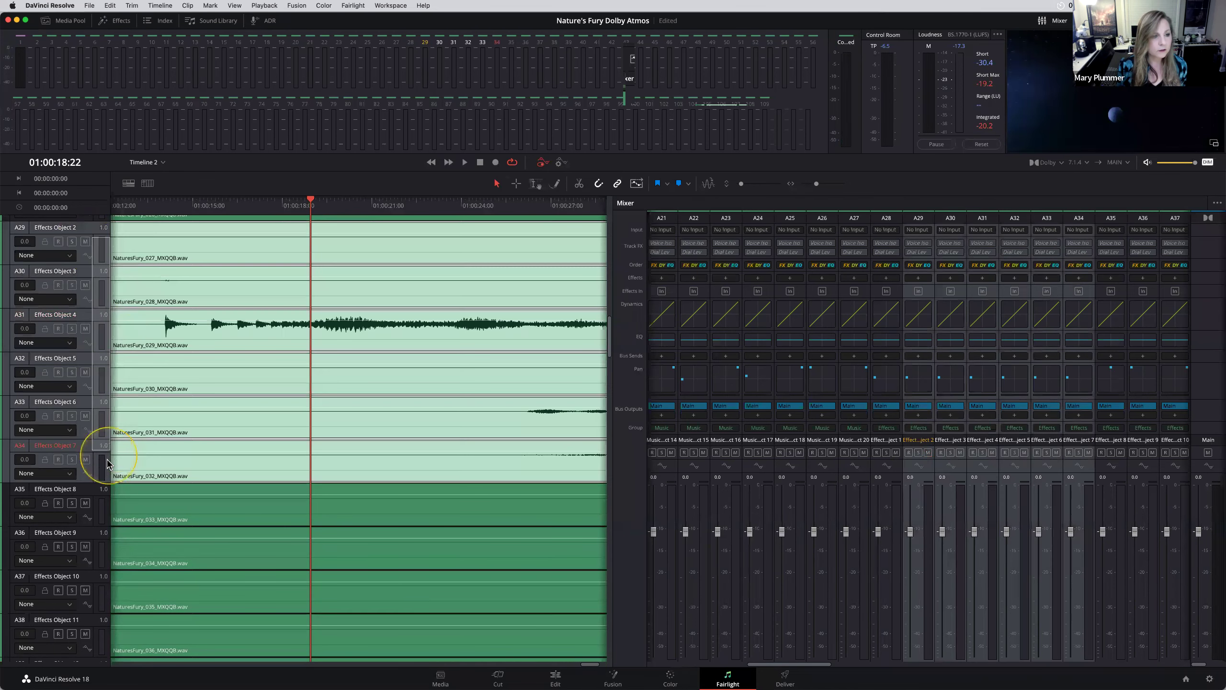
pyautogui.click(63, 299)
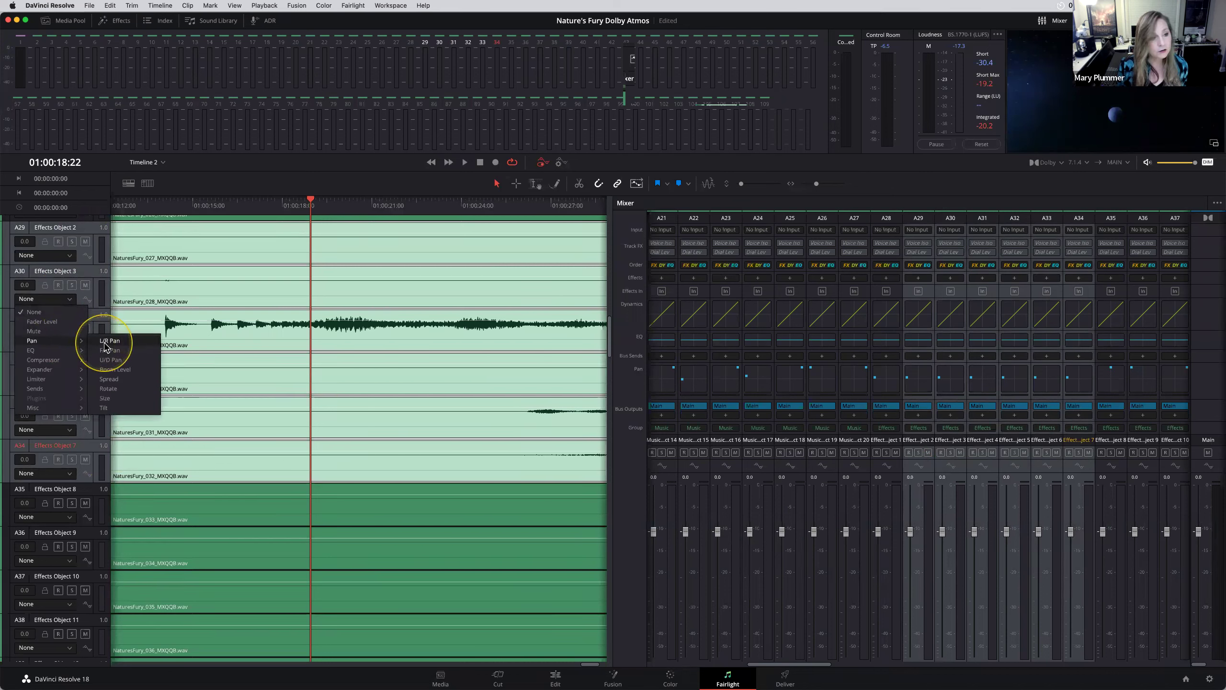
pyautogui.click(105, 343)
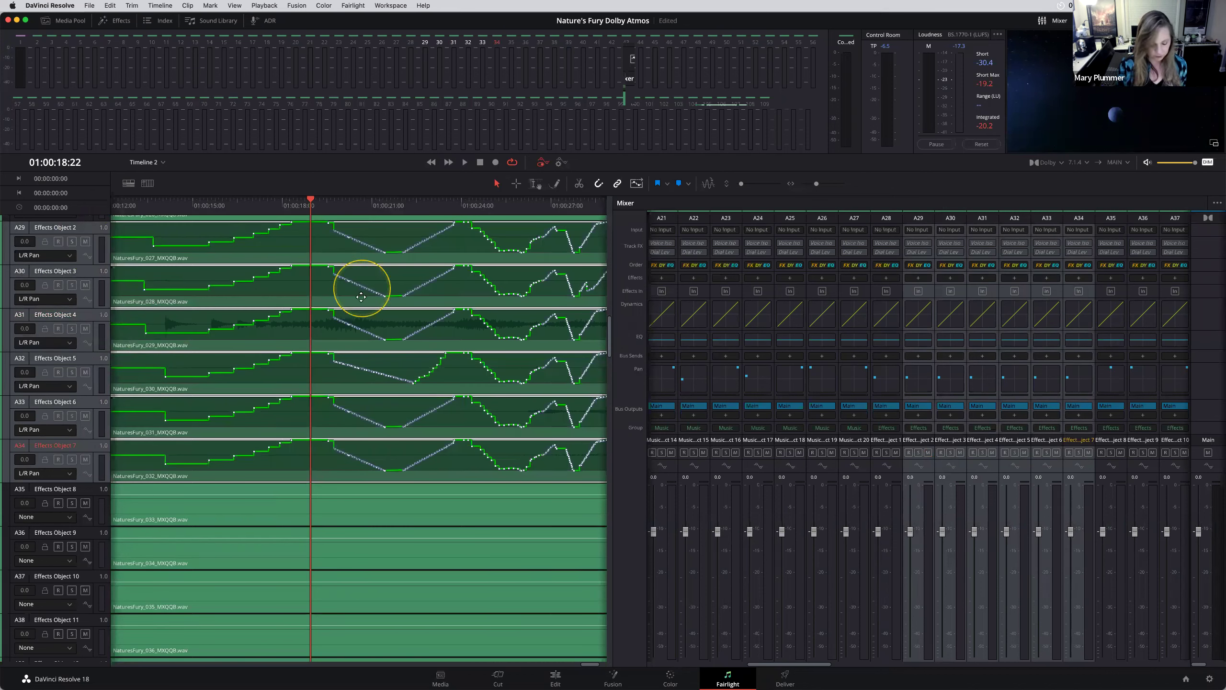
# Play from 01:00:18:22 and open the Audio Pan window for Effects Object 2, placing it clear of the automation curves.
pyautogui.scroll(-3, 361, 296)
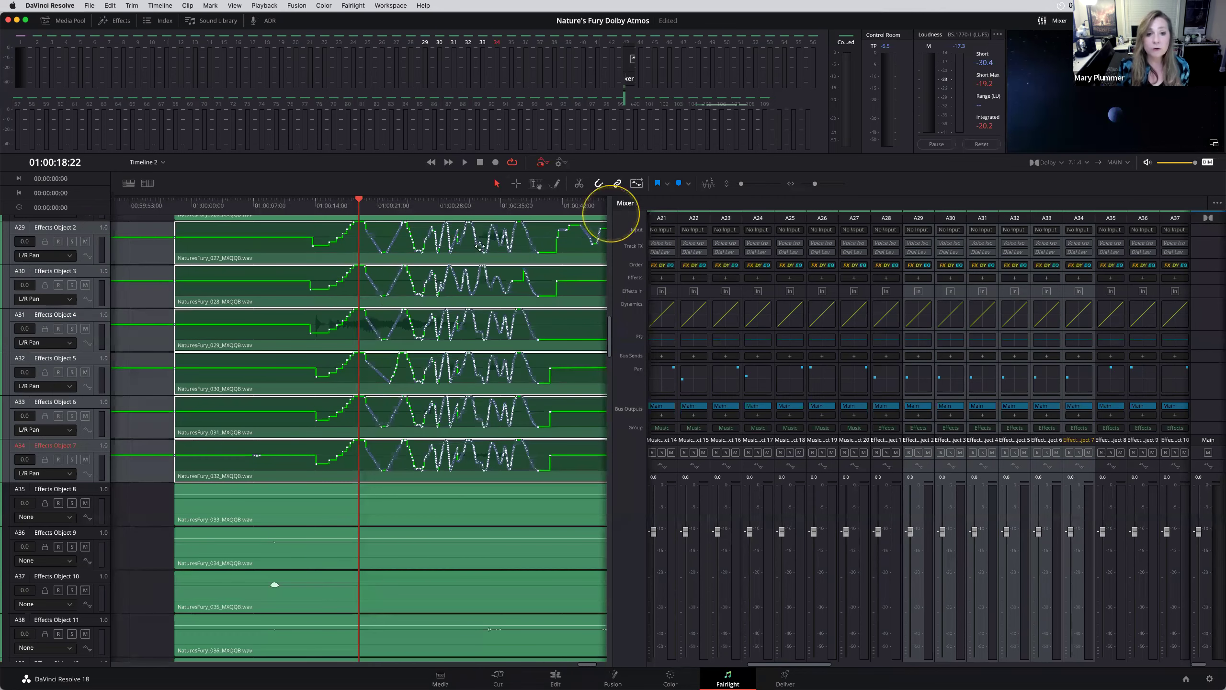
pyautogui.press('space')
pyautogui.doubleClick(917, 379)
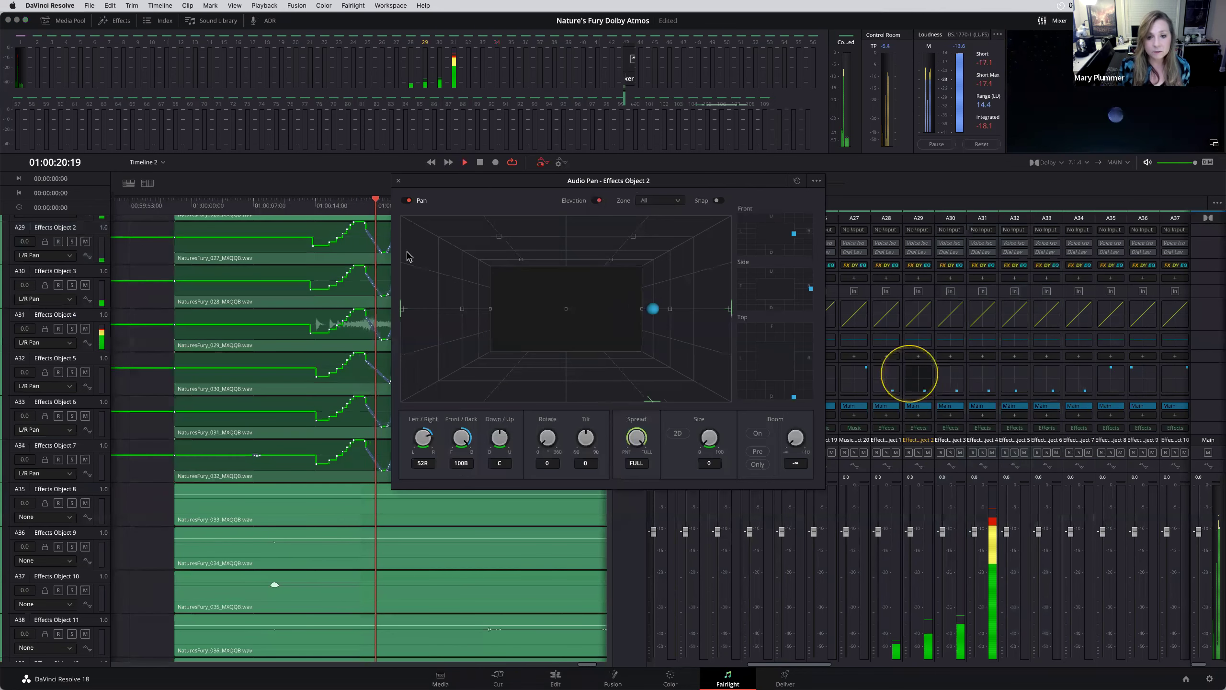
pyautogui.moveTo(486, 180); pyautogui.dragTo(628, 268)
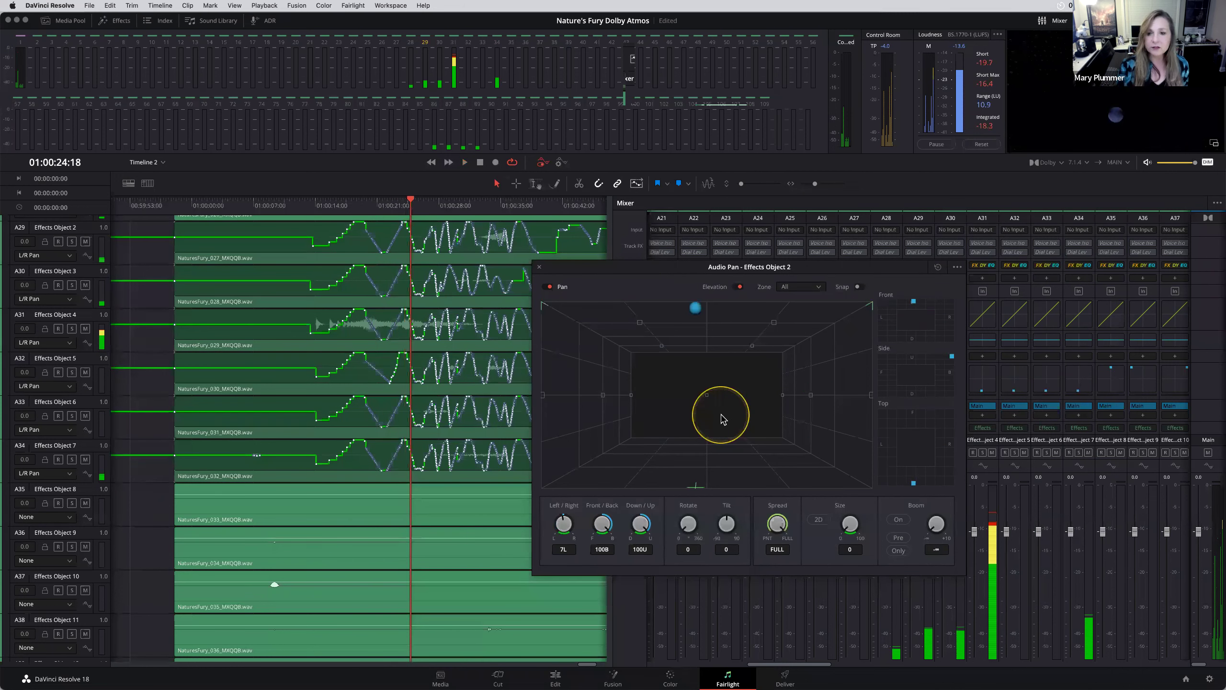
# Open the Space View scope over the upper part of the timeline and set its objects to Show only selected.
pyautogui.moveTo(723, 404); pyautogui.dragTo(724, 402)
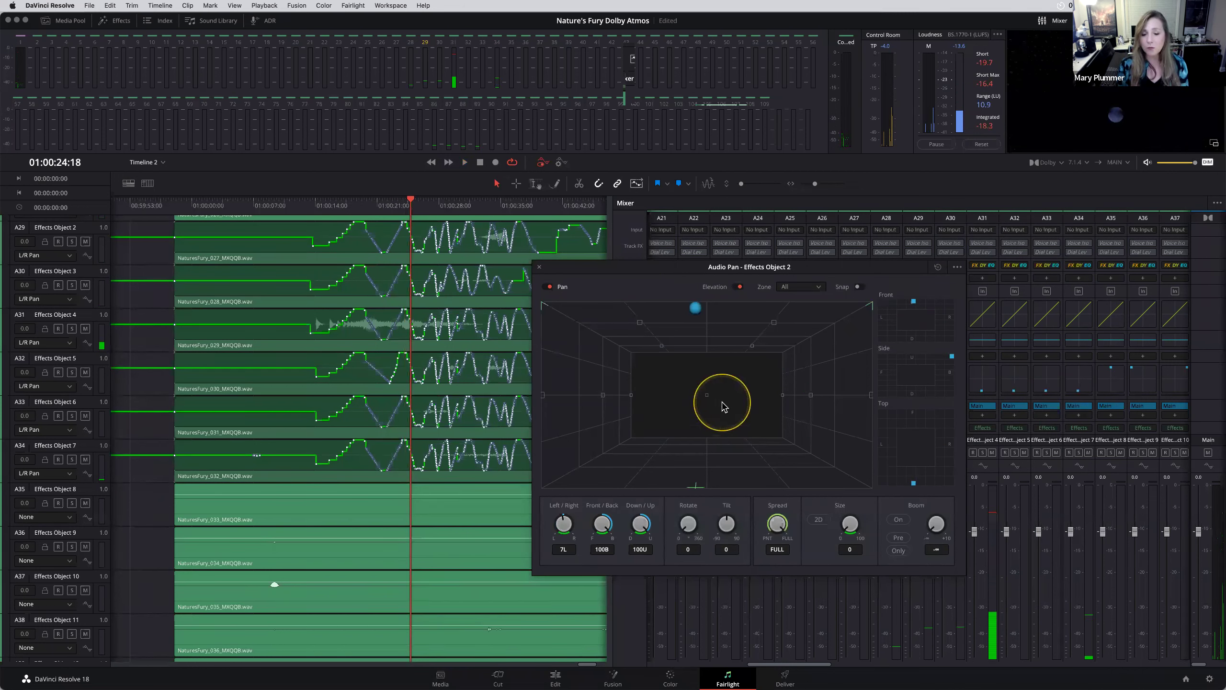
pyautogui.click(366, 7)
pyautogui.moveTo(381, 146)
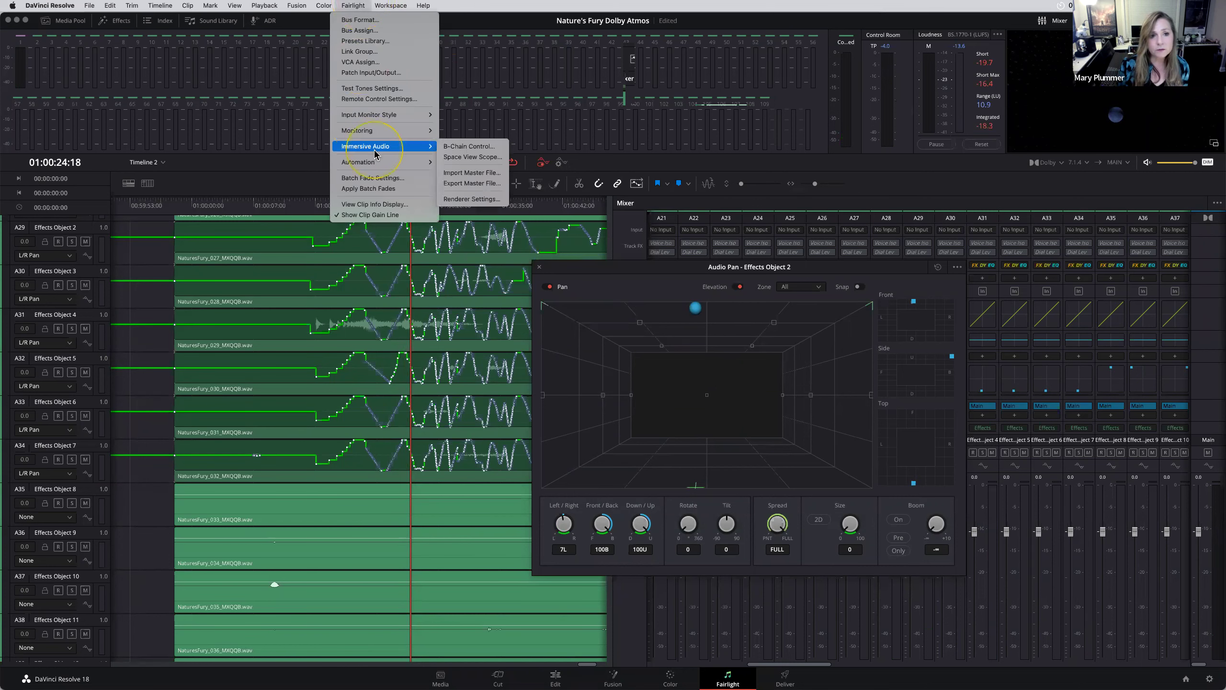
pyautogui.click(472, 156)
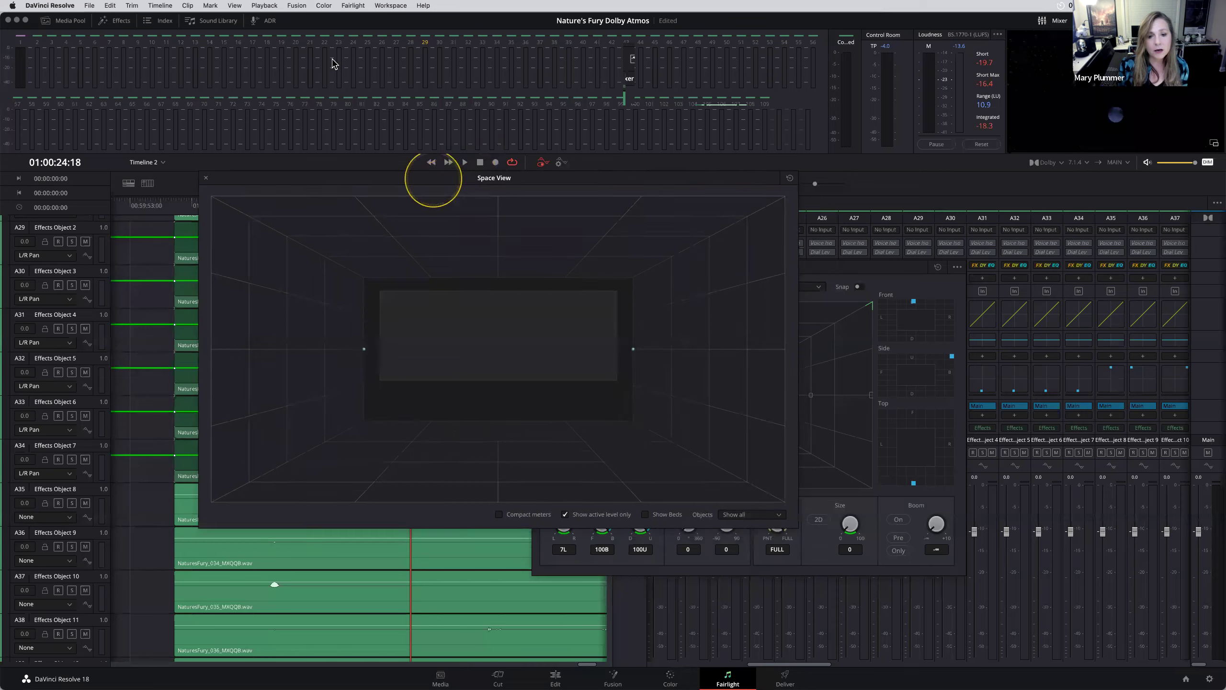
pyautogui.moveTo(433, 179); pyautogui.dragTo(333, 53)
pyautogui.click(645, 385)
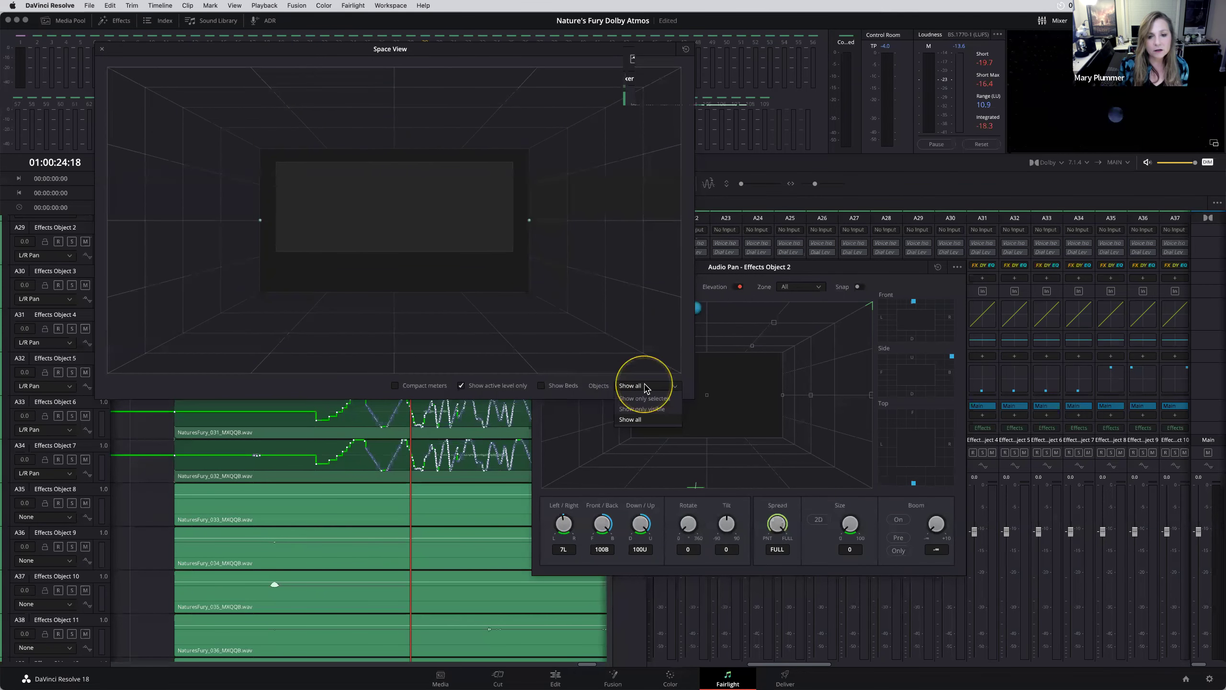
pyautogui.click(644, 398)
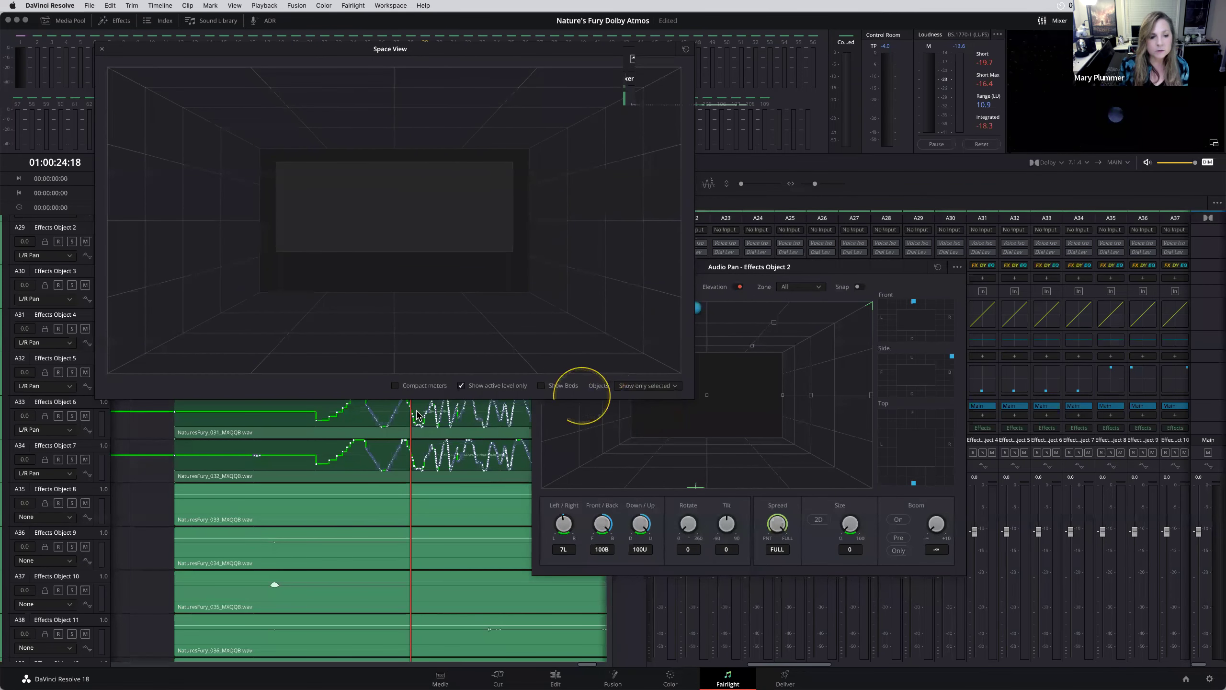
# Play the mix briefly with Show Beds enabled and Show active level only disabled in Space View, and close the scope.
pyautogui.press('space')
pyautogui.click(541, 386)
pyautogui.click(462, 385)
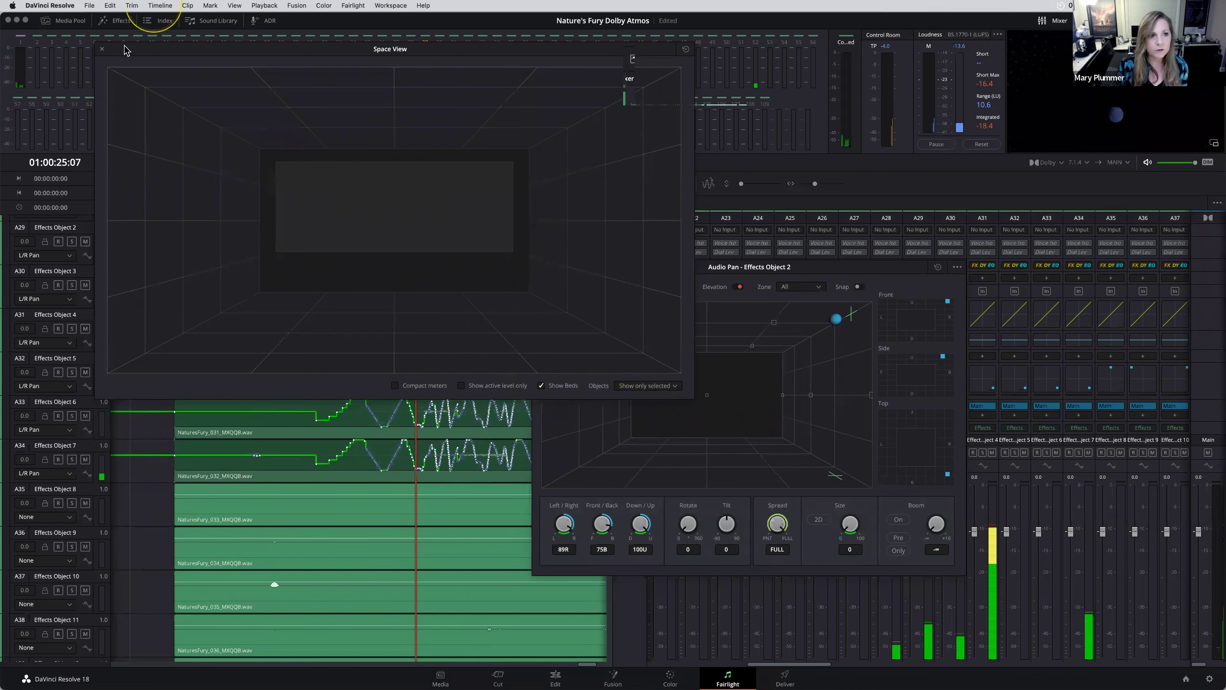
pyautogui.click(102, 51)
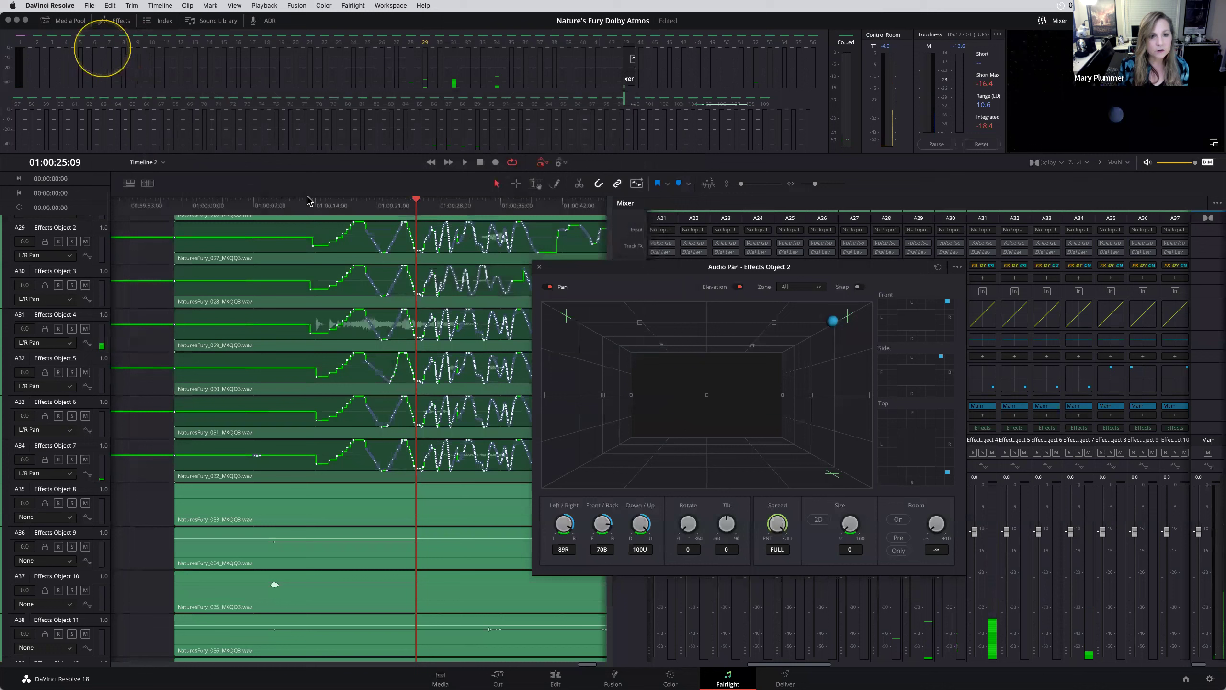
# Play on from 01:00:25:09 and watch Effects Object 2 move in the Audio Pan window.
pyautogui.click(633, 294)
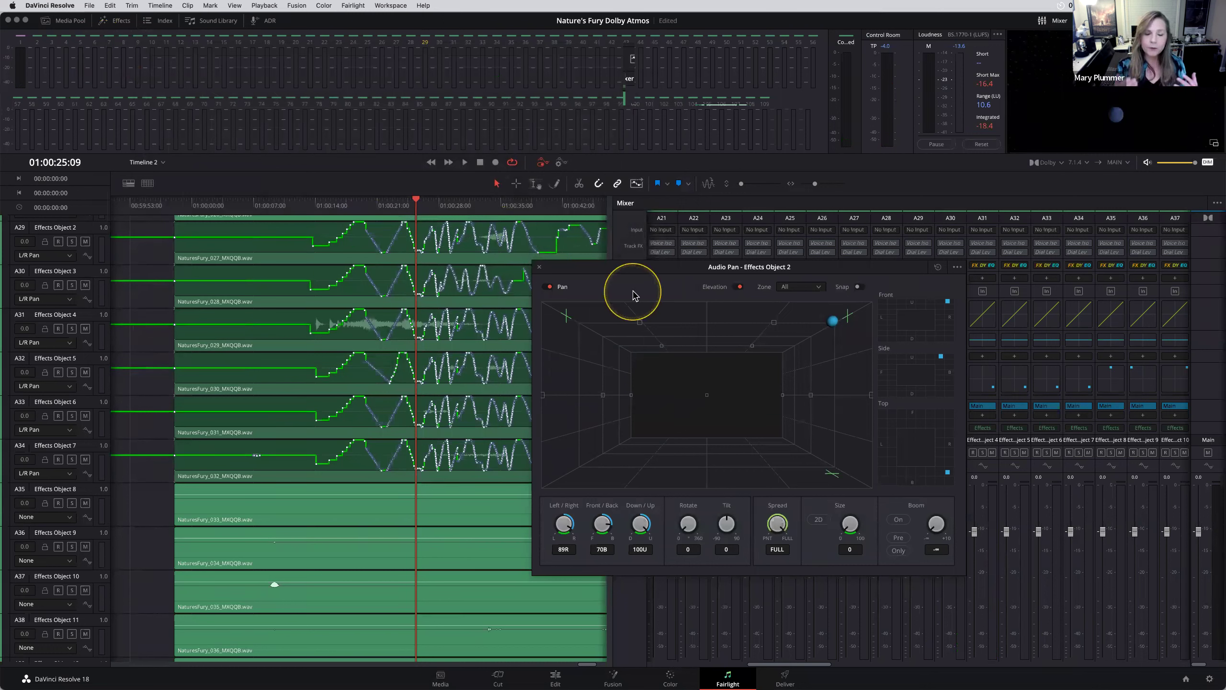
pyautogui.press('space')
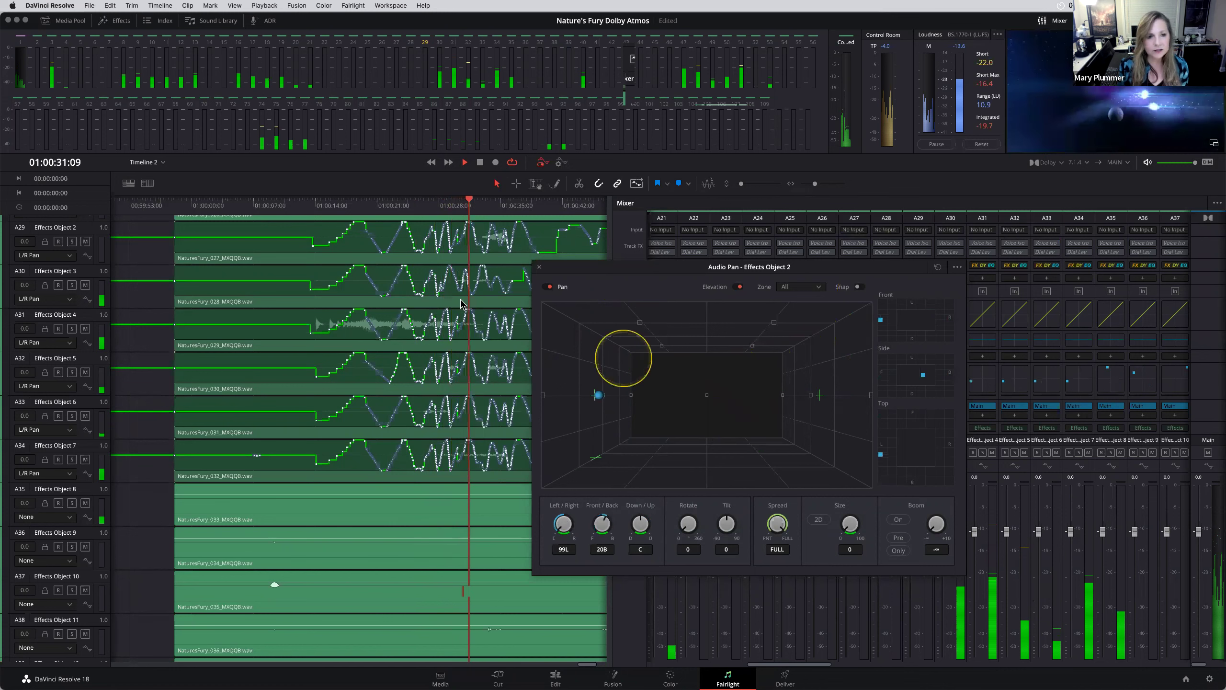
pyautogui.press('space')
# Display the F/B Pan automation curve on the Effects Object 4 track.
pyautogui.click(49, 343)
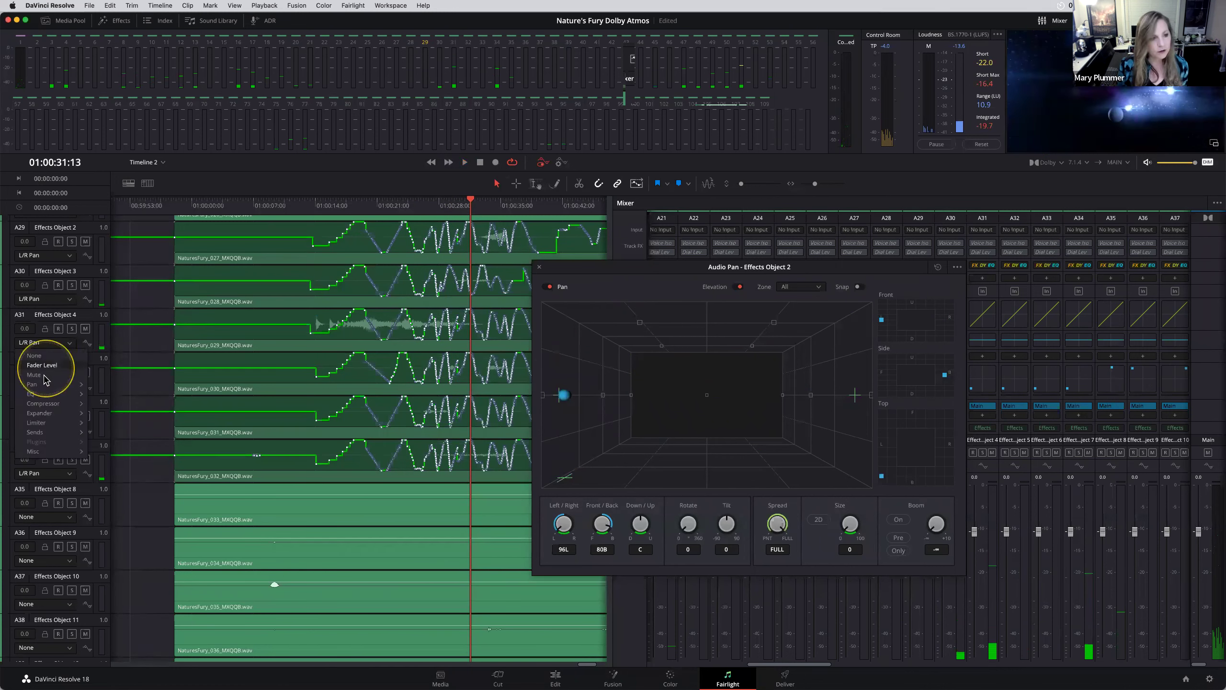
pyautogui.moveTo(60, 384)
pyautogui.click(103, 396)
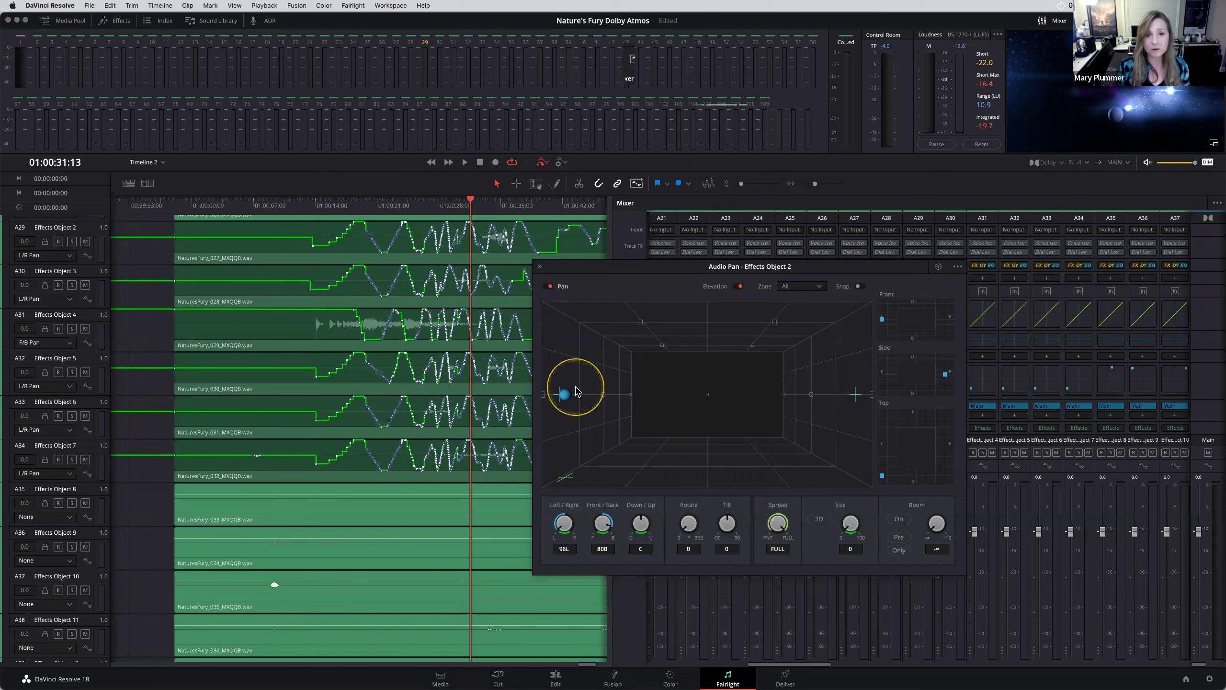
# Play briefly from 01:00:18:11 to compare the front/back and left/right pan automation.
pyautogui.click(355, 200)
pyautogui.press('space')
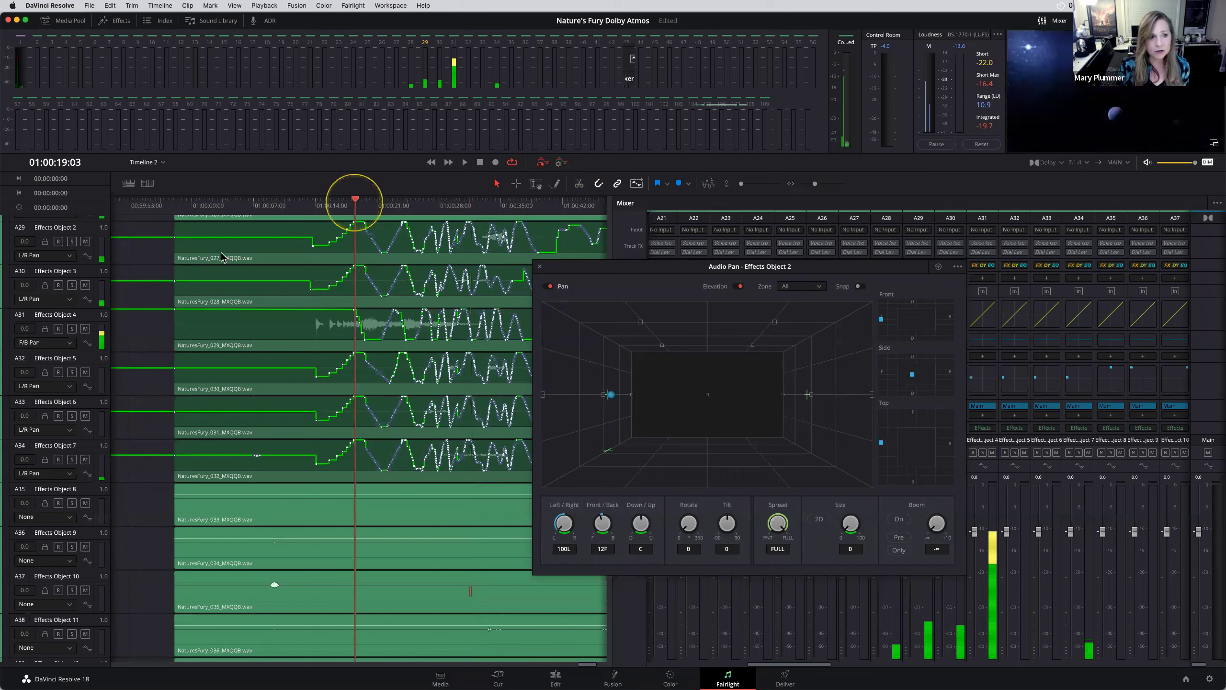
pyautogui.click(90, 250)
pyautogui.press('space')
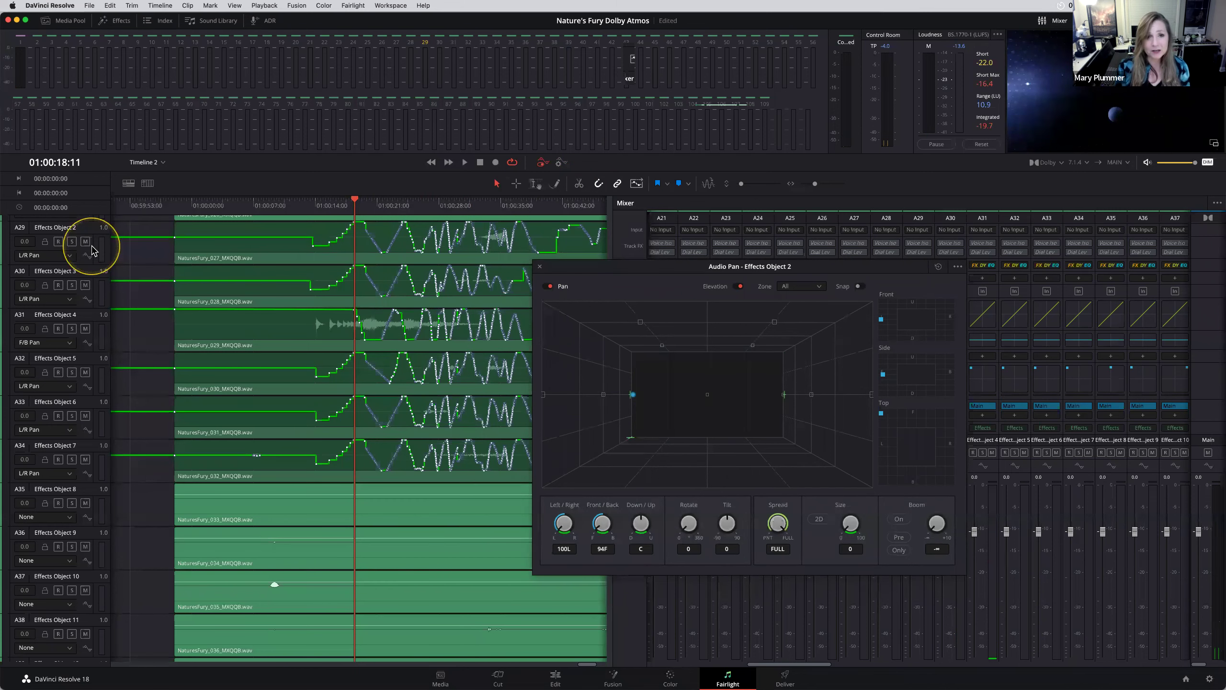
# Look through the Effects and Music Object tracks and close the Audio Pan window.
pyautogui.hscroll(3, 116, 239)
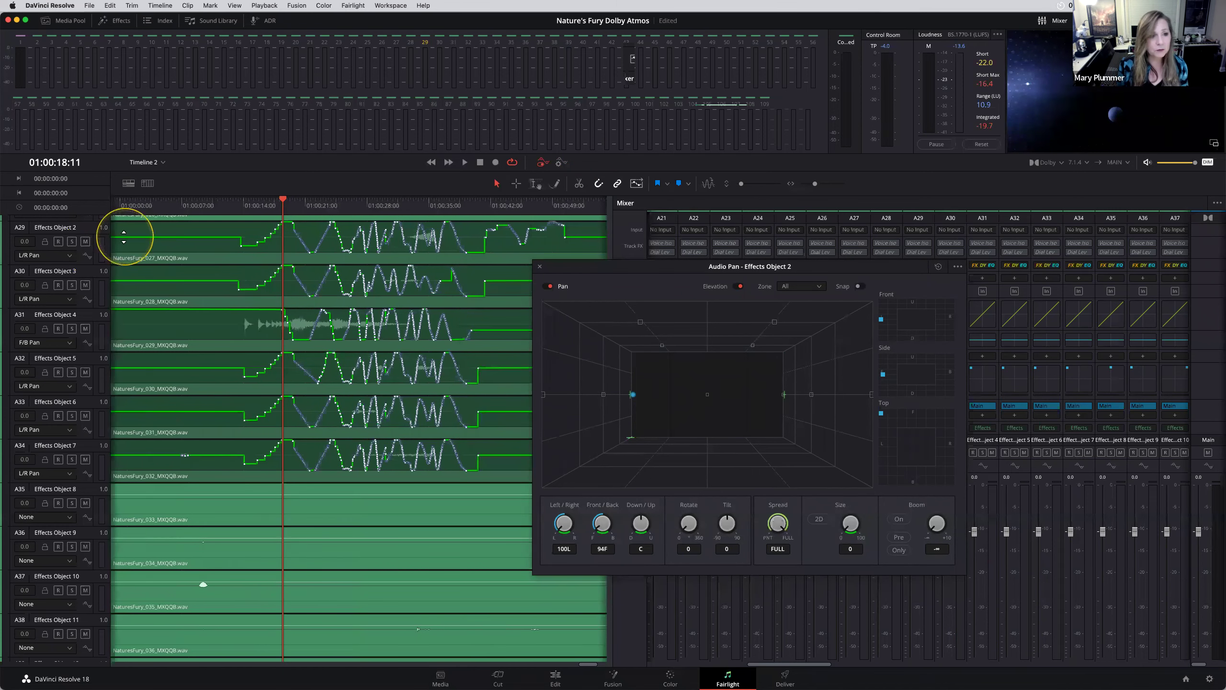
pyautogui.scroll(-1, 145, 246)
pyautogui.scroll(-5, 150, 251)
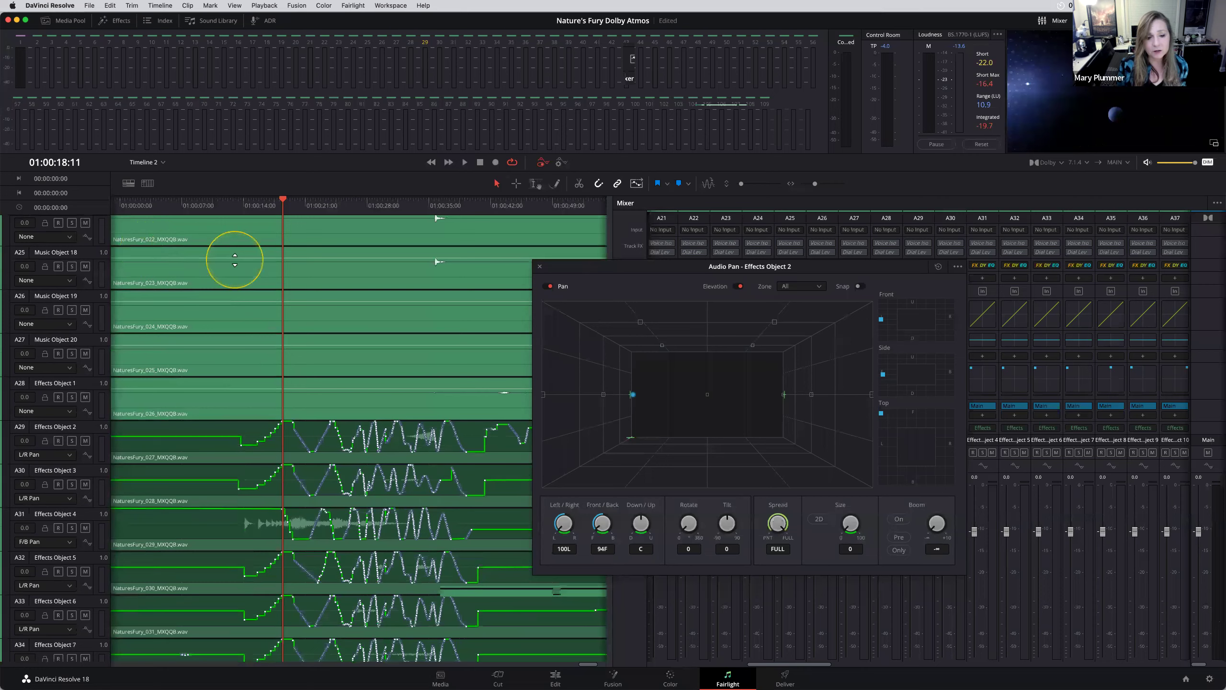
pyautogui.scroll(13, 318, 236)
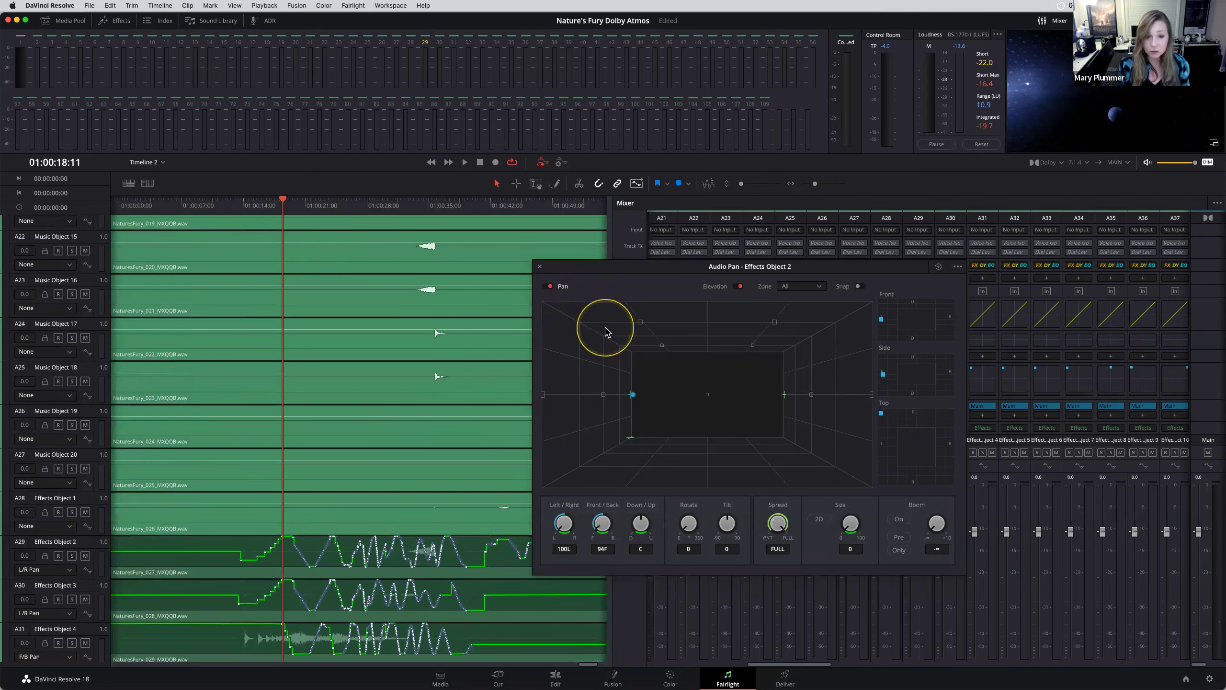
pyautogui.click(540, 266)
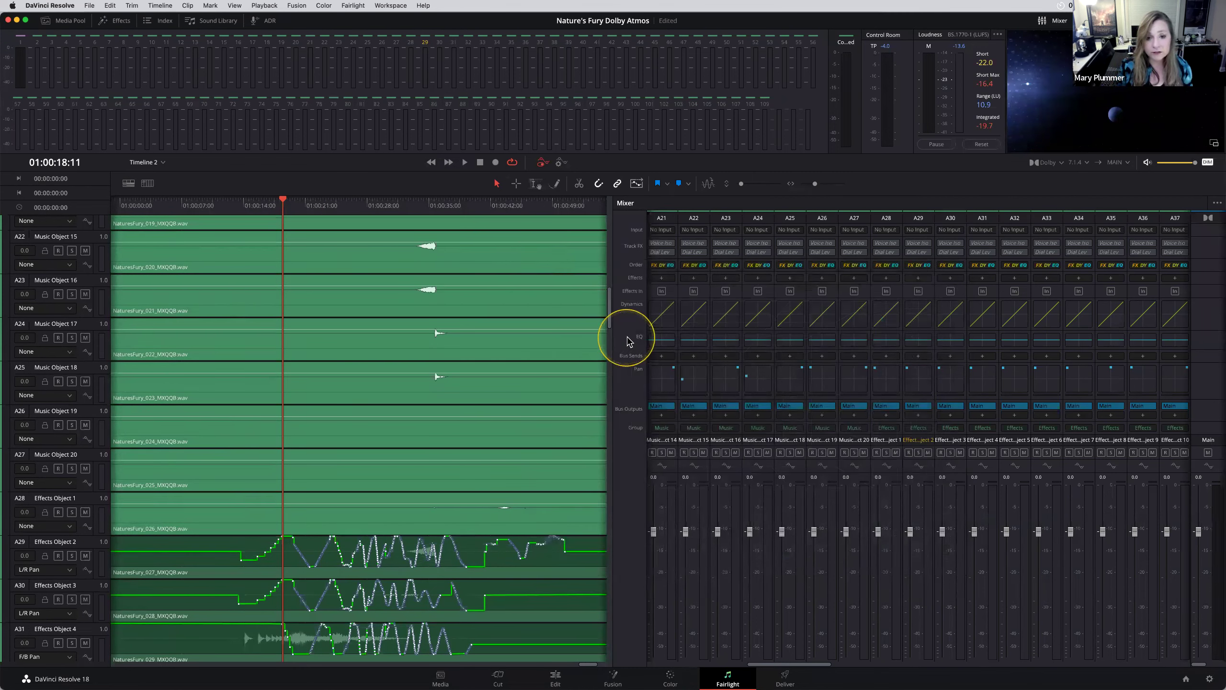
# Open Untitled Project 1 from the Project Manager and show its Media Pool.
pyautogui.click(1188, 680)
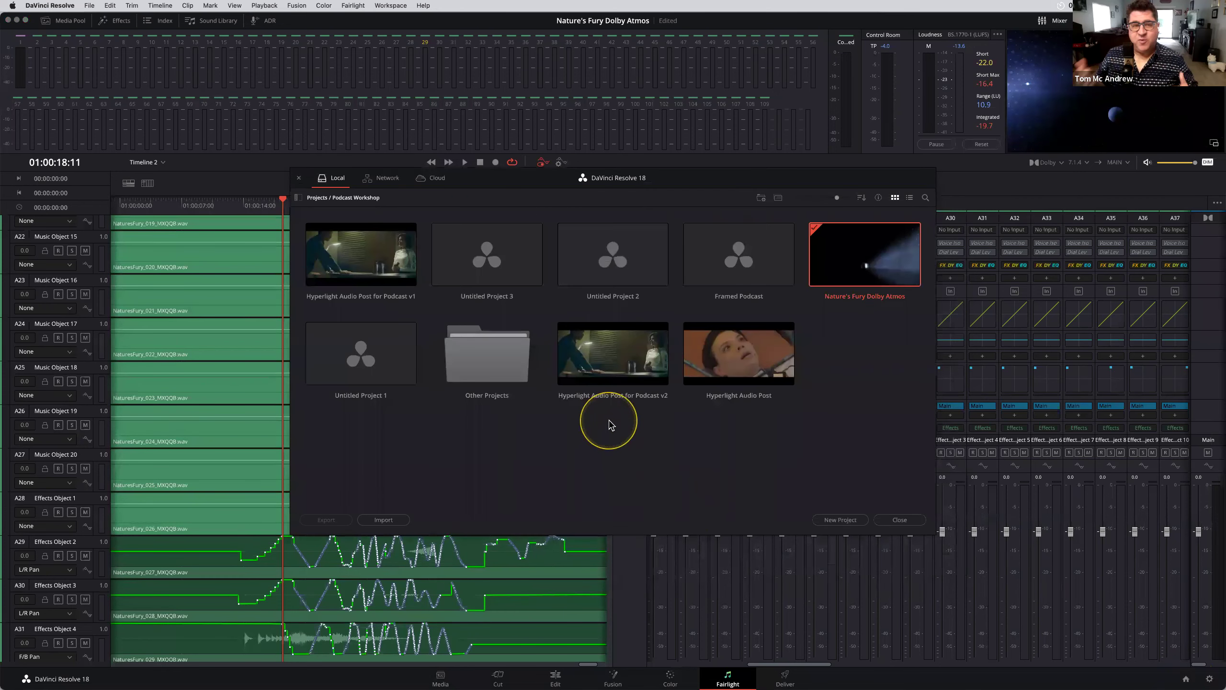
pyautogui.click(376, 372)
pyautogui.doubleClick(376, 372)
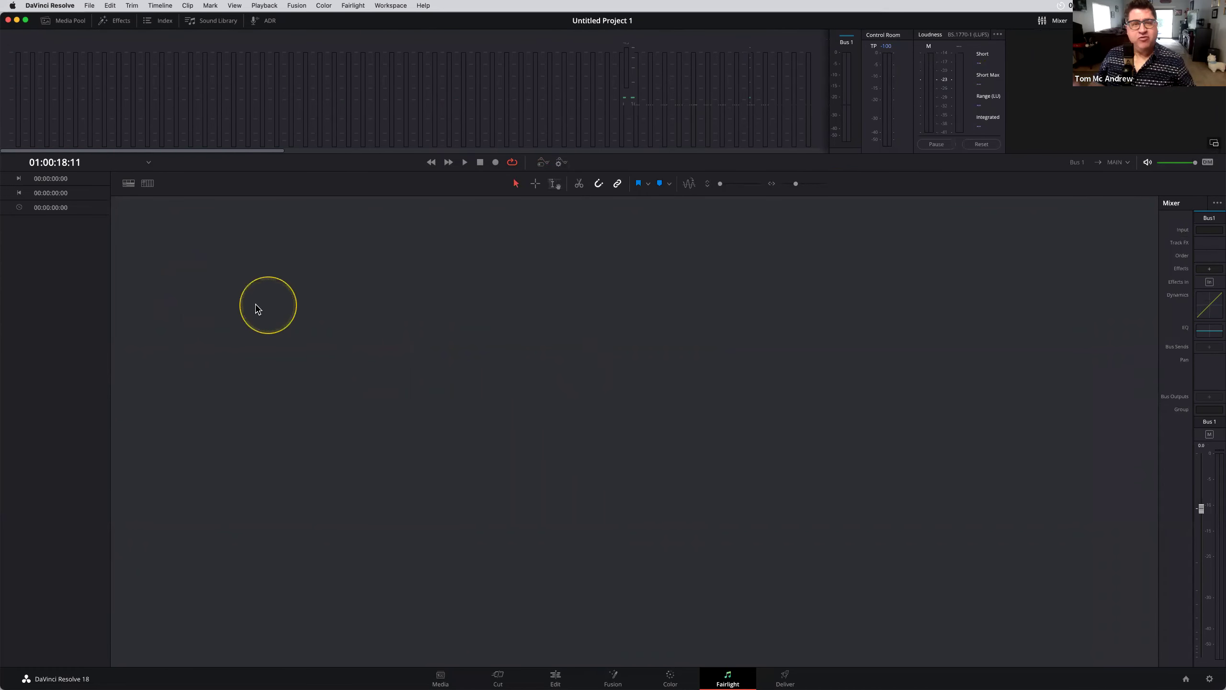
pyautogui.click(69, 31)
pyautogui.rightClick(53, 192)
pyautogui.click(44, 235)
pyautogui.rightClick(110, 189)
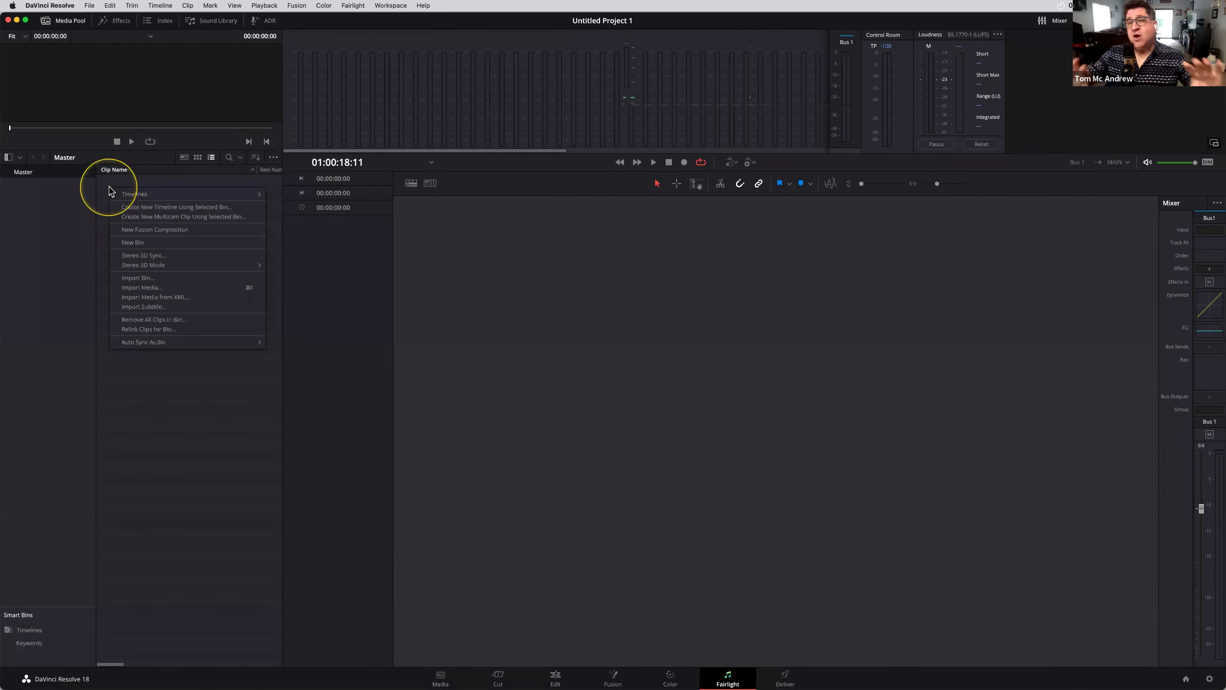
pyautogui.click(408, 279)
# Import the immersive audio master file NaturesFury.wav from the Nature's Fury ADM Dolby Atmos folder.
pyautogui.click(351, 5)
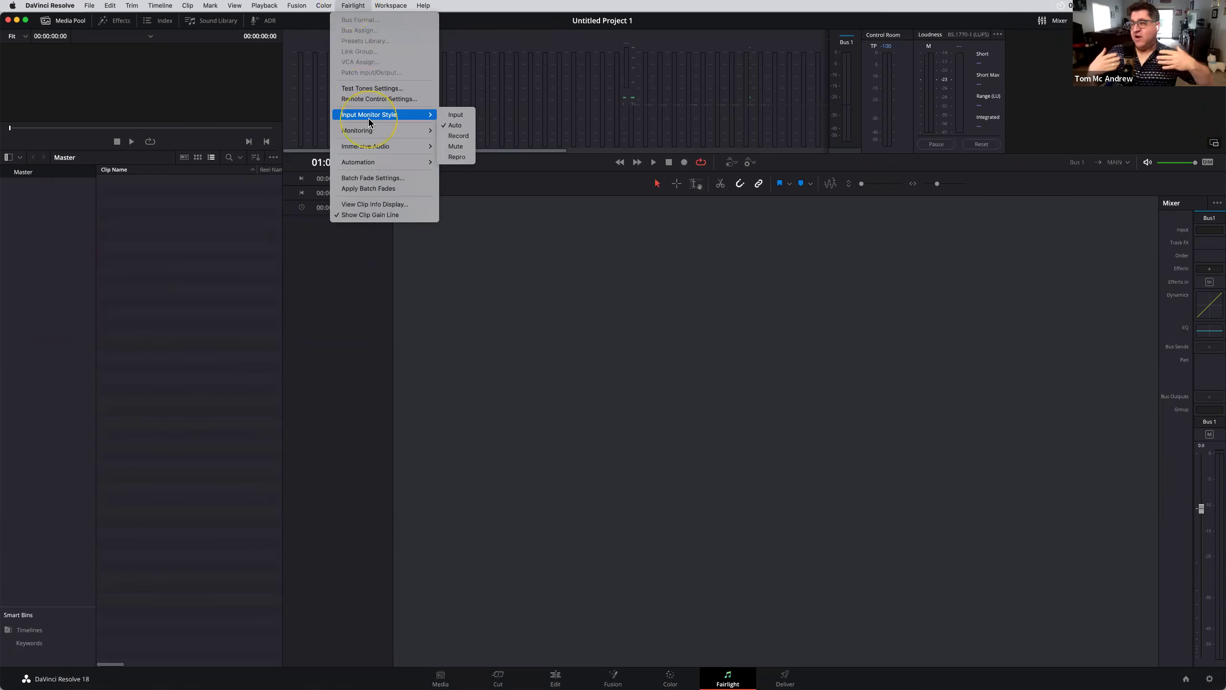
pyautogui.moveTo(410, 146)
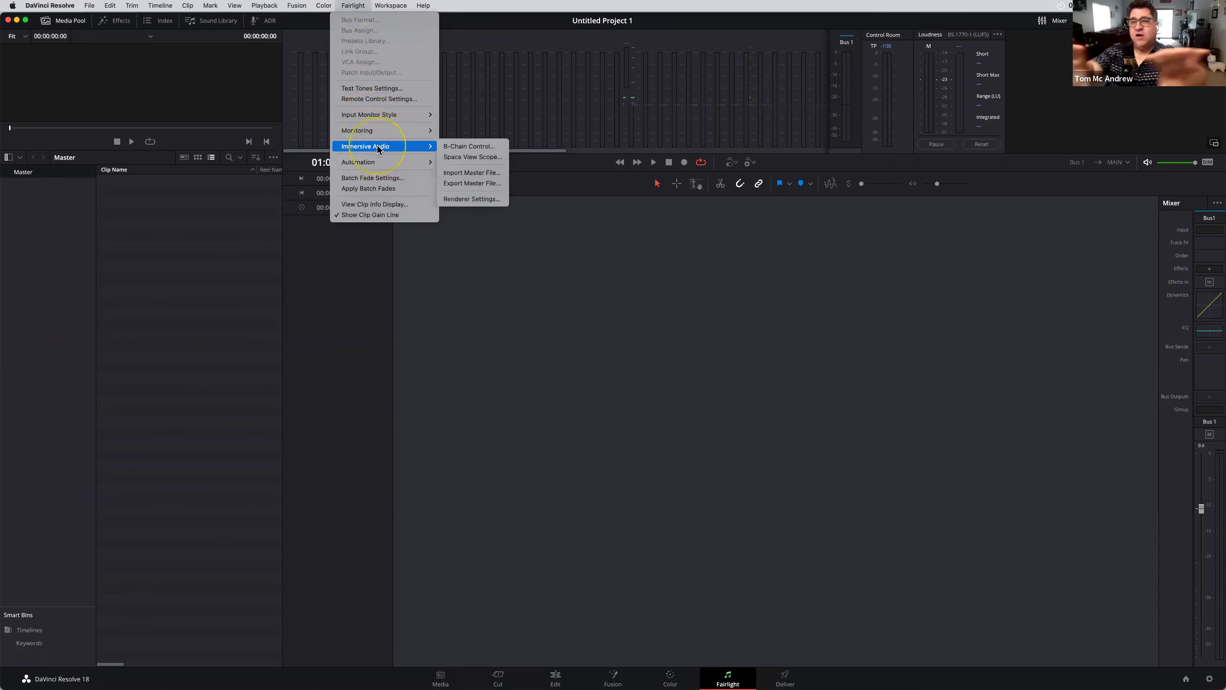
pyautogui.click(469, 173)
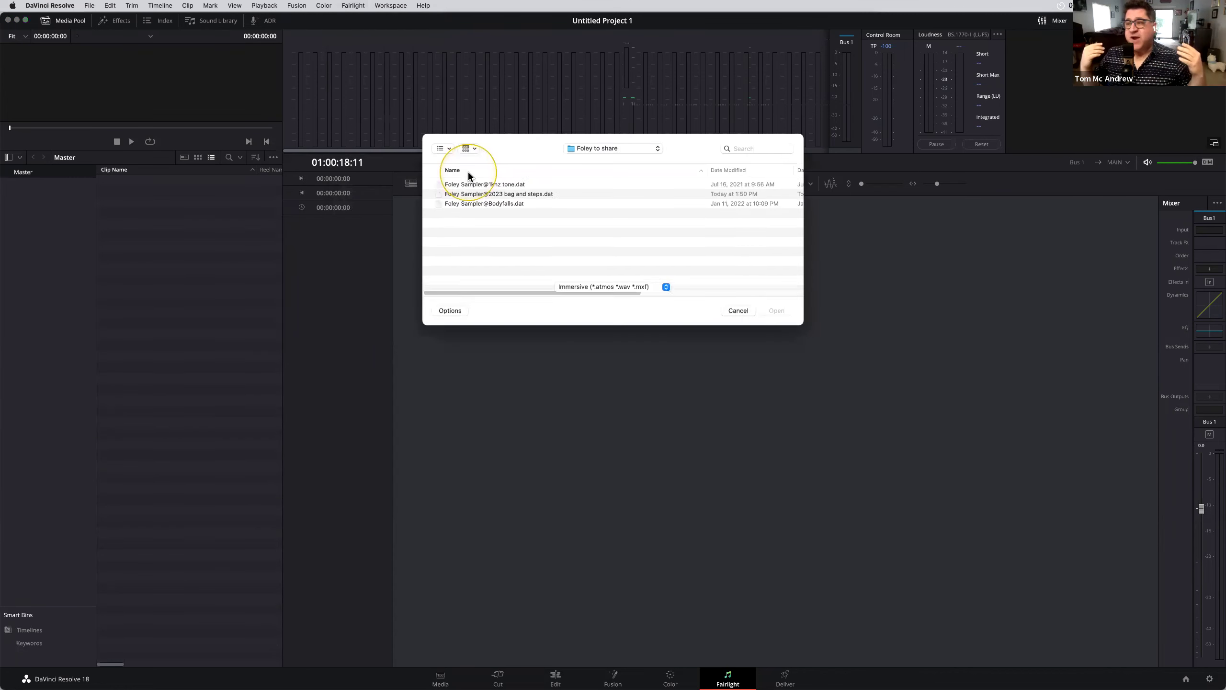
pyautogui.click(588, 155)
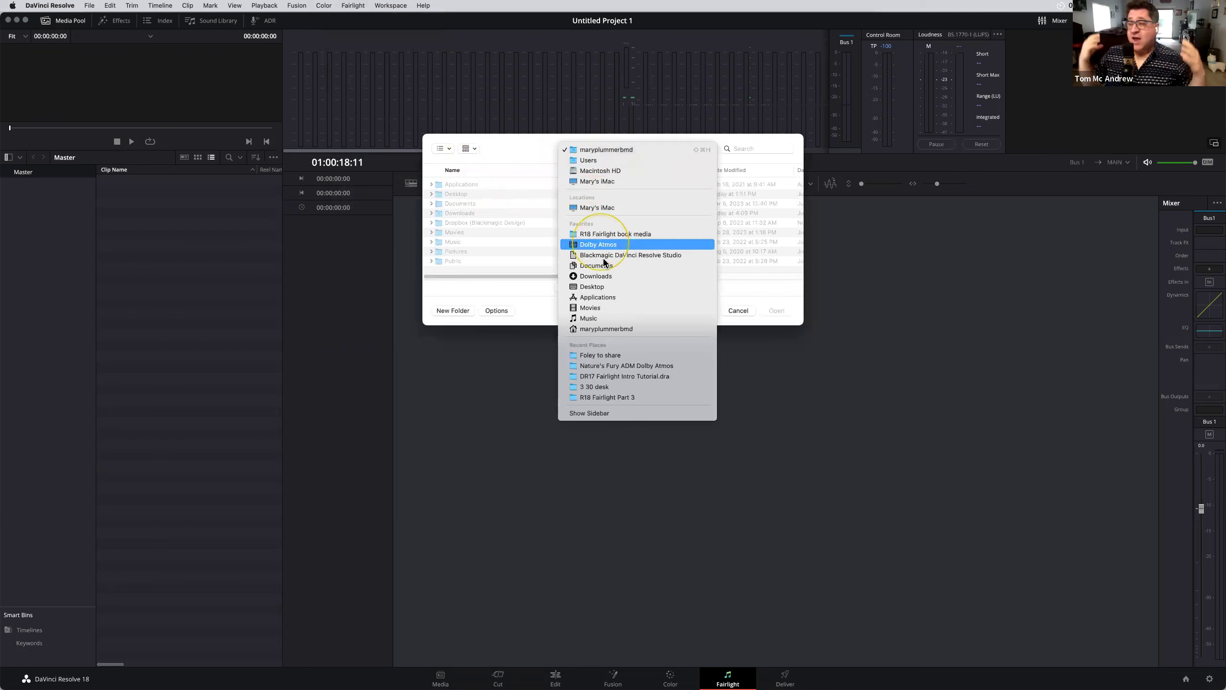
pyautogui.click(604, 366)
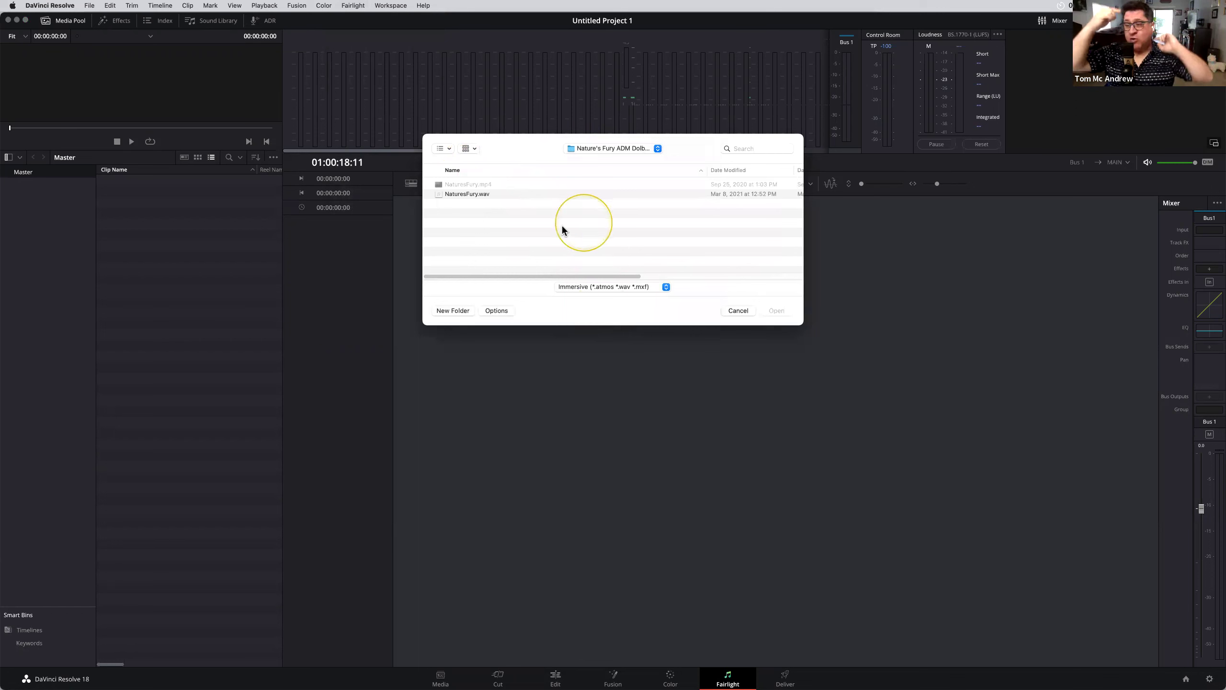
pyautogui.click(491, 193)
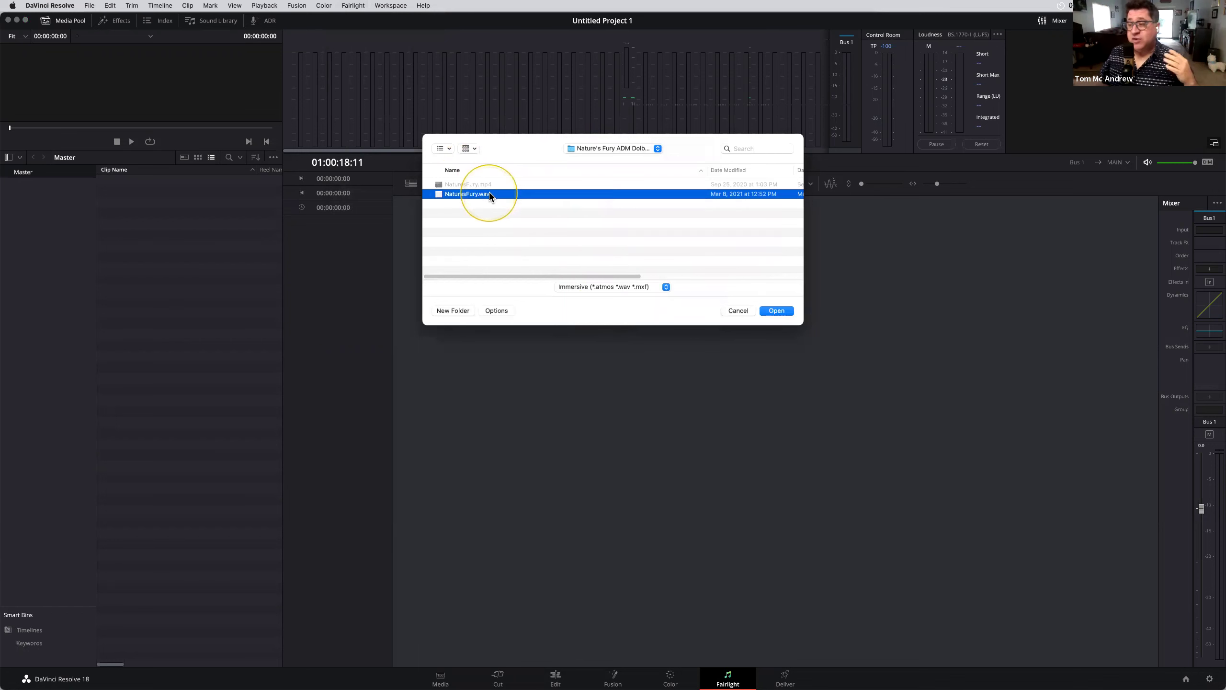
pyautogui.click(778, 310)
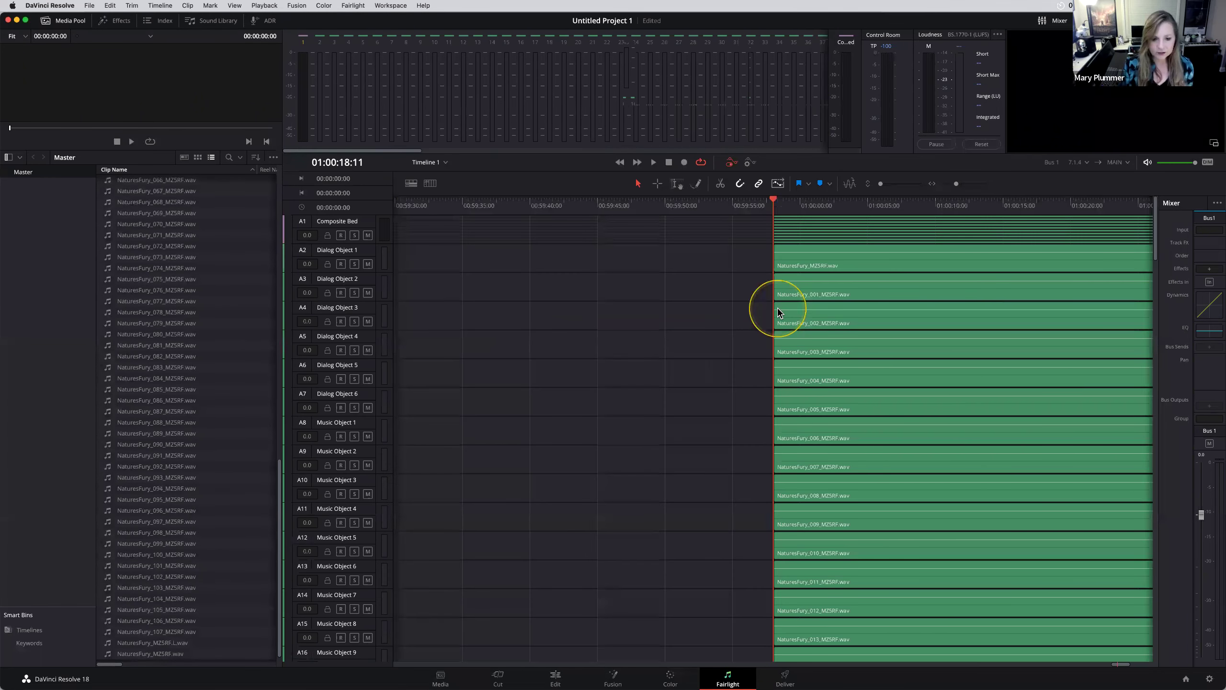
# Move the playhead into the imported clips at about 01:00:08 and play the timeline briefly.
pyautogui.click(1127, 667)
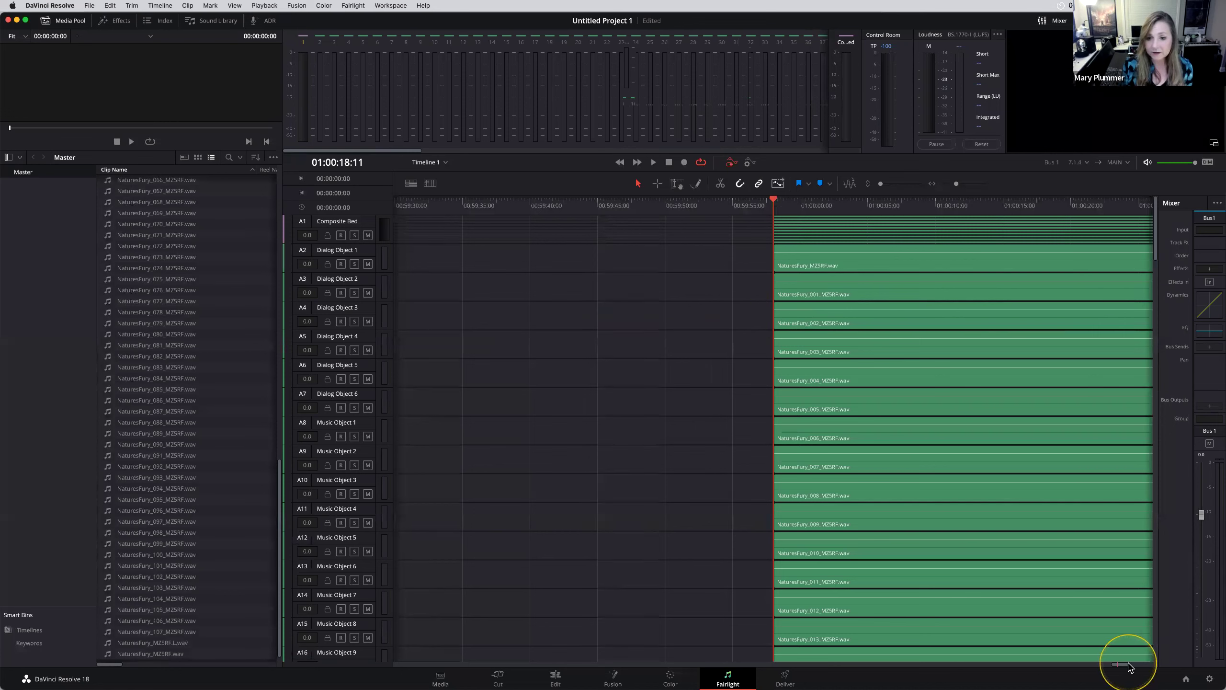
pyautogui.click(774, 205)
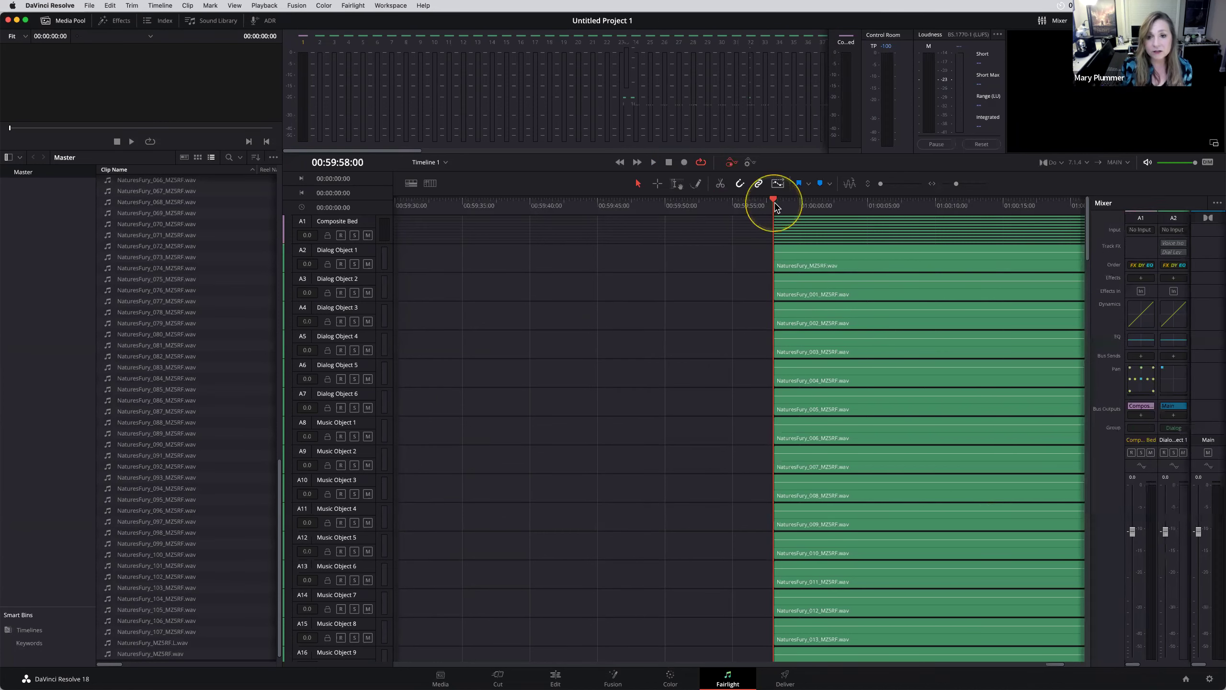
pyautogui.moveTo(782, 207); pyautogui.dragTo(911, 207)
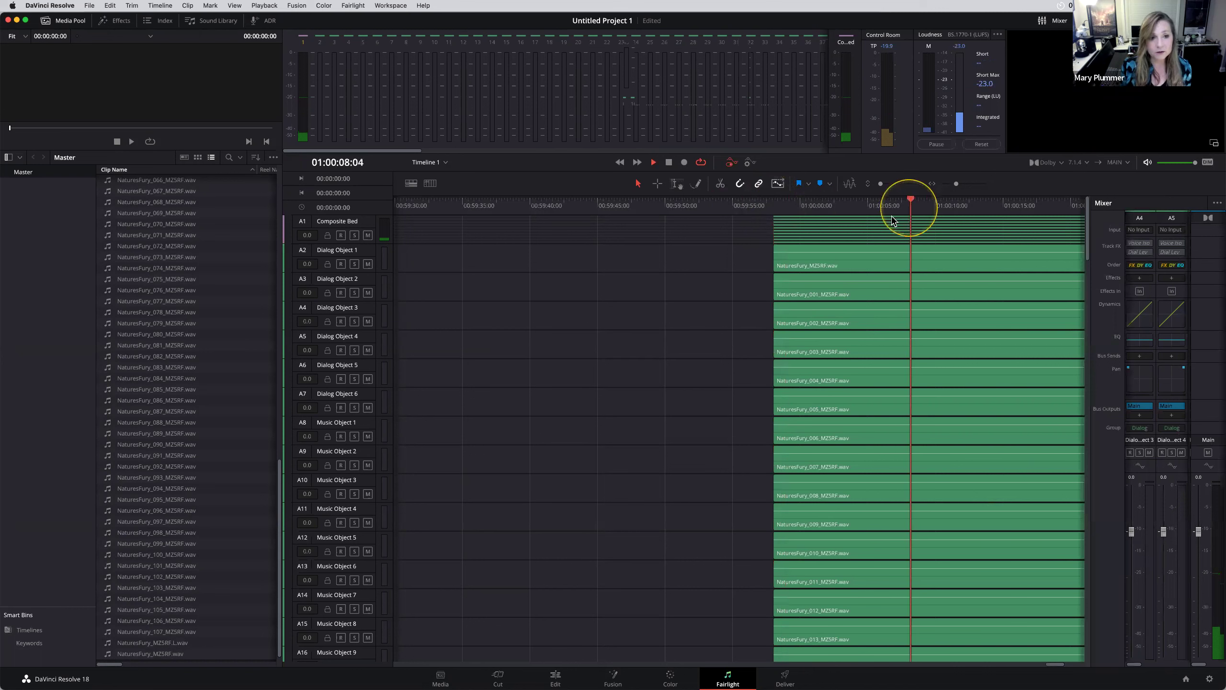
# Open the Space View scope and play the mix with objects set to Show only visible and Show Beds enabled.
pyautogui.click(359, 6)
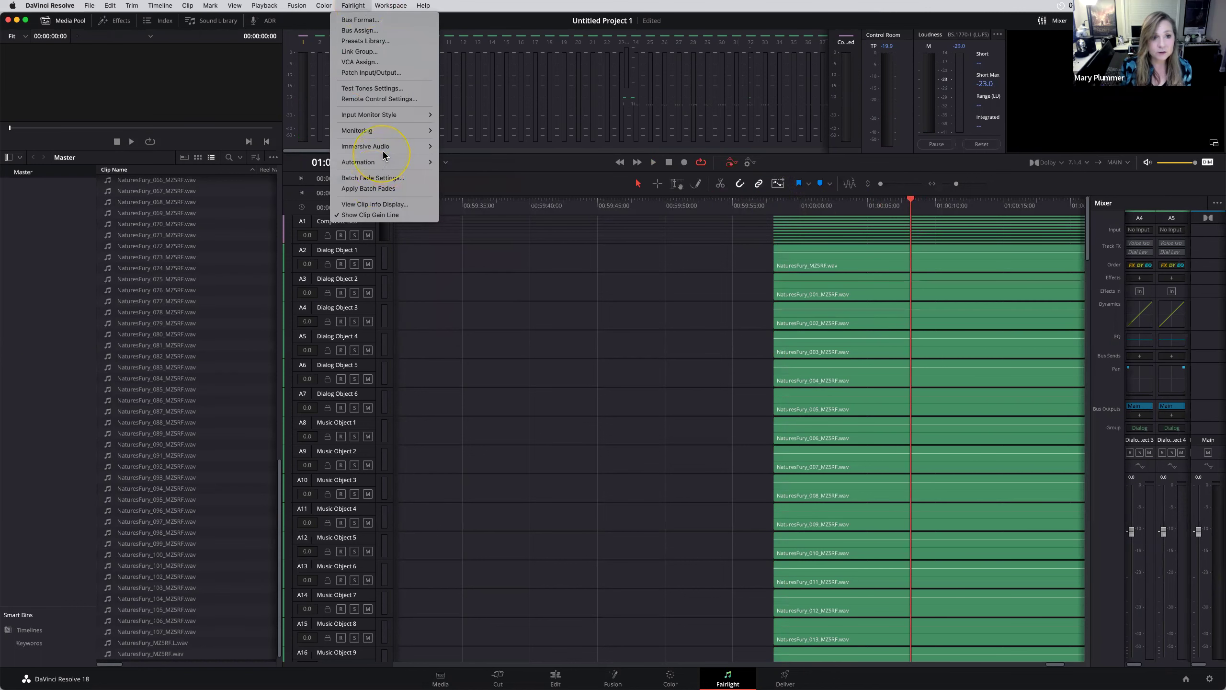
pyautogui.moveTo(427, 146)
pyautogui.click(482, 157)
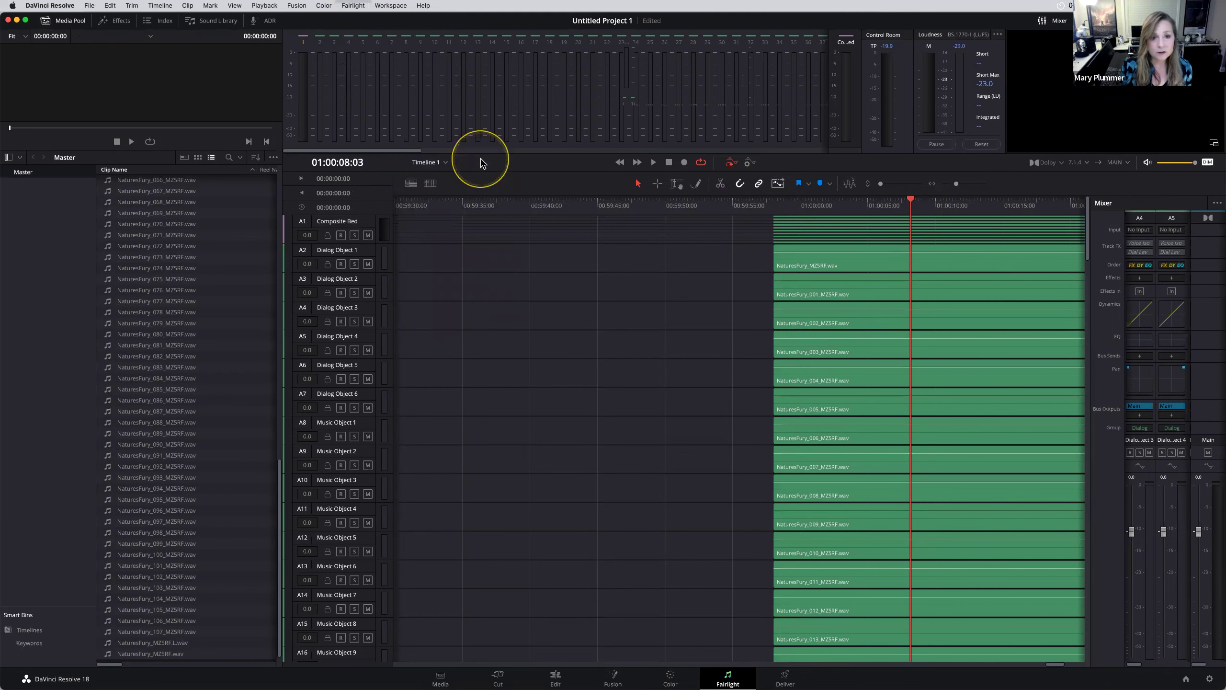
pyautogui.click(545, 386)
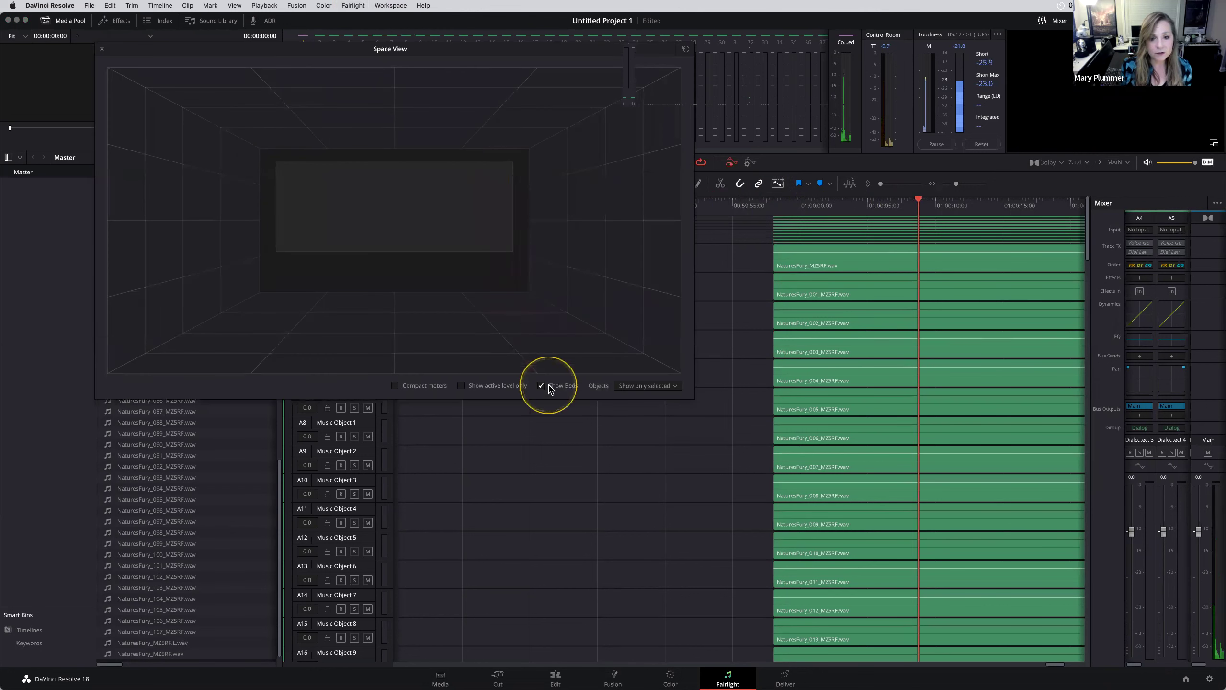
pyautogui.click(633, 386)
pyautogui.click(632, 411)
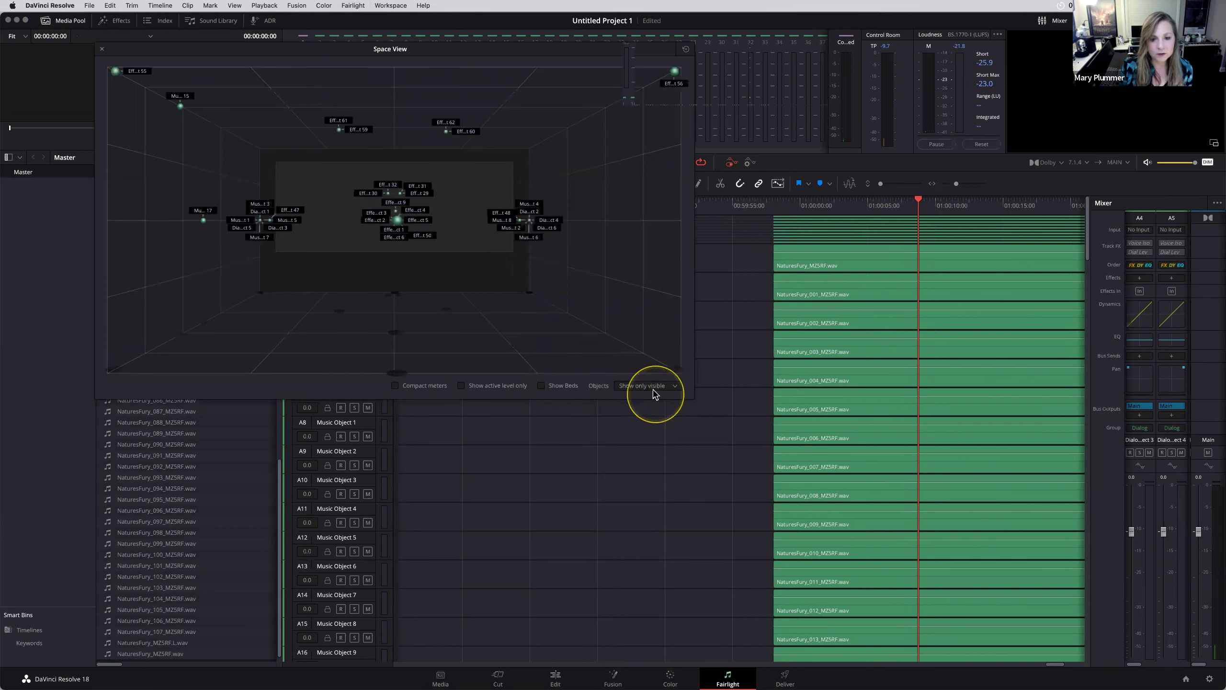
pyautogui.click(543, 386)
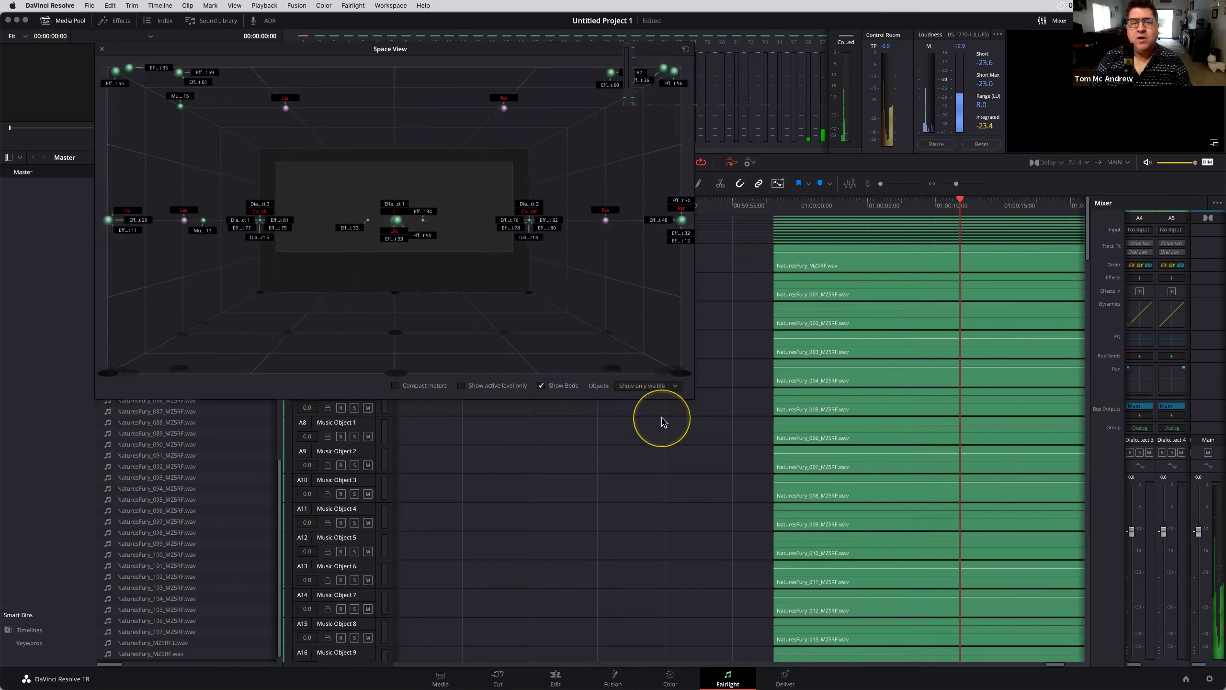
# Close the Space View scope and open the Hyperlight Audio Post for Podcast v1 project from the Project Manager.
pyautogui.click(102, 50)
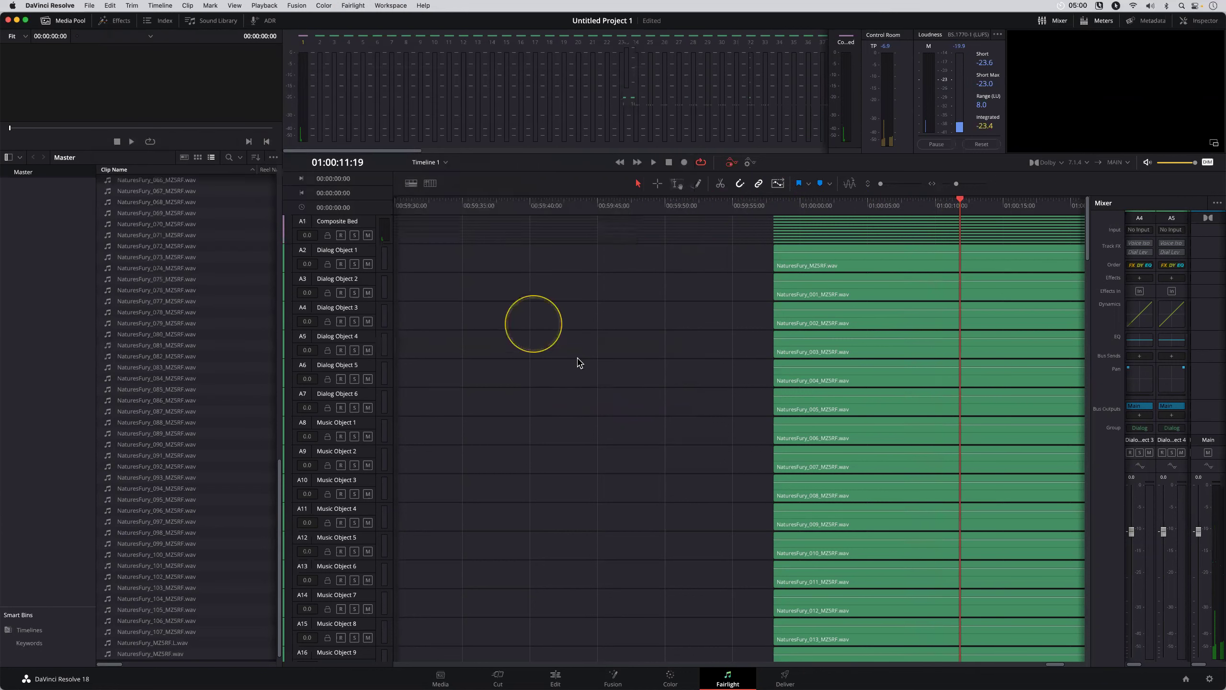
pyautogui.hscroll(-5, 1038, 660)
pyautogui.hscroll(5, 1056, 667)
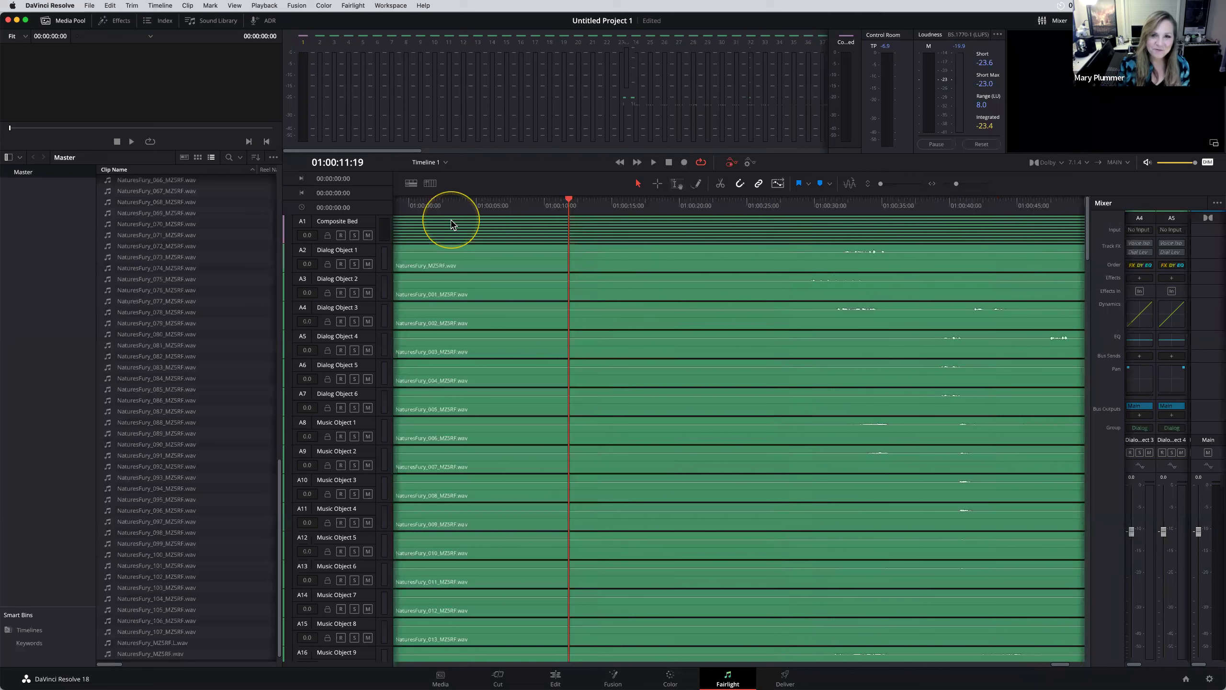
pyautogui.click(1186, 678)
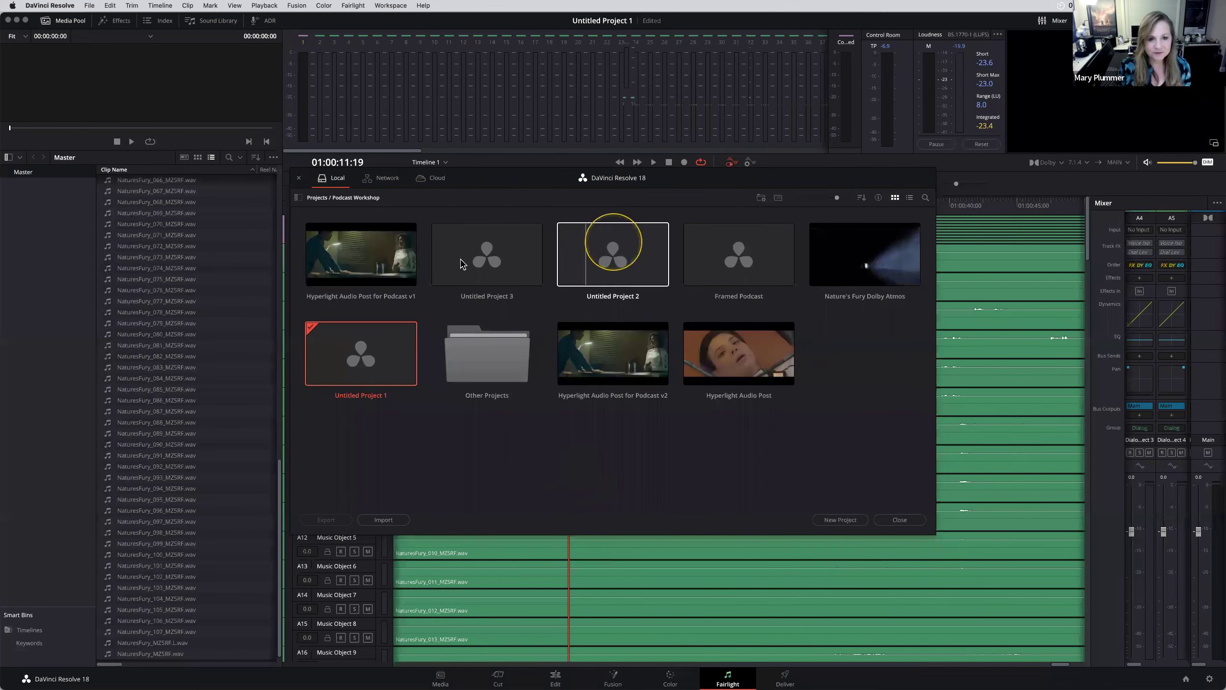
pyautogui.doubleClick(388, 267)
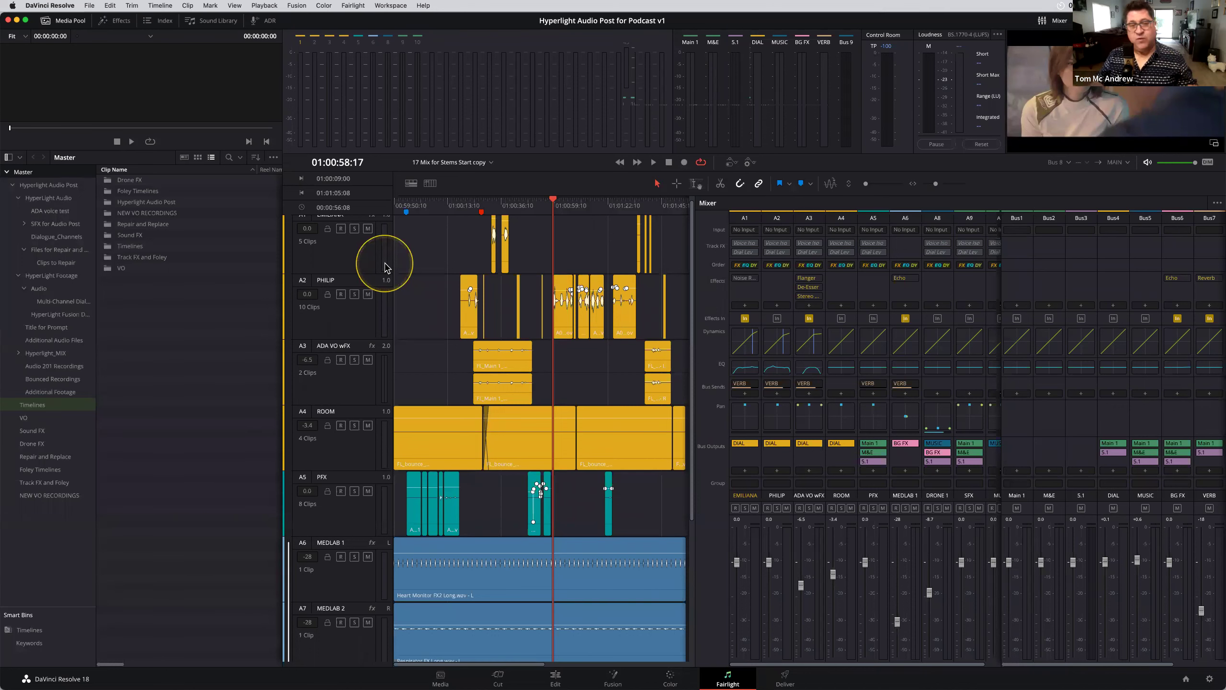
# Open the Nature's Fury Dolby Atmos project from the Project Manager and hide its Media Pool.
pyautogui.click(1185, 678)
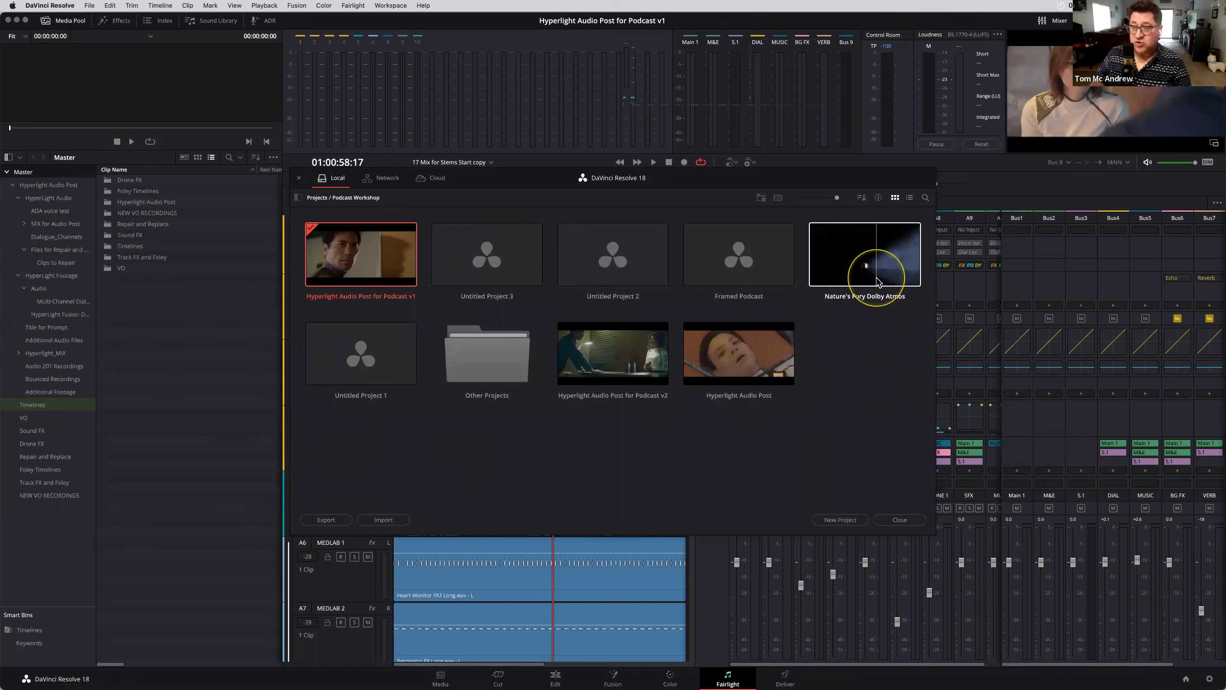
pyautogui.click(761, 438)
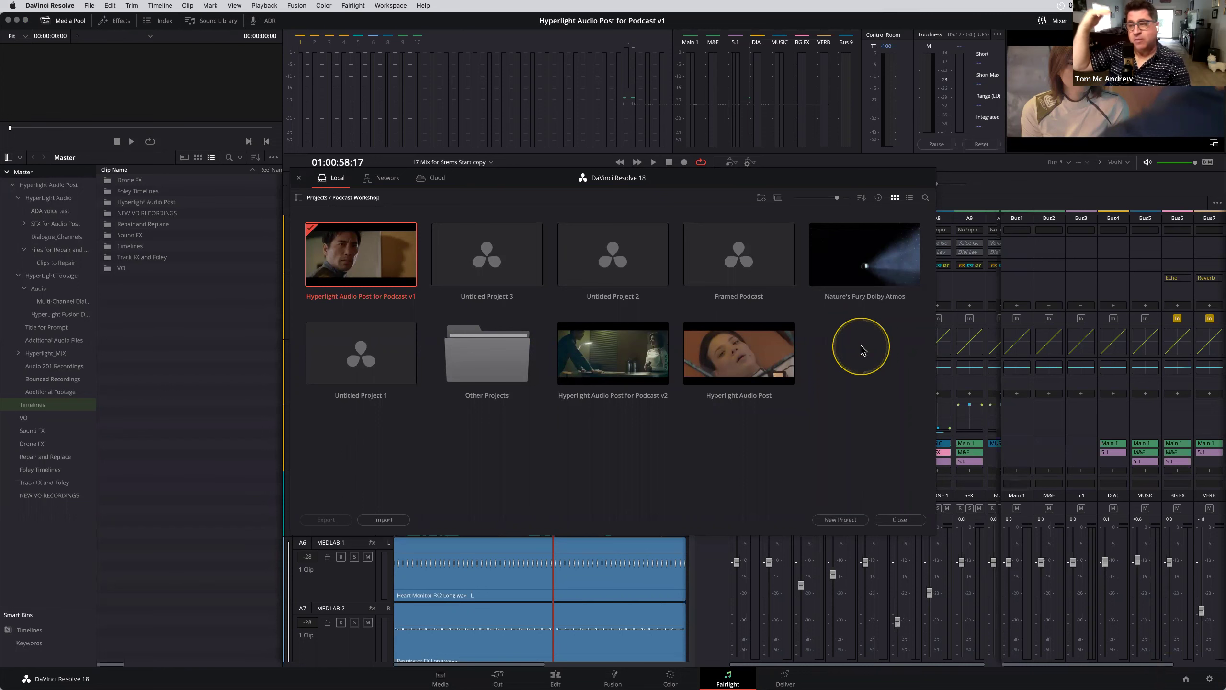
pyautogui.doubleClick(855, 275)
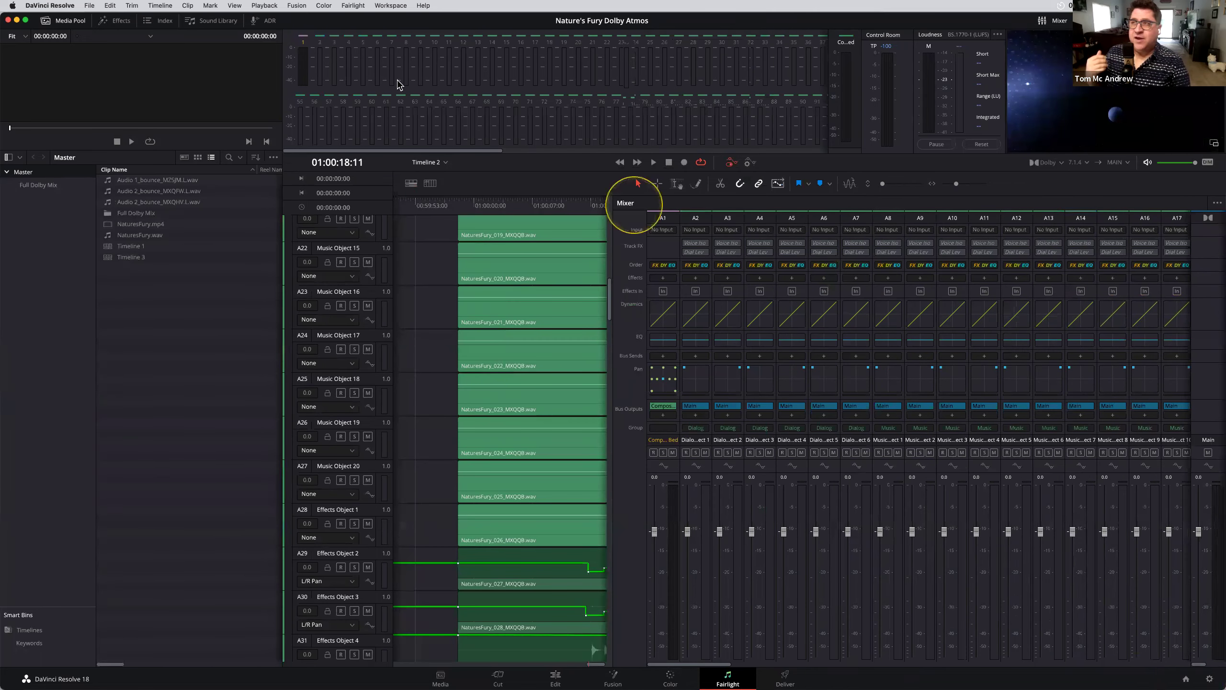
pyautogui.click(66, 24)
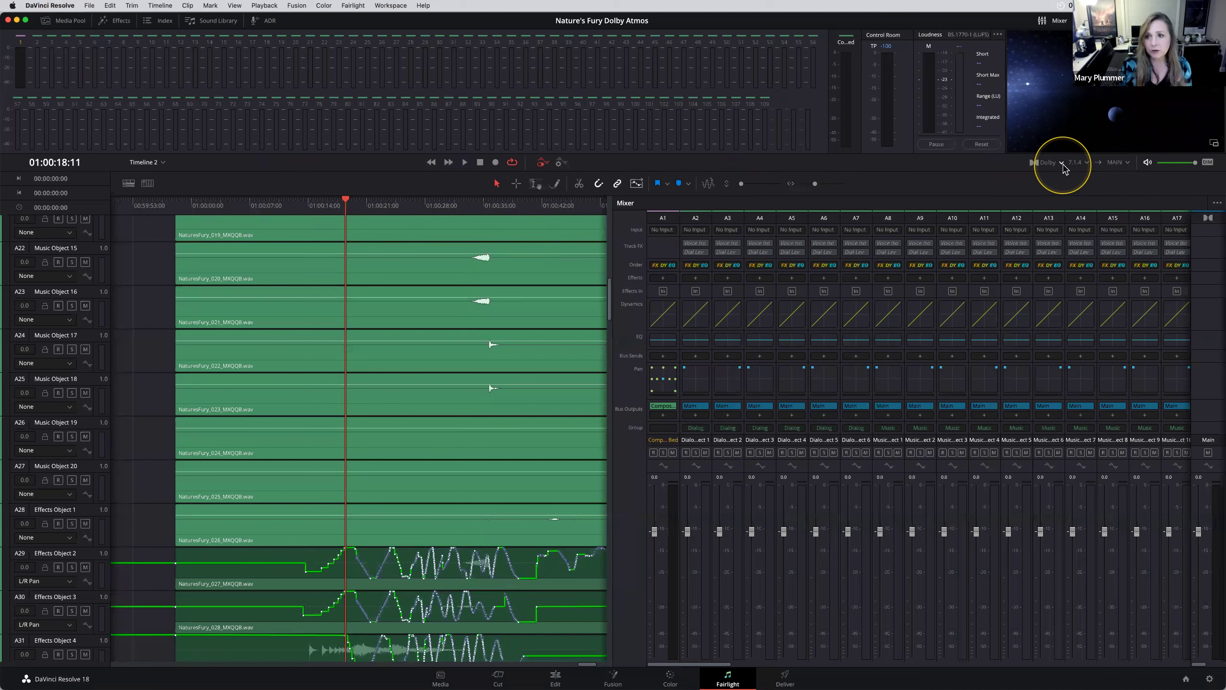
# Play the Dolby Atmos mix briefly while setting the monitoring format to 2.0 and finally to Binaural.
pyautogui.press('space')
pyautogui.press('space')
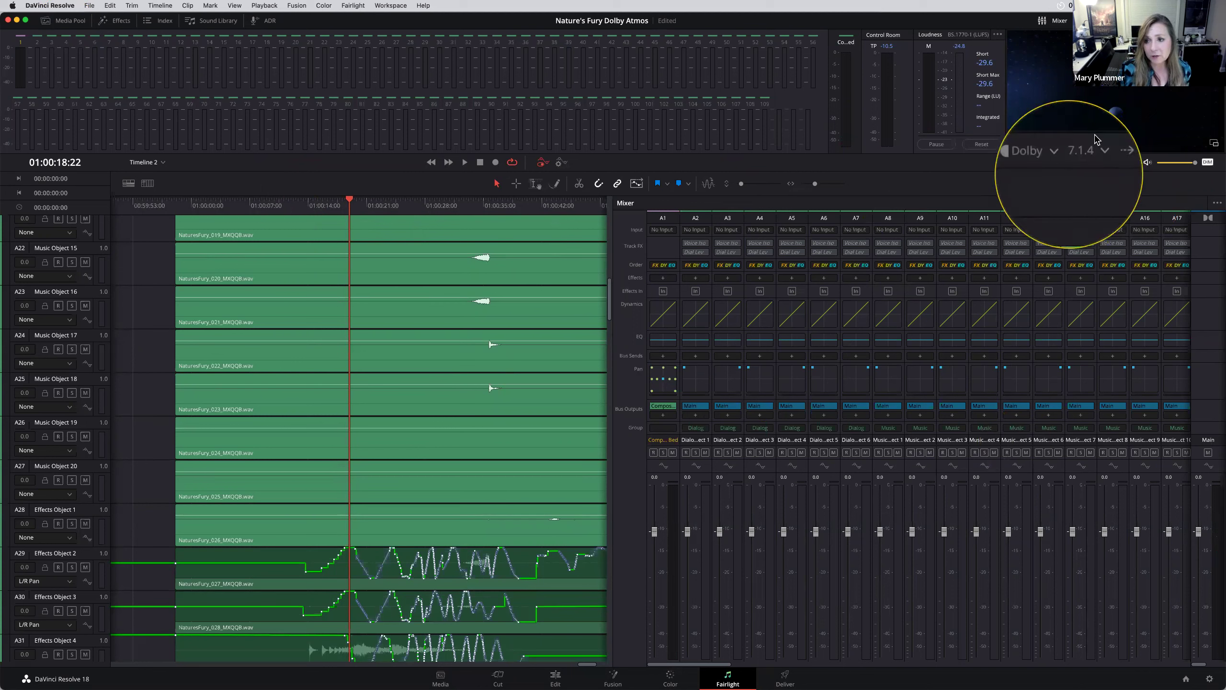
pyautogui.click(1087, 163)
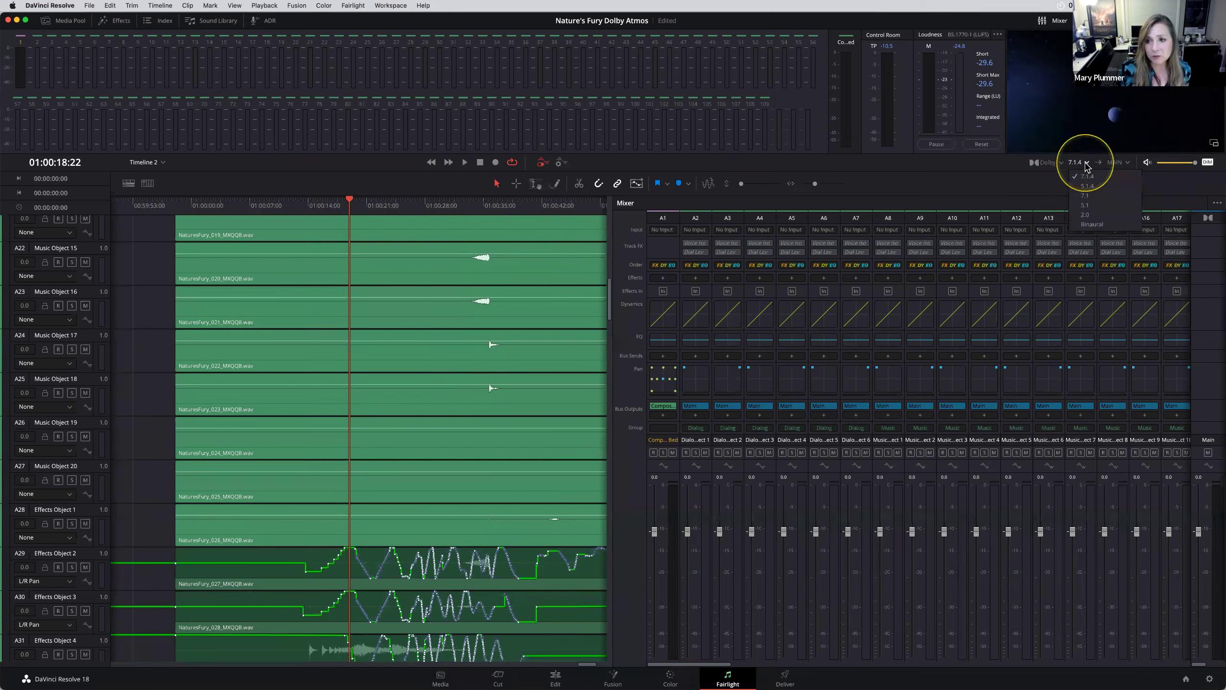
pyautogui.click(1087, 216)
pyautogui.click(1087, 163)
pyautogui.click(1084, 226)
pyautogui.press('space')
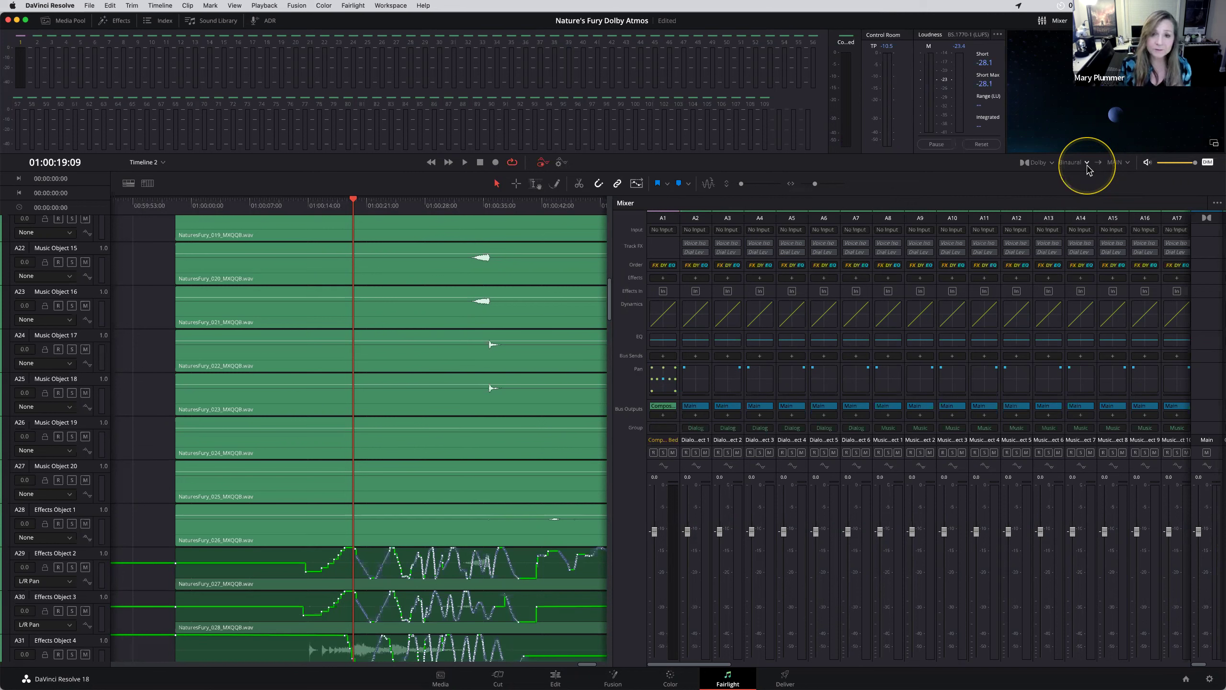
# Move the playhead to 01:00:45:21, view the timeline on the Cut page, and return to Fairlight.
pyautogui.click(574, 205)
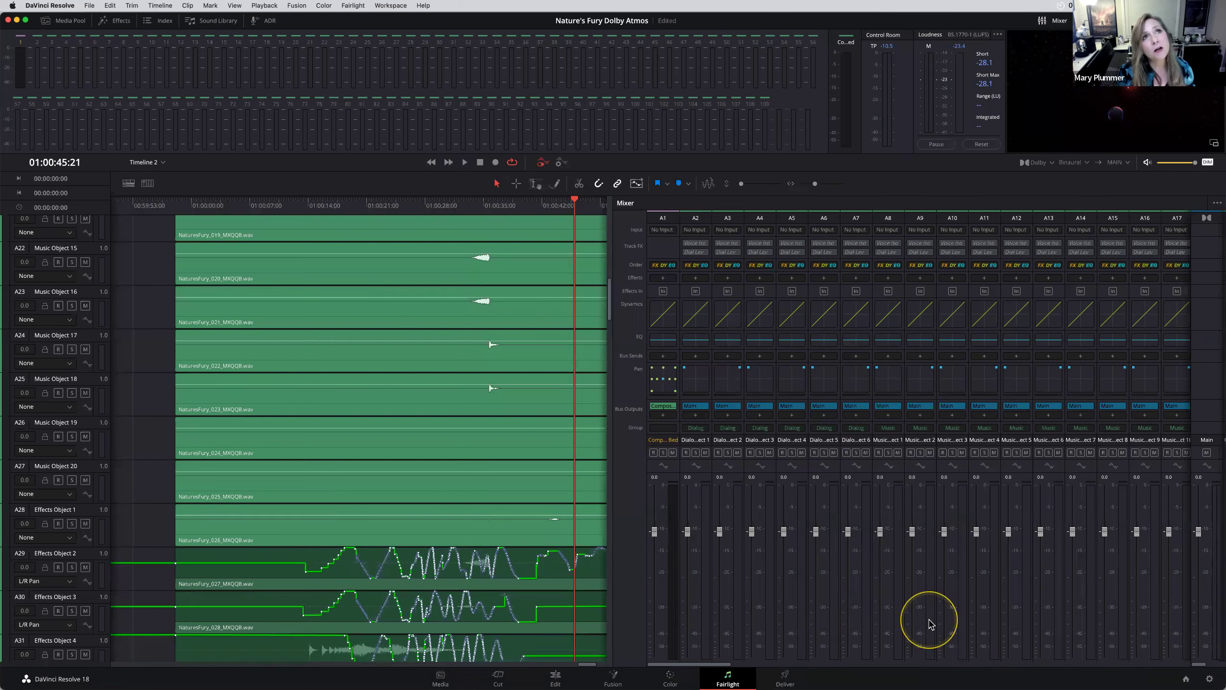
pyautogui.click(497, 679)
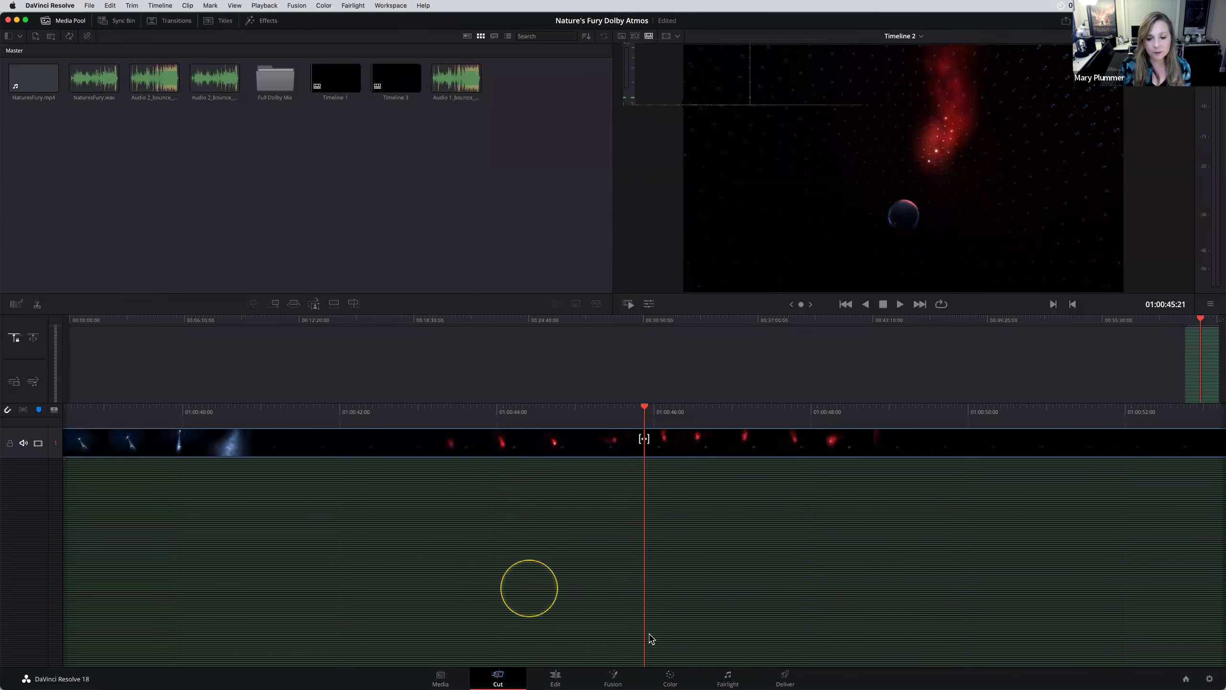
pyautogui.click(728, 677)
# Reopen the Hyperlight Audio Post for Podcast v1 project from the Project Manager and hide the meters.
pyautogui.click(1186, 679)
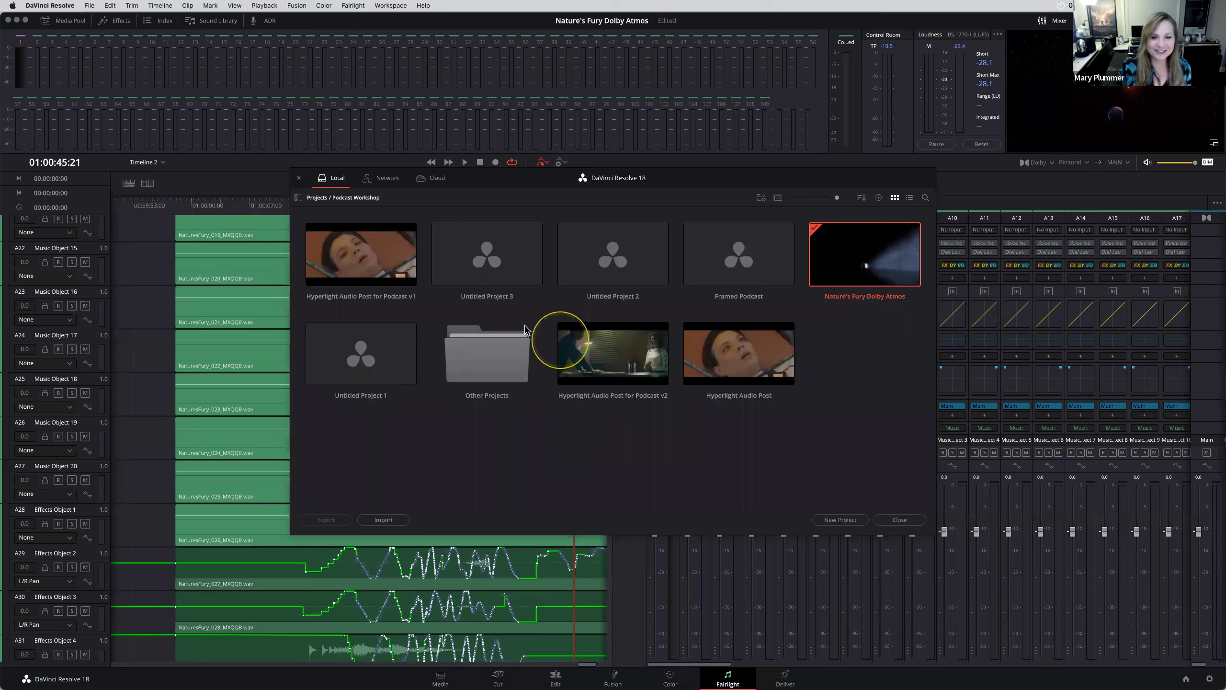
pyautogui.click(400, 259)
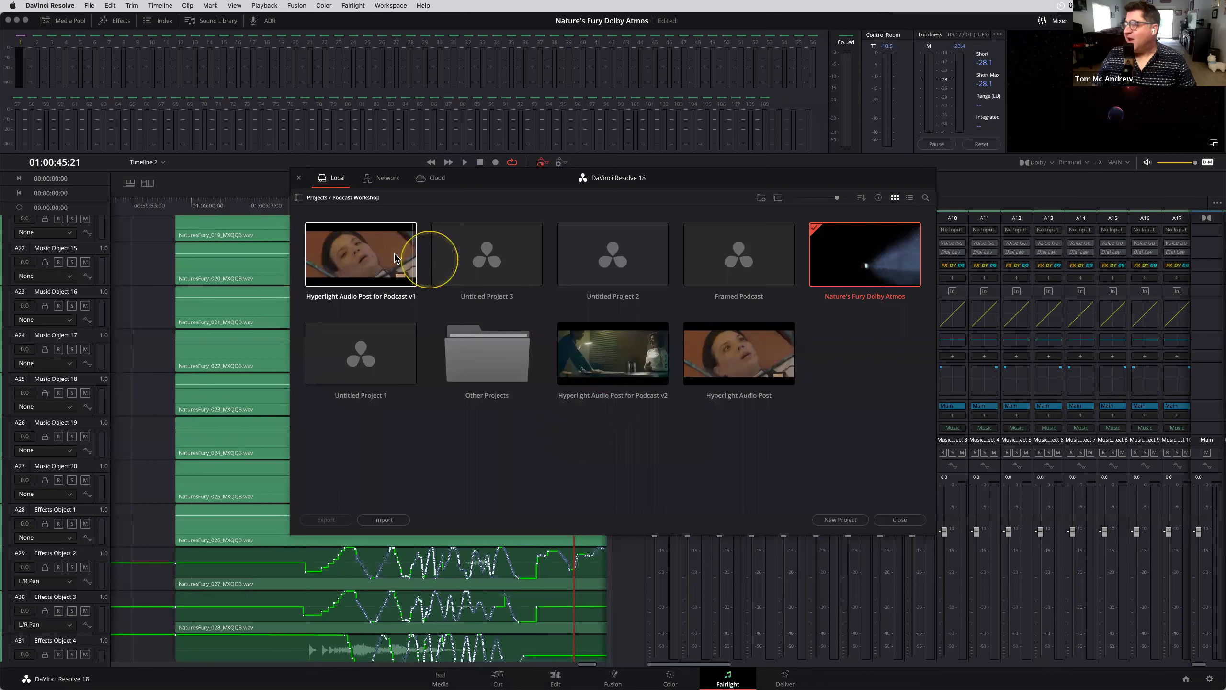
pyautogui.doubleClick(400, 259)
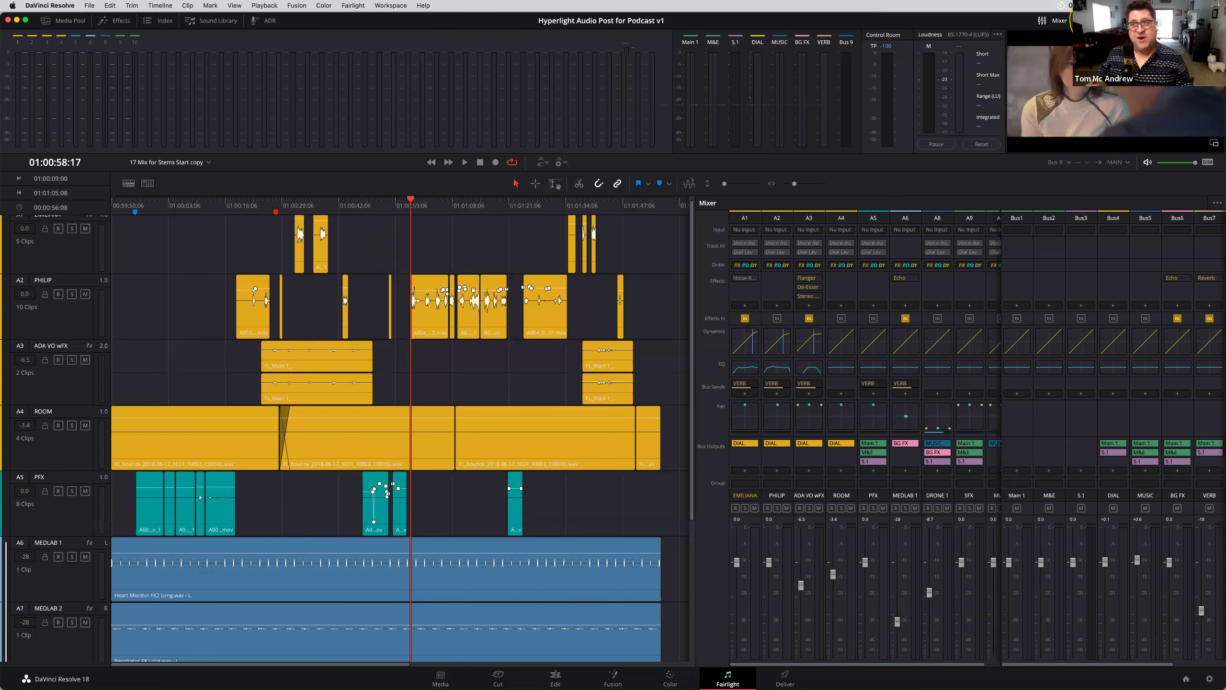
pyautogui.click(1094, 20)
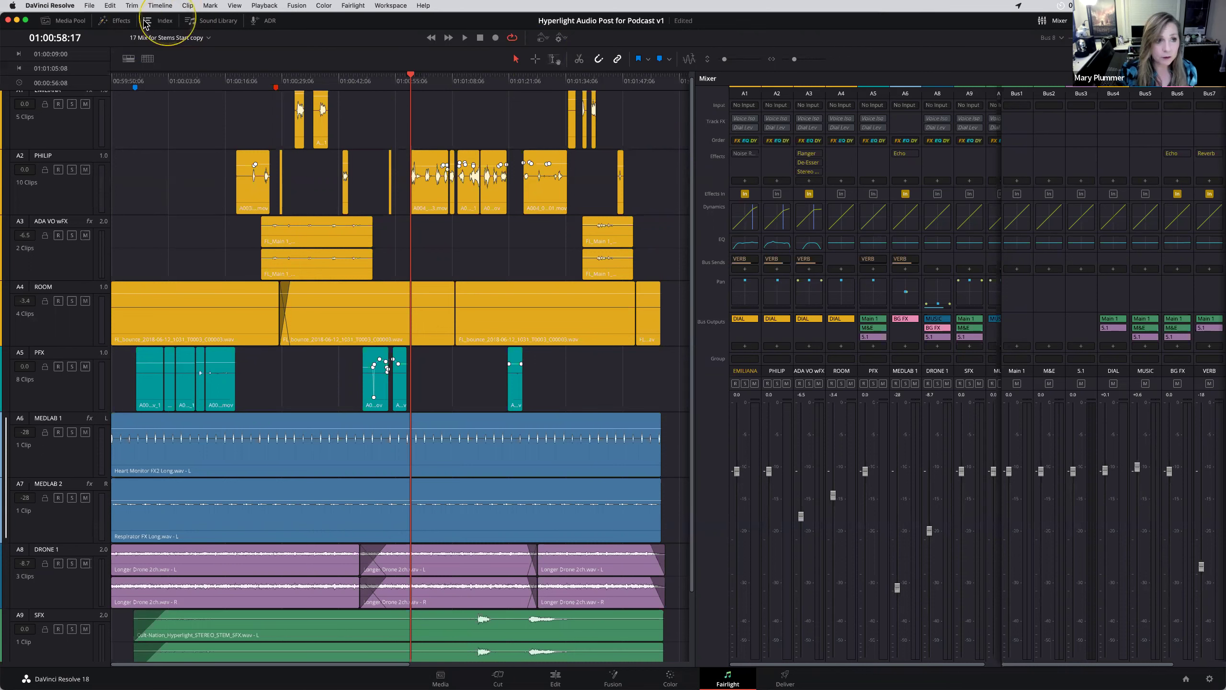
# Show the Effects library and look through the Fairlight FX plug-ins, such as De-Hummer, Dialogue Processor and Multiband Compressor.
pyautogui.click(127, 24)
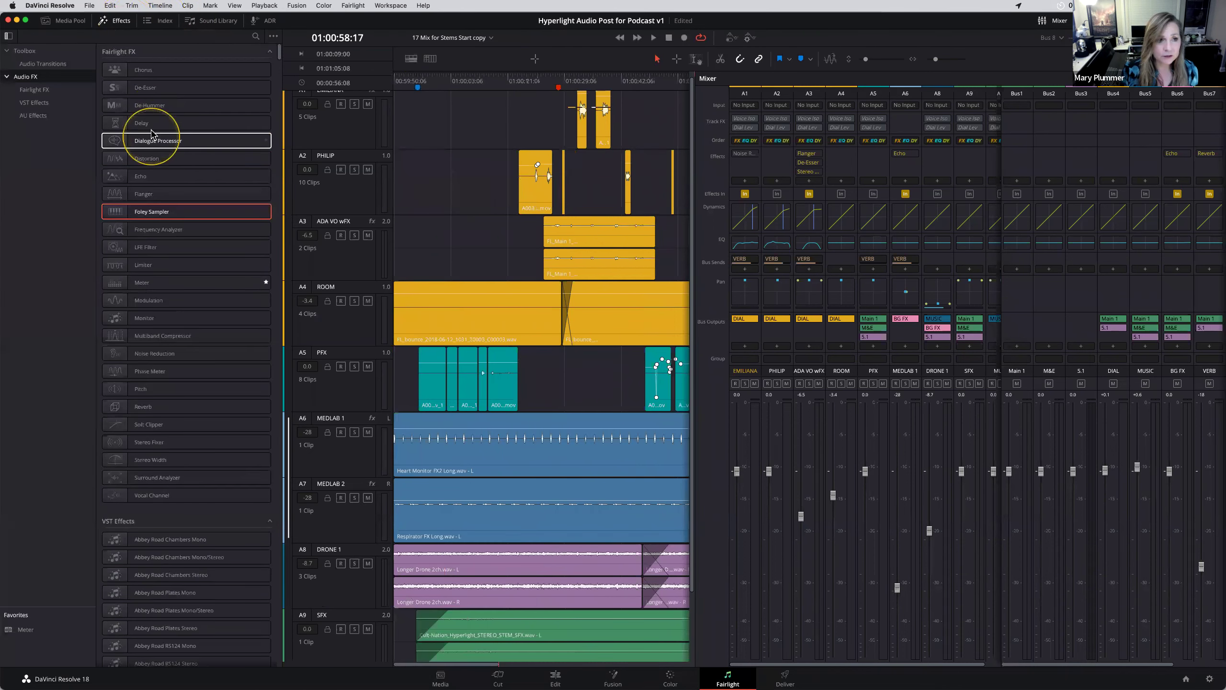
pyautogui.click(146, 158)
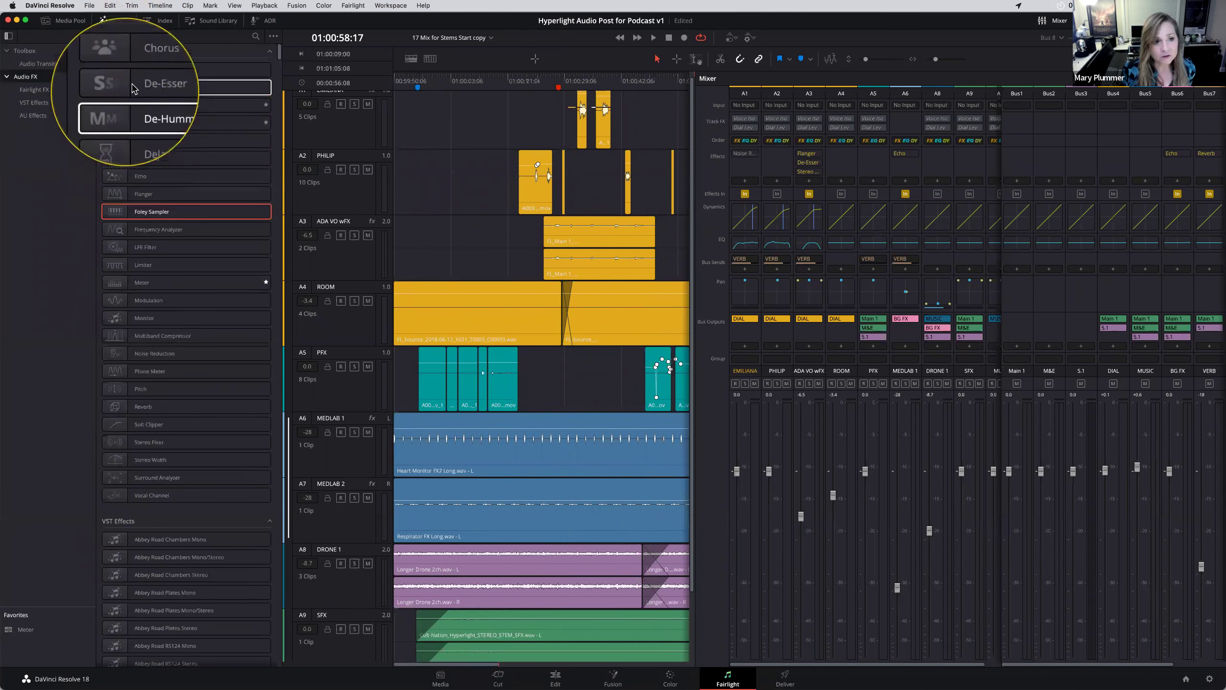
pyautogui.click(145, 300)
pyautogui.click(155, 353)
pyautogui.click(144, 141)
pyautogui.click(141, 282)
pyautogui.click(160, 335)
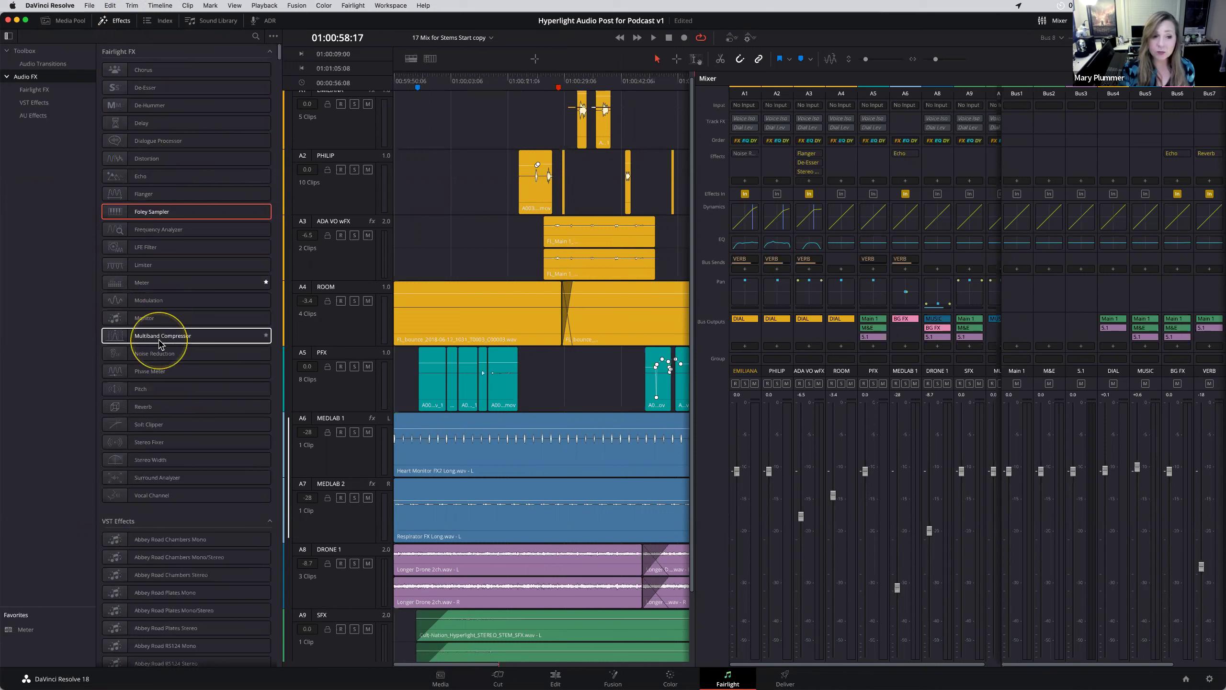
# Select the first clip on the ADA VO wFX track and look through the installed VST Effects plug-ins.
pyautogui.click(410, 89)
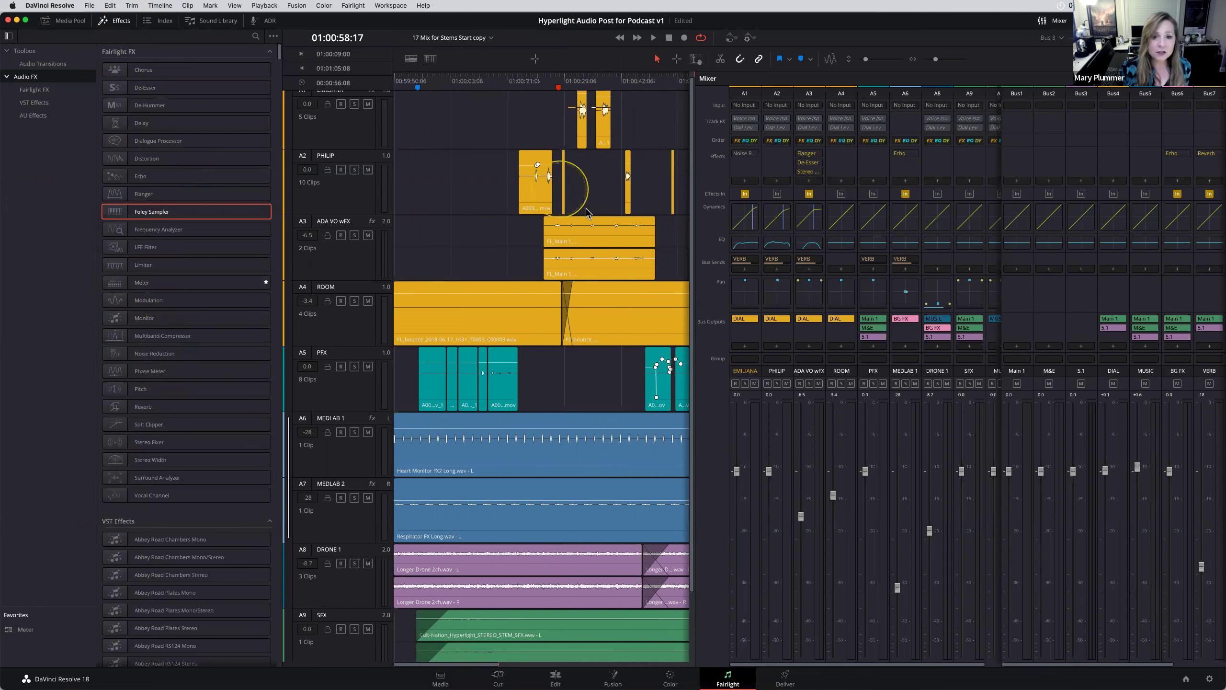
pyautogui.click(598, 255)
pyautogui.moveTo(598, 224); pyautogui.dragTo(598, 219)
pyautogui.scroll(-10, 233, 356)
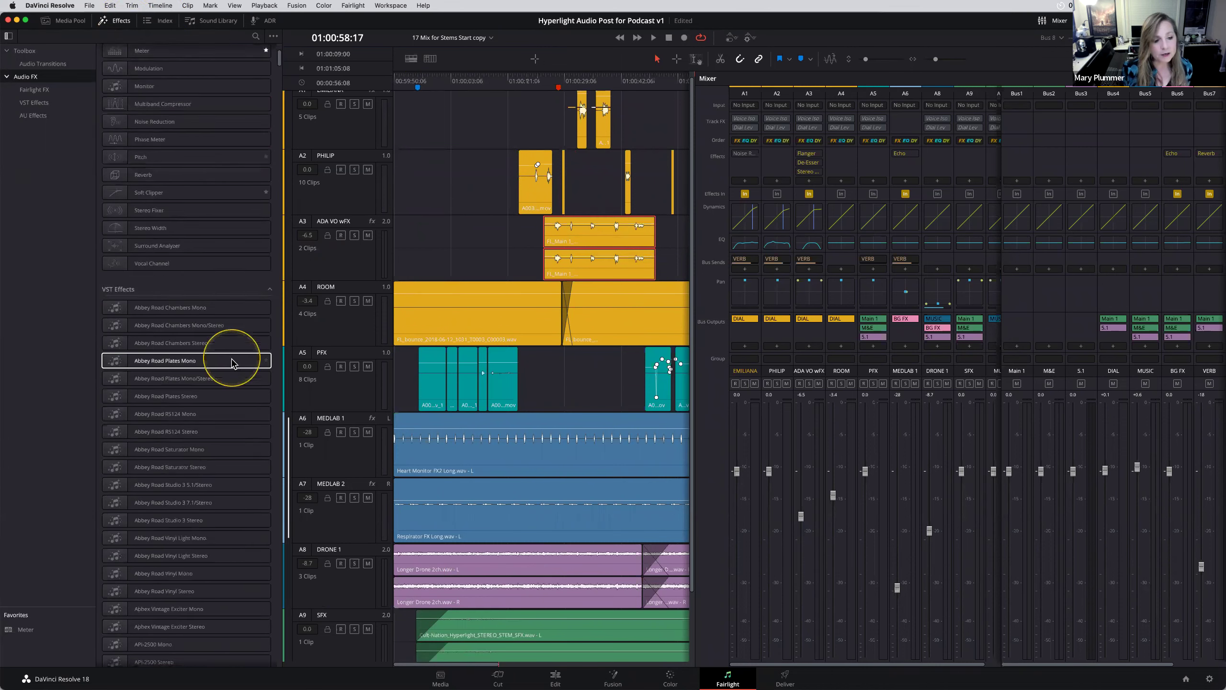
pyautogui.scroll(3, 225, 367)
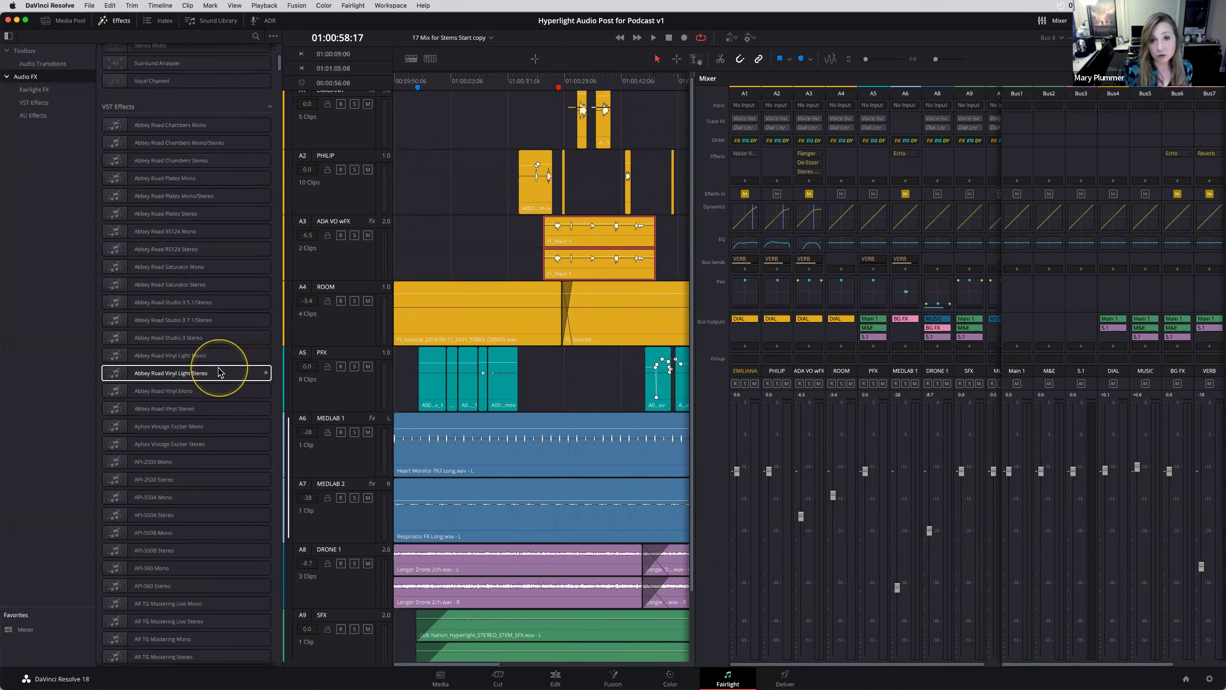
pyautogui.scroll(-20, 200, 179)
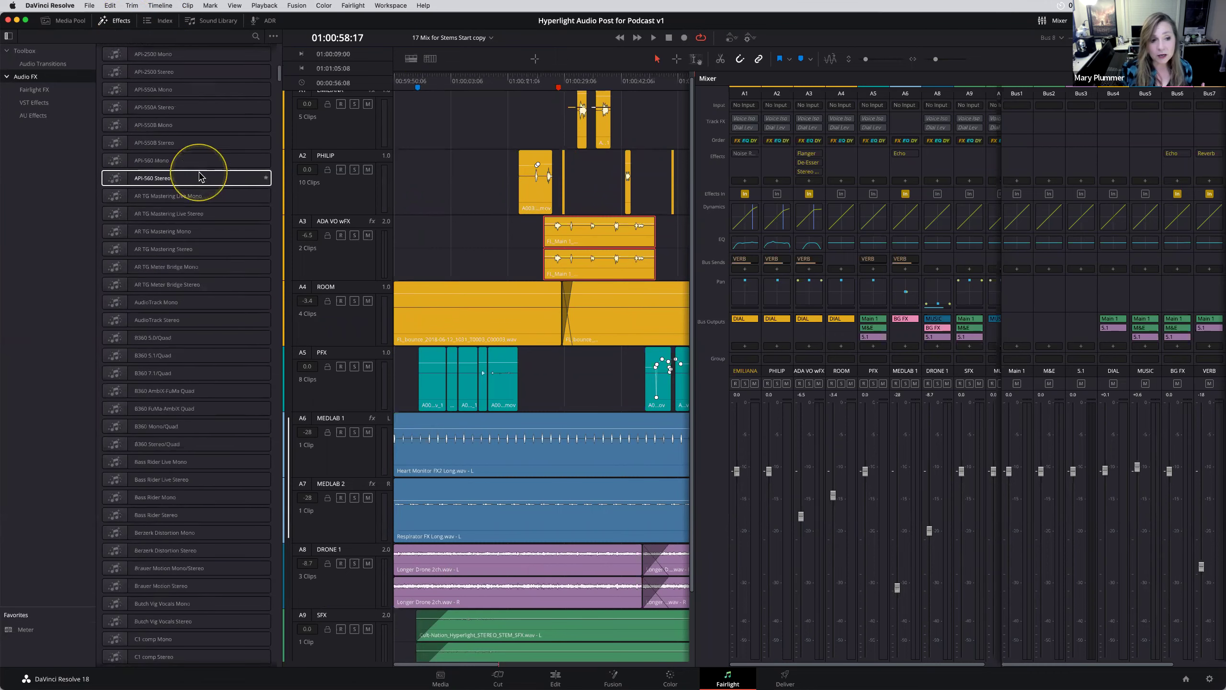
pyautogui.scroll(-20, 200, 177)
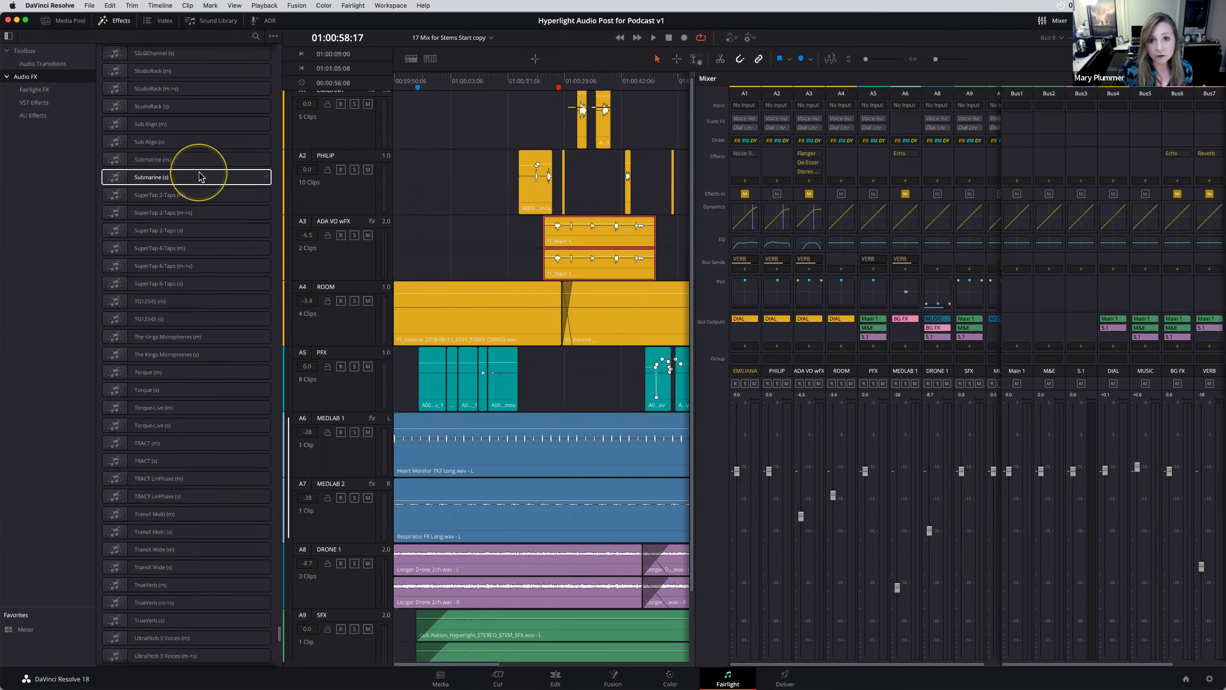
pyautogui.scroll(20, 193, 172)
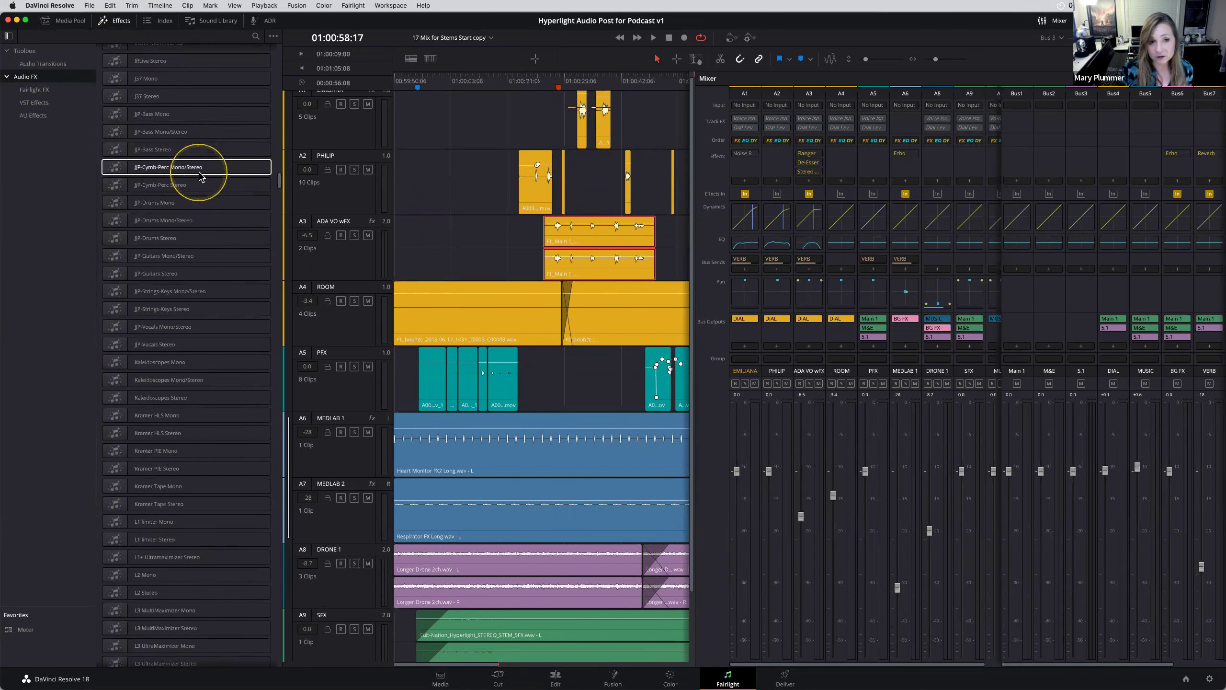
pyautogui.scroll(1, 344, 243)
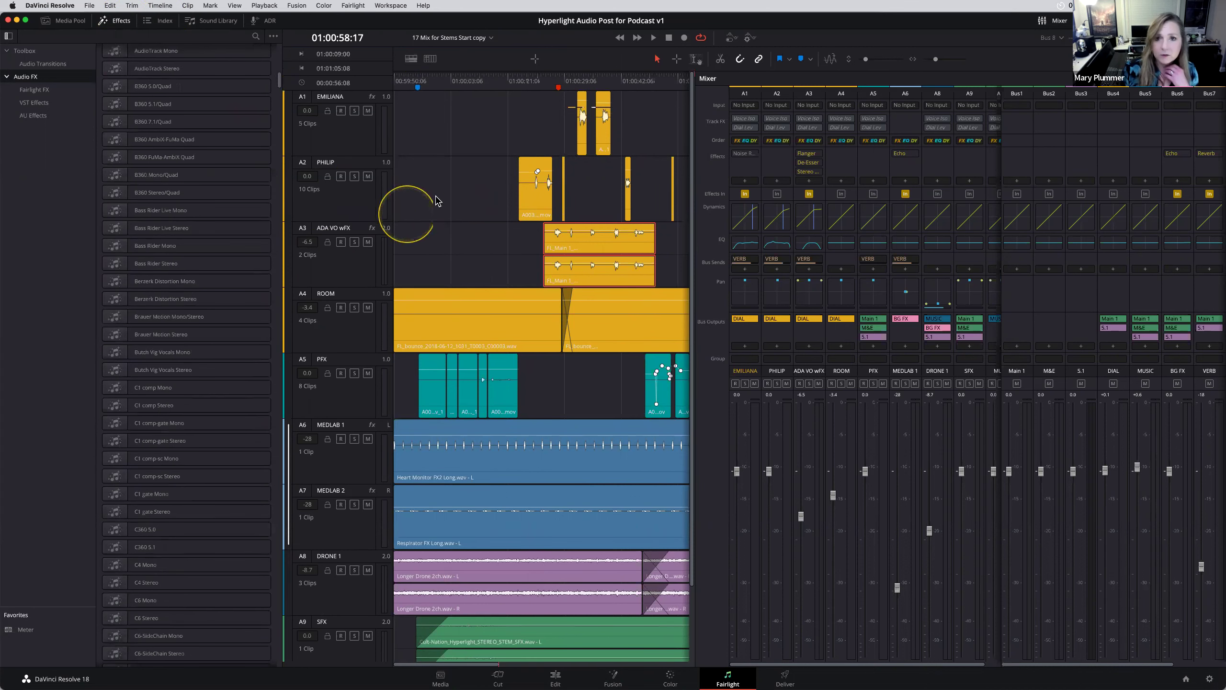
# Show the Media Pool together with the Effects library, deselect the clip, and narrow the Mixer to widen the timeline.
pyautogui.click(62, 20)
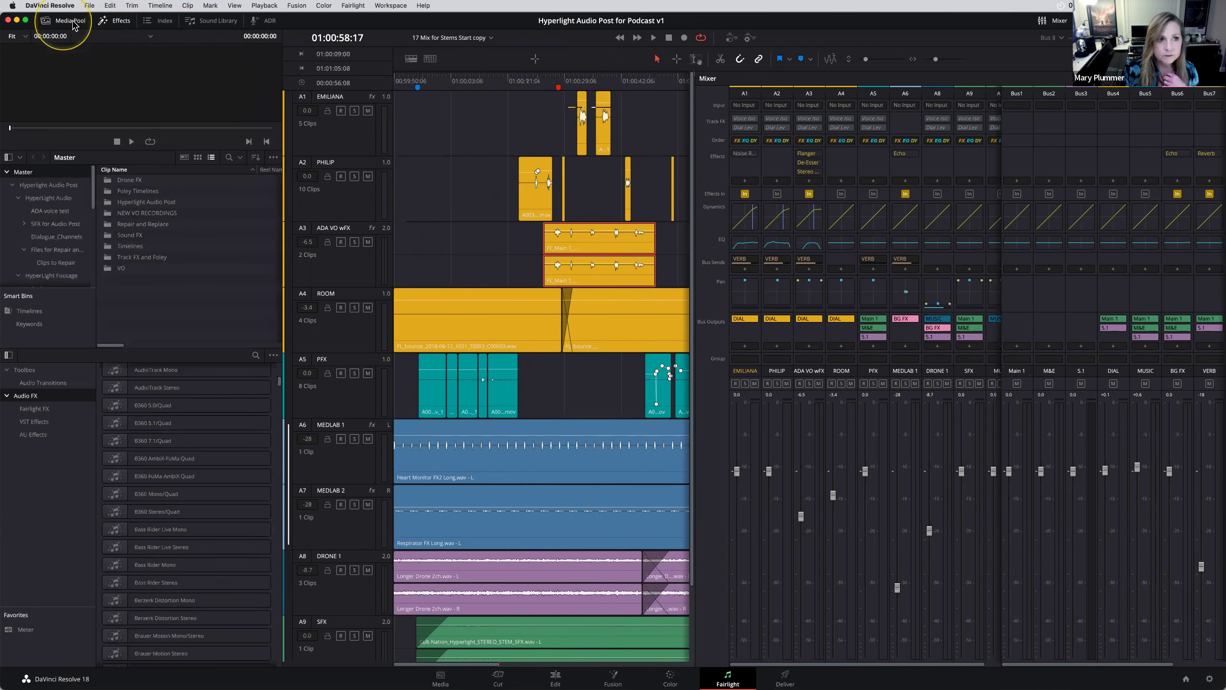
pyautogui.click(444, 169)
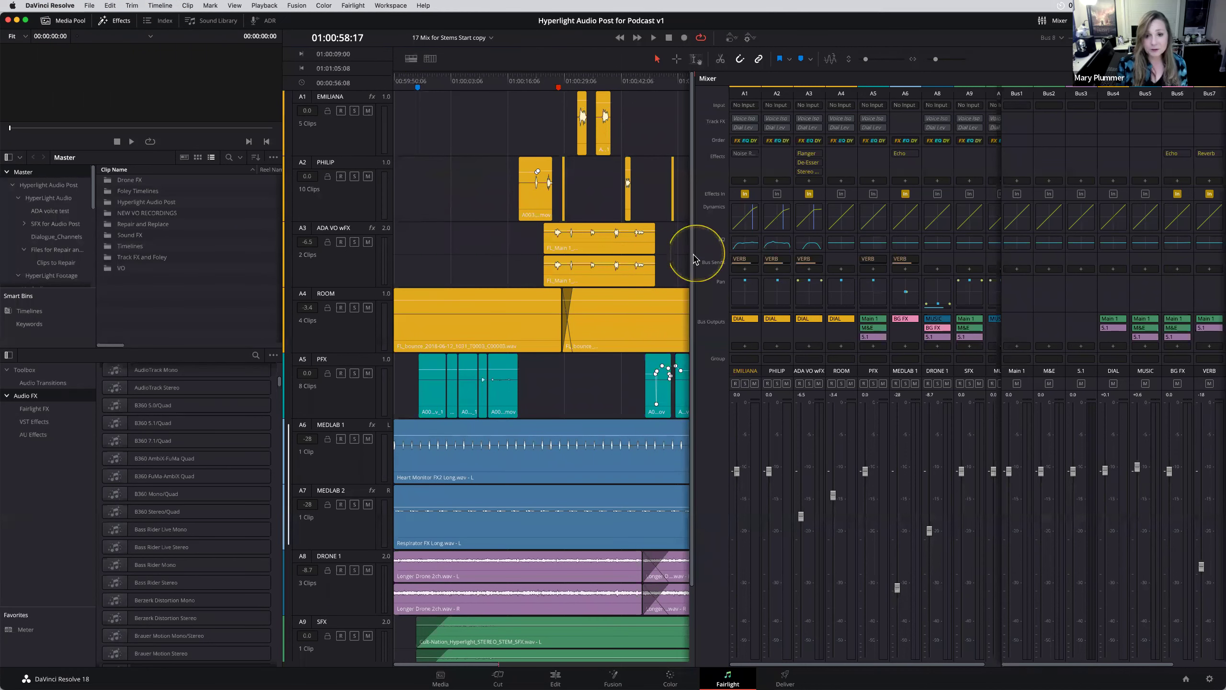
pyautogui.moveTo(693, 243); pyautogui.dragTo(719, 252)
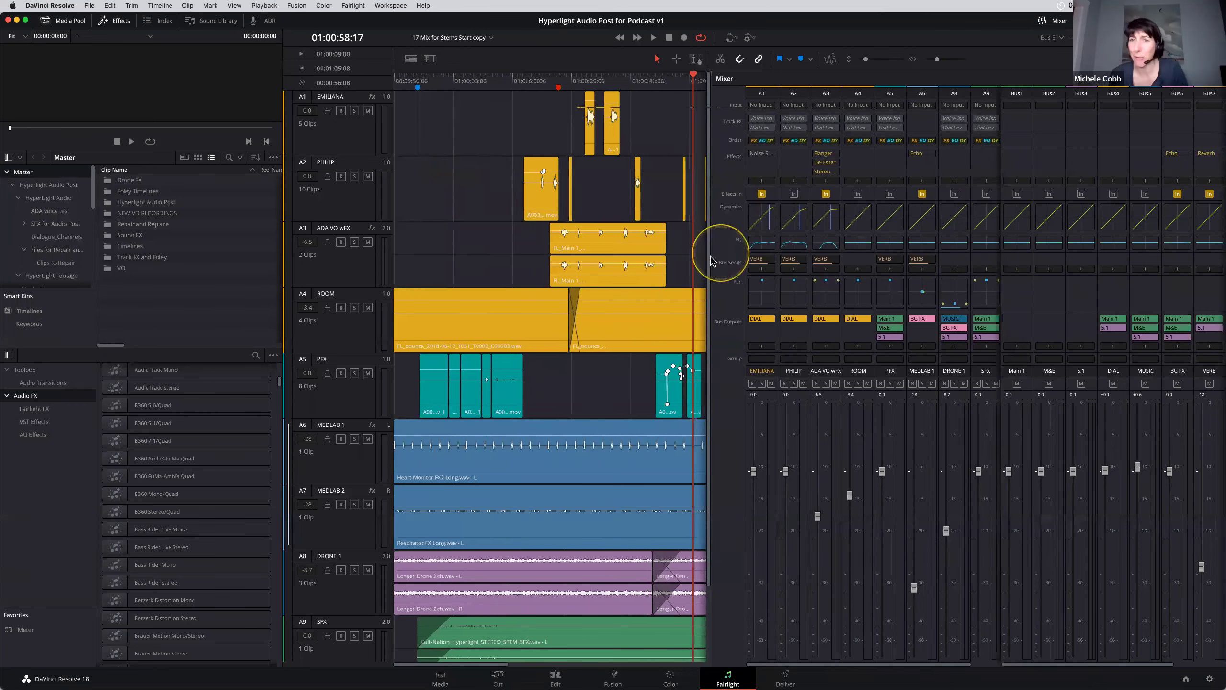